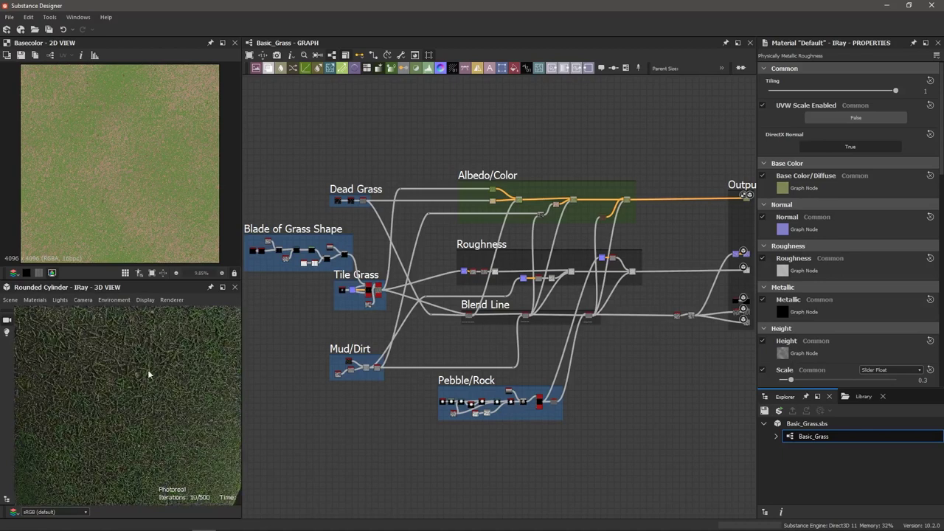
Step: Examine the grass material on the rounded cylinder in the 3D view, both close up and from farther away
scroll(122, 358, "up", 2)
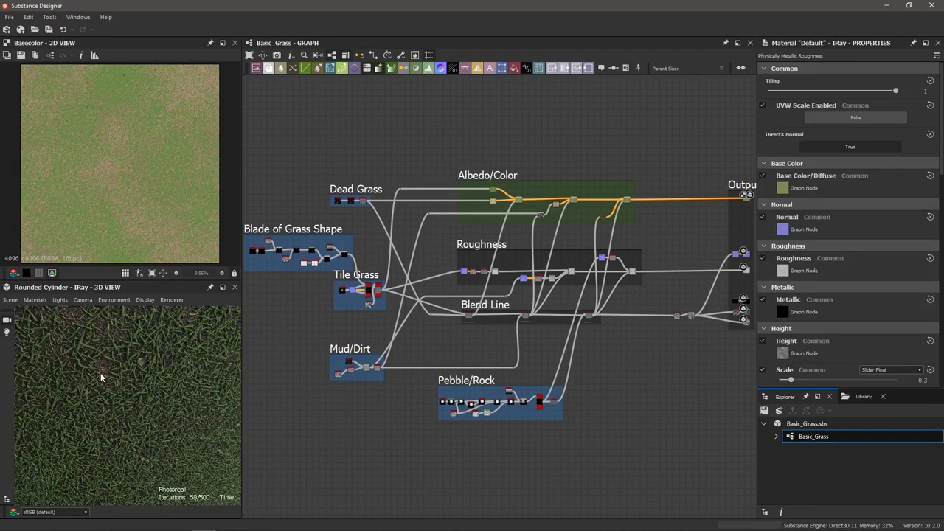
scroll(109, 377, "down", 3)
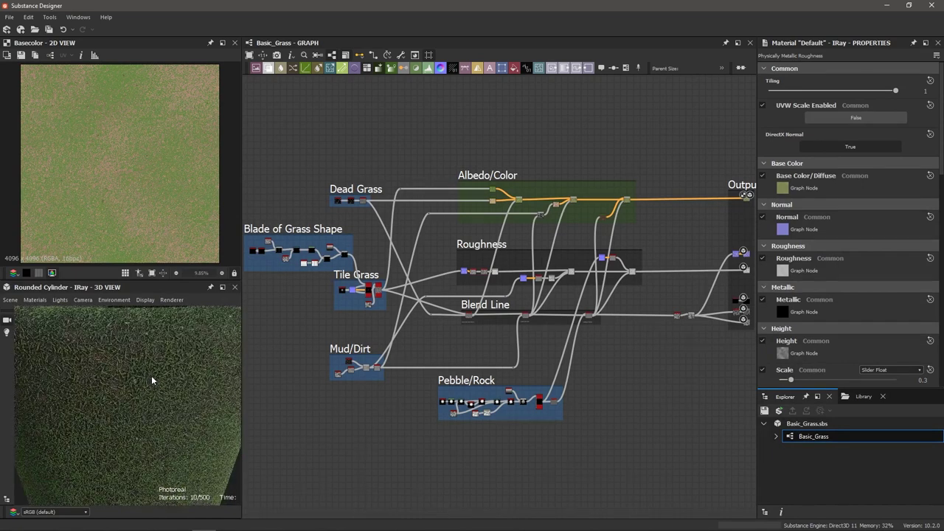
scroll(152, 378, "down", 2)
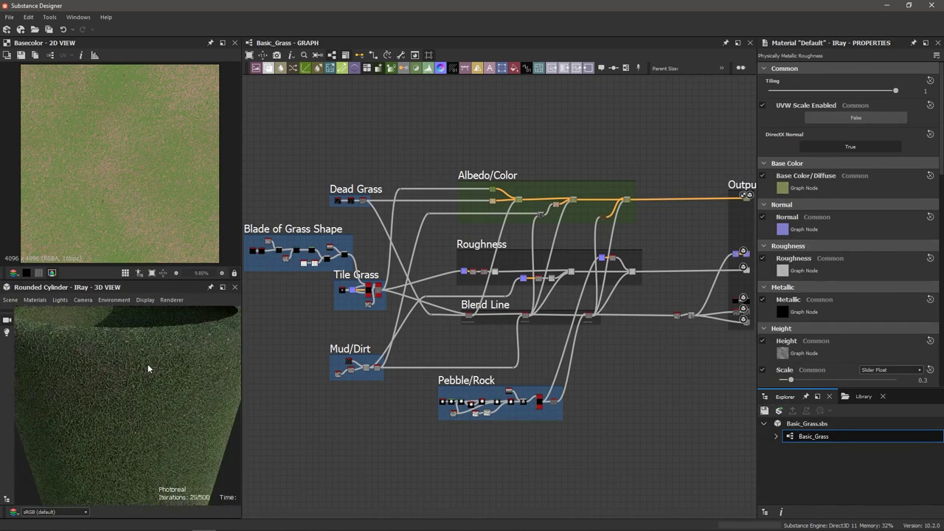
scroll(148, 364, "down", 1)
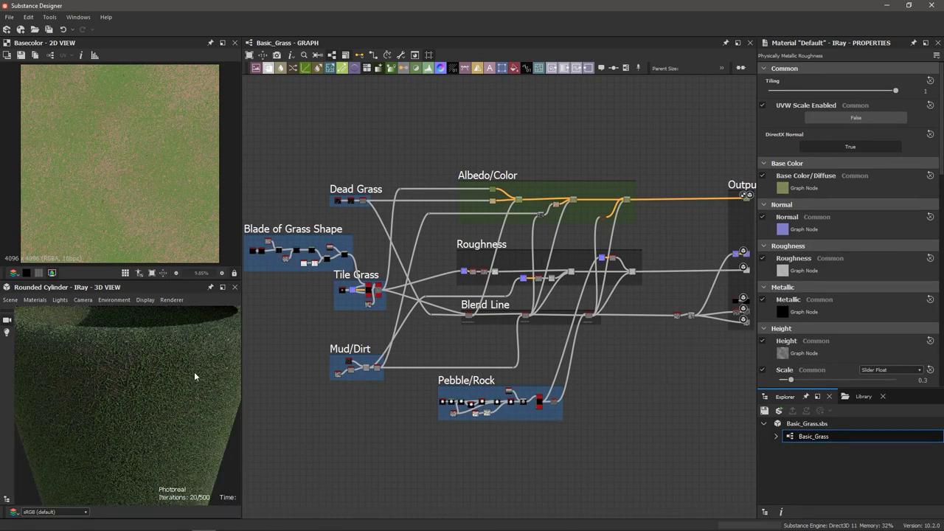
left_click_drag(189, 372, 146, 380)
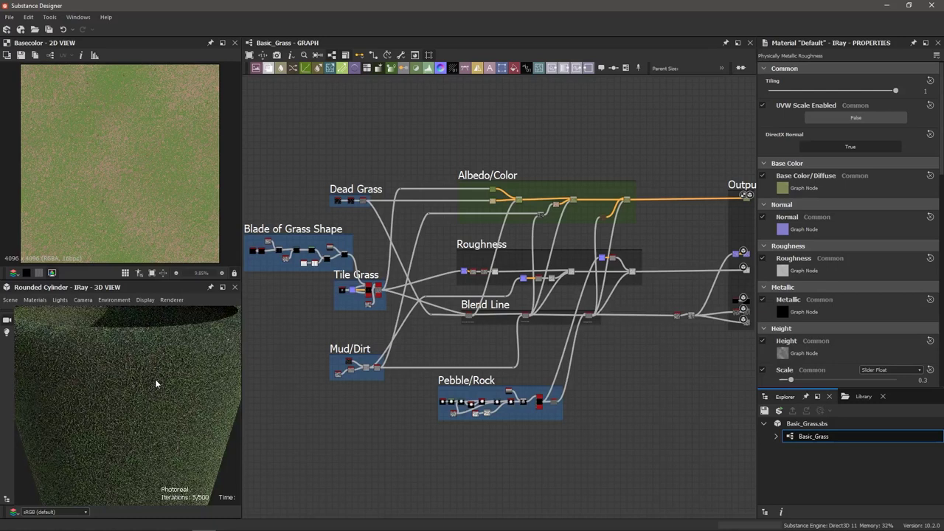
mouse_move(174, 380)
left_mouse_down()
mouse_move(148, 381)
mouse_move(170, 384)
left_mouse_up()
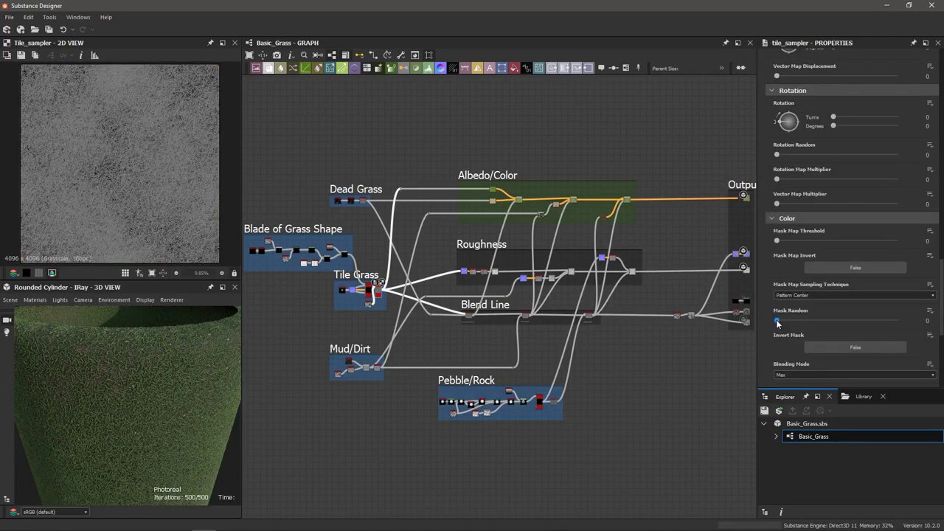
Step: Try a Mask Random of 0.49 on the Tile Grass tile sampler and inspect the grass coverage on the cylinder
left_click_drag(777, 322, 802, 323)
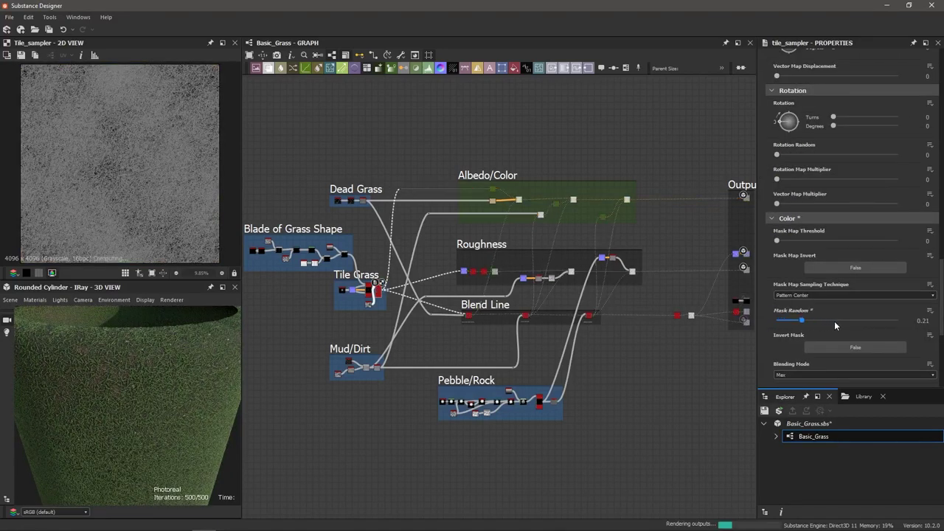
left_click(836, 320)
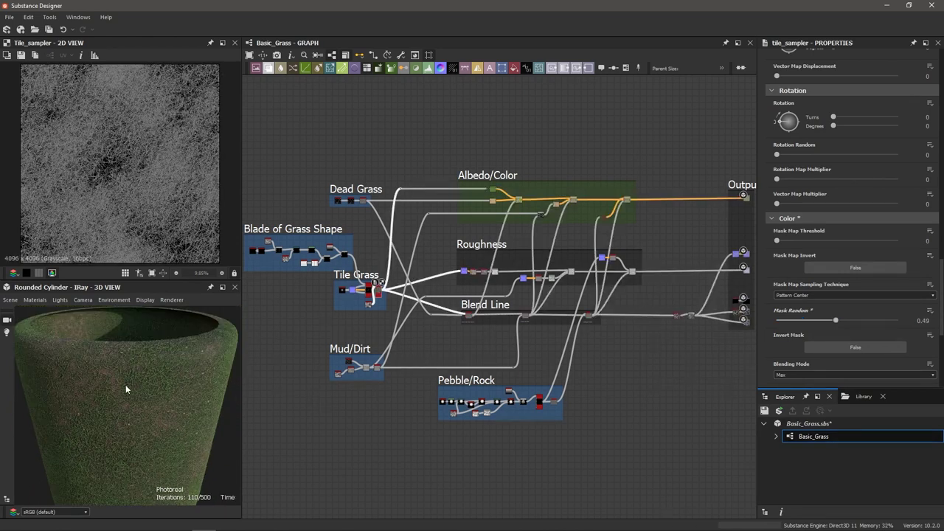
scroll(115, 382, "up", 3)
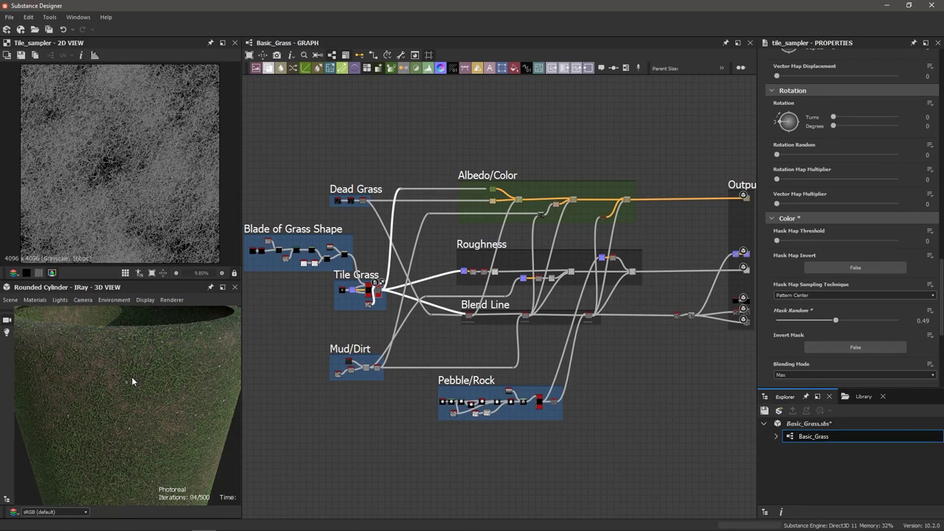
scroll(112, 375, "down", 3)
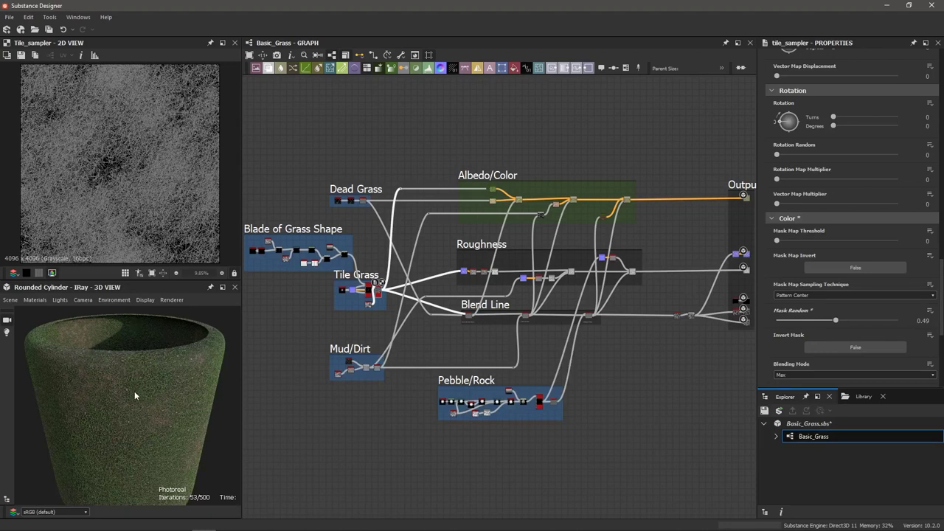
scroll(157, 400, "up", 2)
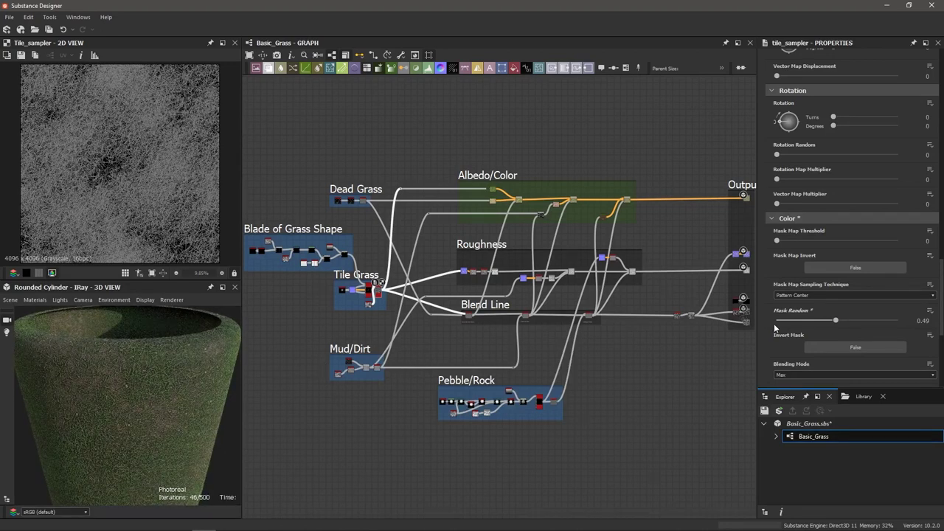
Step: Try a Height Offset of 0.48 on the first height blend in the Blend Line and inspect the dead grass
left_click(468, 313)
left_click_drag(840, 278, 837, 278)
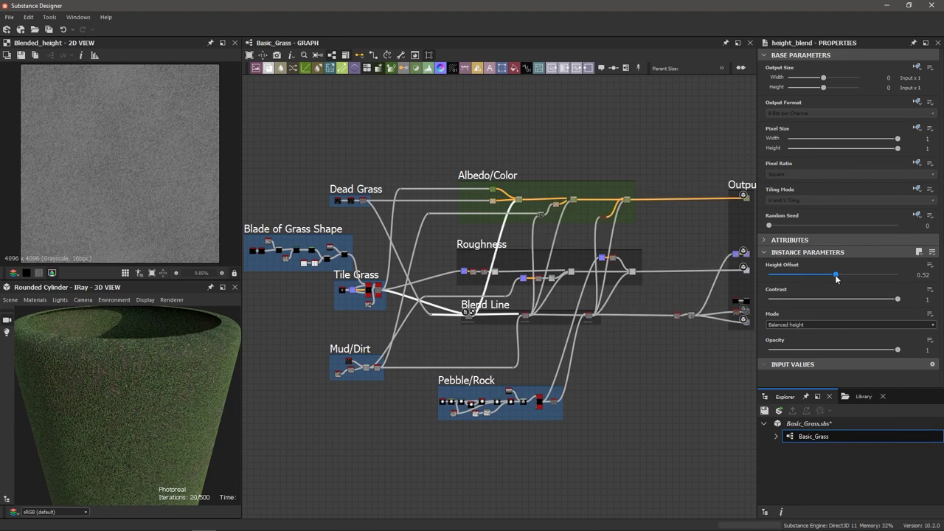
left_click_drag(837, 278, 831, 278)
scroll(143, 393, "up", 5)
scroll(141, 388, "up", 3)
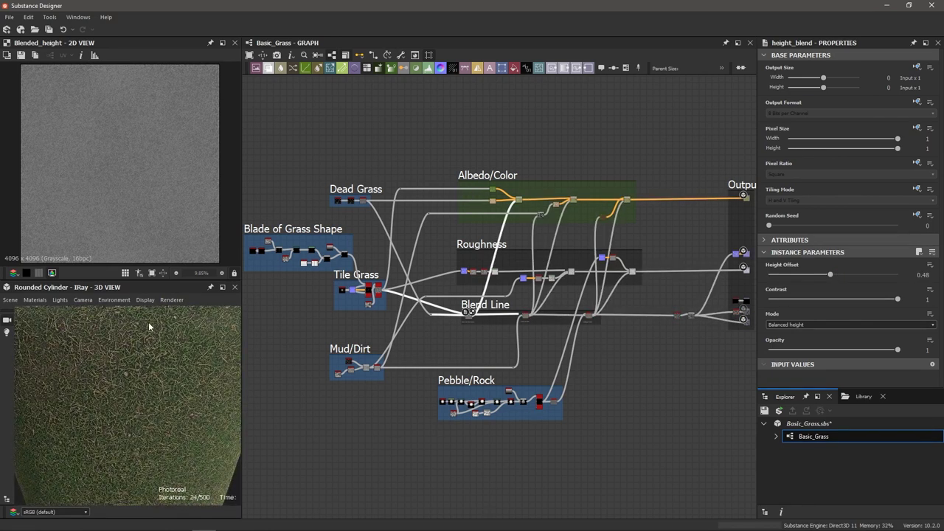
scroll(156, 359, "down", 3)
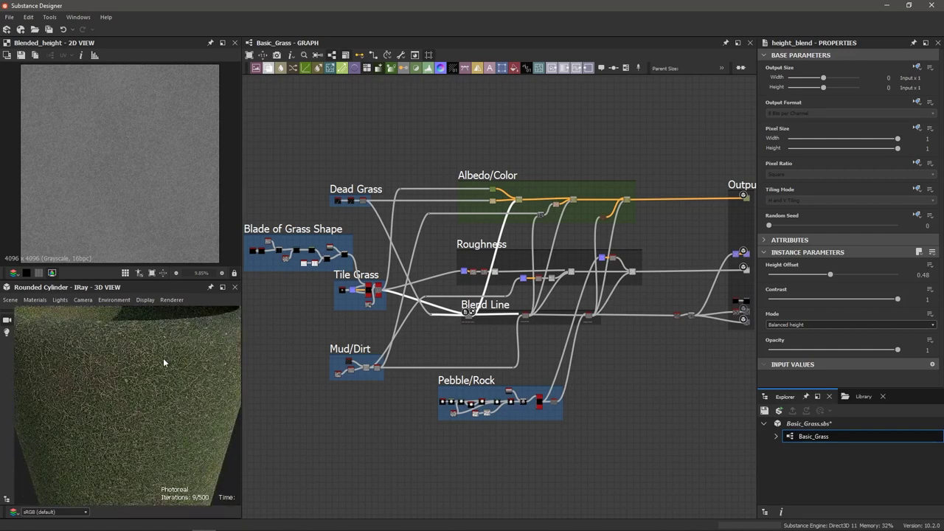
scroll(164, 358, "down", 2)
Step: Set Mask Random of the Pebble/Rock tile sampler to 0.14 and inspect the pebbles among the grass
left_click(538, 398)
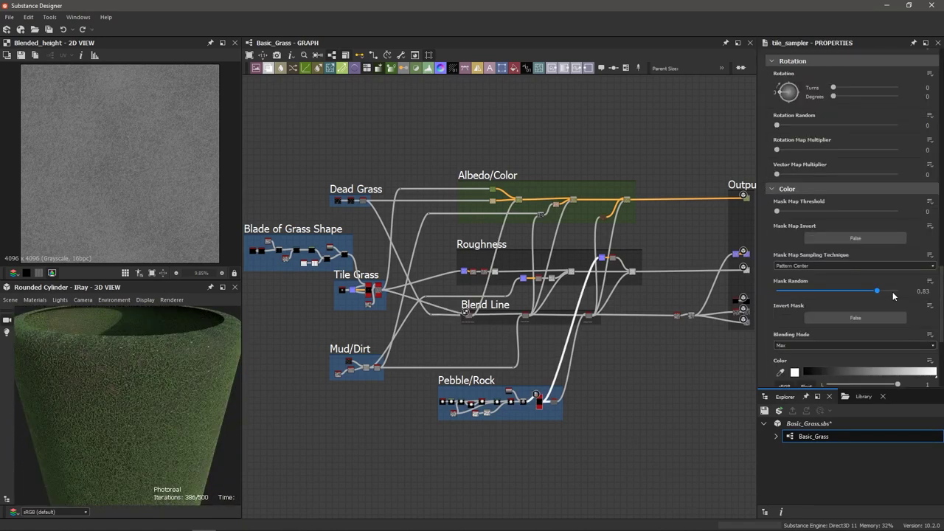
left_click_drag(878, 291, 857, 295)
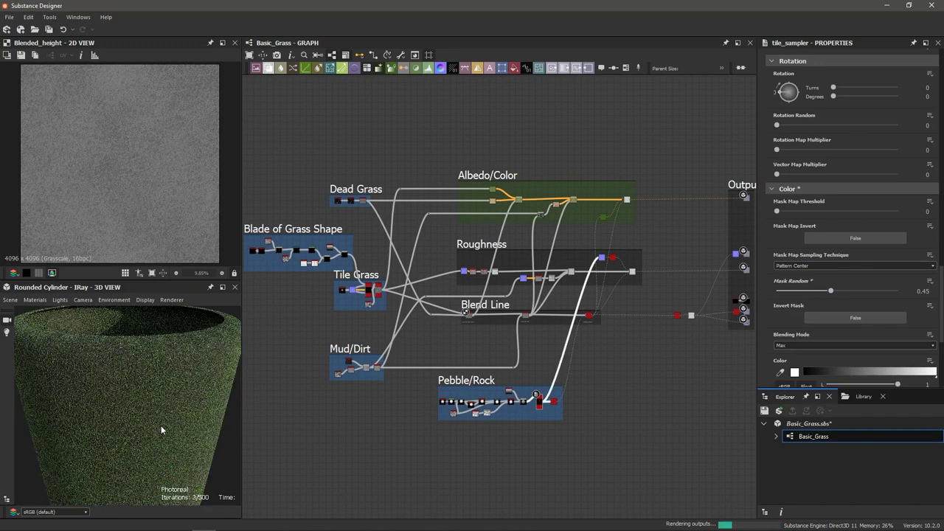
scroll(161, 426, "up", 5)
left_click_drag(831, 292, 795, 294)
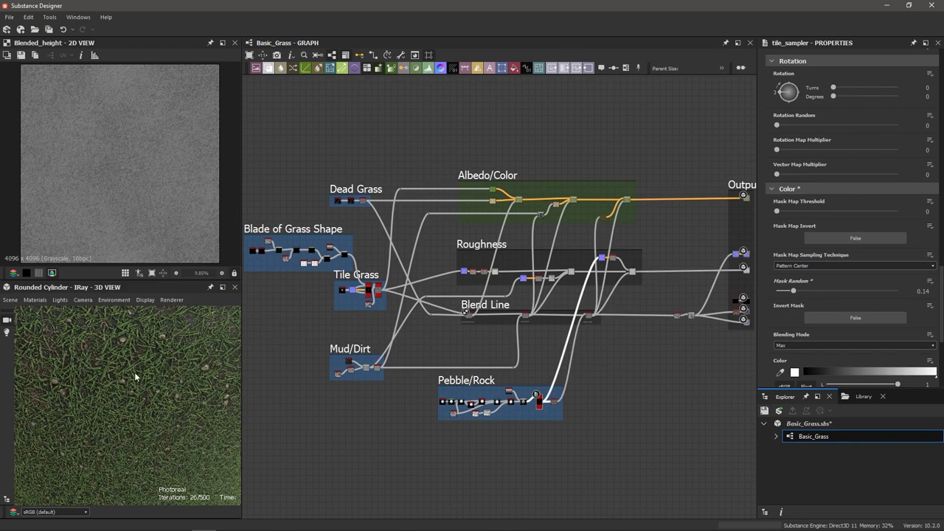
scroll(146, 382, "down", 4)
scroll(146, 382, "up", 3)
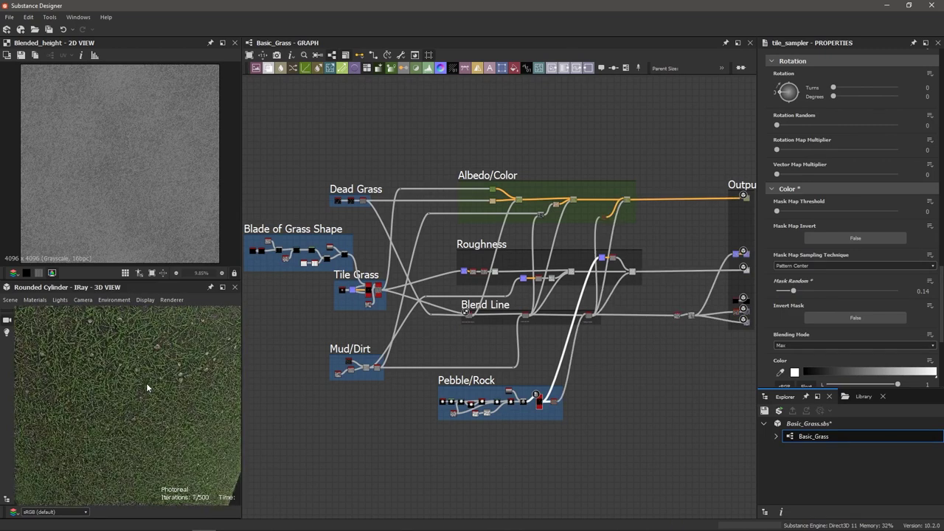
scroll(154, 377, "down", 4)
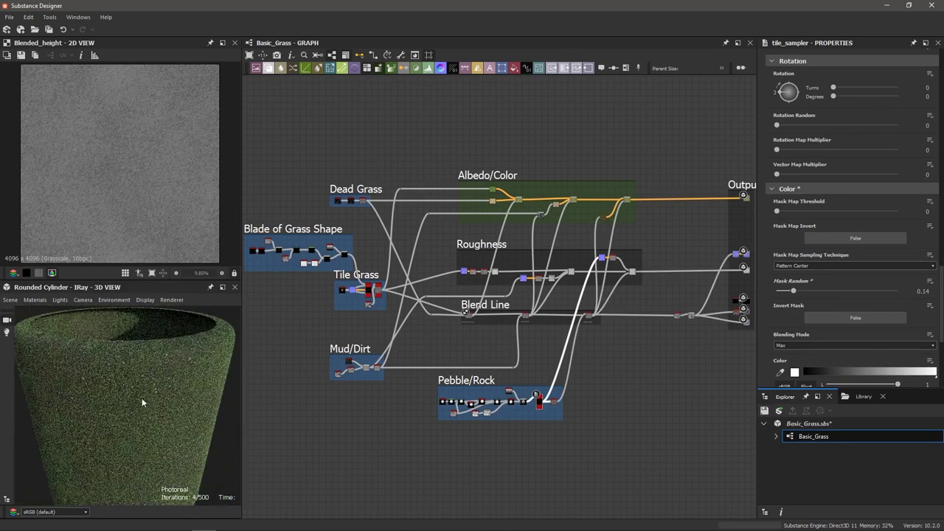
scroll(140, 393, "up", 3)
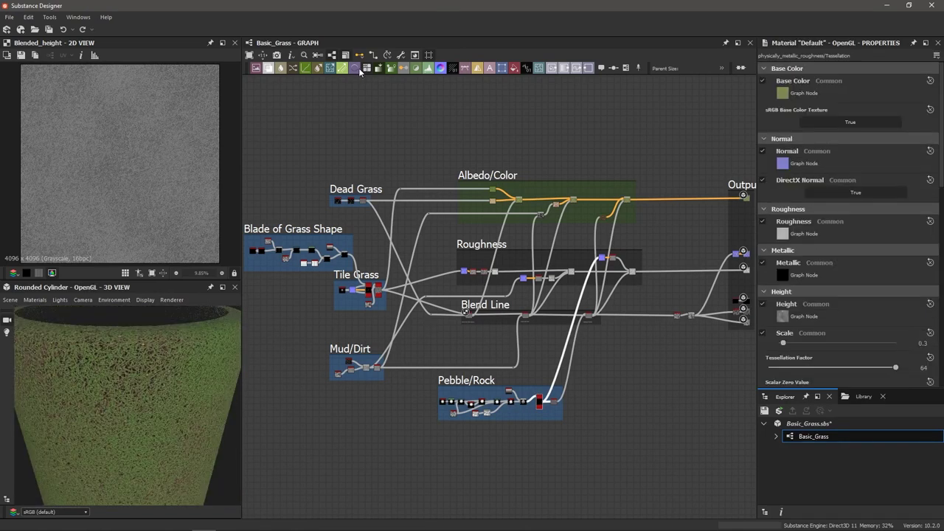
Step: Create a new substance graph named "Wet Grass Field" from the PBR (Metallic/Roughness) template
left_click(9, 16)
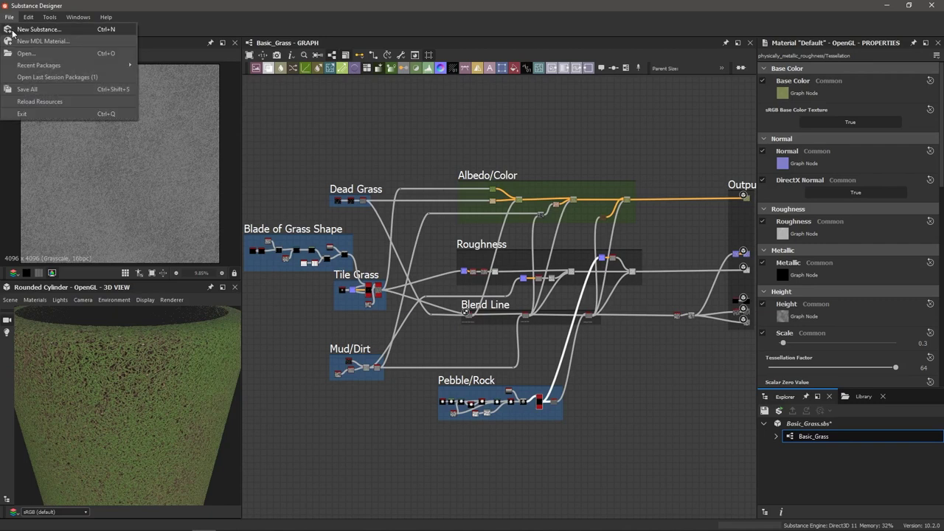
left_click(14, 31)
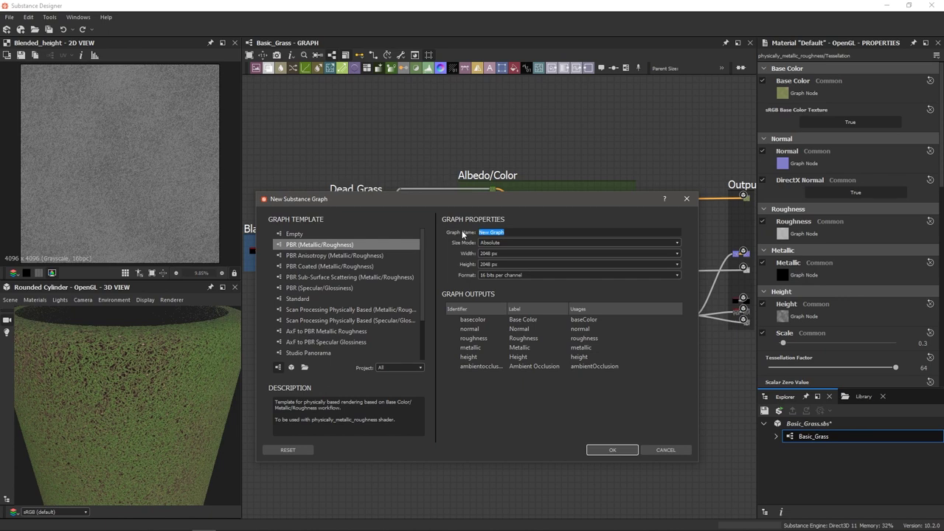
type("Wet Grass Field")
left_click(610, 450)
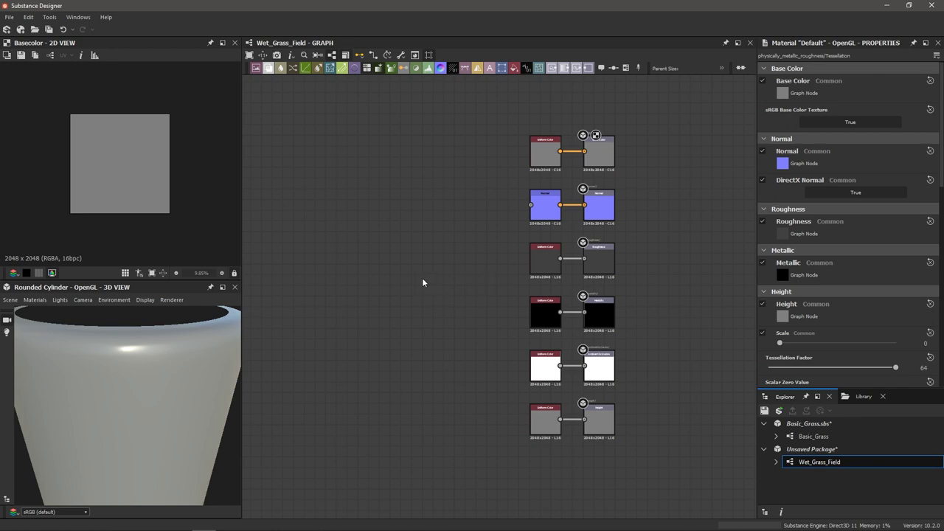
Step: Set the 3D preview mesh to Rounded Cylinder
middle_click_drag(417, 274, 454, 278)
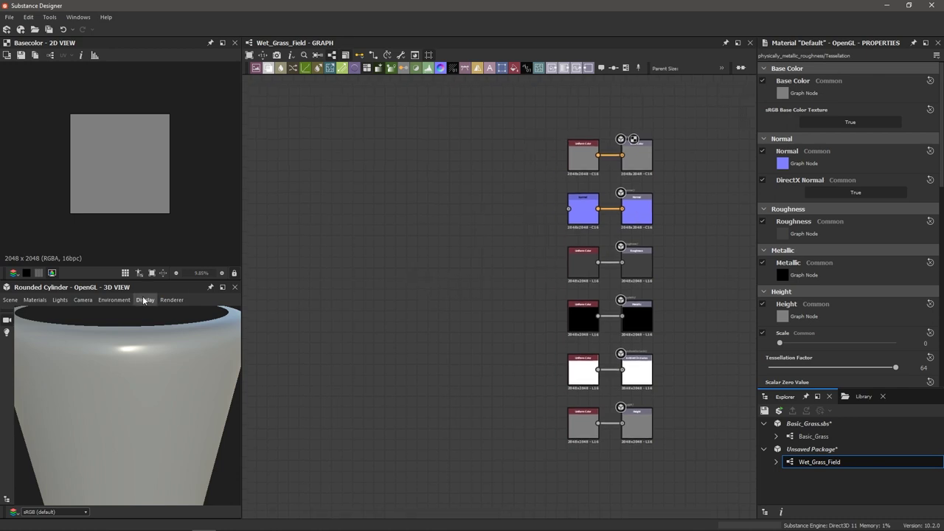
left_click(10, 300)
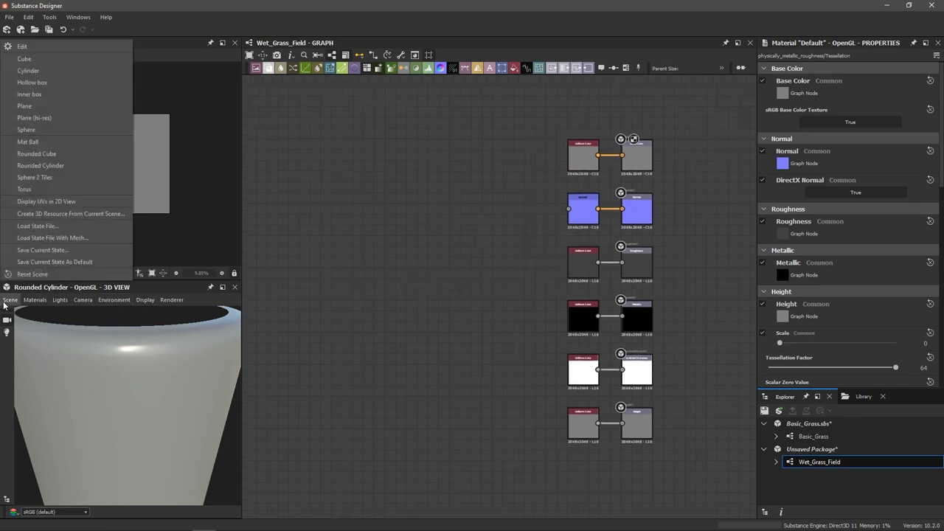
left_click(42, 167)
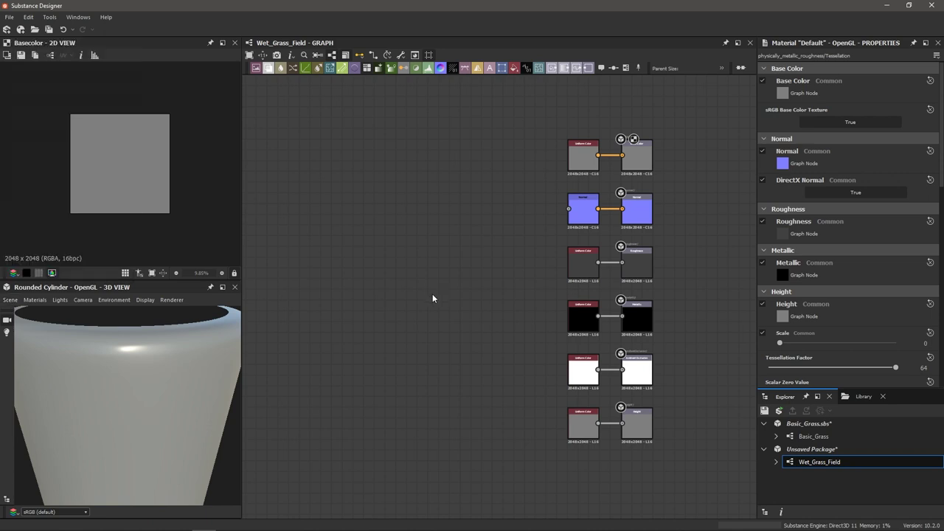
Step: Set the default preview material to physically_metallic_roughness with Tessellation
left_click(37, 299)
mouse_move(45, 314)
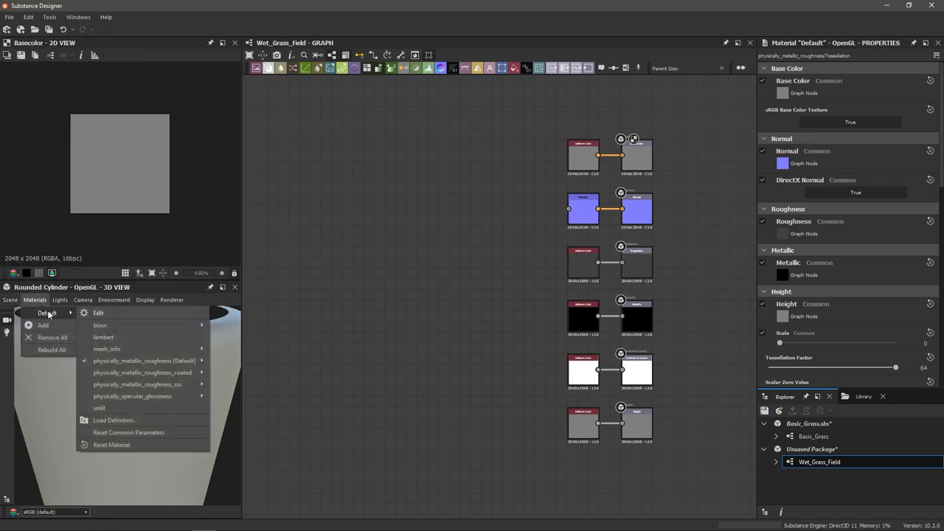
mouse_move(139, 362)
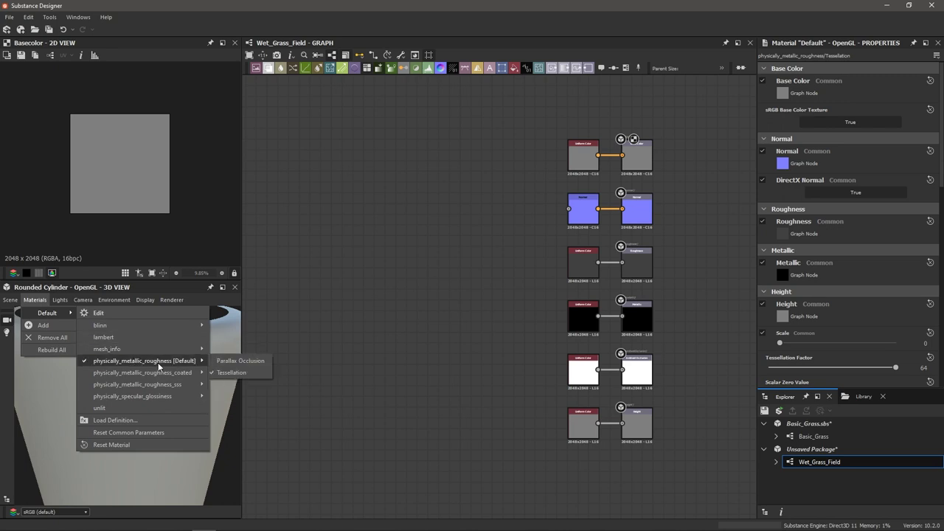
left_click(235, 371)
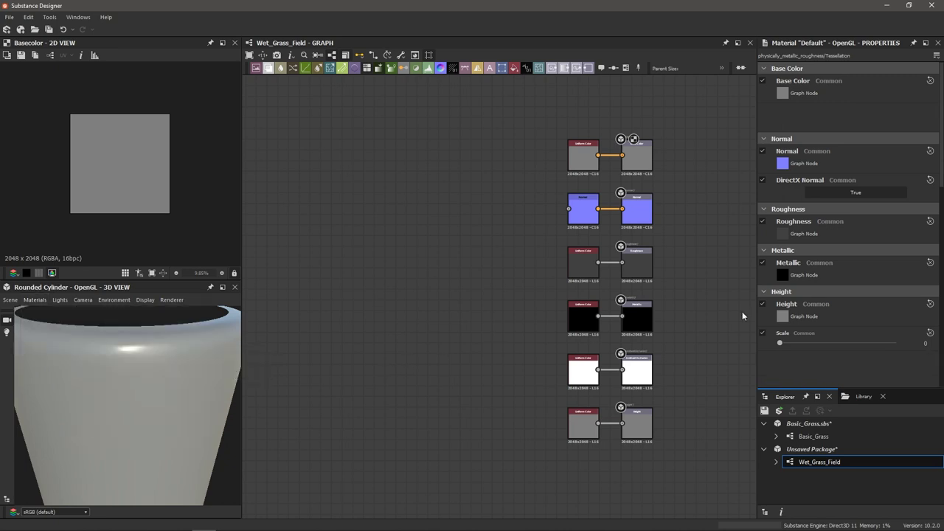
Step: Set the preview material's Tessellation Factor to 24
scroll(866, 317, "down", 1)
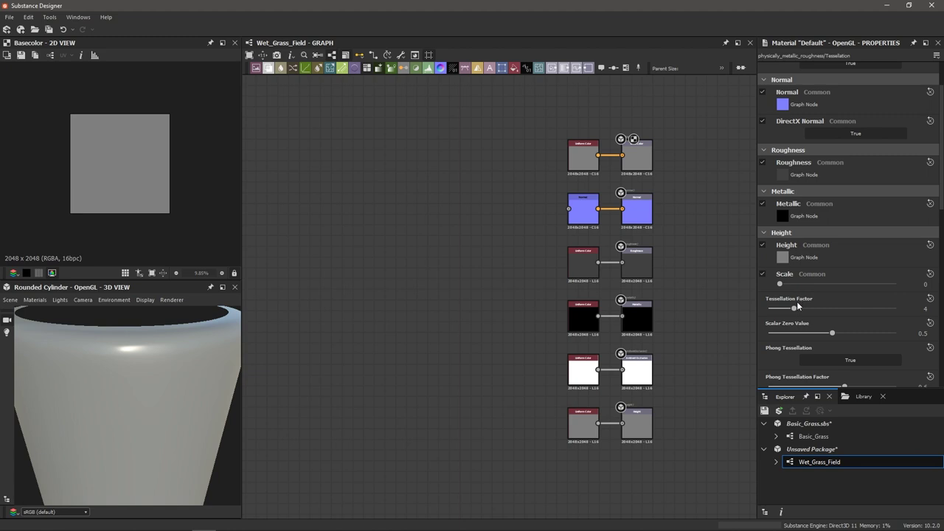
left_click_drag(795, 308, 924, 309)
double_click(923, 309)
type("24")
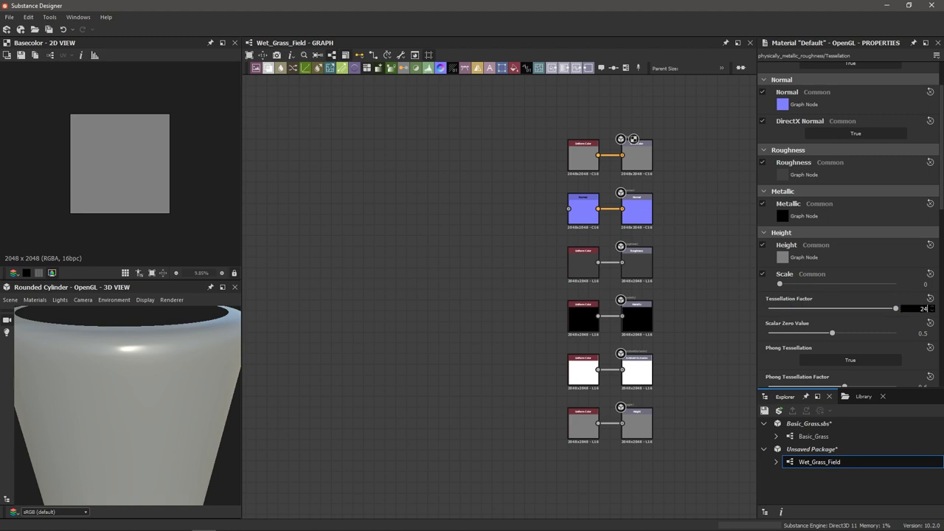
key("Return")
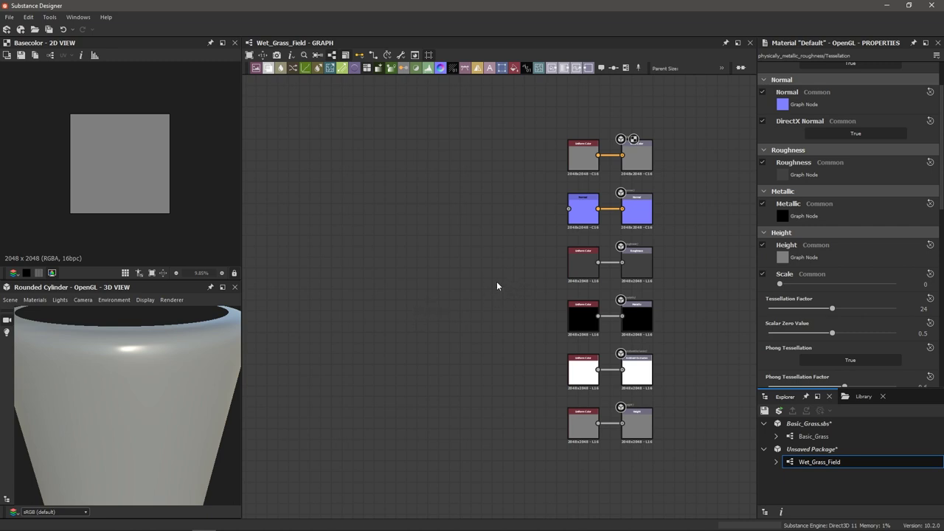
Step: Add a Blend node beside the output nodes and try to connect its output to the Normal node's input
key("space")
type("b")
key("Return")
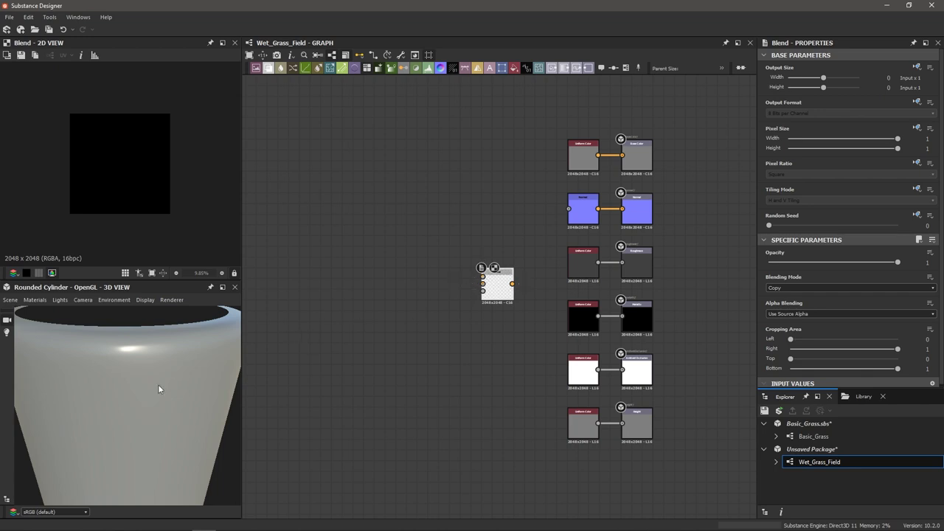
scroll(490, 293, "up", 3)
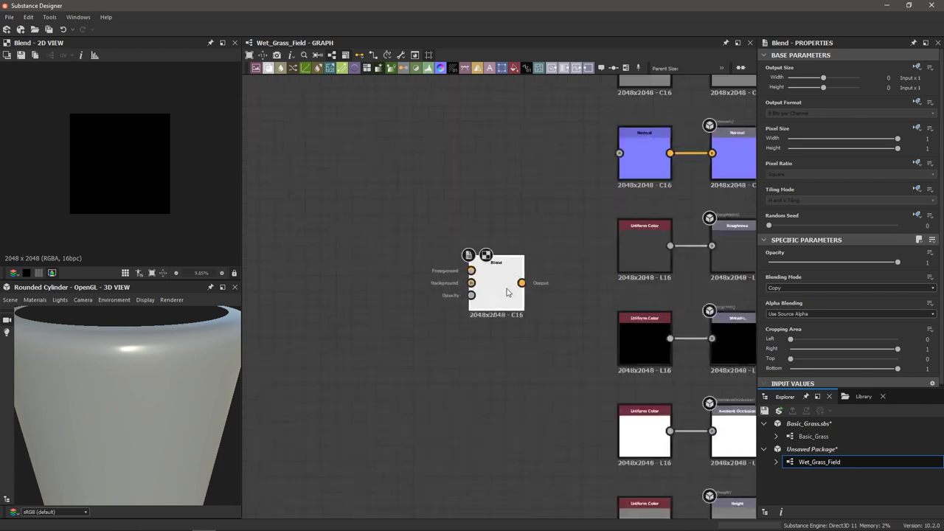
left_click_drag(526, 281, 625, 151)
middle_click_drag(552, 329, 473, 245)
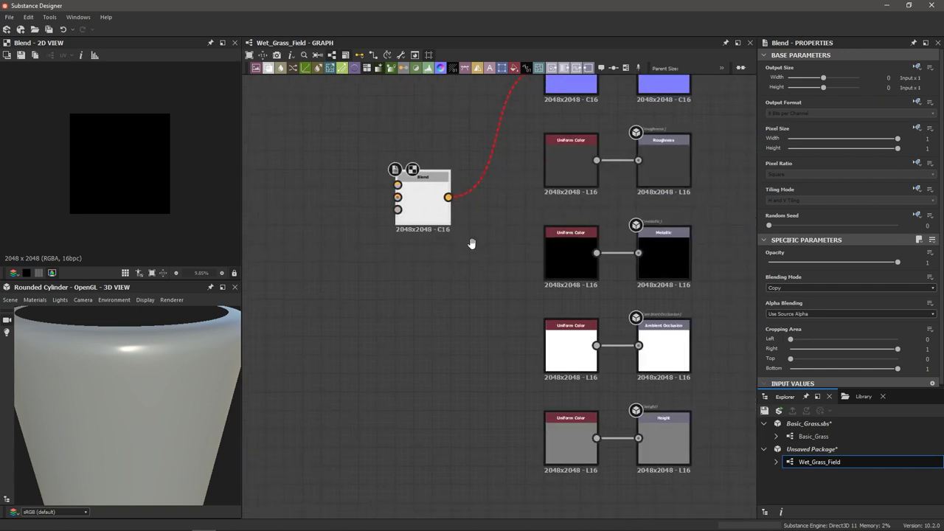
Step: Replace the Uniform Color nodes feeding Ambient Occlusion and Height with one HBAO node connected to the Ambient Occlusion output
left_click_drag(542, 404, 566, 447)
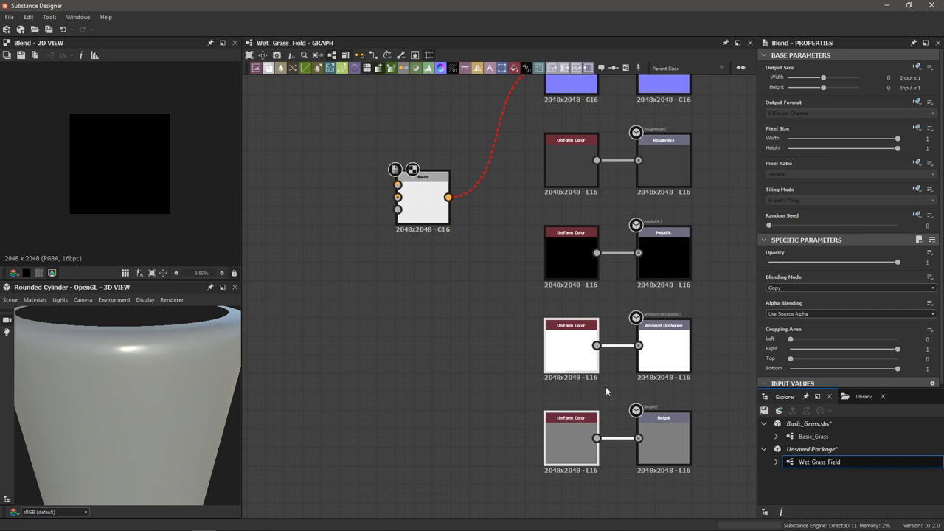
key("Delete")
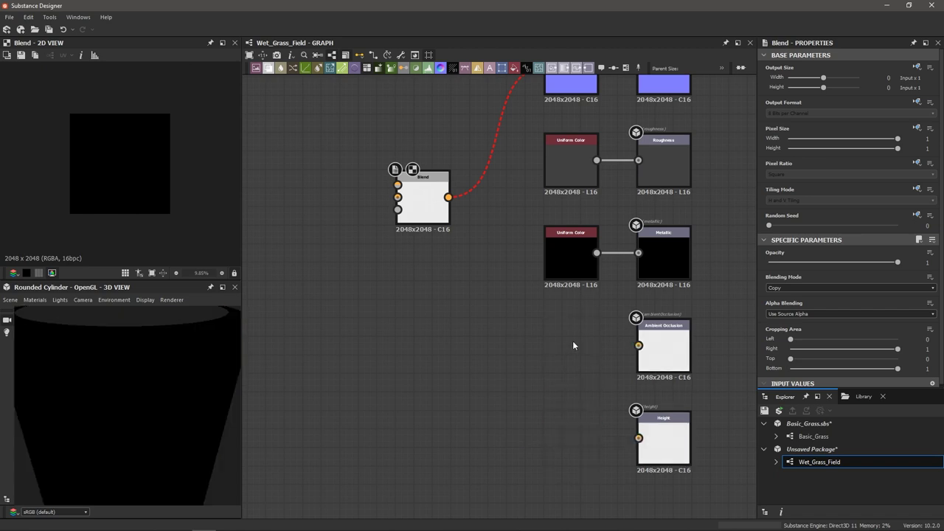
key("space")
type("hbao")
key("Return")
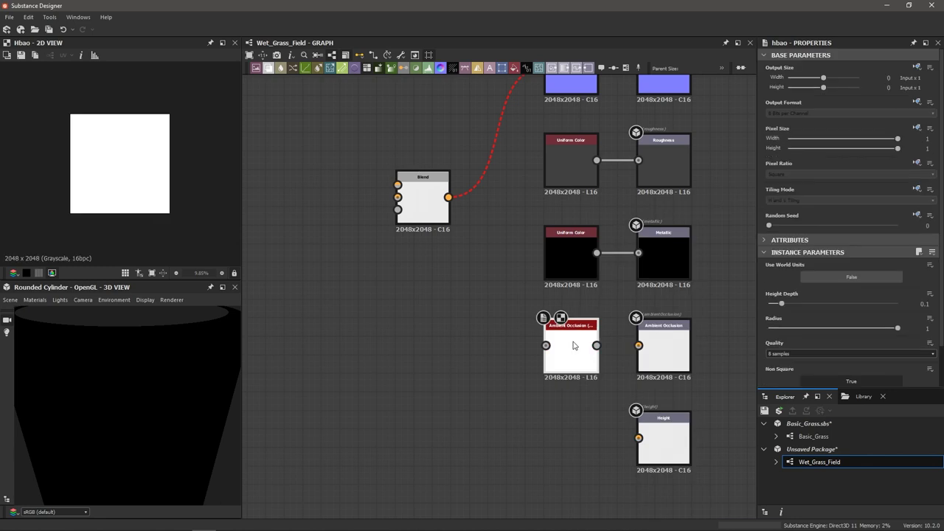
left_click_drag(596, 346, 639, 346)
Step: Link the Blend node's output to the HBAO node's Height input and to the Height output node
left_click_drag(448, 197, 549, 356)
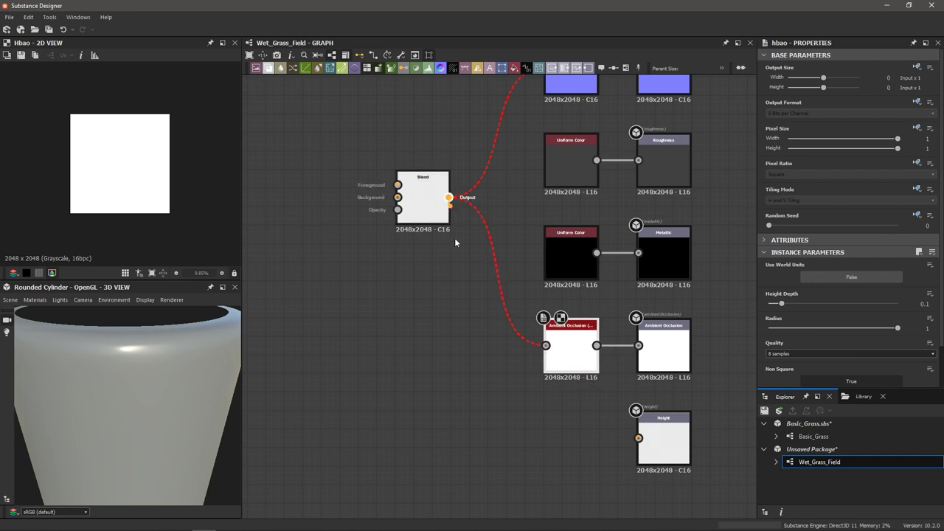
left_click_drag(448, 197, 638, 438)
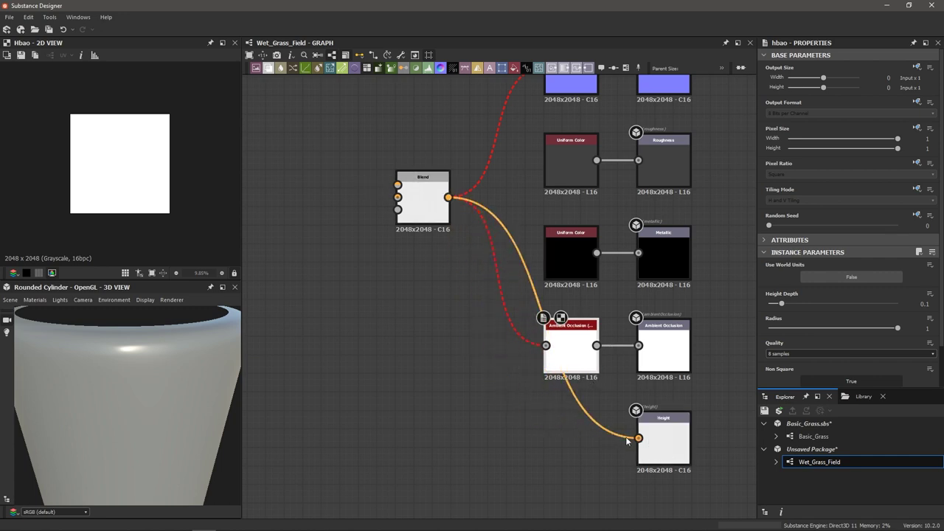
scroll(435, 233, "down", 2)
middle_click_drag(437, 235, 414, 317)
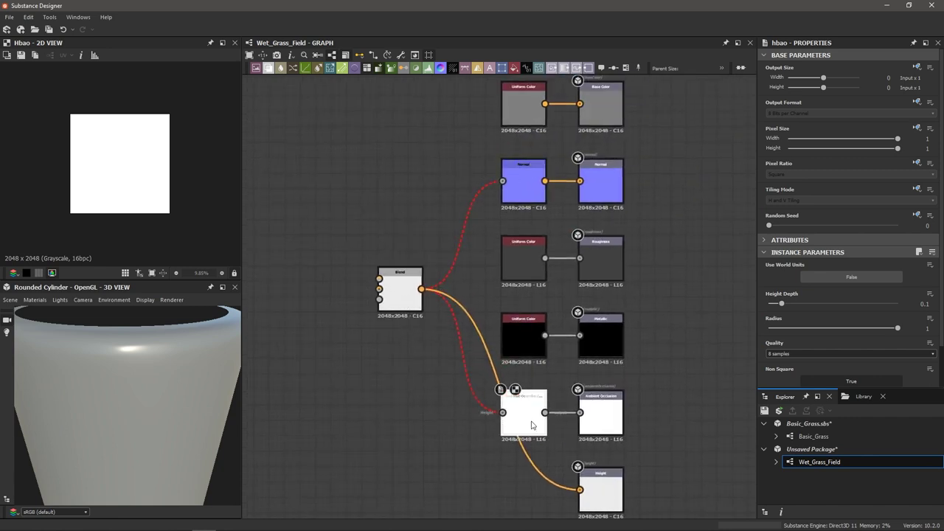
middle_click_drag(532, 425, 528, 369)
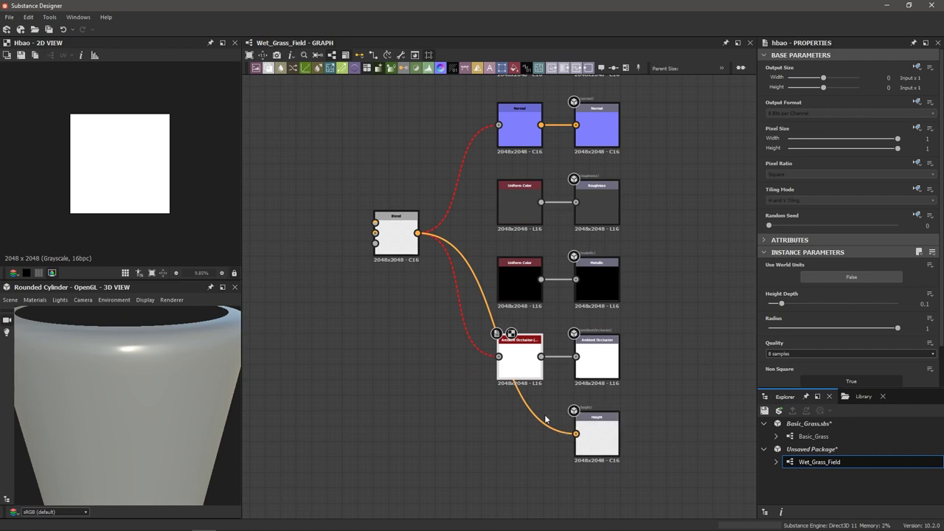
Step: Add a Shape node in the empty graph area well before the Blend and output nodes
scroll(422, 348, "down", 2)
middle_click_drag(422, 348, 504, 360)
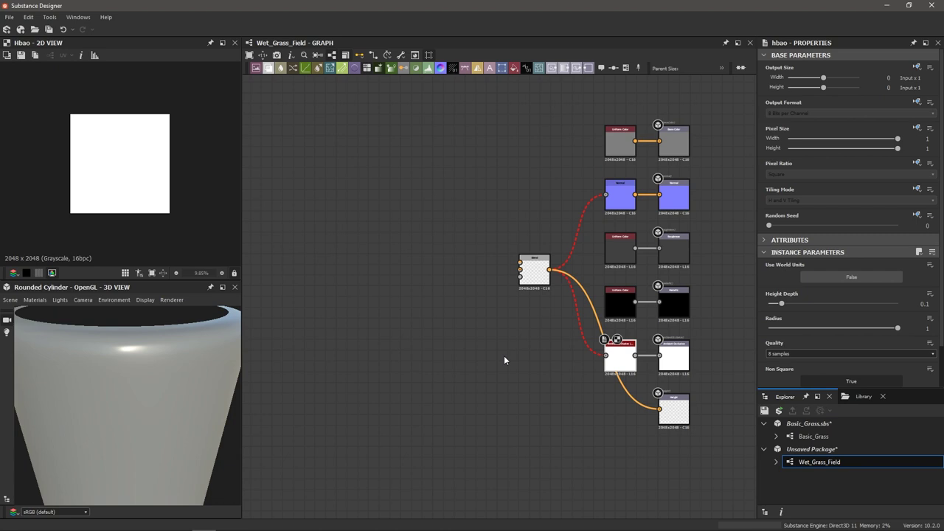
scroll(405, 267, "down", 2)
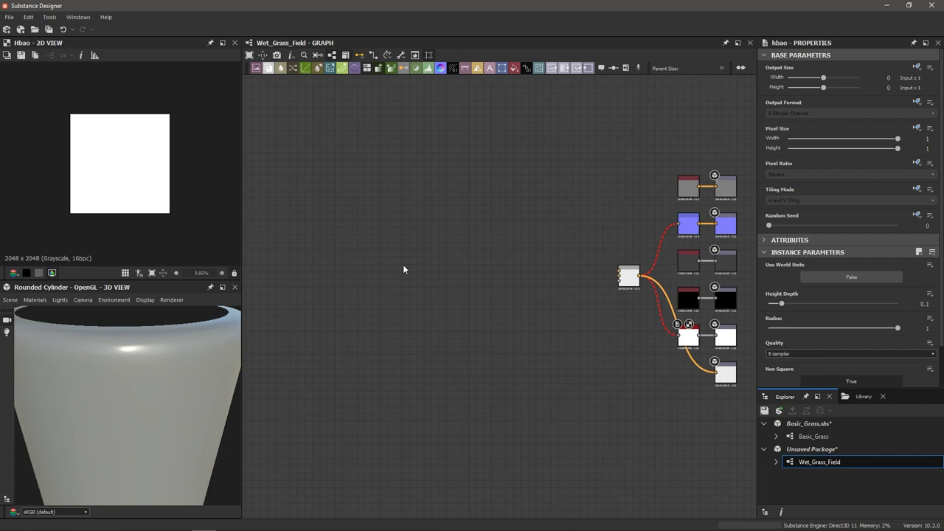
key("space")
type("shape")
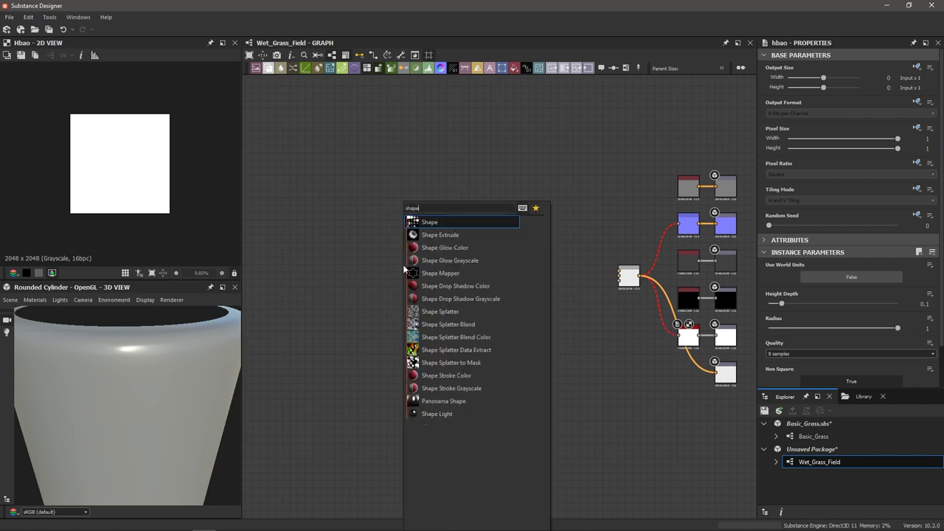
key("Return")
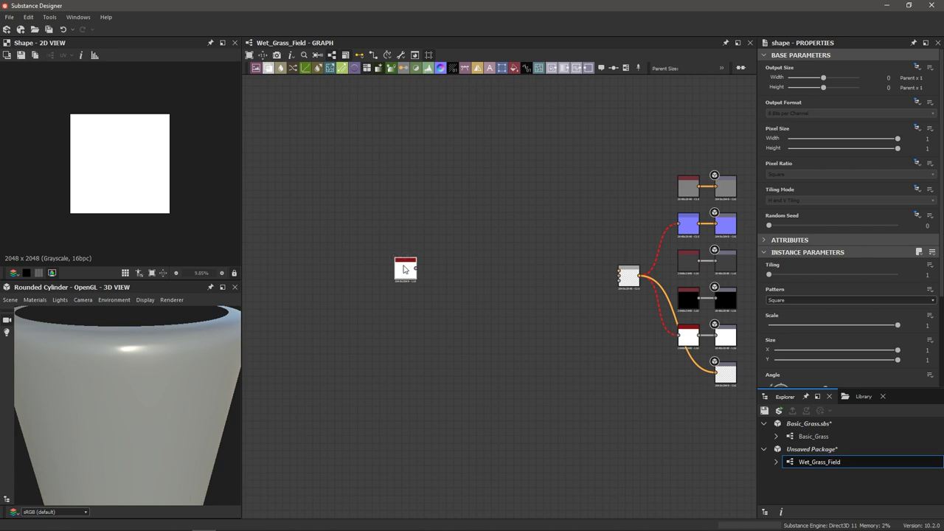
Step: Shape the square into a thin vertical blade by setting its Size to X 0.03 and Y 0.7
scroll(104, 167, "up", 1)
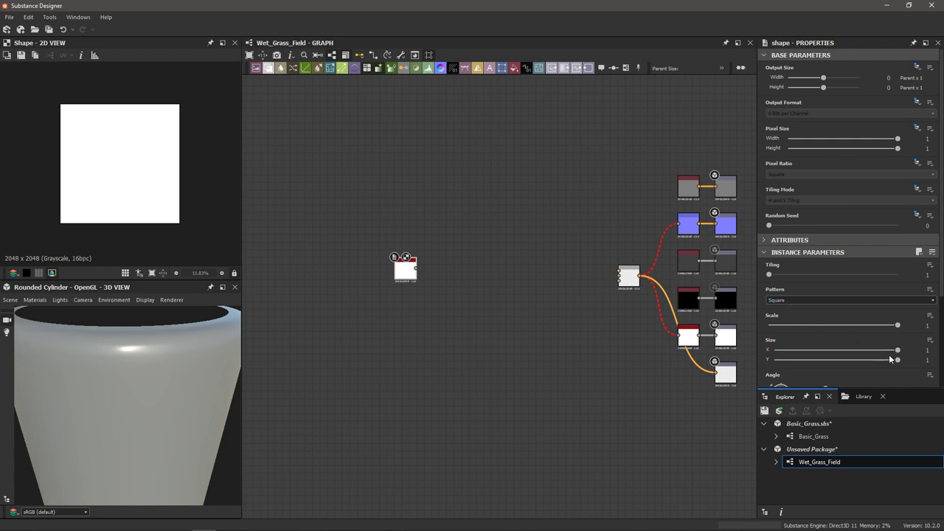
left_click_drag(899, 353, 779, 367)
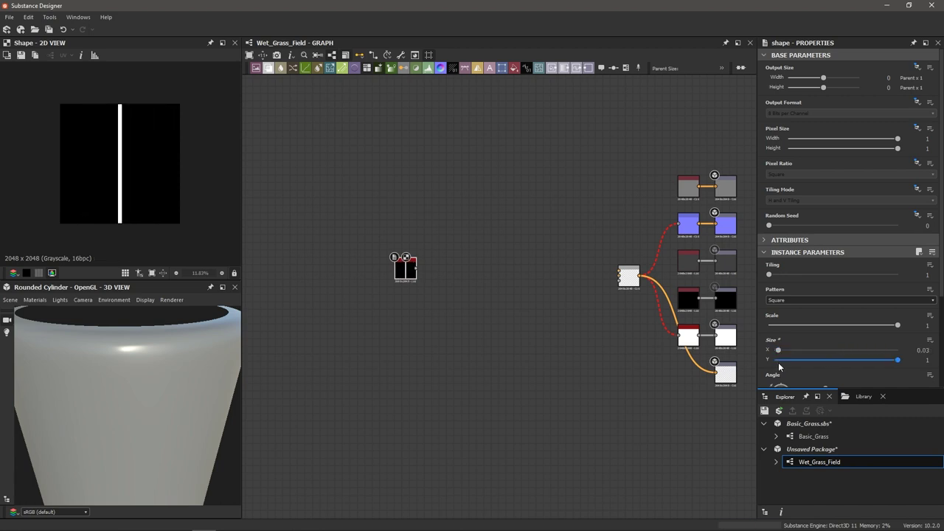
scroll(97, 189, "up", 2)
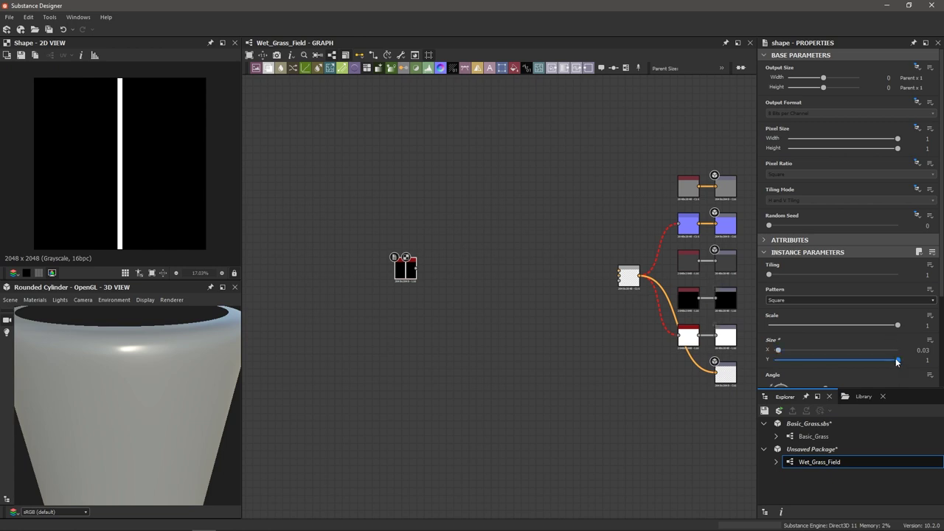
left_click_drag(898, 361, 862, 364)
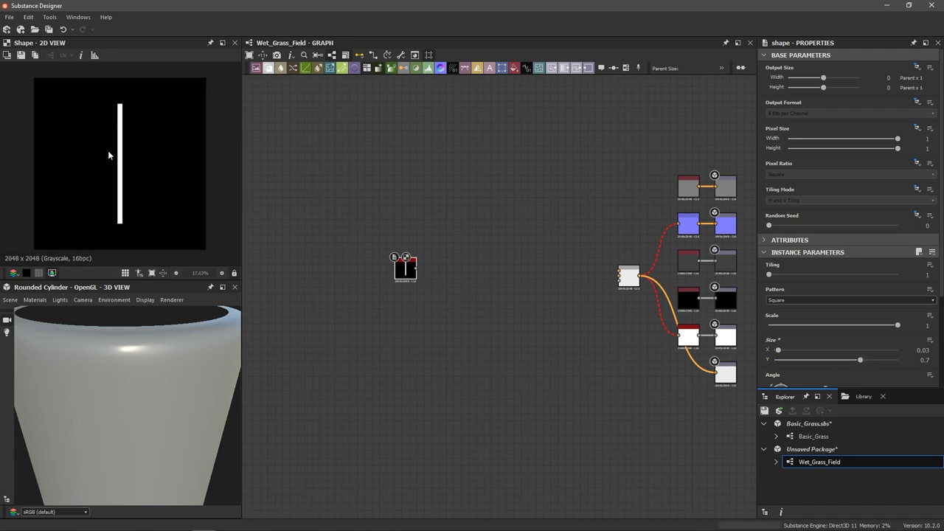
Step: Add a Non Uniform Blur Grayscale node after the Shape and feed the Shape into both its Grayscale and Blur Map inputs
scroll(400, 271, "up", 2)
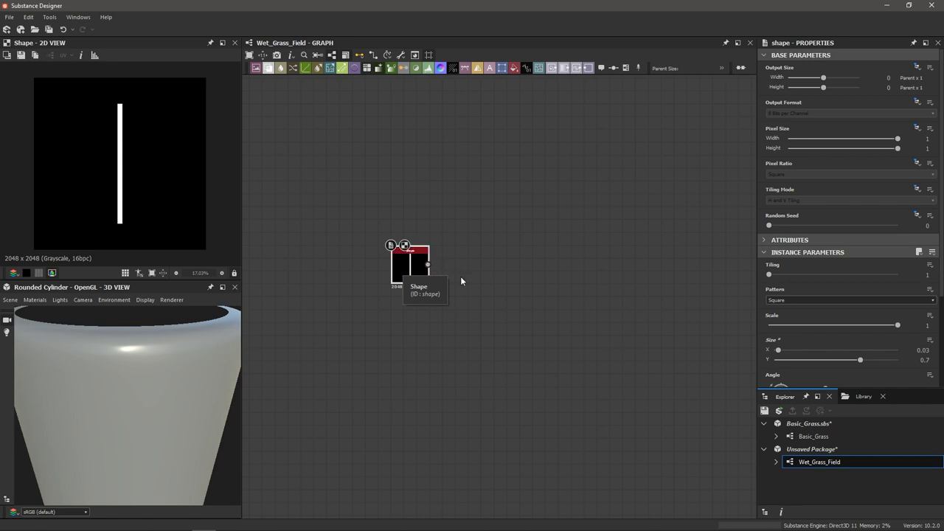
scroll(461, 280, "up", 2)
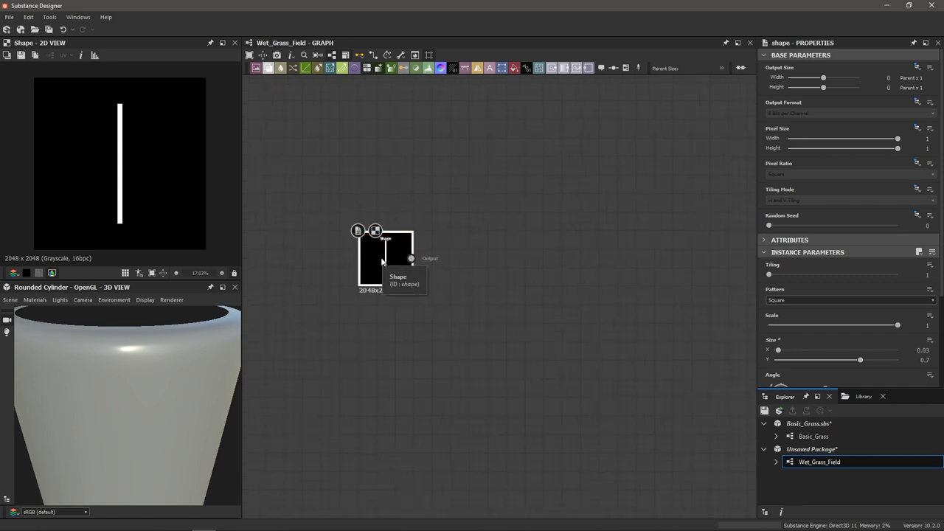
key("space")
type("non")
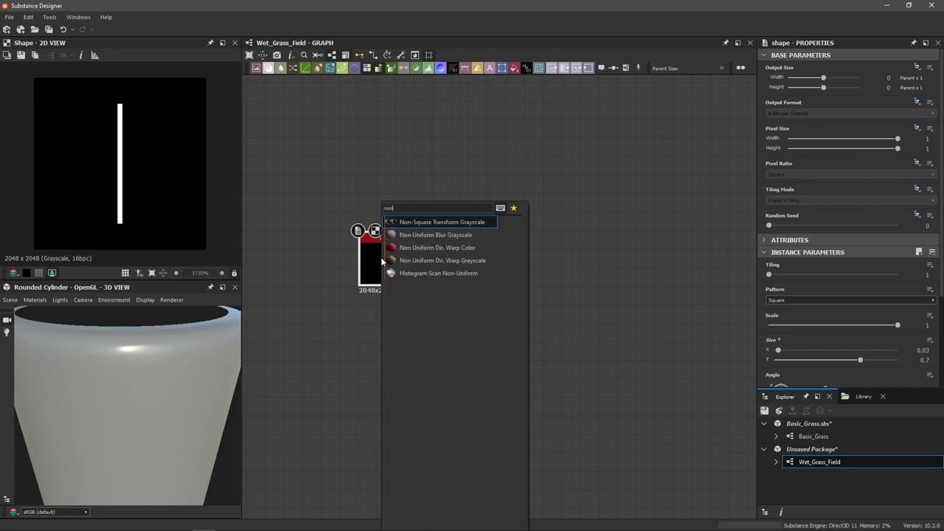
type(" un")
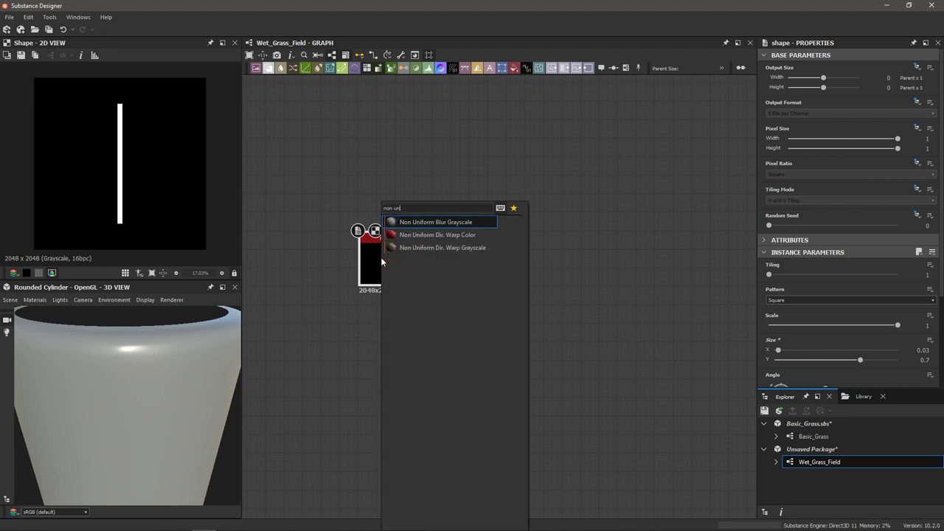
key("Return")
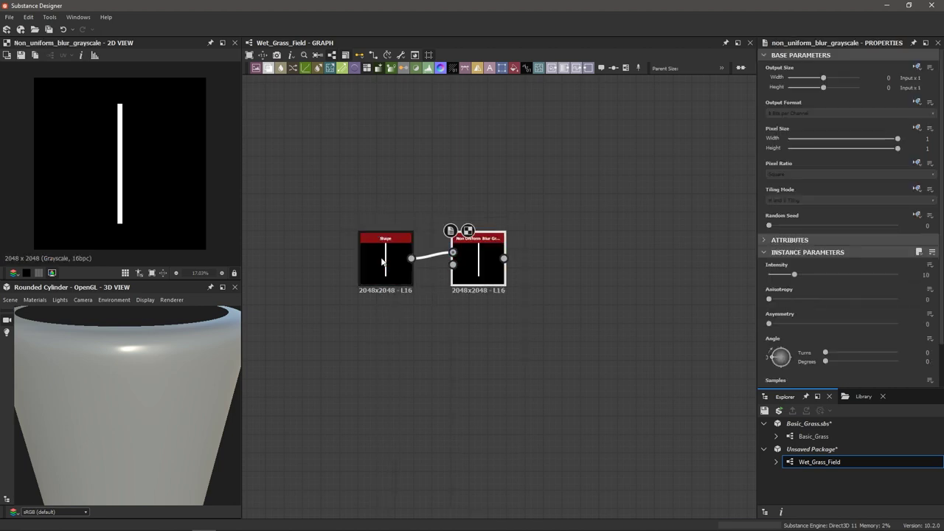
scroll(497, 270, "up", 3)
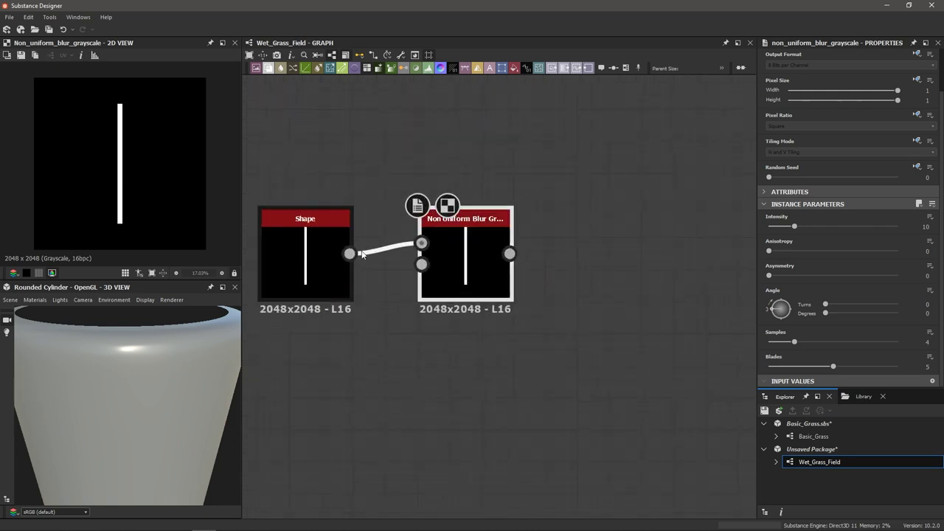
scroll(423, 244, "down", 2)
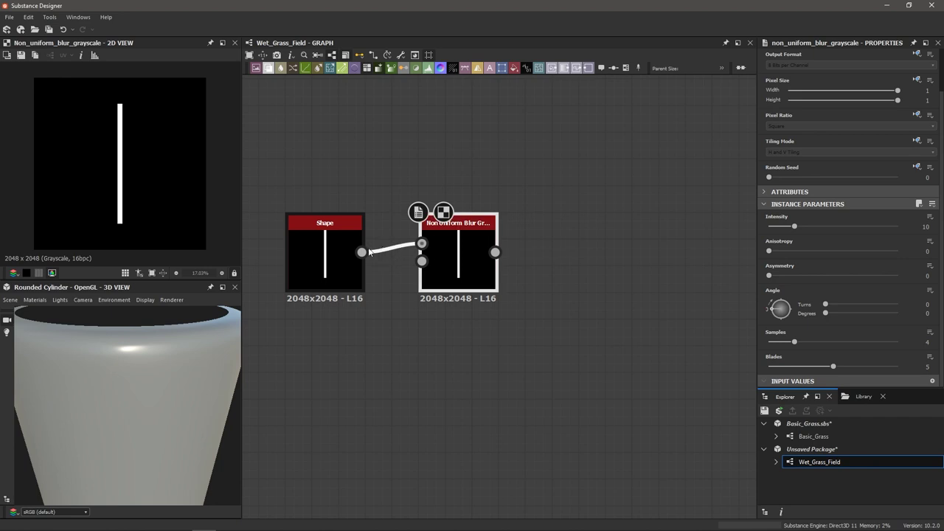
left_click_drag(362, 252, 422, 261)
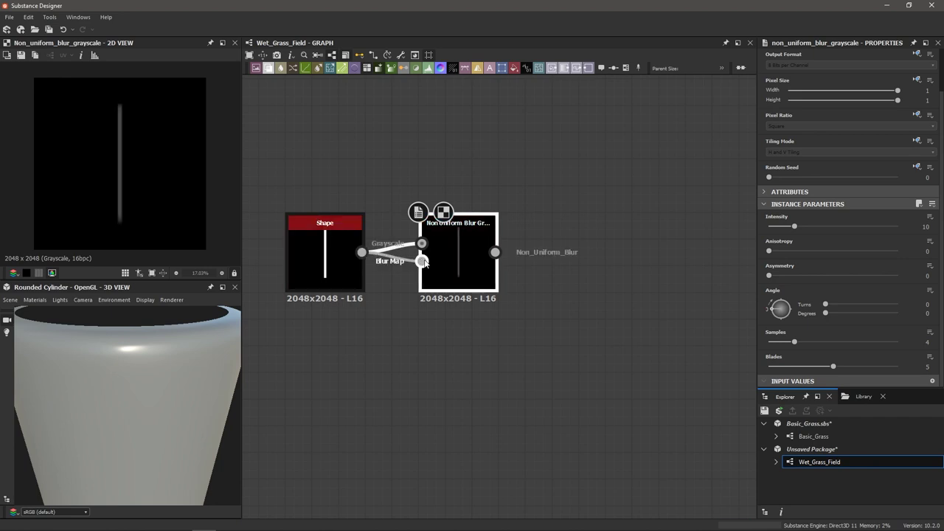
Step: Set the Non Uniform Blur Grayscale node to 16 Samples, 9 Blades and an Intensity of 3.17
scroll(123, 174, "up", 2)
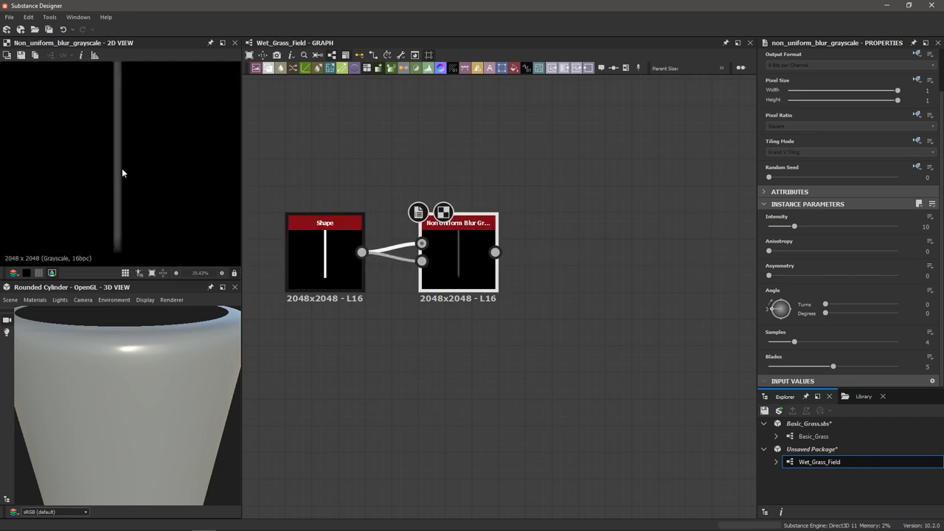
scroll(116, 153, "down", 1)
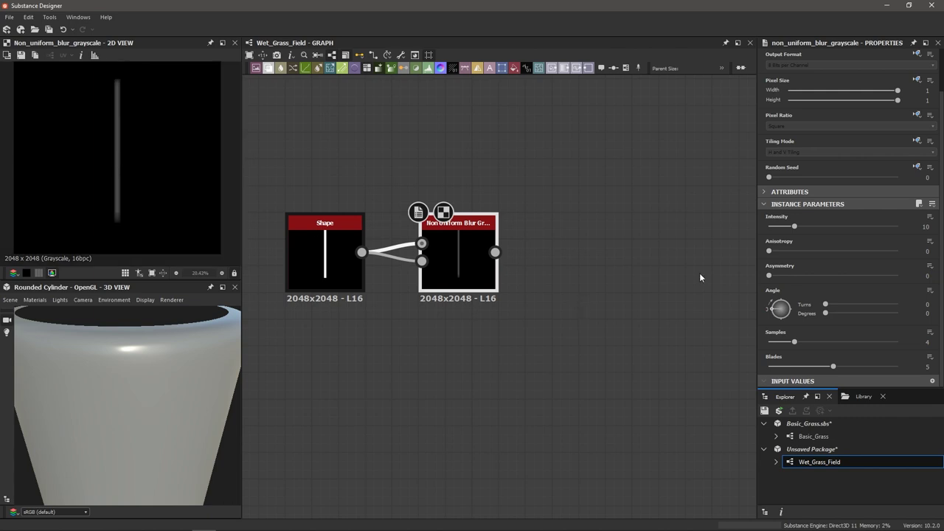
left_click_drag(796, 342, 919, 354)
left_click_drag(833, 367, 897, 366)
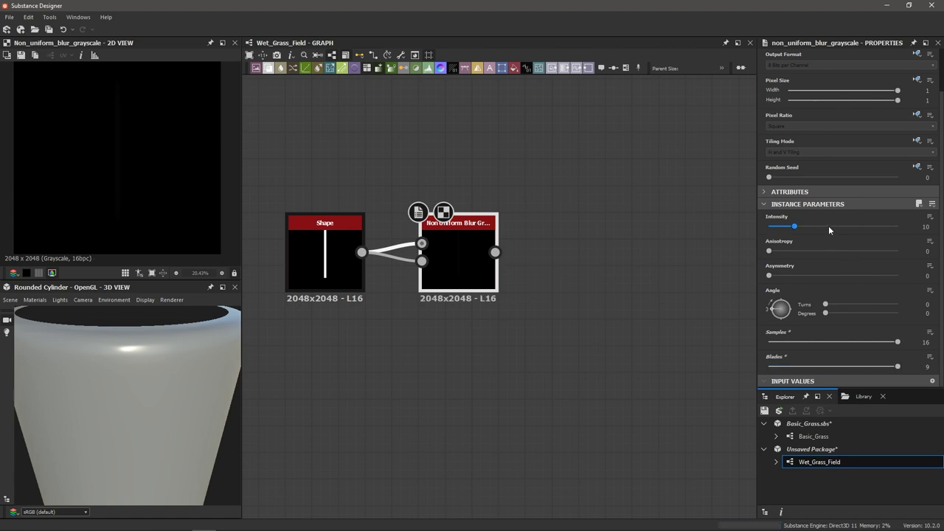
left_click_drag(795, 227, 775, 233)
scroll(110, 177, "up", 2)
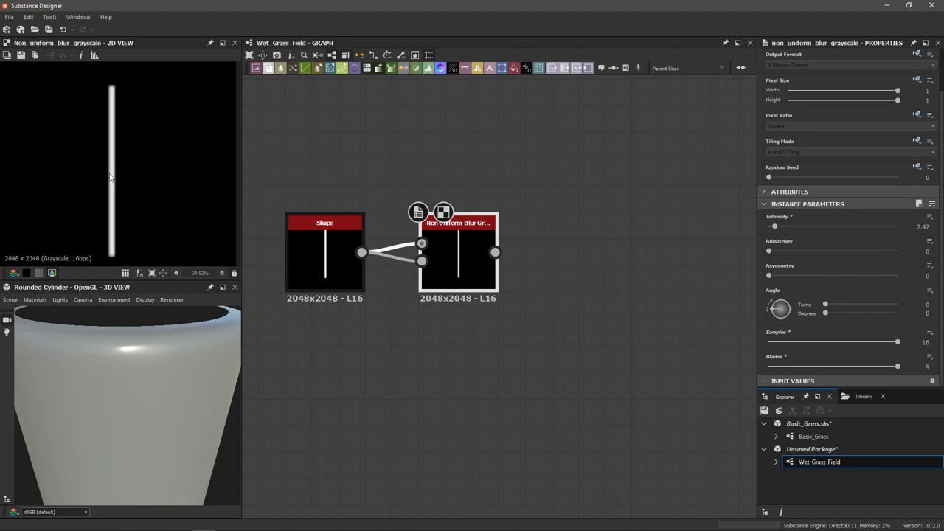
scroll(111, 185, "down", 1)
left_click_drag(775, 226, 777, 226)
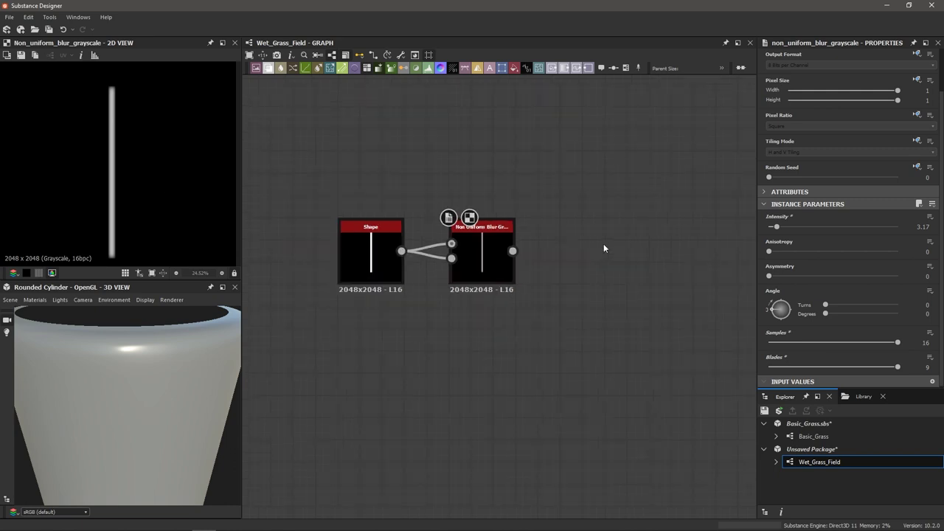
Step: Add a Blend node in line after the Non Uniform Blur Grayscale node, leaving a gap between them
scroll(575, 255, "down", 1)
key("space")
type("bl")
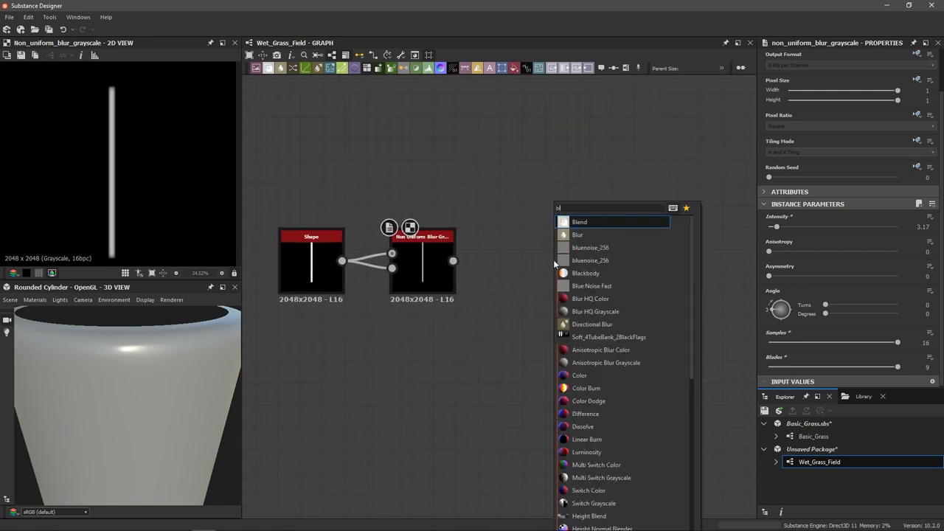
key("Return")
left_click_drag(564, 265, 587, 264)
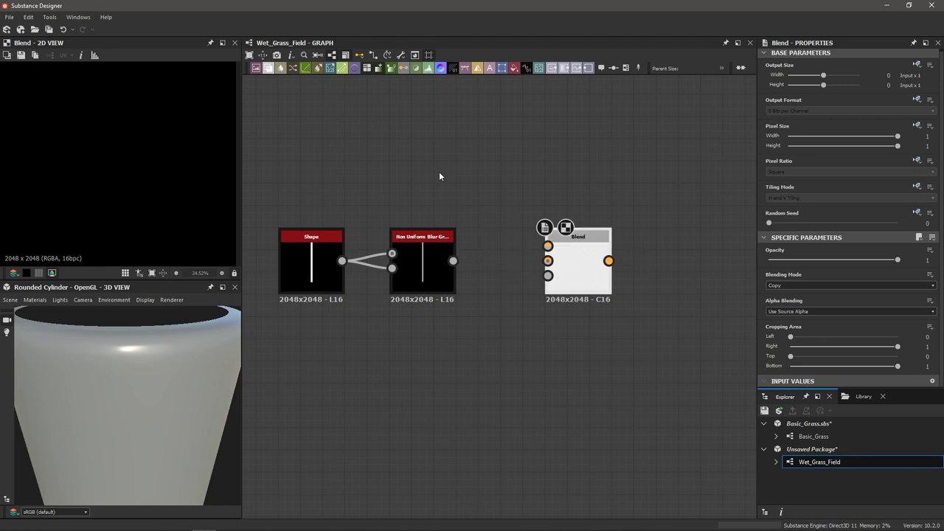
Step: Add a Perlin Noise node as the new Blend's foreground and connect the Non Uniform Blur as its background
key("space")
type("perlin")
key("Return")
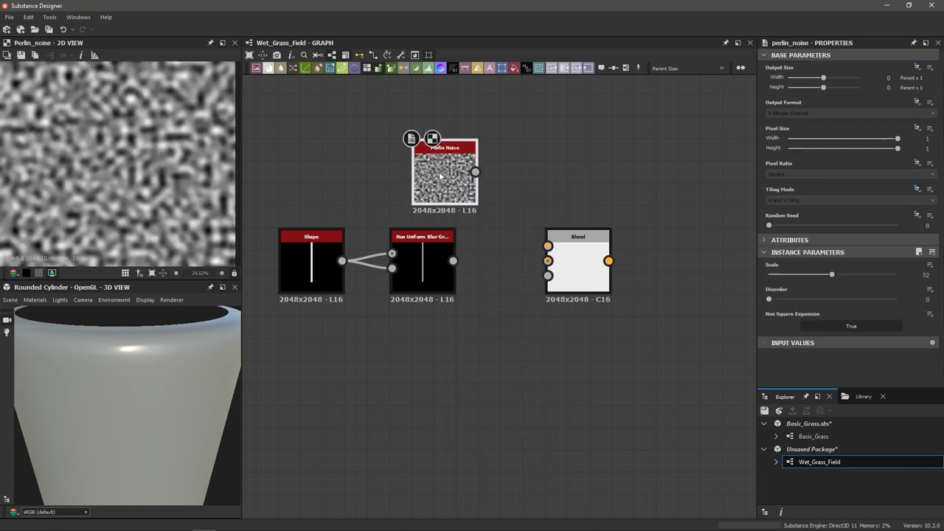
left_click_drag(476, 172, 549, 246)
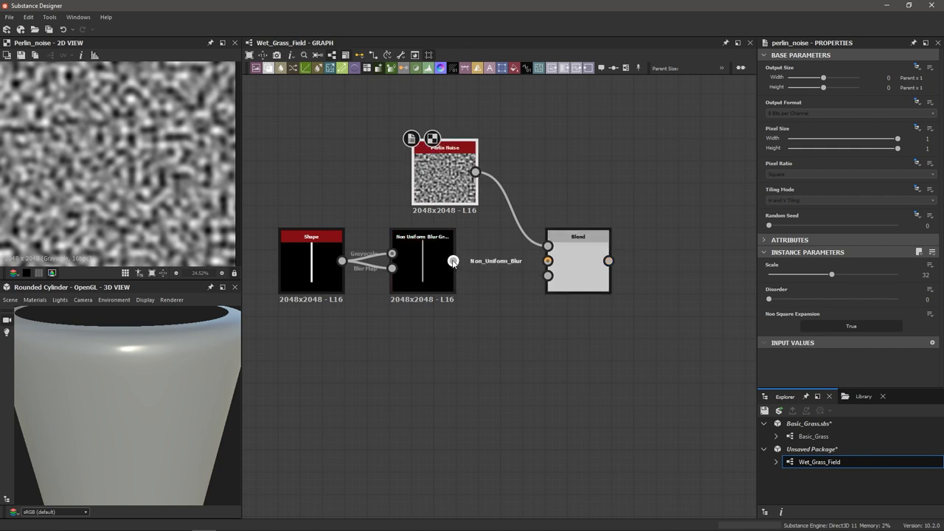
left_click_drag(454, 262, 548, 261)
middle_click_drag(492, 279, 457, 282)
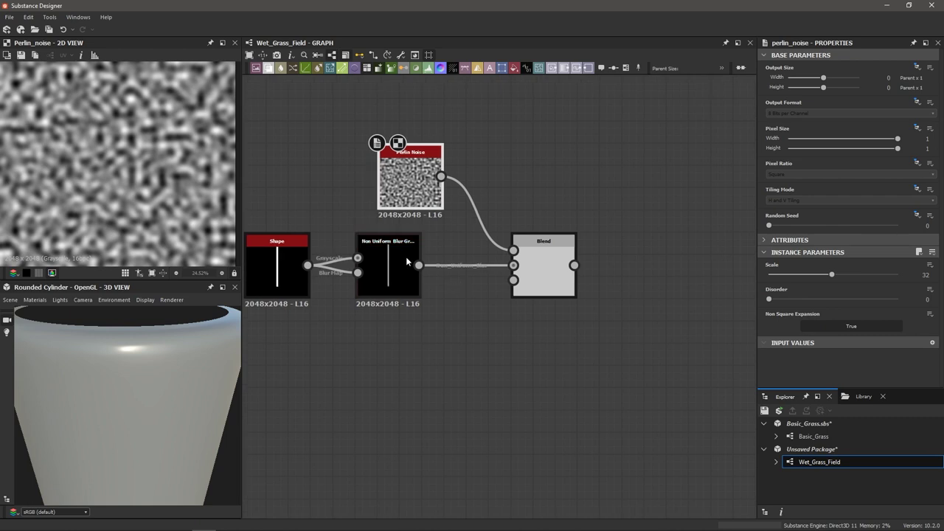
Step: Set the Blend node's blending mode to Multiply so the Perlin Noise breaks up the blurred blade
left_click(544, 259)
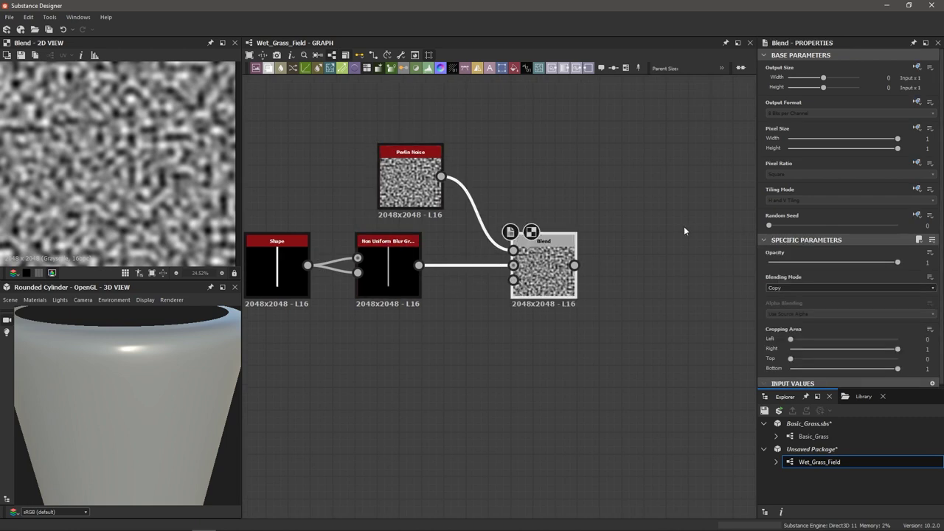
left_click(785, 289)
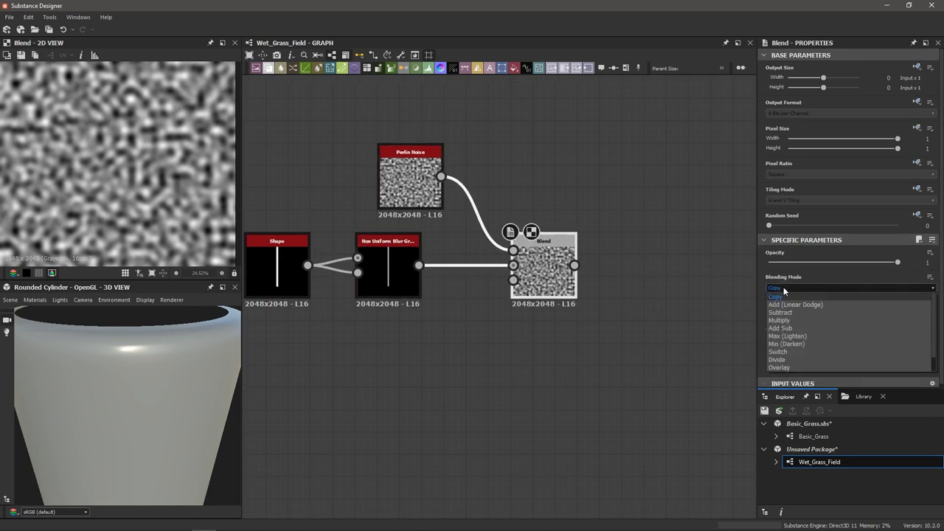
left_click(781, 320)
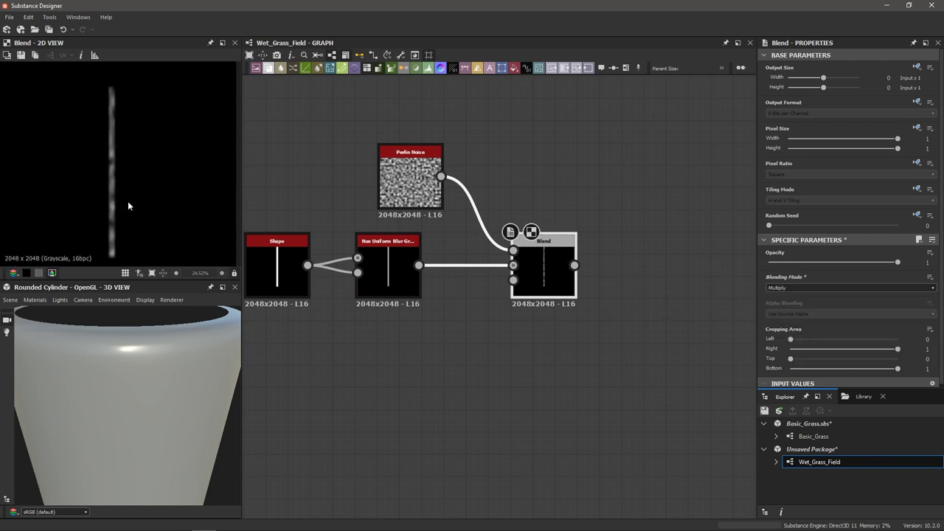
Step: Set the Perlin Noise scale to 15 and lower the Multiply Blend's opacity to 0.61
double_click(408, 180)
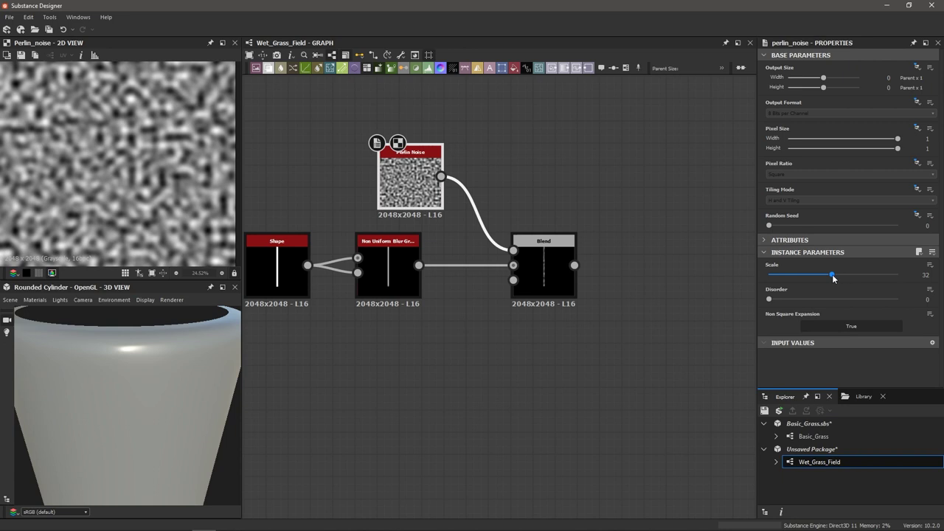
left_click_drag(834, 276, 798, 289)
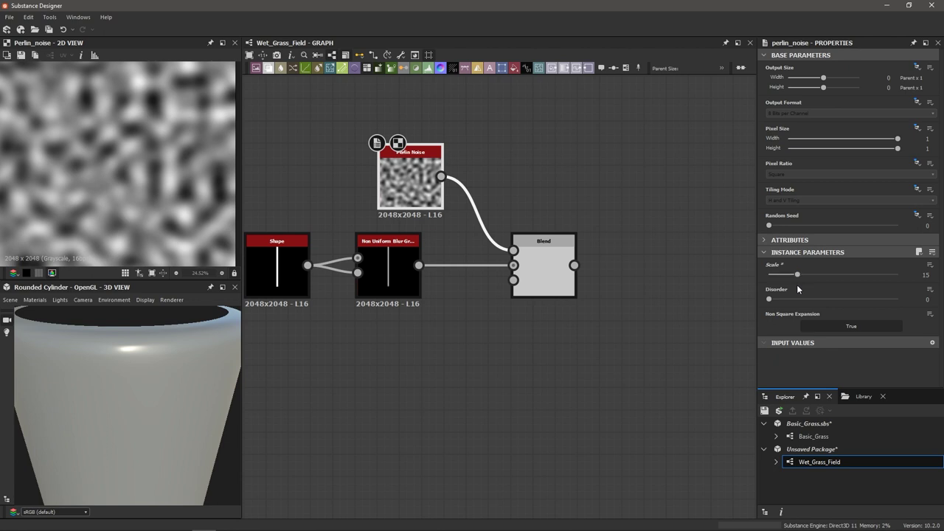
left_click(552, 258)
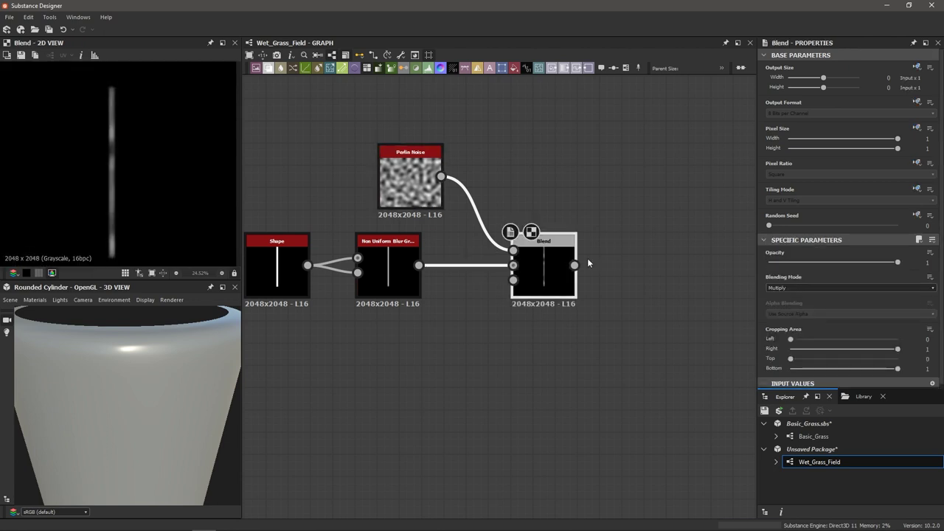
left_click_drag(898, 262, 849, 274)
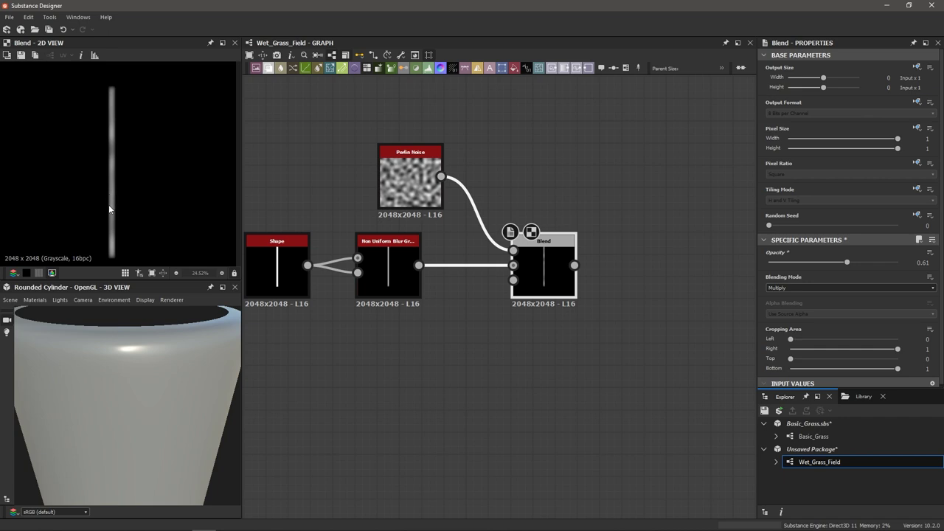
scroll(110, 193, "down", 1)
scroll(111, 193, "down", 1)
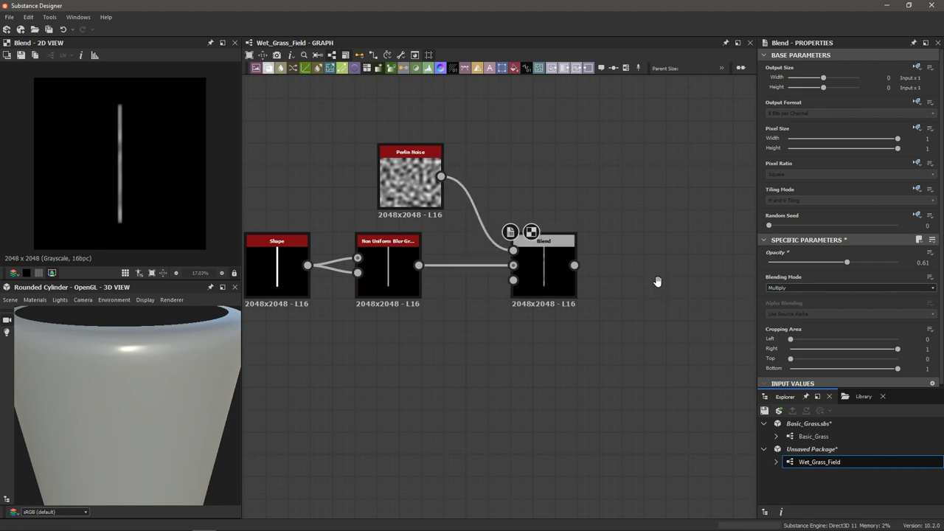
Step: Add a Directional Warp node spaced out after the Blend and feed the Blend output into its main input
middle_click_drag(657, 280, 543, 271)
key("space")
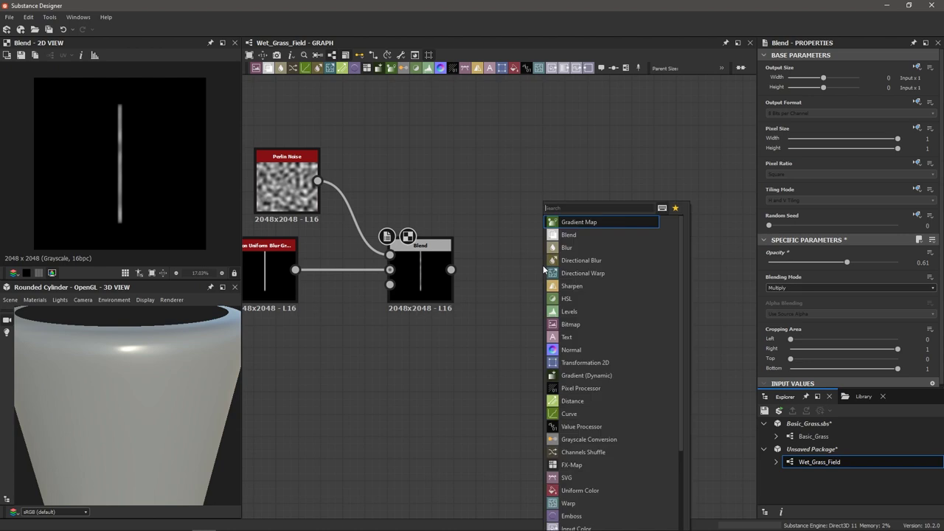
type("dire")
key("Down")
key("Return")
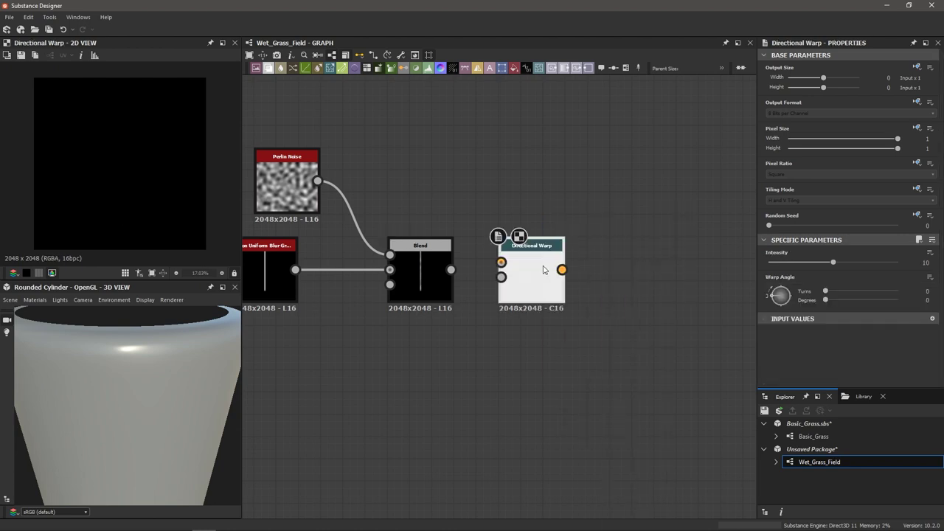
left_click_drag(544, 270, 566, 270)
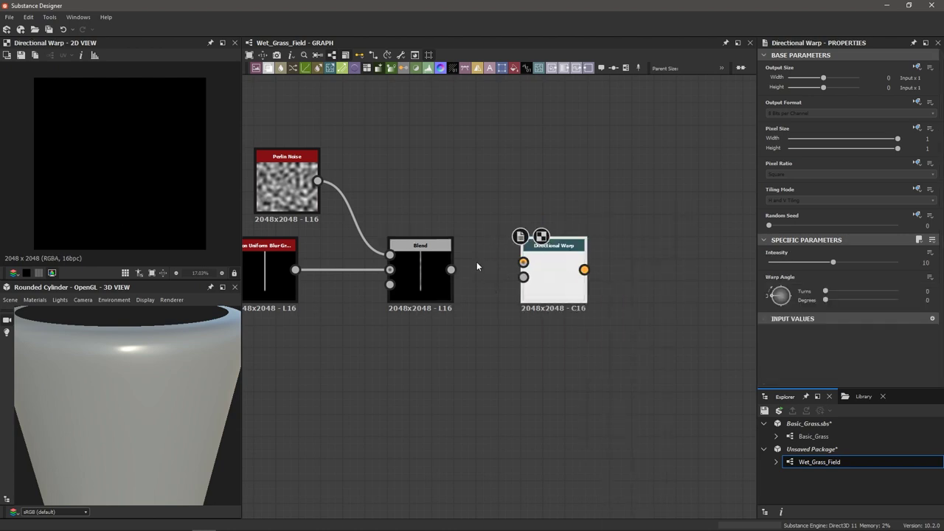
left_click_drag(451, 269, 525, 262)
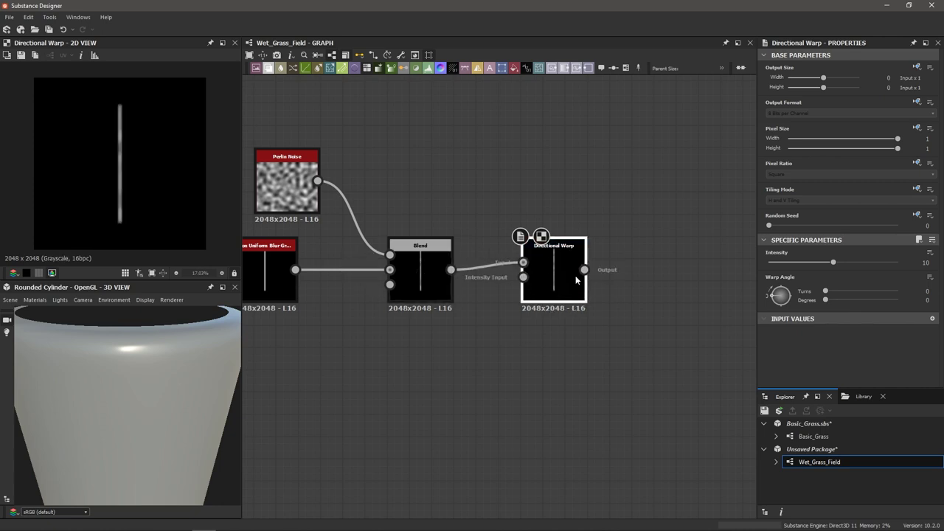
left_click_drag(576, 279, 598, 279)
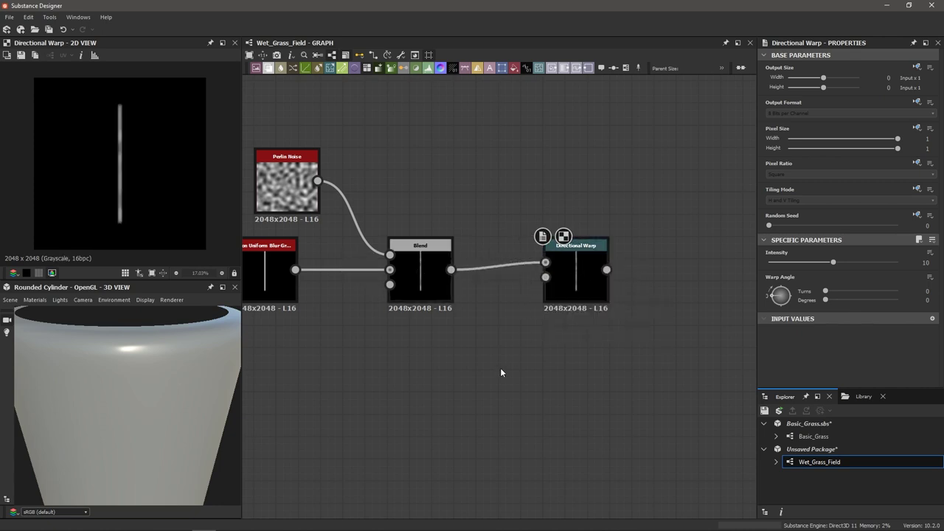
Step: Add a second Perlin Noise node below, between the Blend and the Directional Warp, and set its scale to 7
key("space")
type("perlin")
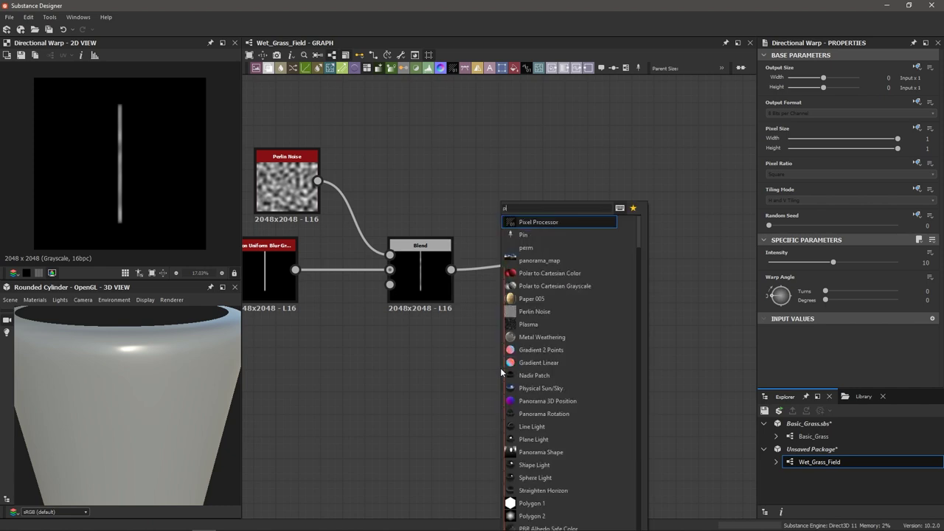
key("Return")
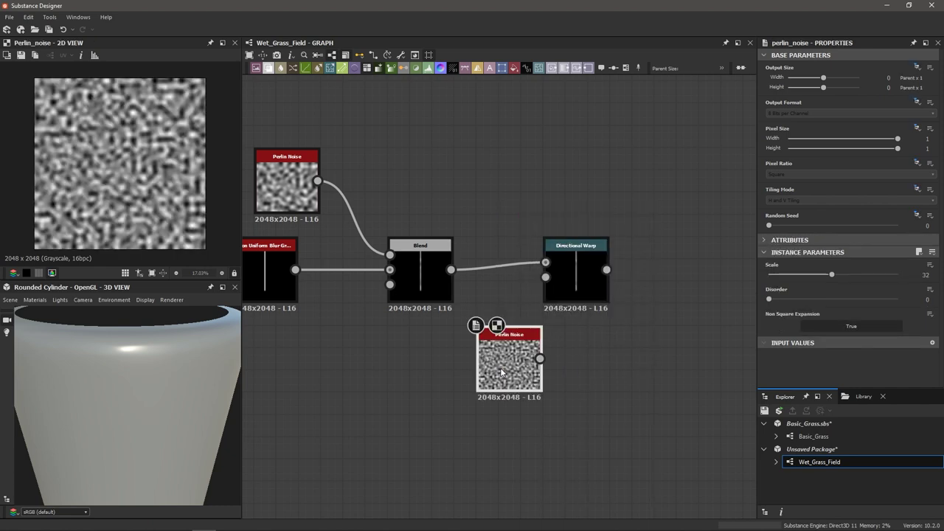
left_click_drag(501, 373, 479, 382)
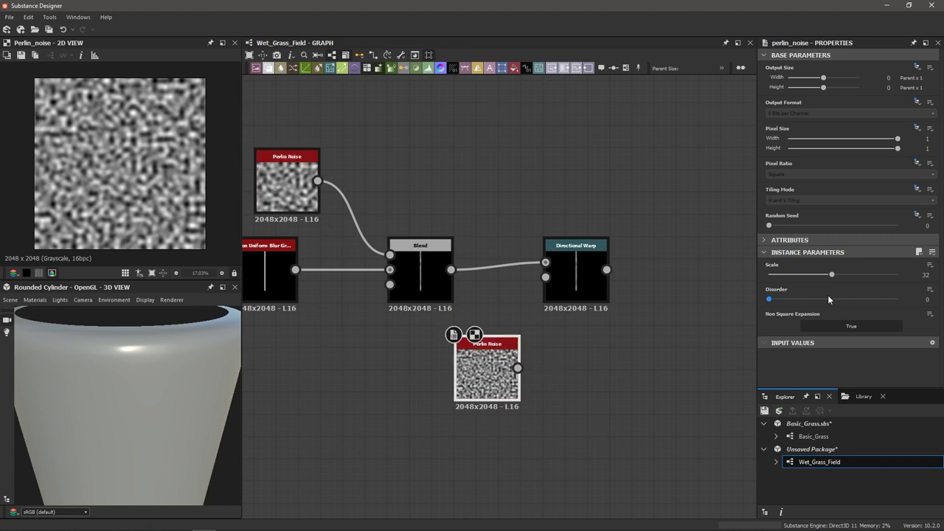
left_click_drag(832, 275, 783, 288)
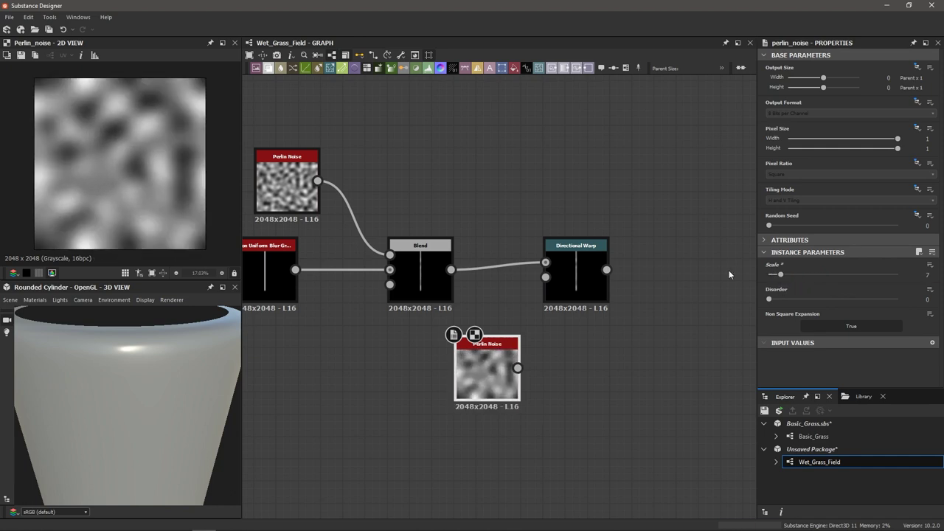
scroll(132, 188, "down", 1)
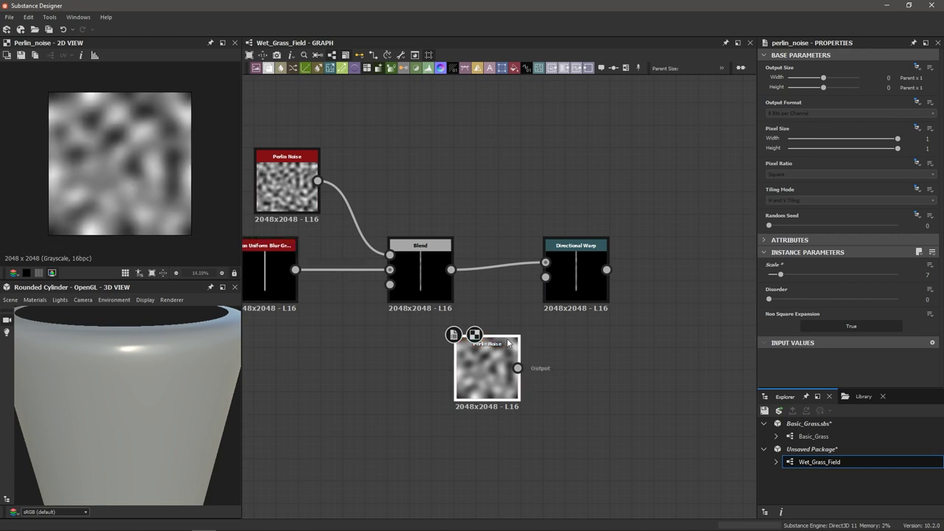
Step: Connect the second Perlin Noise to the Directional Warp's Intensity Input, then set the warp's intensity to 8.1 and angle to 36 degrees
left_click_drag(518, 368, 546, 281)
double_click(583, 275)
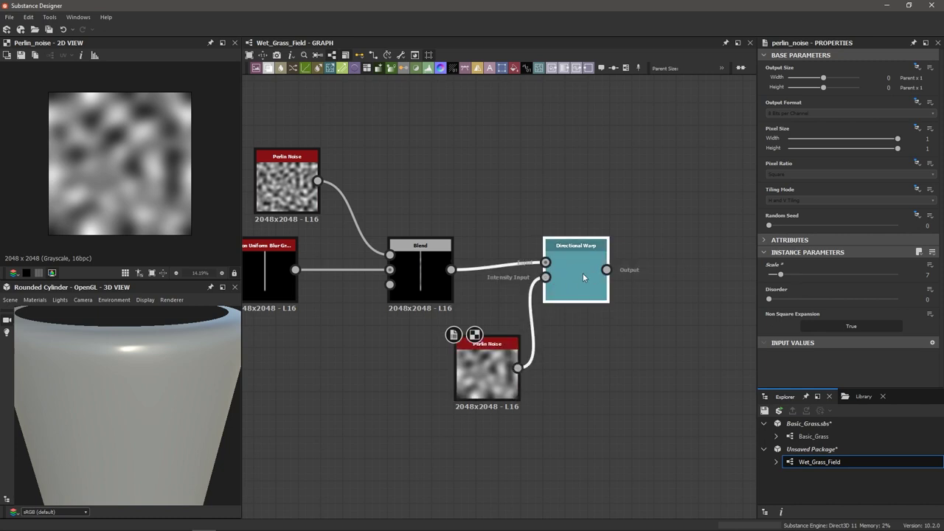
scroll(127, 140, "up", 1)
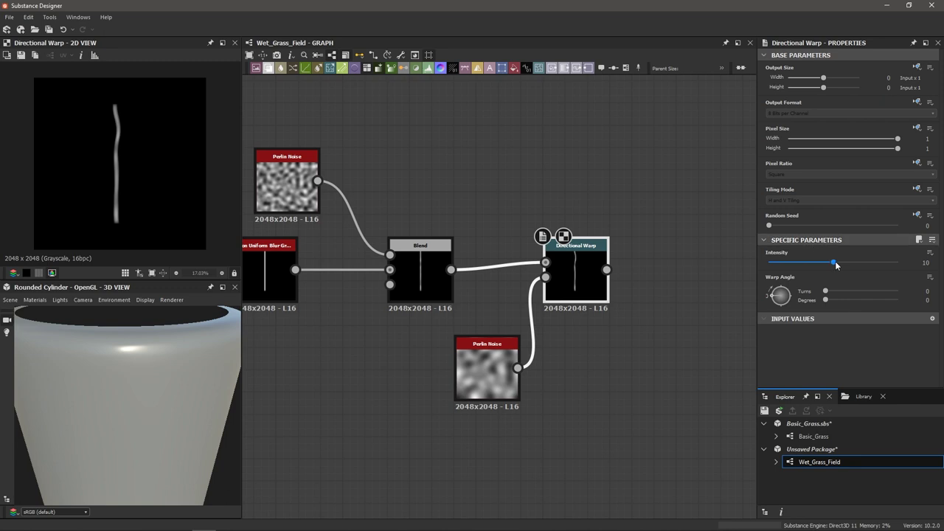
mouse_move(836, 264)
left_mouse_down()
mouse_move(793, 265)
mouse_move(846, 264)
mouse_move(803, 264)
mouse_move(821, 270)
left_mouse_up()
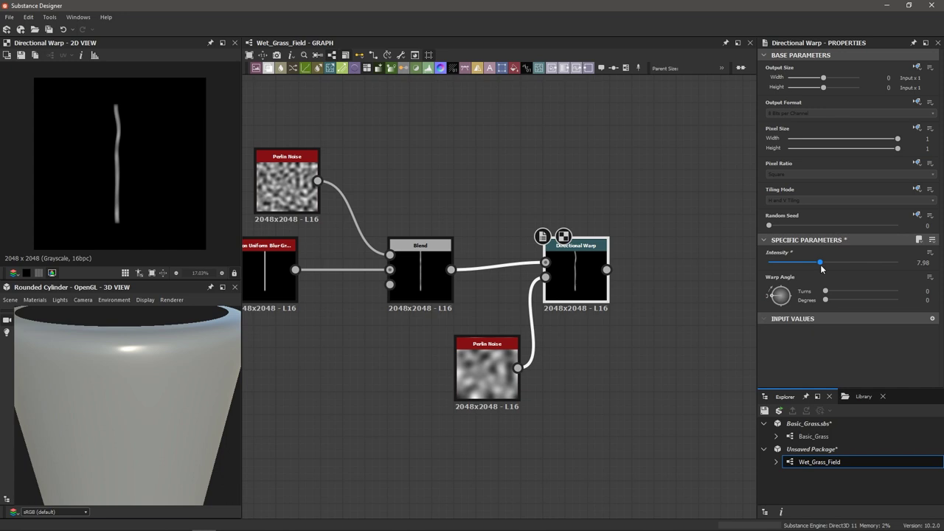
left_click_drag(821, 264, 822, 264)
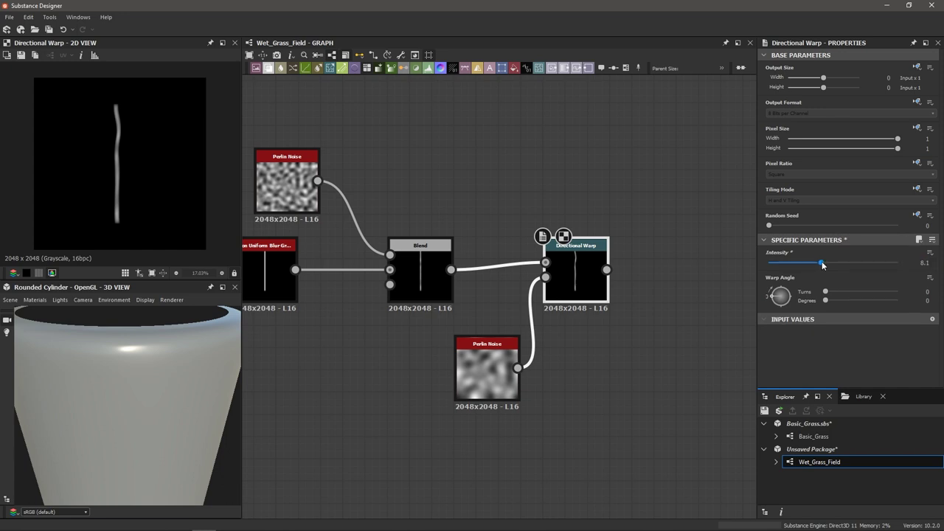
mouse_move(781, 297)
left_mouse_down()
mouse_move(772, 295)
mouse_move(783, 280)
mouse_move(773, 293)
left_mouse_up()
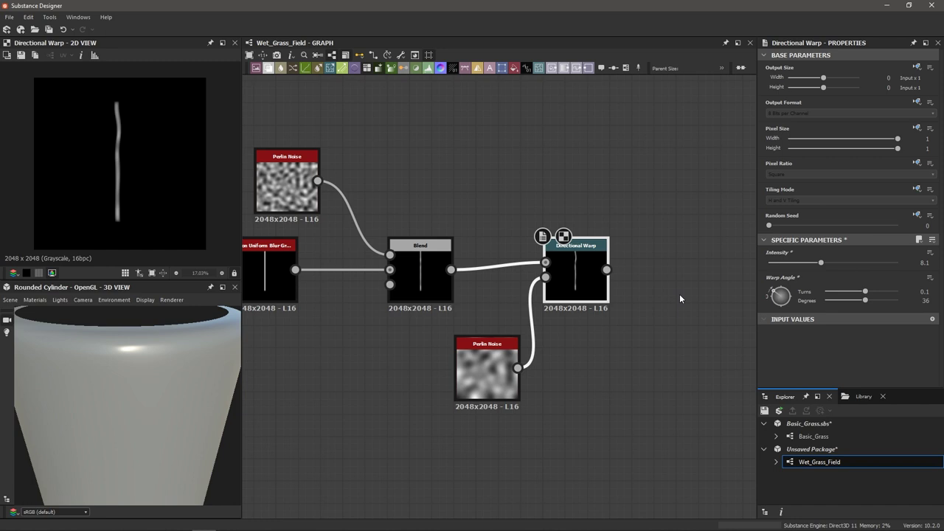
Step: Preview the Blend and Non Uniform Blur Grayscale outputs in turn to compare the blade before and after the noise
left_click(411, 267)
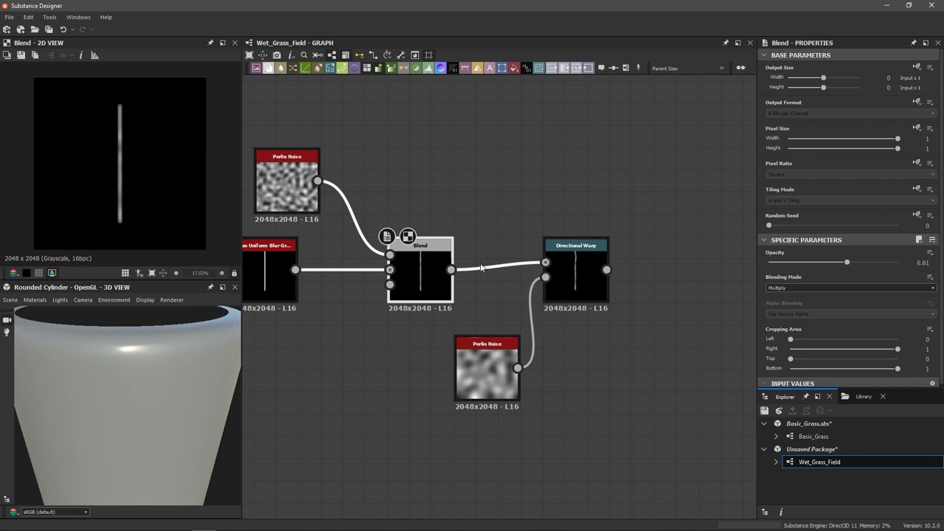
middle_click_drag(327, 299, 415, 298)
left_click(353, 277)
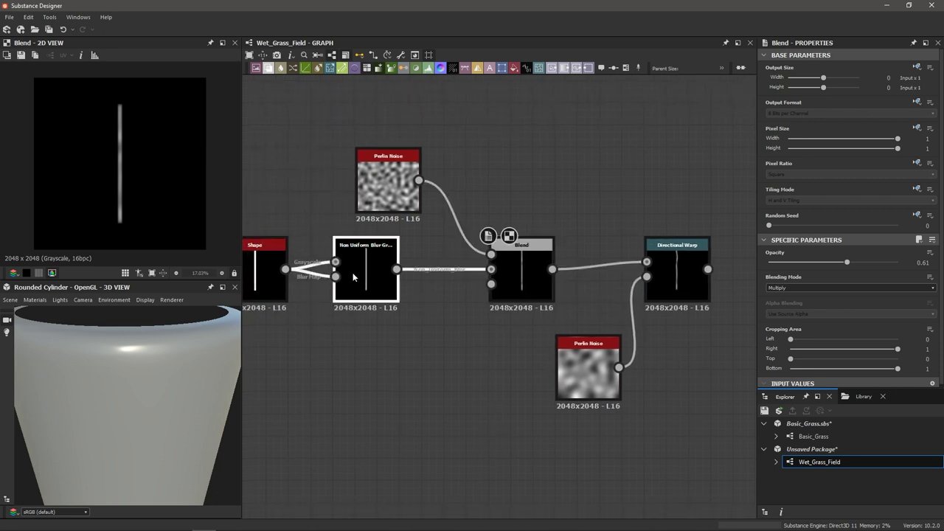
double_click(353, 277)
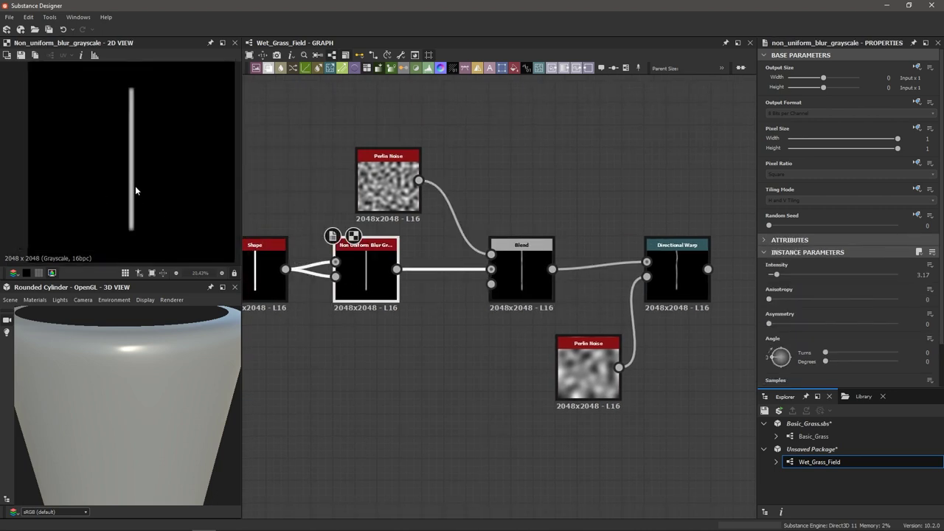
double_click(521, 275)
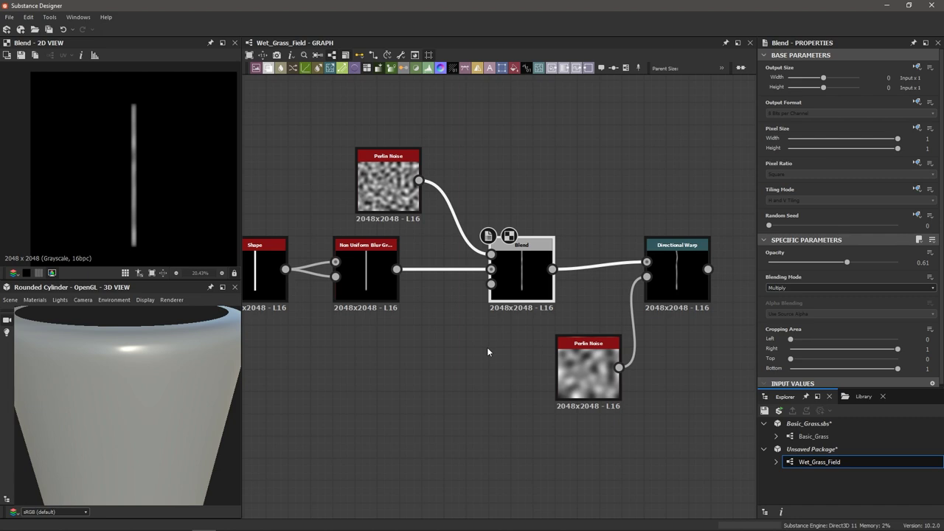
Step: Add a Levels node after the Directional Warp and shift its midtone point slightly toward black to brighten the blade
middle_click_drag(739, 339, 623, 345)
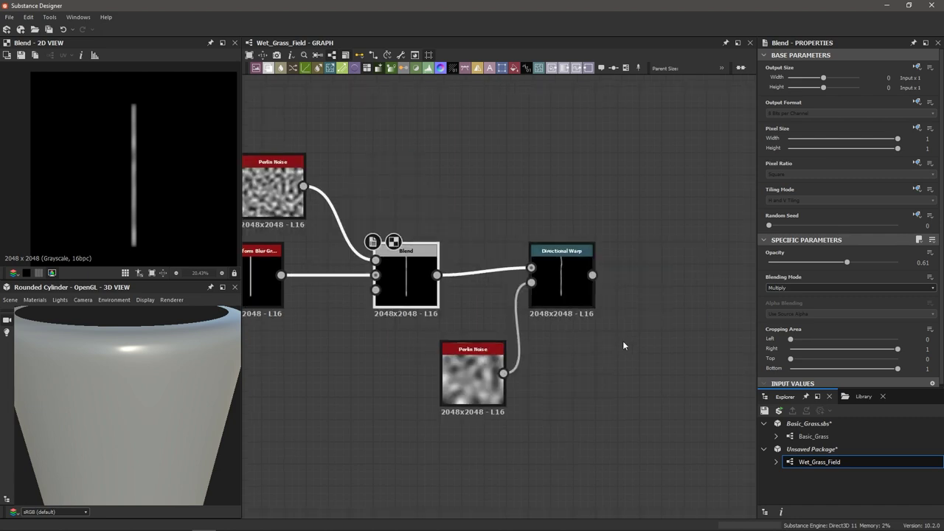
left_click(558, 278)
key("space")
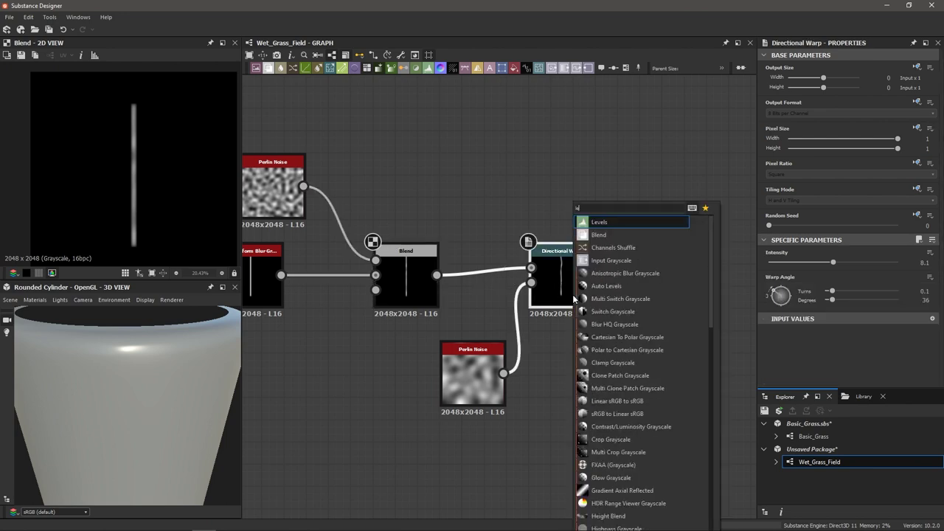
left_click(577, 299)
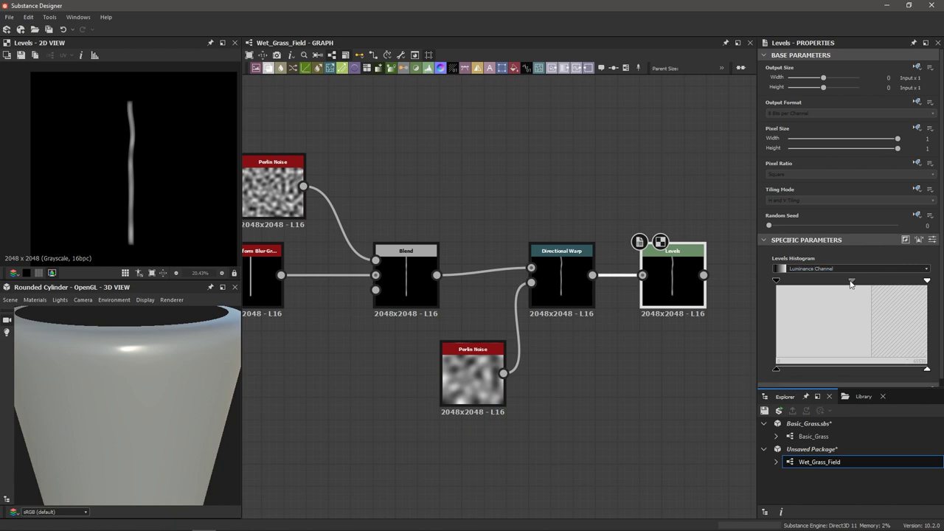
left_click_drag(852, 284, 845, 290)
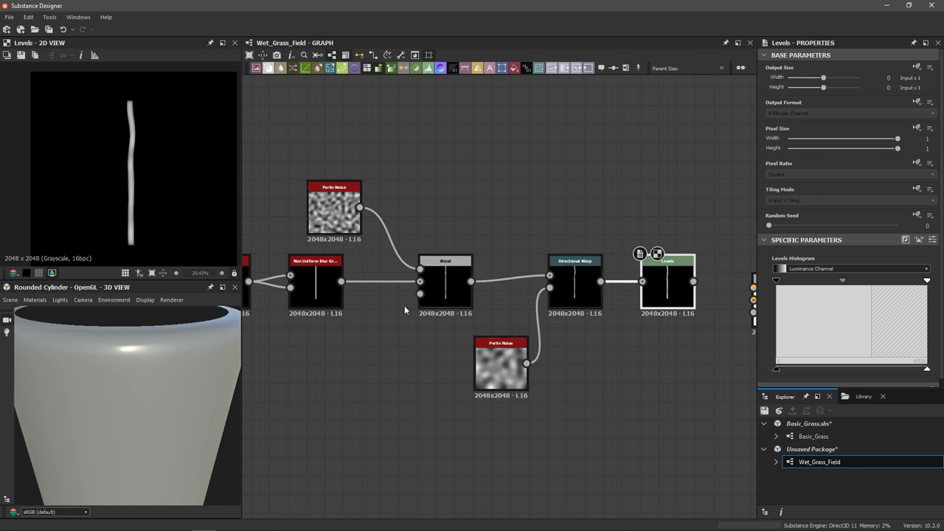
Step: Compare the Non Uniform Blur Grayscale output with the final Levels output of the grass blade
left_click(301, 281)
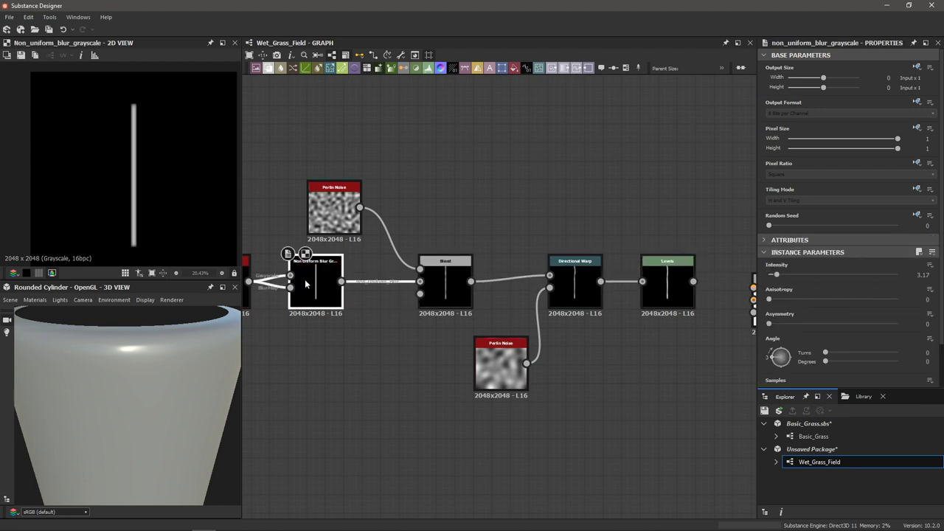
scroll(306, 284, "up", 2)
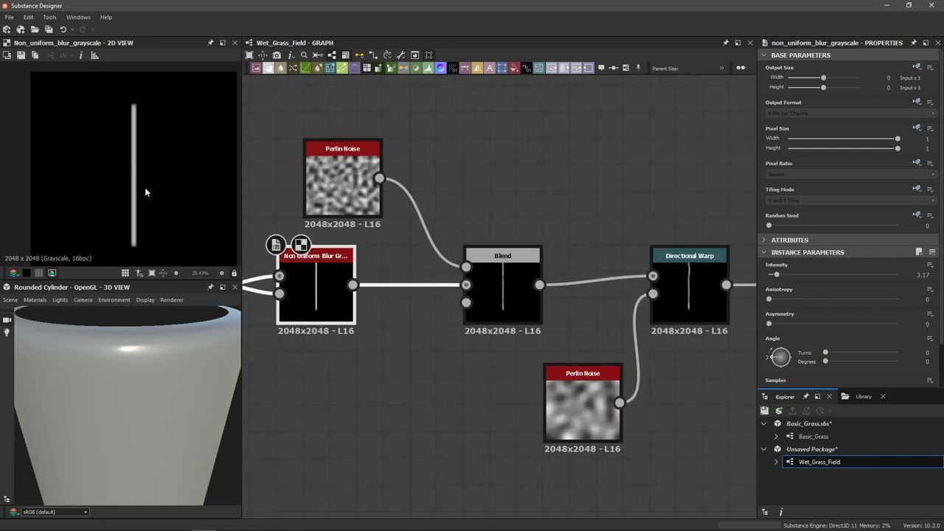
scroll(144, 192, "up", 1)
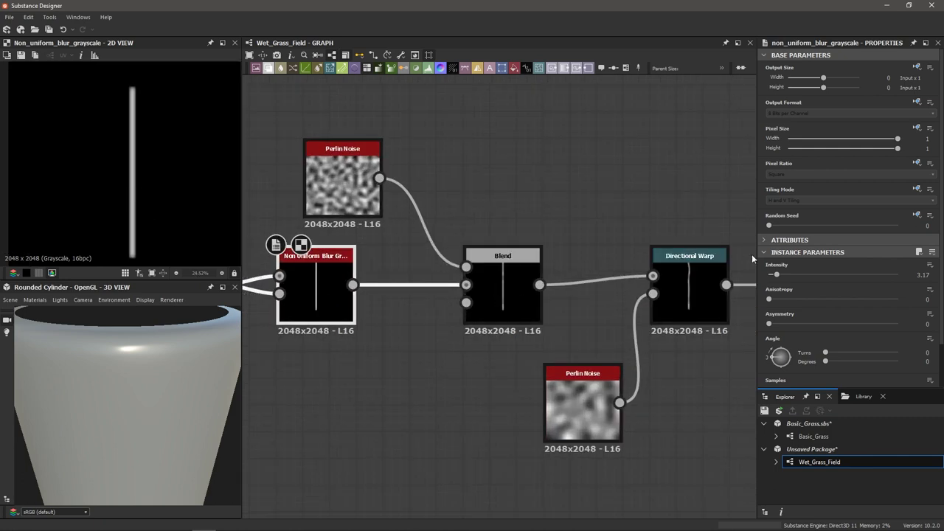
scroll(752, 254, "down", 1)
middle_click_drag(695, 228, 602, 243)
double_click(681, 282)
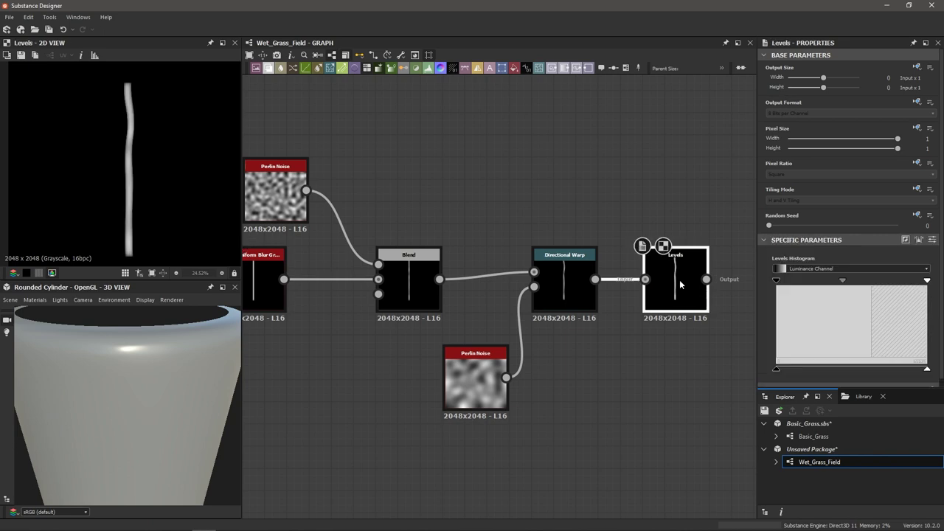
Step: Compare the Non Uniform Blur Grayscale and Levels outputs, and examine the blade surfaces in the grass reference photo
double_click(259, 278)
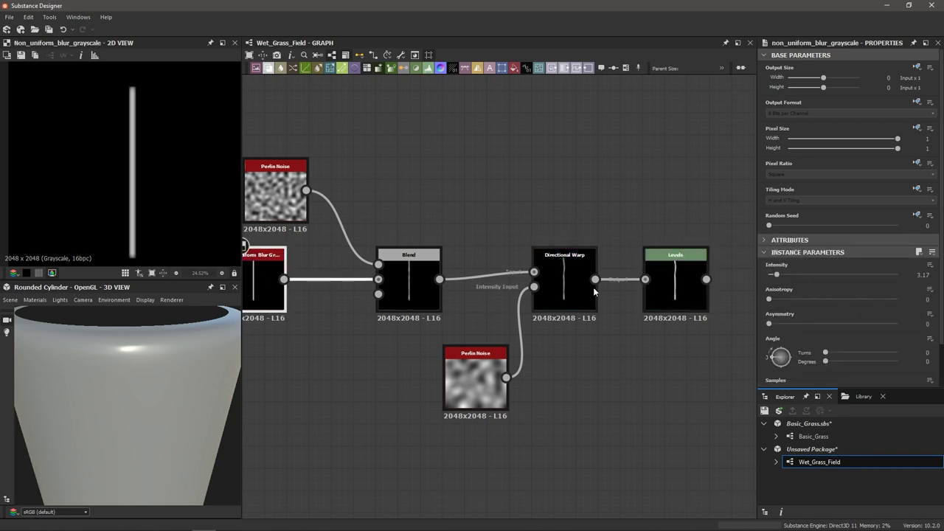
double_click(676, 284)
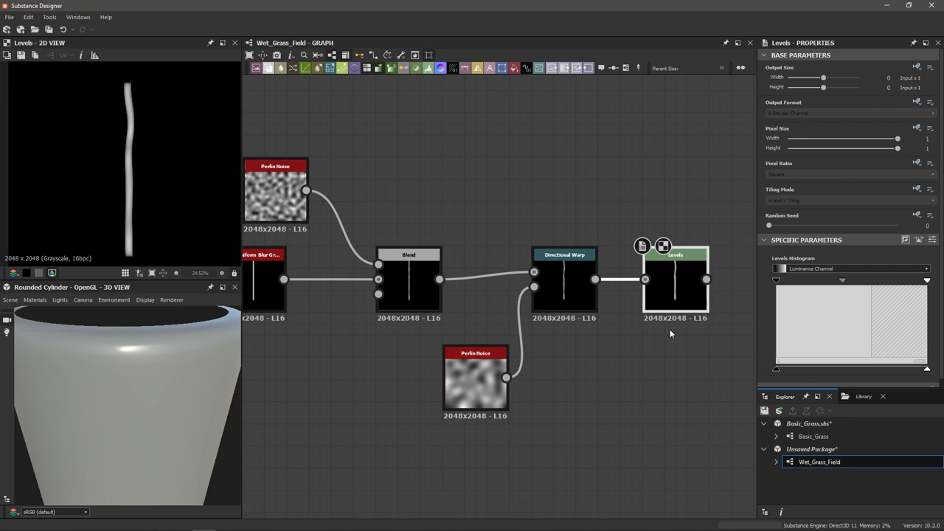
key("alt+Tab")
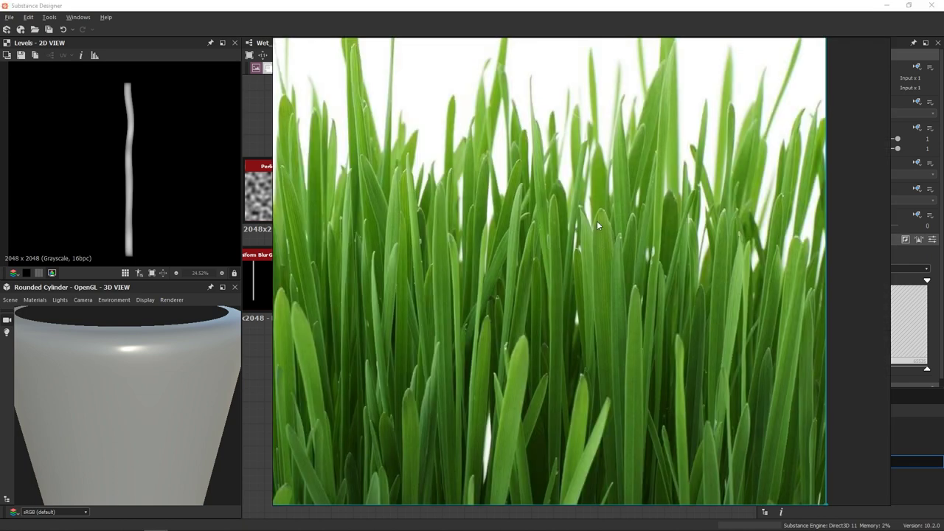
scroll(602, 241, "up", 1)
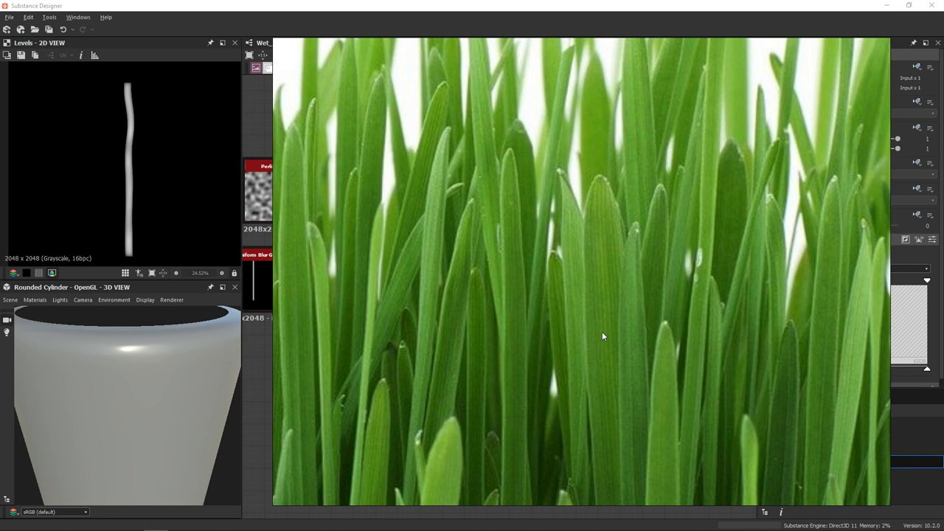
key("Escape")
Step: Widen the gap between the grass blade's Levels node and the output Blend, and add a Stripes node there
middle_click_drag(623, 357, 538, 370)
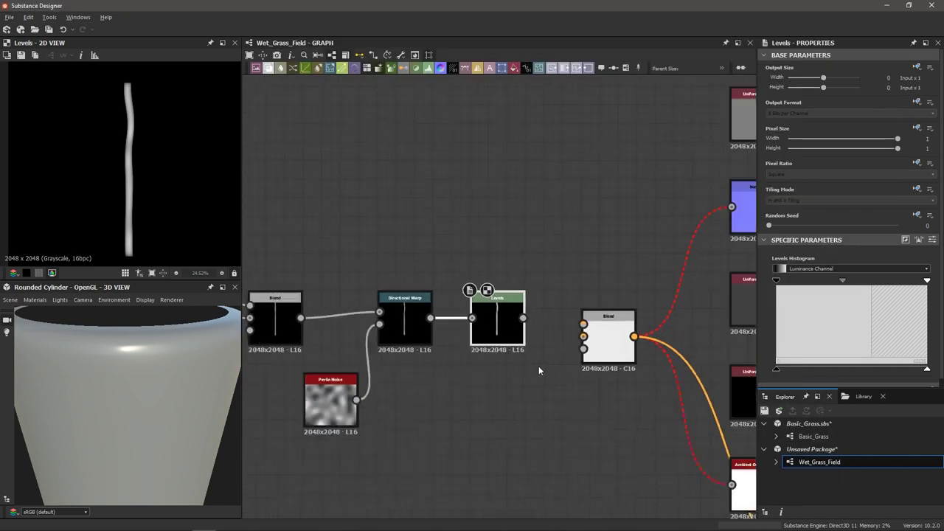
scroll(538, 369, "down", 5)
middle_click_drag(493, 393, 566, 372)
left_click_drag(403, 277, 348, 342)
scroll(385, 343, "up", 2)
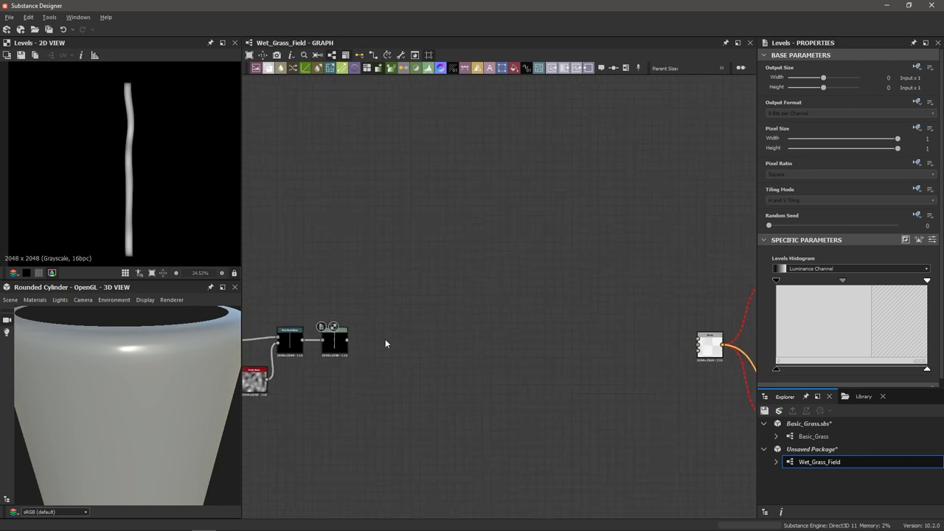
scroll(385, 343, "up", 2)
key("space")
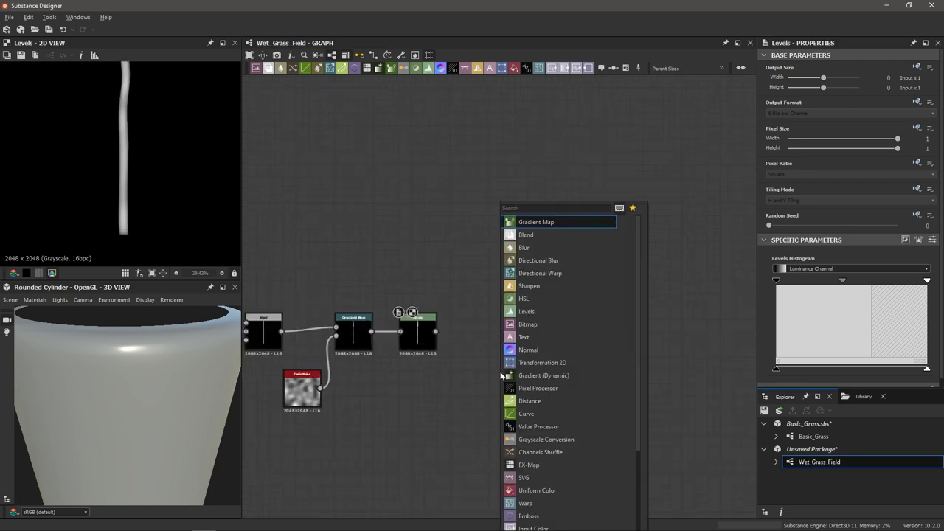
type("stripes")
key("Return")
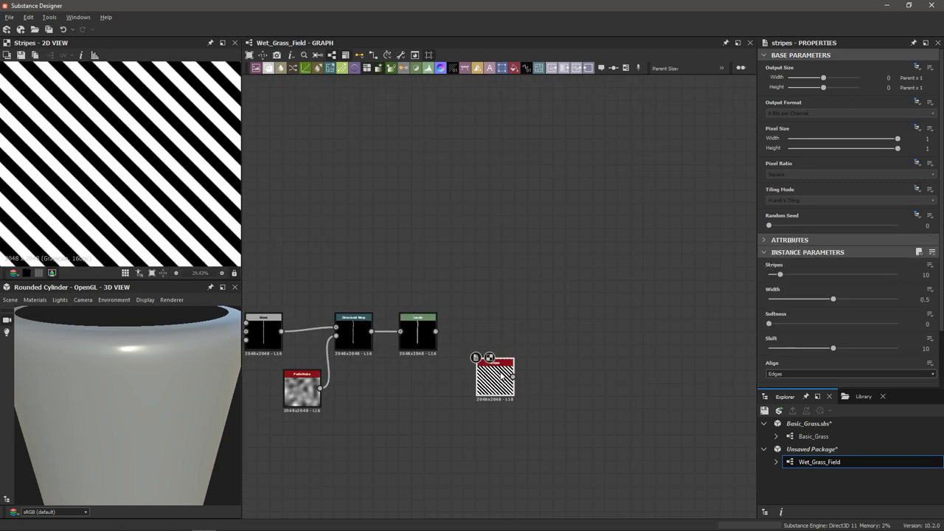
scroll(134, 178, "down", 3)
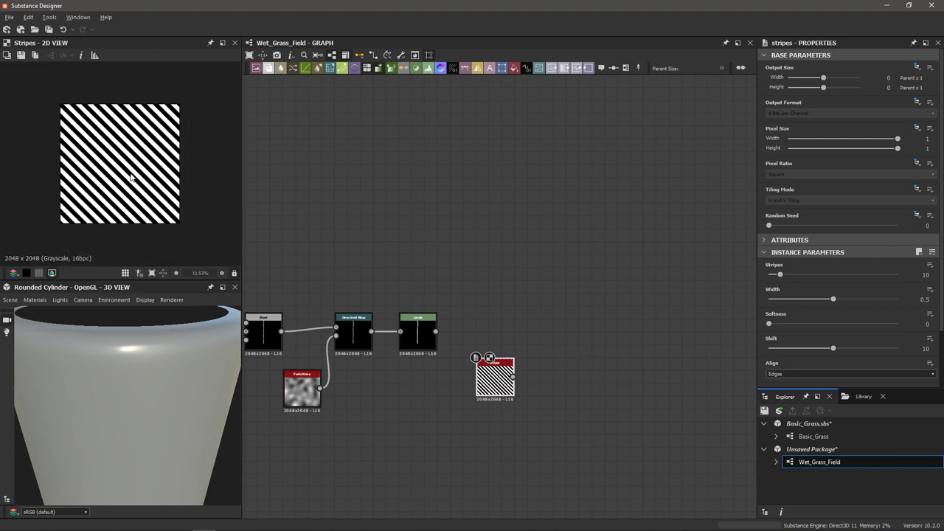
scroll(133, 180, "up", 1)
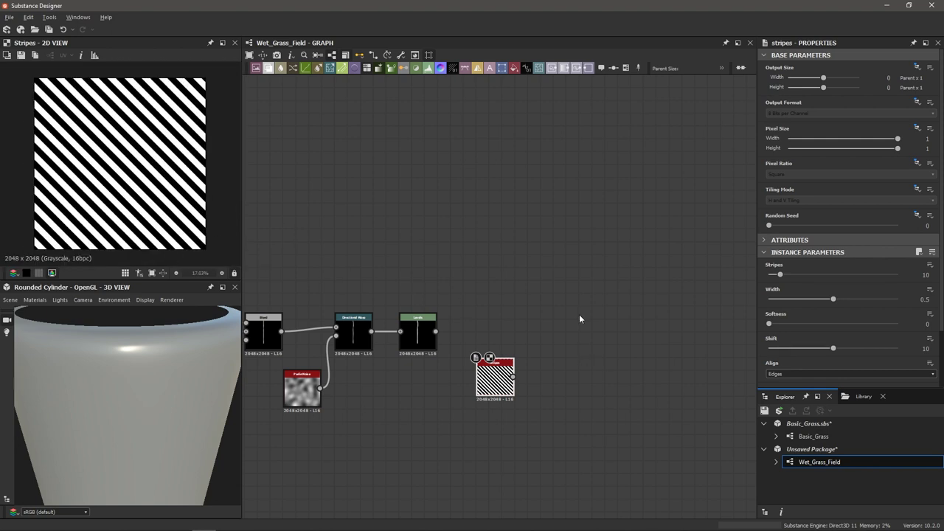
Step: Make the stripes straight with a shift of 0 and set the number of stripes to 200
left_click_drag(834, 349, 746, 359)
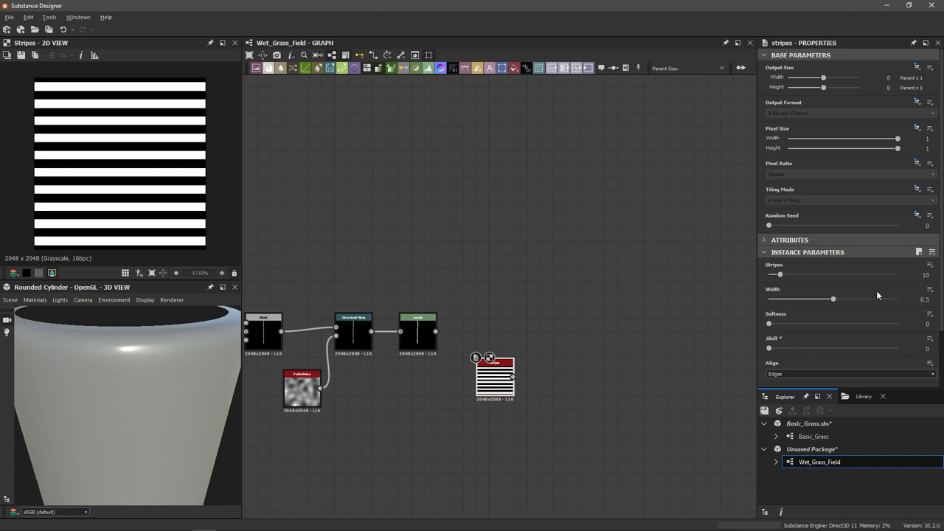
left_click_drag(780, 274, 922, 275)
left_click(924, 274)
type("200")
key("Return")
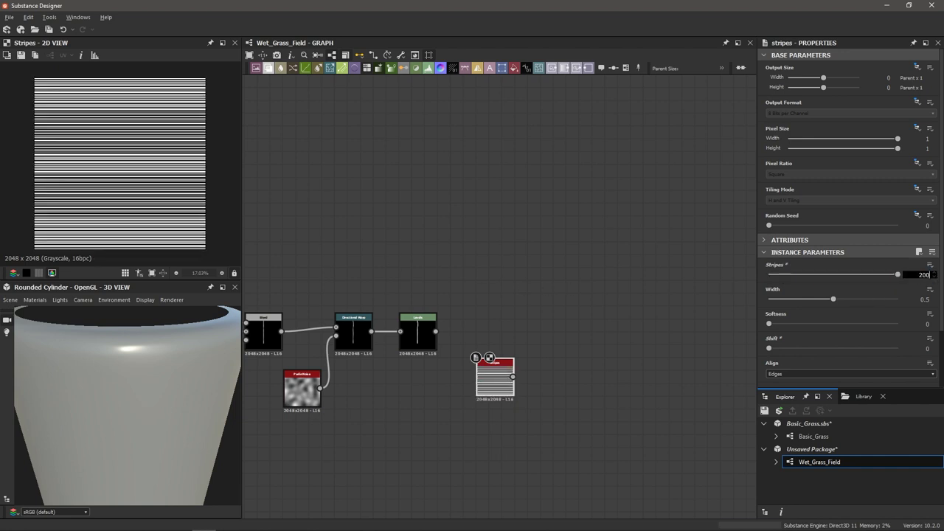
scroll(137, 164, "up", 8)
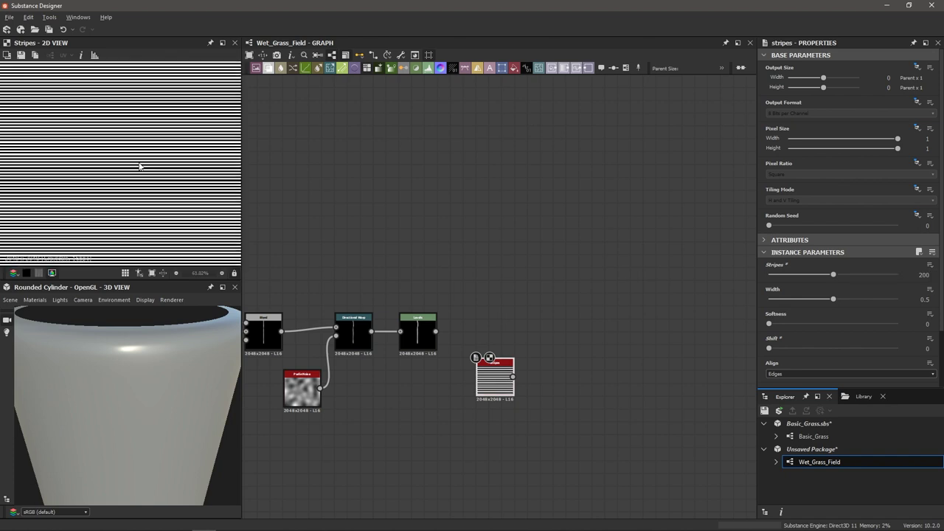
Step: Set the Stripes node's width to 1 and its softness to 0.26
left_click(834, 300)
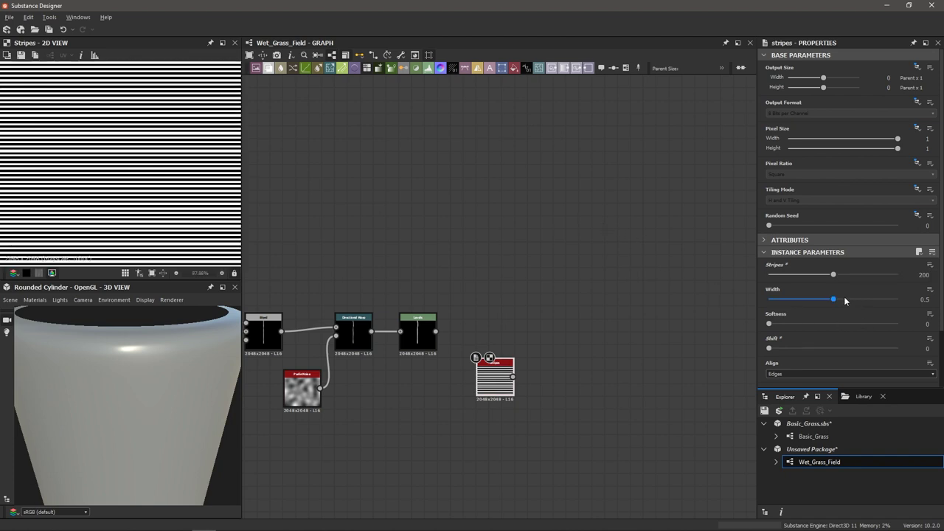
left_click_drag(834, 299, 902, 300)
left_click_drag(769, 324, 867, 325)
scroll(197, 196, "up", 3)
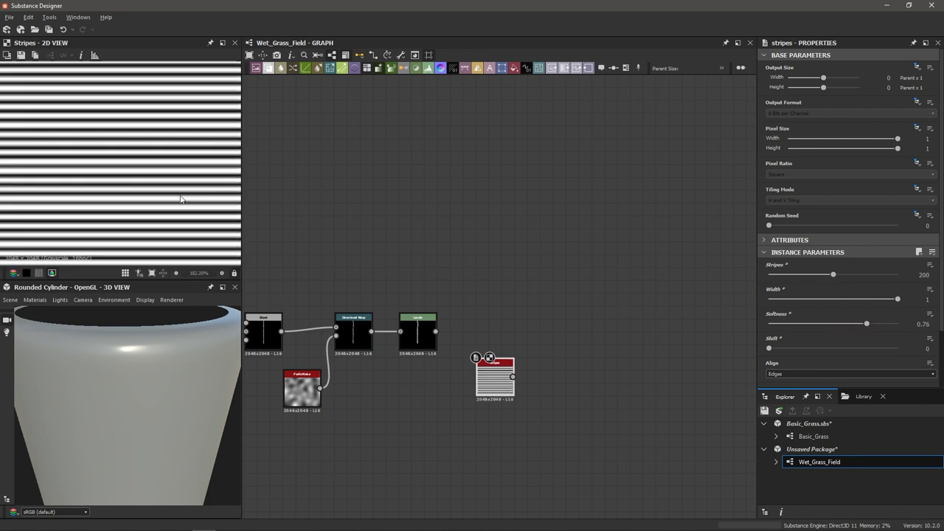
scroll(179, 203, "up", 2)
scroll(181, 205, "down", 3)
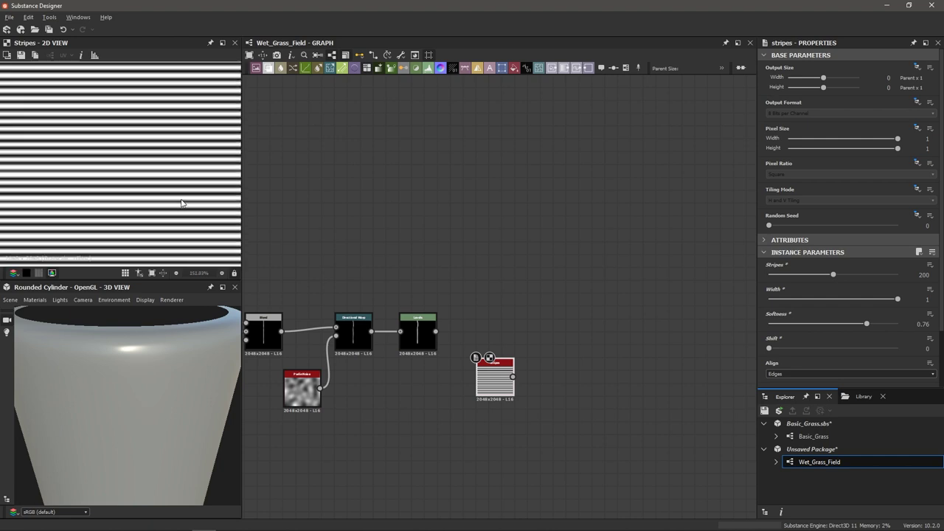
left_click_drag(870, 326, 802, 336)
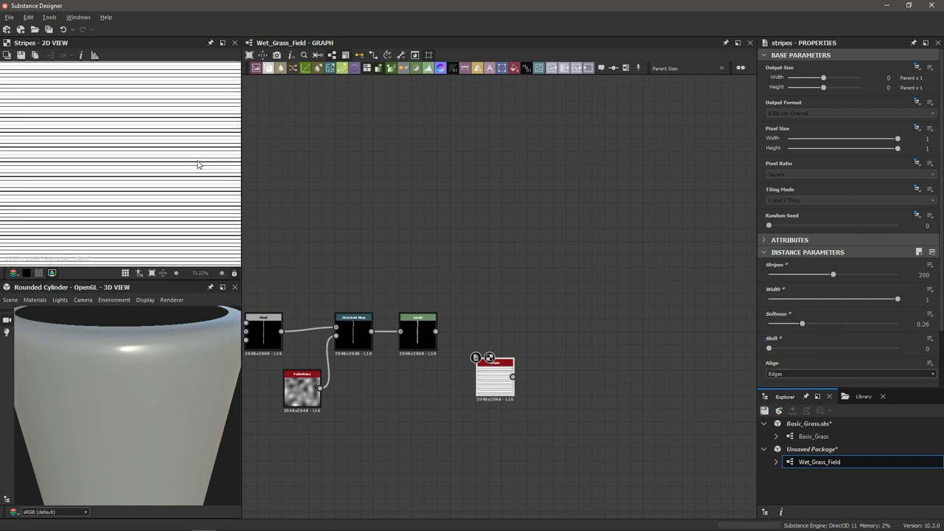
Step: Inspect the thickness and spacing of the thin dark lines in the Stripes output, close up and as a whole
scroll(200, 166, "up", 3)
scroll(141, 217, "up", 2)
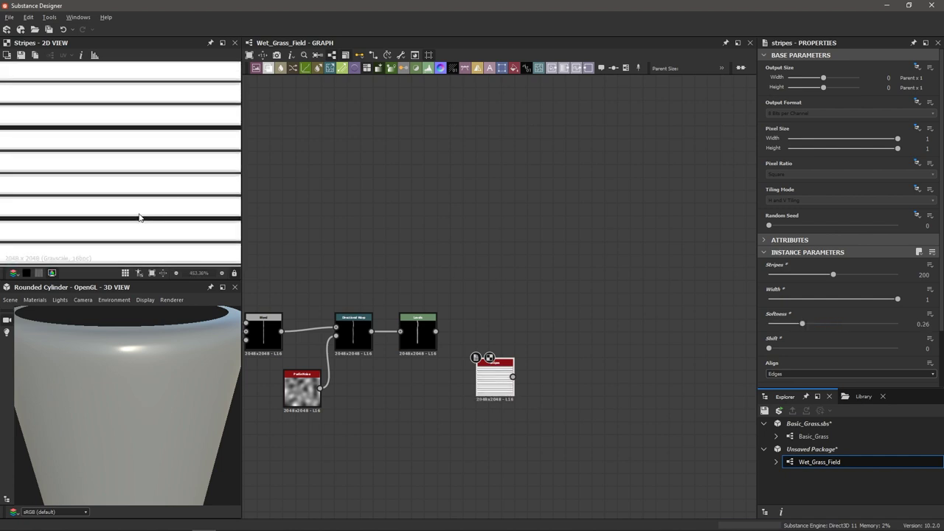
scroll(177, 204, "up", 1)
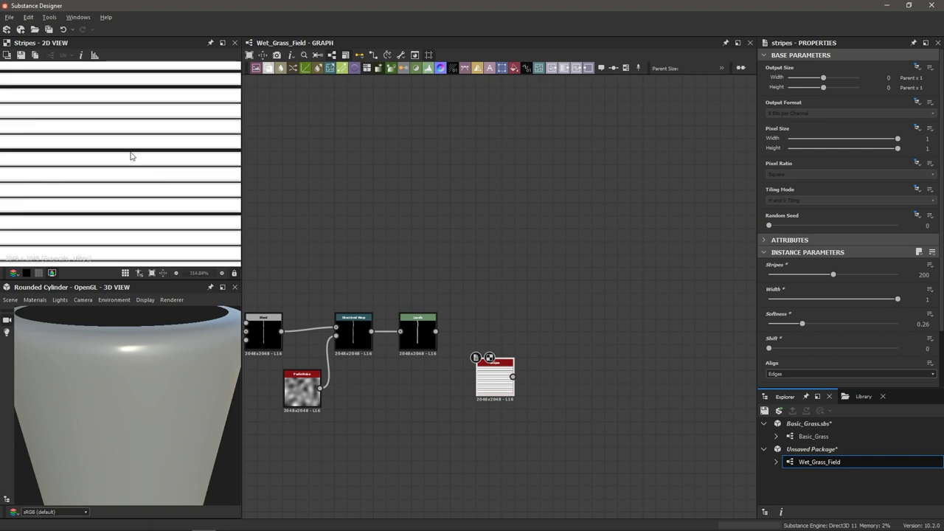
scroll(142, 206, "down", 8)
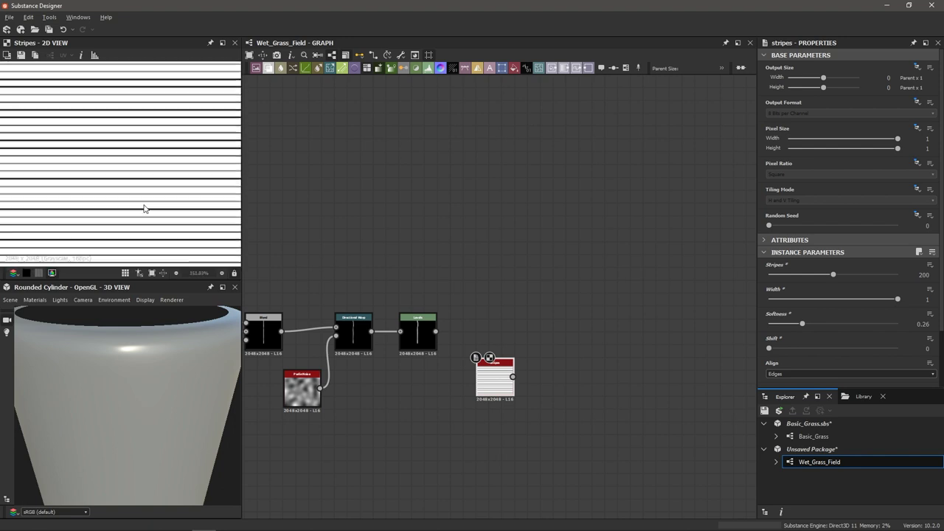
scroll(142, 205, "down", 4)
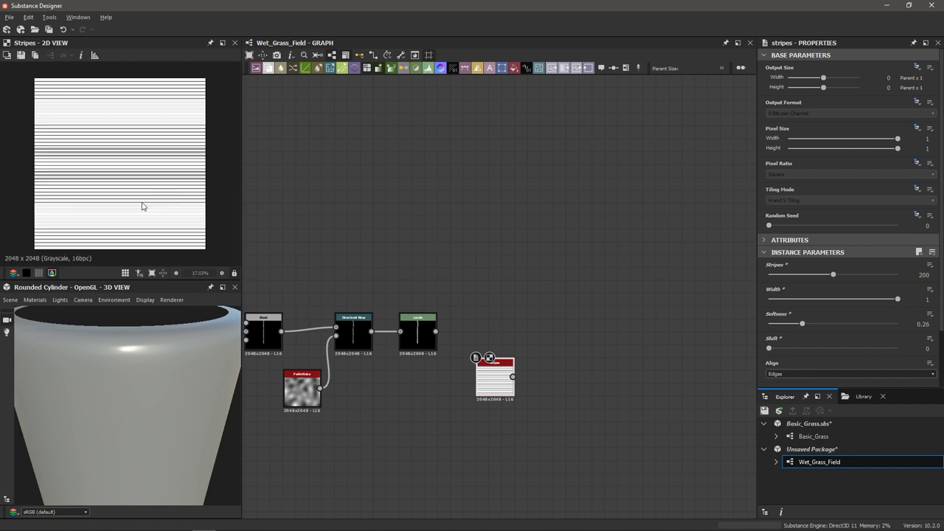
scroll(162, 205, "up", 9)
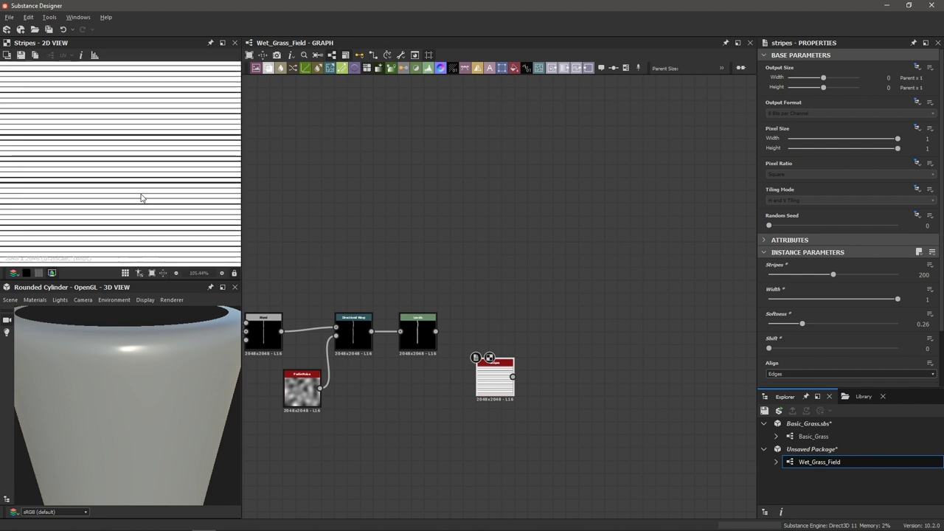
scroll(141, 198, "down", 6)
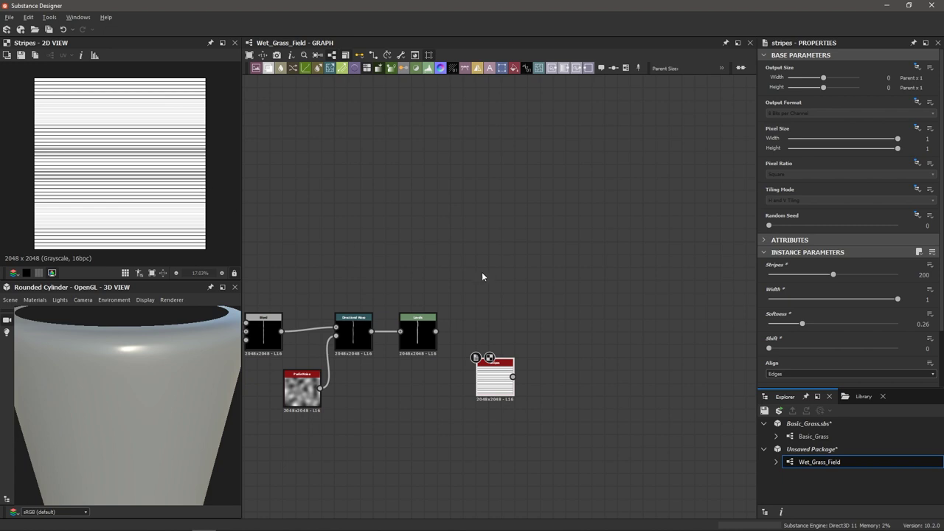
Step: Add a Safe Transform Grayscale node after Stripes and rotate it 90 degrees to turn the lines vertical
scroll(591, 364, "up", 2)
scroll(439, 391, "up", 2)
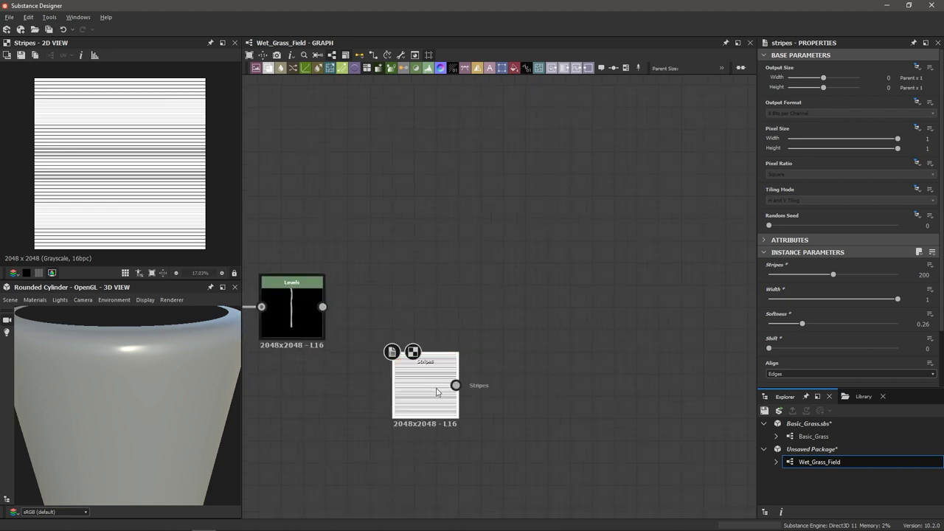
key("space")
type("safe")
key("Escape")
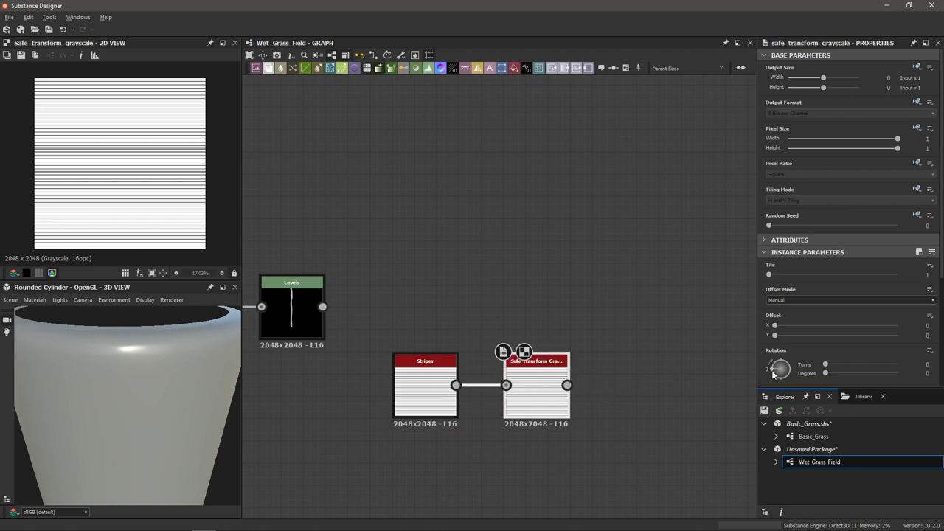
left_click_drag(773, 370, 777, 342)
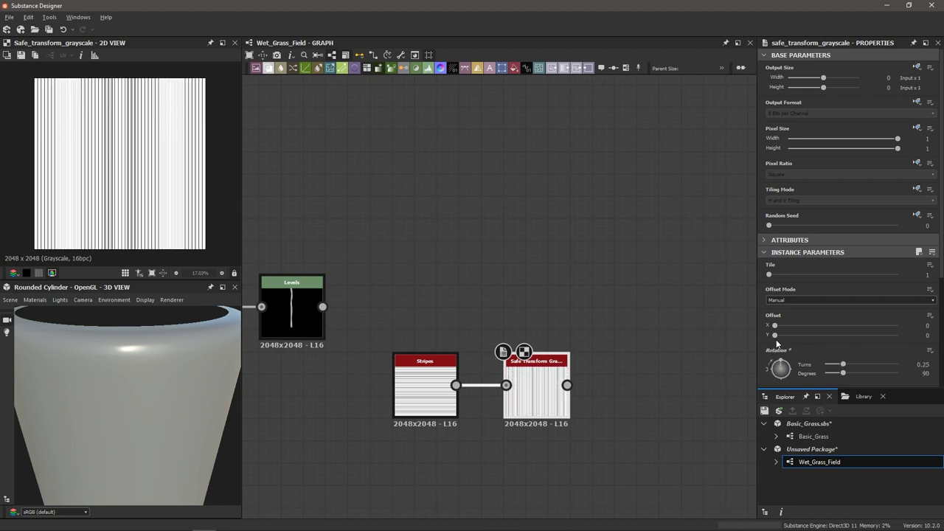
scroll(91, 190, "up", 4)
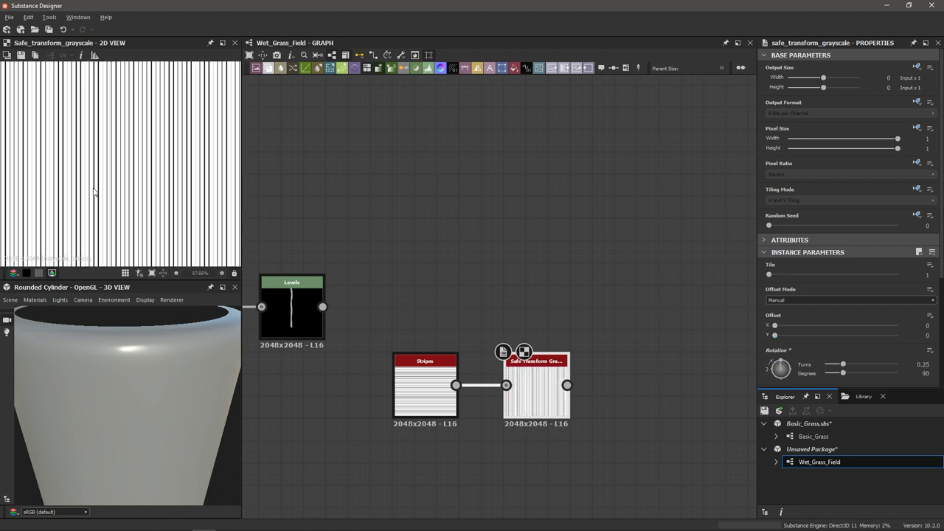
Step: Add a Blend node and connect the Safe Transform Grayscale output to its Foreground input
left_click(426, 238)
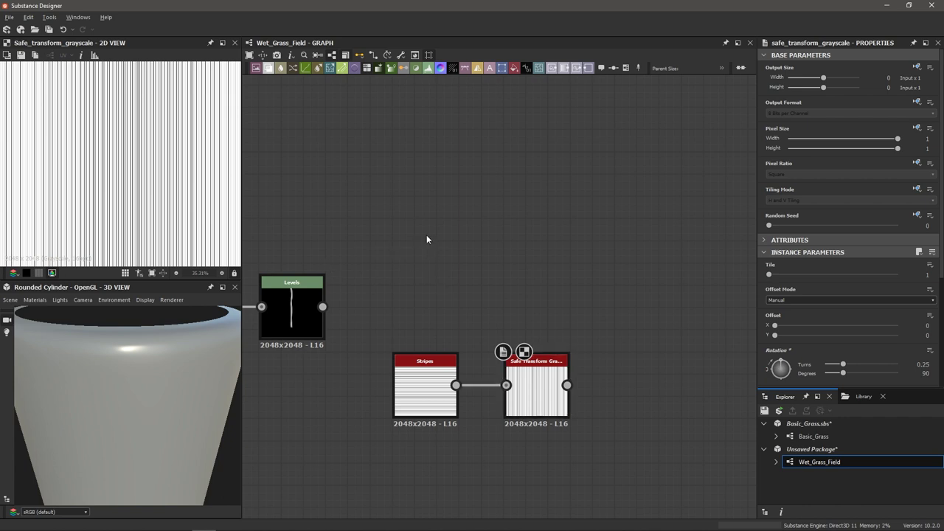
key("space")
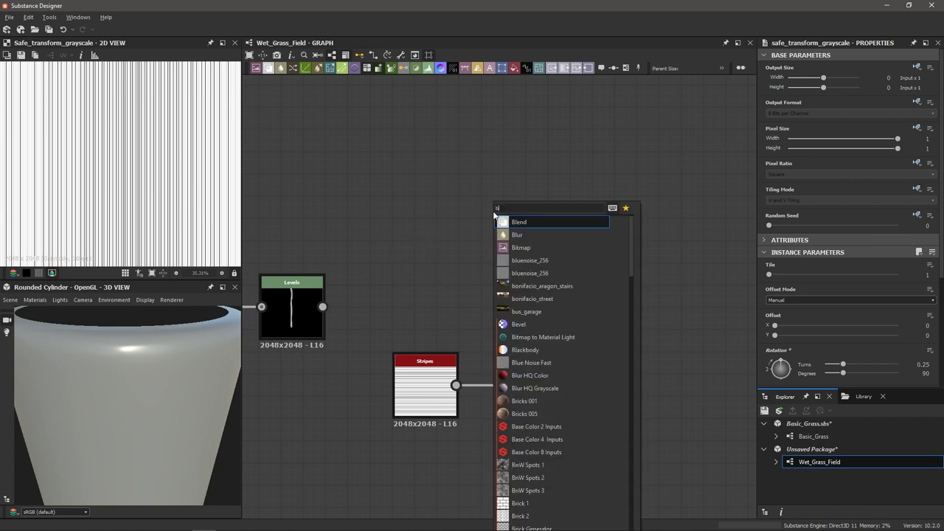
key("Return")
left_click_drag(494, 215, 583, 238)
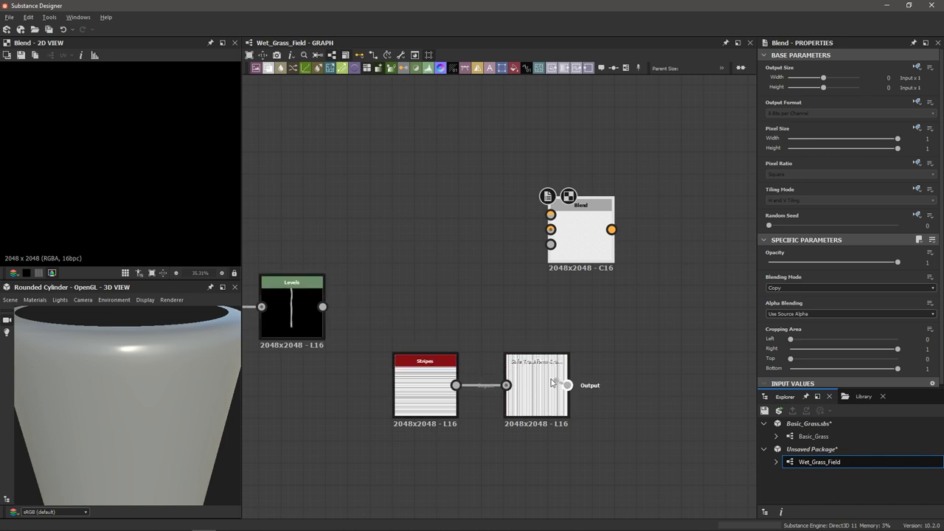
left_click_drag(568, 385, 620, 295)
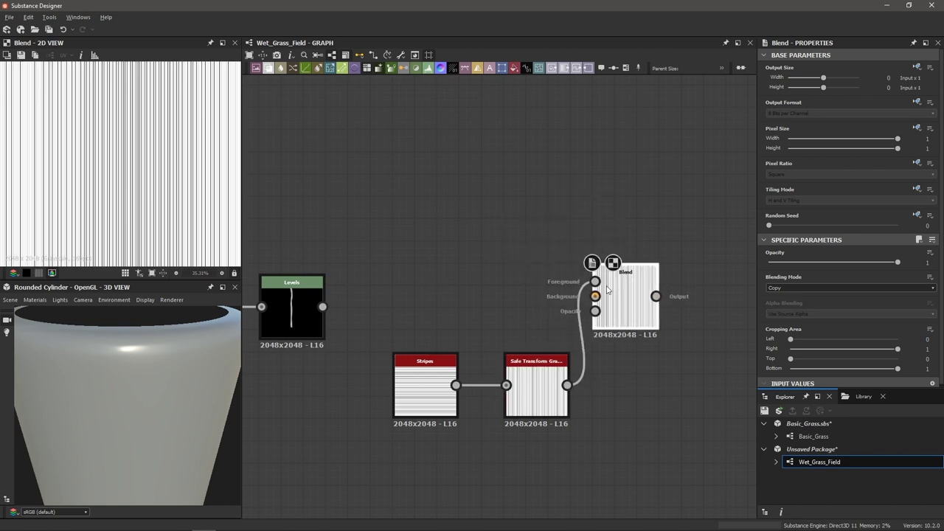
Step: Arrange the nodes compactly, connect Levels to the Blend's Background input, and set the blending mode to Subtract
left_click_drag(376, 443, 427, 436)
left_click_drag(633, 298, 499, 298)
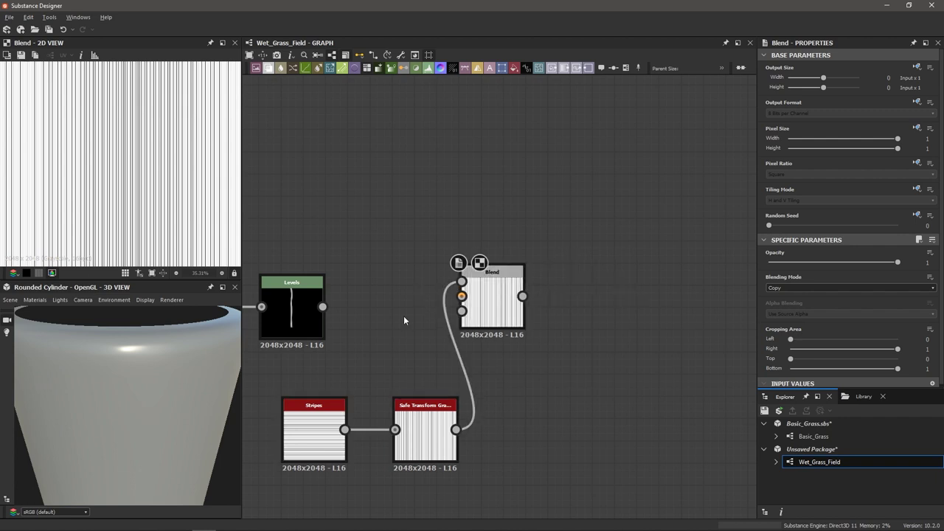
left_click_drag(356, 307, 464, 296)
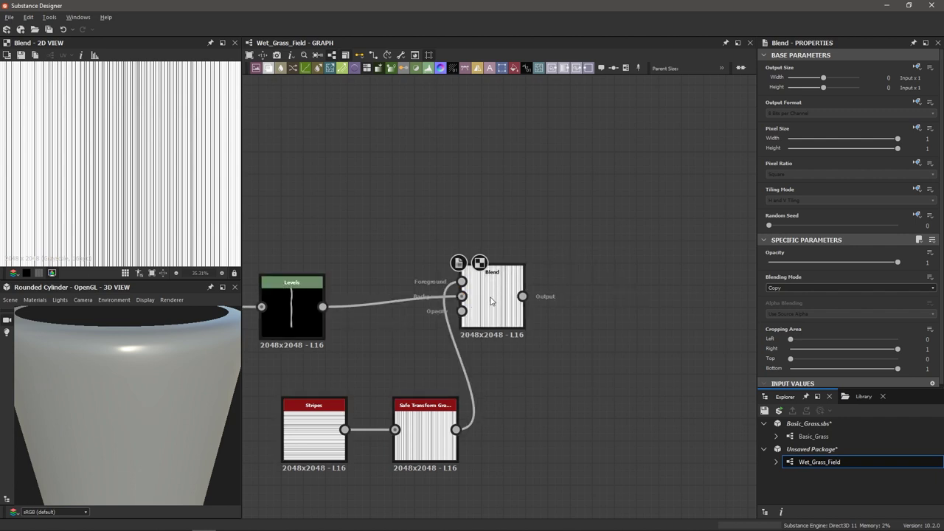
left_click(804, 288)
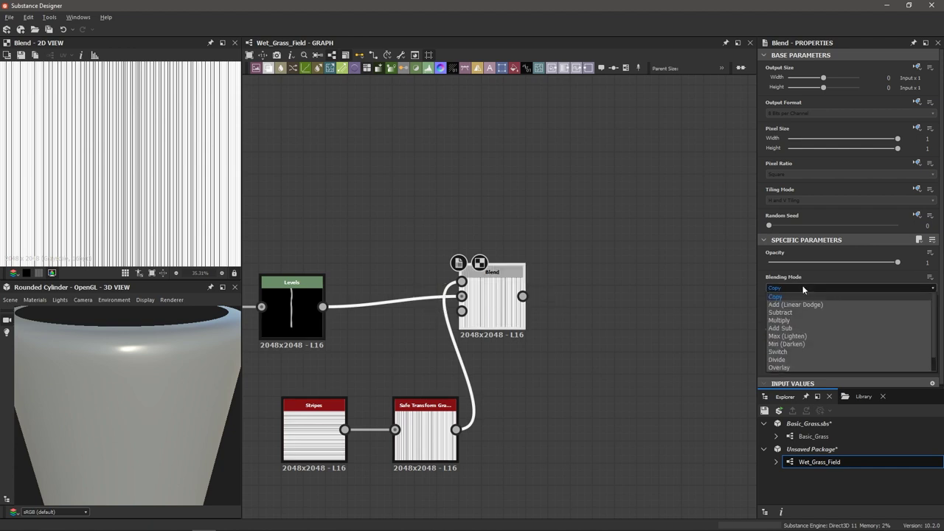
left_click(799, 312)
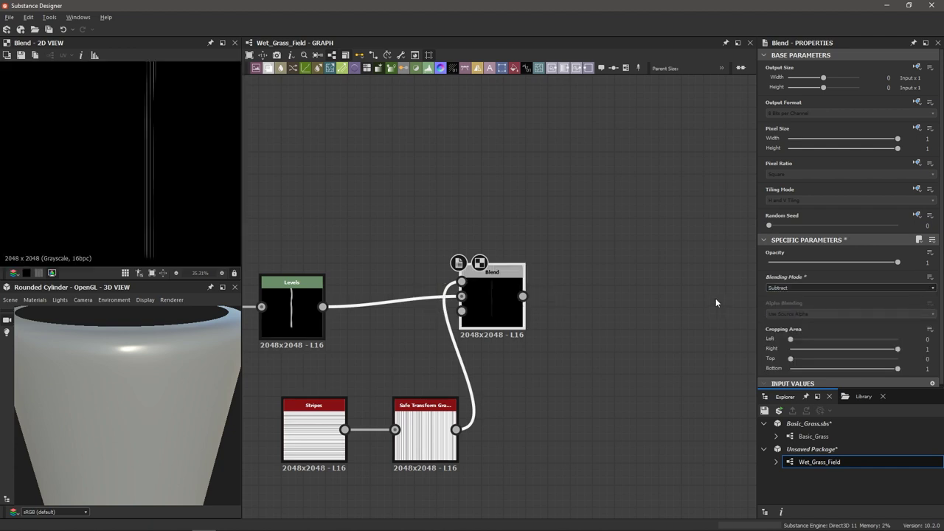
Step: Compare the rotated stripes with the Blend result, and lower the Blend node's opacity to 0.1 for subtle striping on the blade
left_click(425, 435)
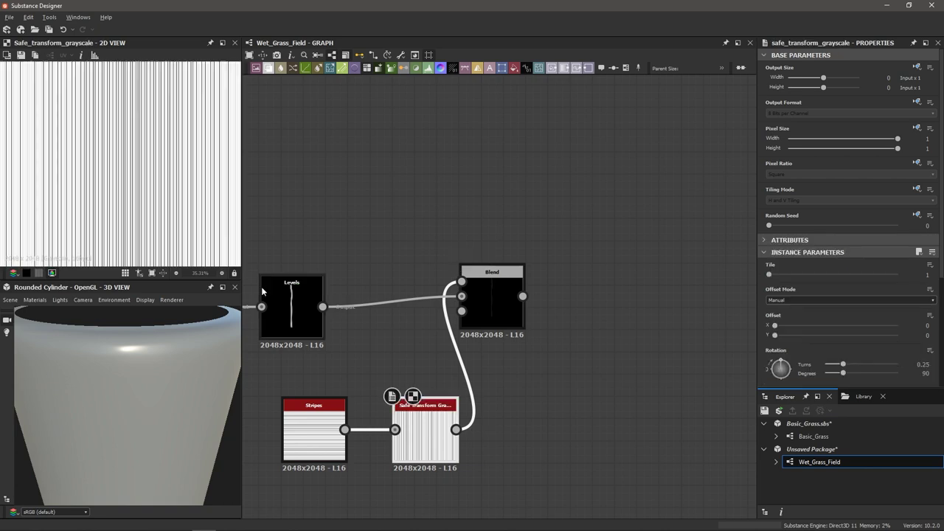
scroll(141, 177, "up", 5)
left_click(502, 296)
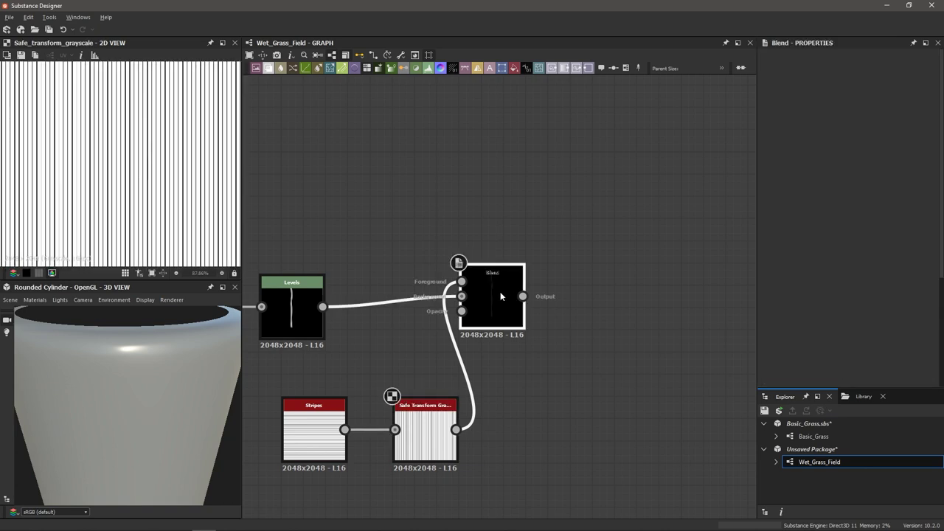
scroll(129, 177, "down", 2)
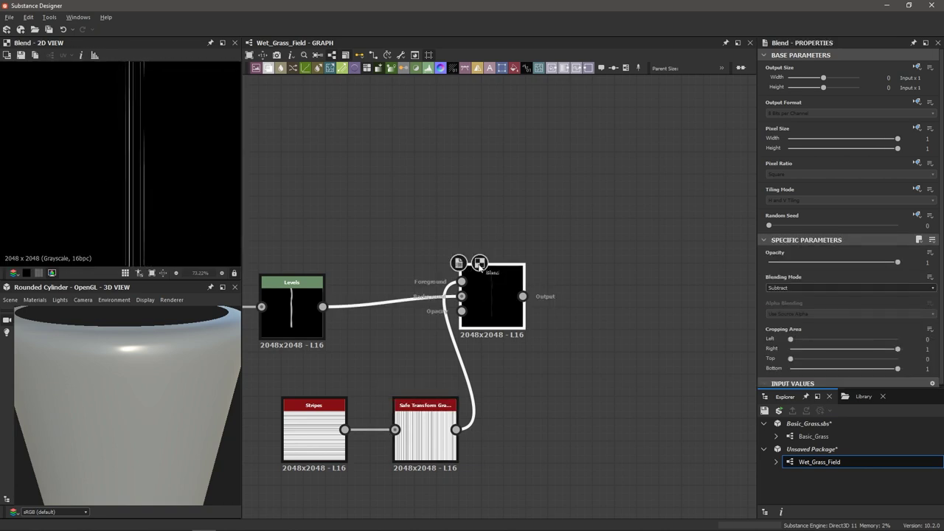
left_click_drag(897, 263, 781, 272)
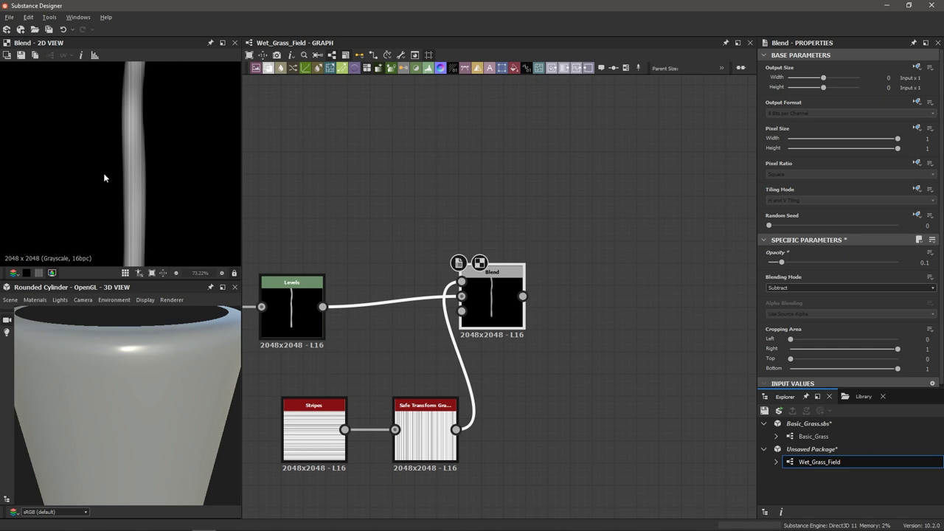
scroll(104, 174, "up", 4)
scroll(122, 198, "down", 8)
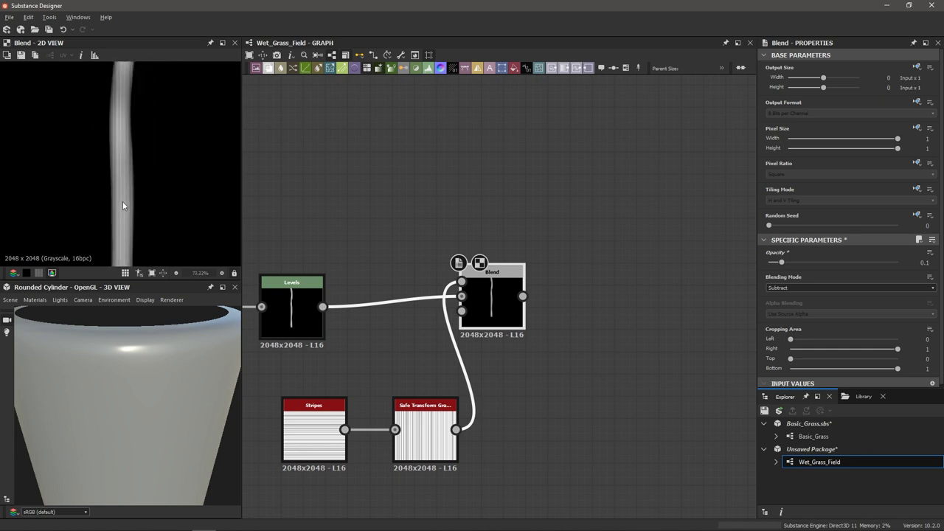
middle_click_drag(122, 187, 122, 188)
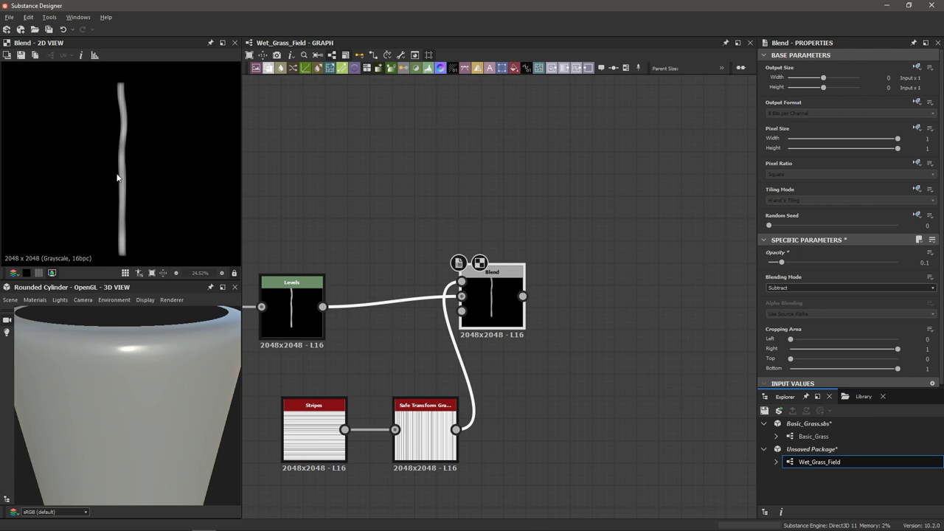
Step: Add a Gradient Linear 1 node and place it above and beyond the striped Blend node
mouse_move(603, 317)
middle_mouse_down()
mouse_move(630, 302)
mouse_move(598, 319)
middle_mouse_up()
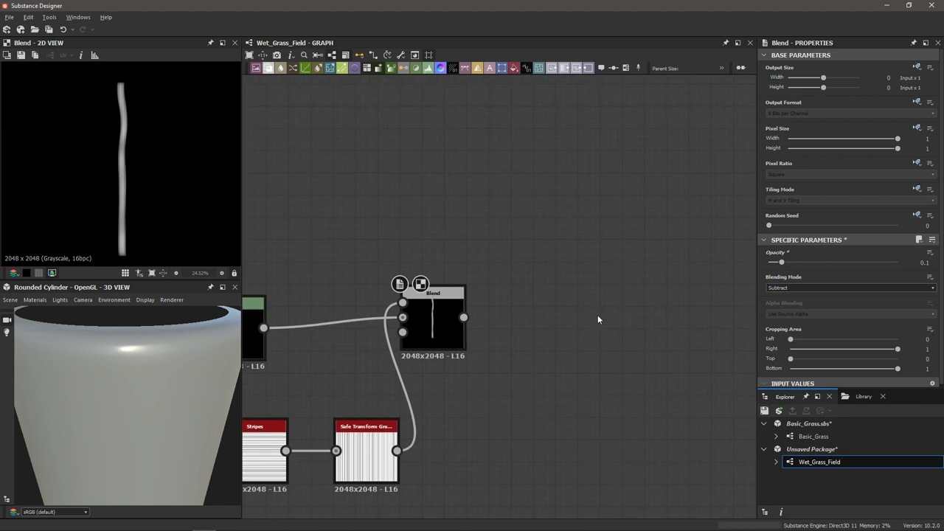
key("space")
type("gra")
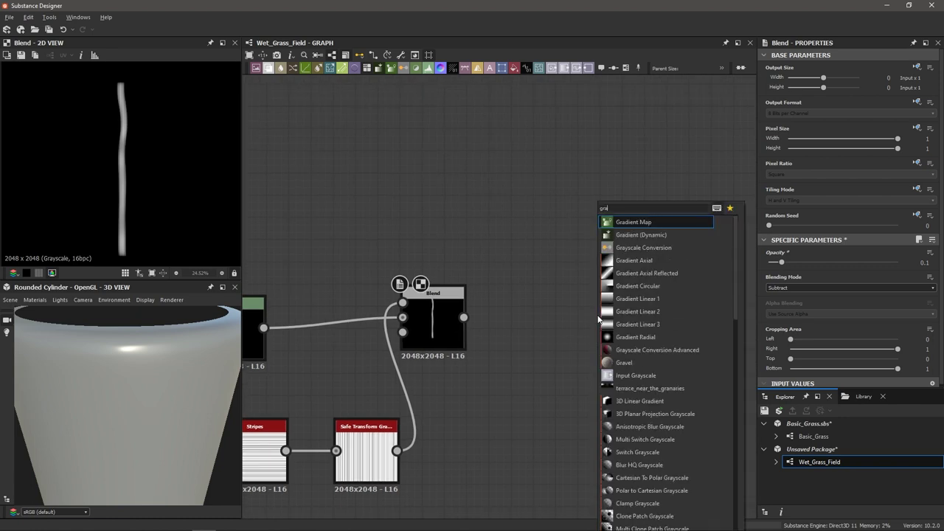
type("dient")
key("Down")
key("Down")
key("Down")
key("Down")
key("Down")
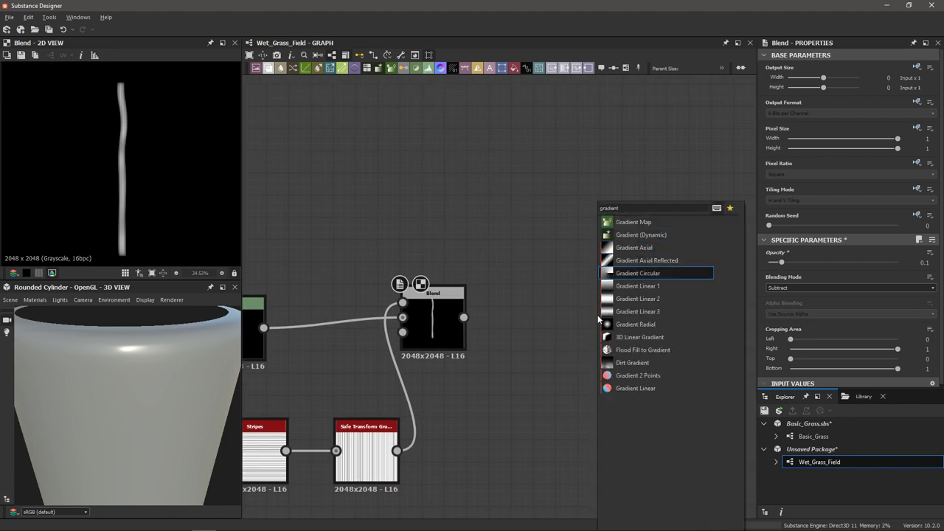
key("Return")
left_click_drag(598, 315, 553, 246)
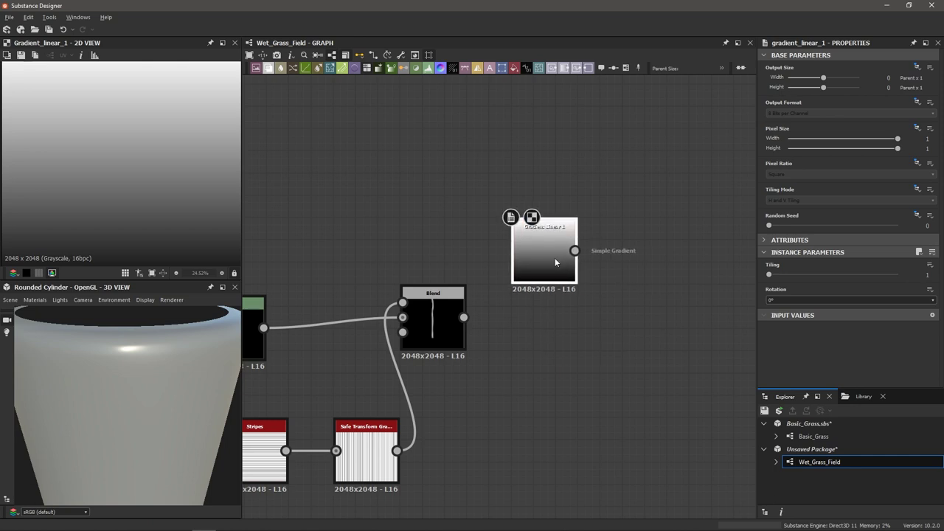
scroll(137, 218, "down", 3)
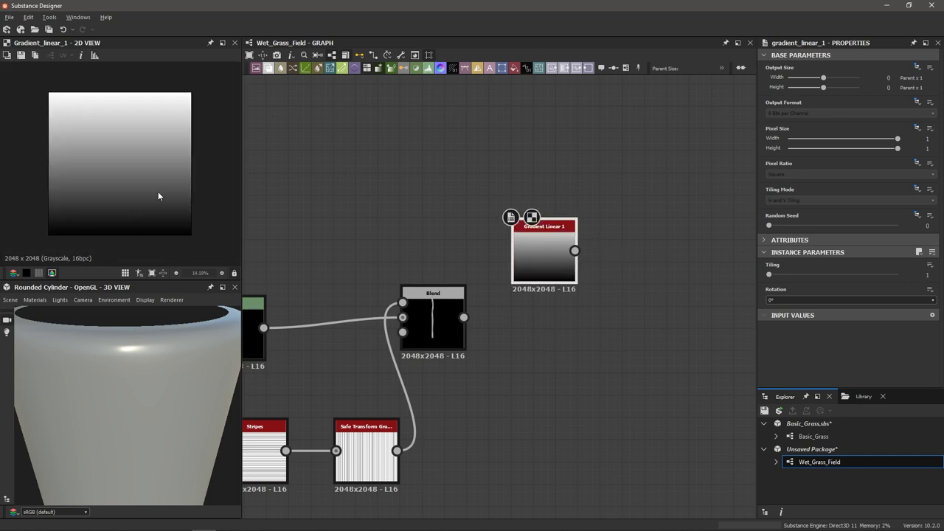
Step: Add a second Blend node with Gradient Linear 1 as its Foreground and the striped Blend output as its Background
left_click(628, 326)
key("space")
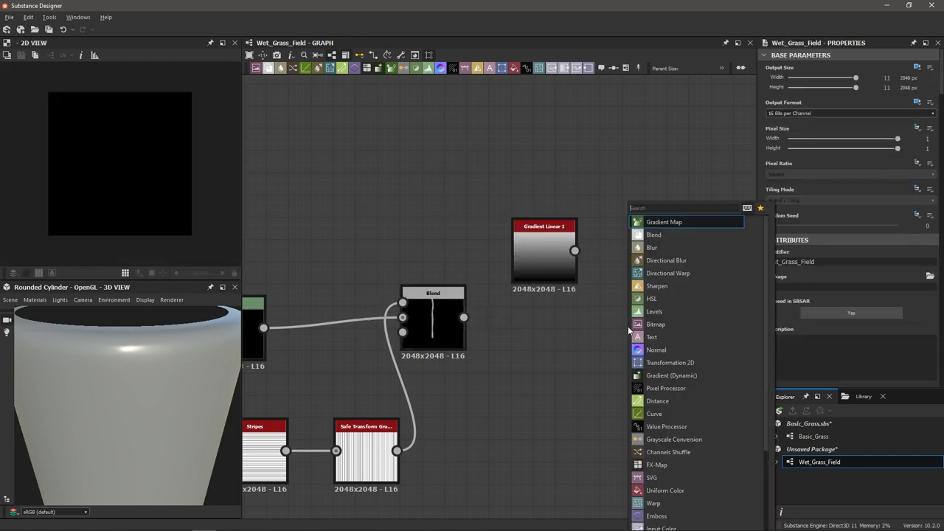
type("bl")
key("Return")
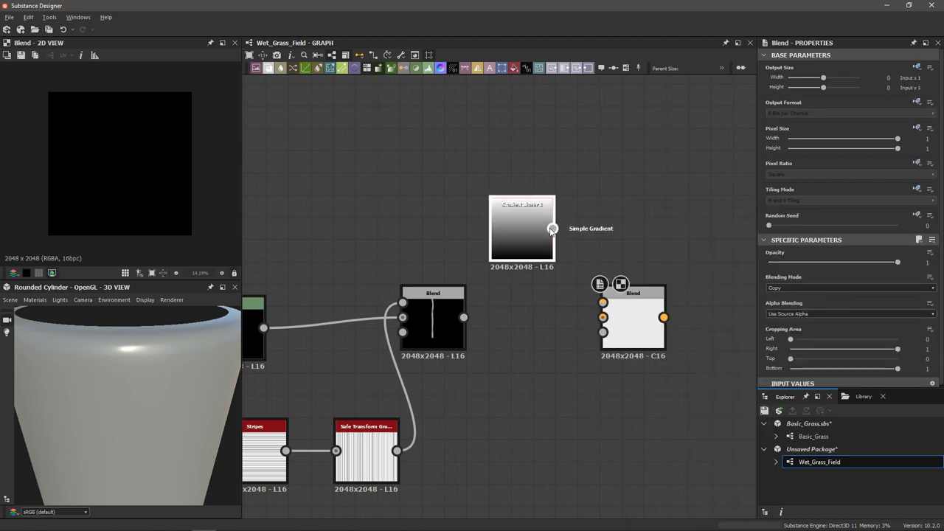
left_click_drag(553, 228, 603, 303)
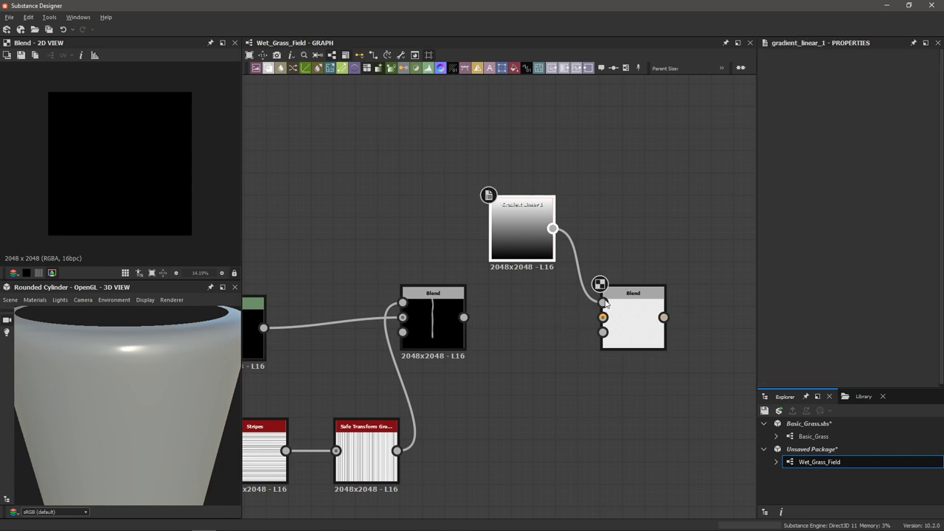
left_click_drag(463, 317, 603, 317)
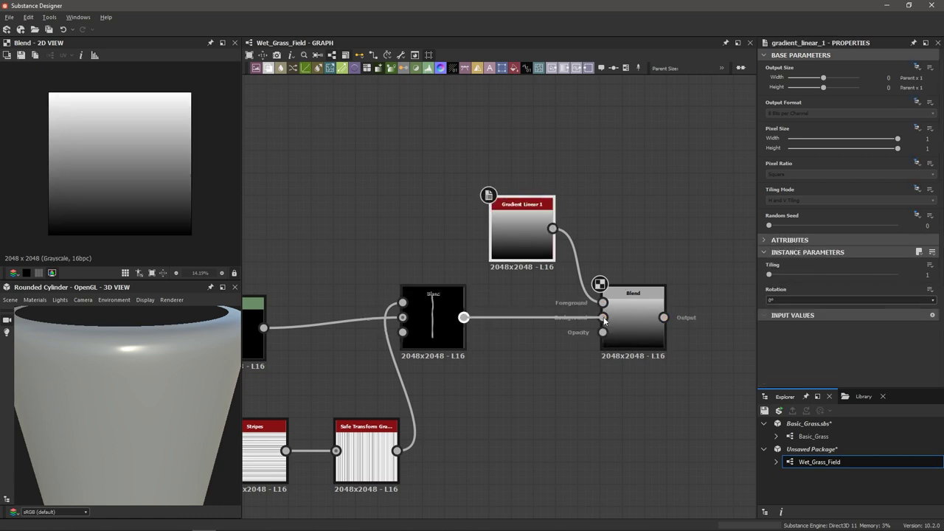
Step: Set the new Blend node's blending mode to Multiply and check the fade along the blade
left_click(642, 309)
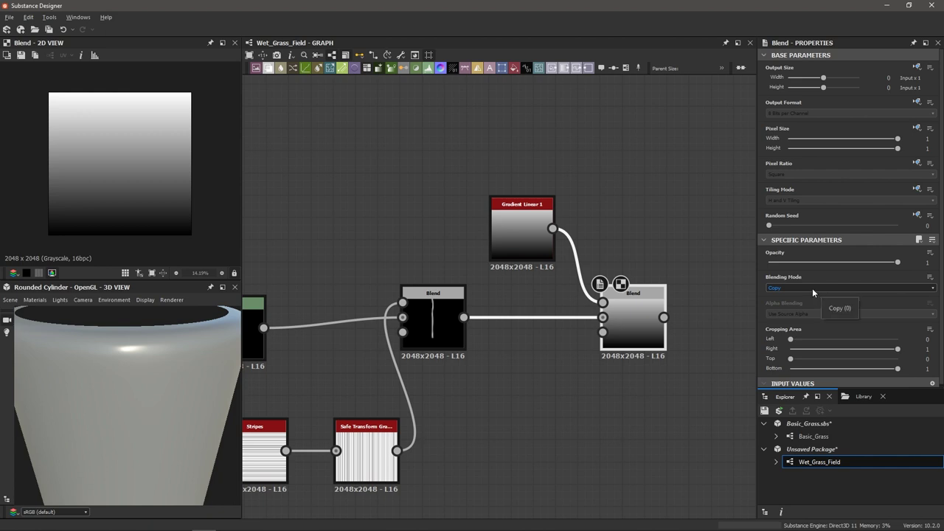
left_click(813, 288)
left_click(809, 319)
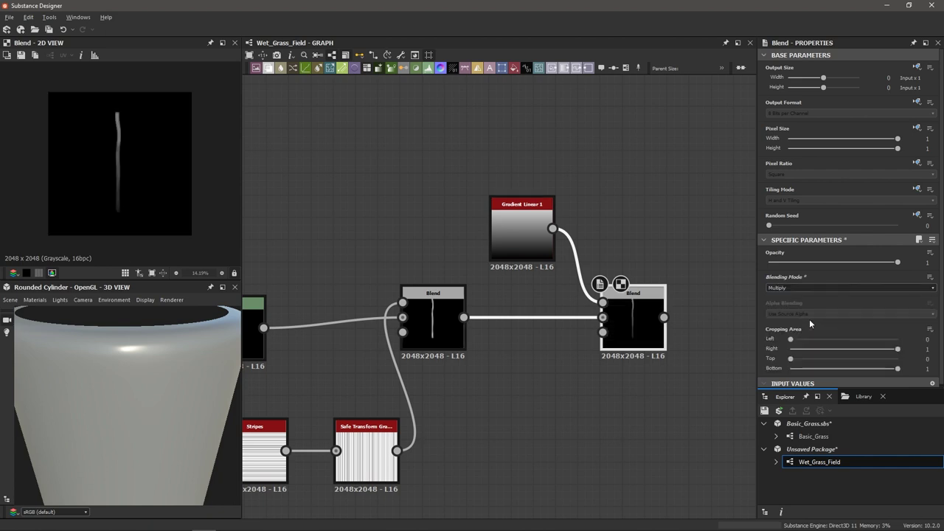
scroll(127, 211, "up", 3)
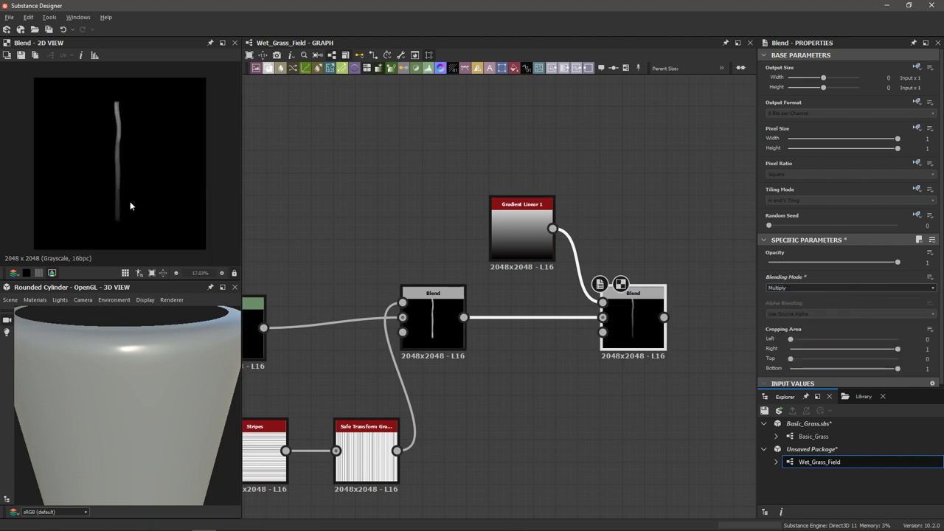
middle_click_drag(125, 210, 124, 231)
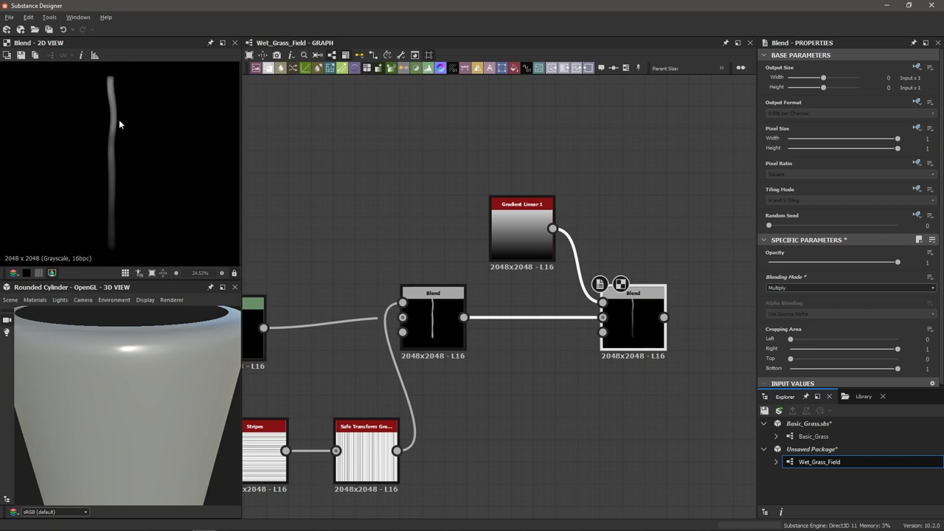
scroll(155, 229, "down", 2)
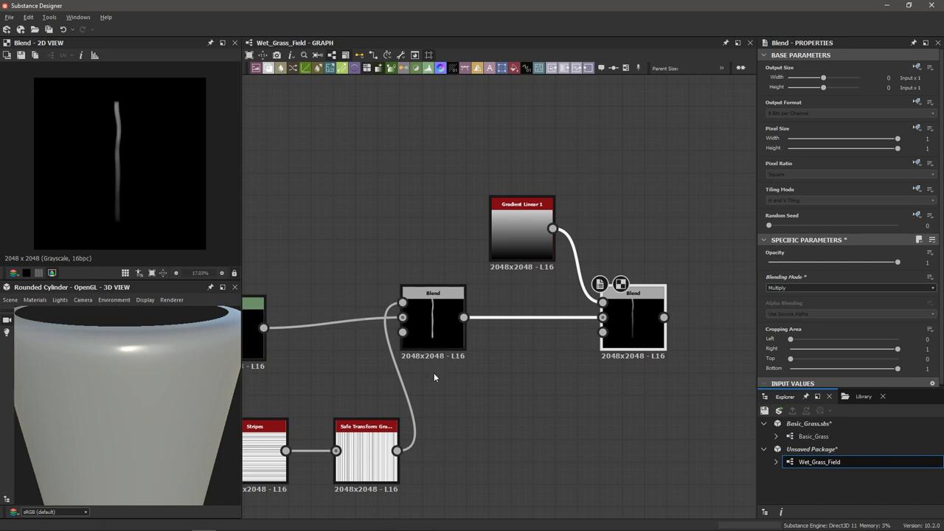
Step: Enclose all the blade-shaping nodes in a frame titled "Blade of Grass Shape"
scroll(434, 372, "down", 5)
middle_click_drag(360, 404, 449, 411)
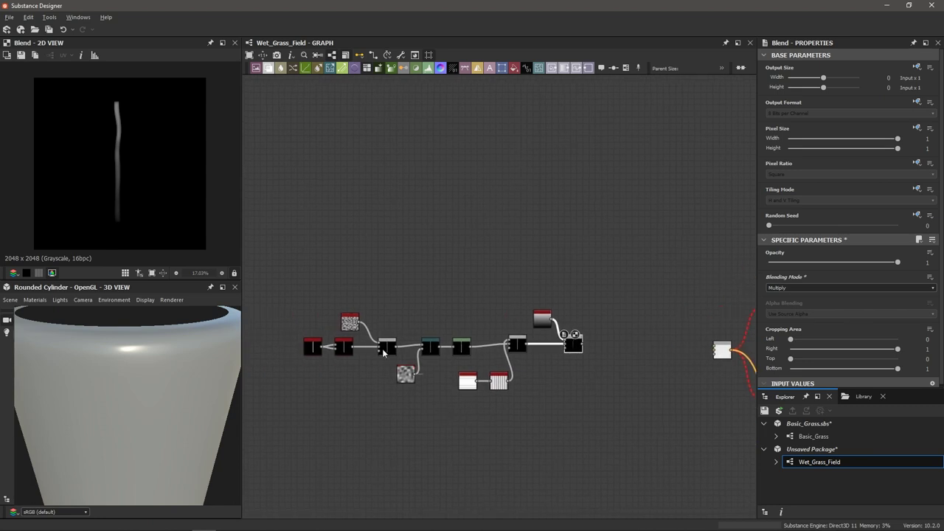
left_click_drag(274, 277, 604, 420)
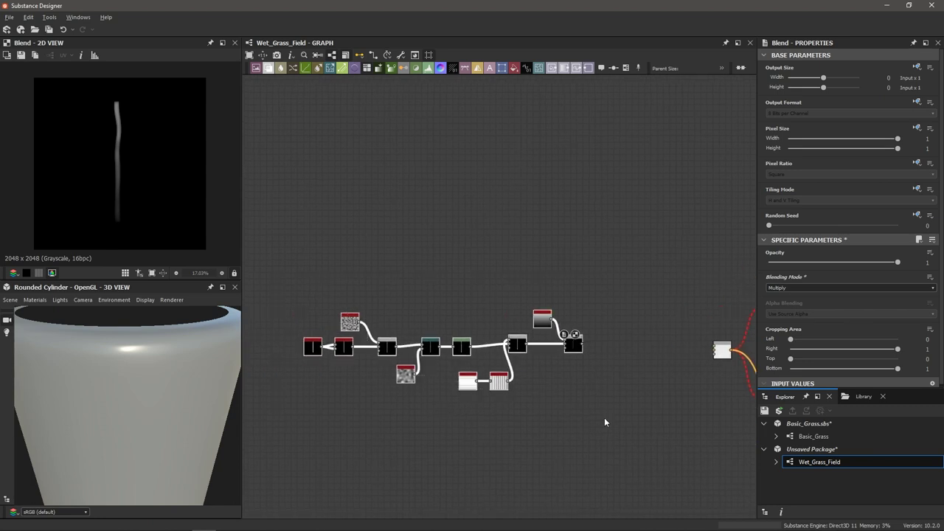
key("space")
type("fra")
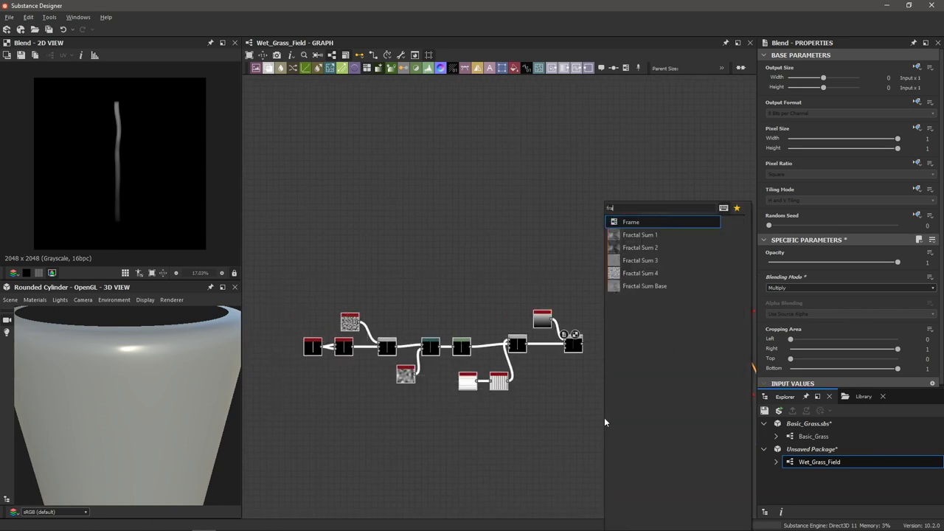
key("Return")
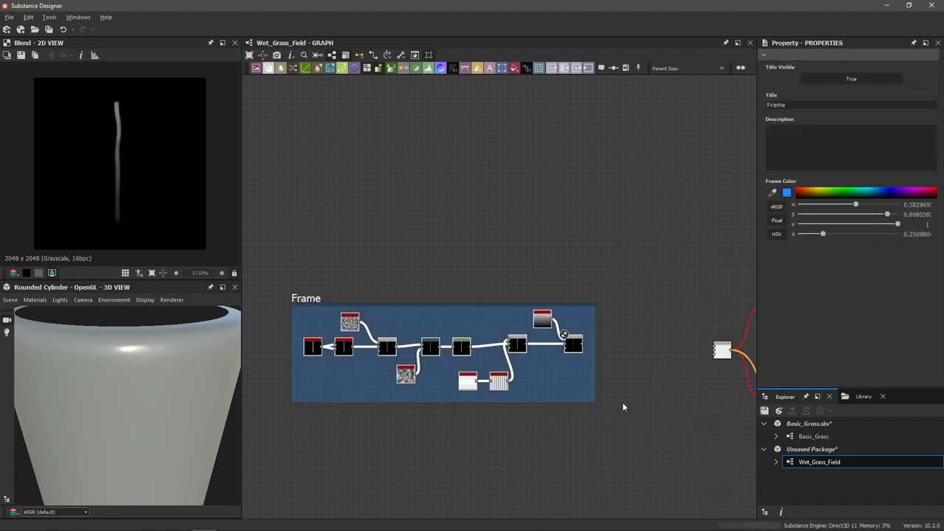
double_click(811, 105)
type("Blade of Grass Shape")
key("Return")
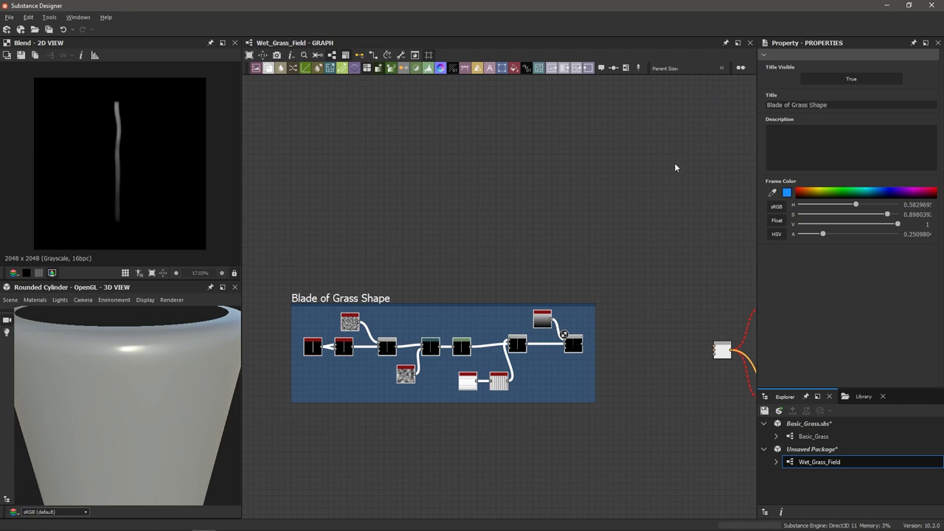
Step: Save the unsaved package as Wet_Grass_Field.sbs
scroll(547, 266, "down", 2)
middle_click_drag(431, 283, 298, 281)
mouse_move(379, 234)
middle_mouse_down()
mouse_move(397, 232)
mouse_move(384, 242)
middle_mouse_up()
middle_click_drag(327, 284, 321, 282)
key("ctrl+s")
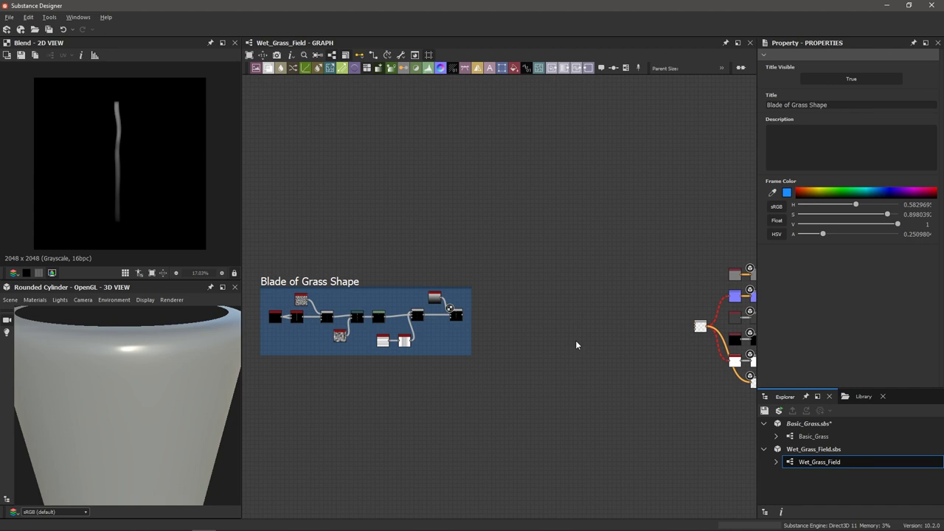
Step: Add a Shape node in the empty area beyond the grass blade frame and set its pattern to Thorn
scroll(518, 376, "up", 5)
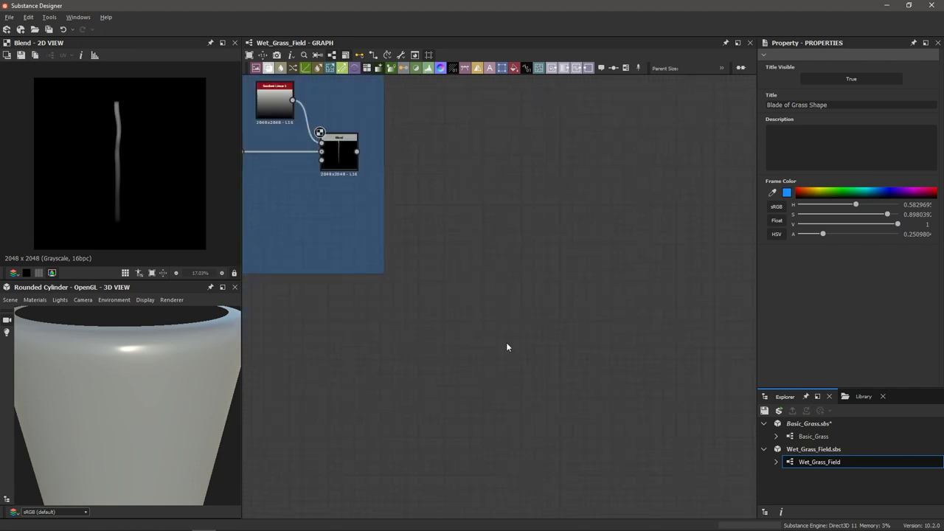
key("space")
type("shape")
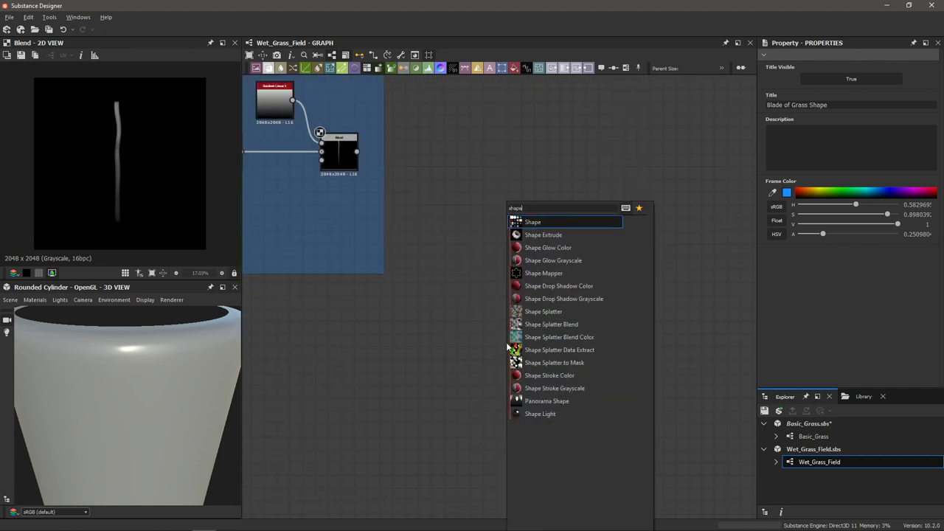
key("Return")
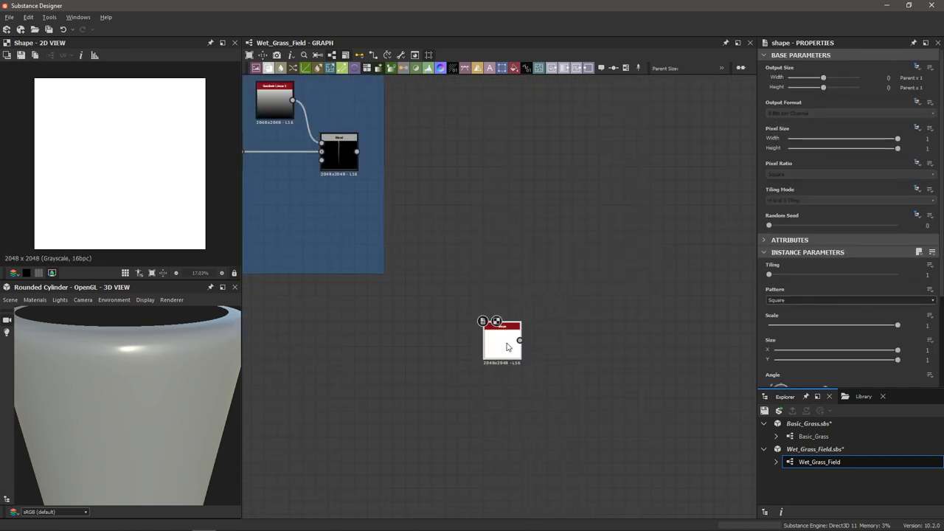
left_click(816, 302)
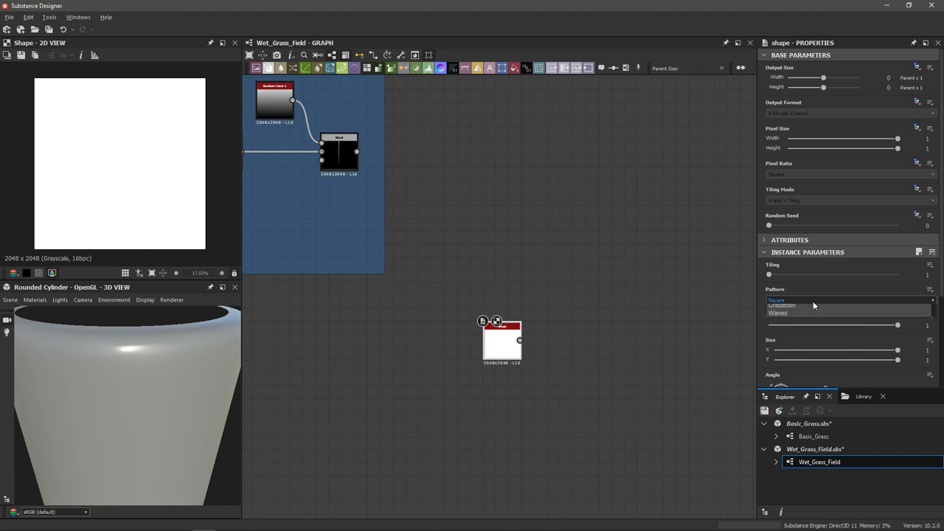
left_click(796, 348)
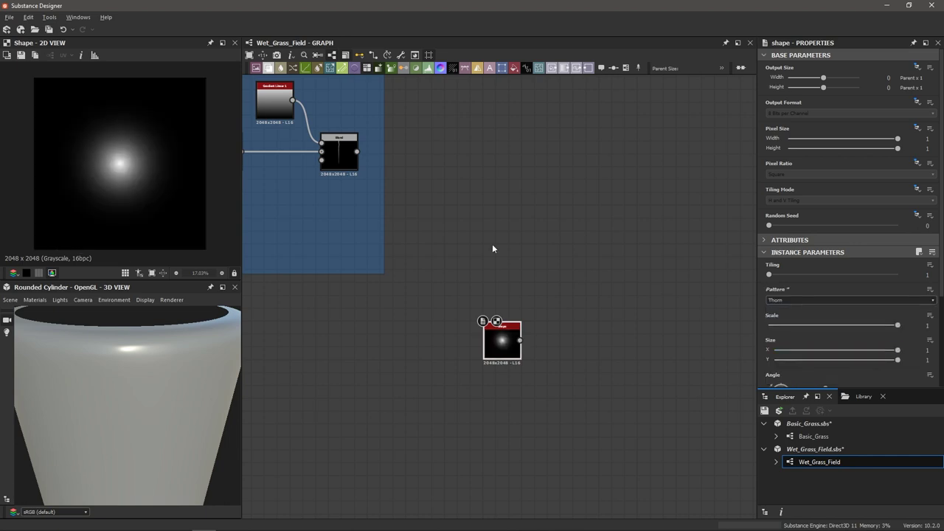
scroll(162, 223, "up", 2)
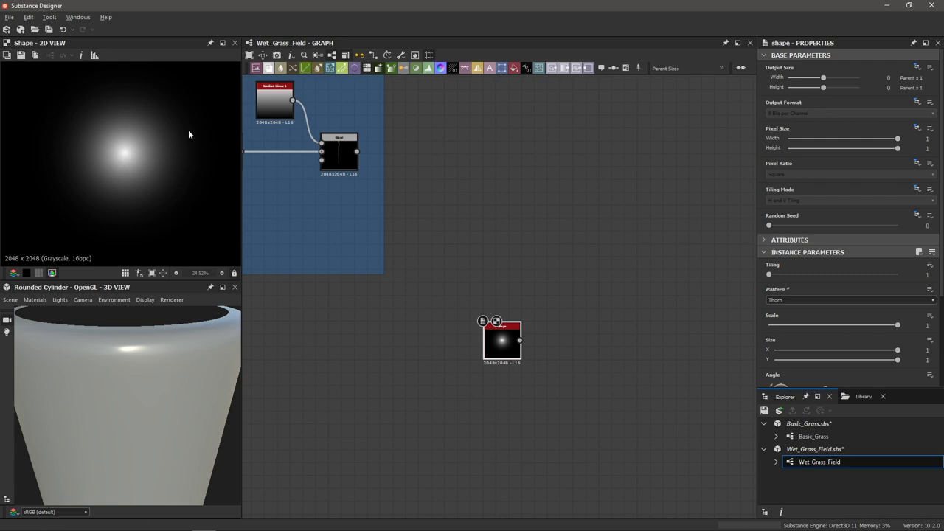
scroll(149, 144, "down", 3)
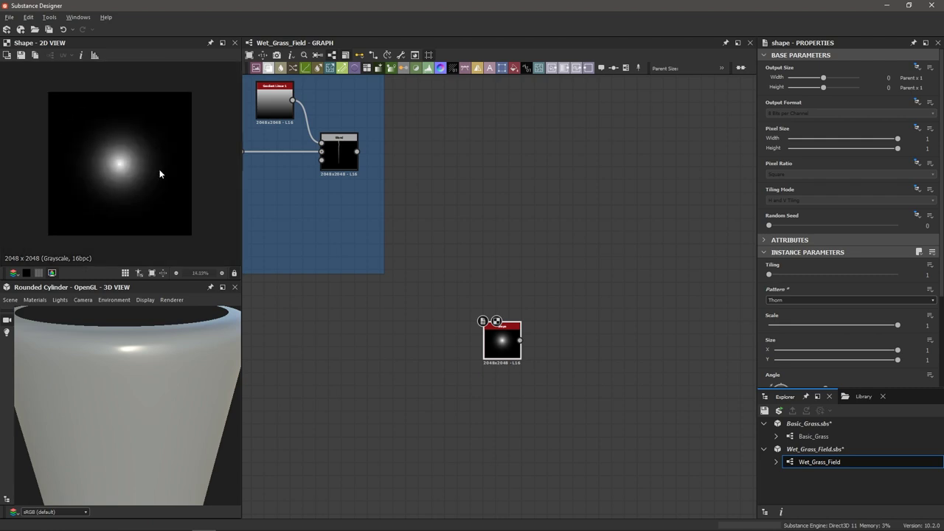
Step: Add a Normal node fed by the Thorn Shape node's output
scroll(478, 346, "up", 2)
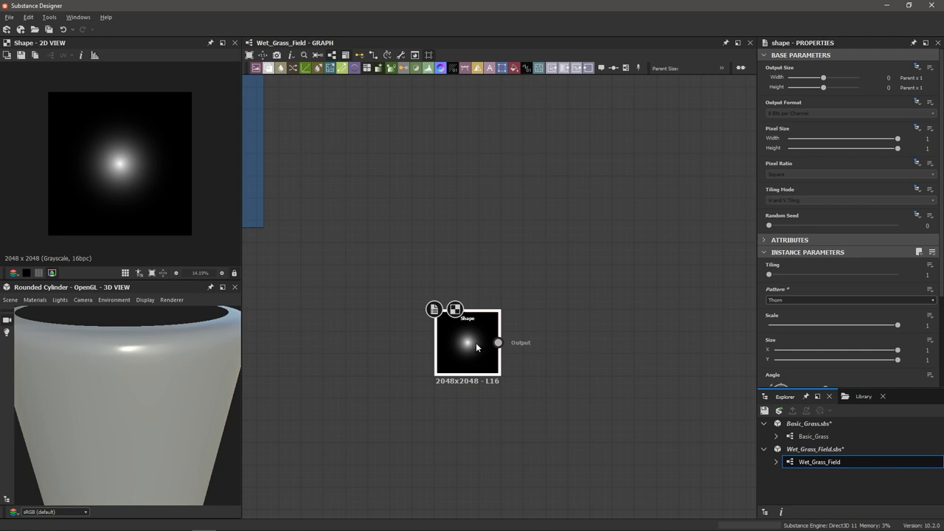
key("space")
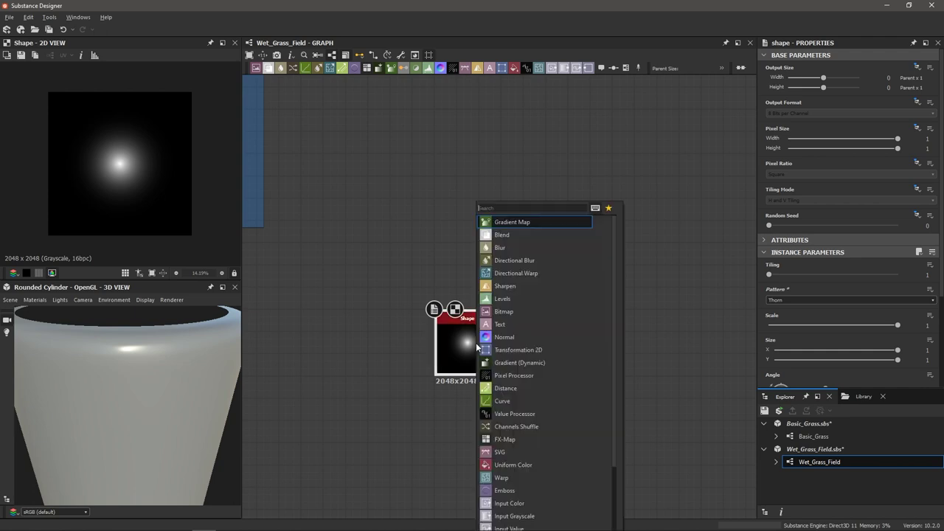
type("normal")
key("Return")
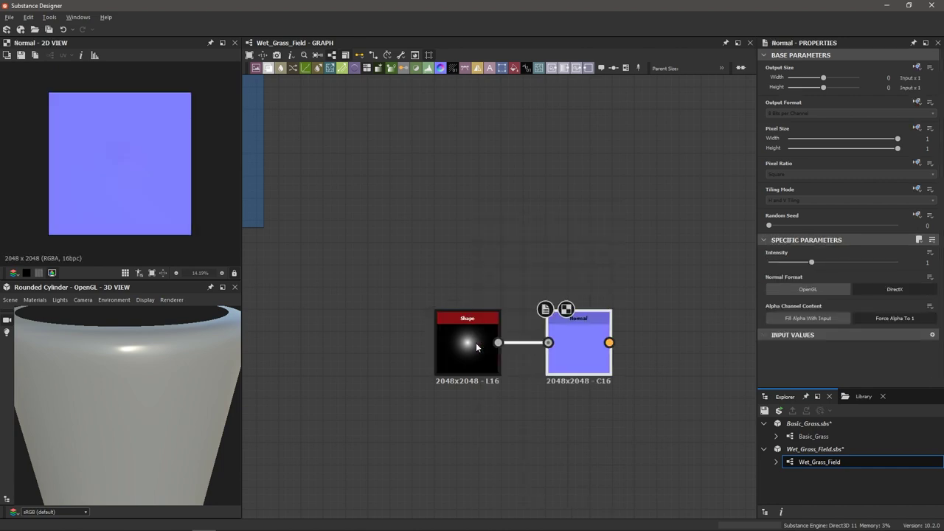
Step: Set the Normal node's intensity to 10 and inspect the resulting normal map in the 2D view
scroll(120, 172, "up", 3)
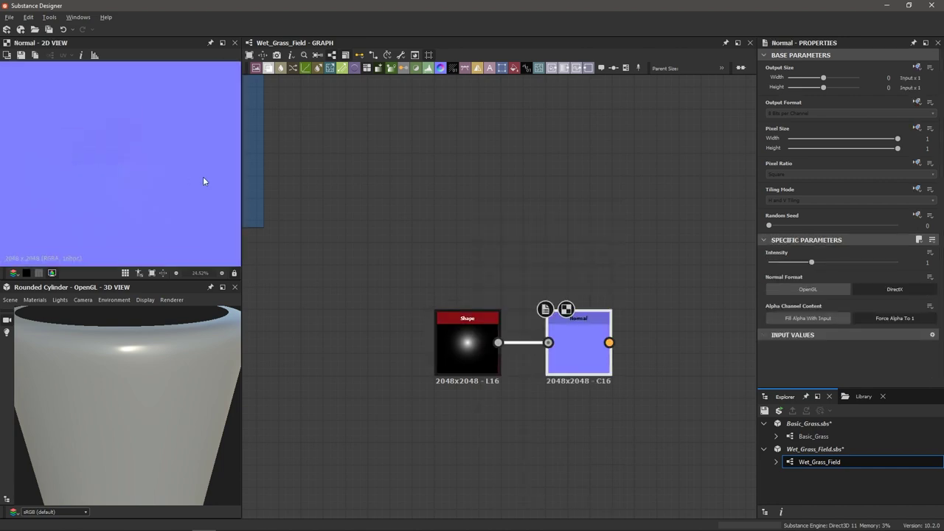
left_click_drag(812, 262, 900, 263)
double_click(926, 262)
type("10")
key("Return")
scroll(115, 168, "up", 3)
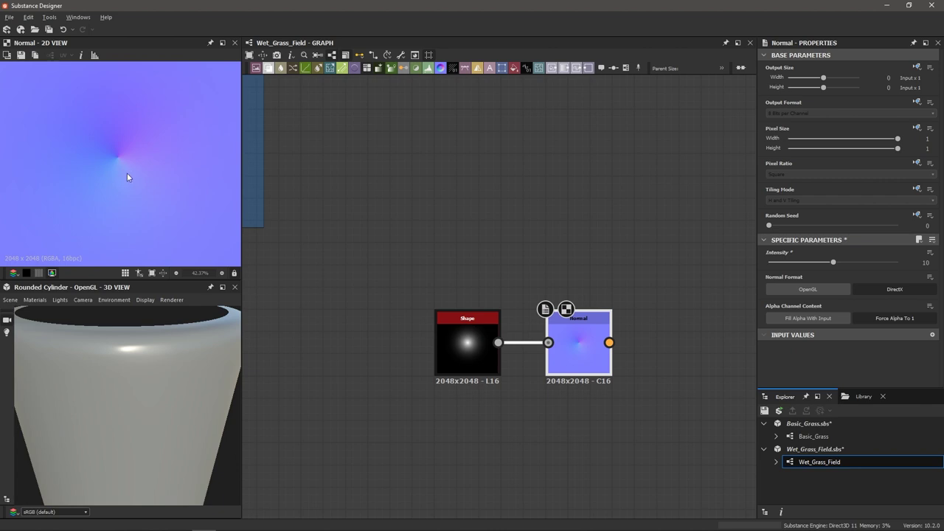
scroll(118, 165, "down", 3)
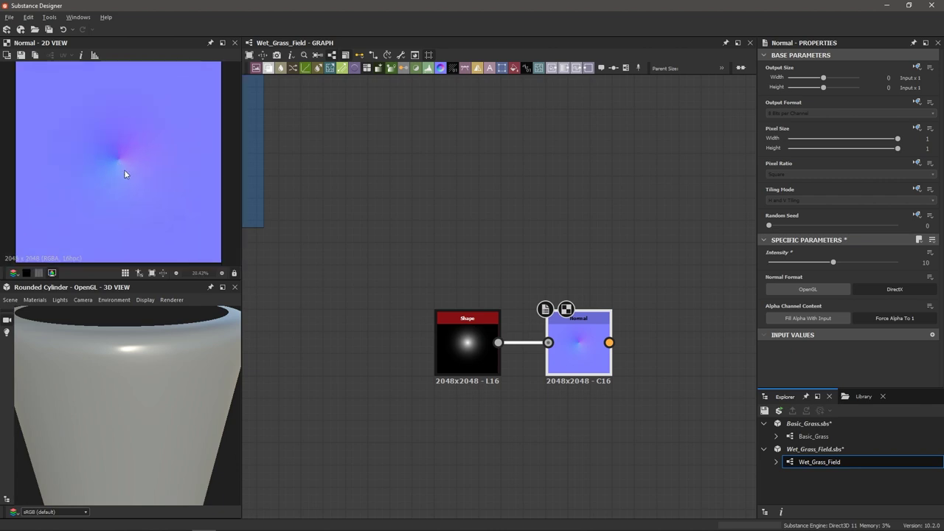
Step: Add an unconnected Tile Sampler node in the empty graph area beyond the Normal node
middle_click_drag(625, 270, 513, 260)
left_click(599, 301)
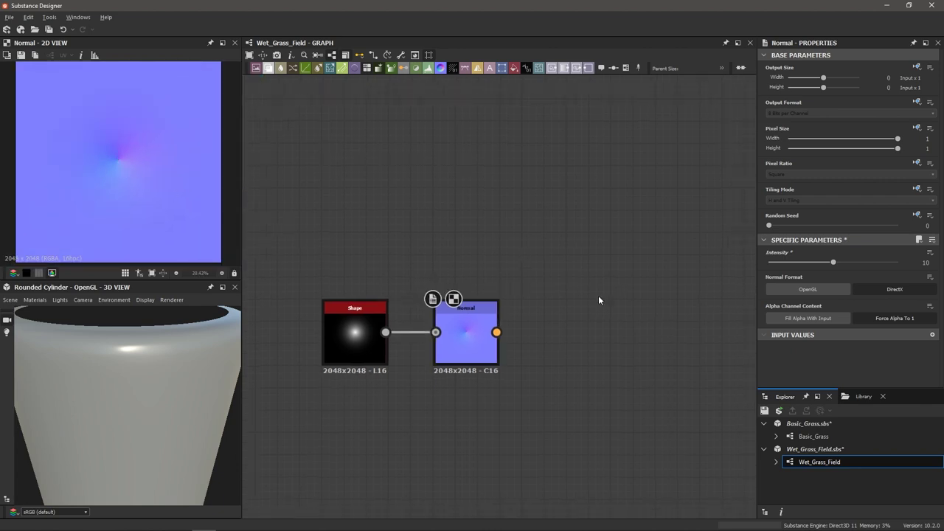
key("space")
type("tile sampler")
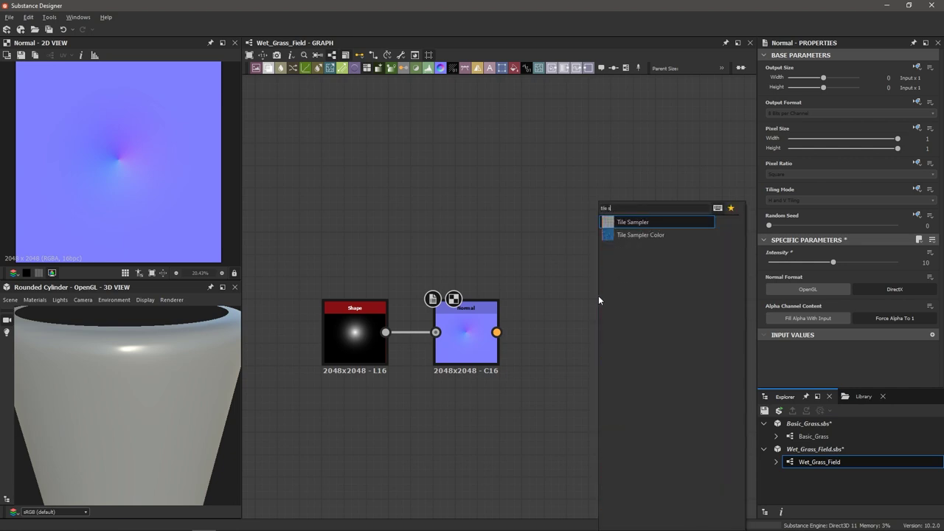
key("Return")
left_click_drag(601, 288, 618, 313)
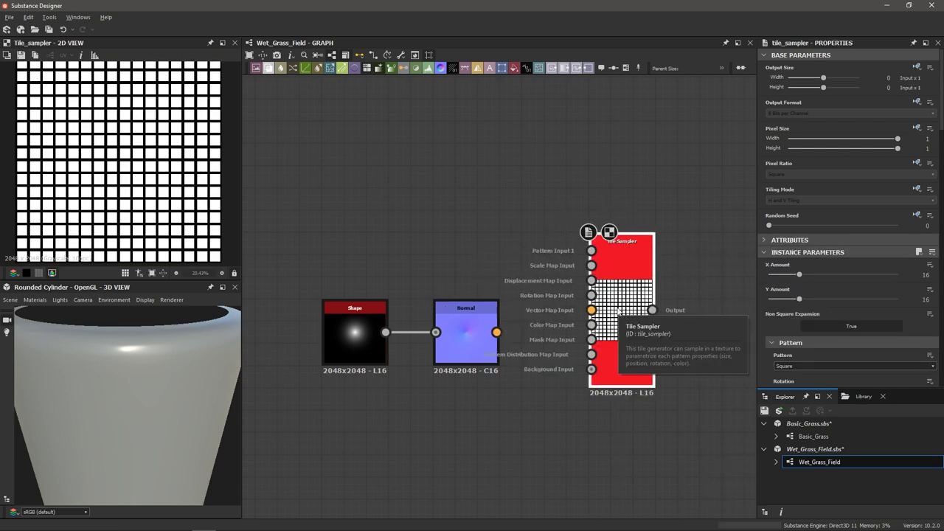
Step: Connect the final Blend output of the grass blade frame to the Tile Sampler's Pattern Input 1
scroll(408, 240, "down", 4)
middle_click_drag(371, 185, 429, 226)
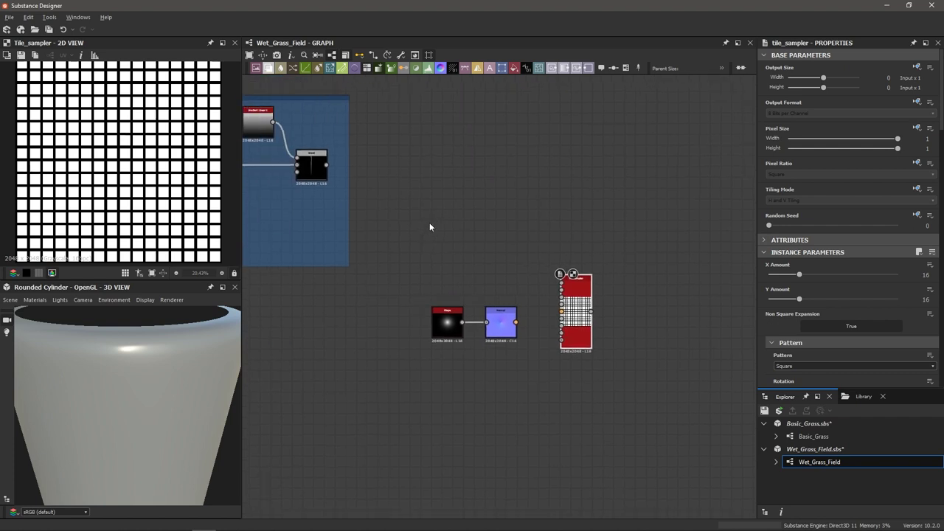
scroll(313, 171, "up", 1)
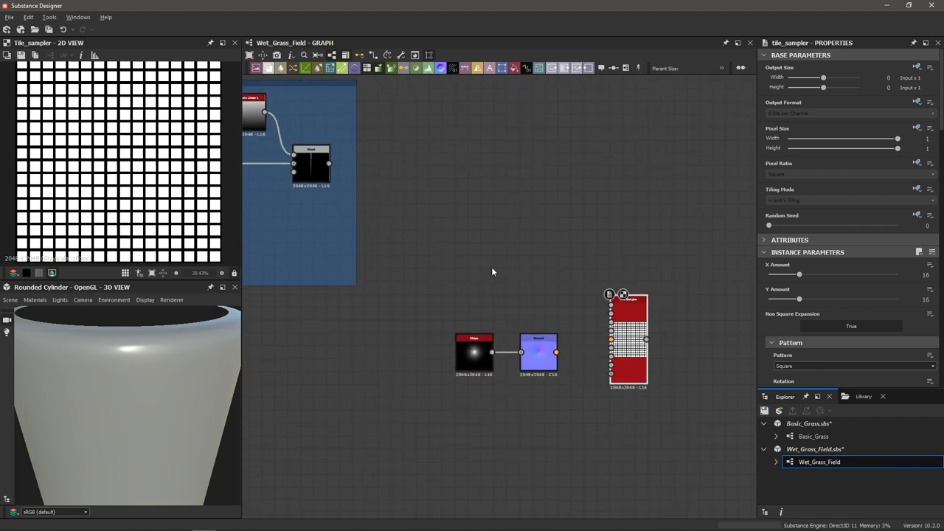
scroll(669, 305, "up", 3)
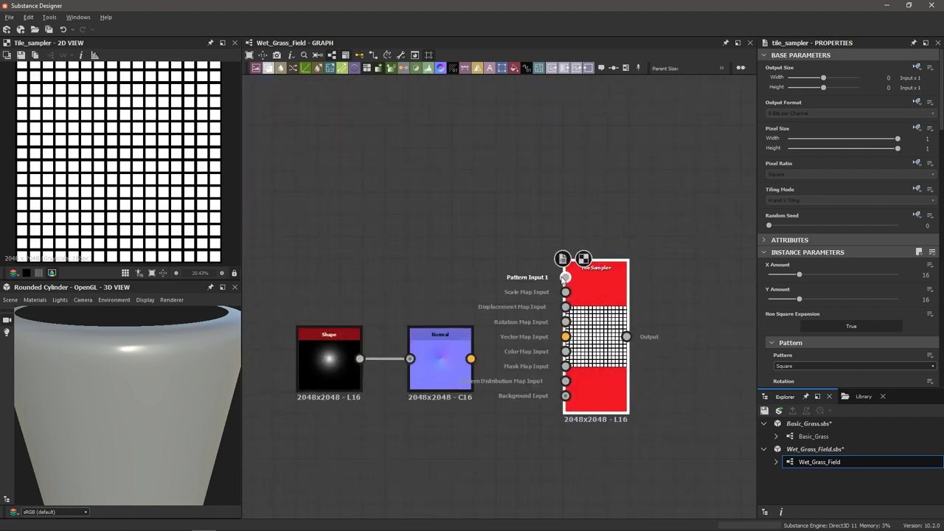
scroll(595, 285, "down", 2)
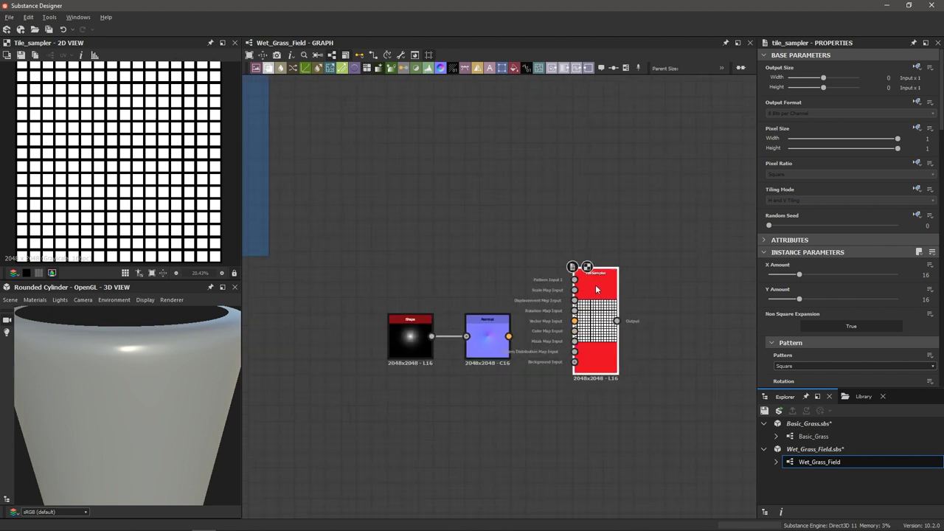
middle_click_drag(445, 234, 491, 245)
left_click_drag(281, 120, 619, 291)
scroll(632, 324, "up", 2)
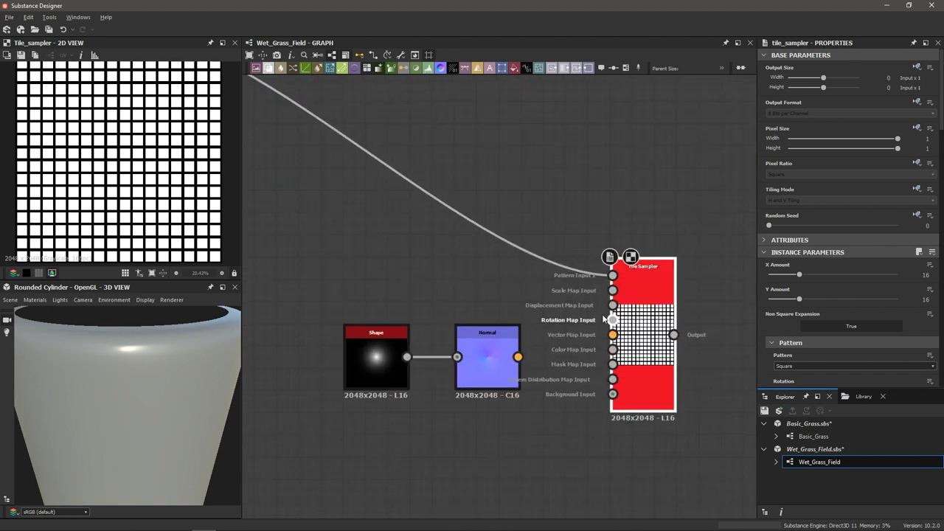
Step: Set the Tile Sampler's pattern to Pattern Input
scroll(132, 186, "down", 1)
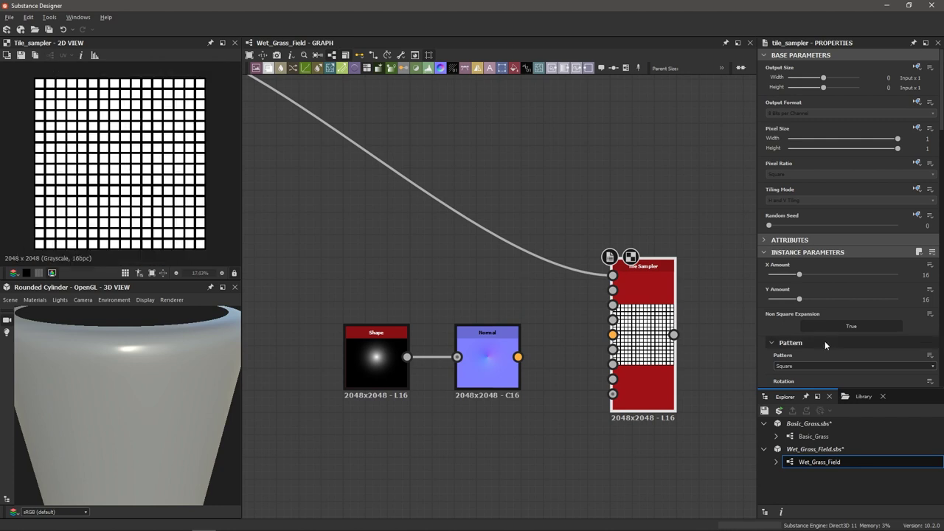
scroll(807, 357, "down", 1)
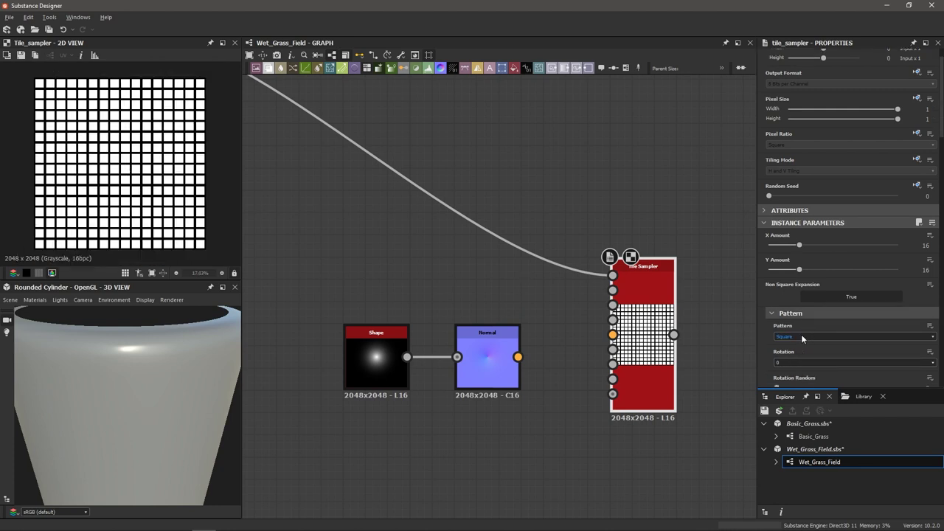
left_click(801, 334)
left_click(800, 346)
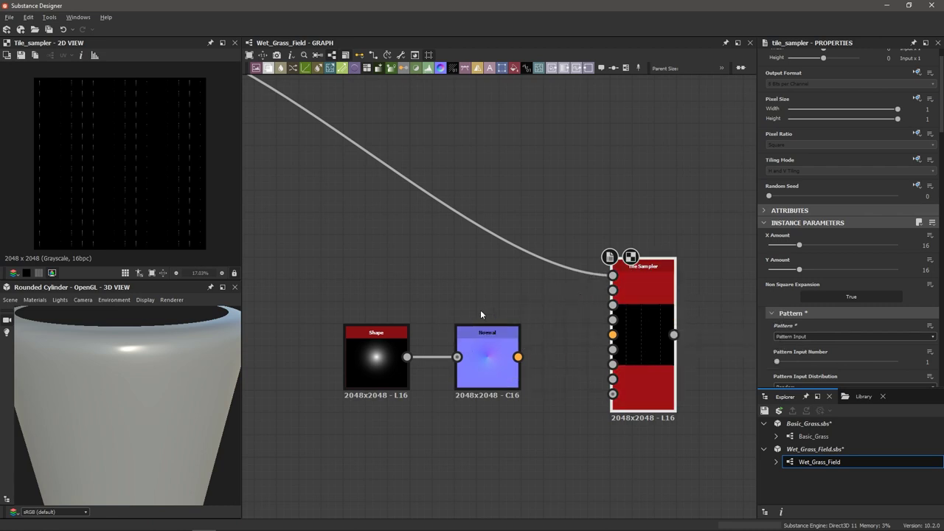
Step: Connect the Normal node's output to the Tile Sampler's Vector Map Input
scroll(553, 305, "up", 1)
middle_click_drag(543, 278, 531, 287)
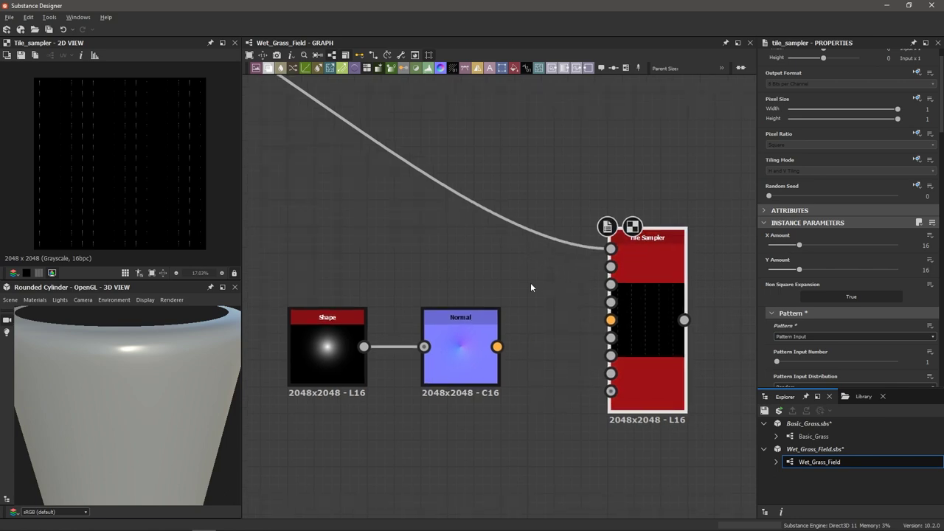
left_click_drag(509, 350, 612, 322)
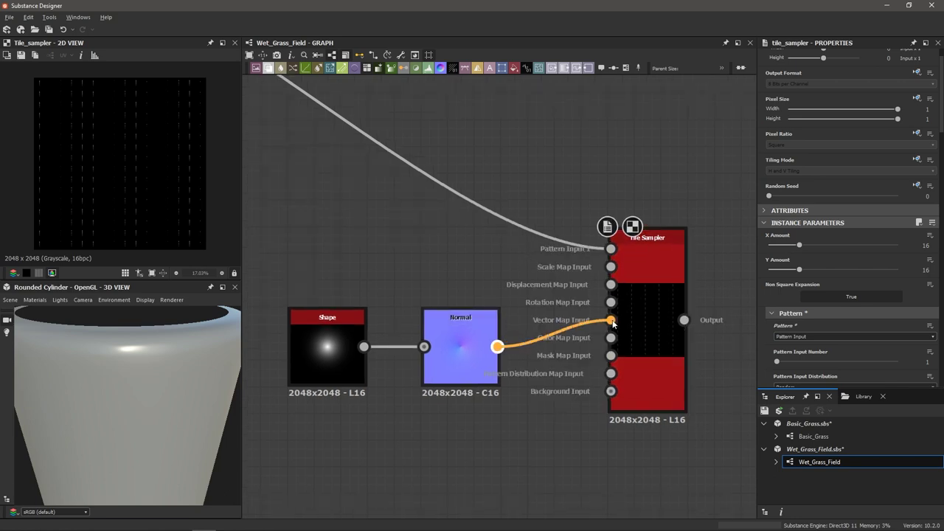
scroll(612, 322, "up", 1)
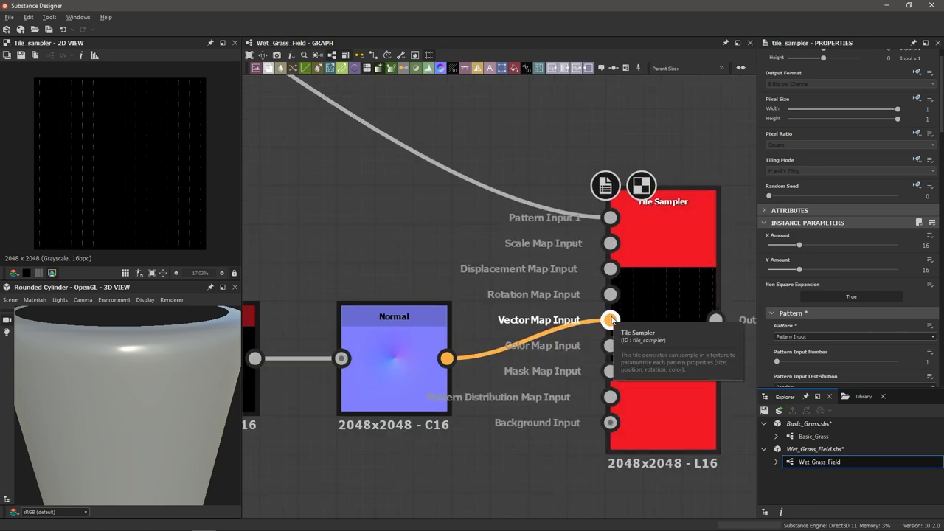
scroll(648, 299, "down", 1)
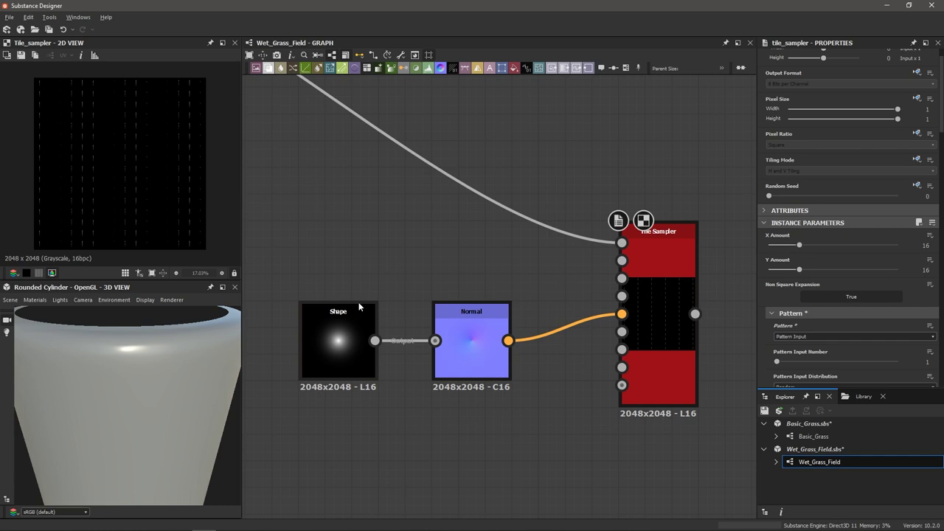
Step: Connect the Thorn Shape output to the Tile Sampler's Scale Map Input and Mask Map Input
left_click_drag(375, 340, 622, 260)
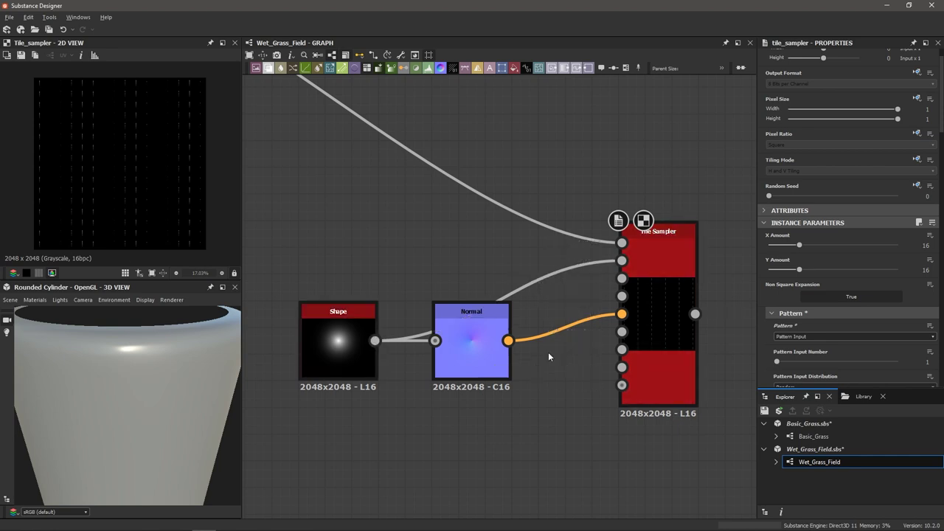
left_click_drag(666, 355, 693, 359)
left_click_drag(375, 340, 647, 351)
scroll(647, 352, "up", 2)
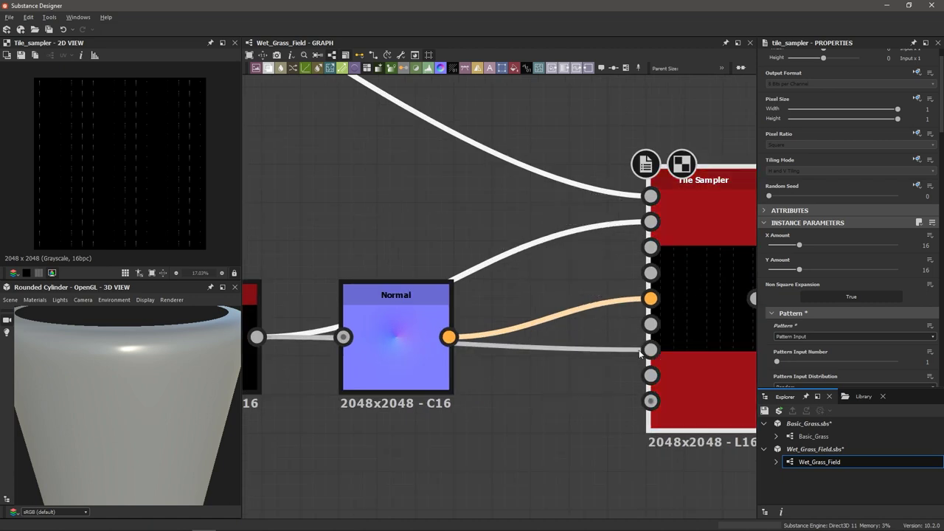
scroll(647, 353, "down", 3)
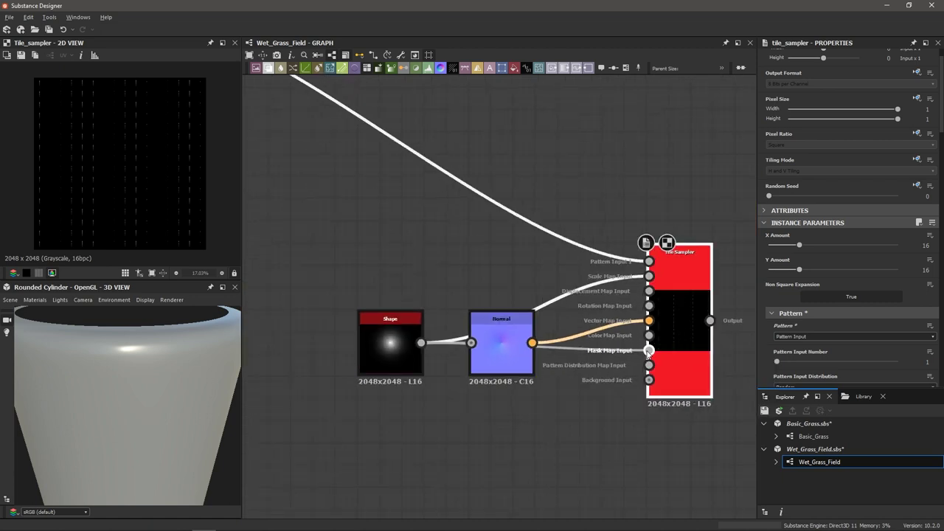
Step: Rearrange the Shape and Normal nodes so the Shape sits above the Normal and its connections are clearly separated
left_click_drag(485, 346, 518, 344)
left_click_drag(401, 331, 435, 280)
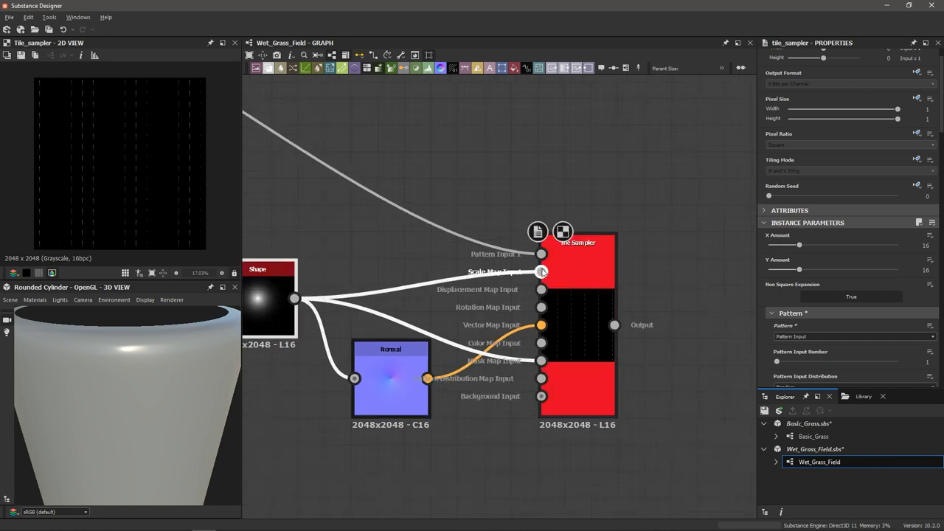
scroll(542, 345, "up", 1)
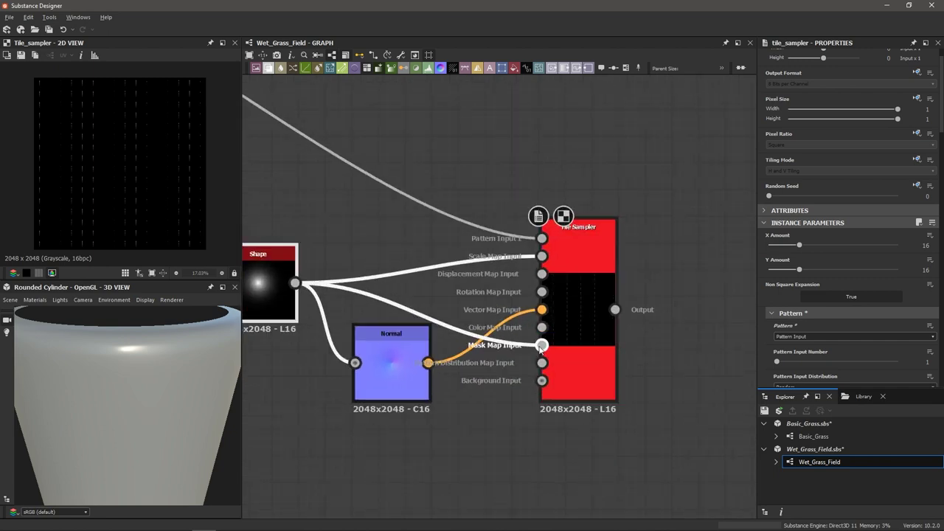
scroll(624, 336, "down", 1)
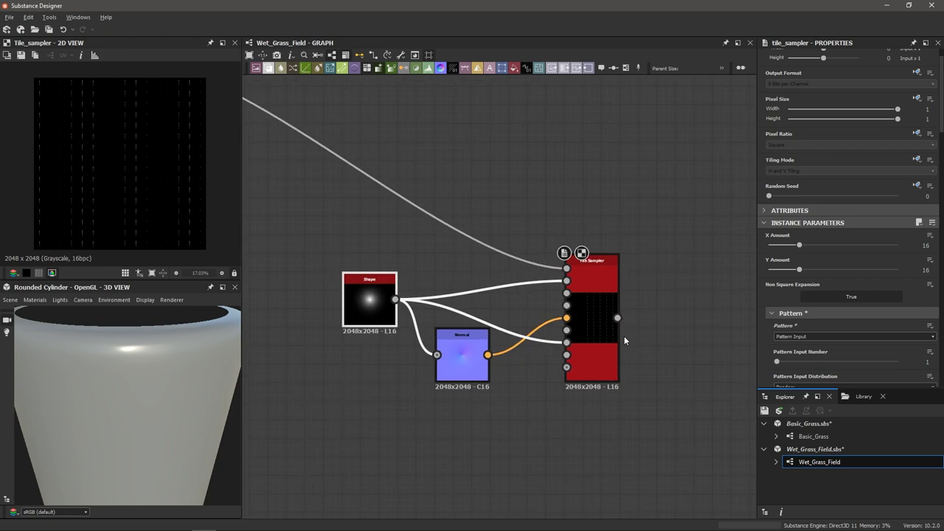
Step: Set the Tile Sampler's X Amount to 37 and Y Amount to 45
left_click(588, 321)
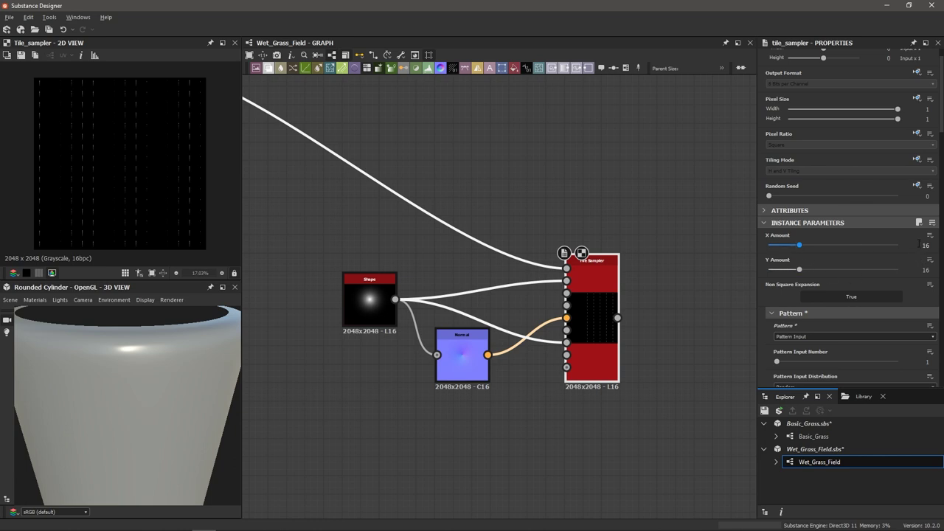
left_click_drag(919, 245, 918, 249)
left_click(926, 270)
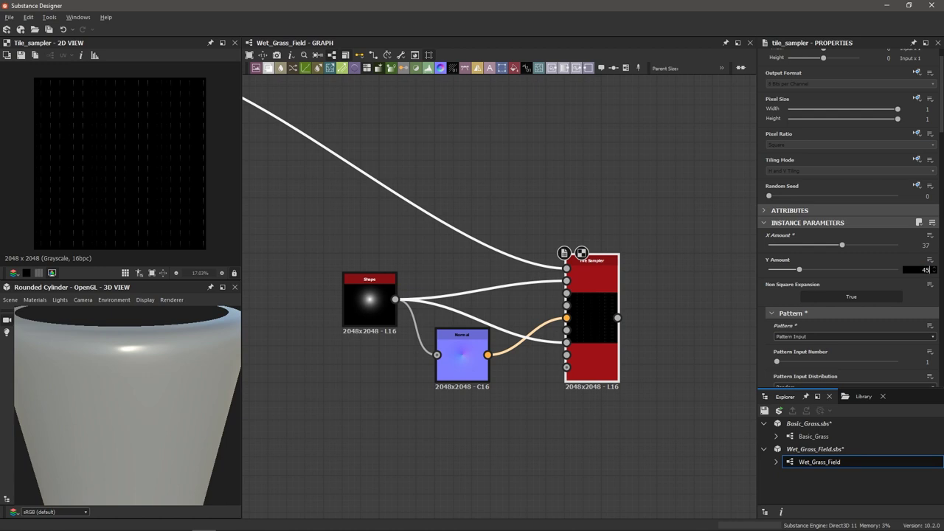
key("Return")
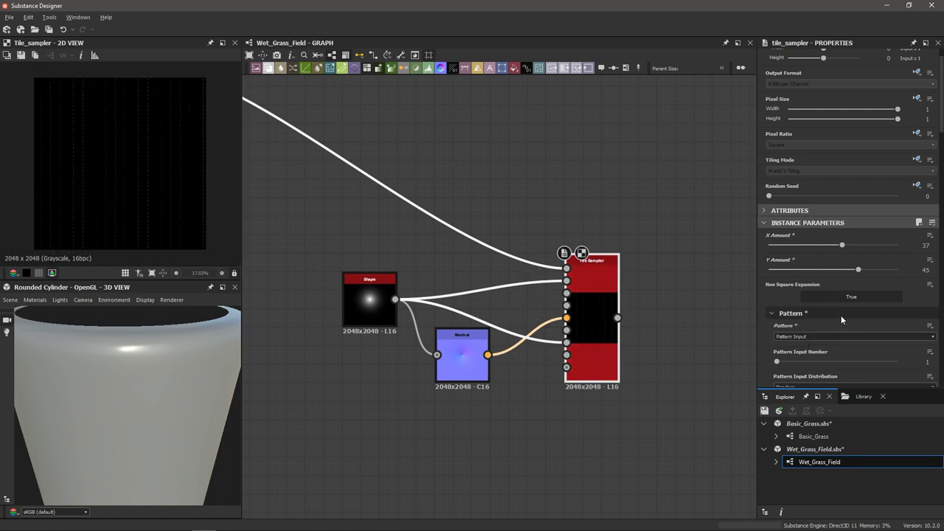
Step: Raise the Tile Sampler's Scale to 10 and check the tiled blades in the 2D view
scroll(842, 315, "down", 3)
scroll(840, 316, "down", 3)
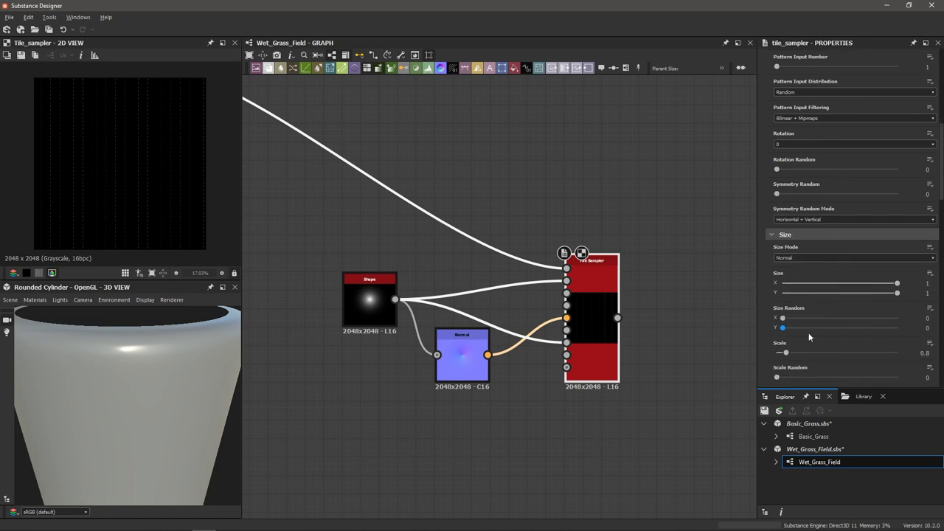
left_click_drag(785, 354, 904, 356)
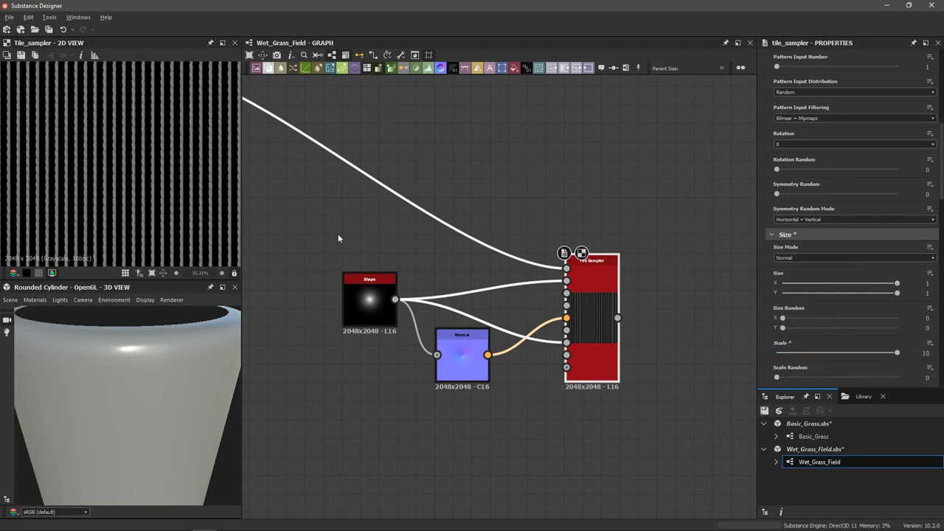
scroll(116, 162, "down", 3)
scroll(116, 162, "up", 1)
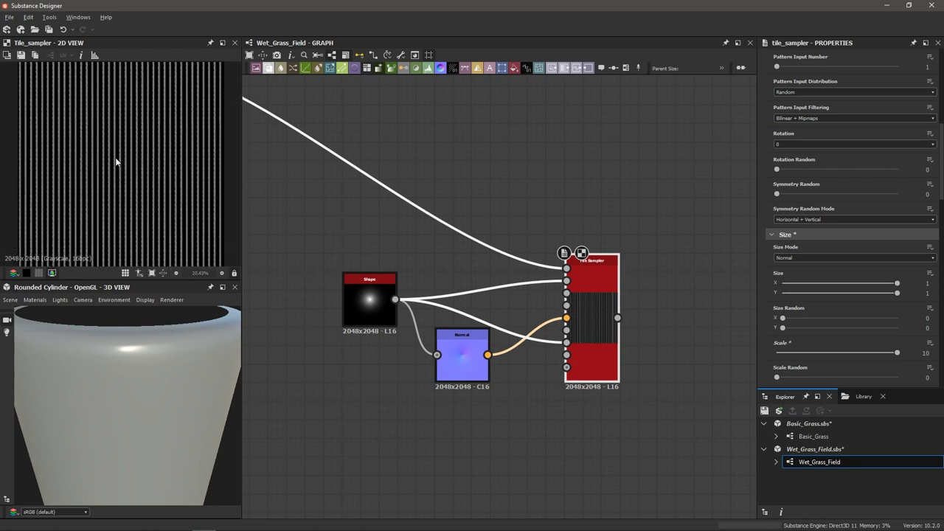
Step: Set the Tile Sampler's rotation Vector Map Multiplier to 1
scroll(769, 324, "down", 5)
scroll(769, 324, "down", 6)
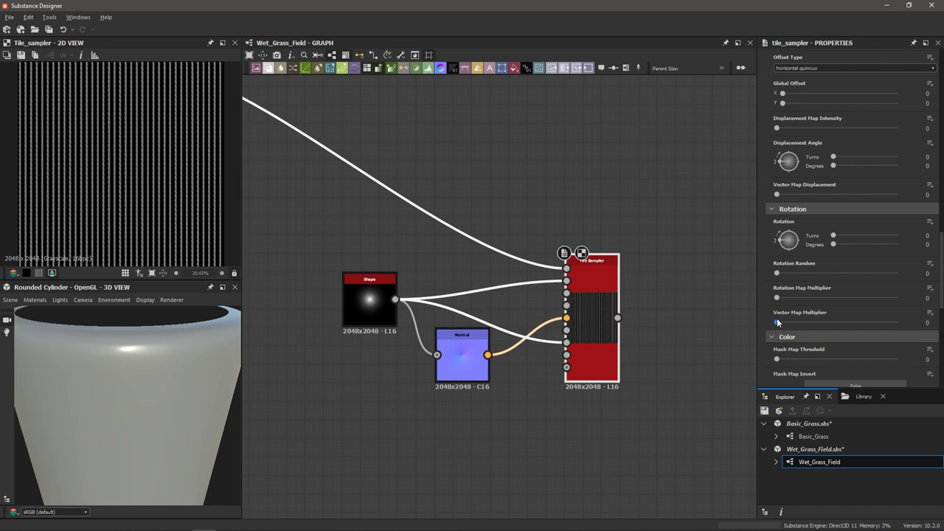
left_click_drag(777, 324, 905, 327)
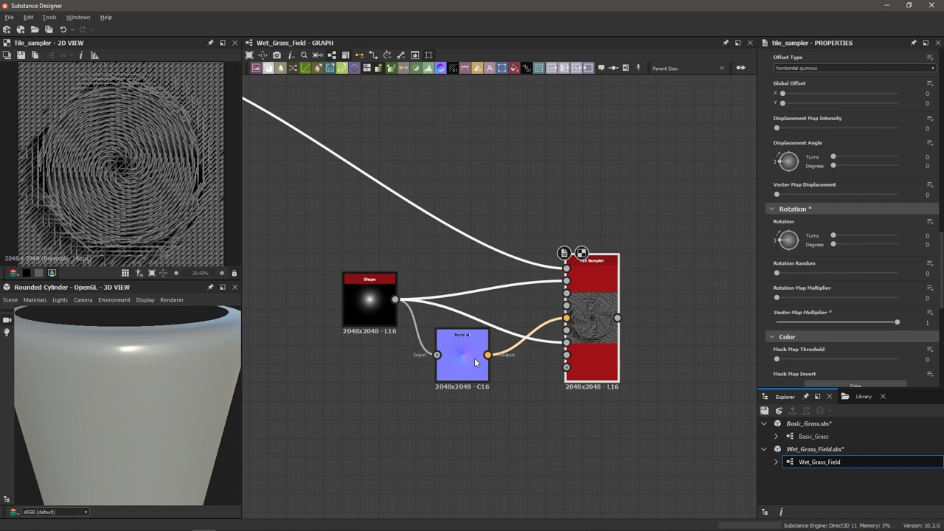
Step: Set the Tile Sampler's Scale Random to 0.65 and its Position Random to 2.33
scroll(473, 354, "up", 2)
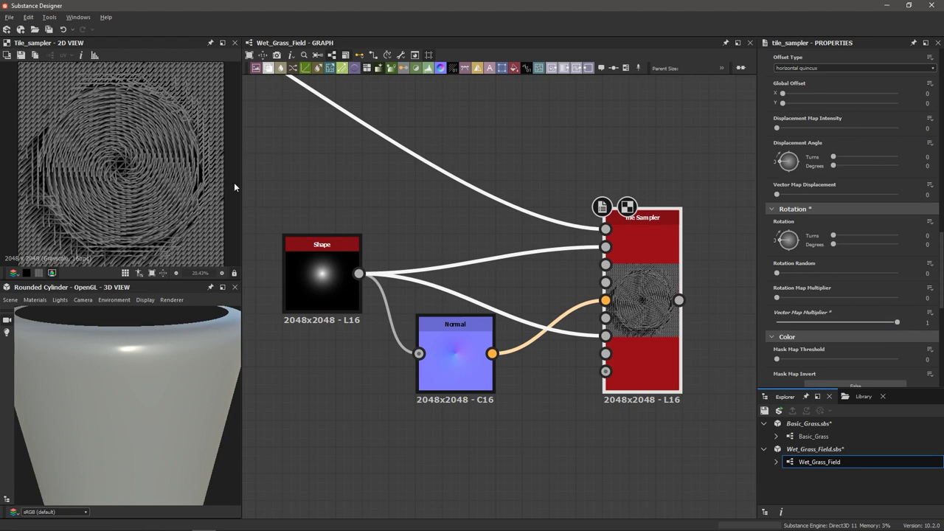
scroll(857, 288, "up", 10)
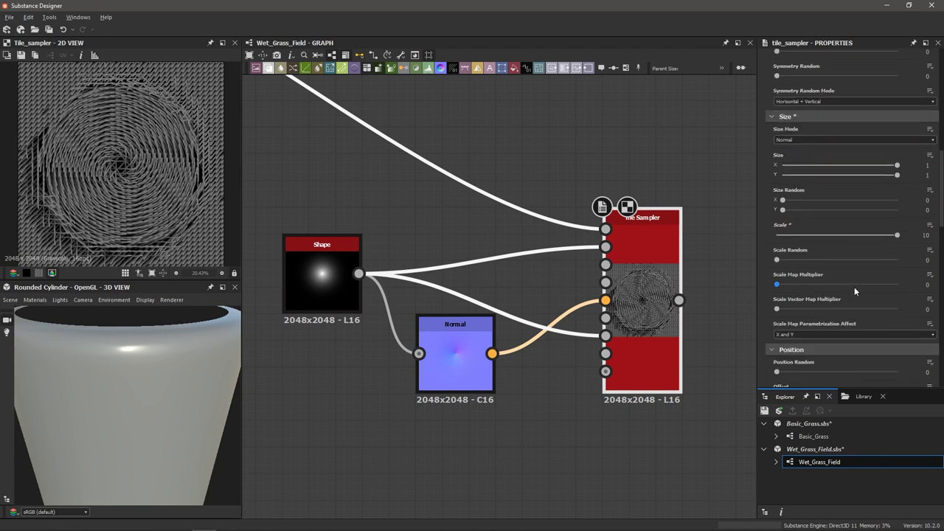
left_click_drag(777, 259, 856, 268)
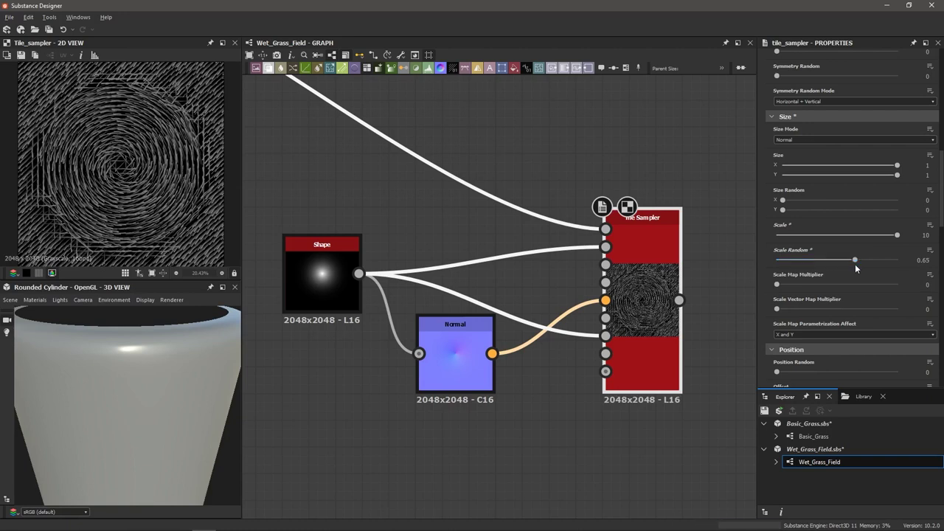
scroll(817, 301, "down", 2)
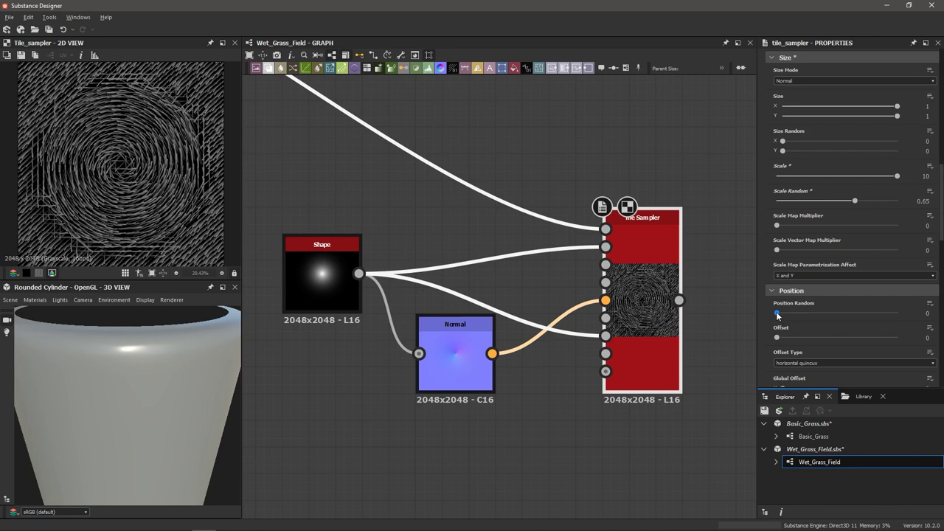
left_click_drag(777, 315, 806, 318)
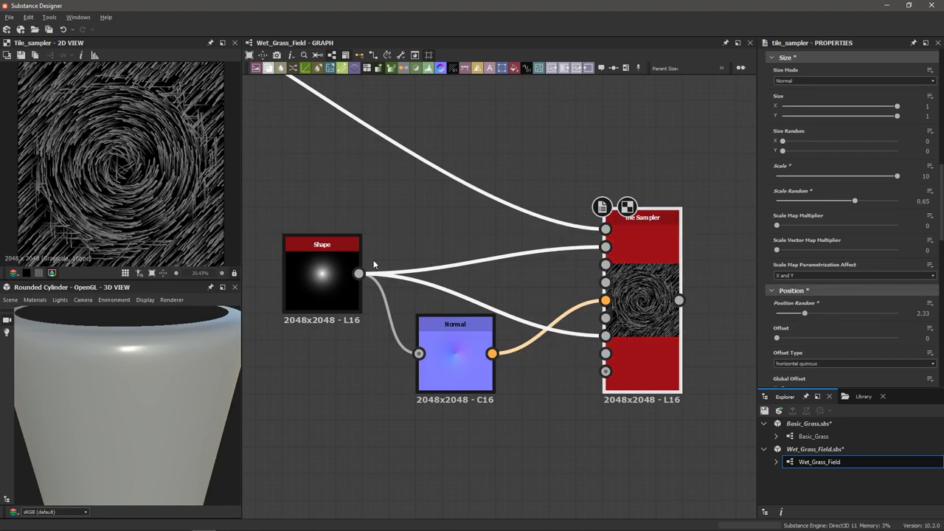
Step: Set the Tile Sampler's Scale Map Multiplier to 1 and compare its output with the Shape's gradient in the 2D view
left_click_drag(358, 273, 606, 247)
left_click_drag(777, 227, 909, 233)
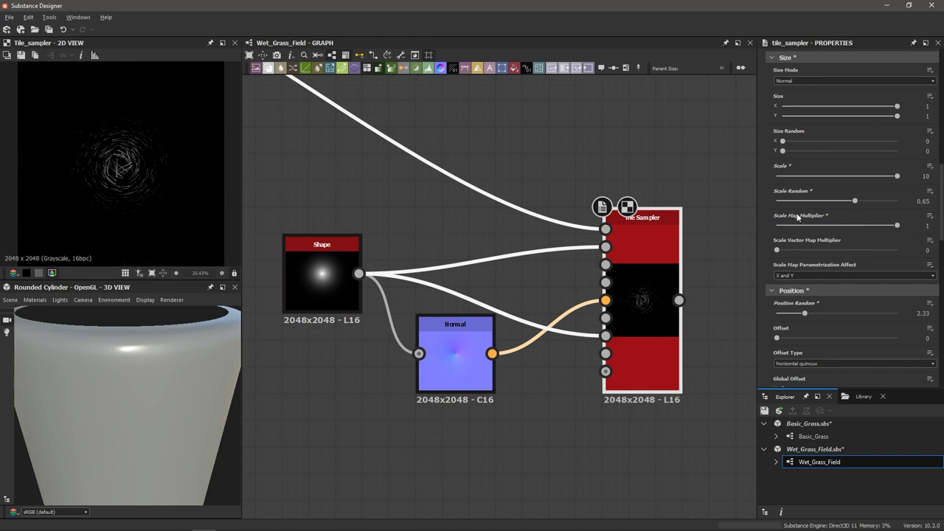
left_click(322, 281)
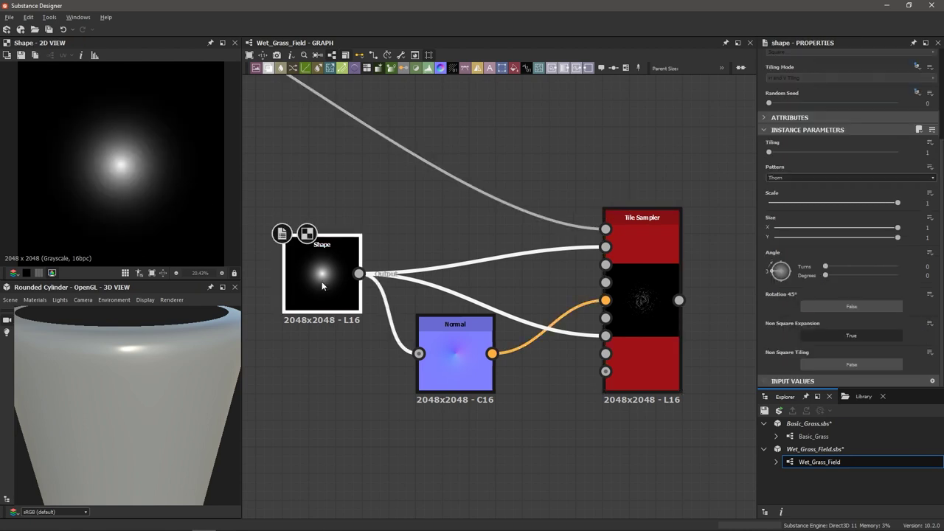
left_click(644, 288)
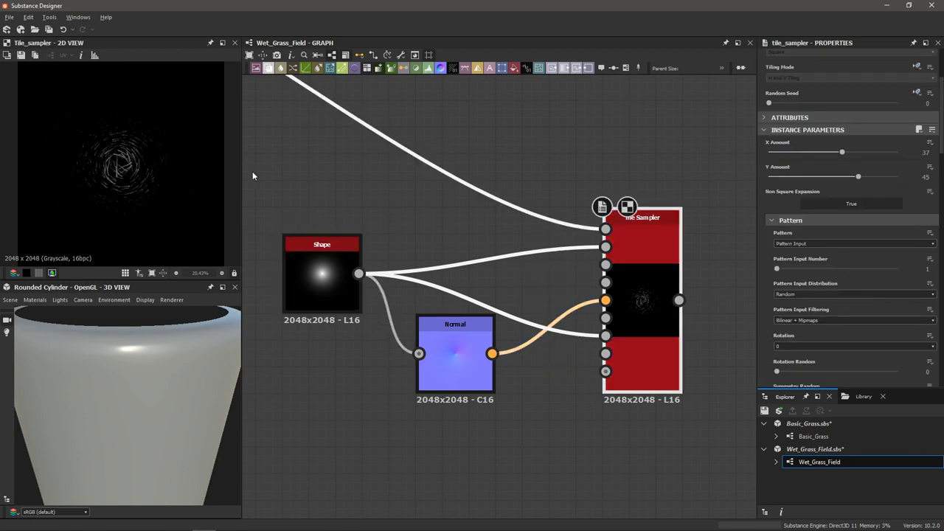
scroll(107, 172, "up", 4)
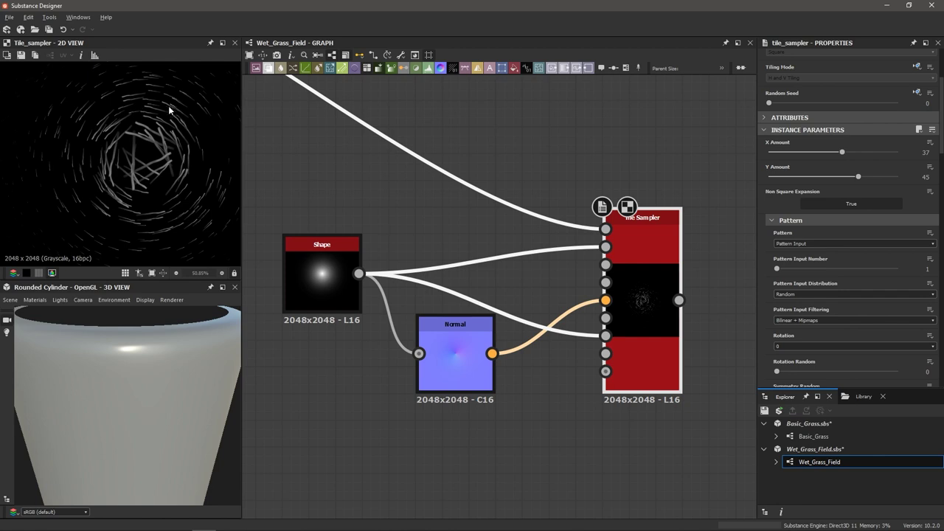
scroll(169, 110, "up", 1)
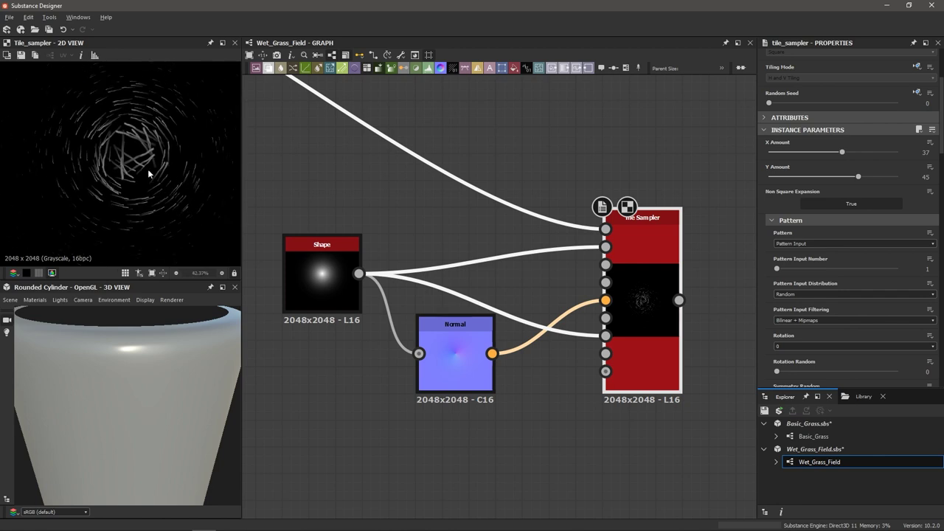
left_click(316, 267)
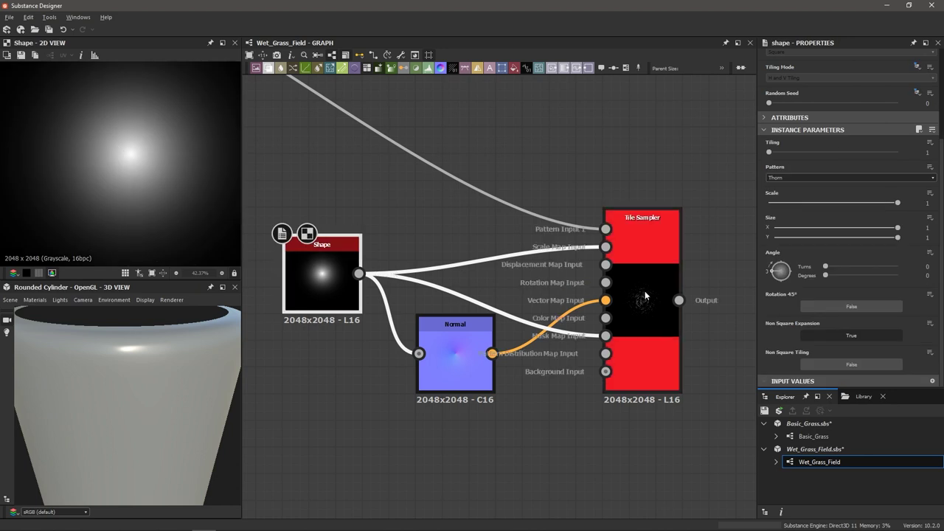
left_click(618, 238)
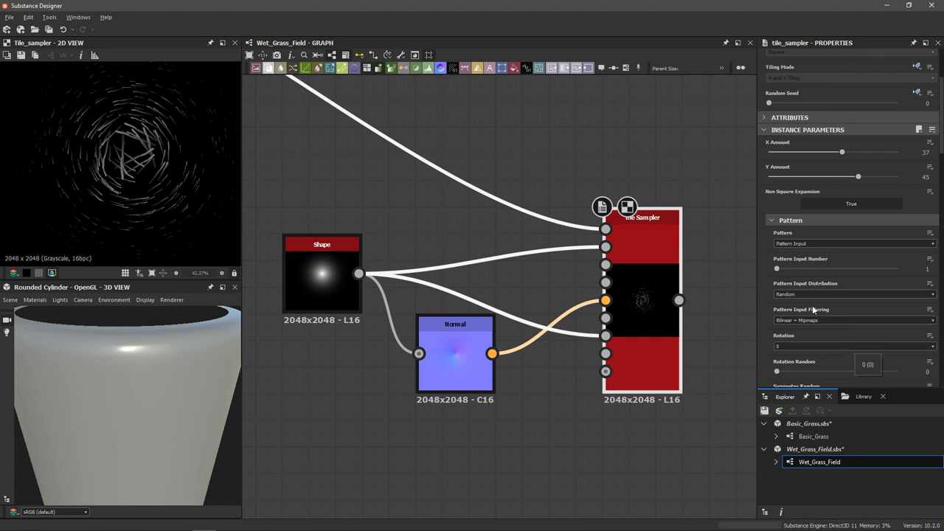
Step: Raise the Tile Sampler's Mask Map Threshold to 0.32 to restrict the blades to a central clump
scroll(813, 305, "down", 6)
scroll(812, 304, "down", 6)
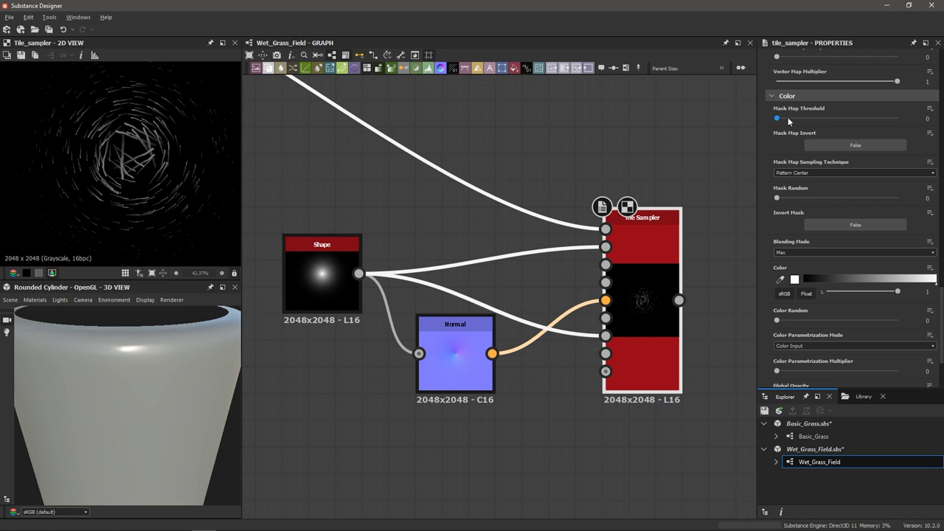
left_click_drag(778, 121, 816, 135)
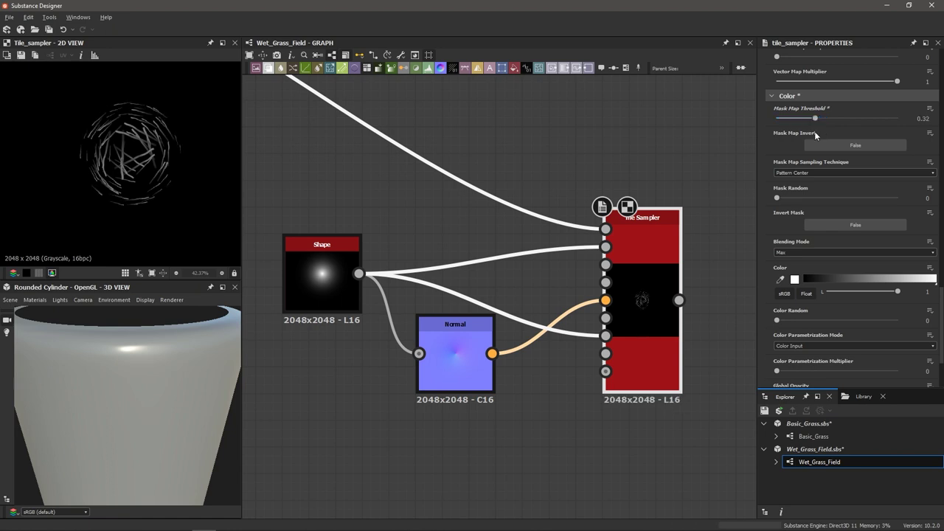
scroll(130, 159, "up", 1)
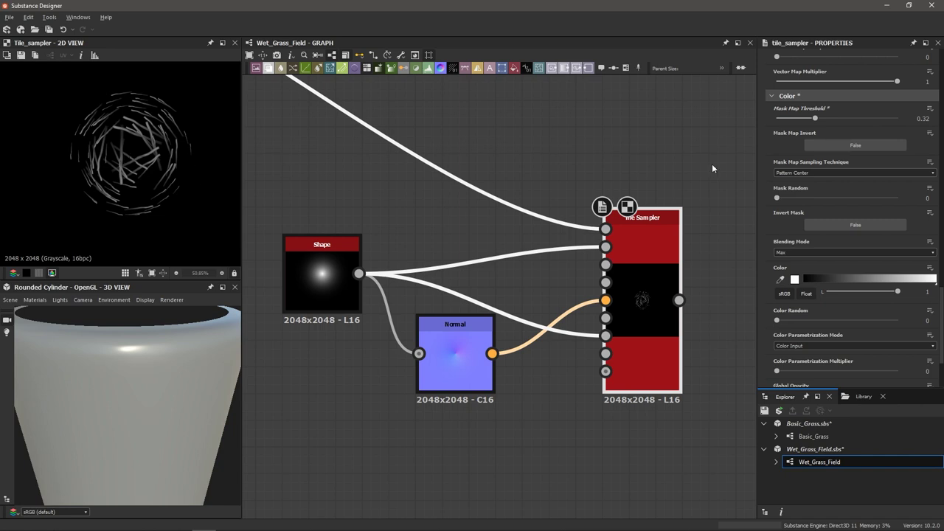
Step: Set the Tile Sampler's Rotation Random to 0.15 and check the whole grass clump in the 2D view
scroll(811, 236, "up", 5)
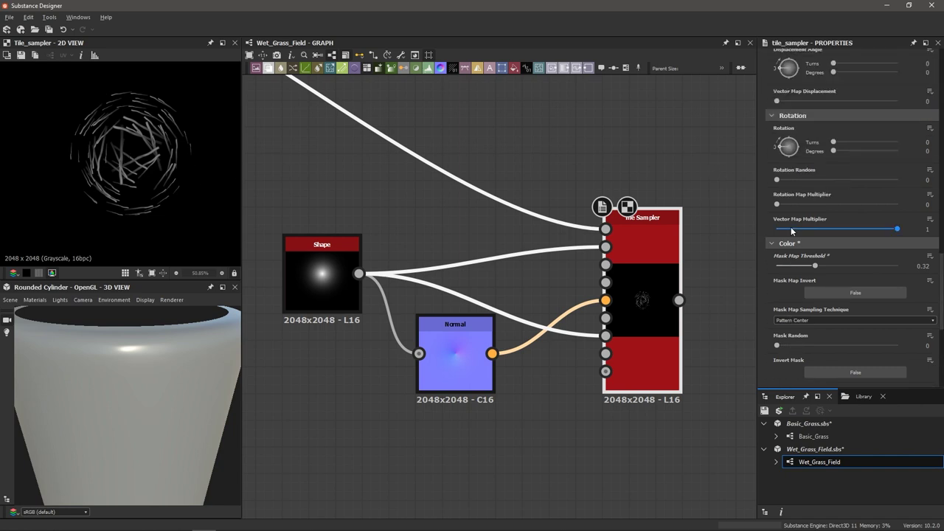
left_click_drag(780, 179, 794, 184)
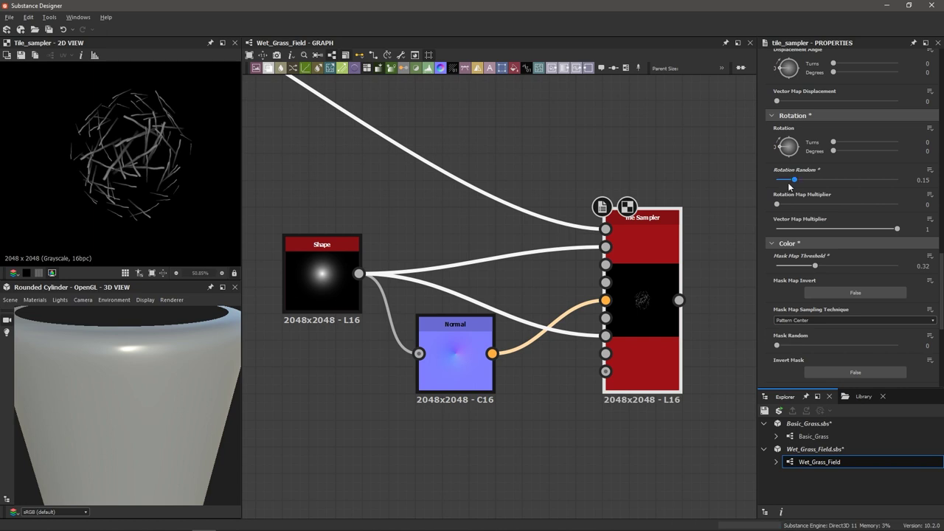
scroll(129, 180, "down", 2)
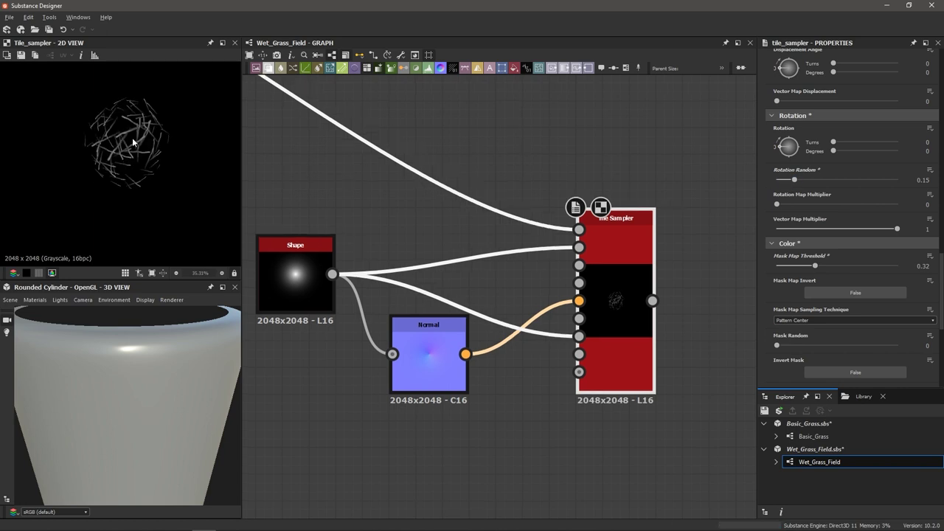
scroll(133, 142, "down", 3)
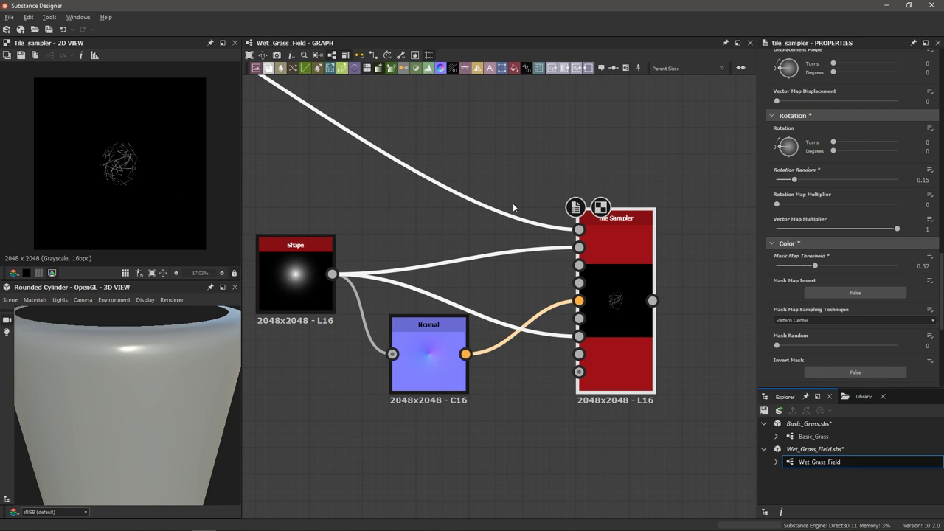
Step: Add a second Tile Sampler node and place it beside the first one, level with it
middle_click_drag(718, 243, 587, 241)
key("space")
type("t")
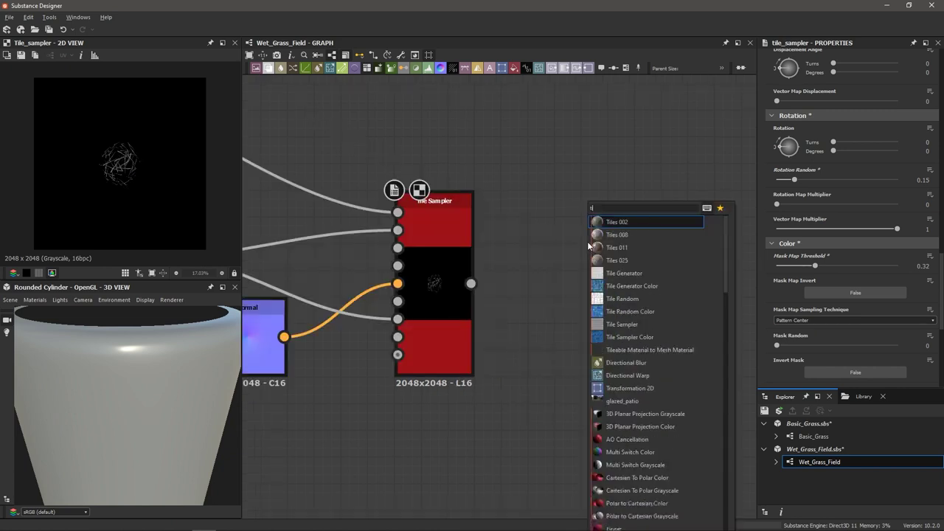
type("ile sampler")
key("Return")
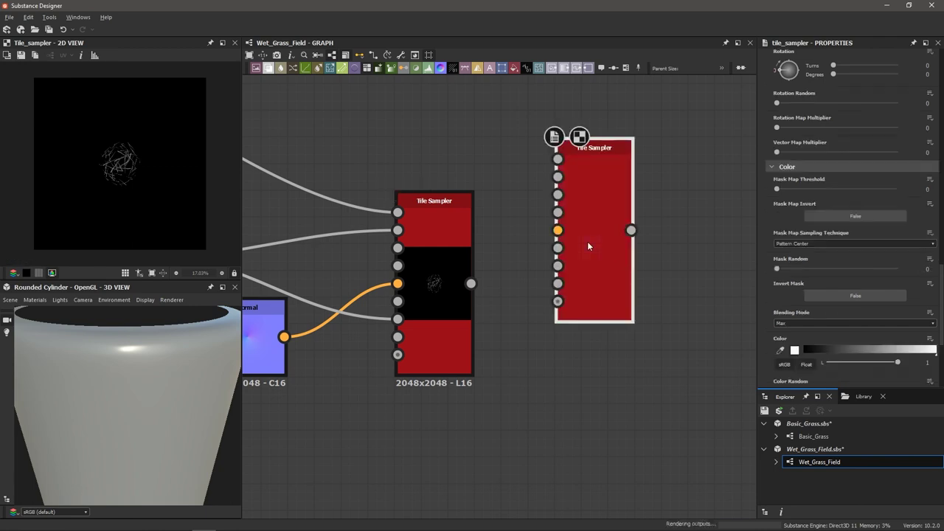
left_click_drag(588, 241, 617, 294)
scroll(440, 274, "up", 2)
middle_click_drag(500, 248, 485, 256)
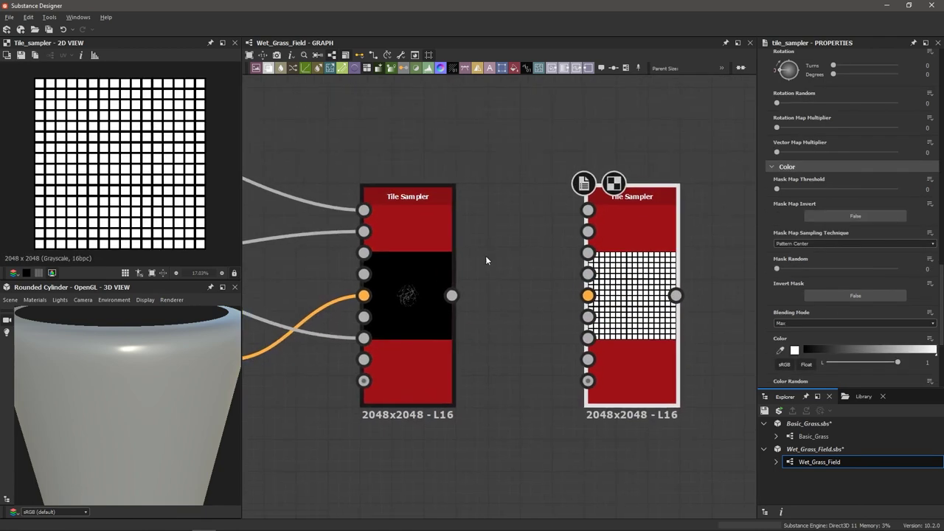
Step: Connect the first Tile Sampler's output to the second one's Pattern Input 1 and set the second's Pattern to Pattern Input
left_click_drag(452, 296, 584, 213)
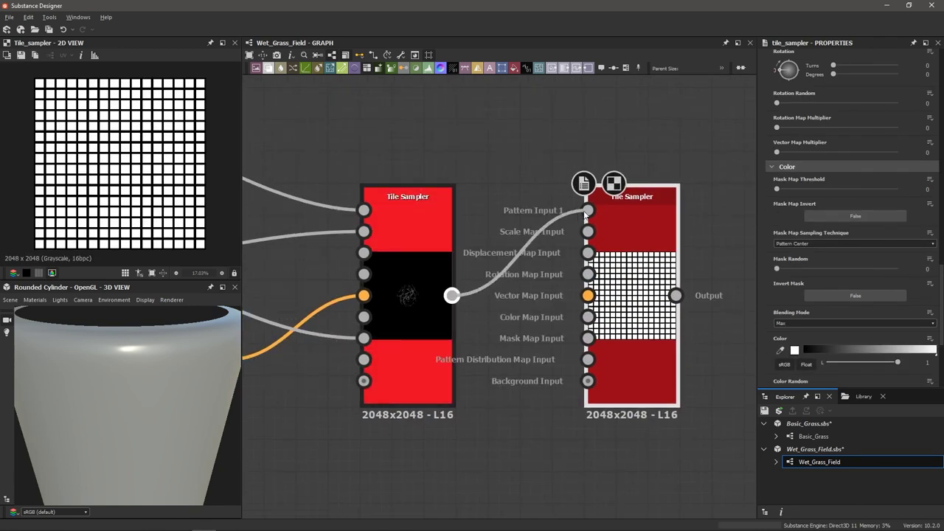
left_click(647, 262)
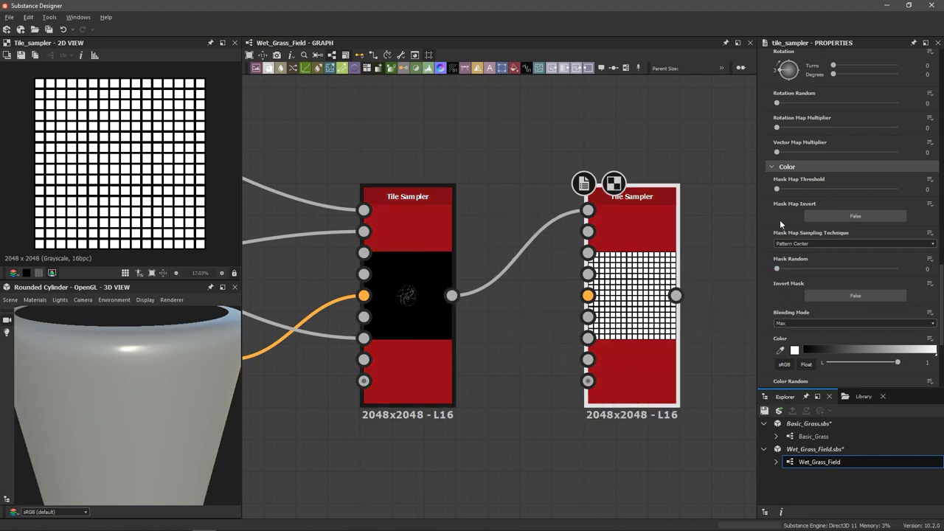
scroll(780, 220, "up", 10)
left_click(795, 336)
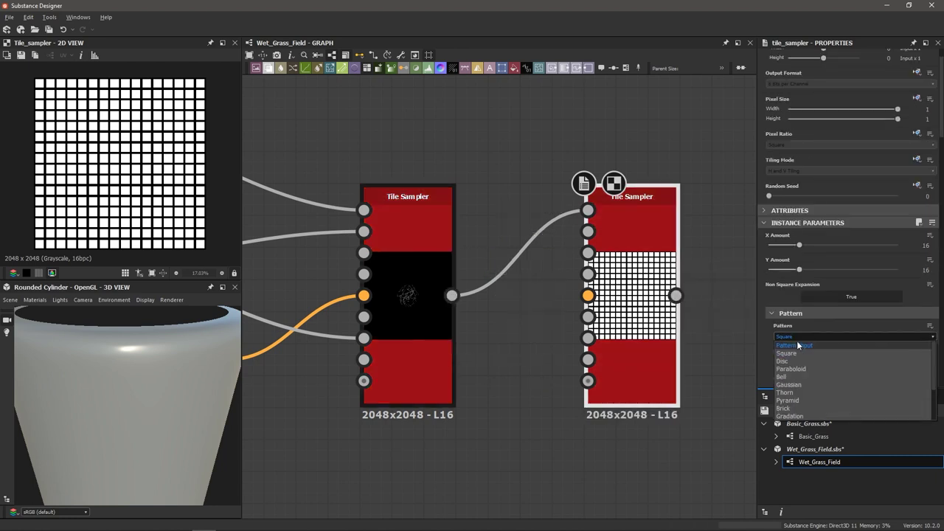
left_click(800, 345)
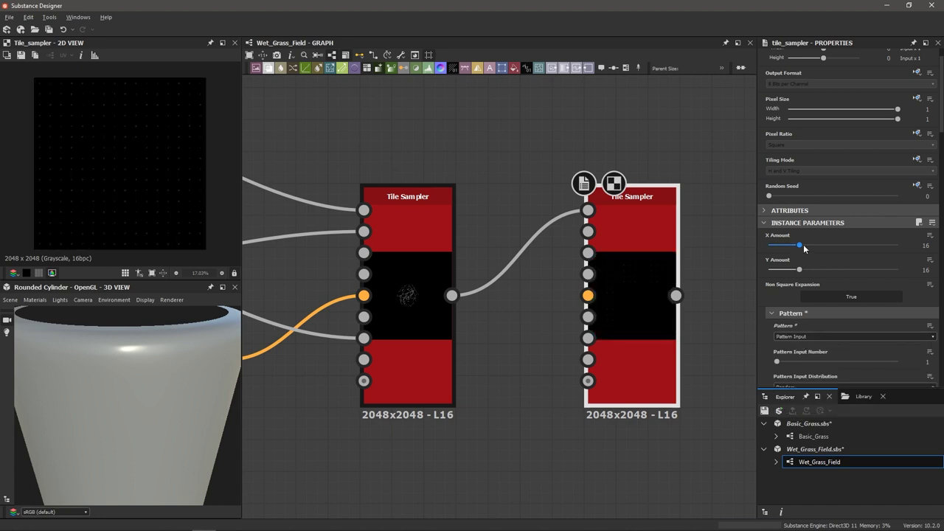
Step: Set the second Tile Sampler's X Amount and Y Amount to 39 and raise its Scale to 10
left_click_drag(800, 244, 847, 253)
left_click(847, 269)
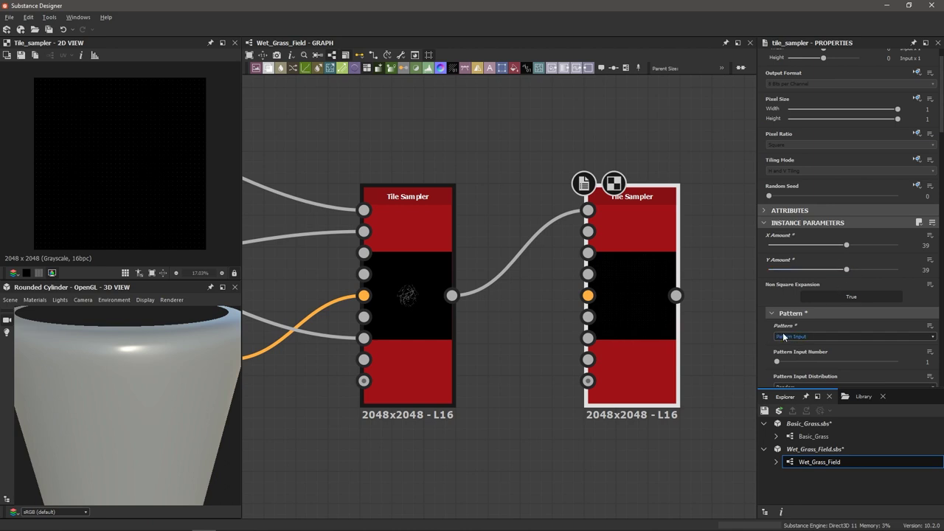
scroll(781, 337, "down", 10)
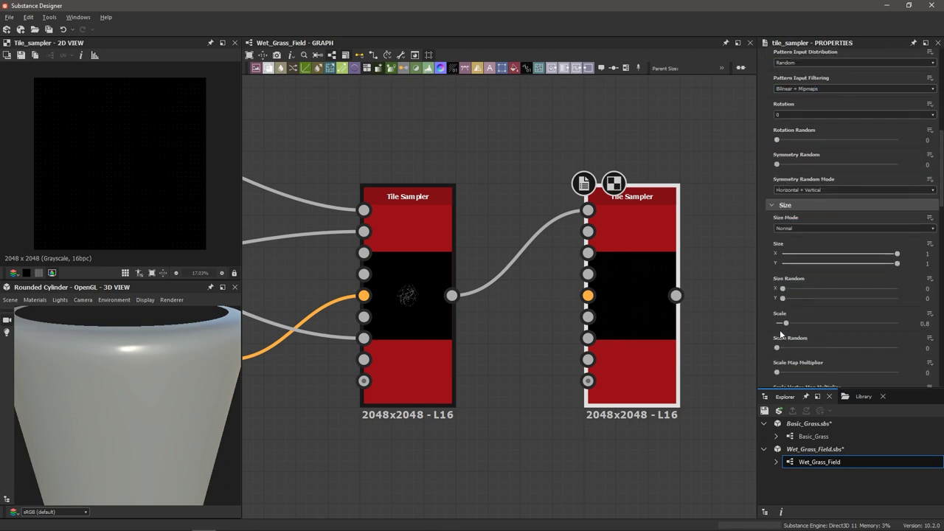
left_click_drag(786, 327, 901, 326)
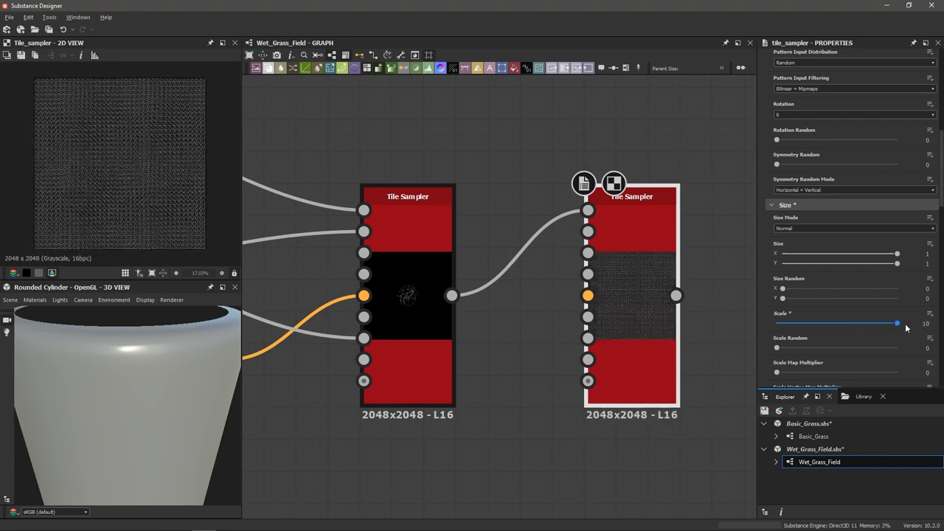
scroll(145, 167, "up", 3)
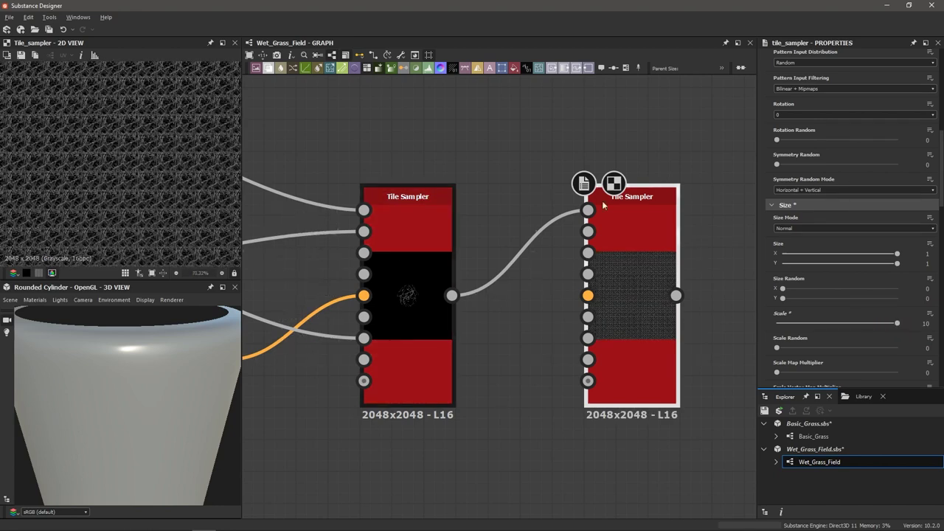
Step: Increase the second Tile Sampler's Scale to 37.74, set its Scale Random to 0.79, and check the grass coverage in the 2D view
left_click(926, 323)
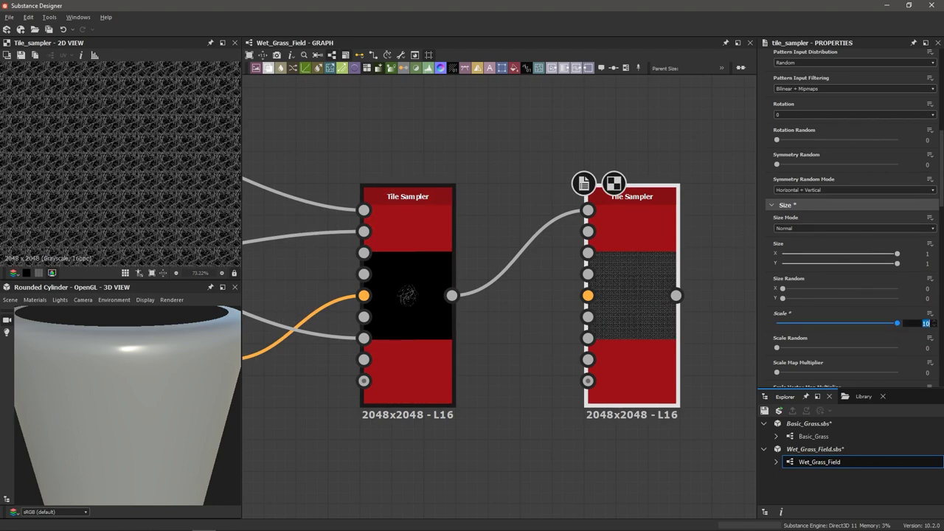
type("40")
key("Return")
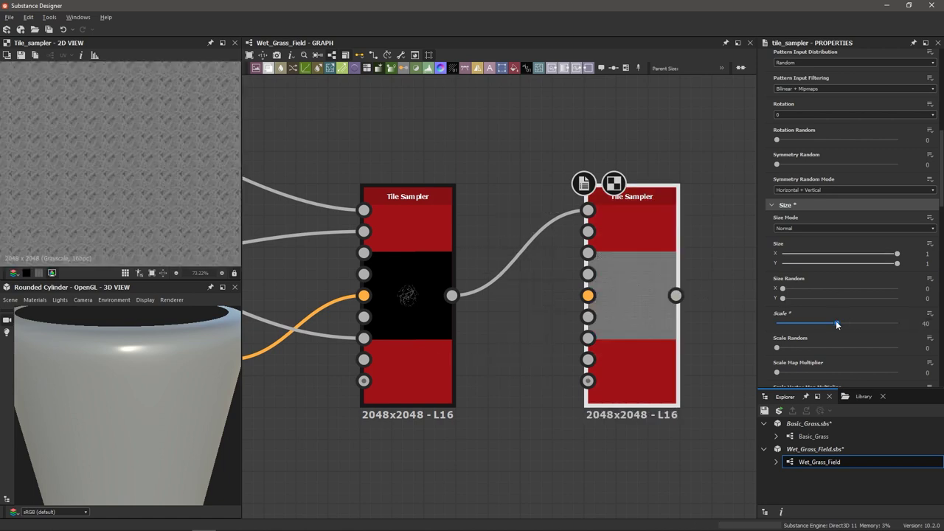
left_click_drag(836, 321, 834, 327)
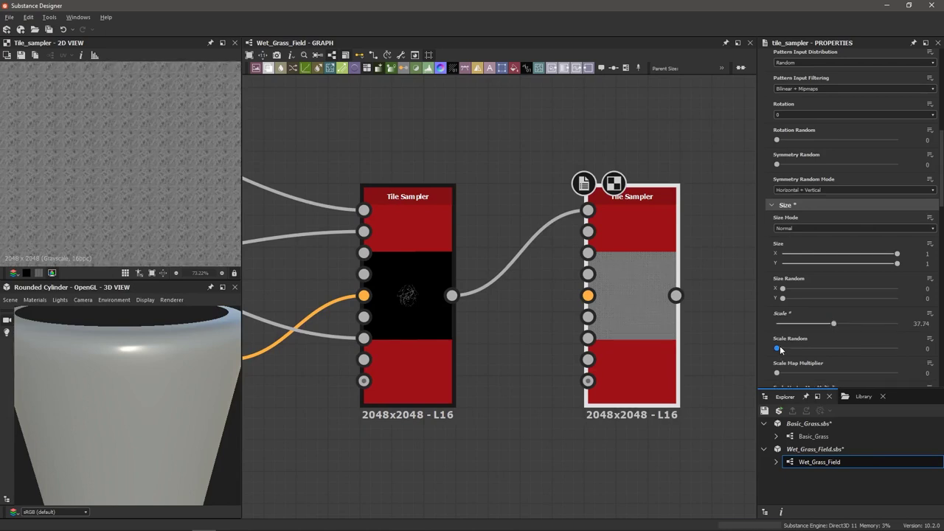
left_click_drag(777, 349, 873, 350)
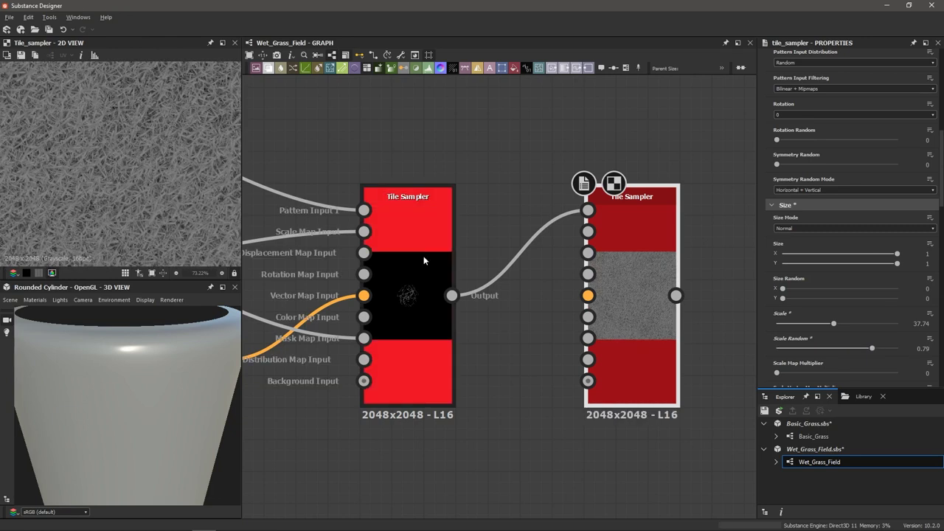
scroll(105, 156, "down", 2)
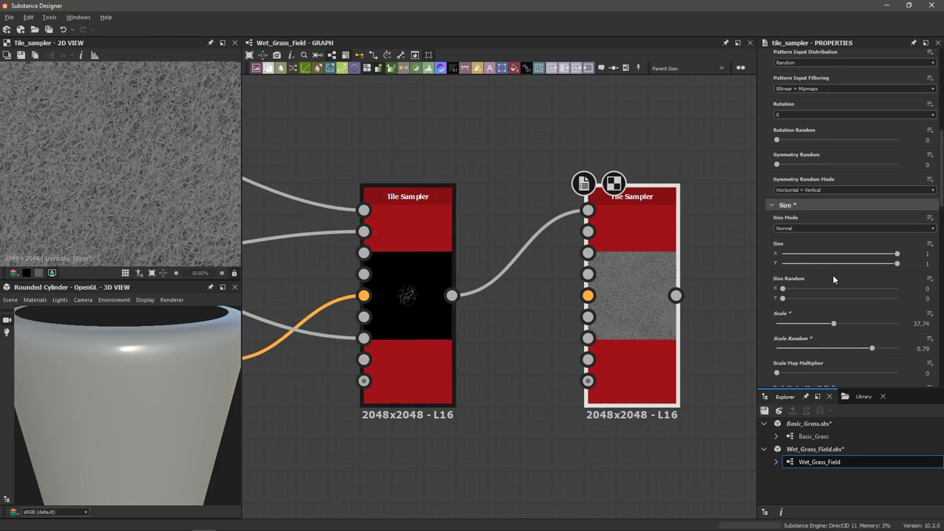
Step: Set the second Tile Sampler's Position Random to 10 and check the scattered grass in the 2D view
scroll(833, 275, "down", 5)
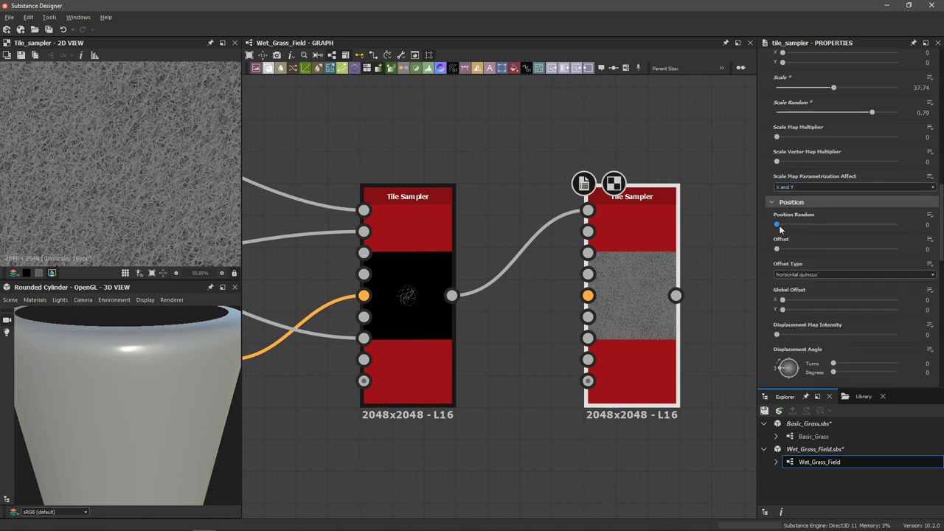
left_click_drag(779, 229, 899, 239)
scroll(110, 166, "down", 5)
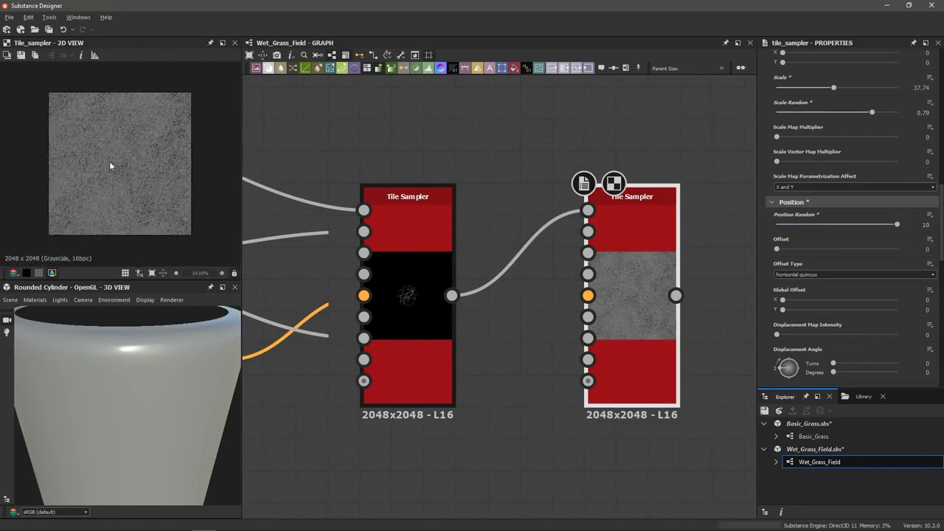
scroll(126, 170, "up", 2)
scroll(129, 180, "down", 2)
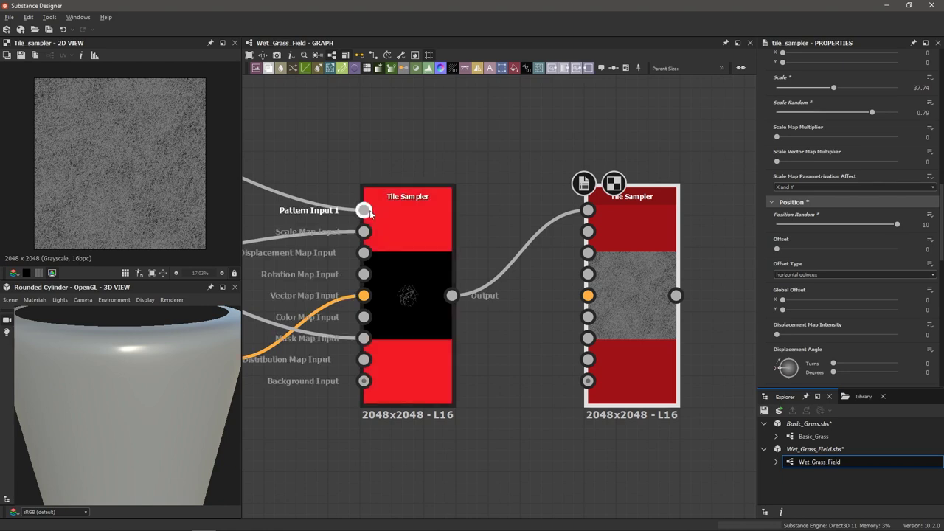
Step: Move the second Tile Sampler farther from the first and add a Perlin Noise node below the gap between them
left_click_drag(652, 256, 718, 260)
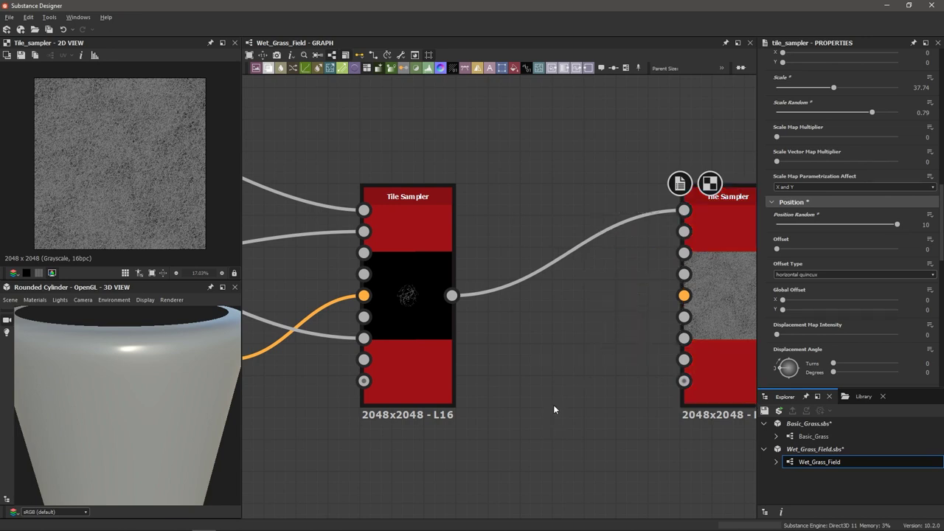
middle_click_drag(554, 406, 599, 298)
key("space")
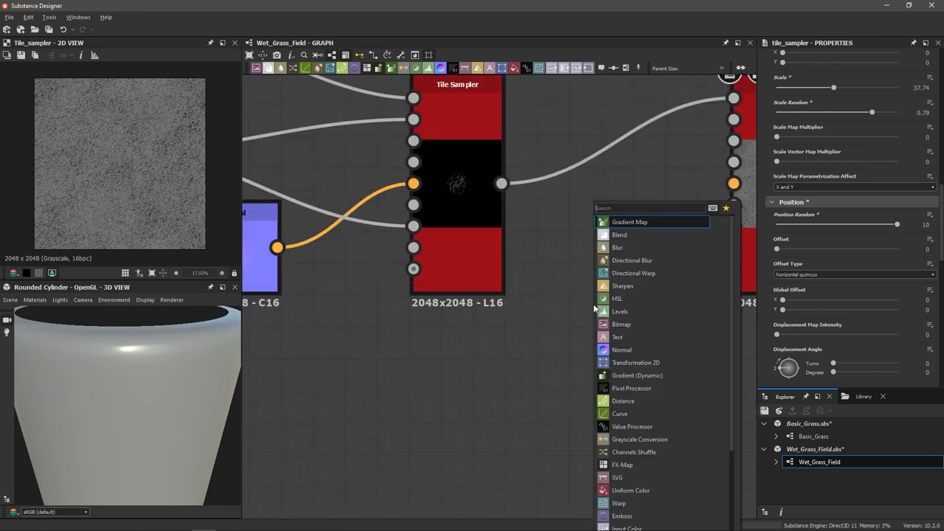
type("perlin")
key("Return")
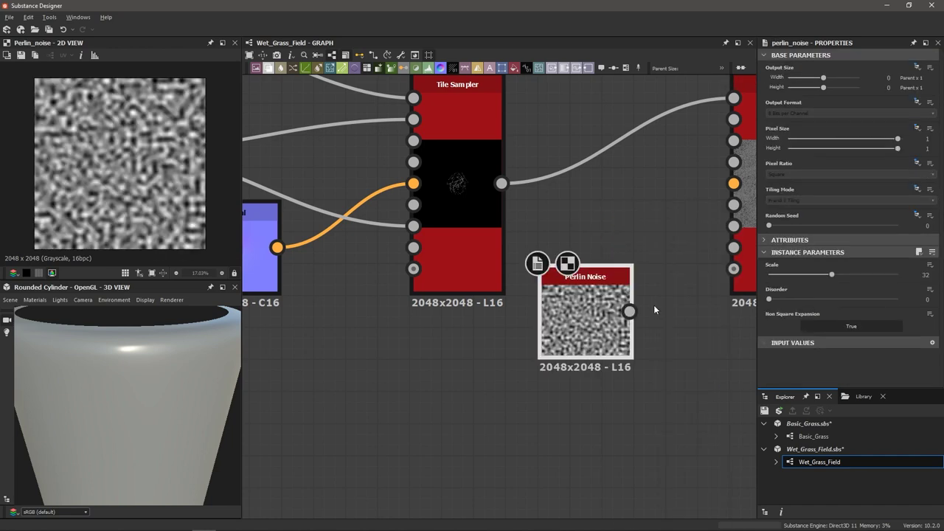
Step: Connect the Perlin Noise to the second Tile Sampler's Displacement Map Input and set the noise Scale to 3
scroll(686, 243, "down", 1)
middle_click_drag(686, 243, 646, 302)
left_click_drag(603, 358, 687, 215)
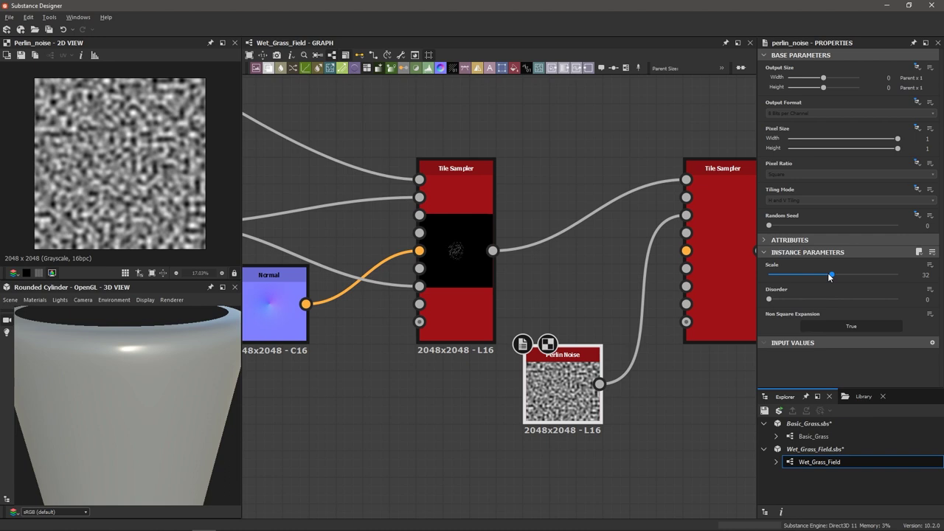
left_click_drag(837, 274, 773, 279)
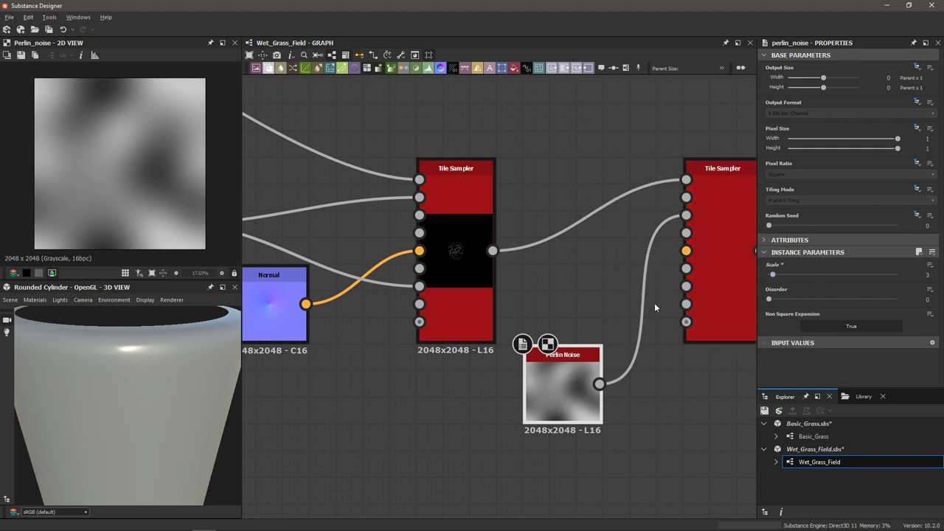
Step: Raise the second Tile Sampler's Displacement Map Intensity to 0.48 and compare the result with the Perlin Noise pattern
left_click(726, 228)
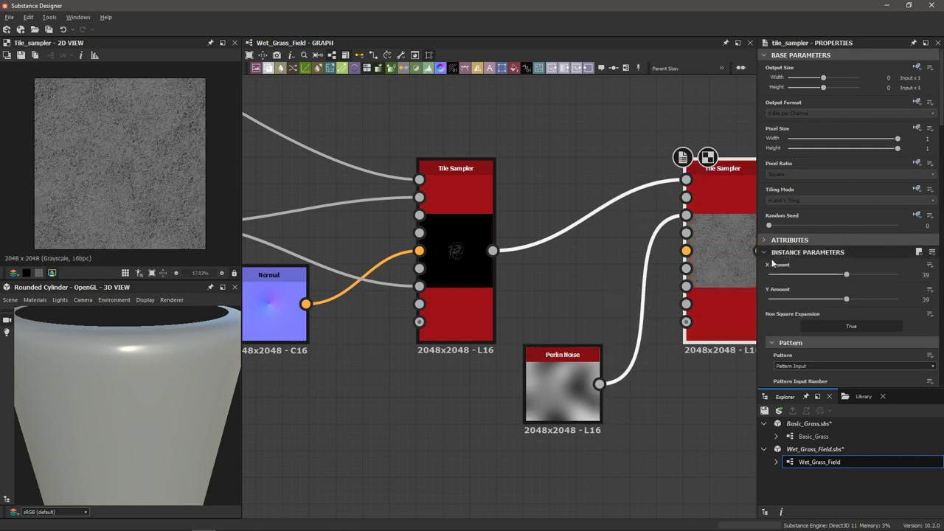
scroll(785, 311, "down", 10)
scroll(786, 316, "down", 8)
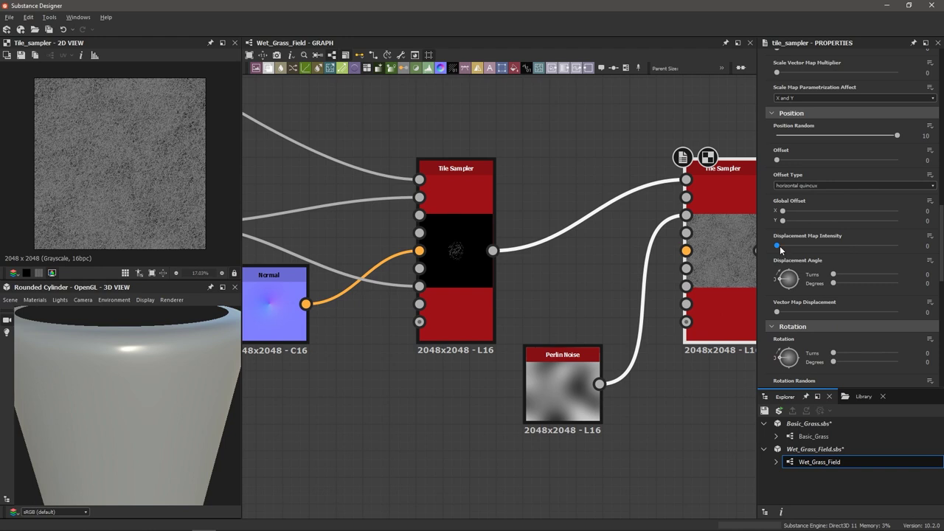
left_click_drag(780, 245, 828, 244)
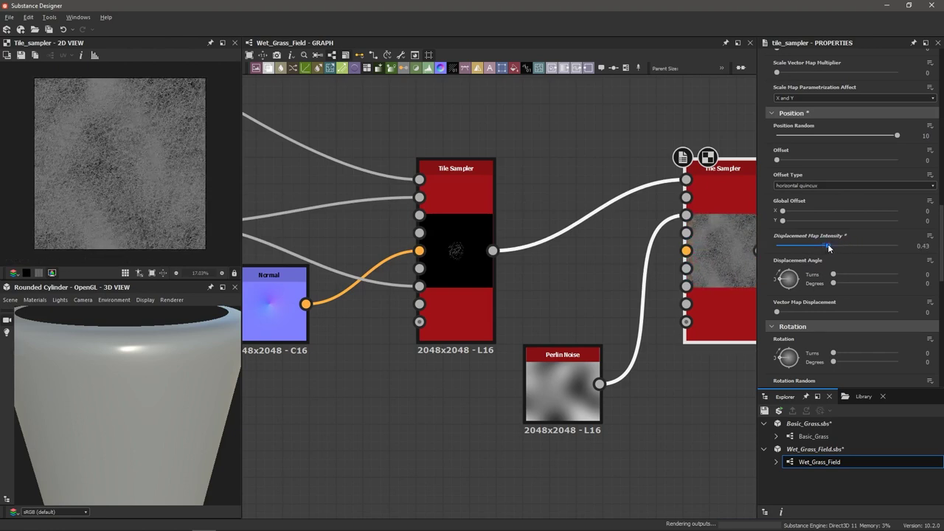
double_click(561, 384)
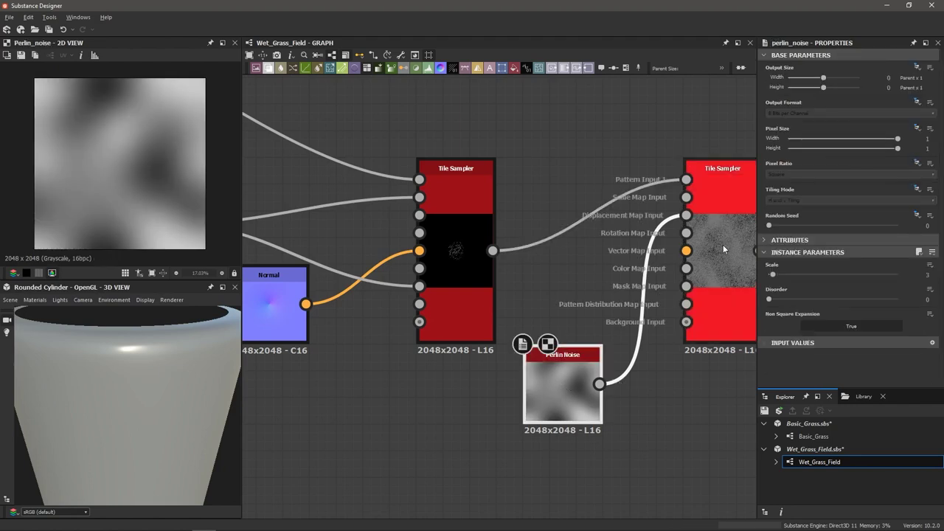
double_click(723, 244)
Step: Rotate the second Tile Sampler's Displacement Angle, set its Displacement Map Intensity to 0.23, and check the grass in the 2D view
scroll(769, 282, "down", 5)
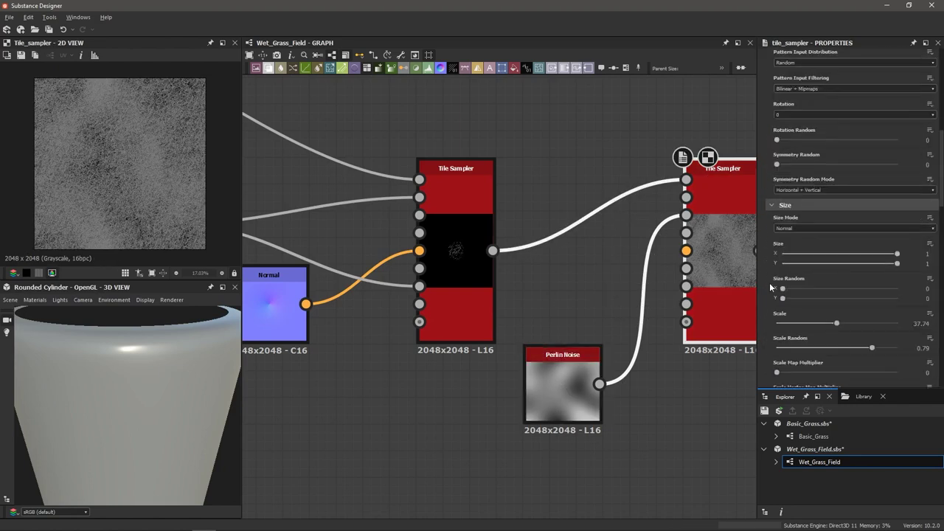
scroll(770, 282, "down", 5)
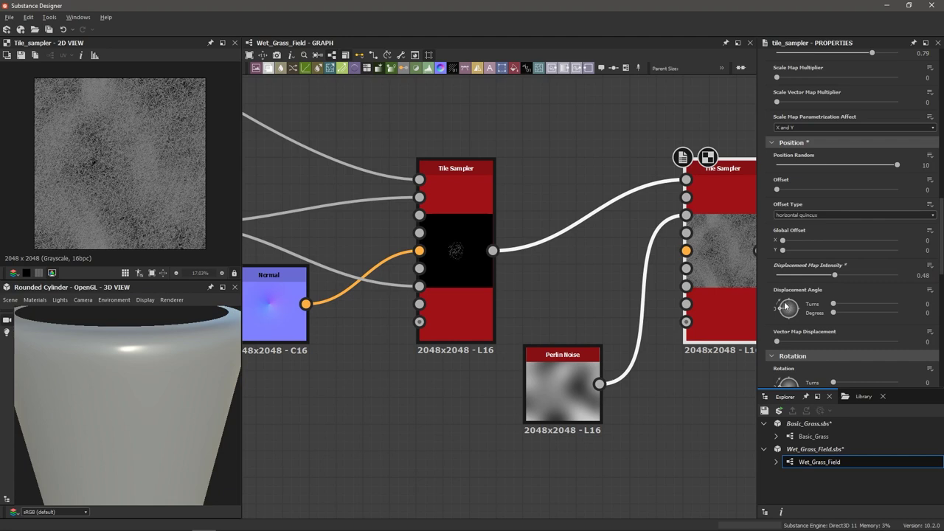
mouse_move(781, 313)
left_mouse_down()
mouse_move(771, 297)
mouse_move(770, 308)
left_mouse_up()
left_click_drag(833, 274, 804, 276)
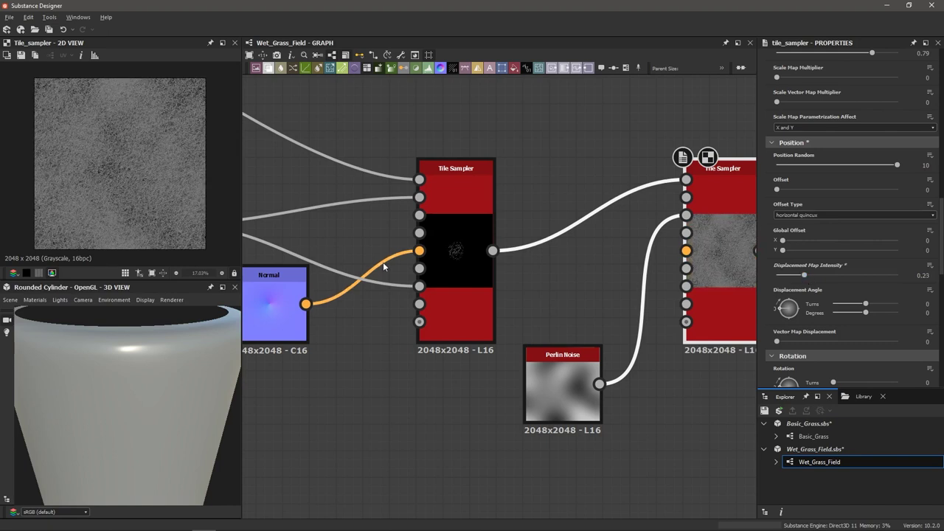
scroll(96, 198, "up", 3)
scroll(96, 198, "down", 4)
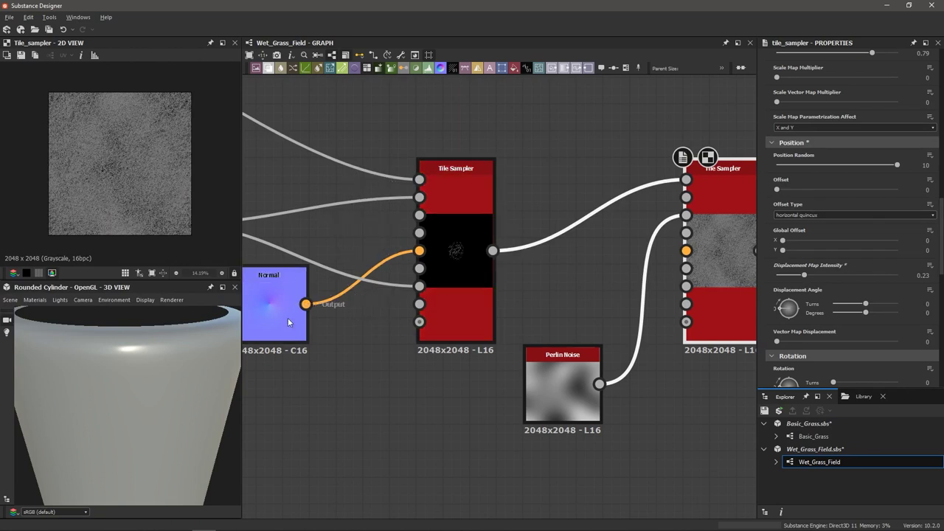
Step: Connect the second Tile Sampler's output to the first input of the Blend node that feeds the material outputs
scroll(531, 169, "down", 1)
scroll(649, 161, "down", 3)
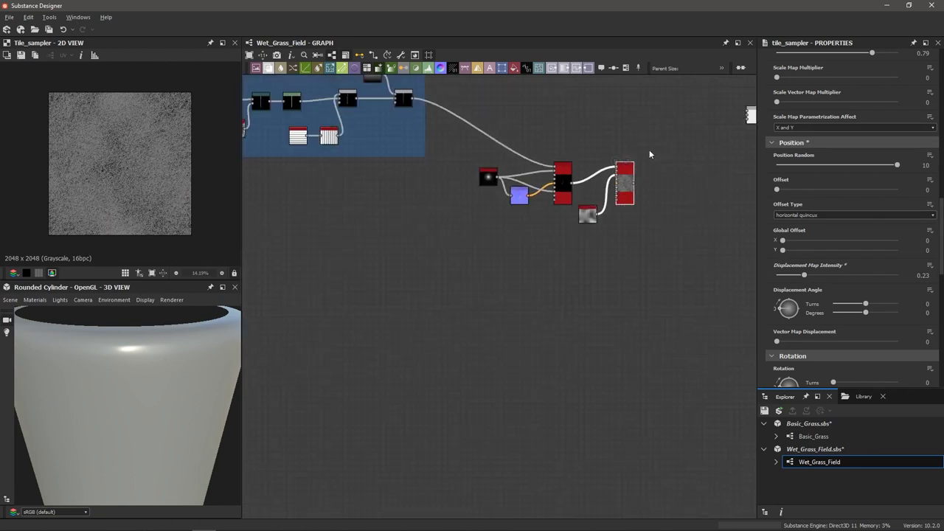
scroll(574, 193, "up", 3)
middle_click_drag(576, 193, 489, 202)
scroll(580, 209, "down", 2)
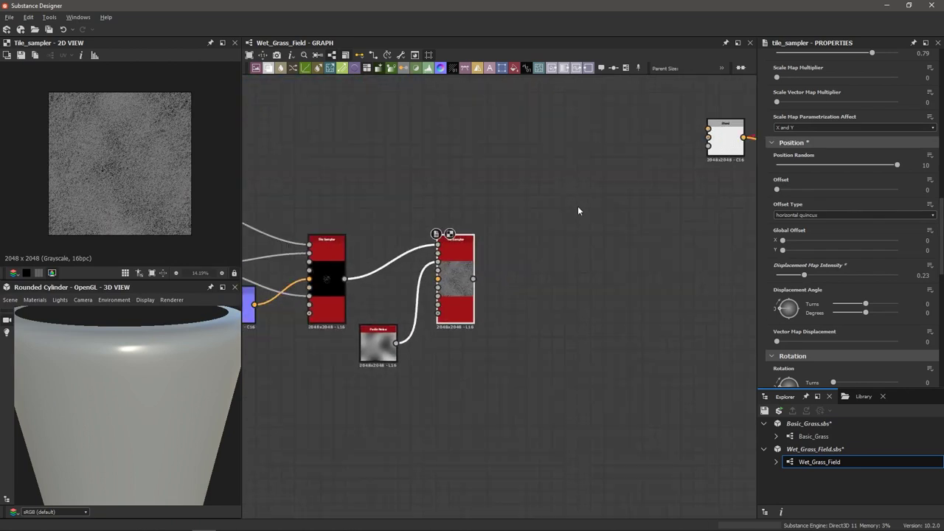
scroll(394, 323, "down", 2)
left_click_drag(394, 326, 557, 222)
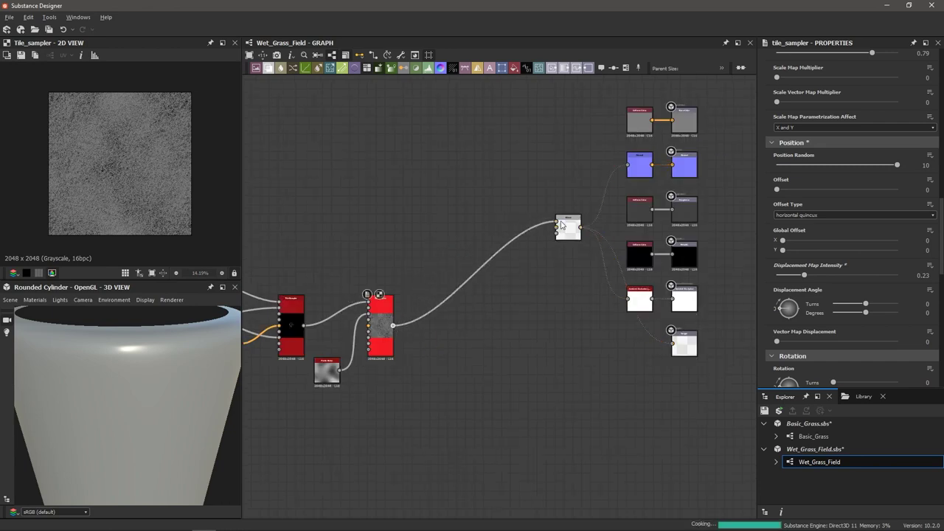
scroll(166, 378, "up", 3)
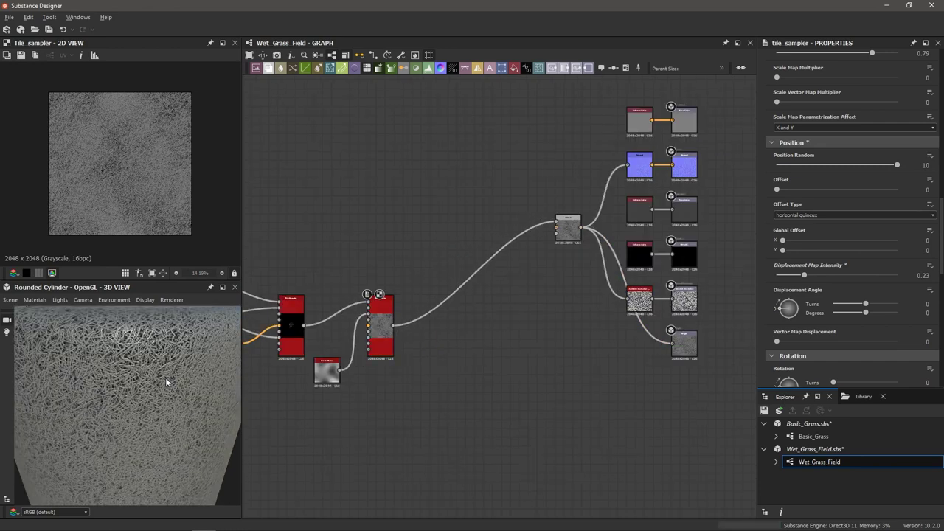
Step: Set the default 3D material's height Scale to 2.7 and inspect the displaced grass on the rounded cylinder
left_click(34, 300)
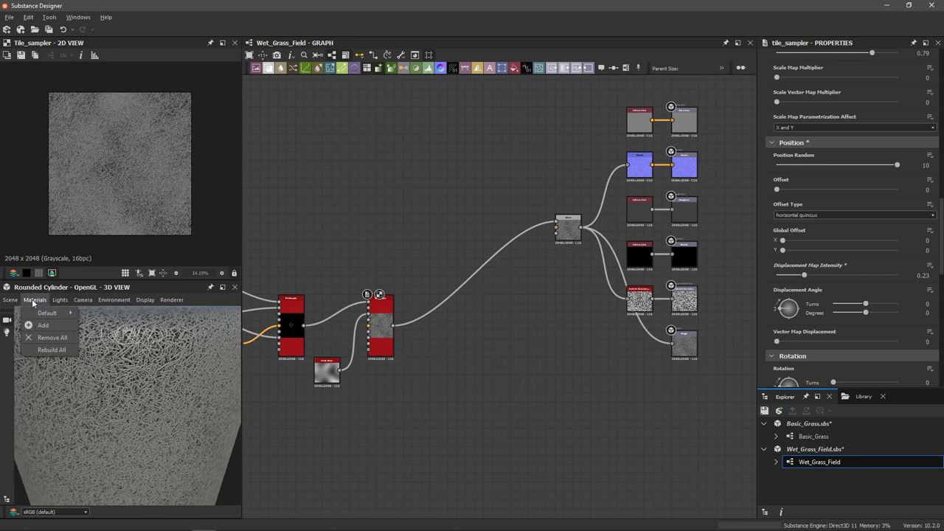
mouse_move(44, 313)
left_click(98, 315)
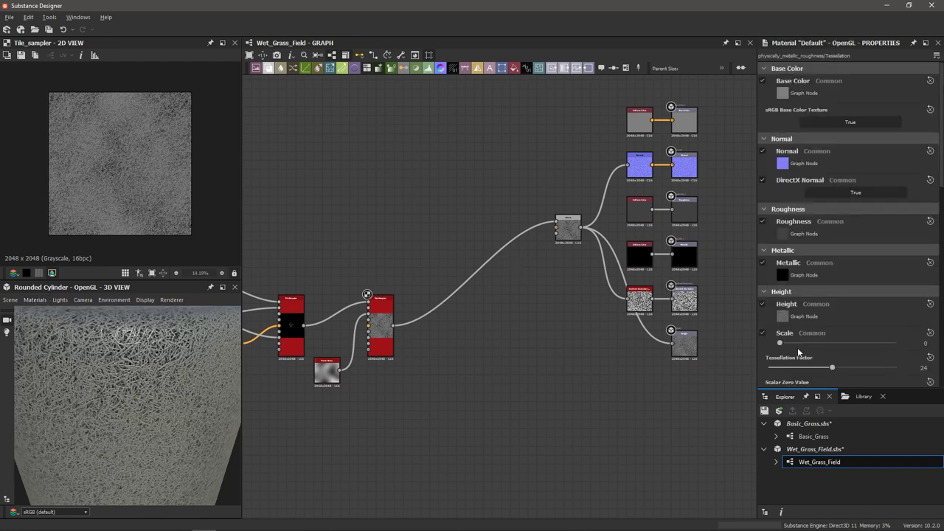
left_click_drag(781, 344, 811, 344)
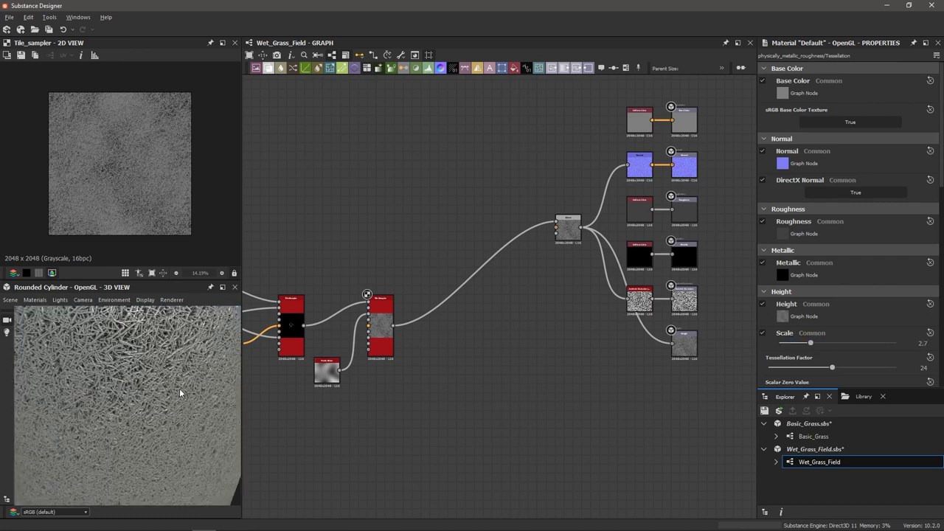
scroll(185, 364, "down", 5)
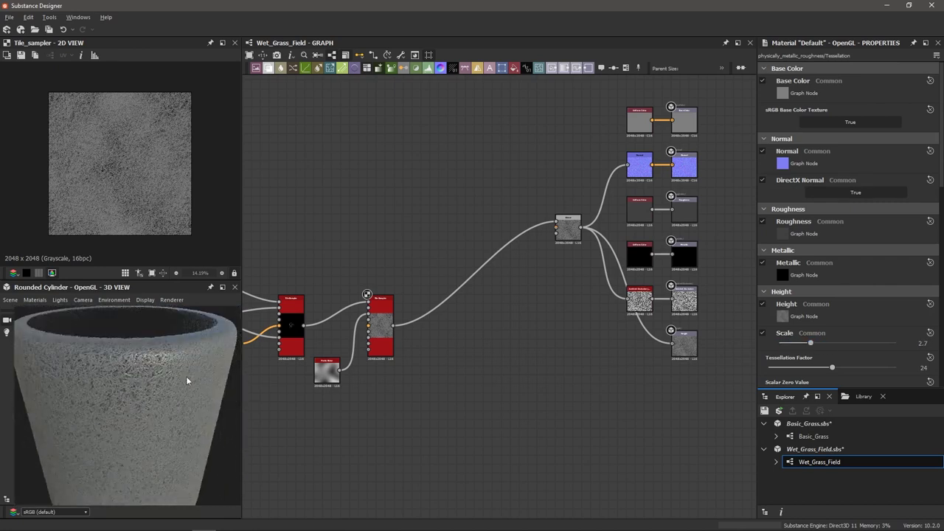
left_click_drag(170, 378, 188, 377, "shift")
Step: Set the Uniform Color feeding the Roughness output to 0.71 and inspect the duller surface in the 3D view
scroll(648, 215, "up", 2)
left_click(641, 215)
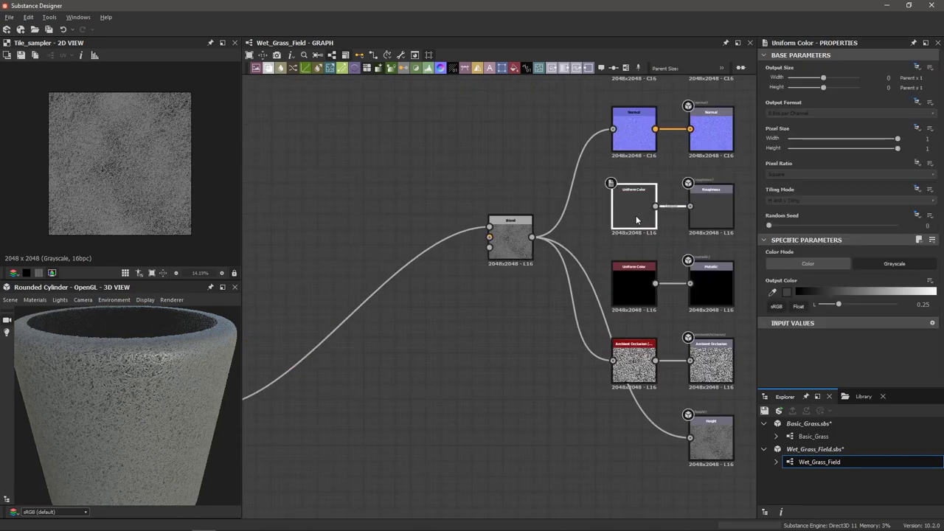
double_click(637, 219)
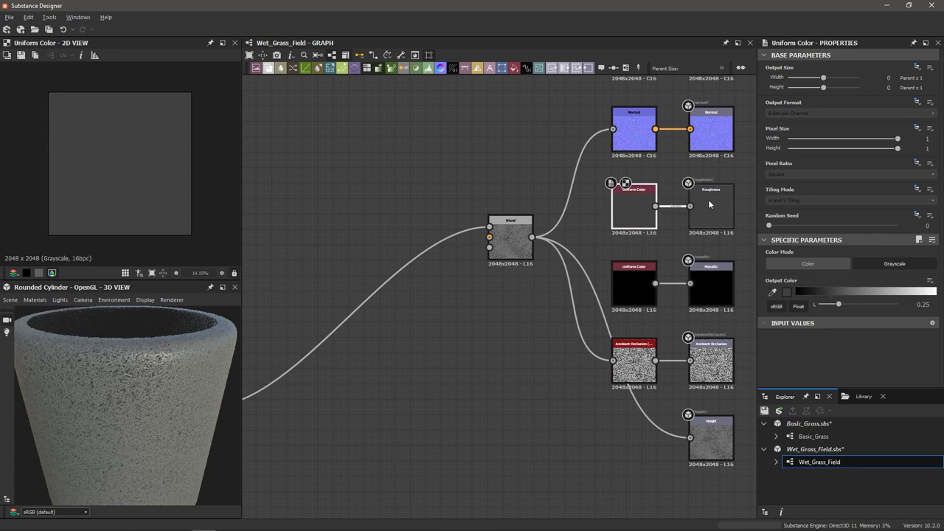
left_click_drag(839, 304, 875, 308)
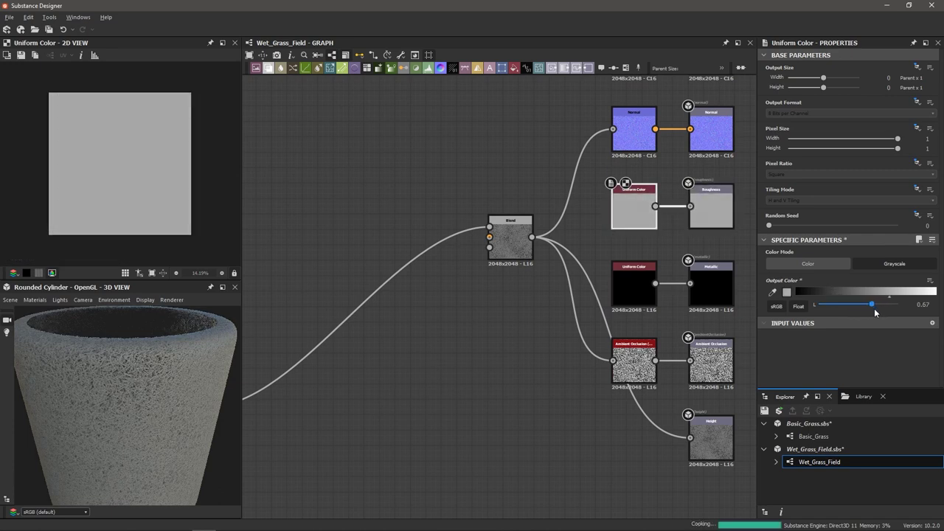
scroll(160, 369, "up", 5)
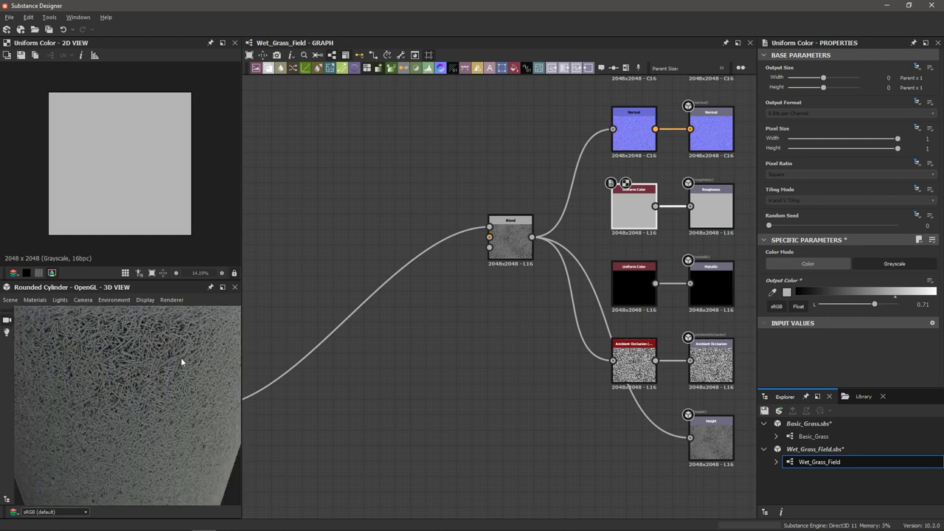
scroll(180, 358, "down", 5)
scroll(154, 372, "up", 5)
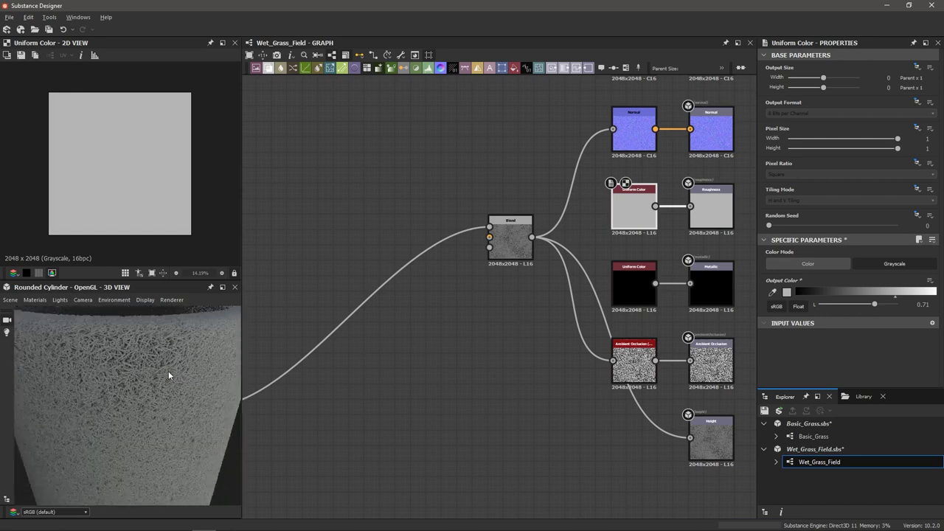
Step: Enclose both Tile Samplers, the Perlin Noise, the Normal node and the shape node feeding them in a new frame
scroll(649, 420, "down", 3)
middle_click_drag(514, 420, 565, 419)
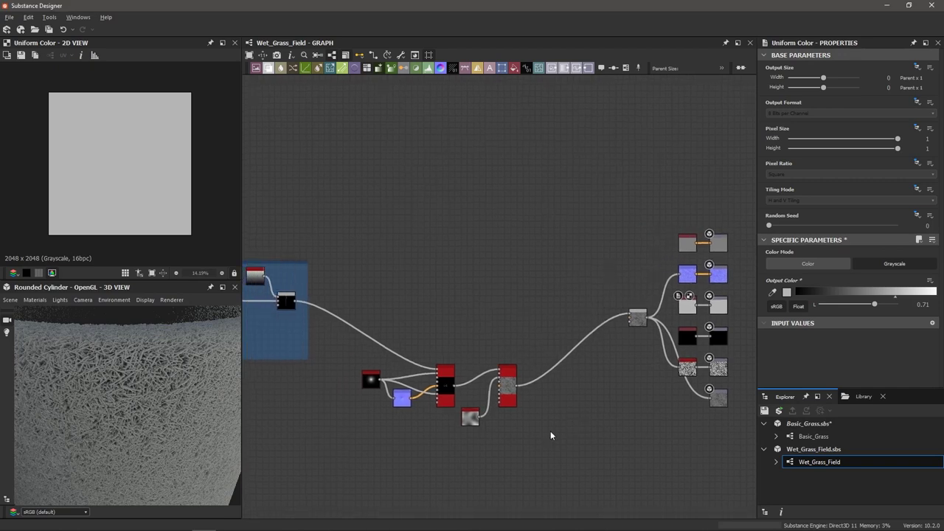
scroll(499, 441, "up", 2)
scroll(505, 445, "down", 2)
middle_click_drag(510, 450, 544, 434)
scroll(544, 434, "up", 1)
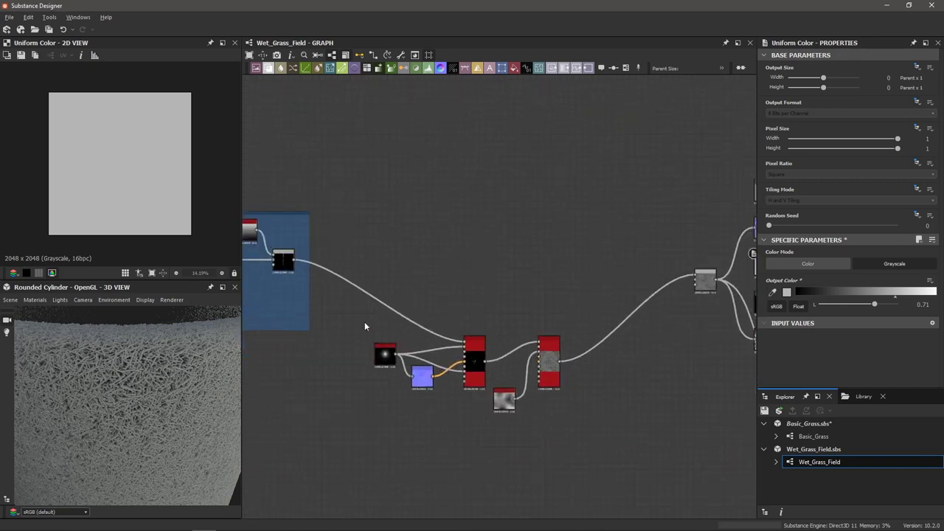
left_click_drag(350, 312, 595, 444)
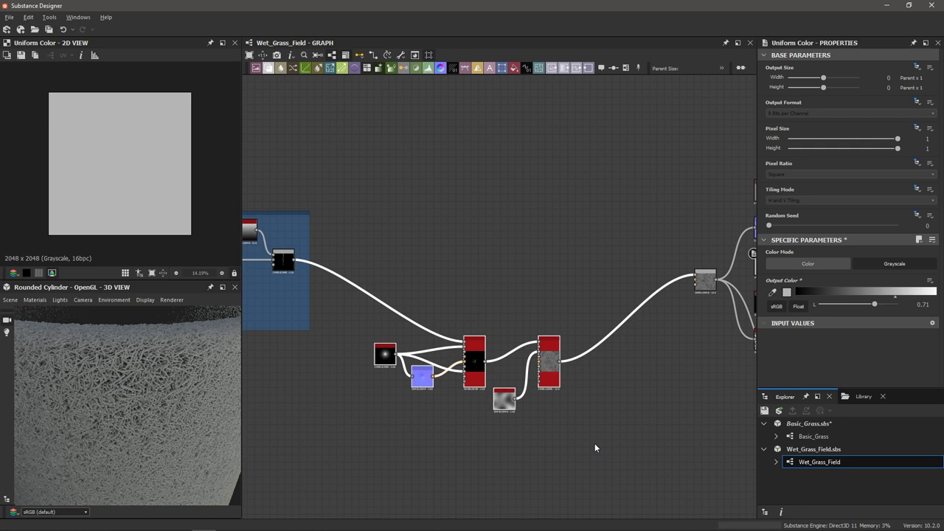
key("space")
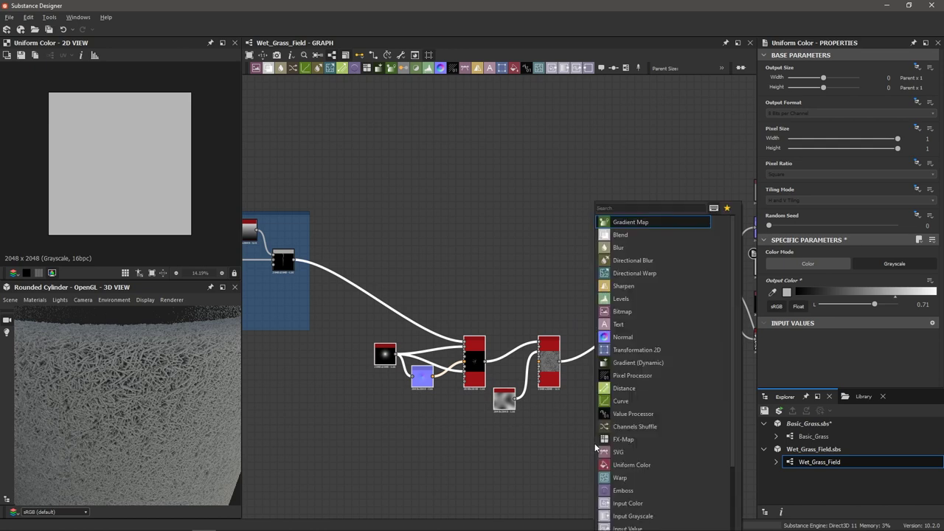
type("frame")
key("Return")
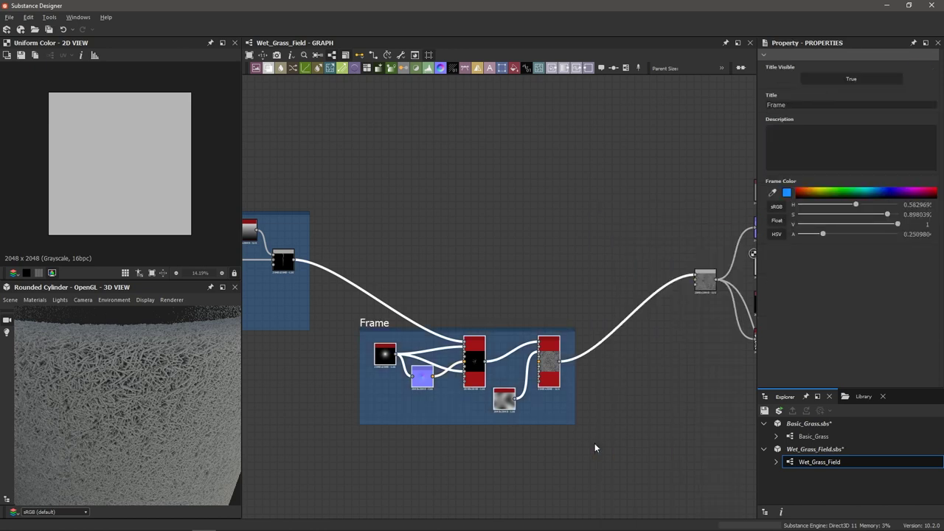
Step: Title the new frame "Tile Grass"
double_click(796, 107)
type("Tile Grass")
key("Return")
Step: Move the Tile Grass frame closer to the Blade of Grass Shape frame and shift both farther from the Blend node
left_click_drag(378, 326, 318, 347)
scroll(298, 190, "down", 3)
scroll(448, 209, "up", 1)
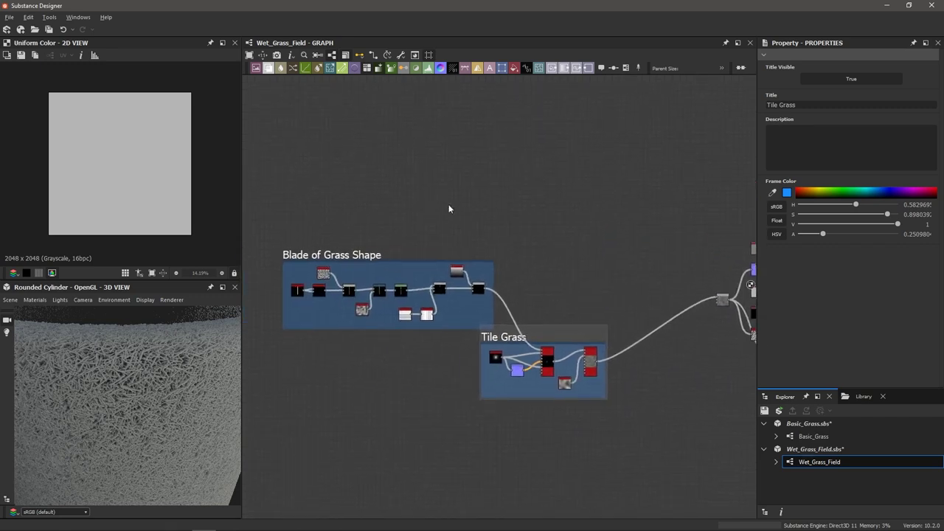
left_click_drag(280, 195, 567, 387)
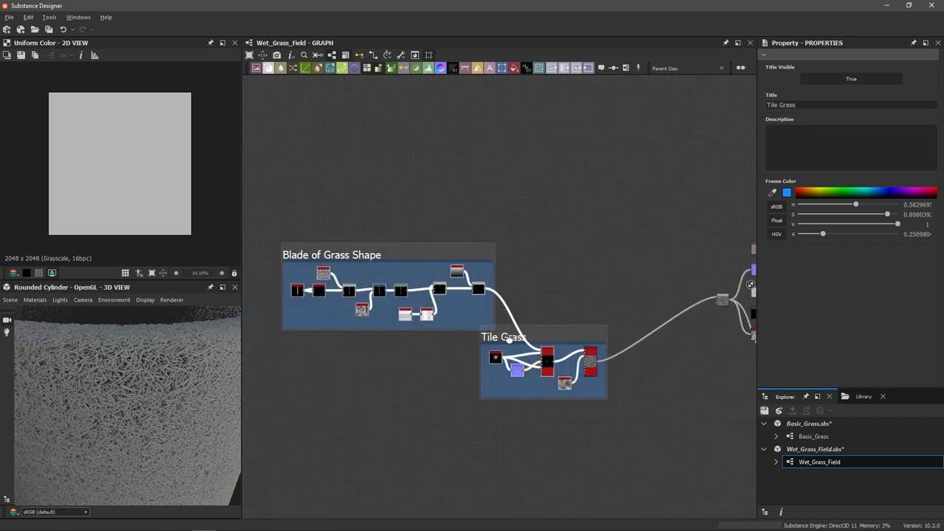
left_click_drag(508, 338, 369, 334)
left_click(523, 304)
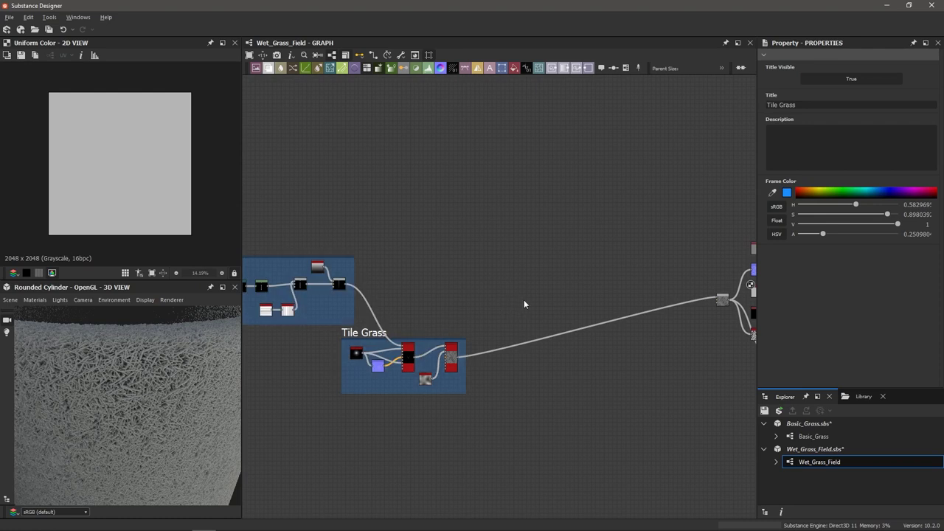
Step: Search the node list for "cur" to add a node between the Tile Grass frame and the Blend node
scroll(561, 314, "up", 2)
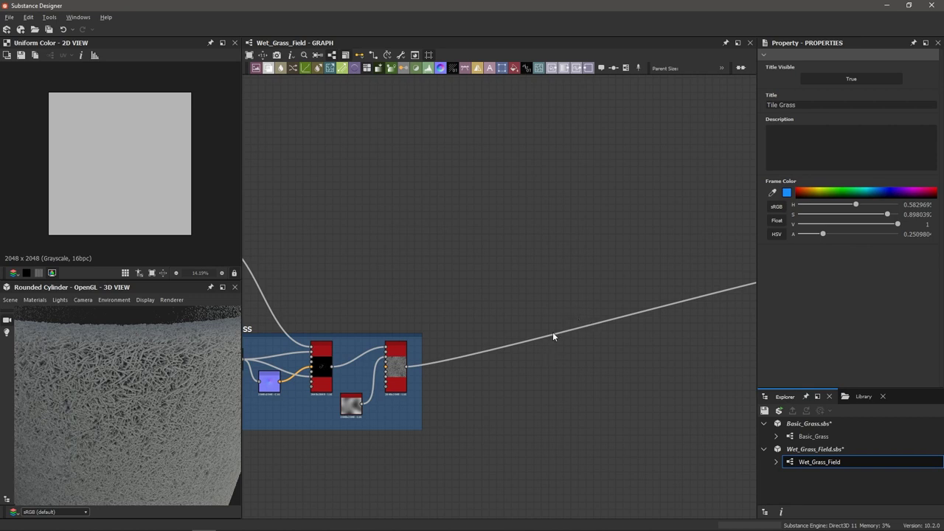
key("space")
type("cur")
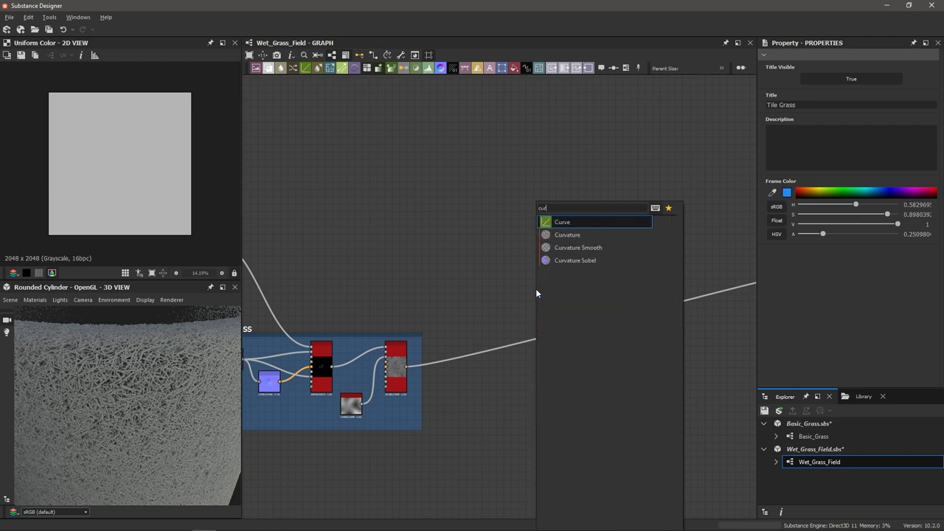
Step: Add a Curvature node and a Curvature Smooth node in the empty graph area beyond the Tile Grass frame
key("Down")
key("Return")
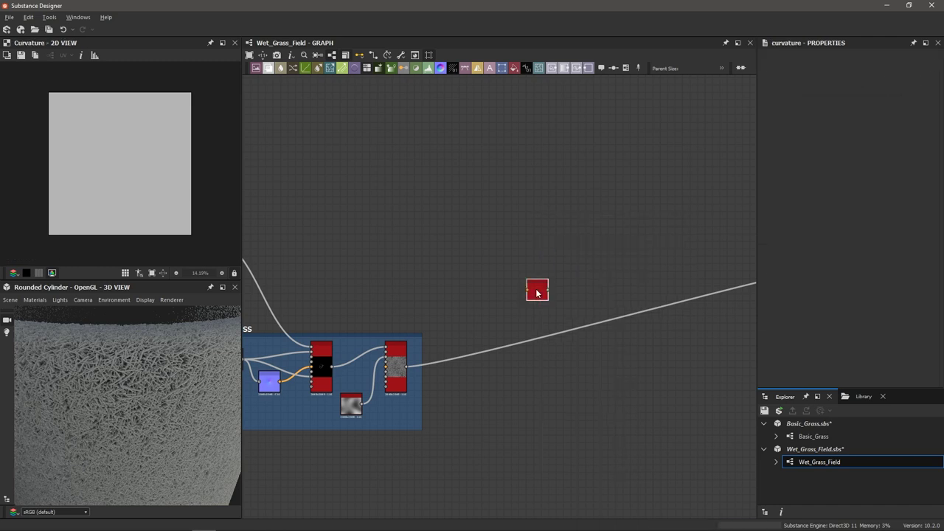
scroll(562, 299, "up", 2)
key("space")
type("cur")
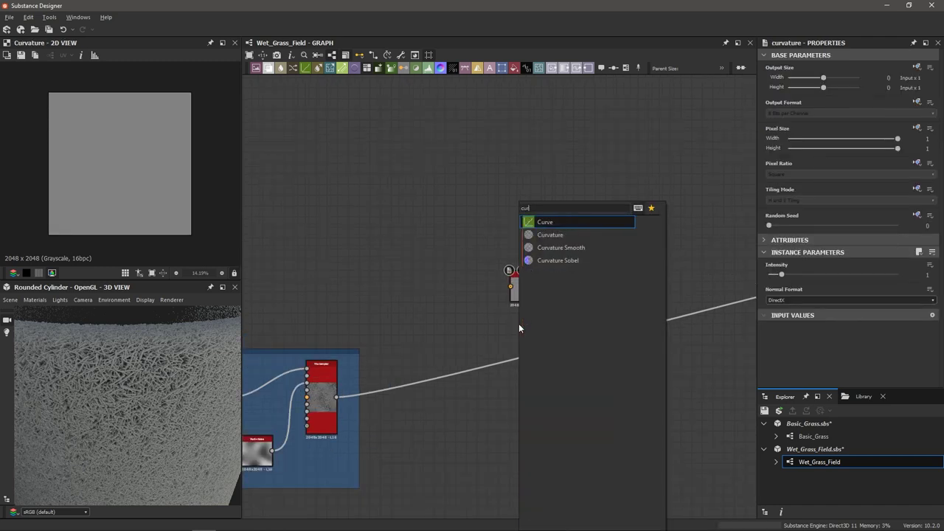
key("Down")
key("Down")
key("Return")
Step: Add a Curvature Sobel node below the Curvature Smooth node
key("space")
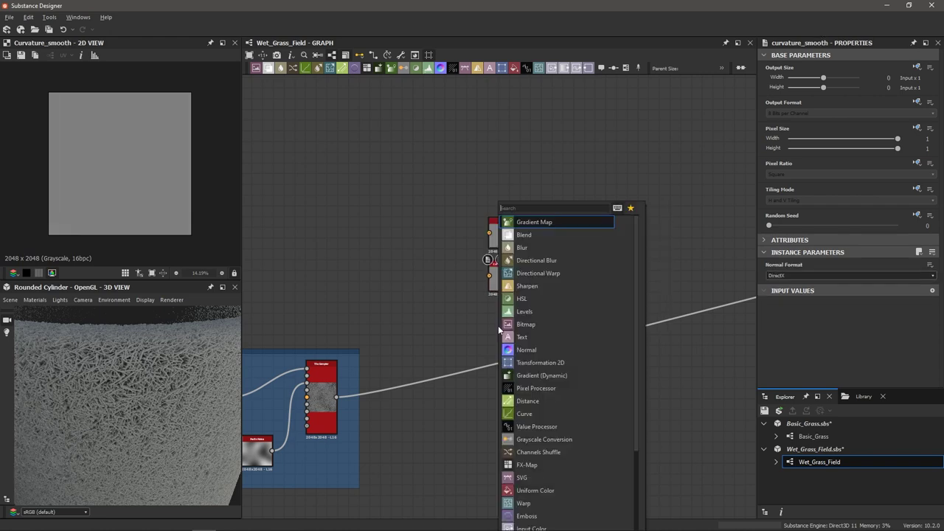
type("curv")
key("Down")
key("Down")
key("Down")
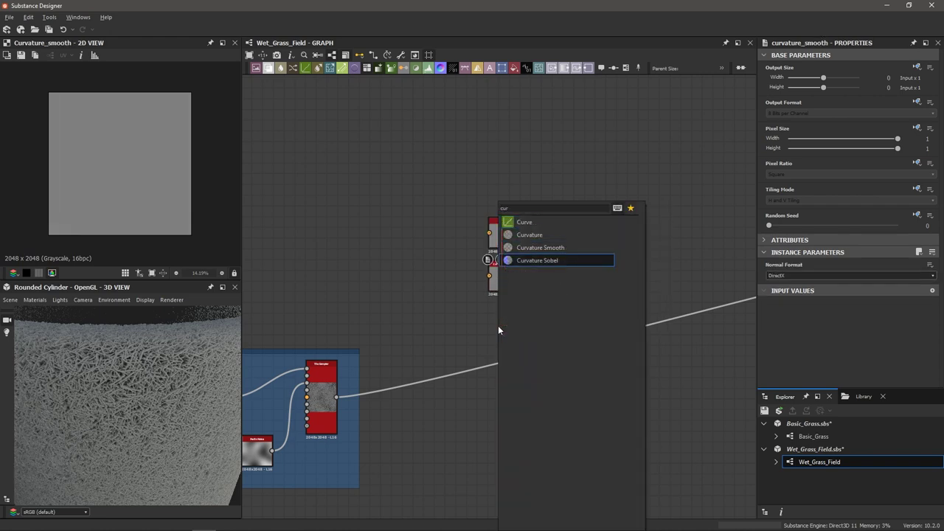
key("Return")
scroll(509, 328, "up", 2)
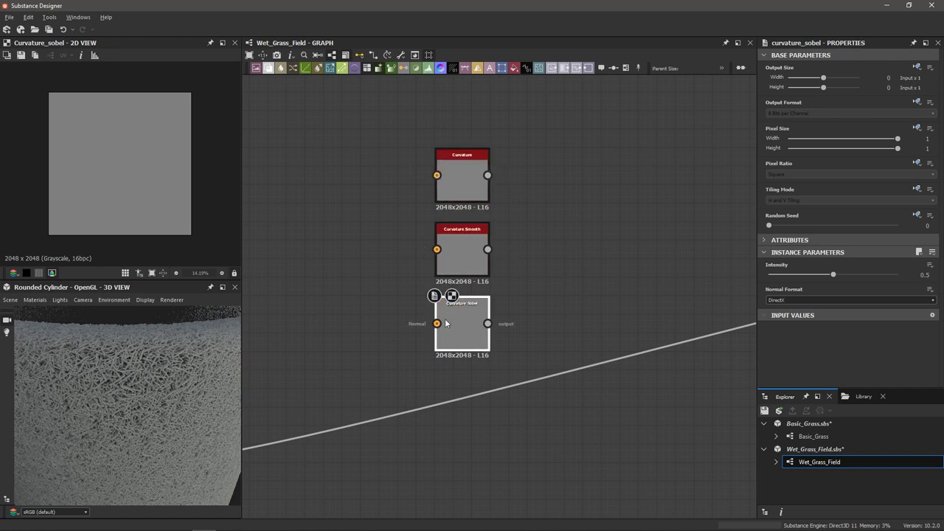
Step: Add a Normal node ahead of the curvature nodes and feed it from the Tile Sampler output of the Tile Grass frame
scroll(366, 275, "down", 3)
middle_click_drag(366, 275, 385, 260)
key("space")
type("normal")
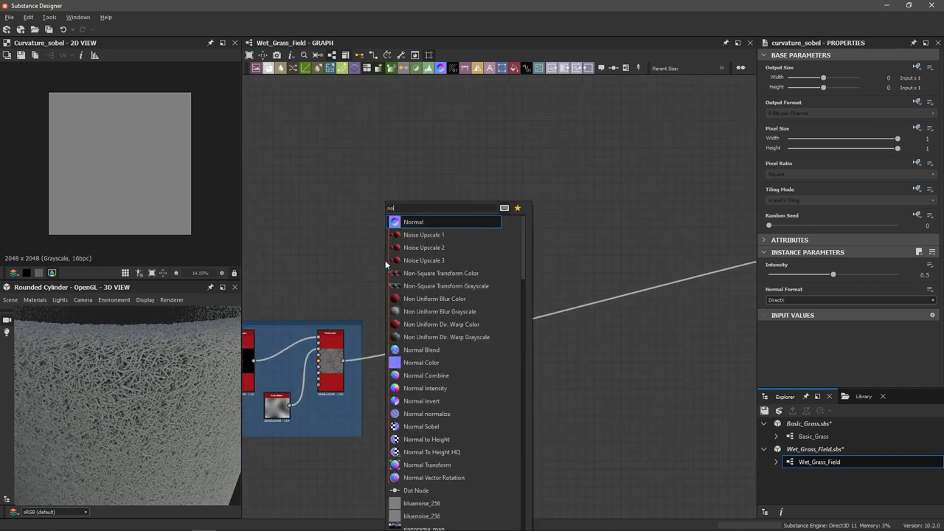
key("Return")
left_click_drag(385, 260, 403, 260)
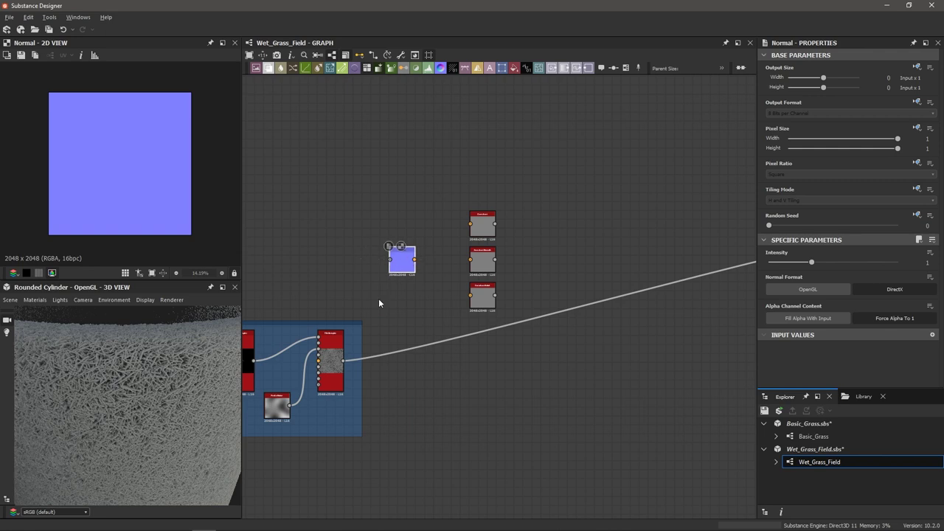
scroll(369, 311, "up", 2)
left_click_drag(334, 382, 398, 238)
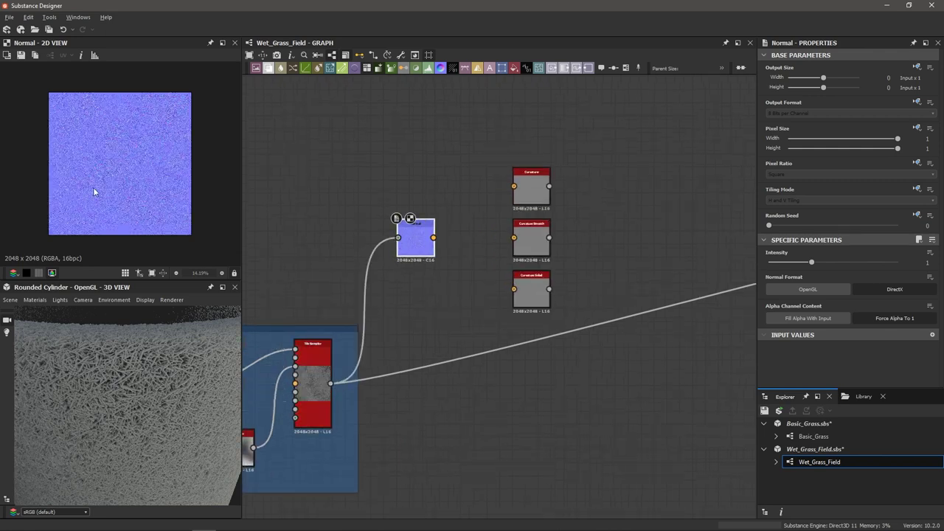
scroll(95, 192, "up", 3)
scroll(146, 179, "up", 2)
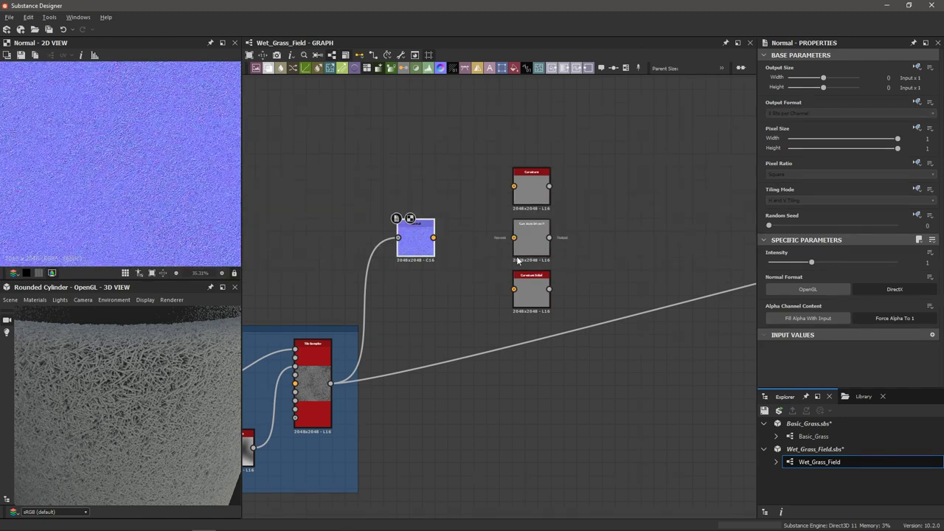
Step: Connect the Normal node's output to the Curvature, Curvature Smooth and Curvature Sobel nodes, previewing each one
scroll(583, 173, "up", 2)
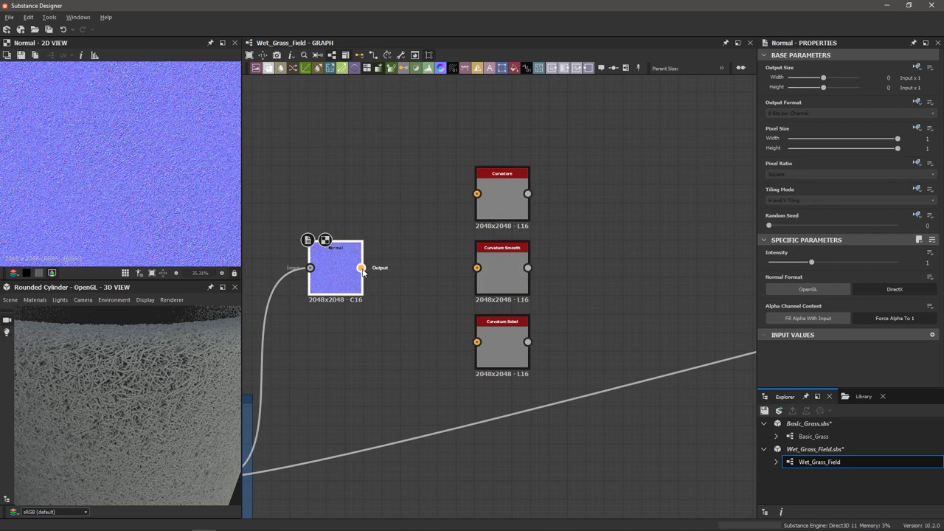
left_click_drag(361, 268, 492, 192)
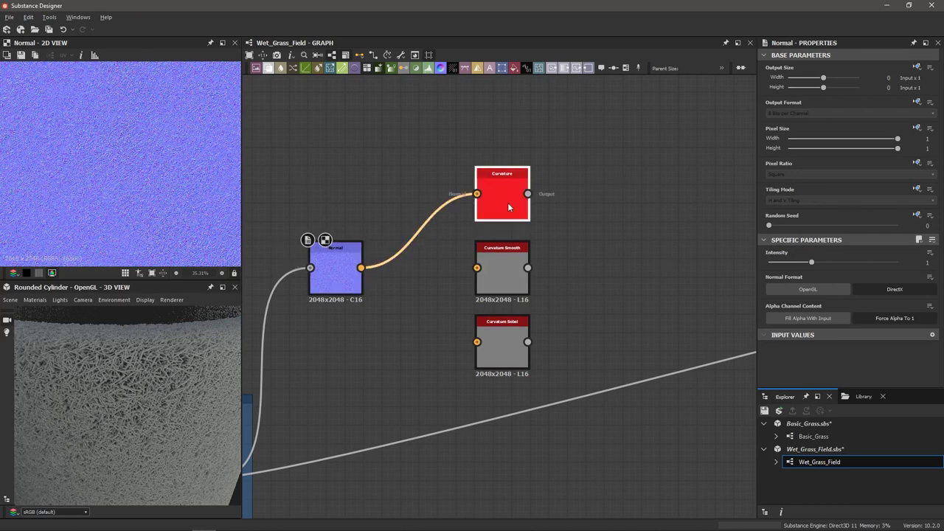
double_click(508, 202)
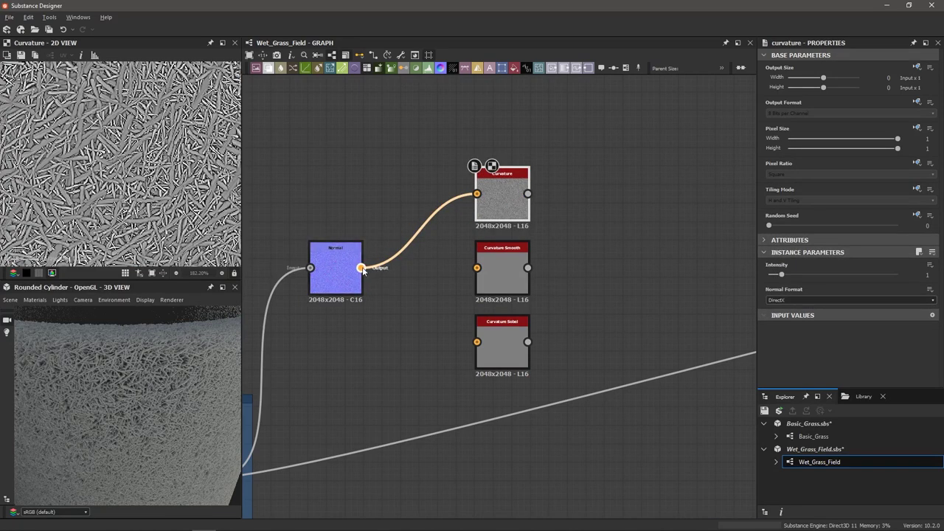
left_click_drag(361, 268, 486, 269)
double_click(494, 269)
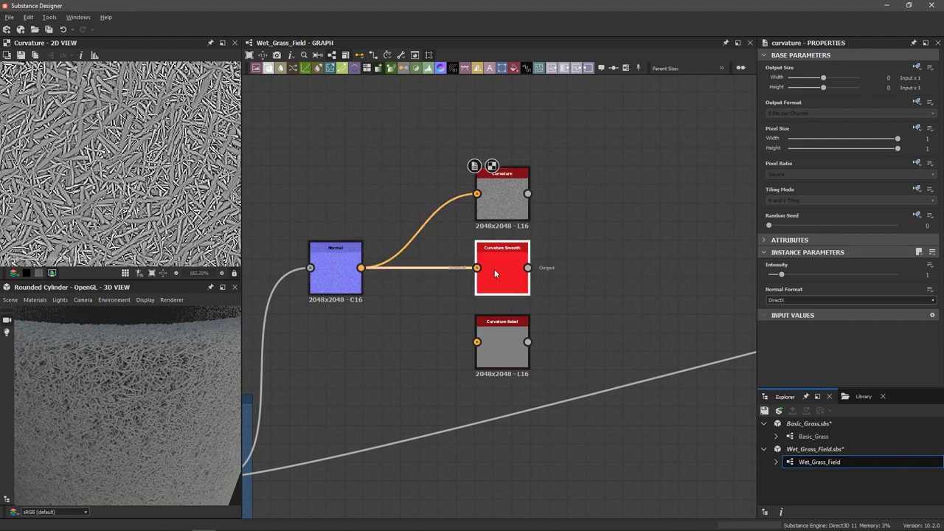
left_click_drag(361, 268, 477, 342)
double_click(509, 339)
Step: Compare the 2D previews of the Curvature Smooth, Curvature and Curvature Sobel nodes, examining how each renders the grass blades
double_click(502, 273)
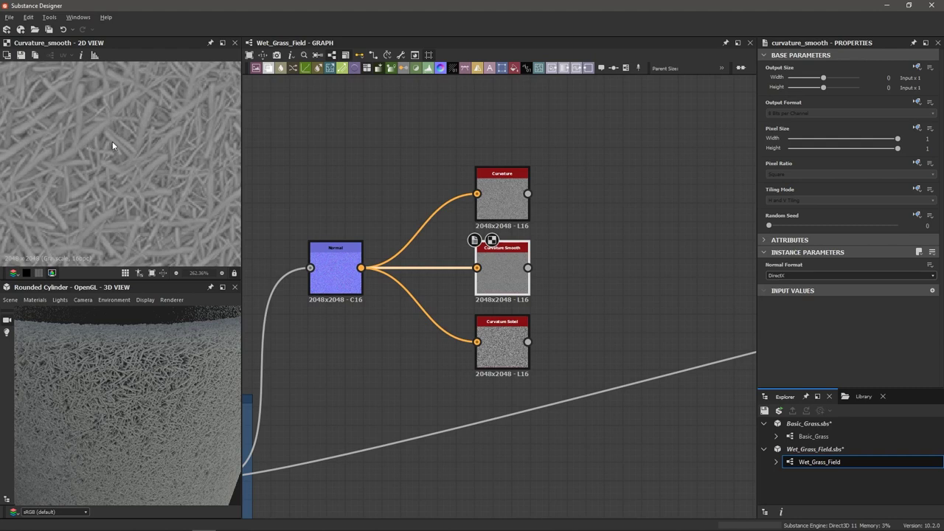
double_click(511, 198)
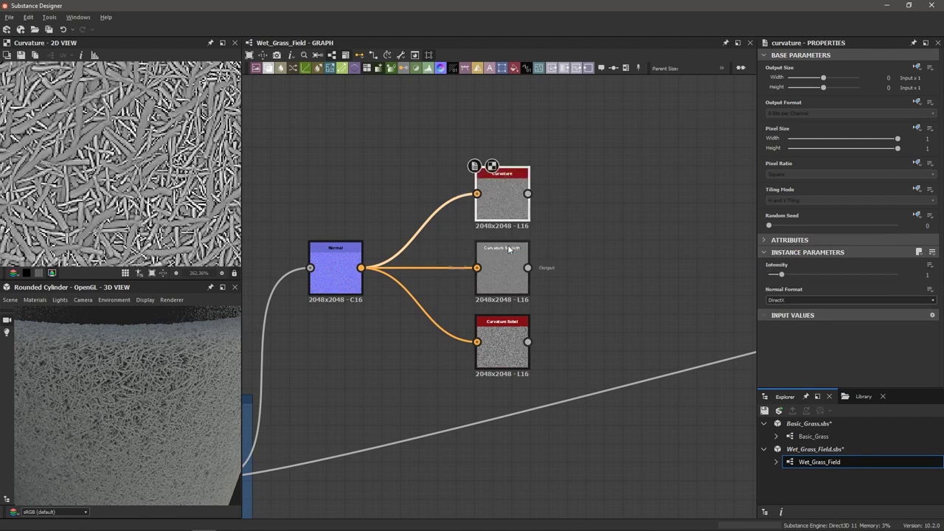
double_click(499, 354)
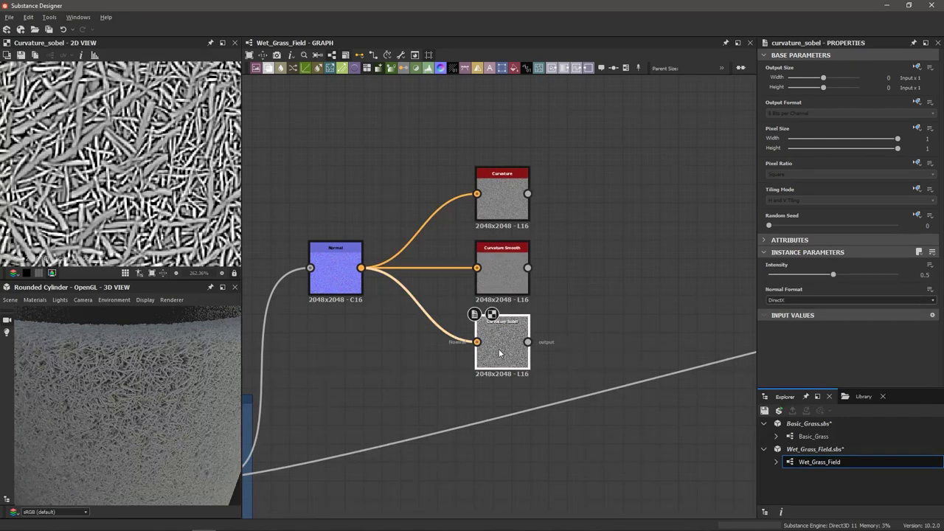
double_click(505, 190)
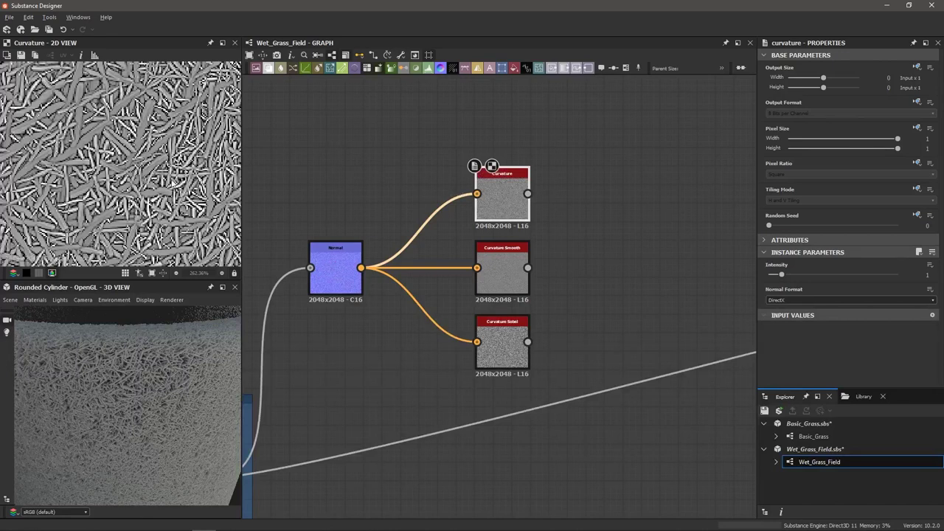
scroll(156, 179, "up", 1)
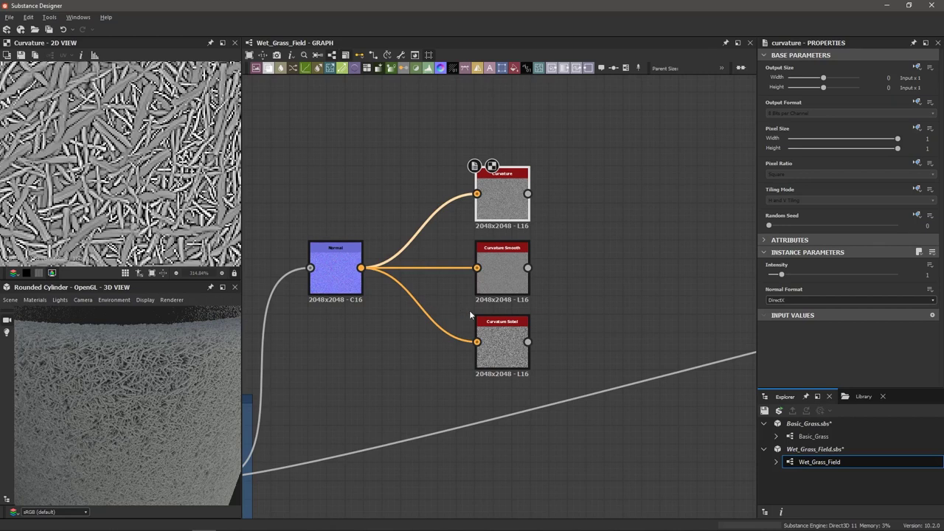
double_click(502, 347)
scroll(109, 198, "down", 1)
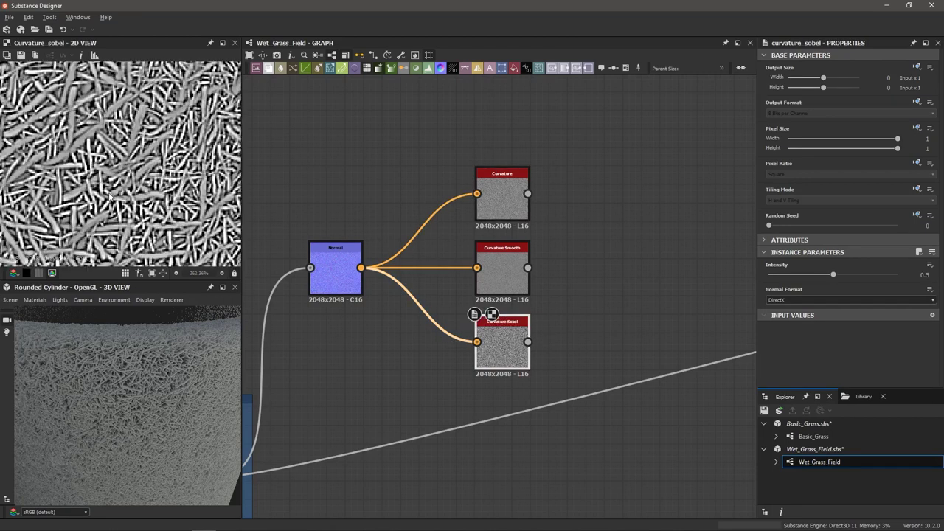
scroll(170, 199, "down", 1)
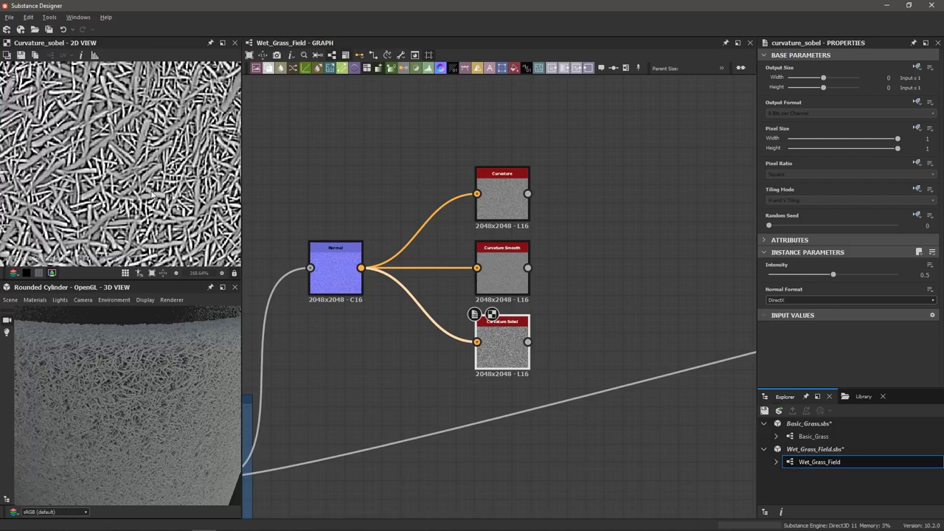
scroll(152, 195, "down", 1)
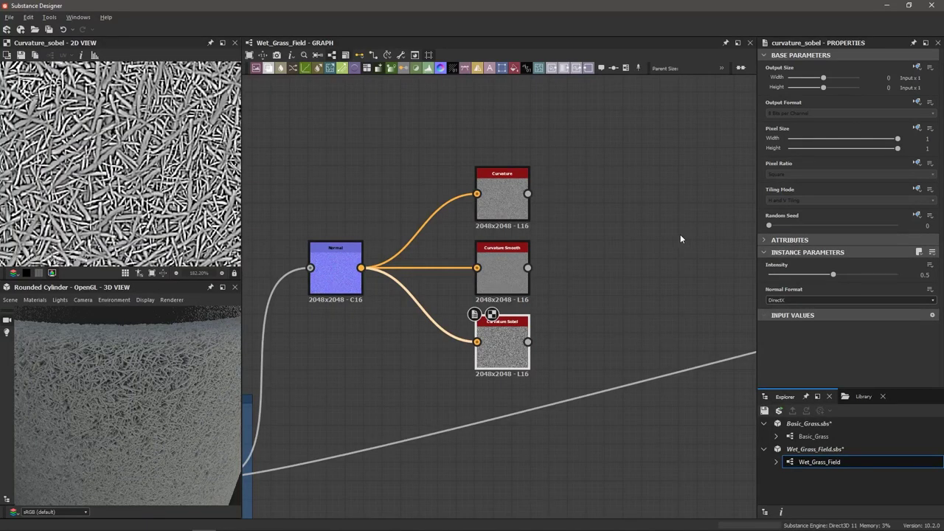
Step: Delete the Curvature, Curvature Smooth and Curvature Sobel nodes together
scroll(672, 234, "down", 2)
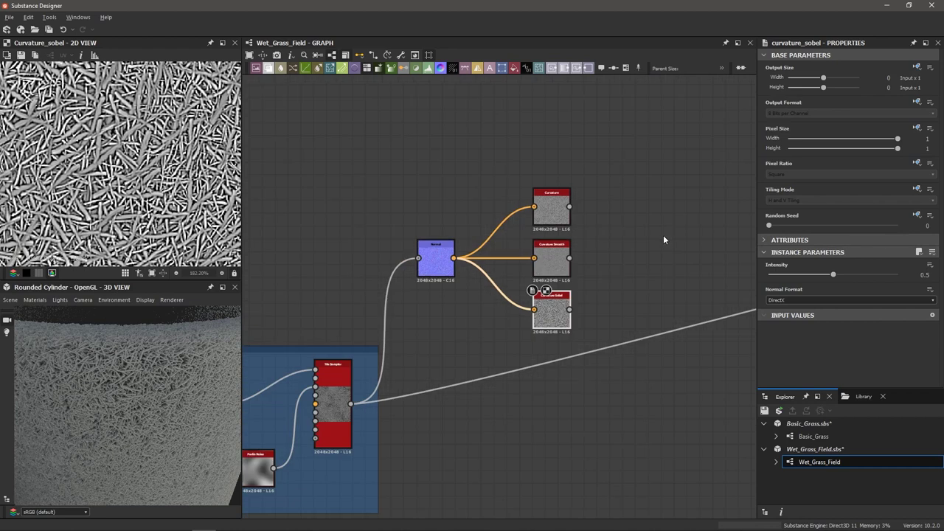
left_click_drag(549, 131, 553, 336)
key("Delete")
scroll(570, 242, "down", 1)
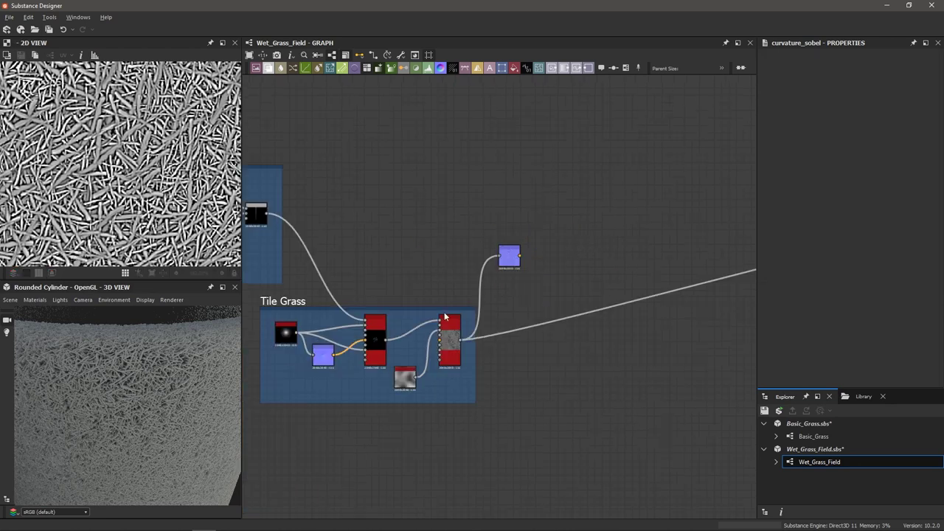
Step: Move the Normal node farther away from the Tile Grass frame
scroll(120, 436, "down", 3)
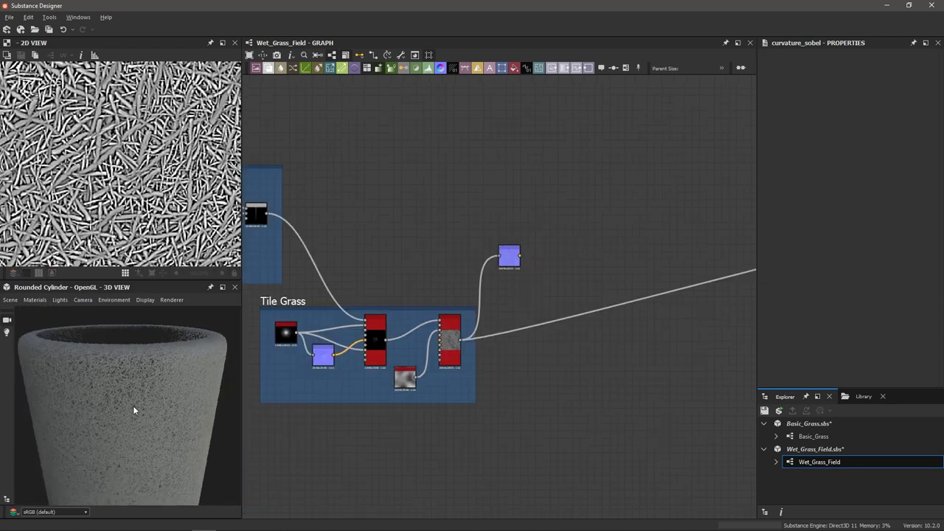
left_click_drag(508, 254, 583, 255)
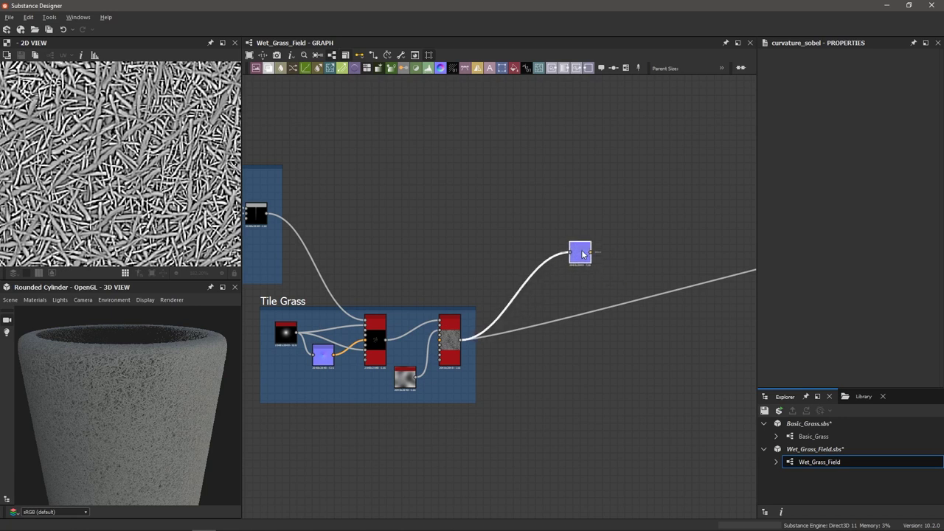
scroll(627, 252, "down", 2)
middle_click_drag(628, 252, 595, 264)
scroll(594, 263, "up", 4)
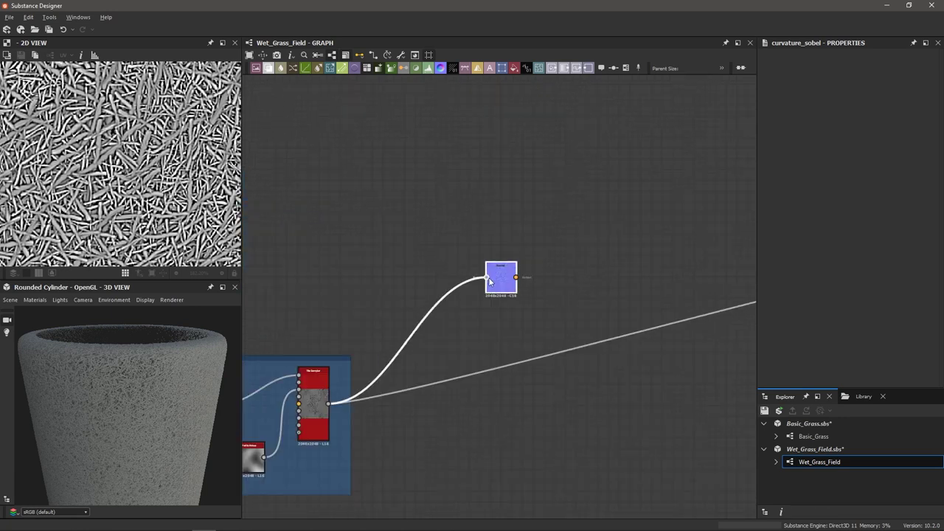
Step: Add a Curvature Sobel node connected to the Normal node's output
scroll(490, 281, "up", 1)
double_click(496, 284)
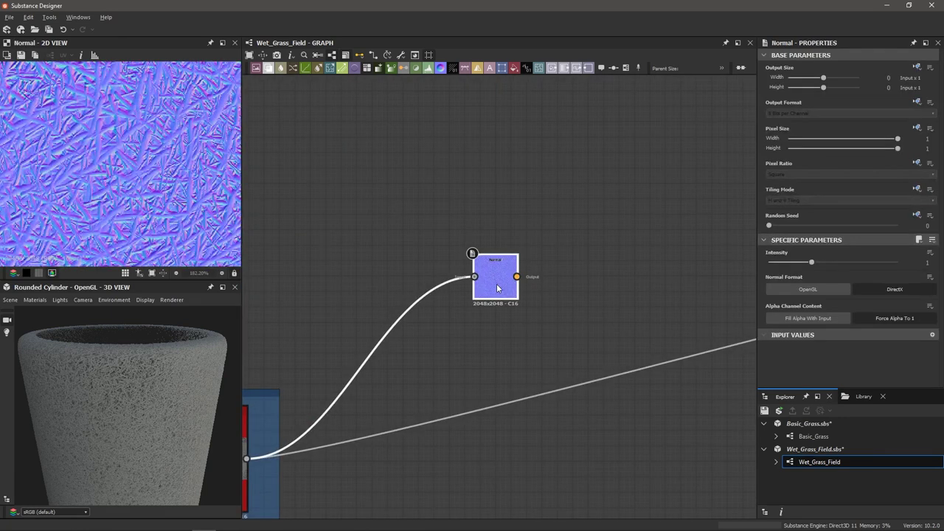
key("space")
type("cur")
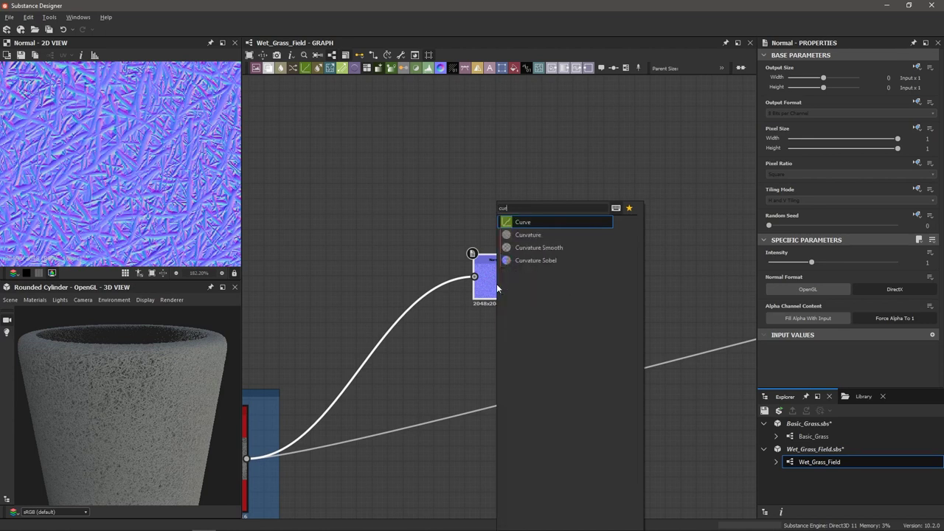
key("Down")
key("Down")
key("Down")
key("Return")
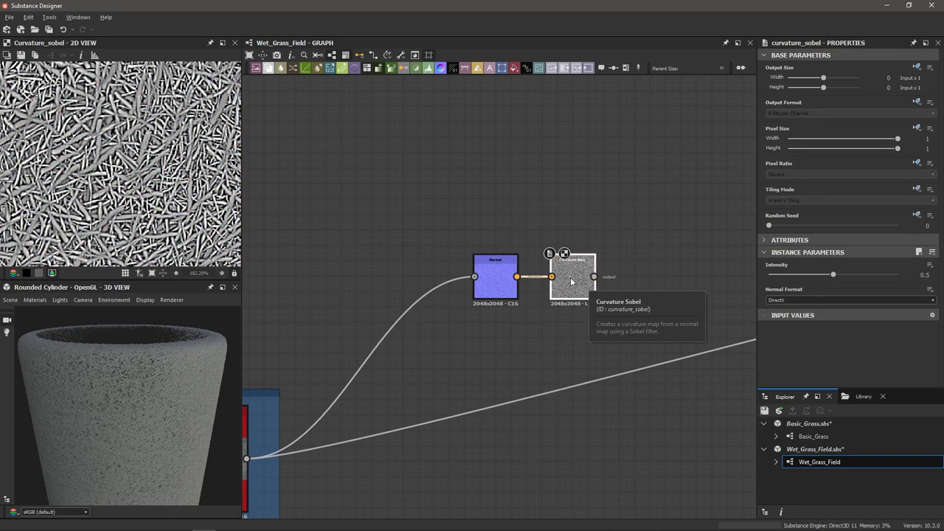
Step: Examine the Curvature Sobel map at several zoom levels alongside the grass surface on the 3D cylinder
scroll(142, 197, "down", 5)
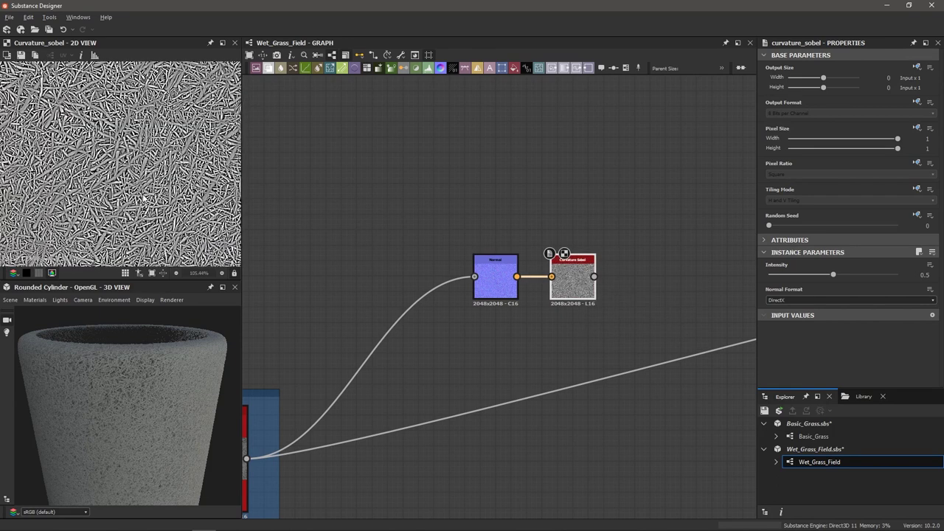
scroll(181, 205, "down", 1)
scroll(162, 211, "up", 2)
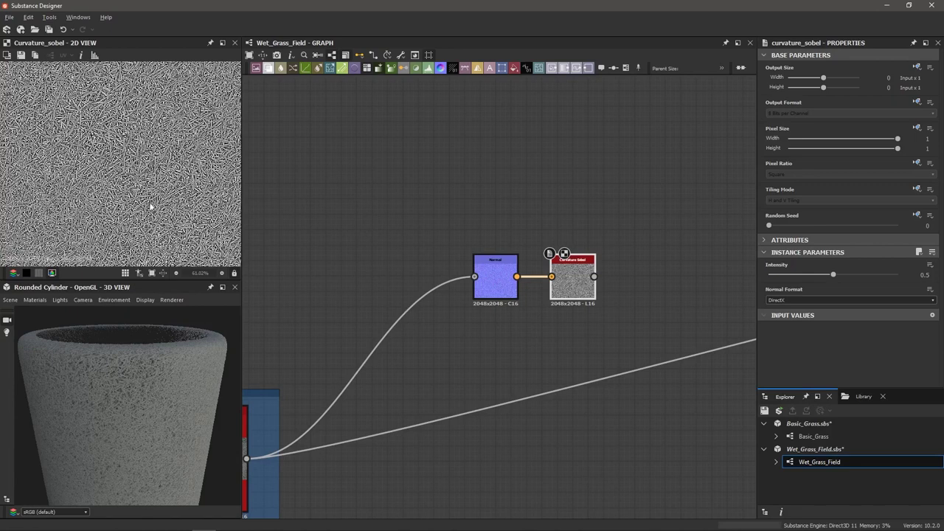
scroll(143, 211, "up", 1)
scroll(143, 211, "up", 2)
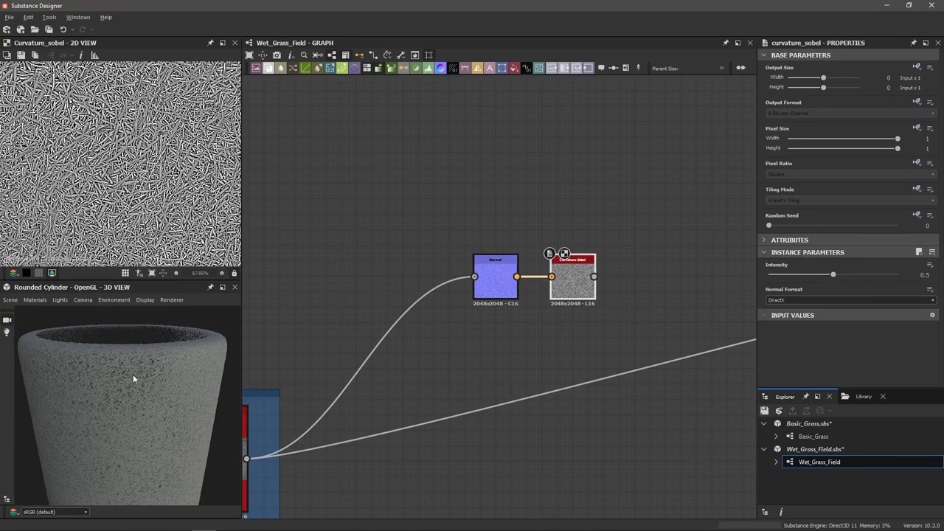
scroll(133, 377, "down", 2)
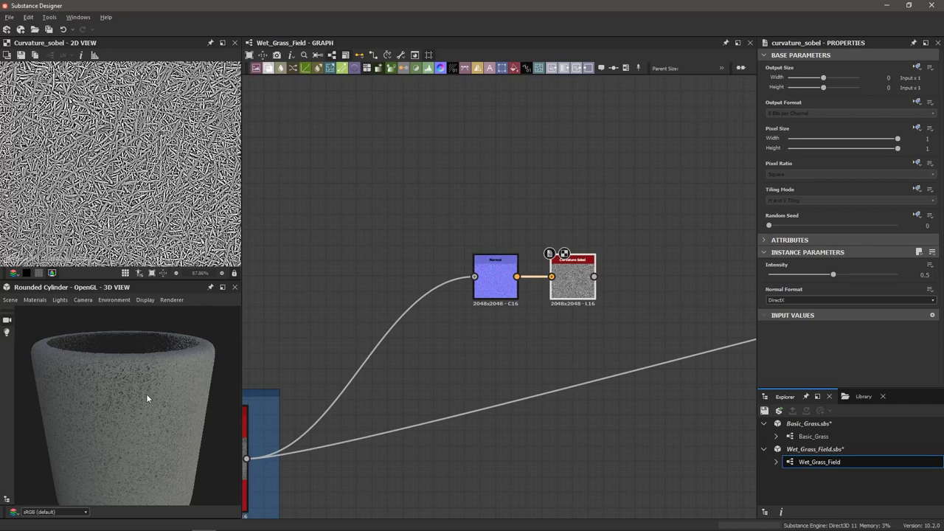
scroll(156, 193, "up", 4)
scroll(157, 194, "up", 3)
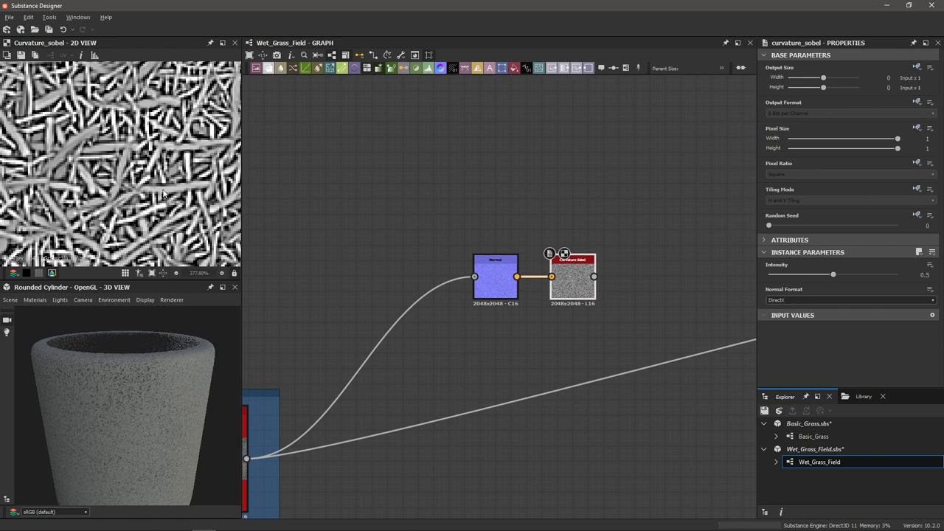
scroll(164, 194, "down", 3)
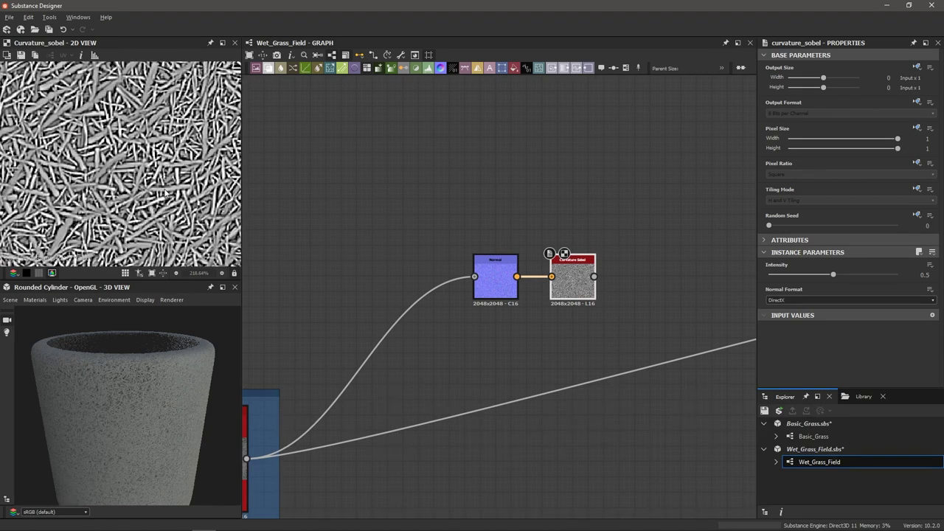
Step: Add an Invert Grayscale node connected to the Curvature Sobel node's output
scroll(639, 292, "up", 2)
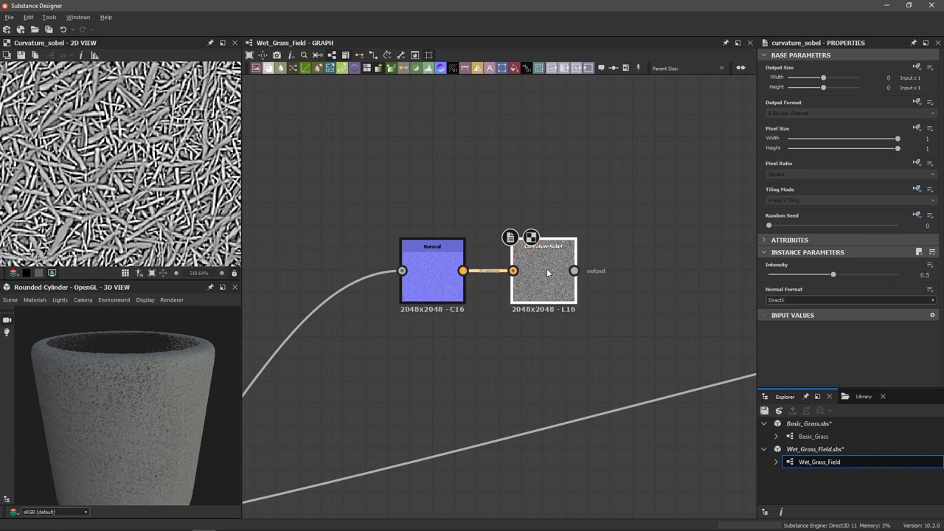
key("space")
type("invert gray")
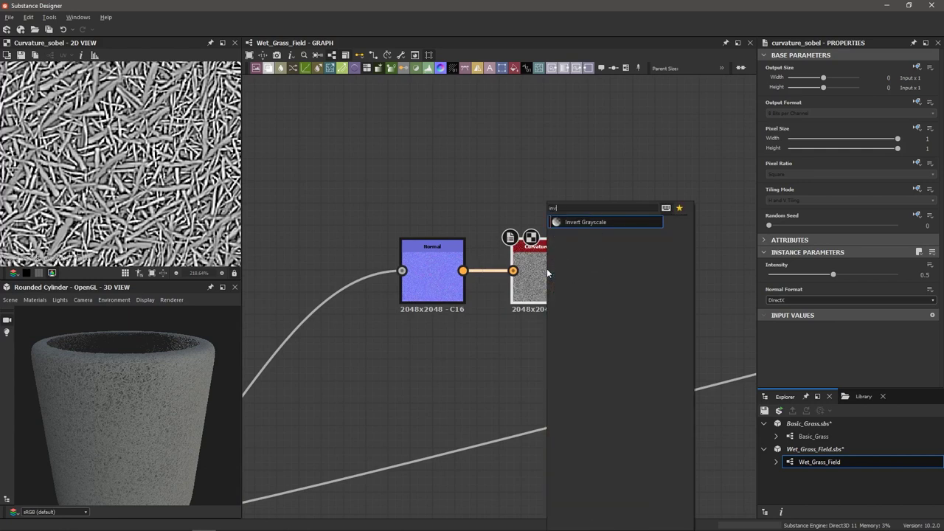
key("Return")
scroll(654, 251, "down", 4)
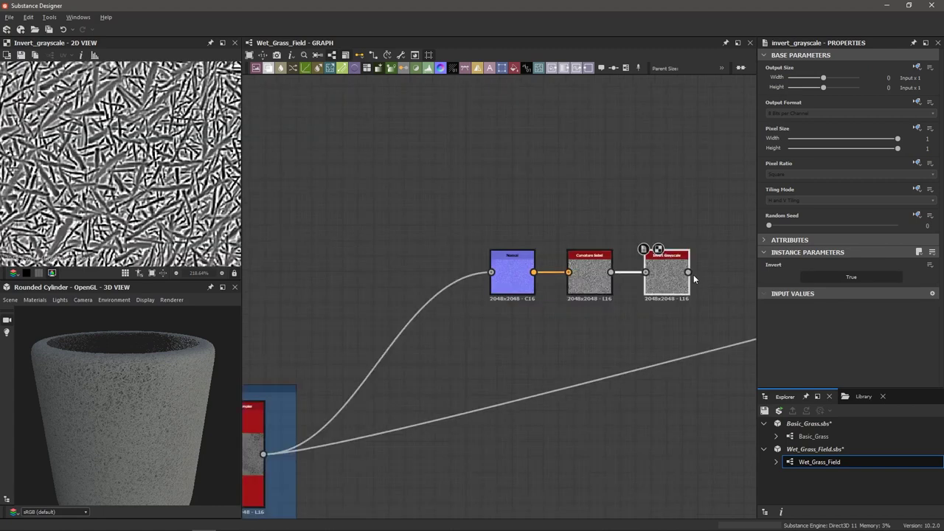
Step: Delete the Uniform Color node that feeds the Roughness output
middle_click_drag(599, 254, 480, 265)
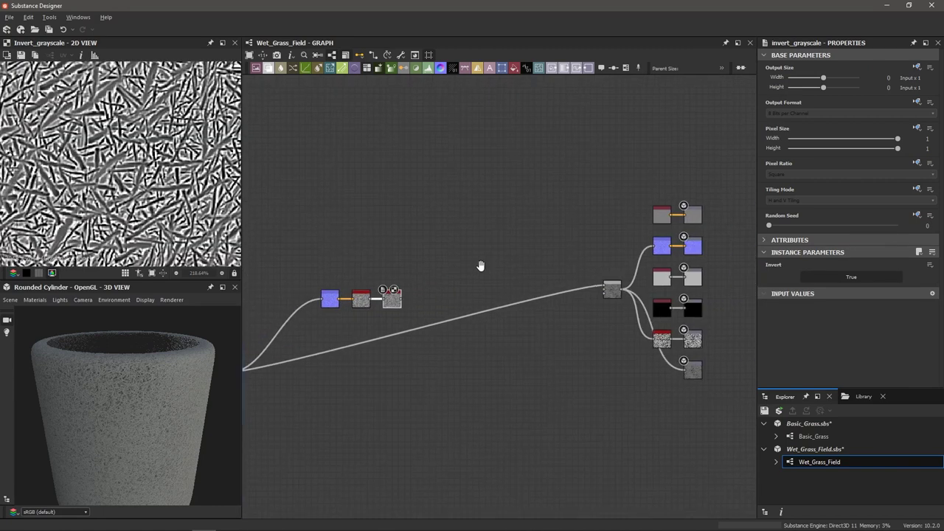
scroll(653, 274, "up", 3)
scroll(656, 274, "up", 4)
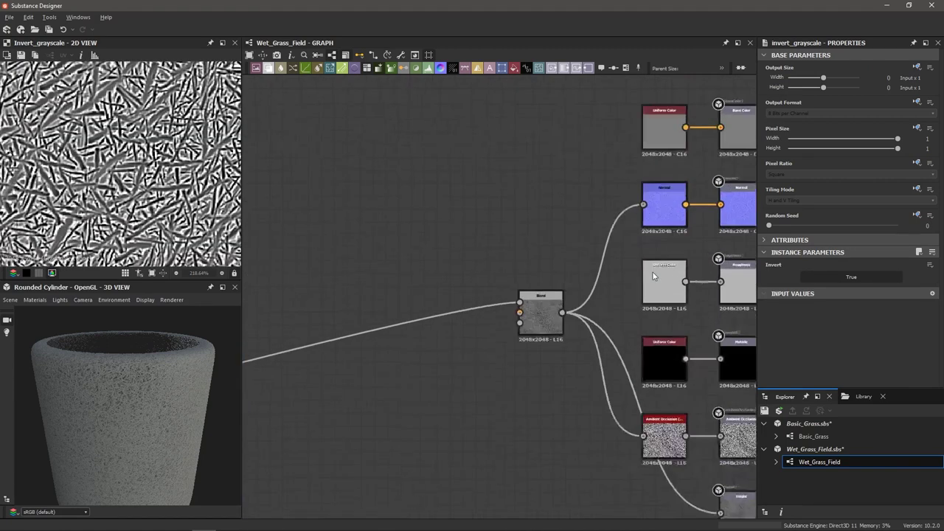
left_click(608, 295)
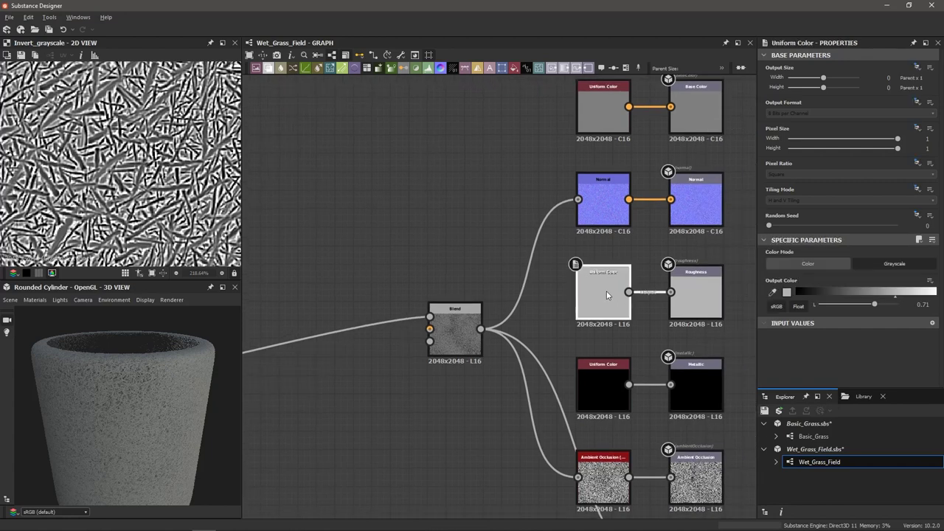
key("Delete")
Step: Connect the Invert Grayscale node's output to the Roughness output node
scroll(602, 291, "down", 3)
middle_click_drag(515, 274, 593, 244)
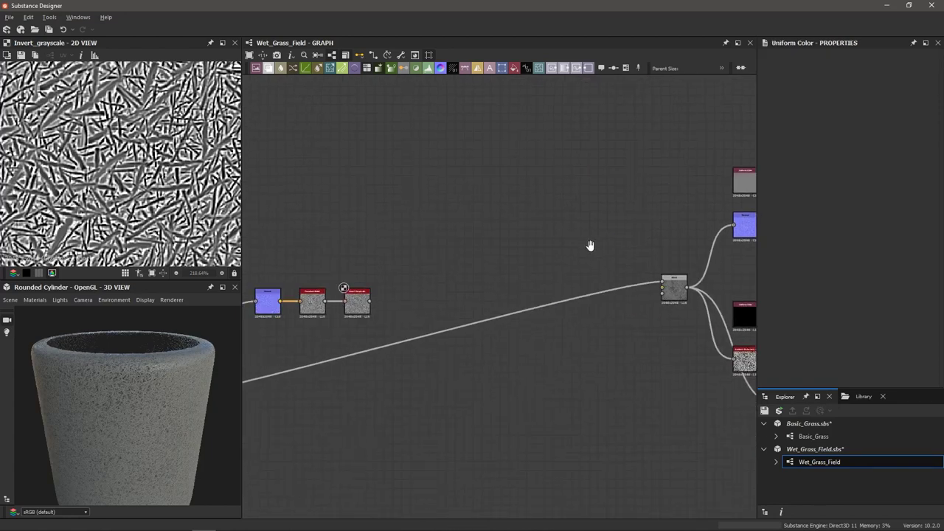
scroll(401, 299, "up", 2)
left_click_drag(398, 298, 680, 287)
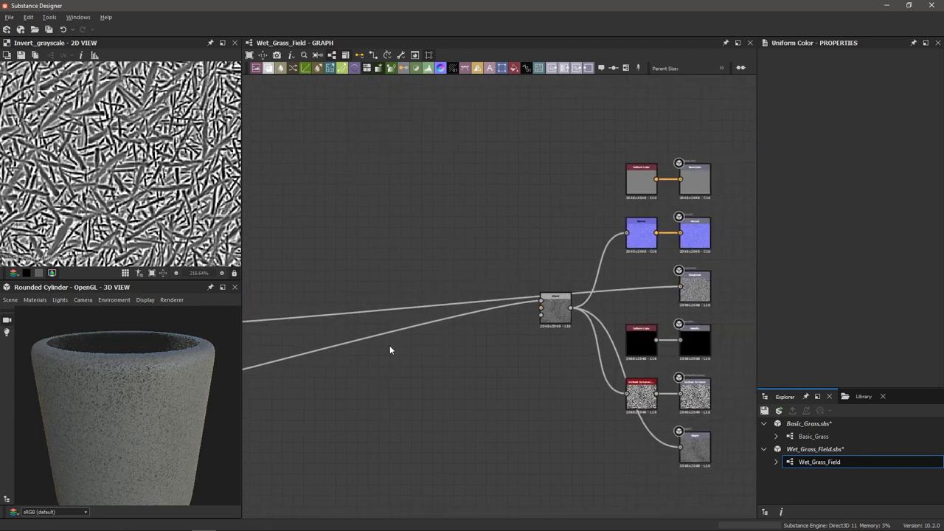
Step: Examine the grass roughness on the 3D cylinder up close and under different environment lighting angles
scroll(154, 363, "up", 3)
scroll(159, 353, "down", 1)
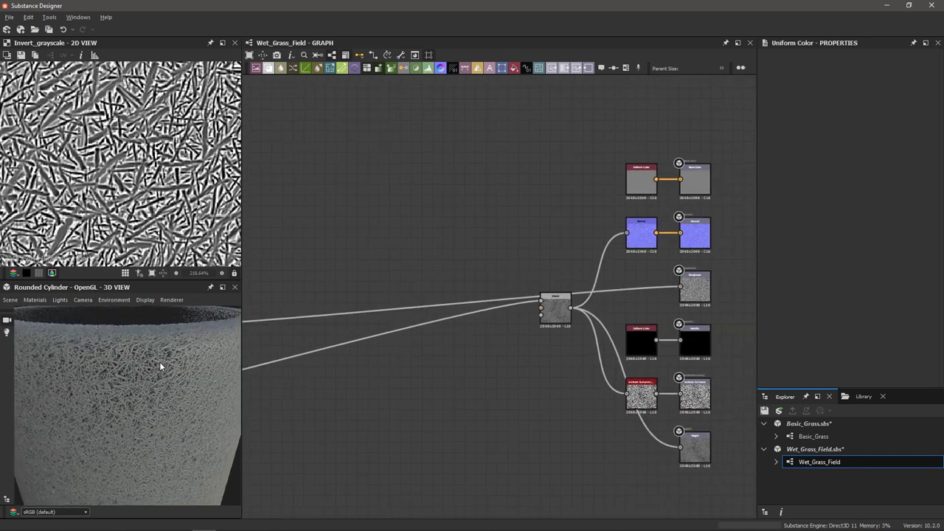
scroll(159, 362, "up", 2)
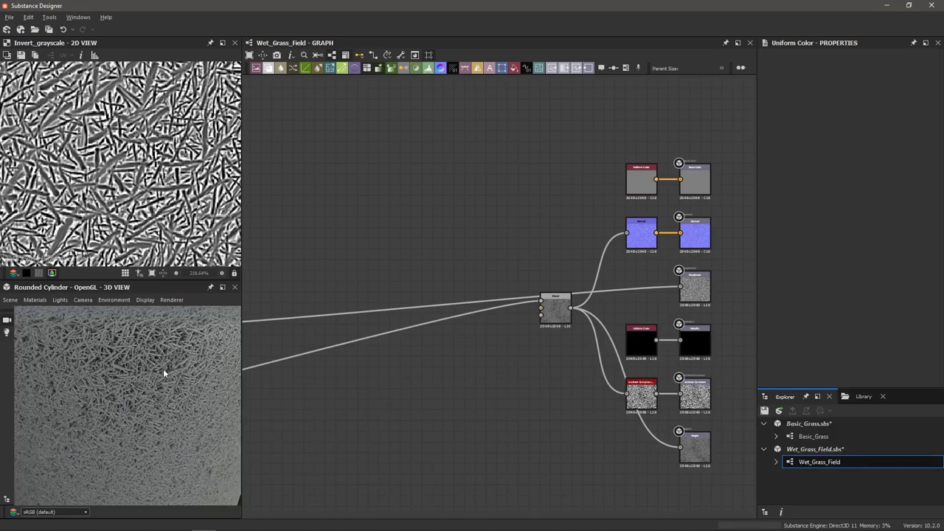
mouse_move(169, 368)
right_mouse_down("shift")
mouse_move(135, 373)
mouse_move(197, 365)
mouse_move(162, 366)
mouse_move(163, 396)
mouse_move(152, 397)
mouse_move(170, 392)
mouse_move(156, 391)
right_mouse_up("shift")
scroll(156, 373, "down", 10)
scroll(152, 396, "up", 3)
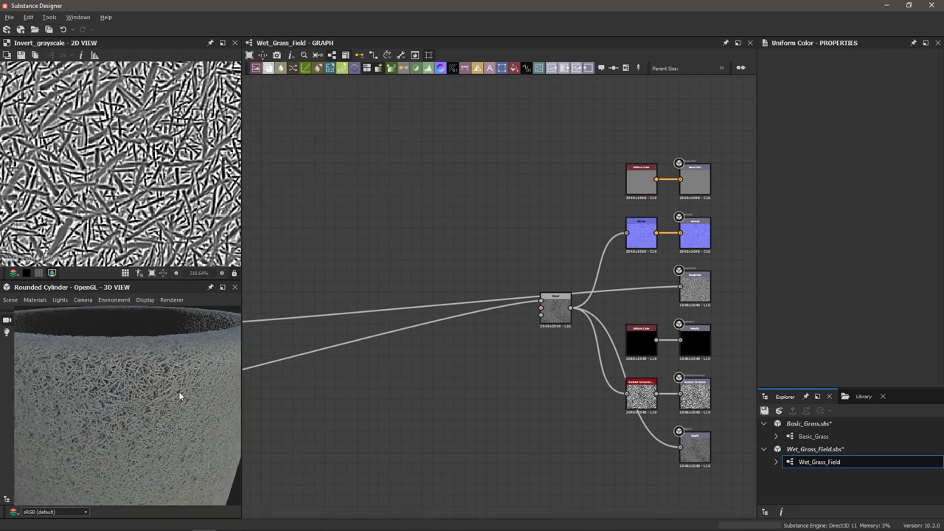
Step: Insert a Levels node between the Invert Grayscale node and the Roughness output
middle_click_drag(251, 369, 505, 306)
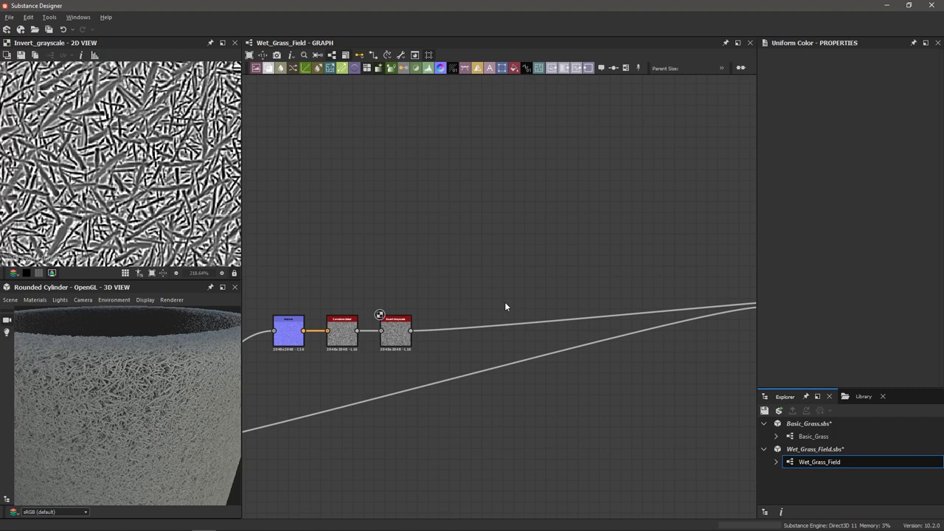
scroll(435, 333, "up", 2)
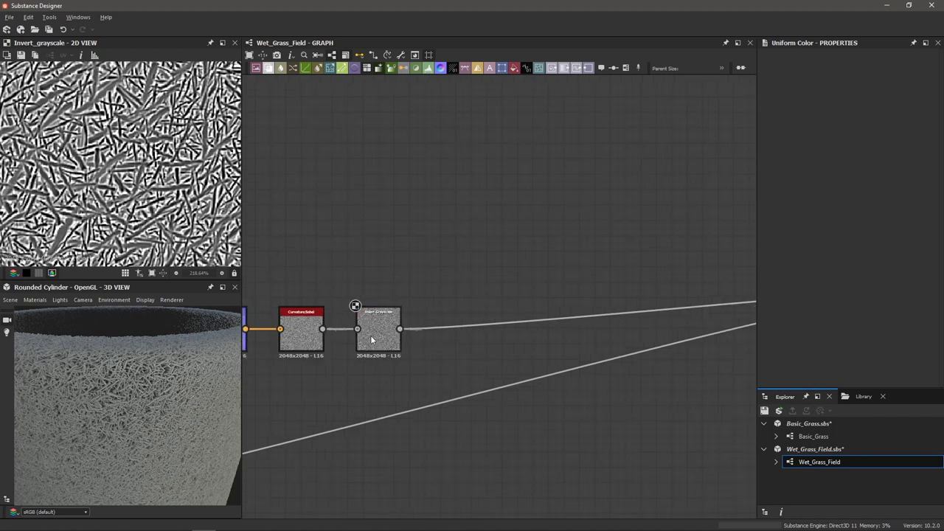
left_click(385, 336)
key("space")
type("l")
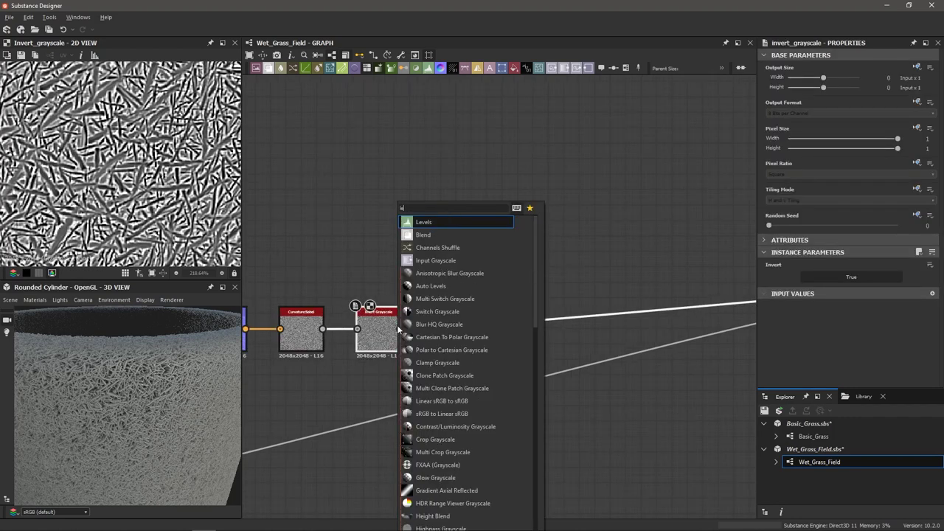
key("Return")
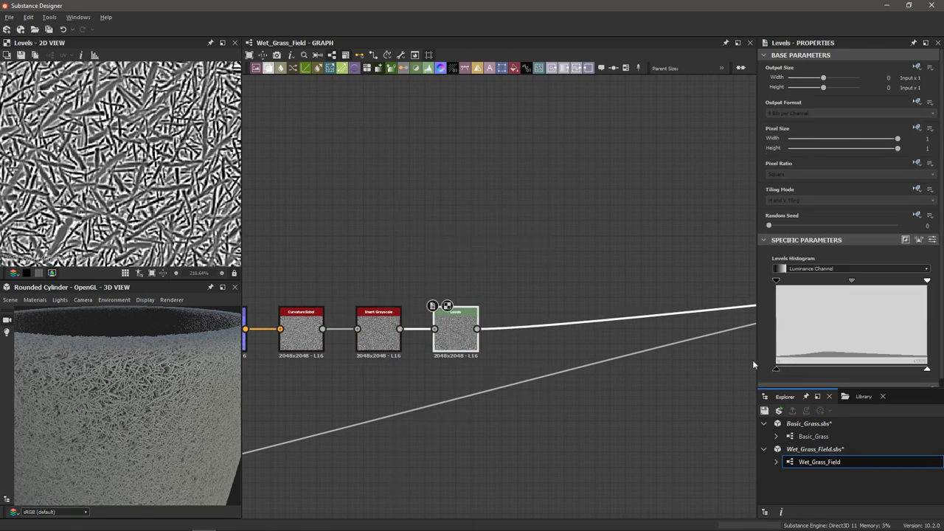
Step: Raise the Levels node's output black level to slightly past the middle of the range and check the cylinder surface
left_click_drag(777, 368, 822, 371)
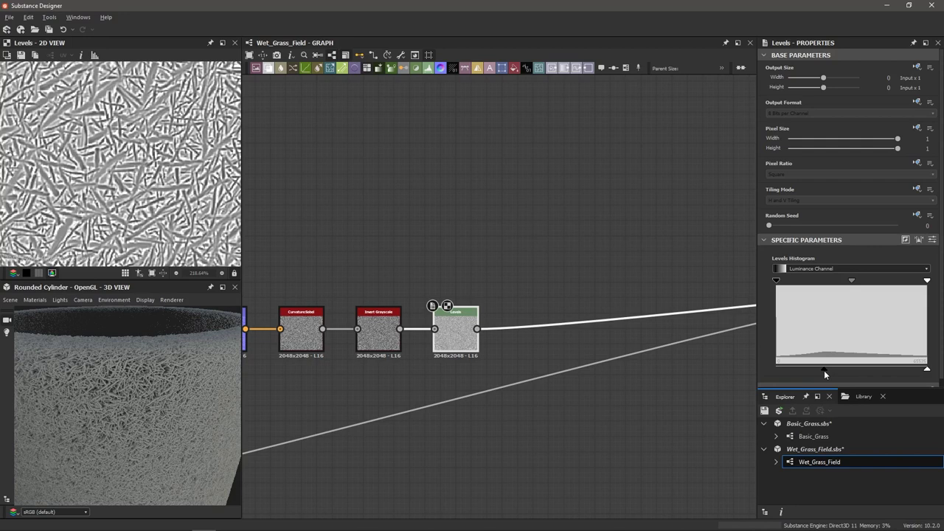
left_click_drag(824, 370, 860, 369)
left_click_drag(42, 447, 111, 388)
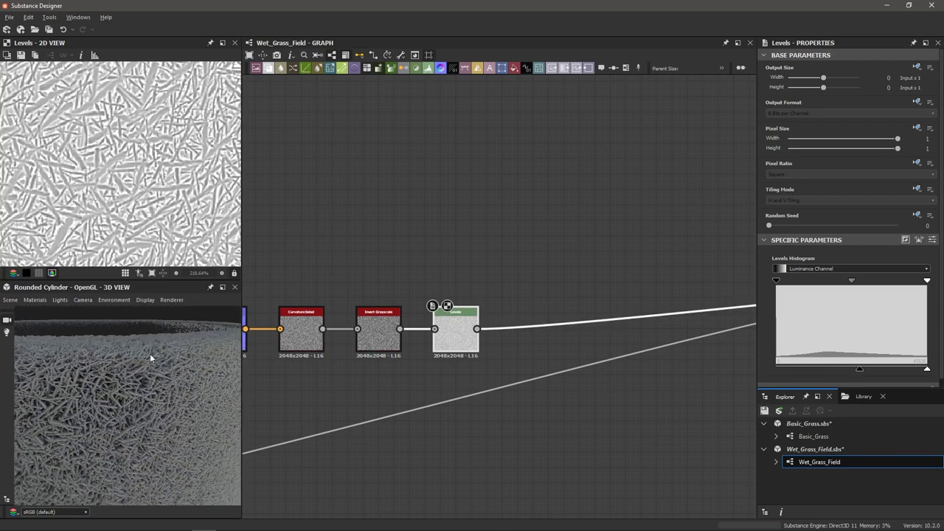
Step: Render the 3D cylinder with Iray and examine the grass surface from several angles
left_click(168, 300)
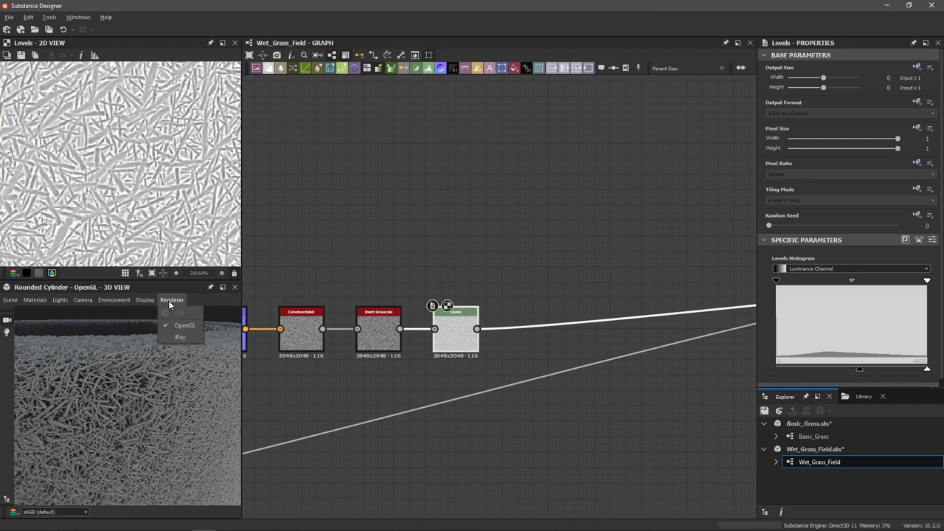
left_click(177, 334)
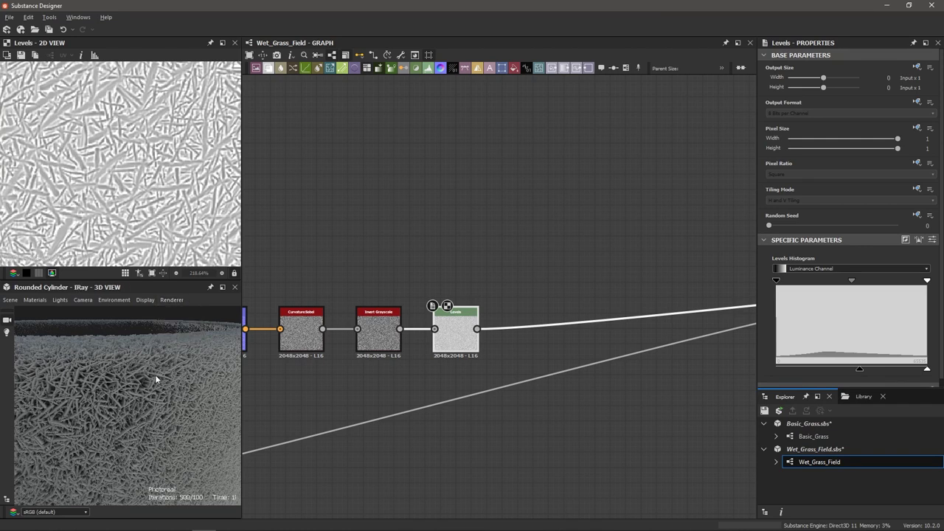
left_click_drag(155, 375, 139, 394)
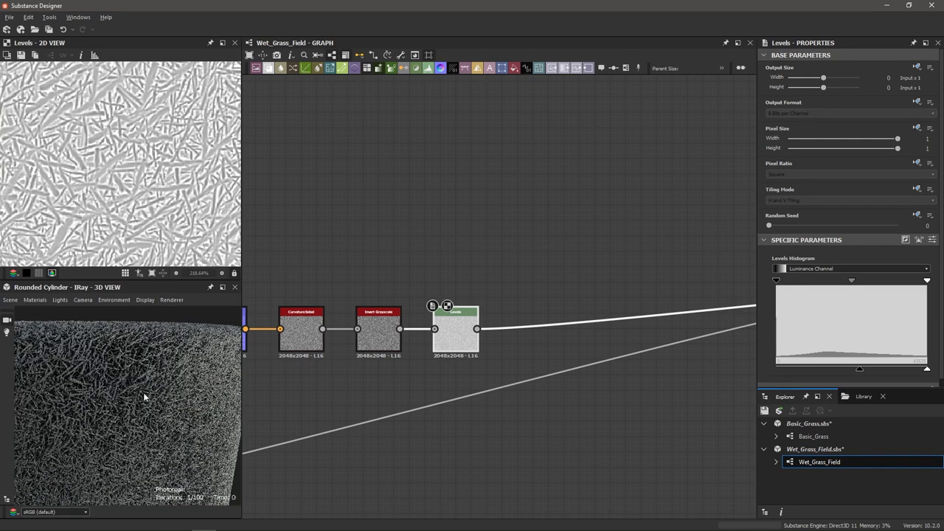
left_click_drag(186, 382, 185, 387)
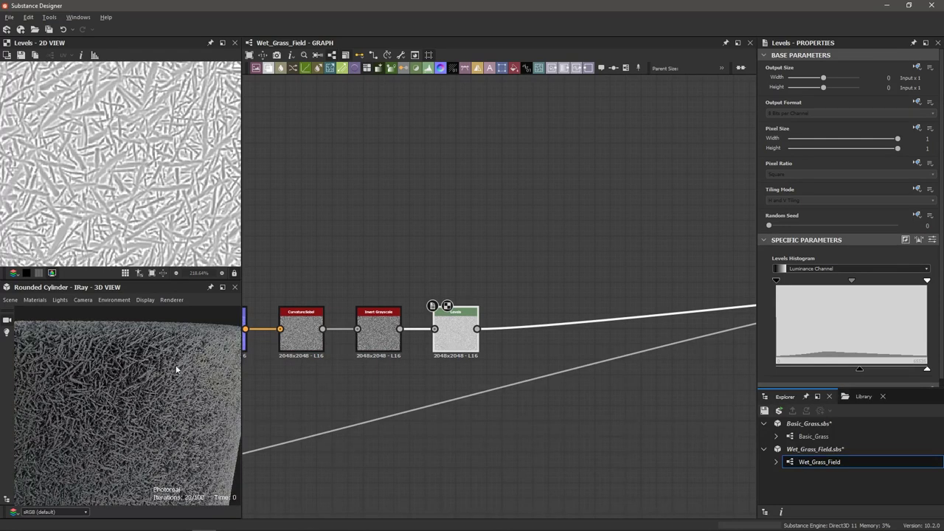
scroll(177, 387, "up", 3)
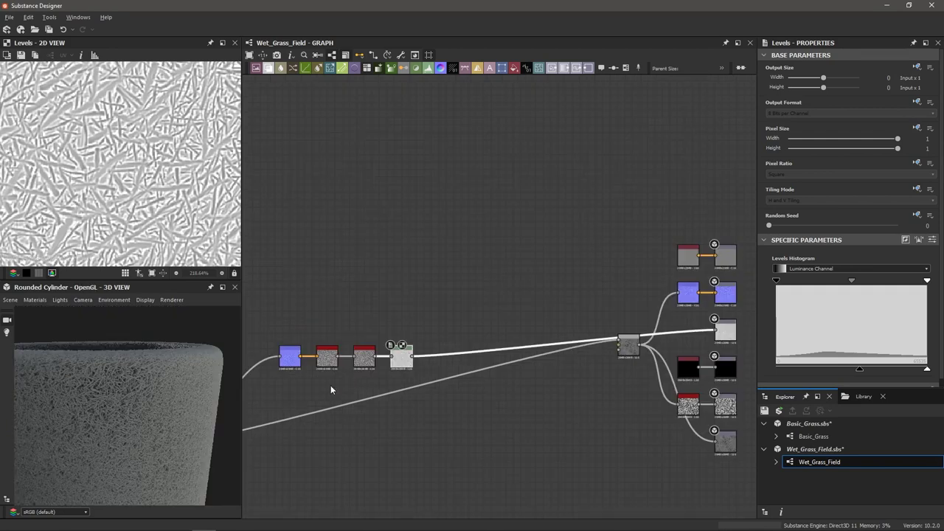
Step: Enclose the Normal, Curvature Sobel, Invert Grayscale and Levels nodes in a new frame
middle_click_drag(331, 385, 442, 387)
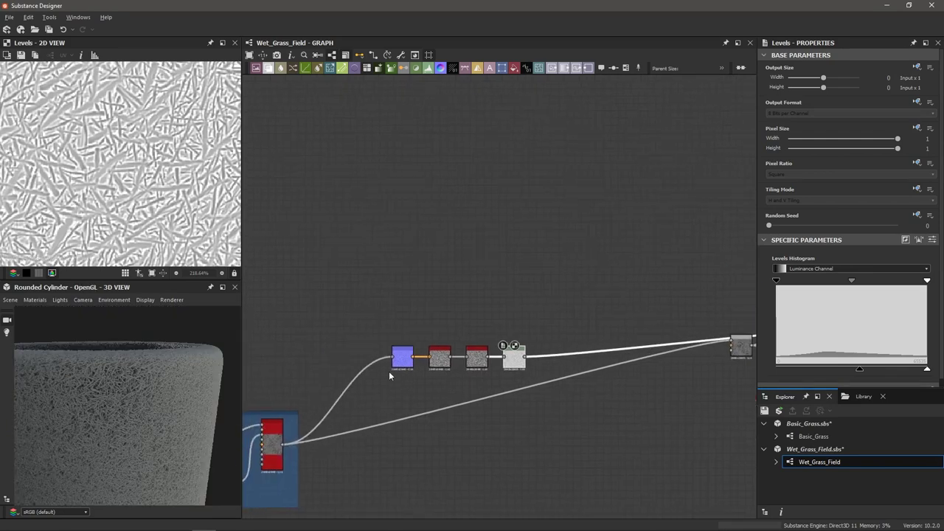
left_click_drag(352, 295, 516, 369)
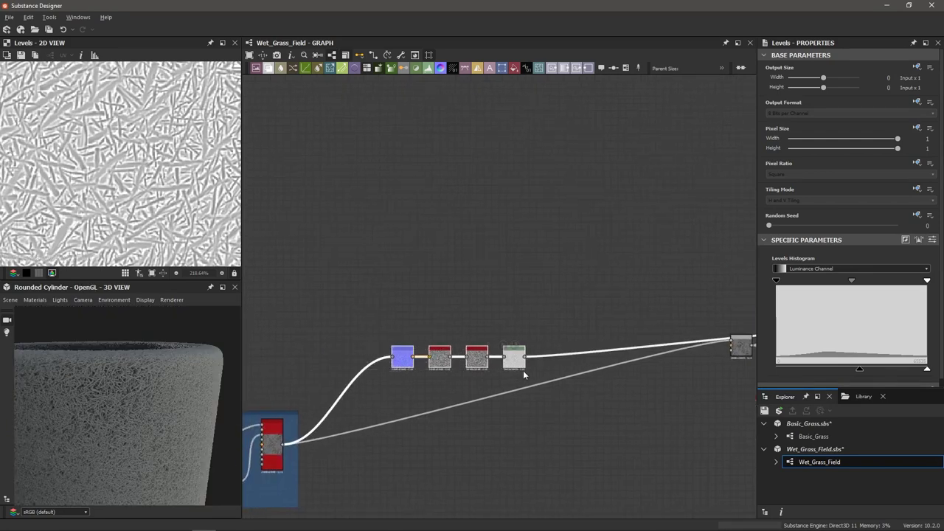
right_click(523, 370)
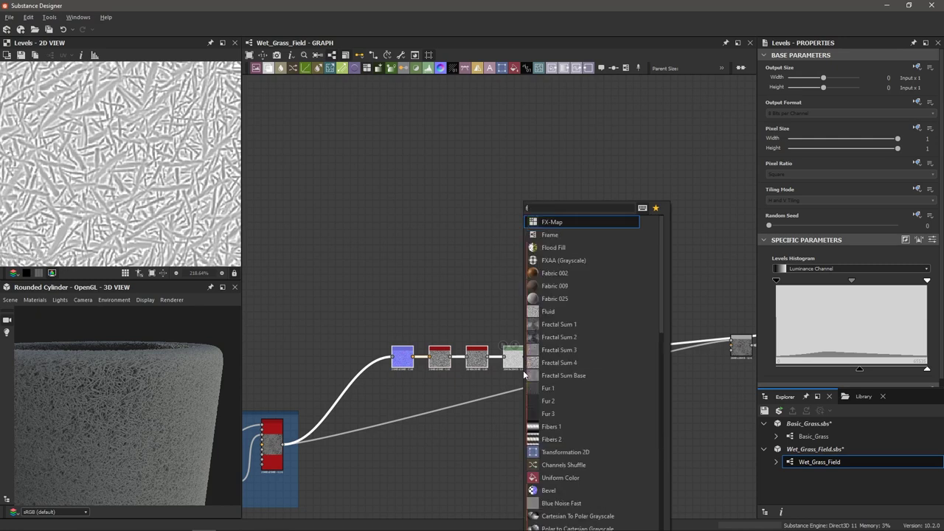
key("Escape")
key("ctrl+f")
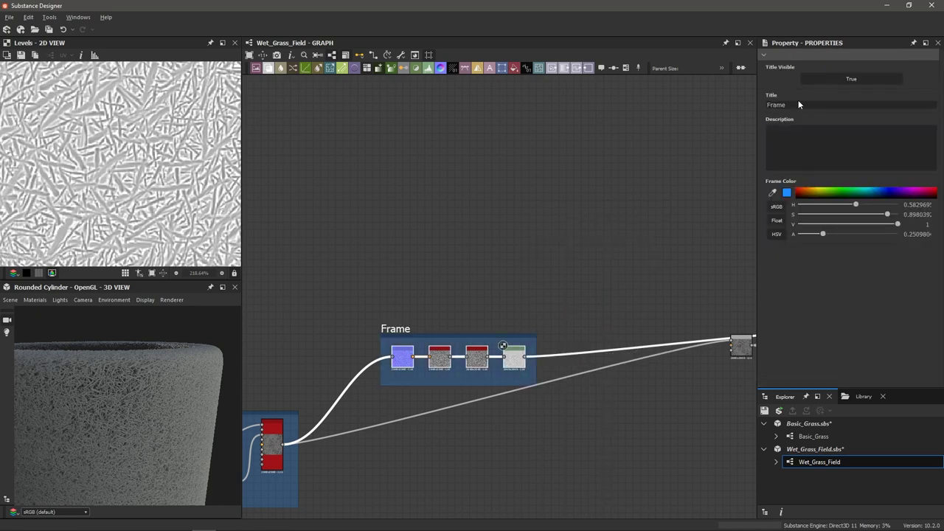
Step: Title the new frame Roughness and set its color to black
left_click_drag(800, 104, 720, 108)
type("Roughness")
key("Return")
left_click_drag(810, 192, 799, 216)
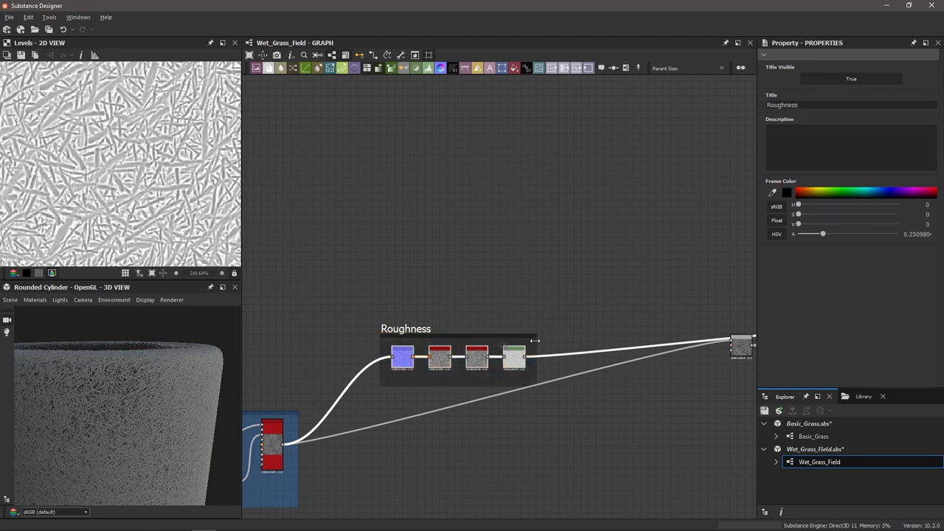
Step: Enlarge the Roughness frame beyond its nodes and move it up closer to the Tile Grass frame
scroll(537, 344, "down", 2)
middle_click_drag(518, 350, 518, 309)
left_click_drag(528, 313, 548, 365)
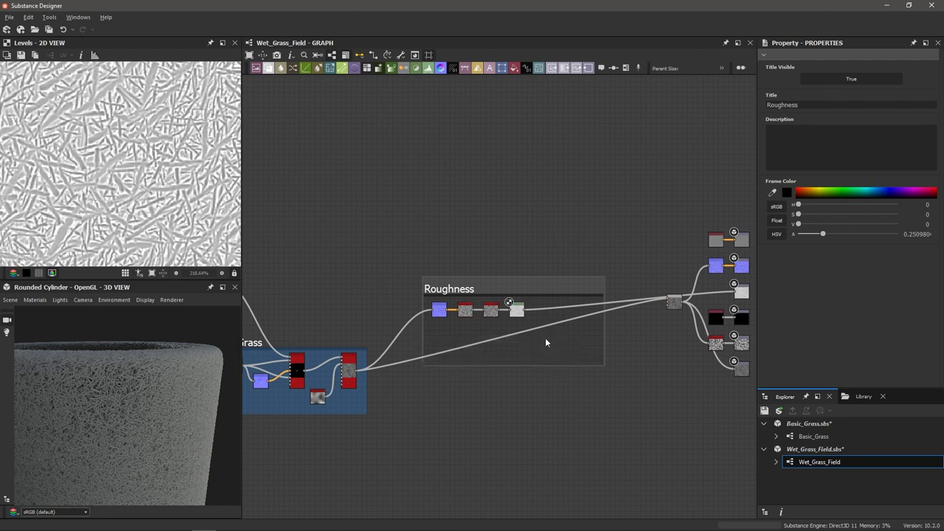
left_click_drag(453, 285, 414, 261)
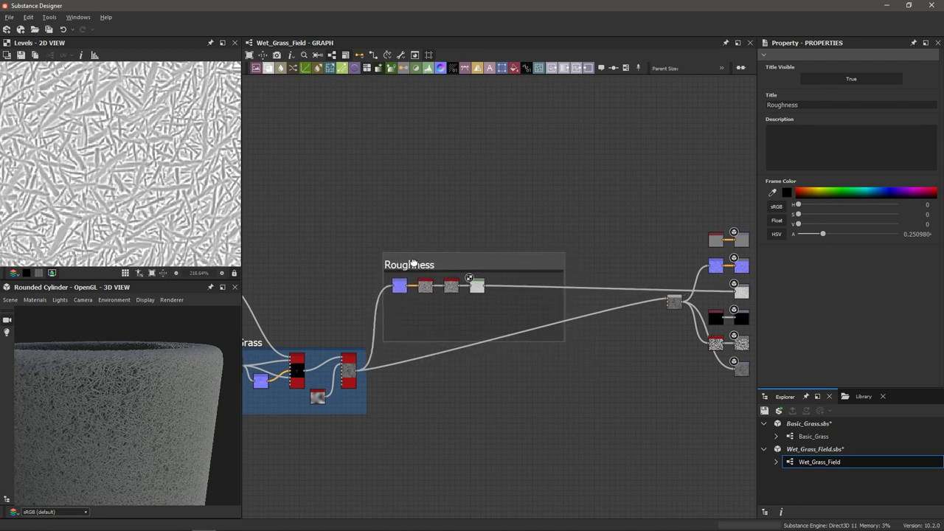
left_click_drag(567, 299, 612, 299)
Step: Move the Blend node and all output nodes farther away from the Roughness frame
scroll(642, 214, "down", 4)
middle_click_drag(666, 205, 565, 181)
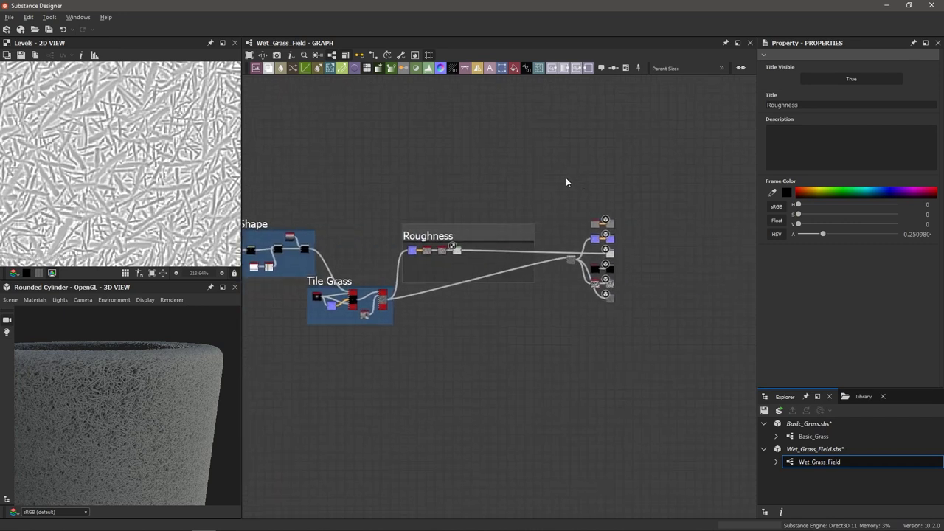
left_click_drag(591, 183, 718, 298)
left_click(597, 304)
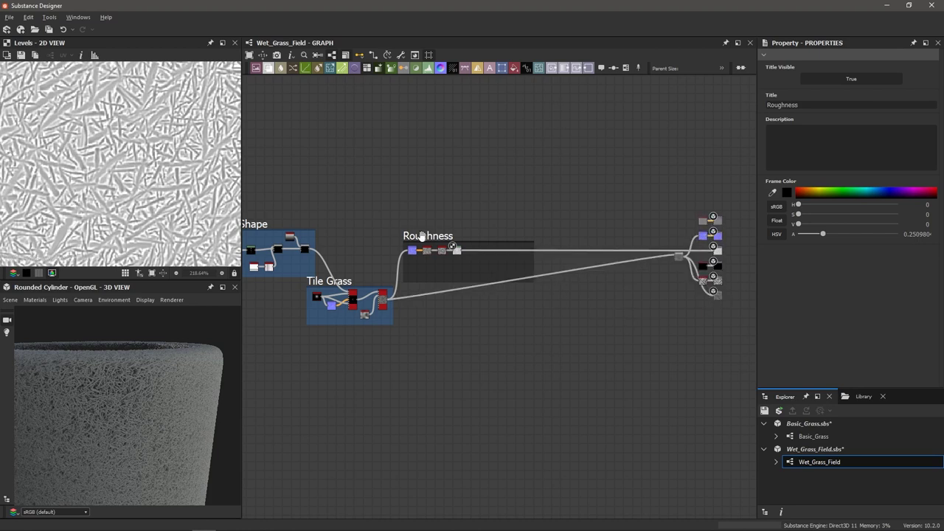
Step: Add a Gradient Map node in the empty graph area above the Roughness frame
scroll(407, 175, "up", 1)
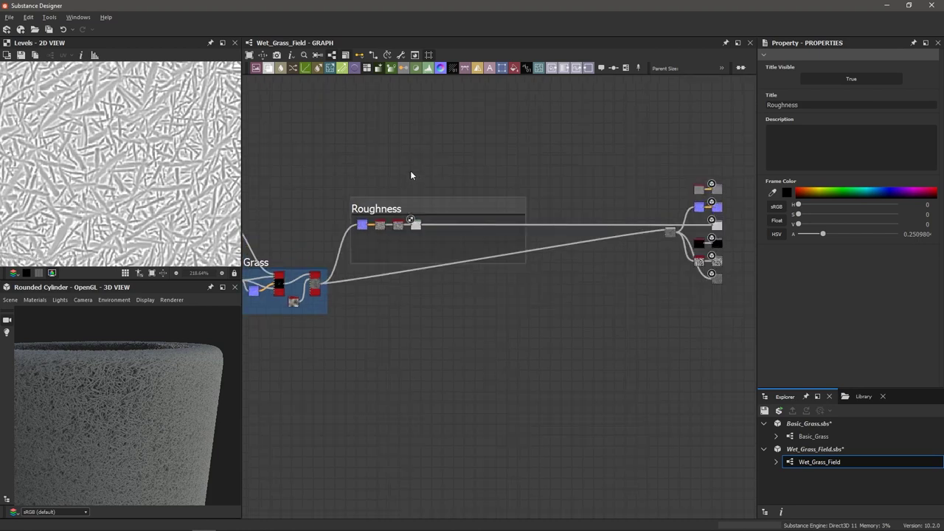
left_click(411, 175)
key("f")
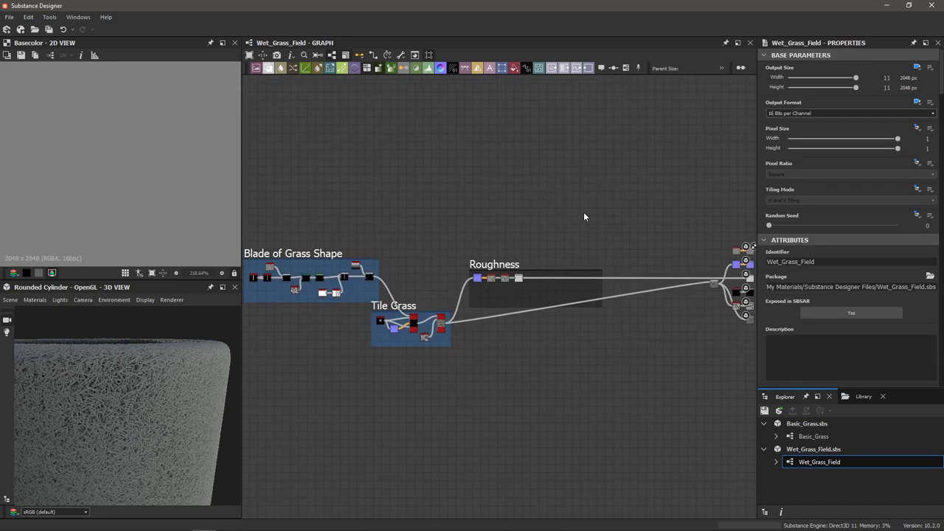
scroll(564, 209, "up", 2)
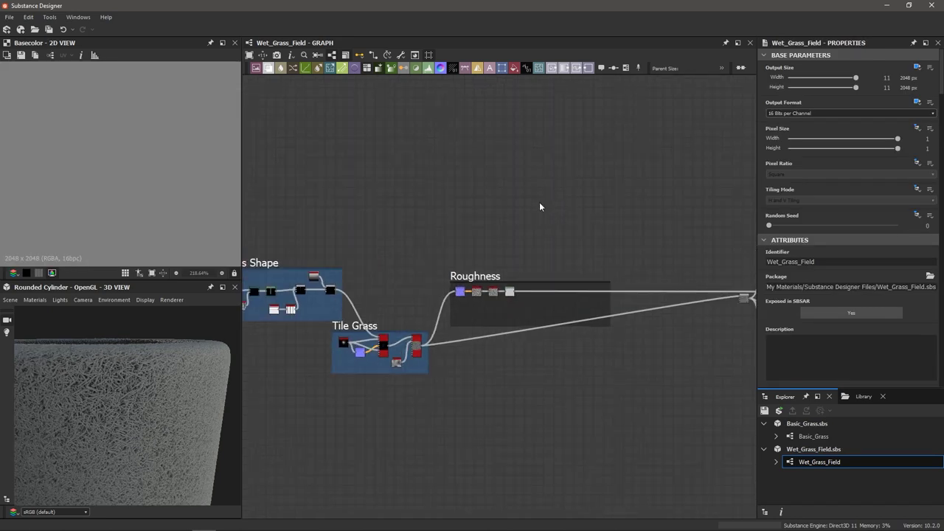
key("space")
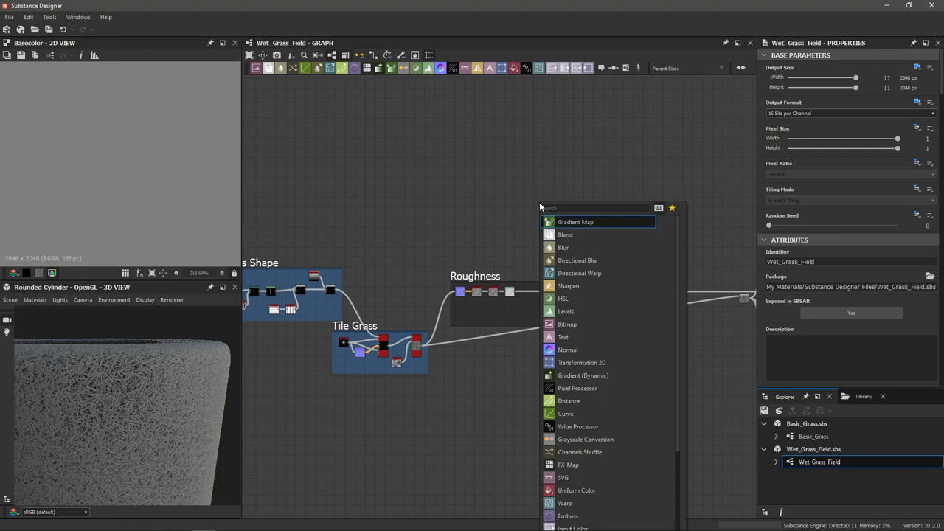
type("grad")
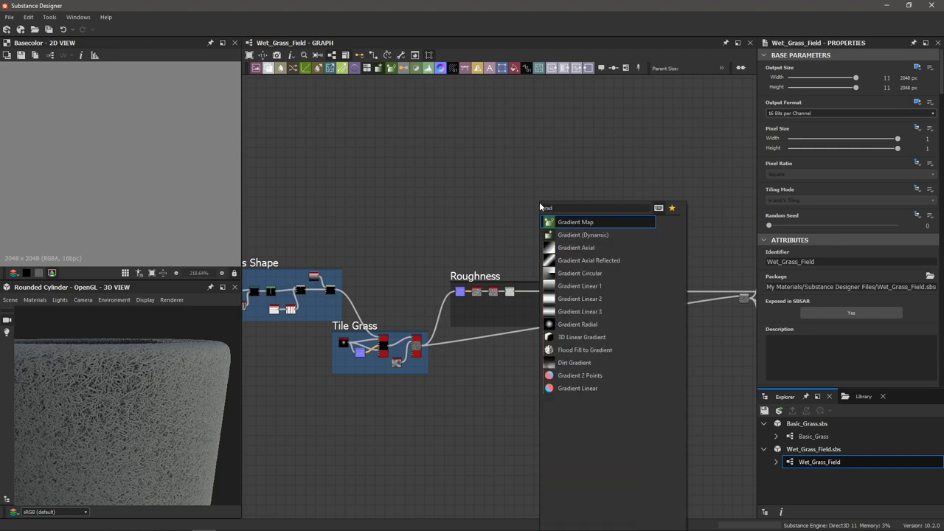
key("Return")
Step: Connect the output of the last node in the Tile Grass frame to the Gradient Map's input
scroll(539, 202, "up", 2)
scroll(375, 394, "up", 2)
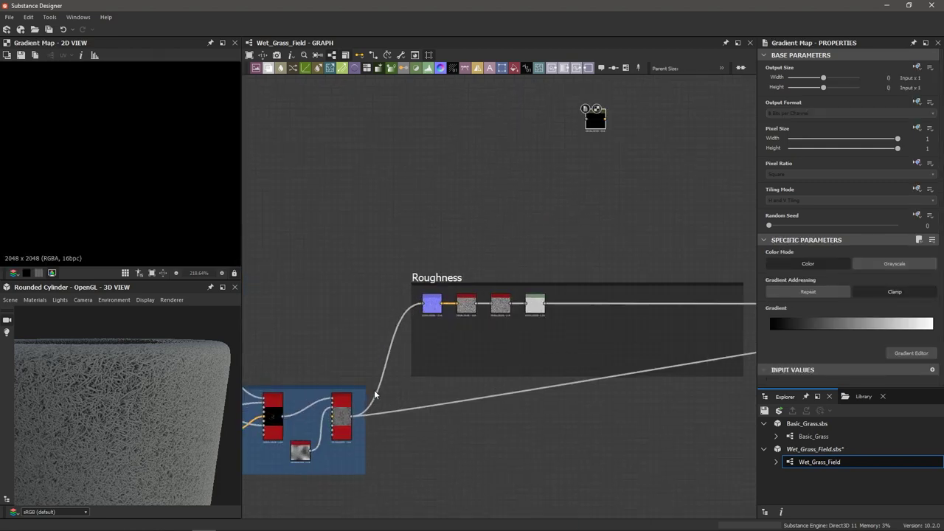
scroll(375, 394, "up", 3)
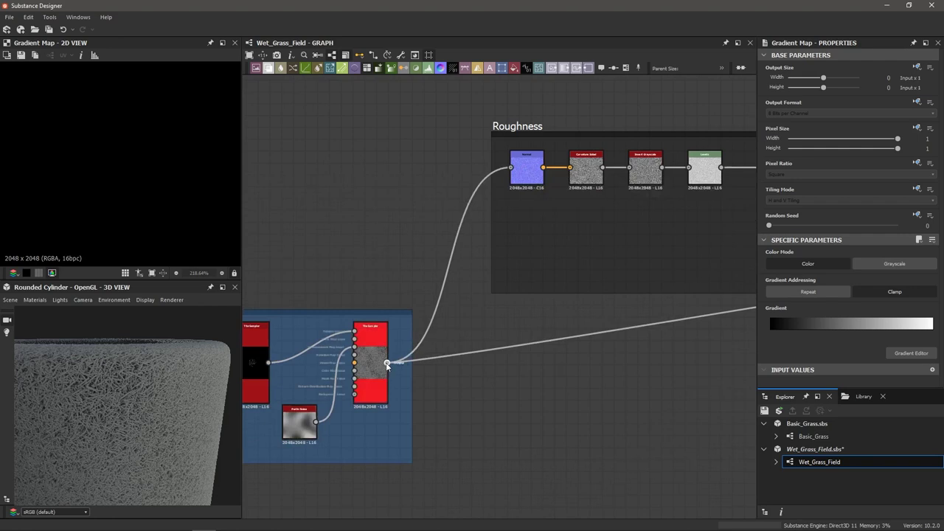
left_click_drag(457, 310, 628, 175)
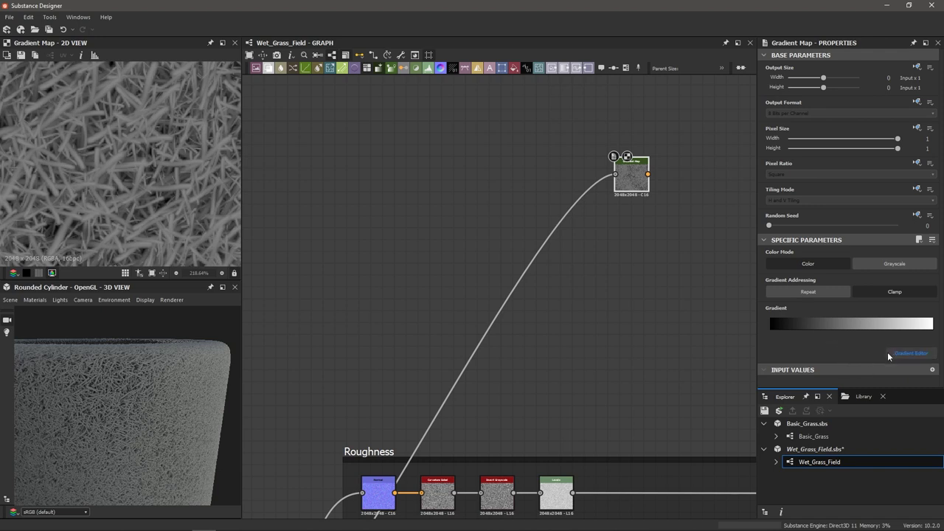
Step: Pick the Gradient Map's colors by sampling along a blade in the grass reference photo, and close the Gradient Editor
left_click(907, 354)
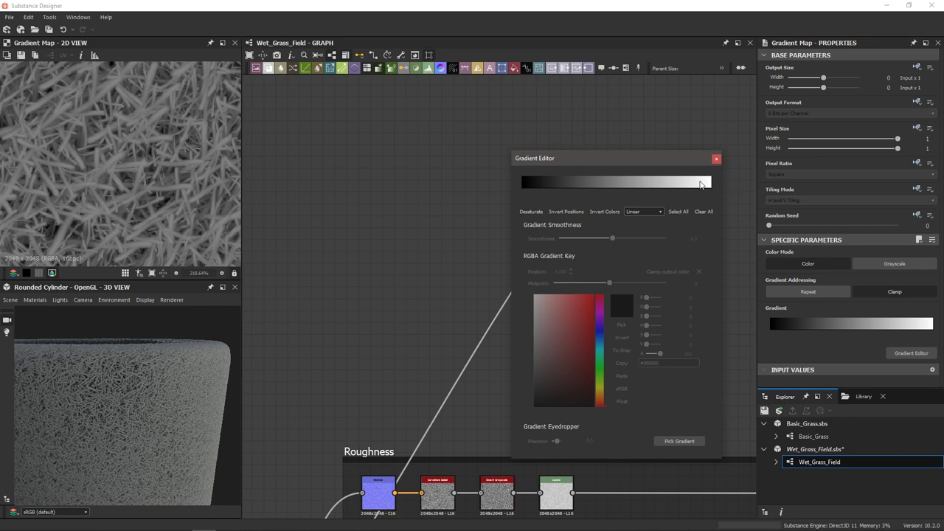
left_click(680, 441)
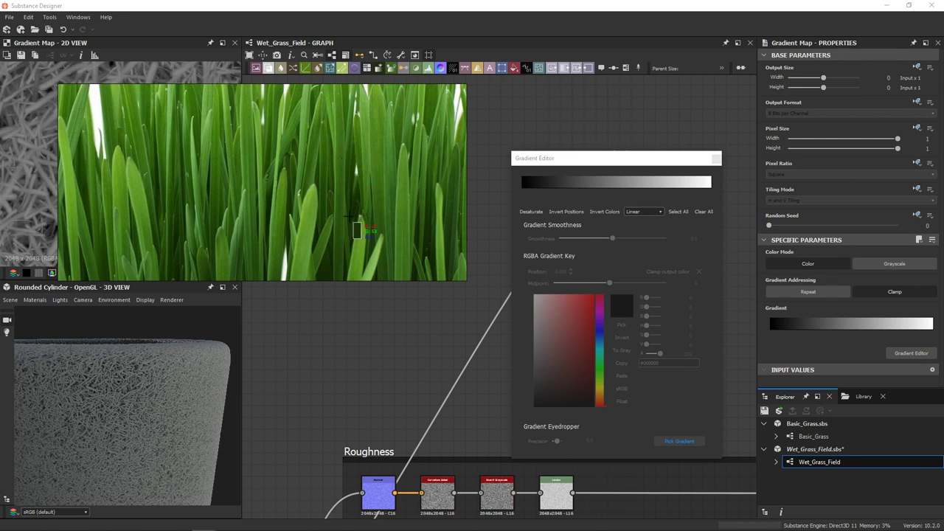
left_click_drag(373, 225, 373, 133)
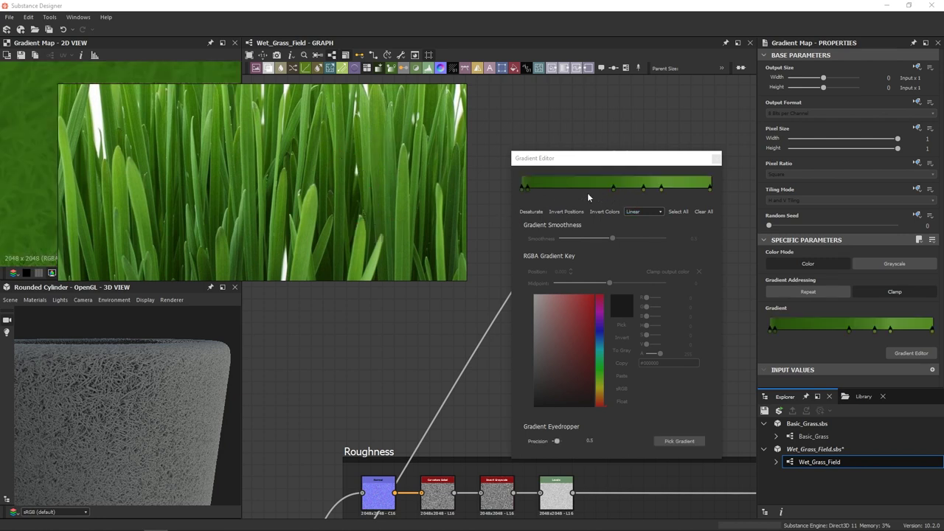
left_click(717, 159)
Step: Connect the Gradient Map's output to the Base Color output node
scroll(677, 192, "down", 3)
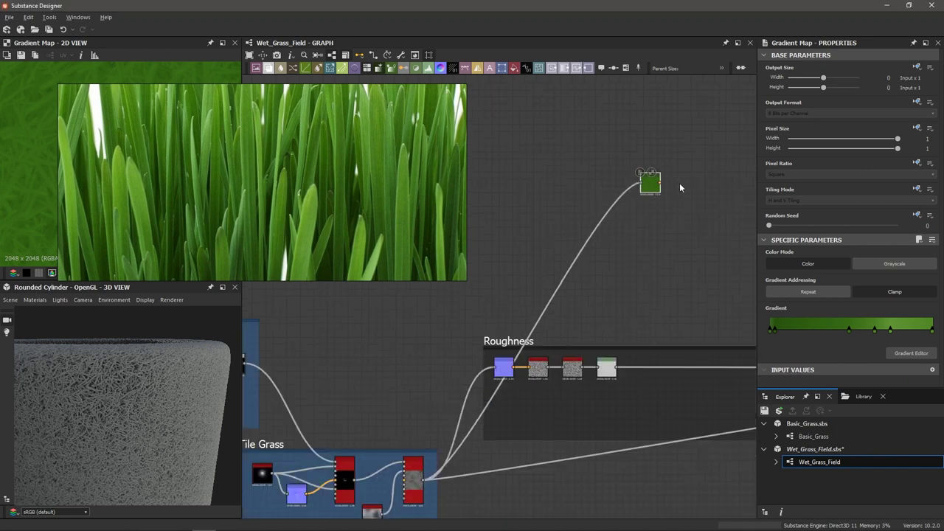
middle_click_drag(680, 183, 561, 247)
scroll(485, 220, "down", 2)
scroll(561, 246, "down", 1)
left_click_drag(391, 316, 509, 305)
scroll(639, 370, "up", 4)
middle_click_drag(639, 369, 508, 304)
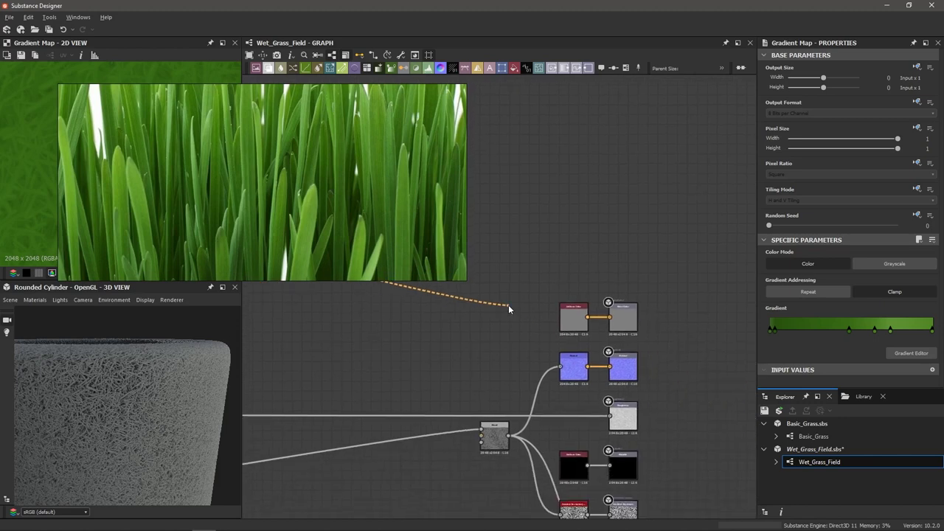
left_click_drag(509, 305, 654, 324)
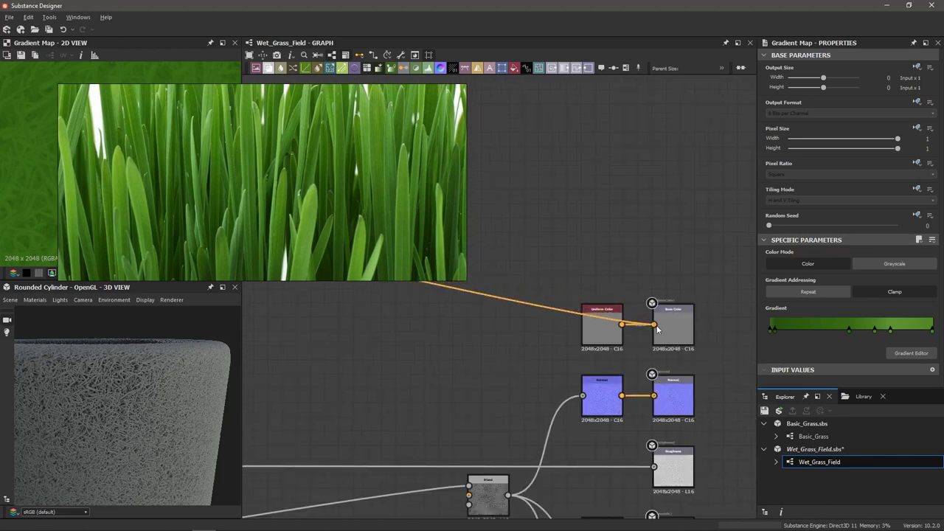
Step: Delete the Uniform Color node beside the Base Color output
left_click(603, 332)
key("Delete")
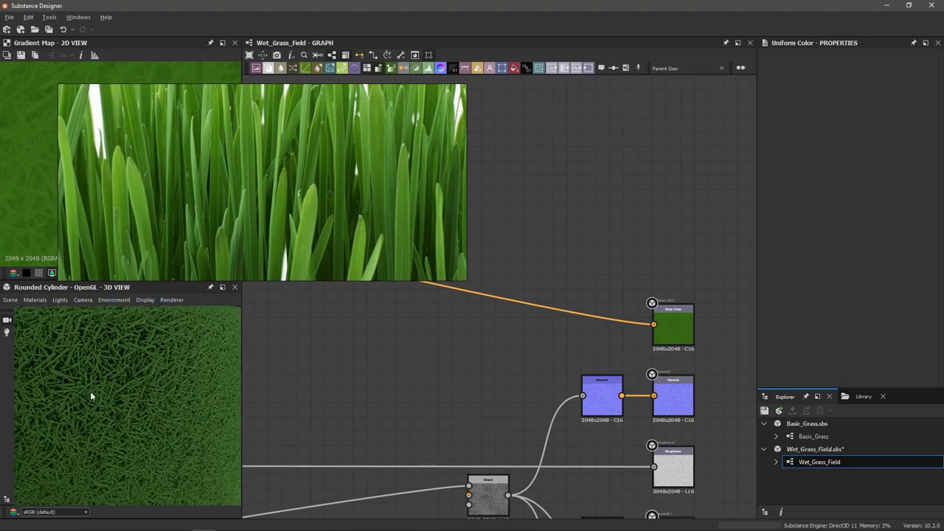
scroll(89, 387, "up", 3)
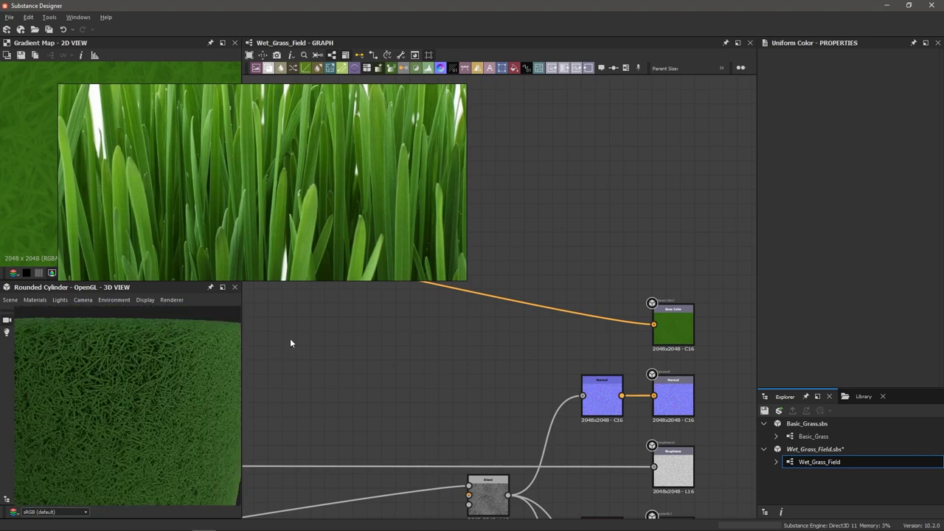
Step: Resample the Gradient Map's gradient with a diagonal stroke across several blades in the grass reference photo
middle_click_drag(351, 314, 561, 331)
scroll(470, 344, "down", 3)
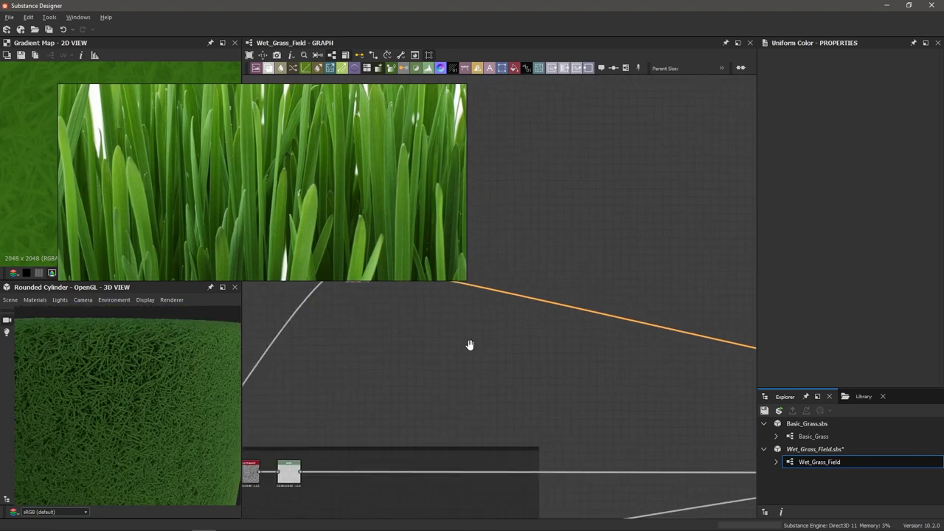
left_click(446, 304)
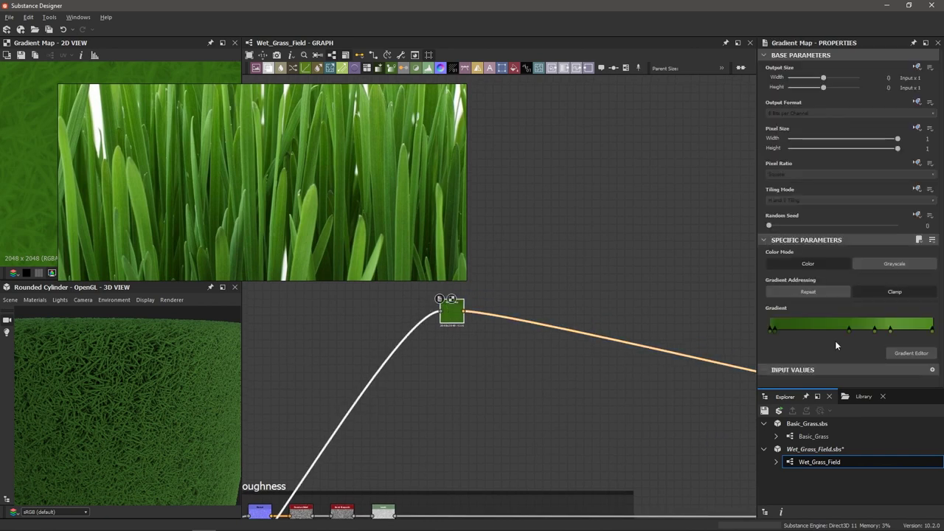
left_click(912, 353)
left_click(720, 442)
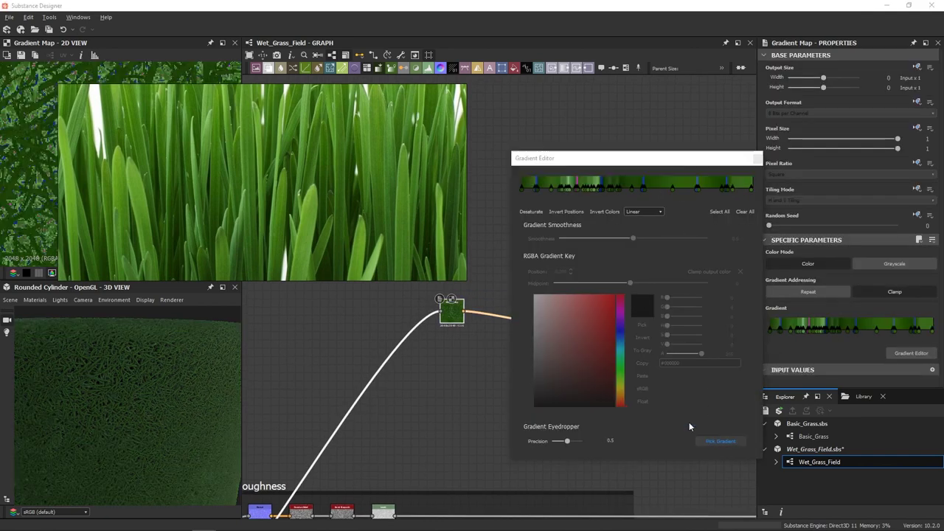
left_click_drag(292, 224, 233, 162)
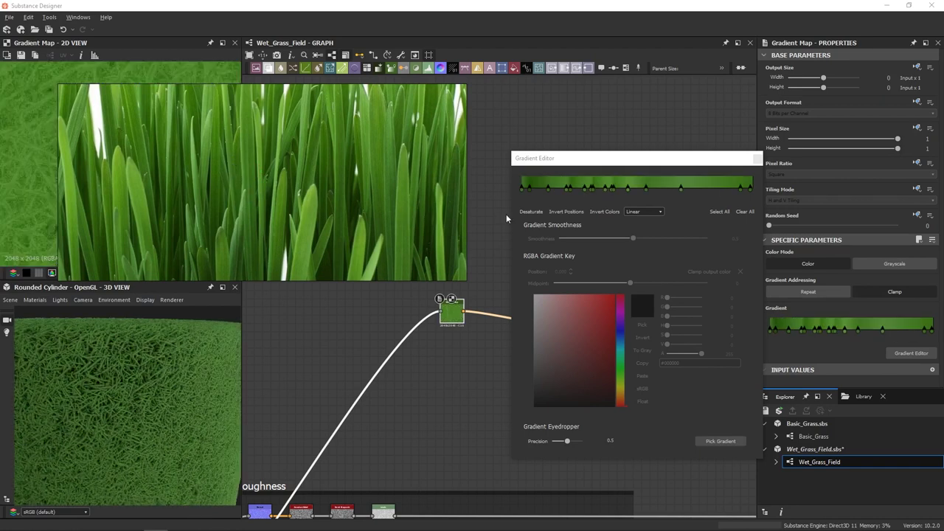
Step: Select all keys of the sampled gradient and shift them to a slightly less saturated green
left_click(521, 201)
left_click_drag(521, 201, 756, 174)
left_click_drag(685, 334, 684, 338)
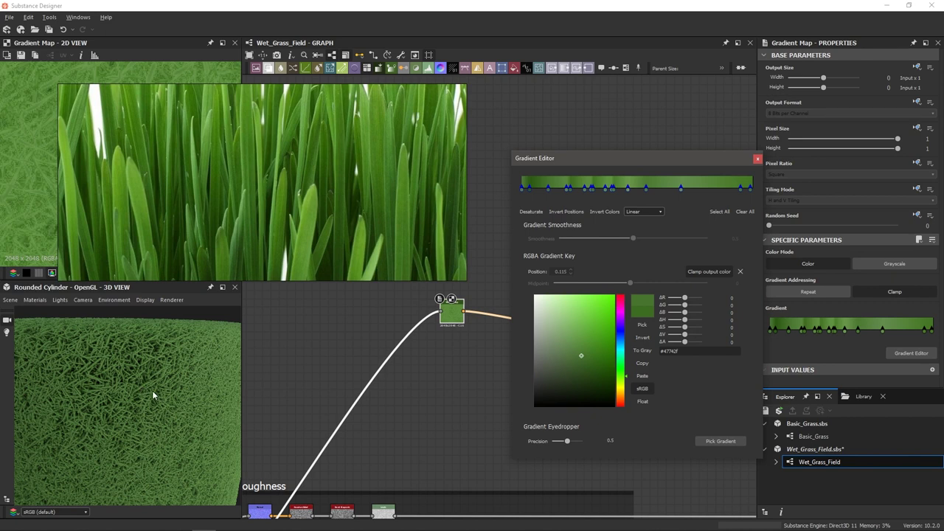
Step: Pick a more varied green gradient from the grass reference photo and close the Gradient Editor
scroll(146, 382, "down", 2)
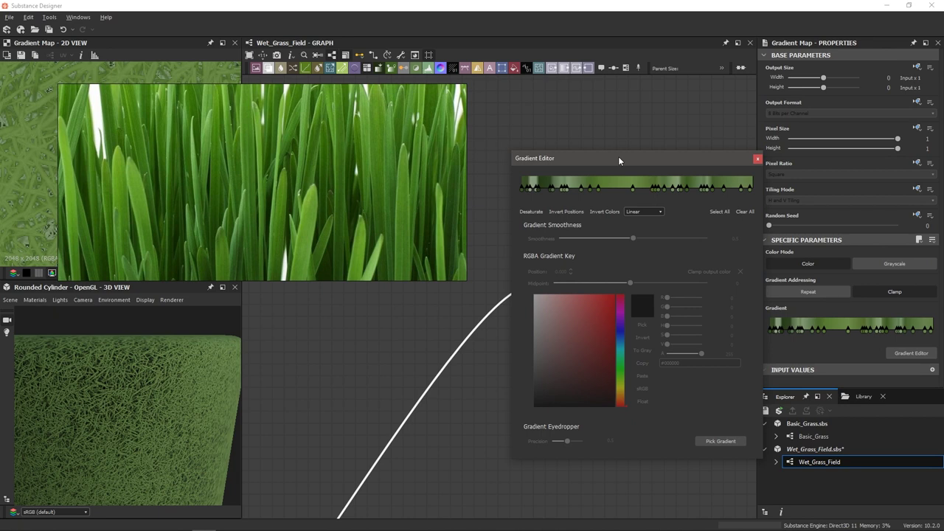
left_click(758, 159)
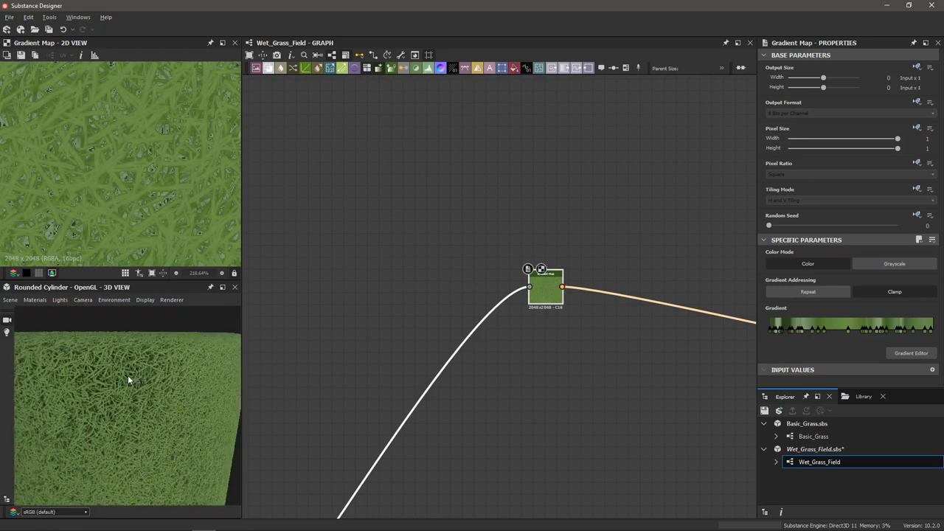
scroll(131, 376, "down", 2)
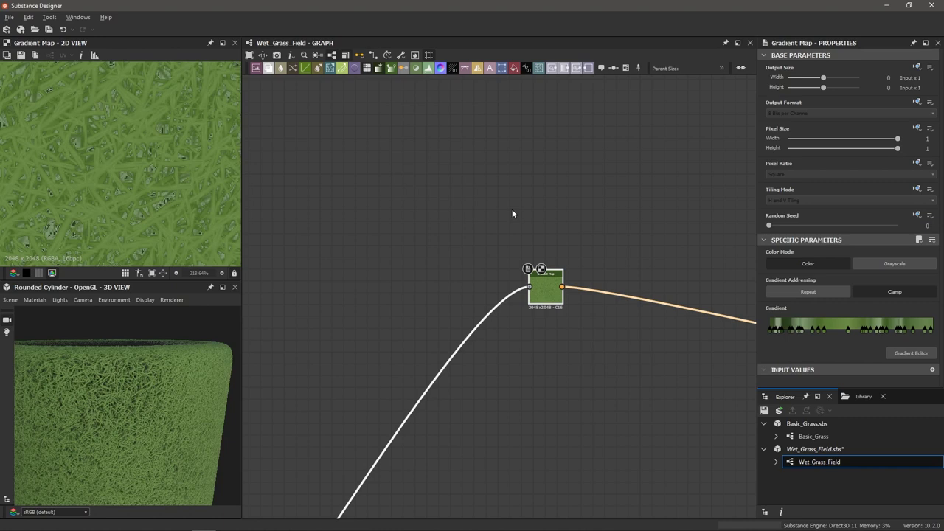
Step: Enclose the Gradient Map node in a new frame
scroll(512, 209, "down", 4)
left_click_drag(441, 209, 626, 275)
key("space")
type("fr")
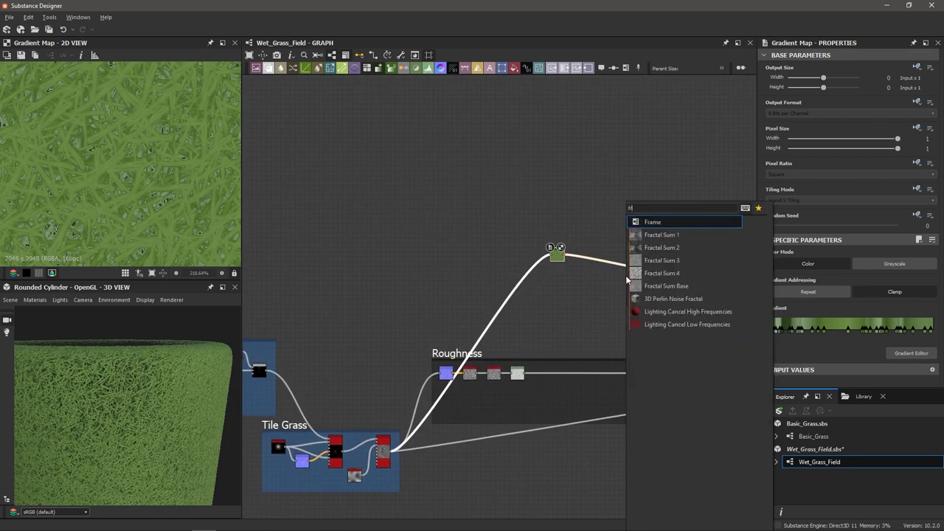
key("Return")
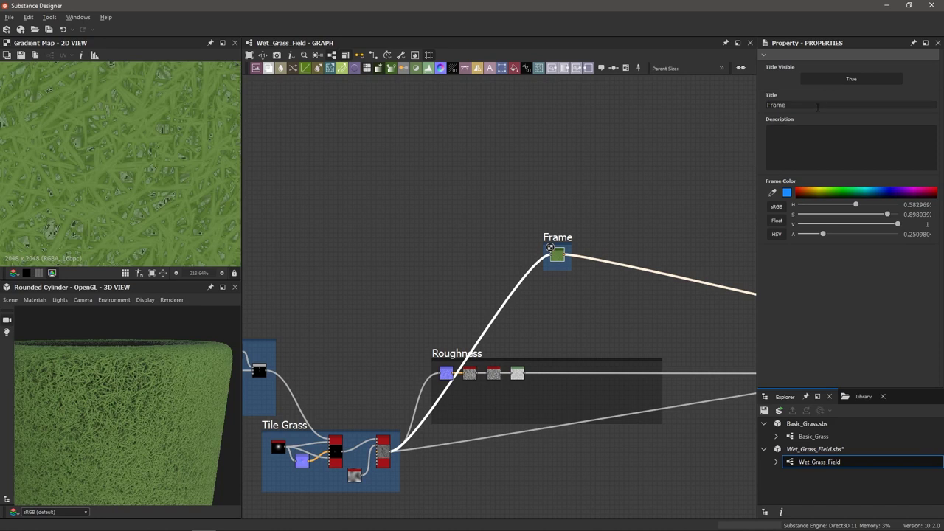
Step: Title the new frame Albedo/Color and set its color to black
double_click(818, 107)
type("Albedo/Color")
left_click_drag(811, 186, 812, 204)
Step: Enlarge the Albedo/Color frame to both sides and upward, and move the Gradient Map node to its left edge
scroll(533, 295, "up", 2)
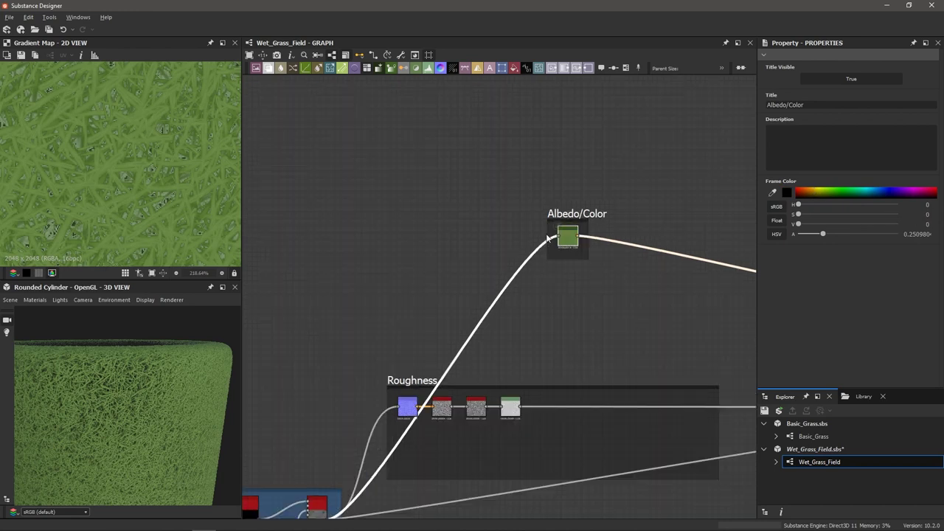
left_click_drag(548, 240, 383, 231)
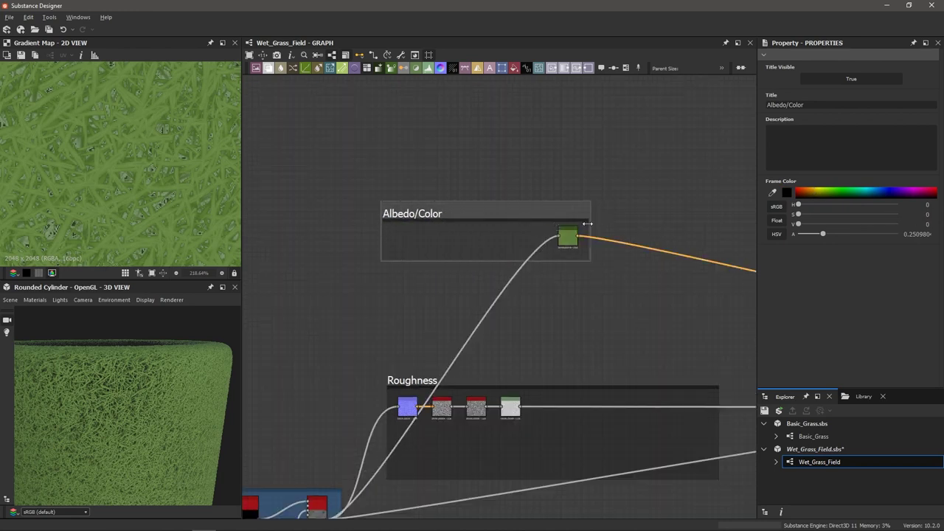
left_click_drag(591, 230, 748, 231)
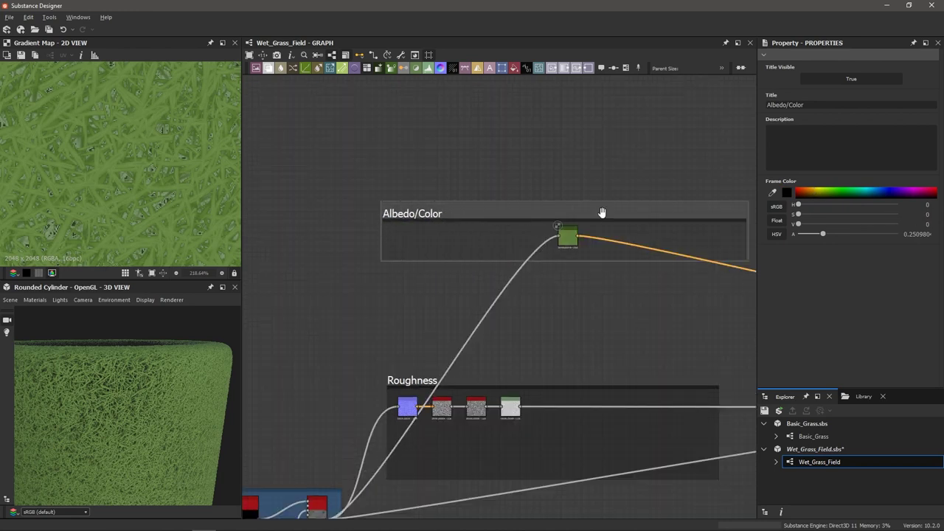
left_click_drag(603, 214, 608, 153)
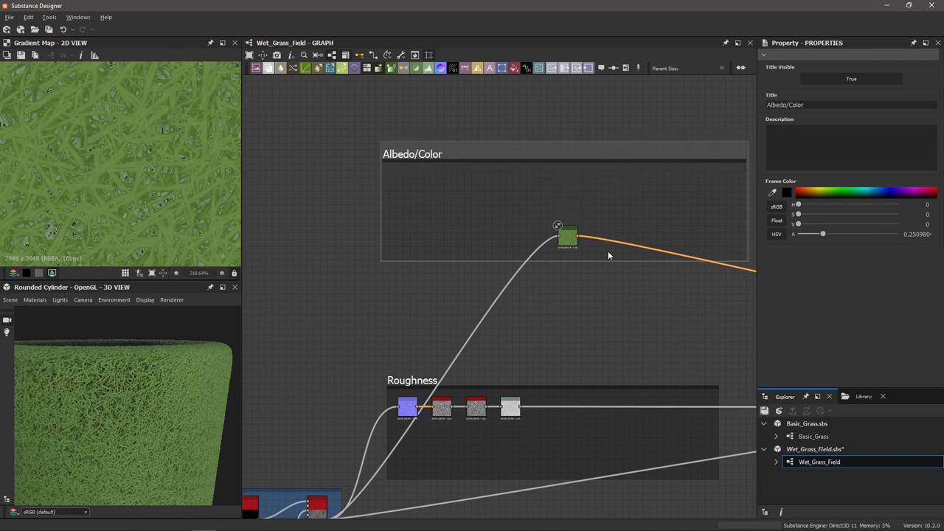
scroll(612, 264, "down", 3)
Step: Add a Scratches Generator node above the Blade of Grass Shape frame and show its whole texture in the 2D preview
middle_click_drag(407, 244, 432, 243)
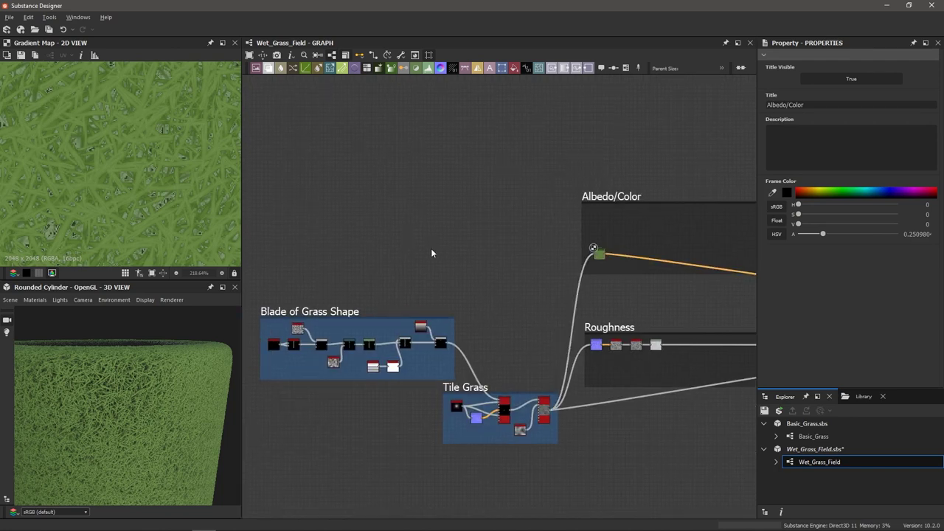
scroll(436, 255, "up", 2)
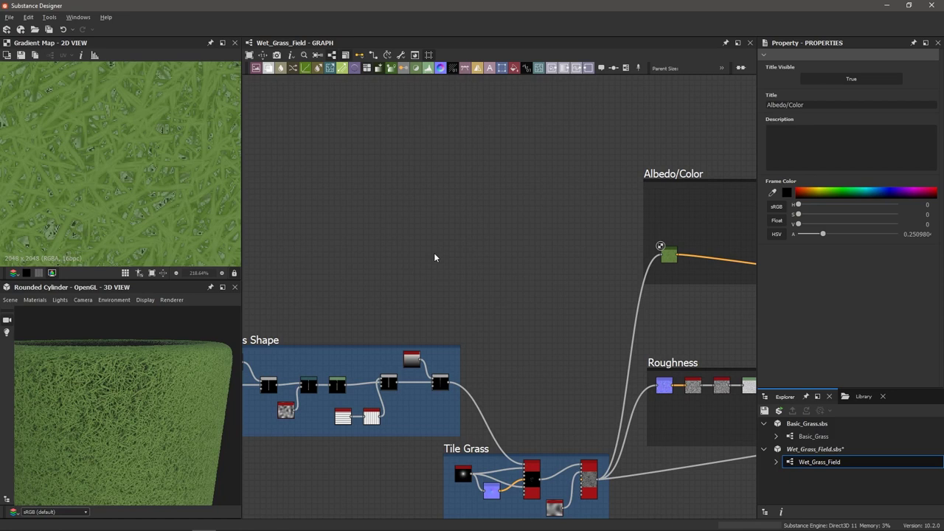
key("space")
type("scratch")
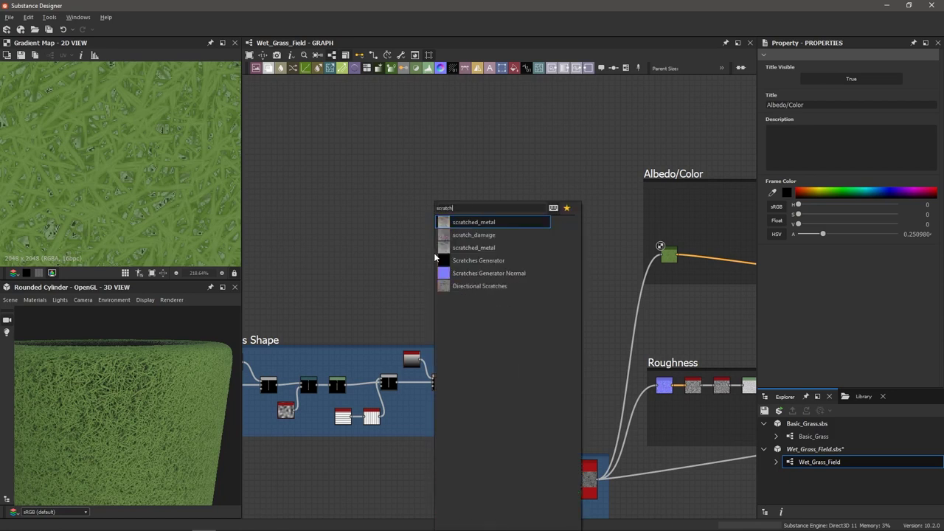
key("Down")
key("Down")
key("Down")
key("Return")
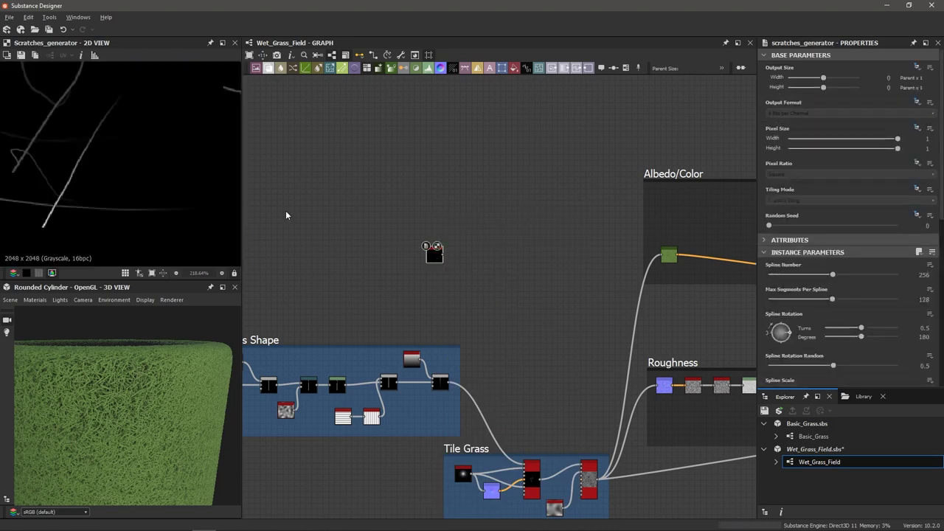
scroll(77, 157, "down", 10)
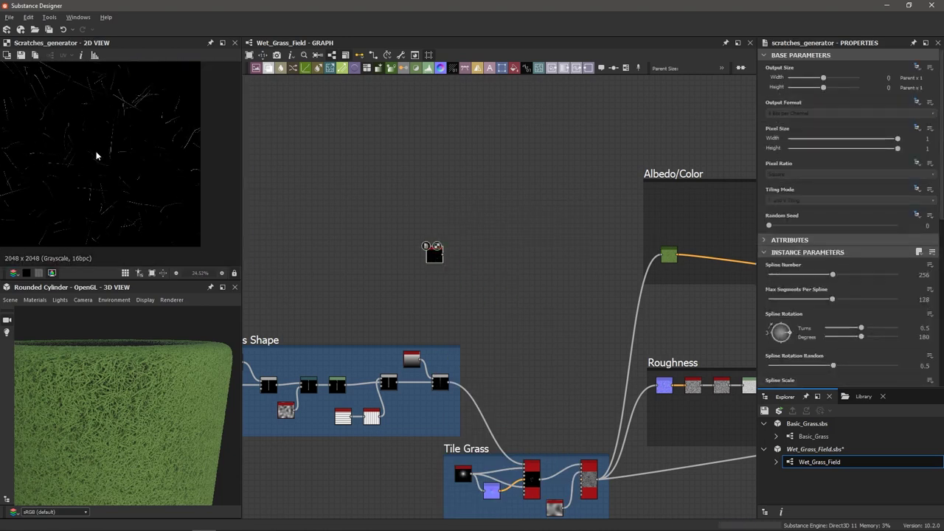
Step: Set the Scratches Generator's Spline Number to 25000 and inspect the denser scratches in the 2D preview
scroll(96, 156, "down", 1)
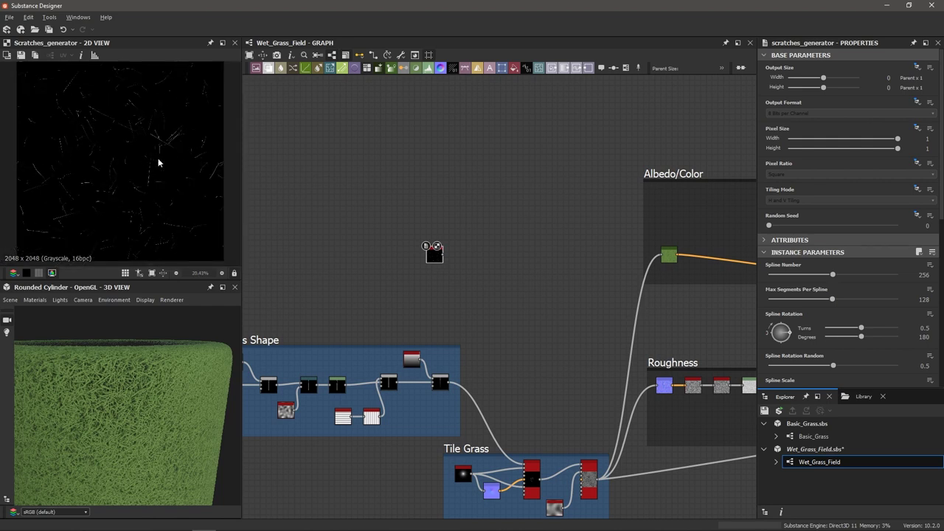
scroll(147, 166, "down", 1)
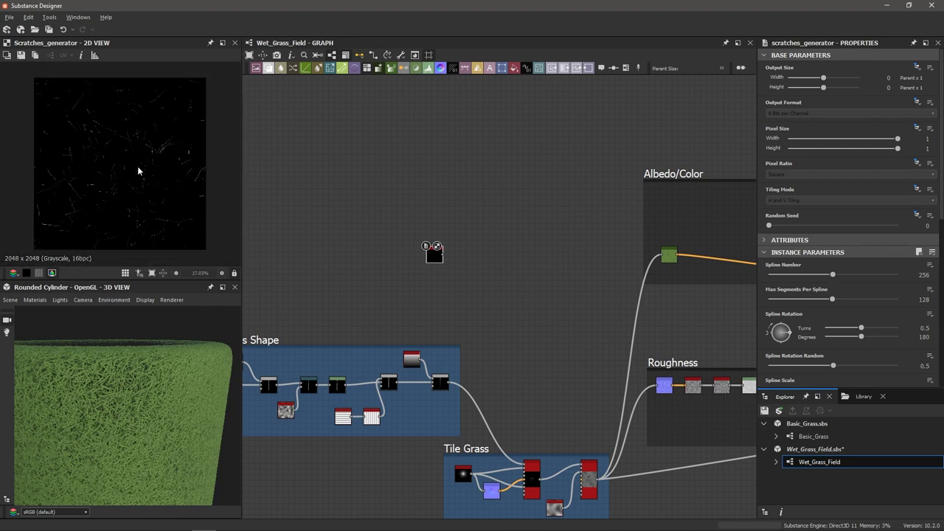
scroll(436, 254, "up", 5)
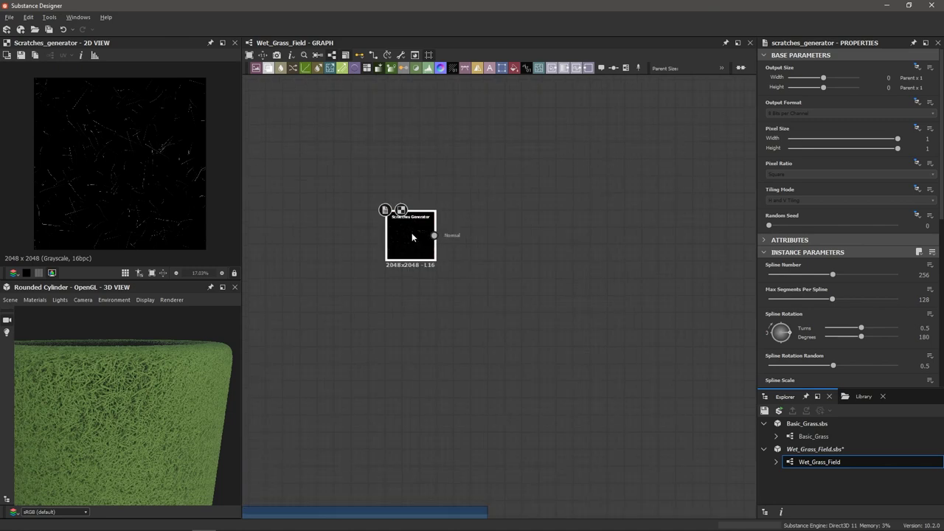
left_click(416, 278)
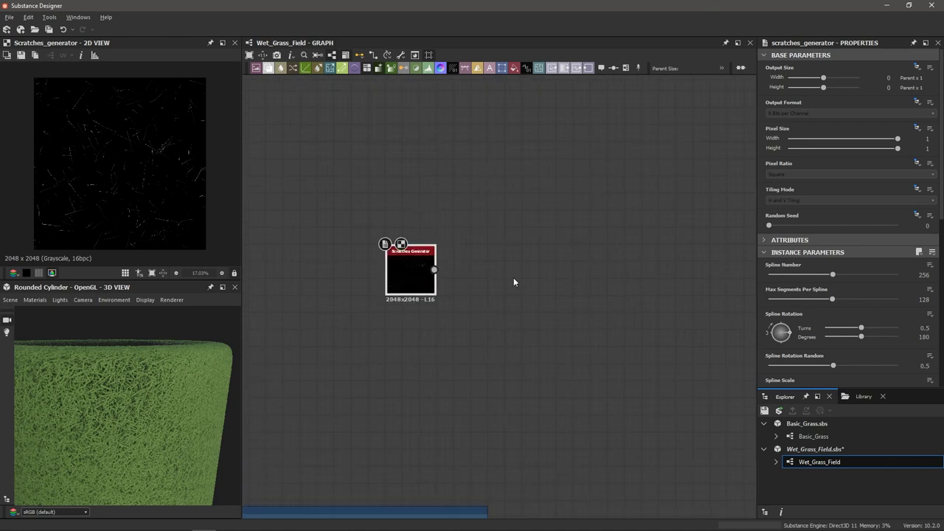
scroll(819, 236, "down", 2)
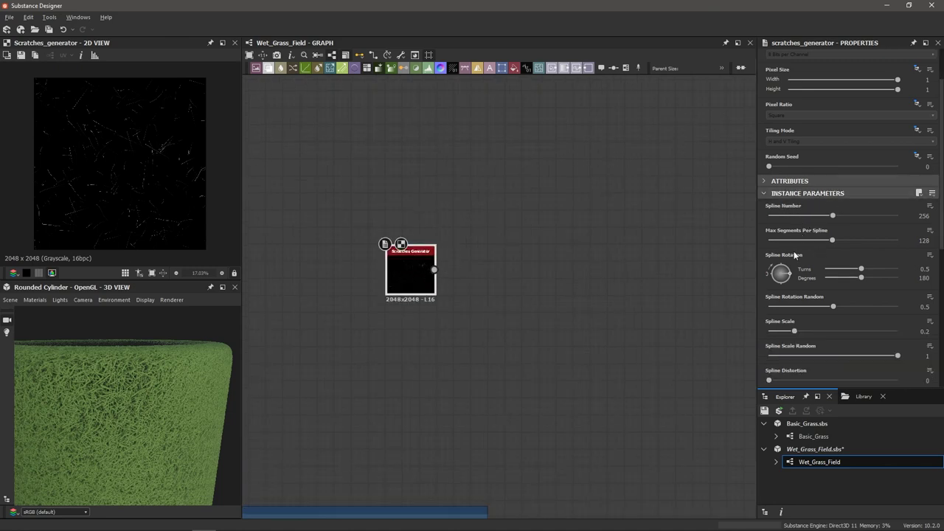
scroll(809, 327, "down", 2)
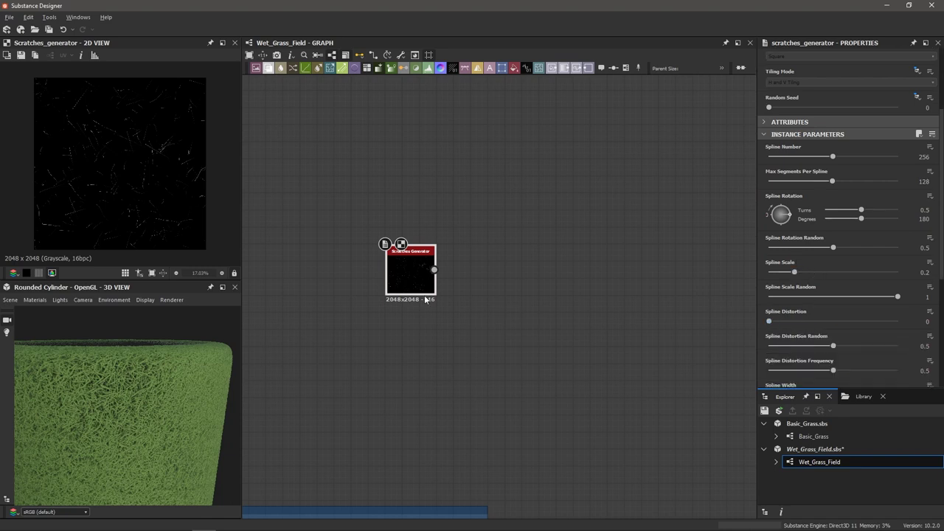
scroll(161, 229, "up", 1)
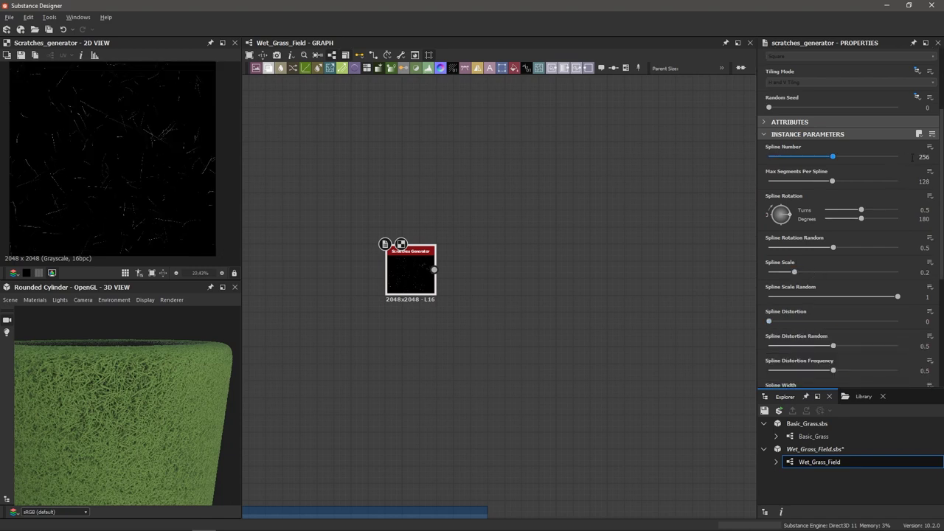
double_click(924, 156)
key("ctrl+a")
type("25000")
key("Return")
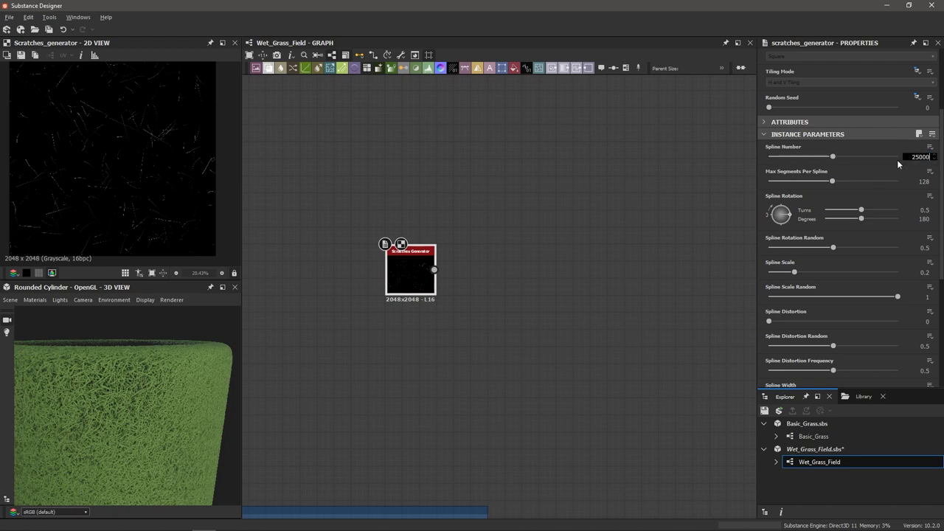
scroll(162, 203, "up", 4)
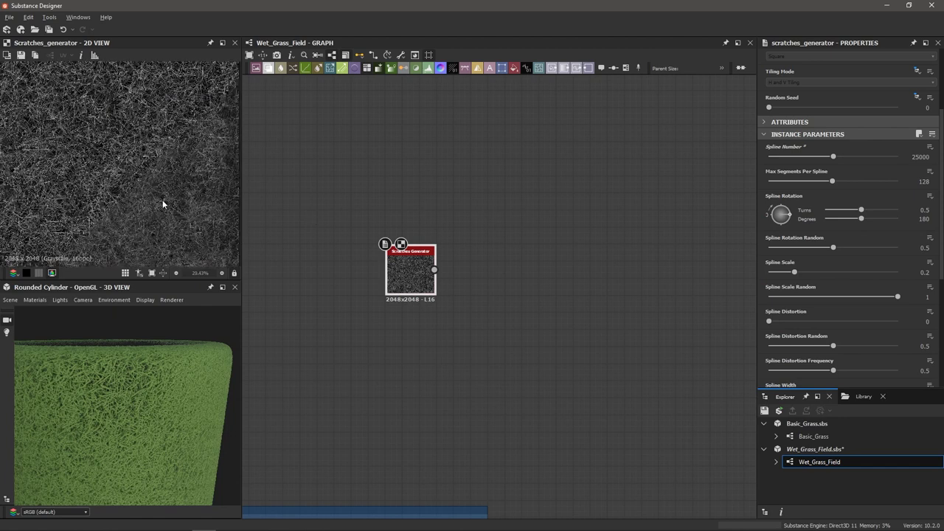
scroll(106, 173, "up", 1)
scroll(106, 173, "down", 2)
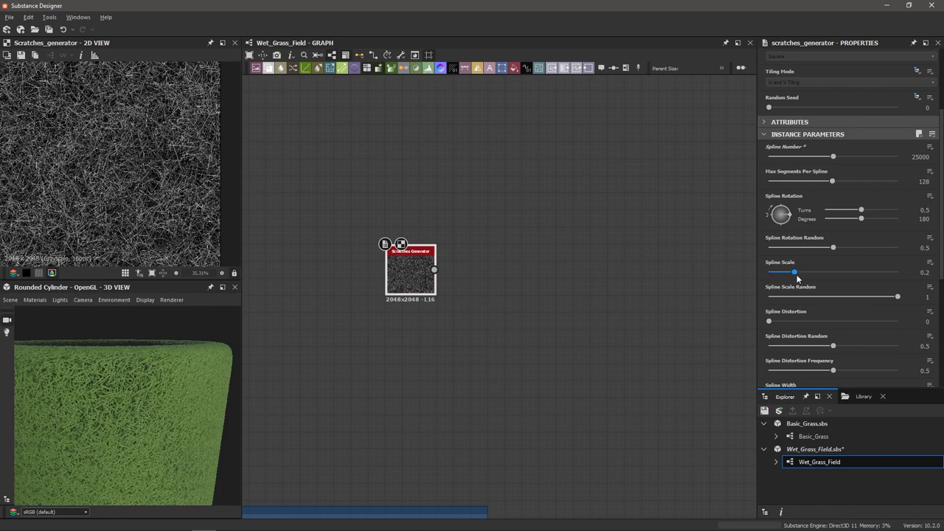
Step: Set the Scratches Generator's Spline Scale to 0.06 and its Spline Distortion to 0.5
left_click_drag(794, 273, 790, 273)
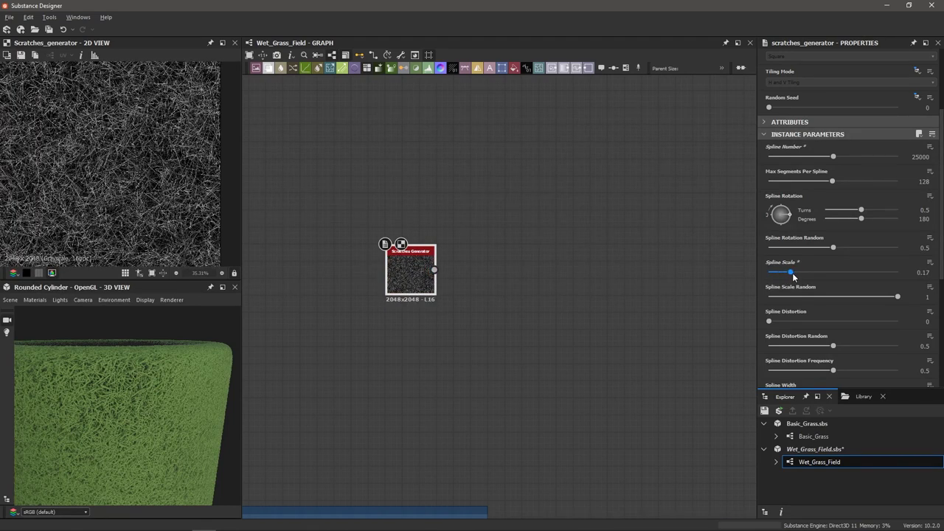
scroll(794, 277, "down", 1)
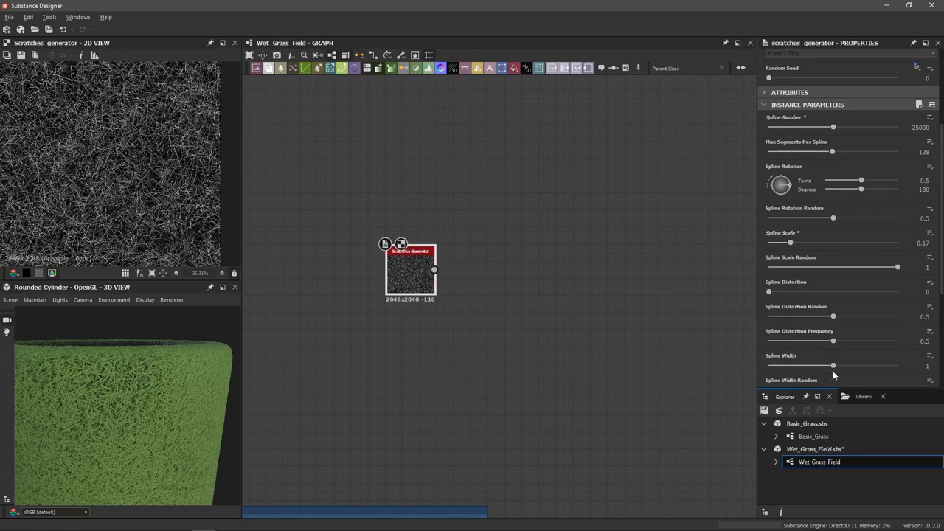
scroll(129, 187, "up", 5)
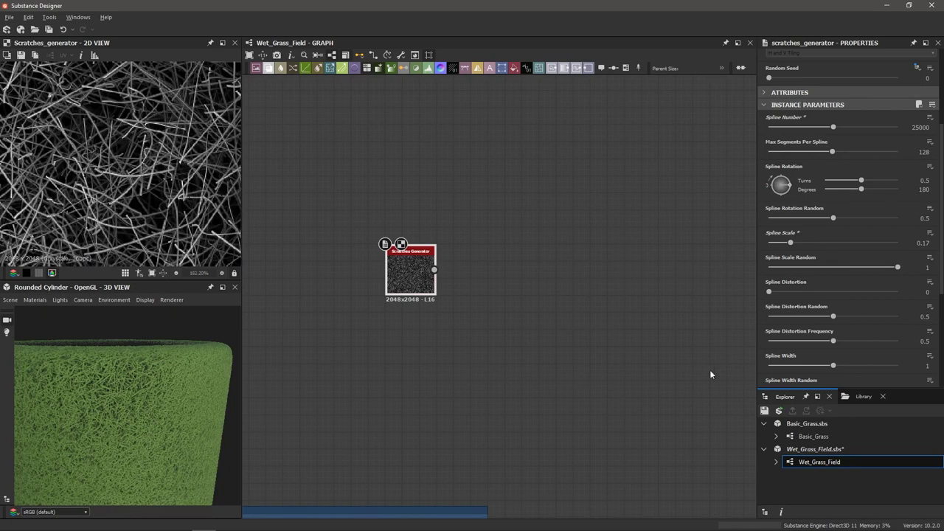
left_click_drag(834, 366, 885, 369)
key("ctrl+z")
left_click_drag(789, 250, 776, 246)
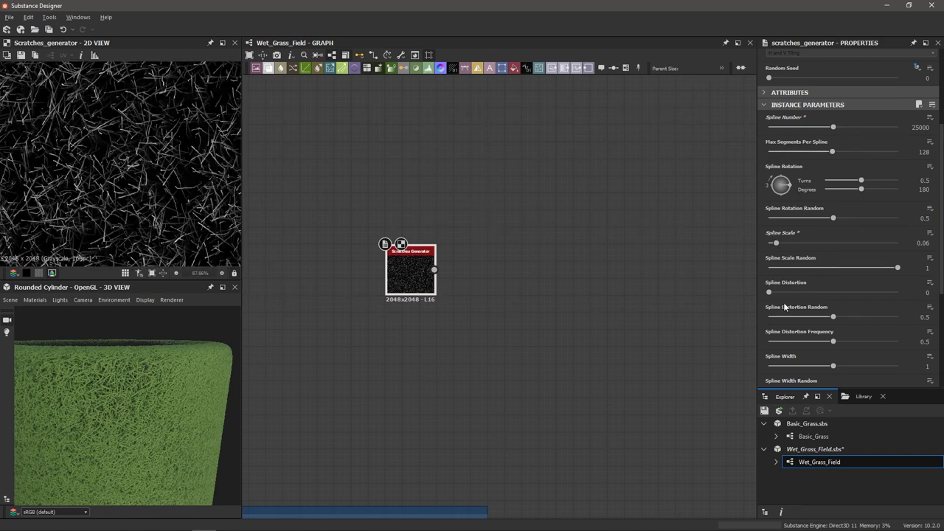
left_click_drag(770, 293, 834, 303)
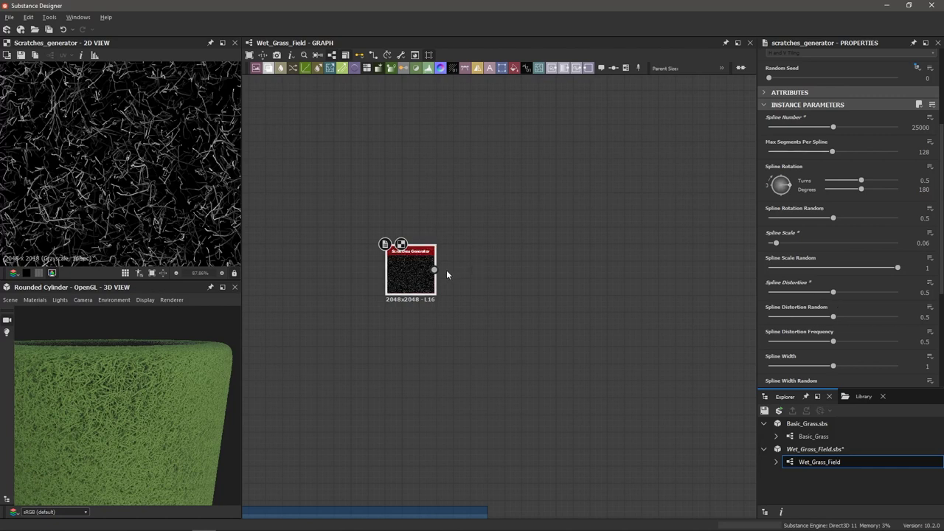
Step: Add a Blur HQ Grayscale node fed by the Scratches Generator
middle_click_drag(443, 270, 432, 266)
key("space")
type("b")
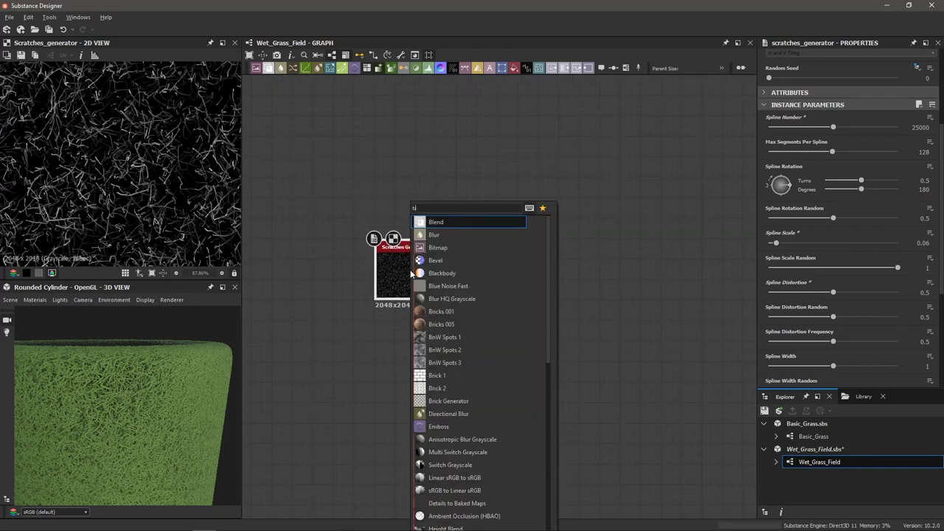
type("lur")
key("Down")
key("Return")
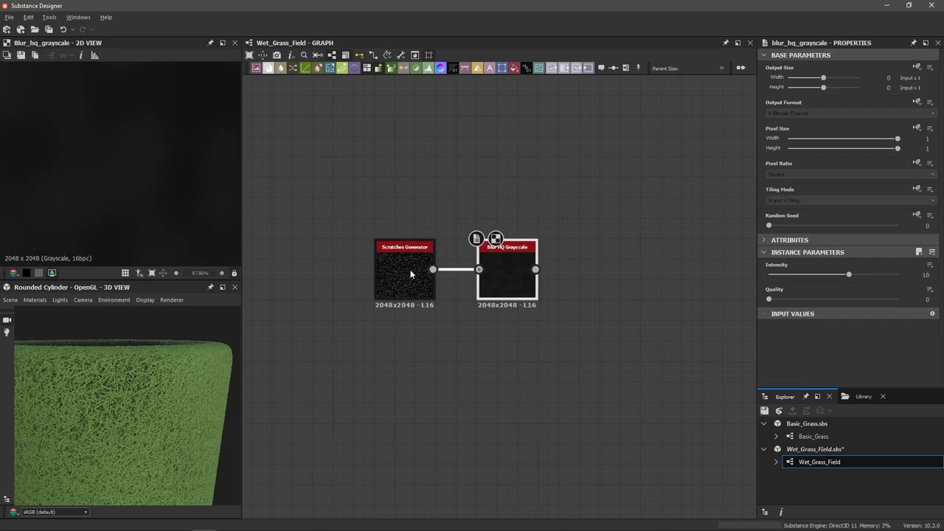
Step: Set the Blur HQ Grayscale Intensity to 0.15 and Quality to 1, and inspect the softened strands up close
left_click_drag(848, 275, 771, 278)
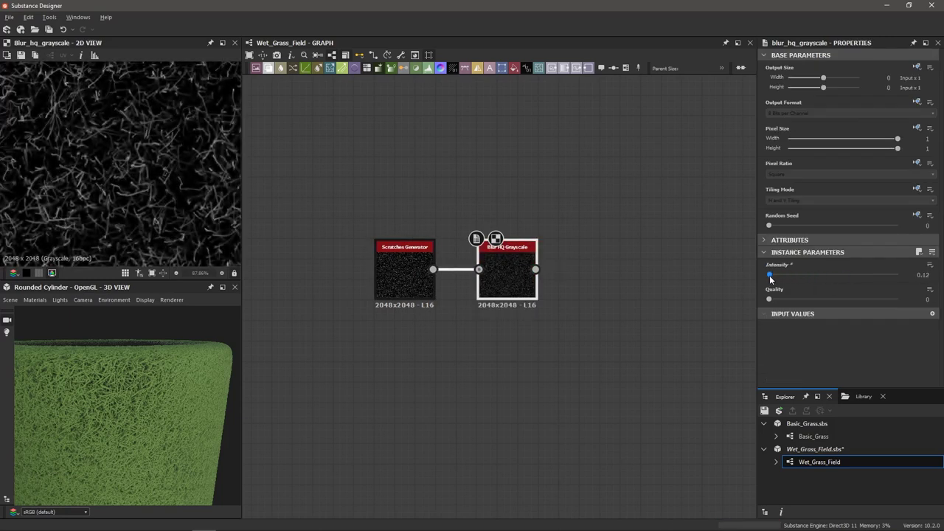
double_click(771, 275)
type("0.15")
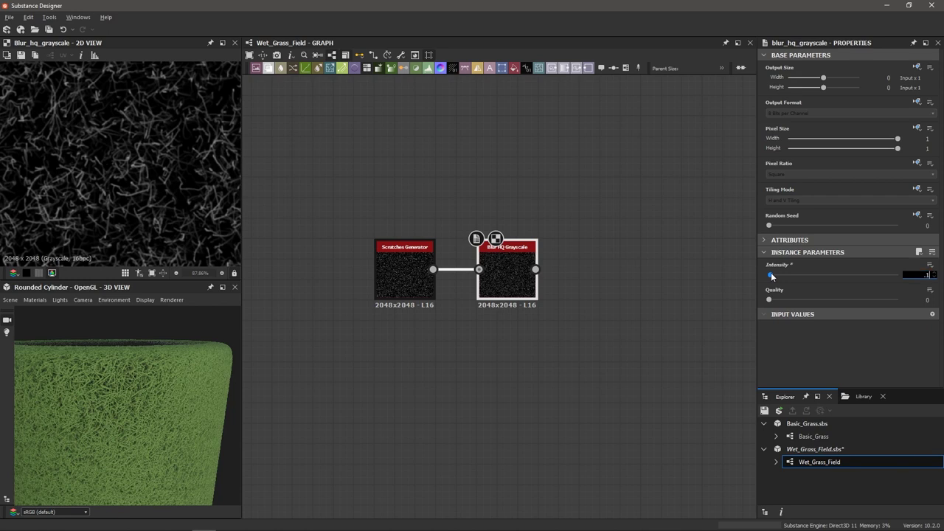
key("Return")
left_click_drag(770, 300, 898, 299)
scroll(108, 146, "up", 4)
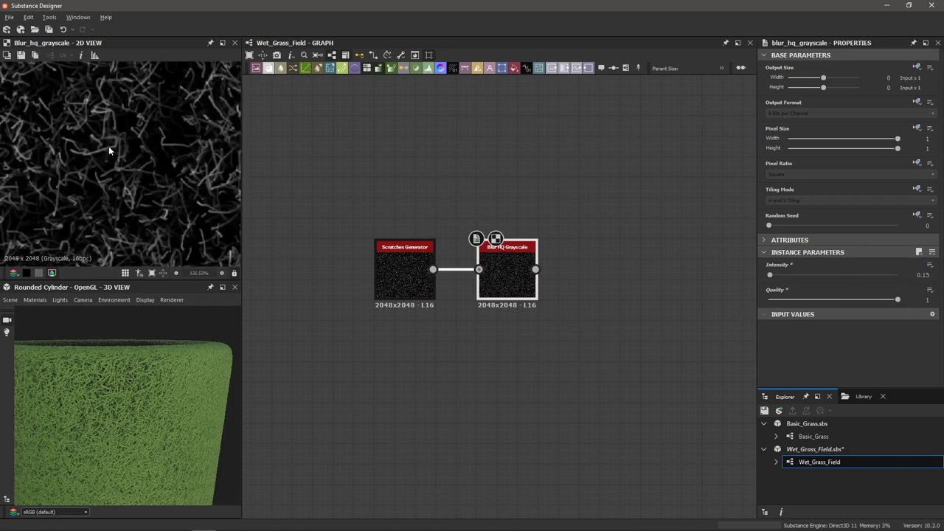
scroll(108, 150, "up", 2)
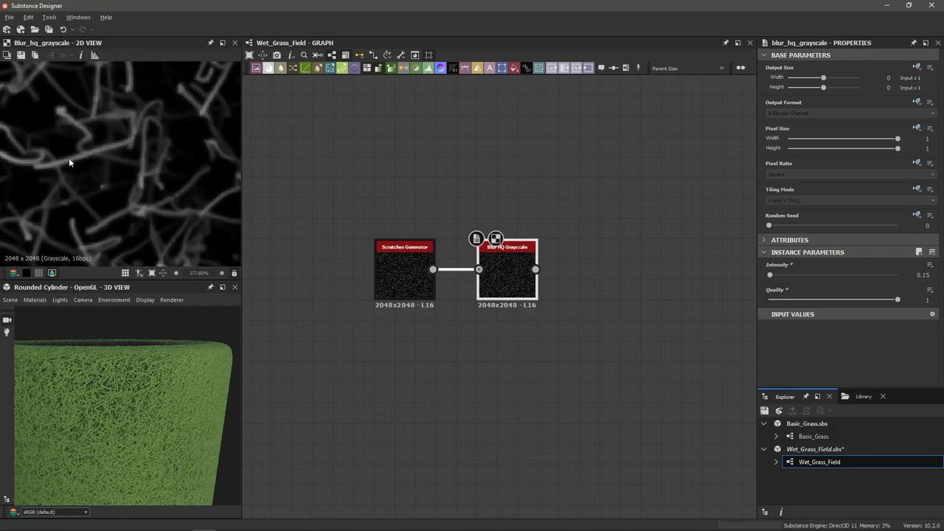
scroll(56, 162, "down", 2)
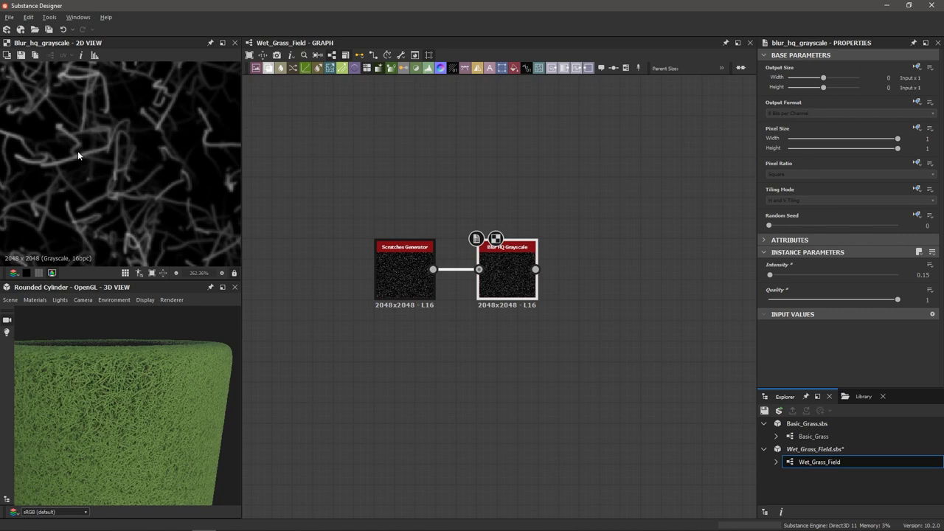
Step: Add a Histogram Range node connected after the Blur HQ Grayscale node
scroll(564, 274, "up", 2)
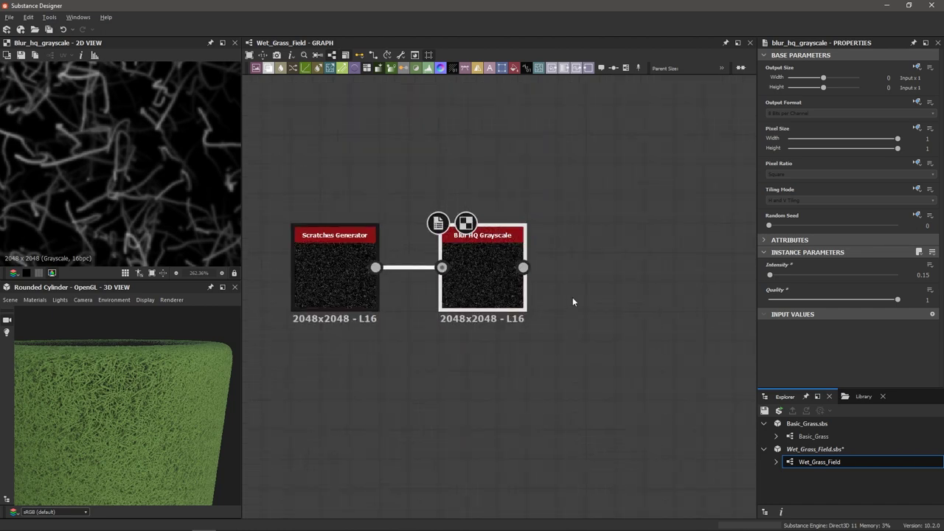
key("space")
type("hist")
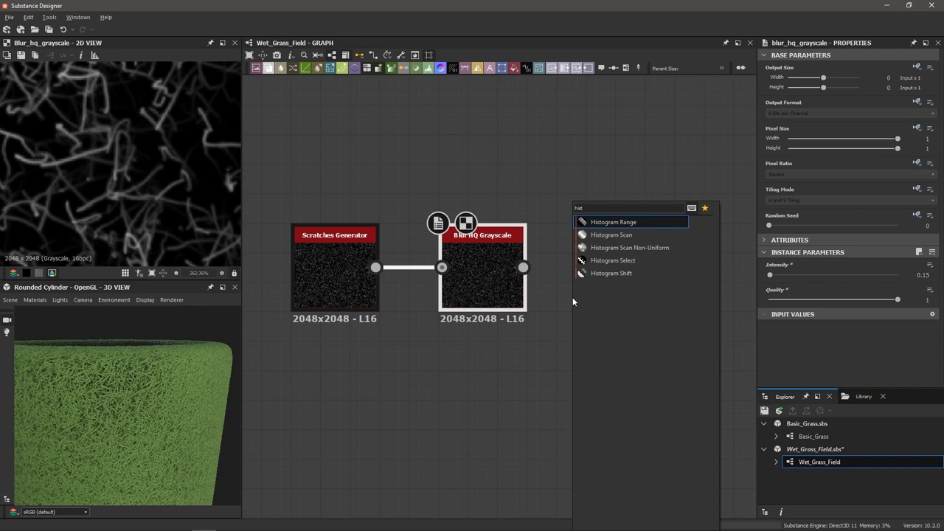
key("Return")
scroll(614, 313, "down", 3)
scroll(557, 299, "up", 3)
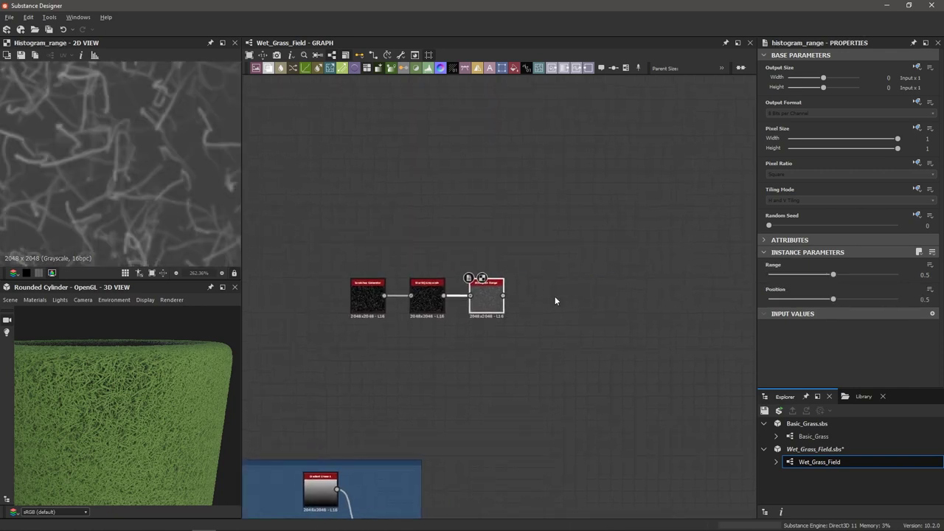
Step: Add an unconnected Height Blend node beside the Histogram Range node
key("space")
type("height")
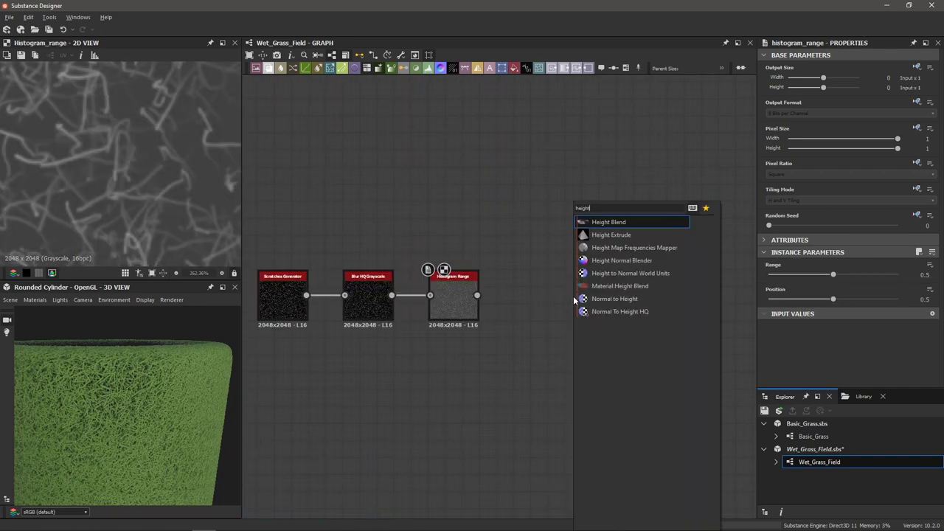
key("Return")
scroll(574, 296, "down", 3)
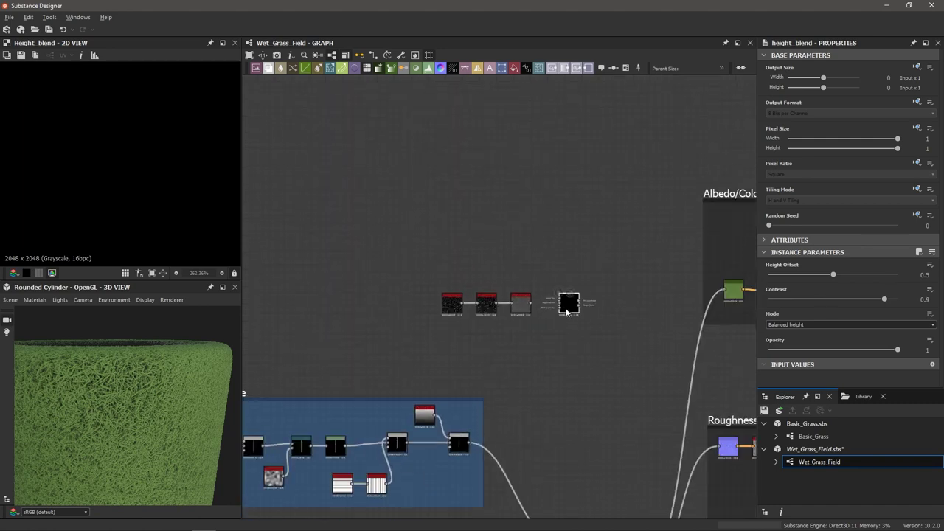
Step: Move the Roughness frame lower and the Albedo/Color frame higher in the graph to widen the gap between them
middle_click_drag(595, 350, 538, 285)
scroll(539, 286, "down", 5)
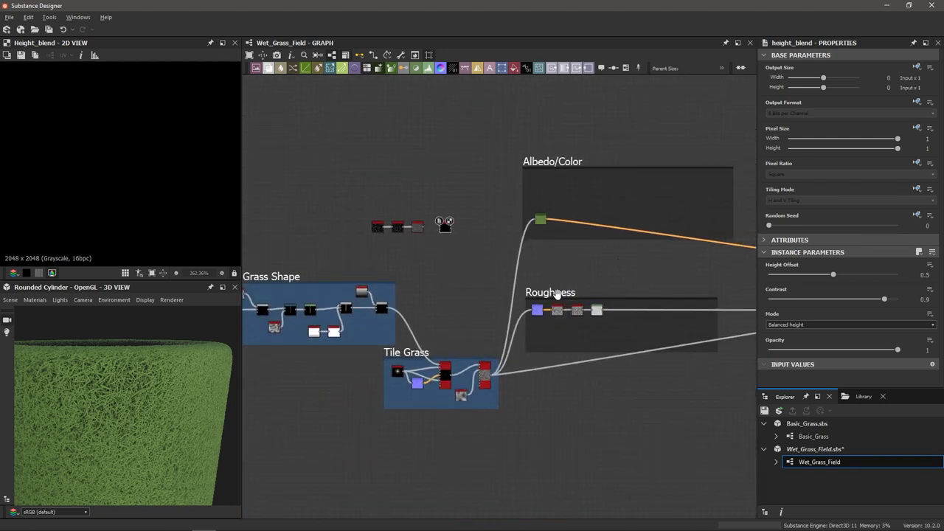
left_click_drag(557, 296, 567, 352)
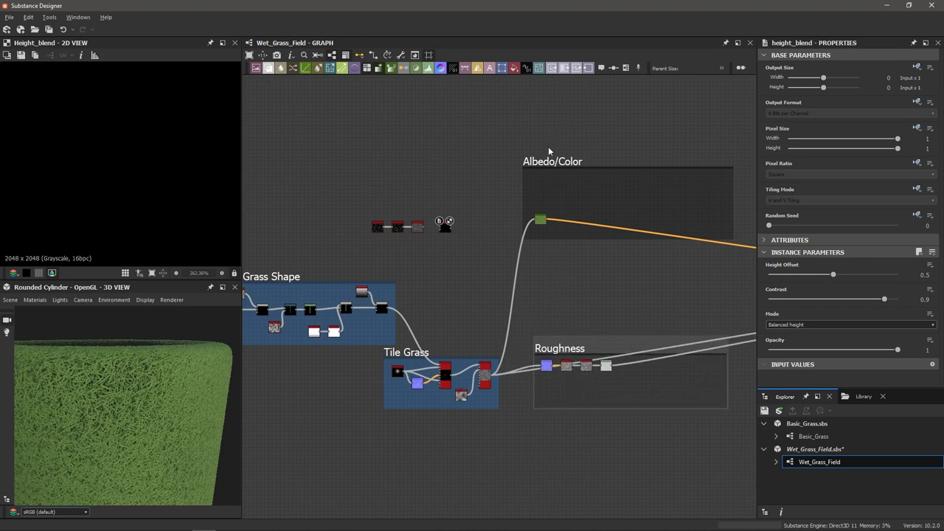
left_click_drag(548, 162, 546, 144)
scroll(504, 231, "up", 1)
scroll(580, 291, "down", 3)
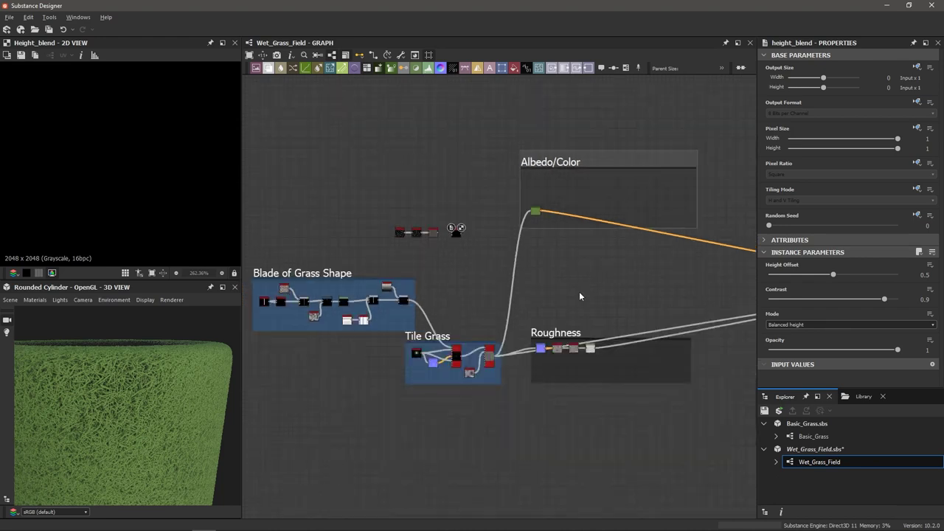
middle_click_drag(579, 291, 539, 300)
scroll(539, 300, "down", 1)
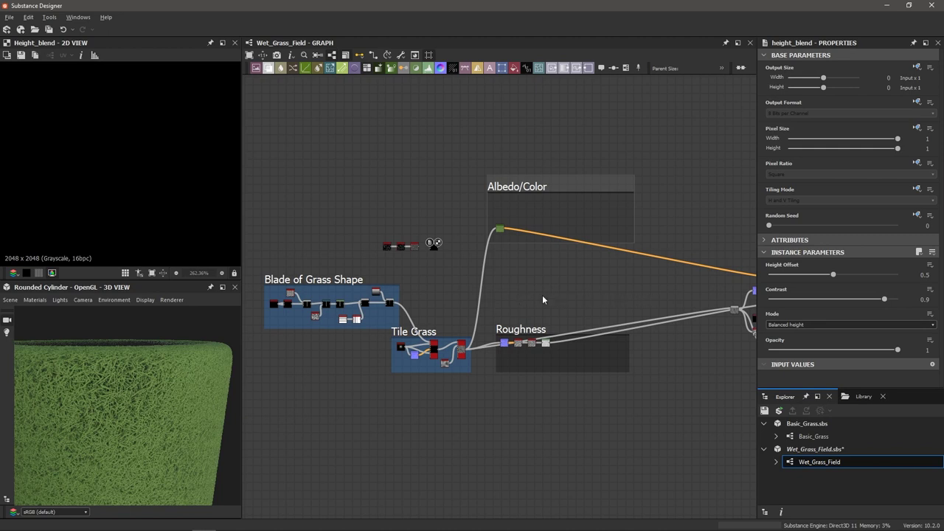
Step: Move the Height Blend node into the gap between the Albedo/Color and Roughness frames
scroll(503, 279, "up", 2)
left_click_drag(381, 223, 501, 320)
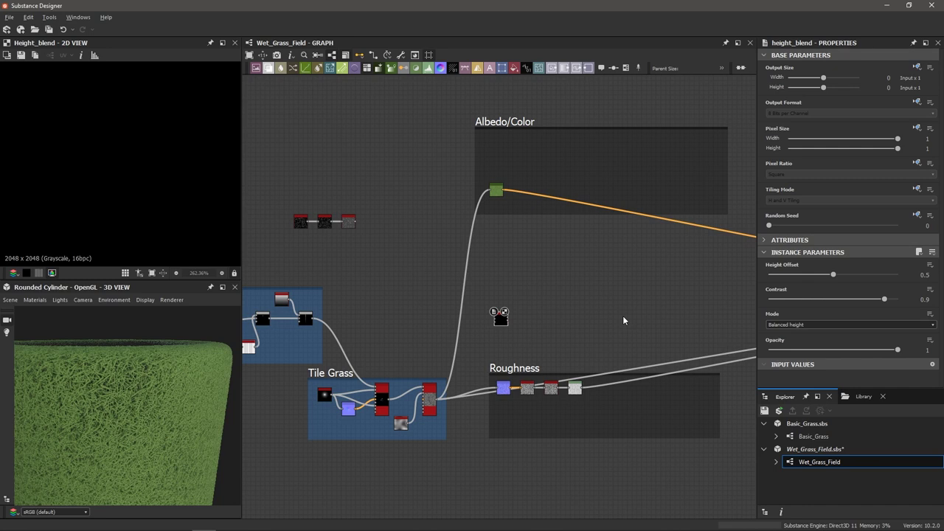
scroll(557, 314, "up", 5)
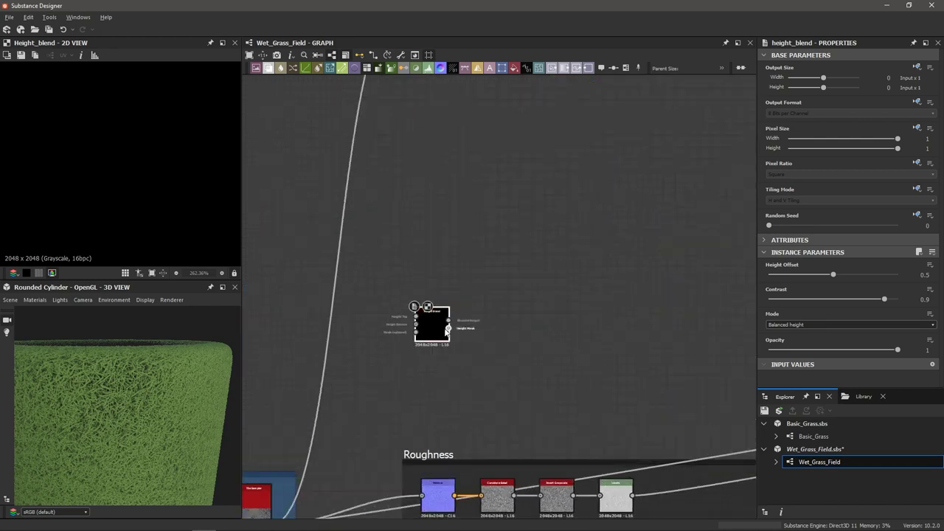
Step: Frame the Height Blend node, title the frame Blend Line, and widen it to about the width of the Albedo/Color frame
scroll(424, 332, "down", 1)
scroll(424, 332, "down", 3)
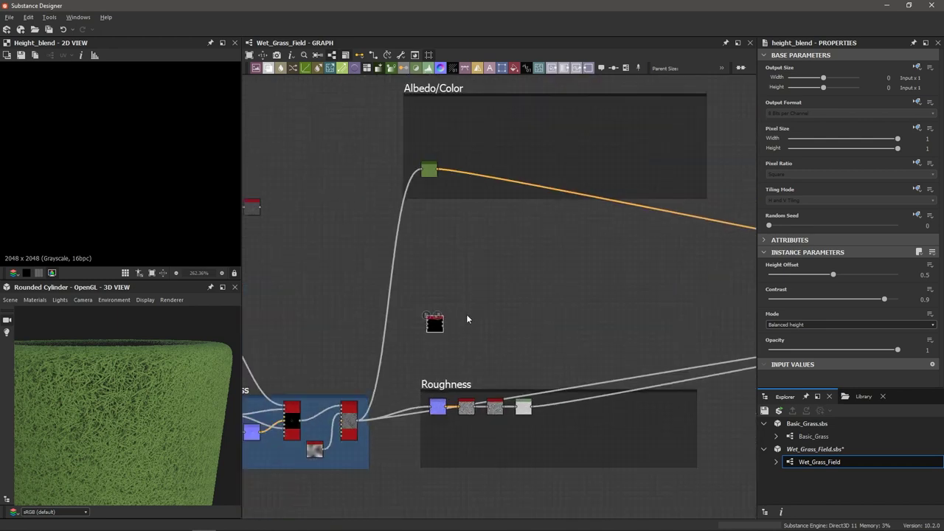
right_click(470, 354)
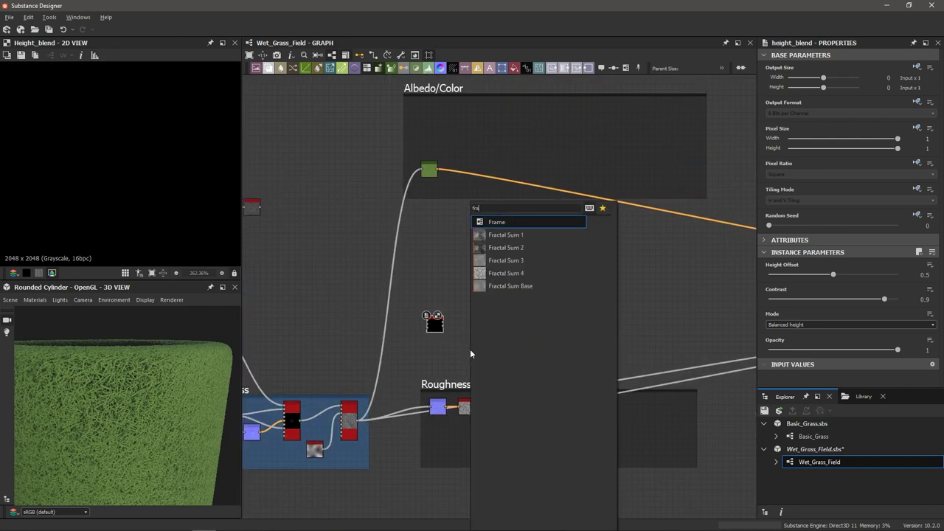
left_click(487, 217)
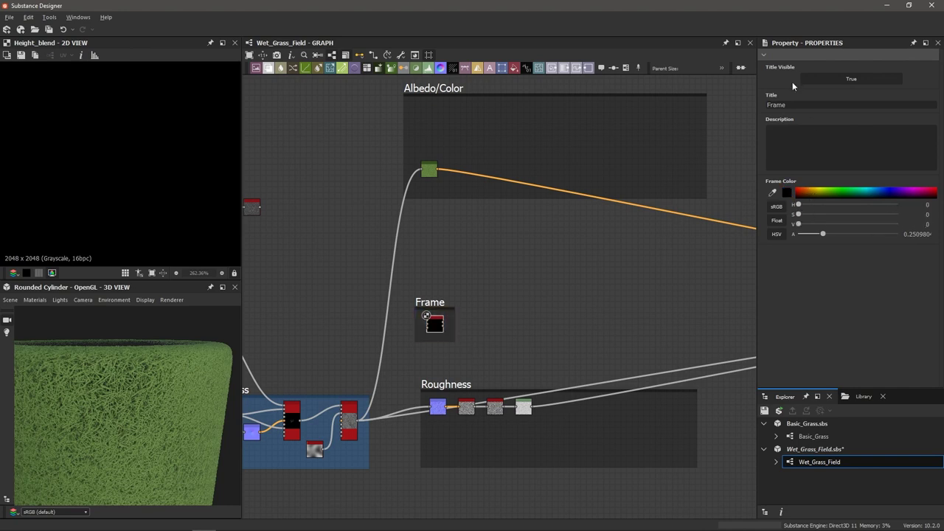
double_click(799, 105)
type("Blend Line")
key("Return")
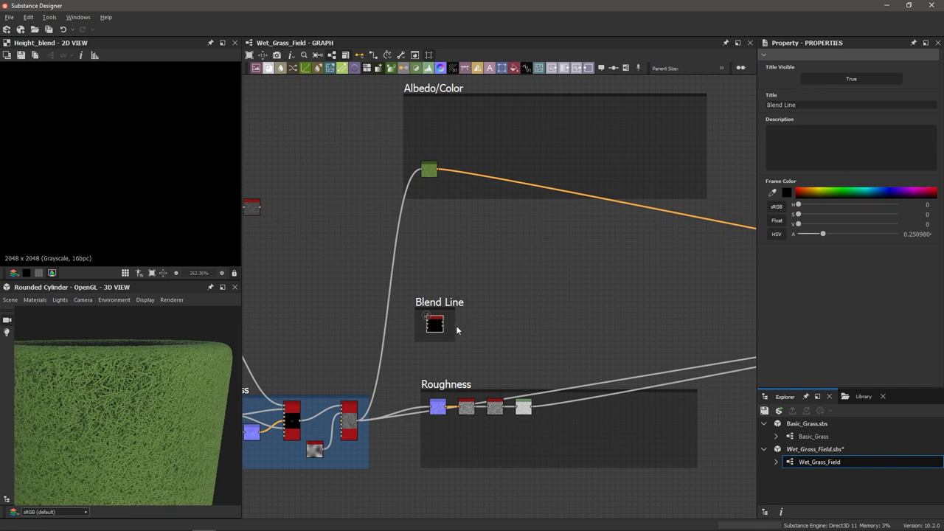
left_click_drag(456, 328, 710, 327)
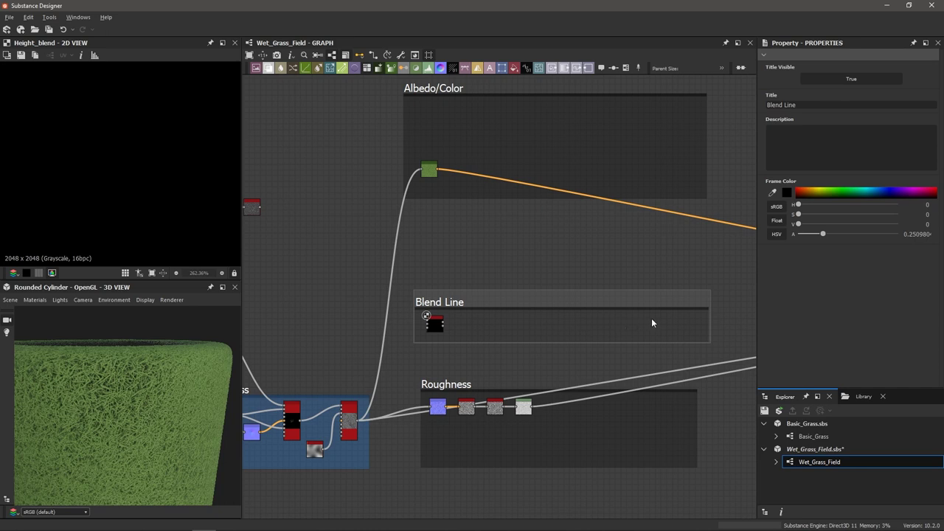
Step: Connect the final Tile Sampler output in the Tile Grass frame to the Height Blend node's Height Top input
scroll(651, 322, "up", 2)
middle_click_drag(468, 350, 451, 237)
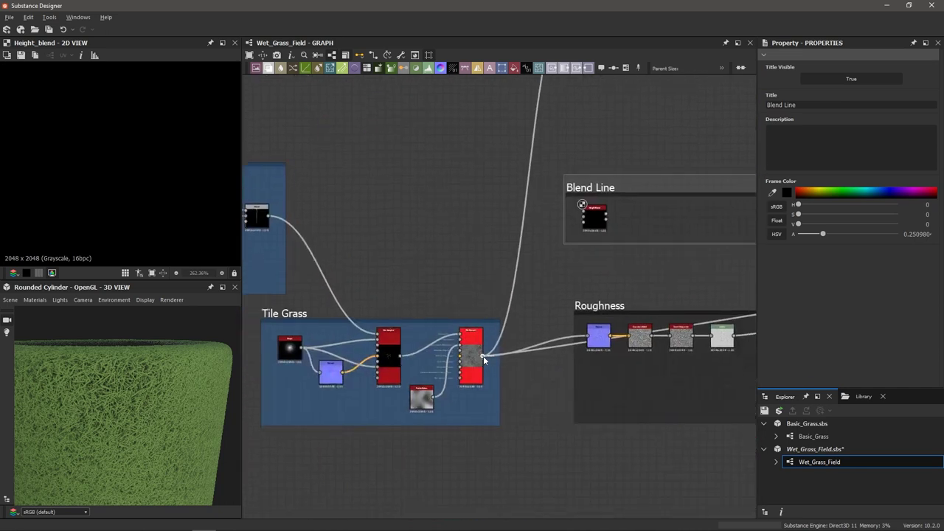
left_click_drag(483, 355, 615, 175)
scroll(554, 243, "up", 2)
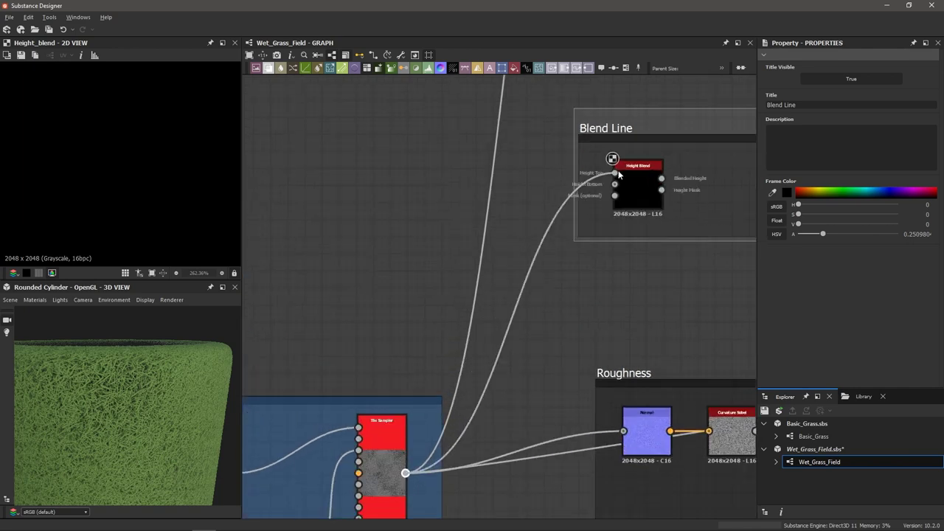
scroll(479, 184, "down", 2)
middle_click_drag(453, 182, 445, 213)
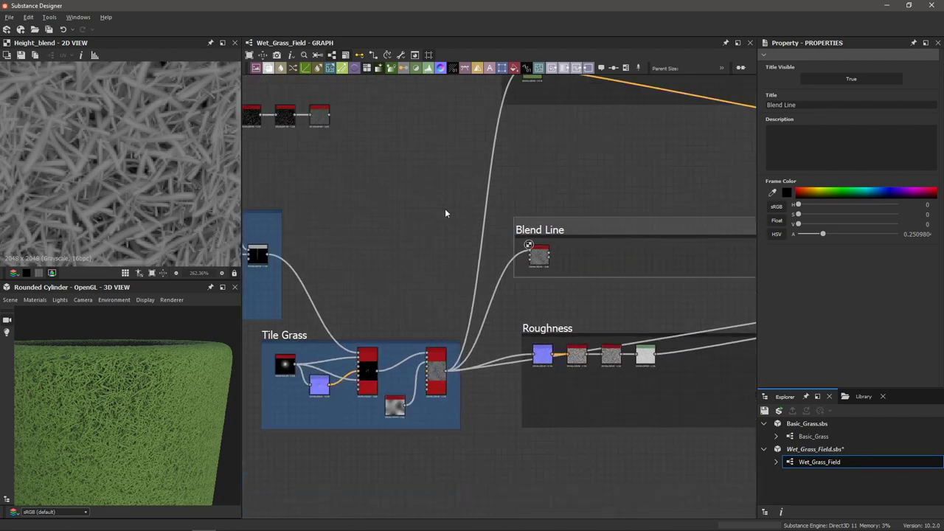
Step: Connect the Histogram Range output to the Height Blend node's Height Bottom input
scroll(328, 148, "up", 2)
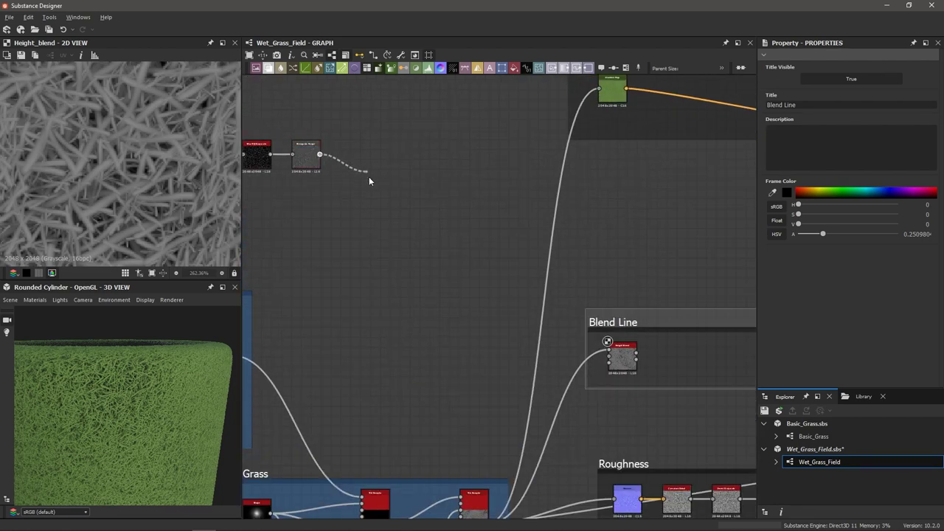
left_click_drag(369, 176, 608, 360)
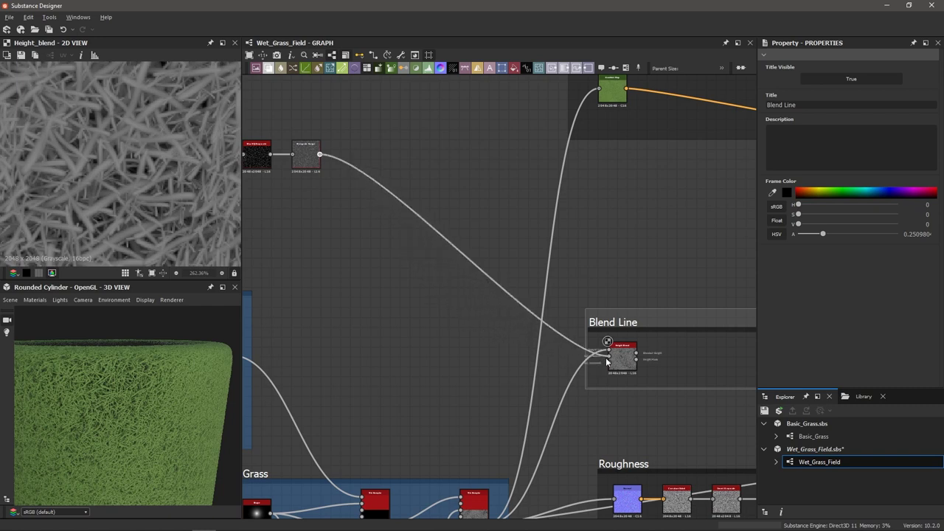
scroll(608, 360, "up", 3)
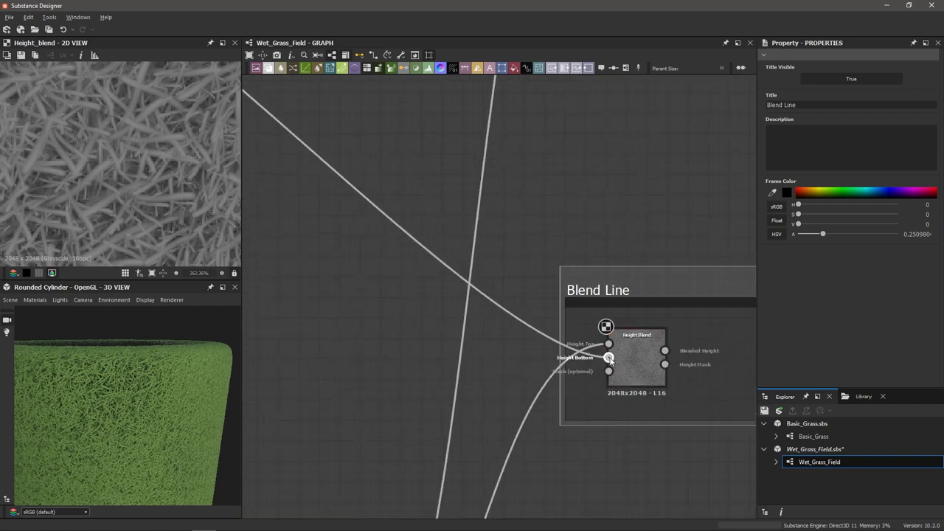
left_click(609, 359)
scroll(547, 336, "down", 5)
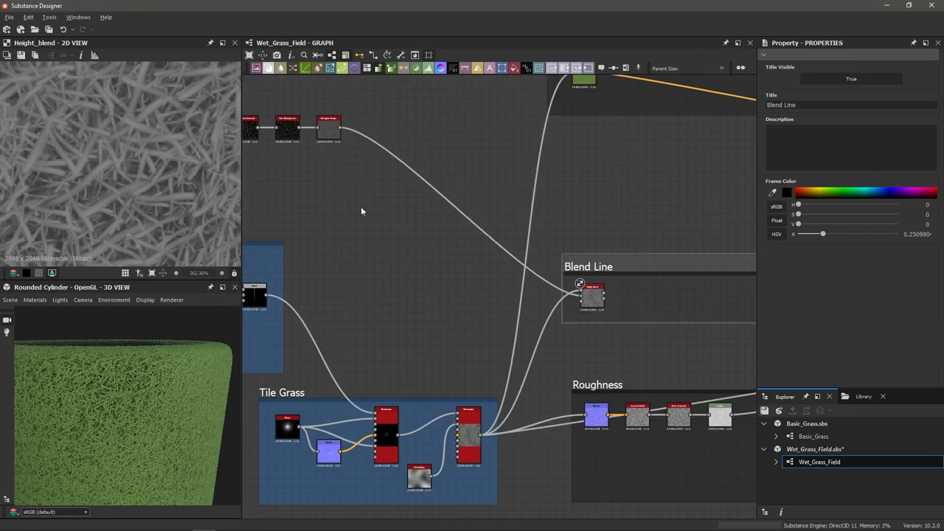
Step: Frame the scratches generator, Blur HQ Grayscale and Histogram Range nodes together and title the frame Dead Grass
middle_click_drag(361, 211, 490, 271)
left_click_drag(315, 149, 482, 204)
key("ctrl+f")
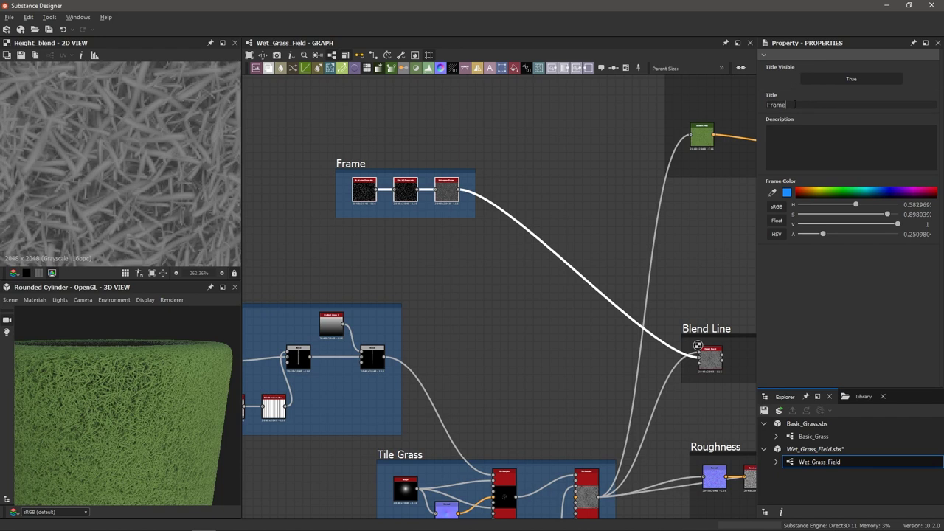
double_click(794, 105)
type("Dead Grass")
key("Return")
Step: Set the Range of the Histogram Range node in the Dead Grass frame to 0.22
scroll(428, 186, "up", 3)
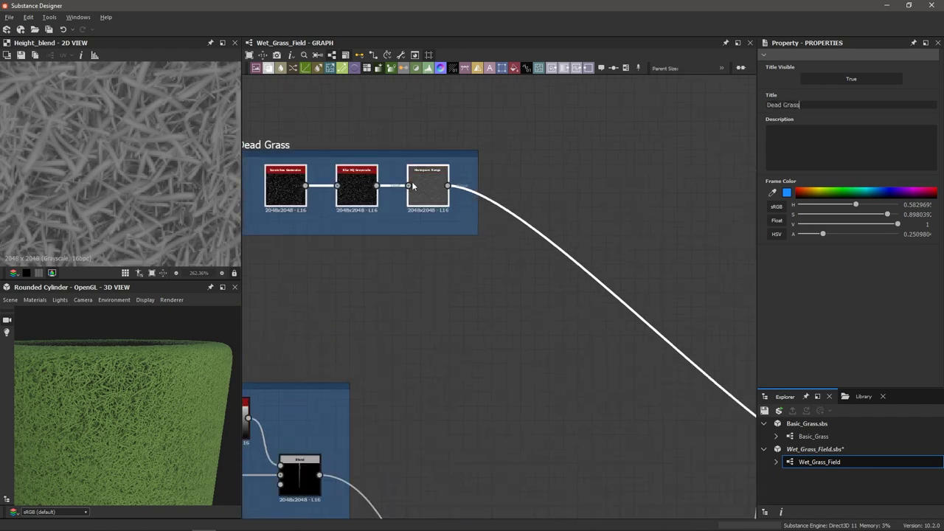
left_click(428, 185)
left_click_drag(833, 276, 799, 288)
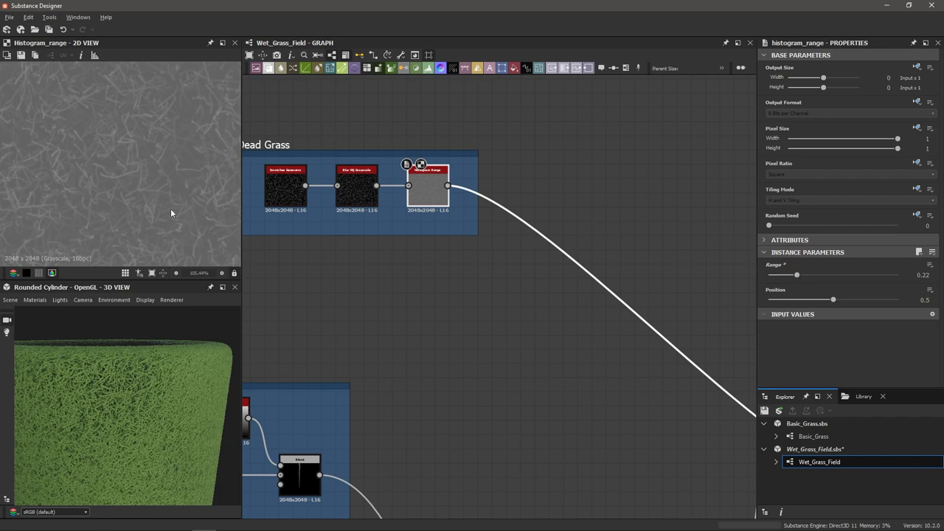
scroll(106, 192, "down", 2)
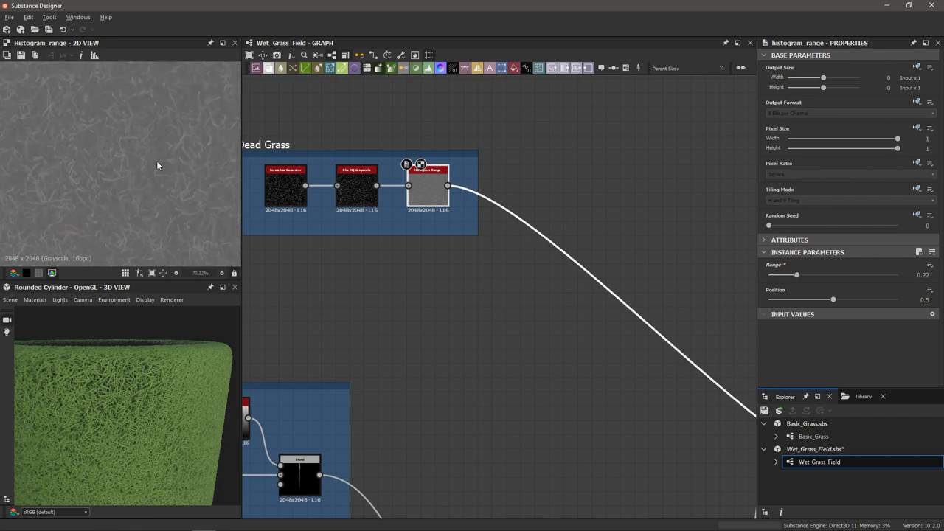
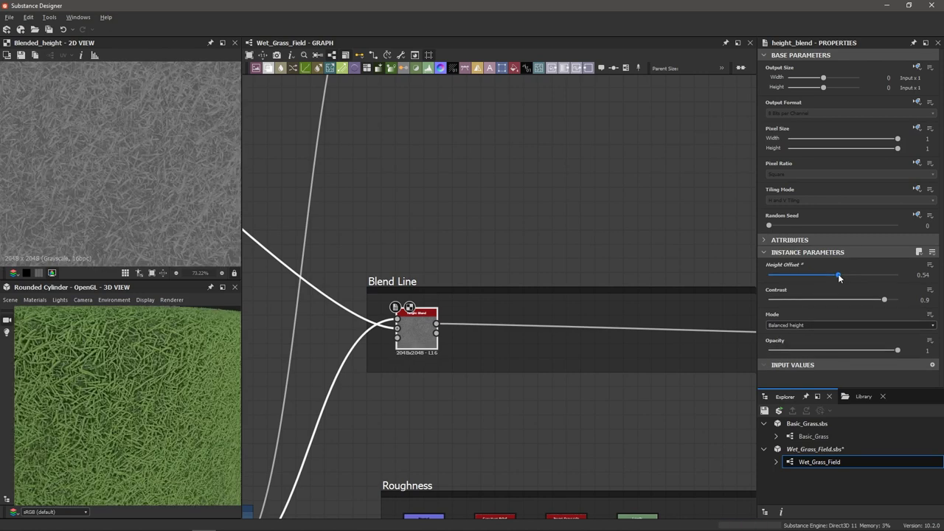
Step: Inspect the blended grass up close in the 3D preview and set the Height Blend node's Contrast to 1
scroll(137, 364, "up", 5)
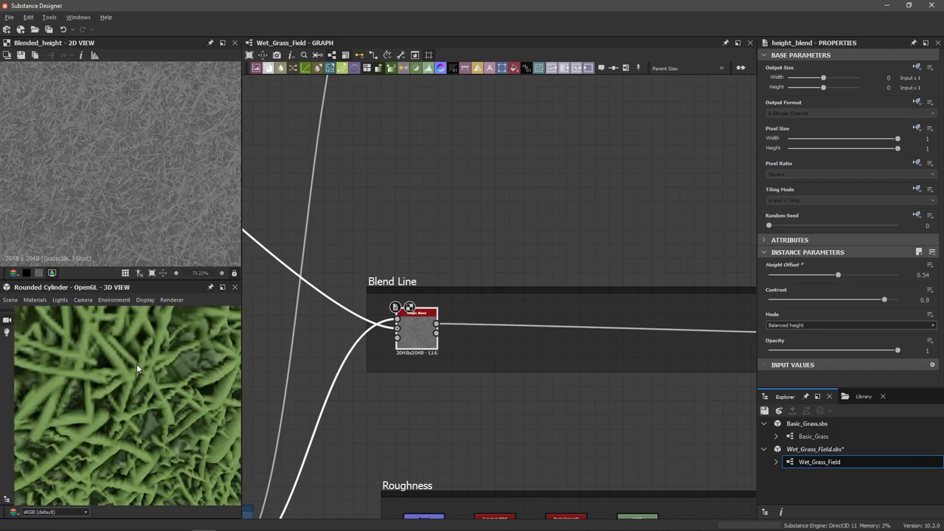
scroll(136, 364, "down", 4)
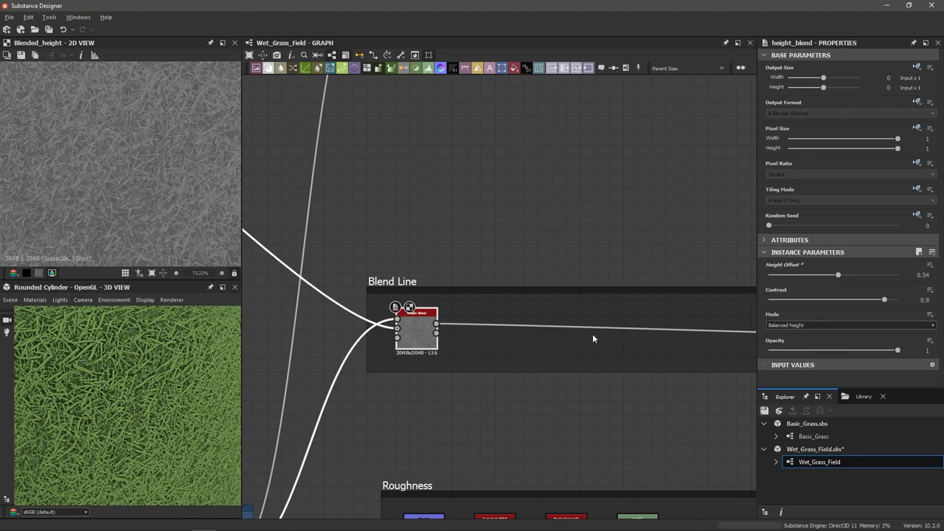
left_click_drag(829, 310, 909, 304)
Step: Move the green Gradient Map node higher inside the Albedo/Color frame to free space beneath it
scroll(402, 244, "down", 5)
scroll(391, 218, "down", 3)
scroll(453, 252, "up", 3)
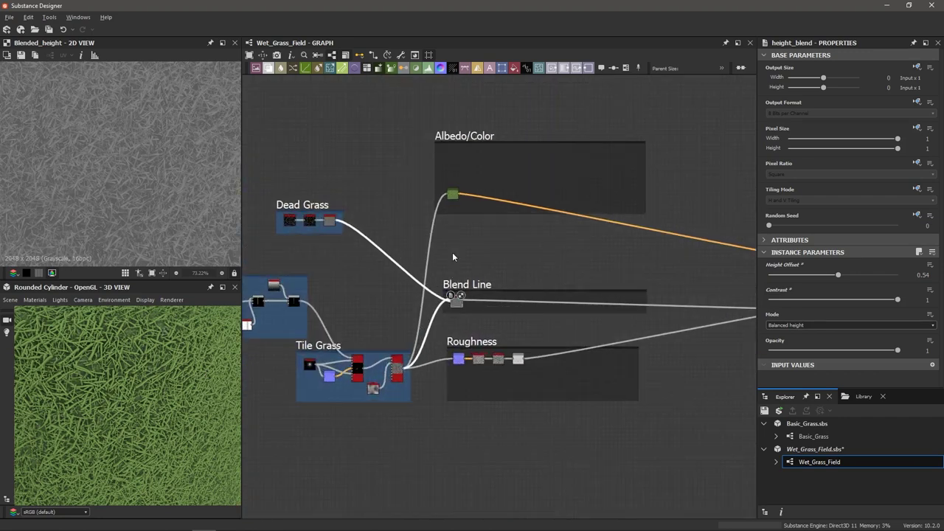
scroll(470, 221, "up", 2)
scroll(490, 229, "up", 2)
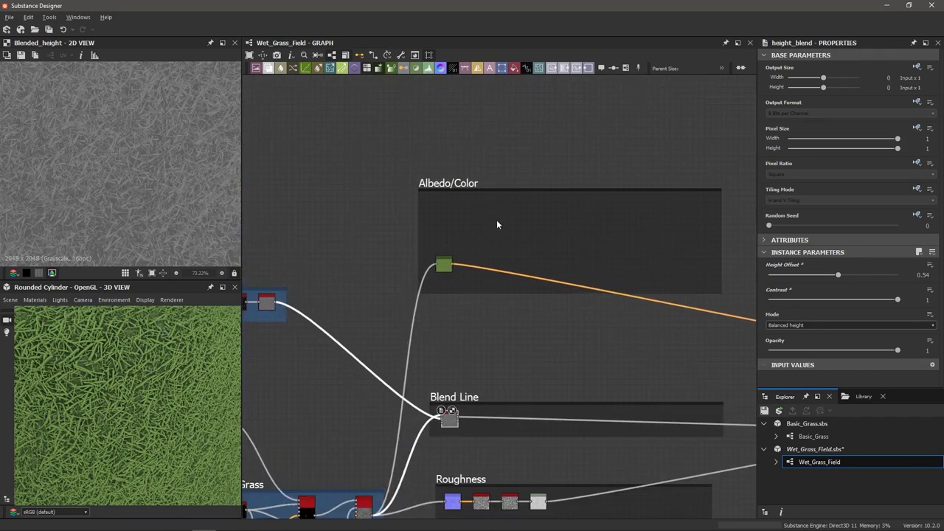
left_click_drag(443, 261, 456, 214)
left_click(463, 256)
Step: Add a second Gradient Map node below the green one in the Albedo/Color frame
scroll(462, 258, "up", 2)
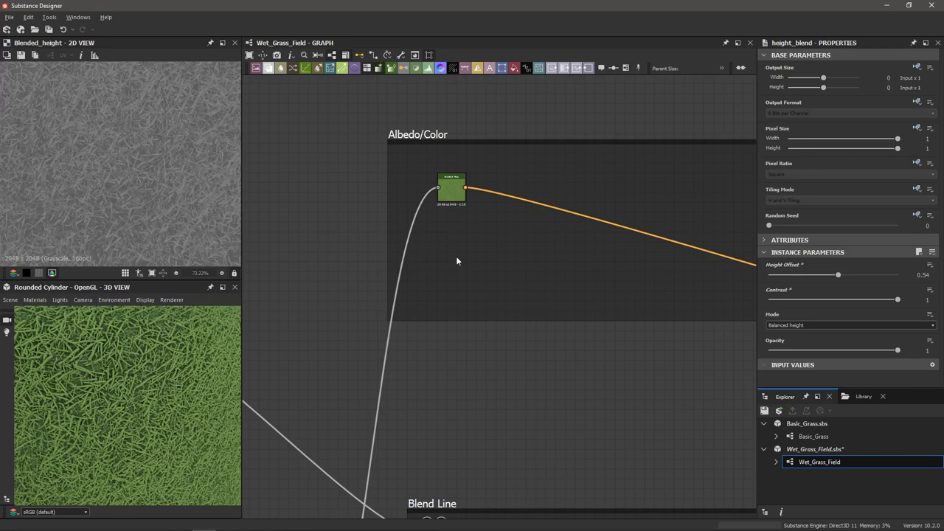
key("space")
type("gradient")
key("Return")
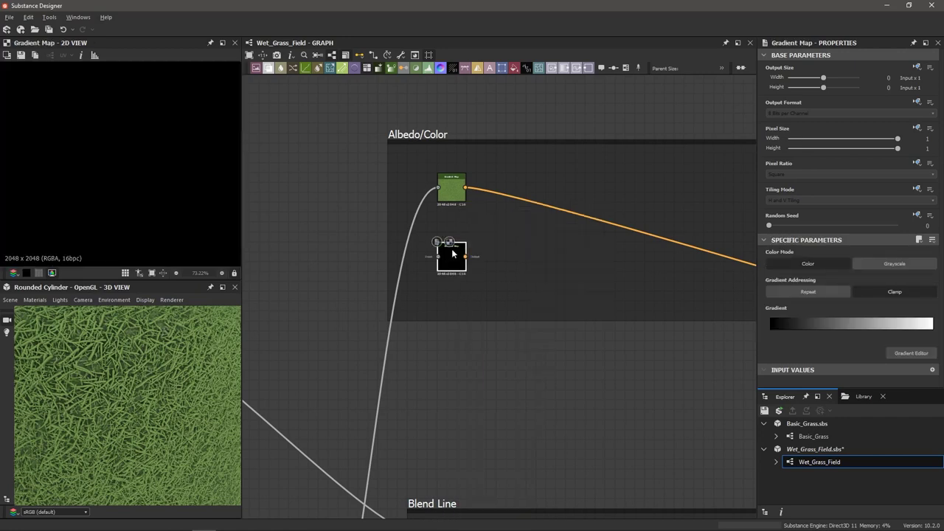
Step: Connect the Dead Grass frame's Histogram Range output to the new Gradient Map node's input
scroll(391, 278, "down", 2)
middle_click_drag(401, 261, 521, 257)
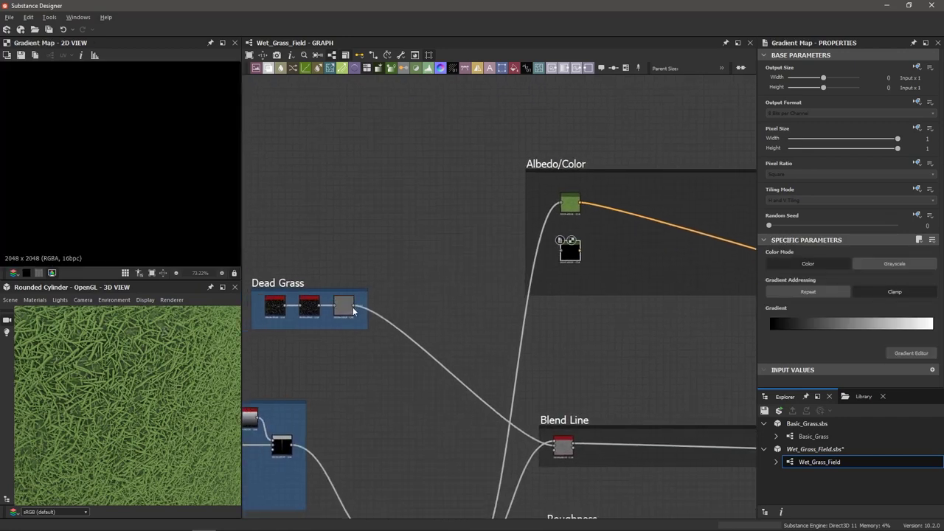
scroll(348, 309, "up", 3)
scroll(442, 287, "down", 3)
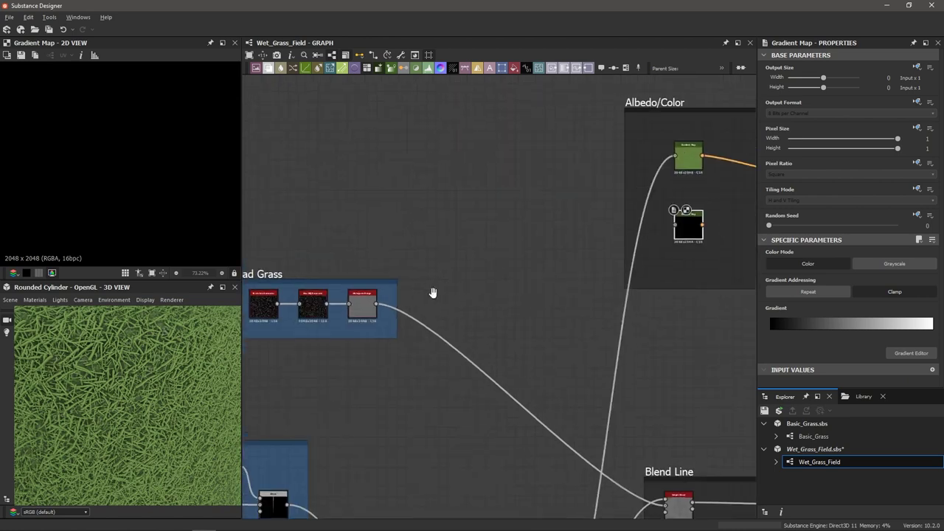
left_click_drag(296, 347, 610, 276)
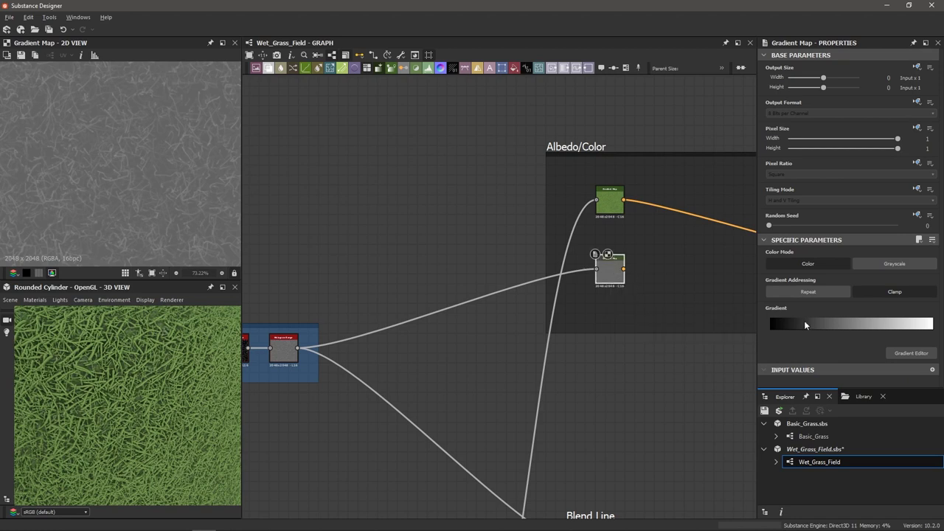
Step: Pick a tan gradient from the dry blades in the grass reference photo for the new Gradient Map
key("alt+Tab")
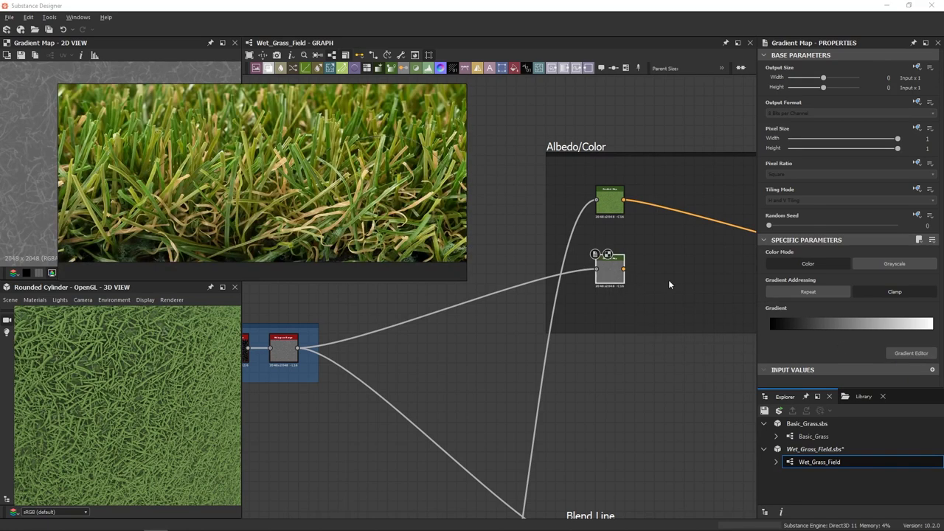
left_click(912, 353)
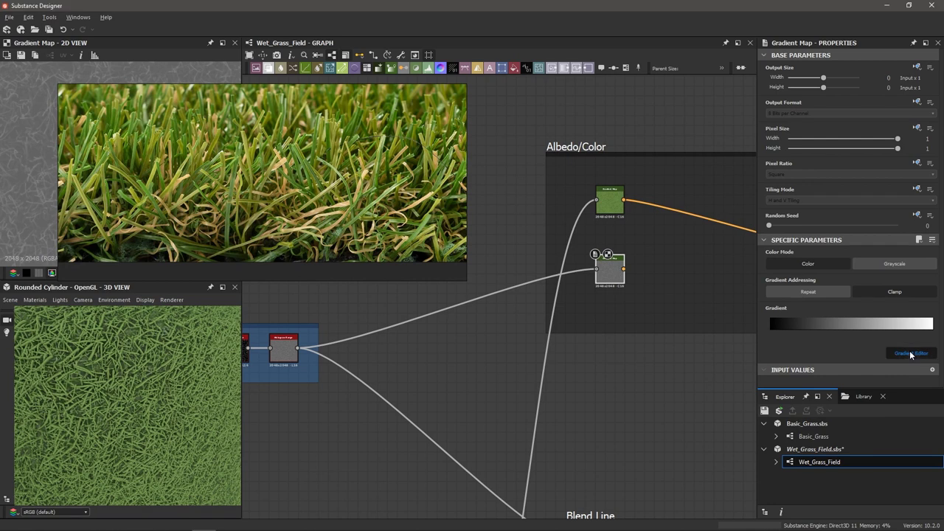
left_click(723, 441)
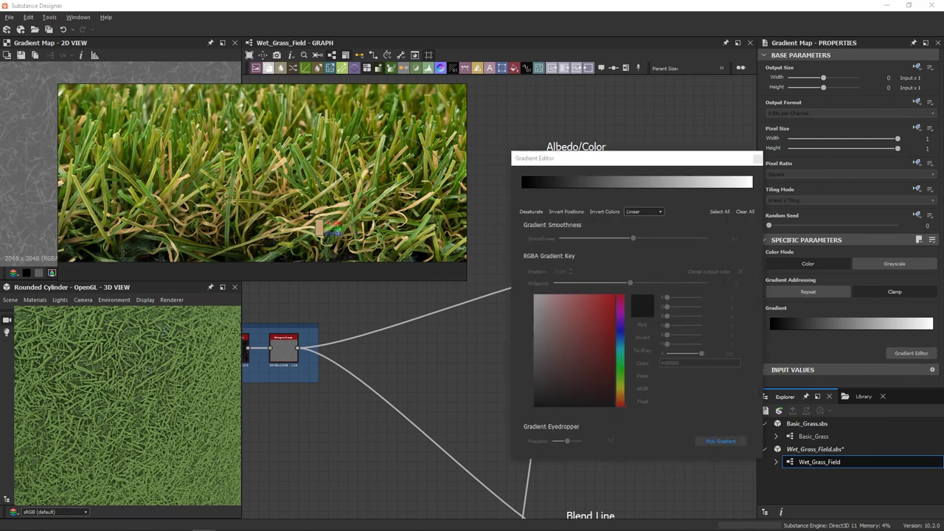
left_click(321, 212)
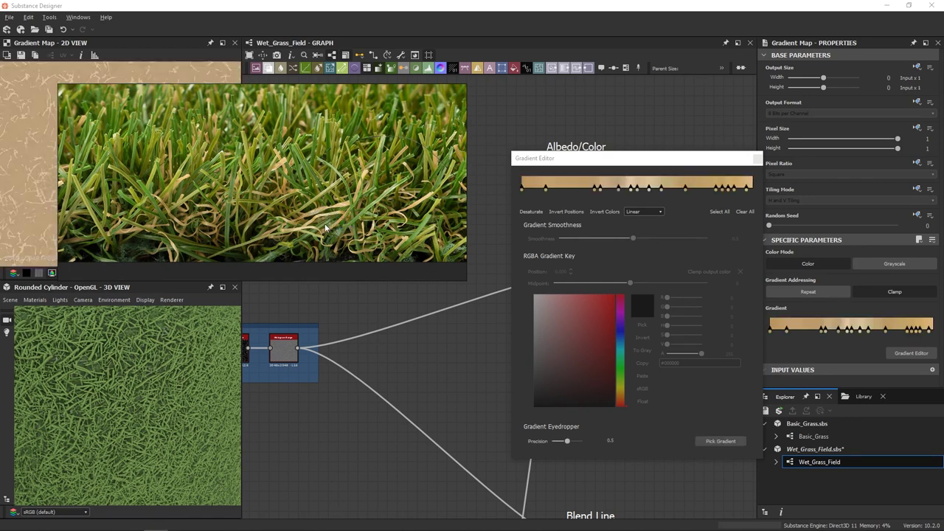
left_click(757, 158)
Step: Add a Blend node beside the two Gradient Maps and connect the green Gradient Map to its Foreground input
scroll(611, 235, "down", 2)
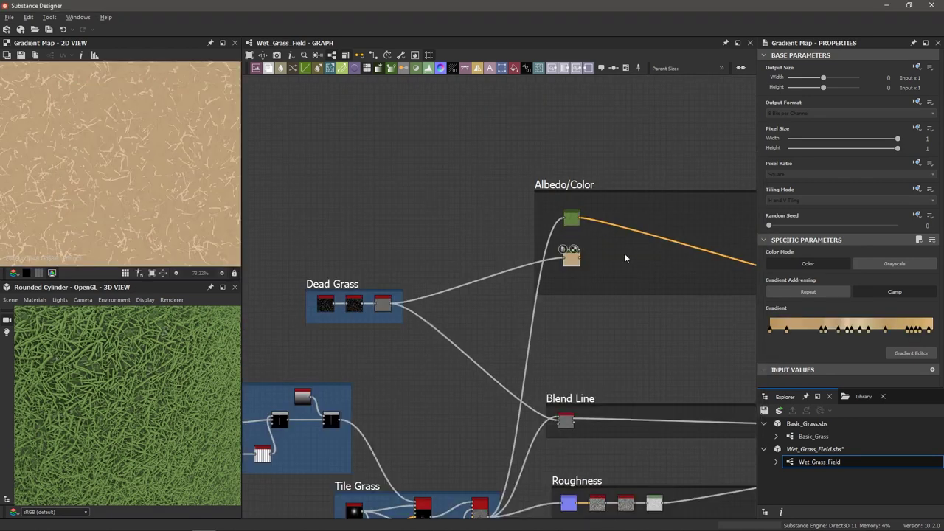
middle_click_drag(624, 258, 560, 260)
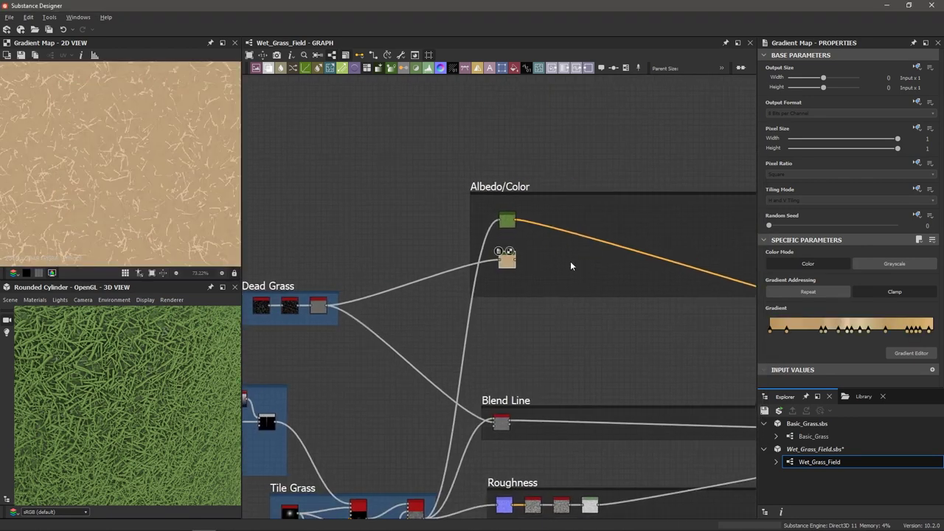
key("space")
type("ble")
key("Return")
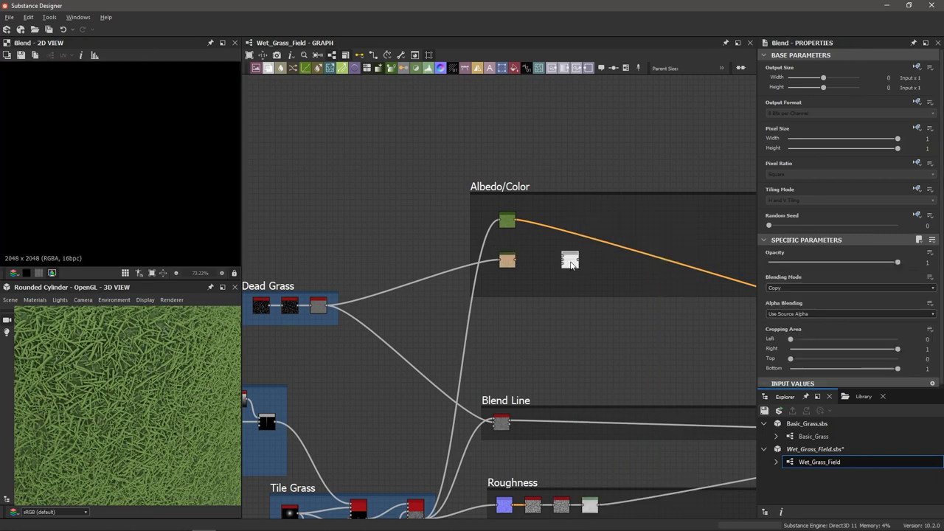
scroll(535, 236, "up", 5)
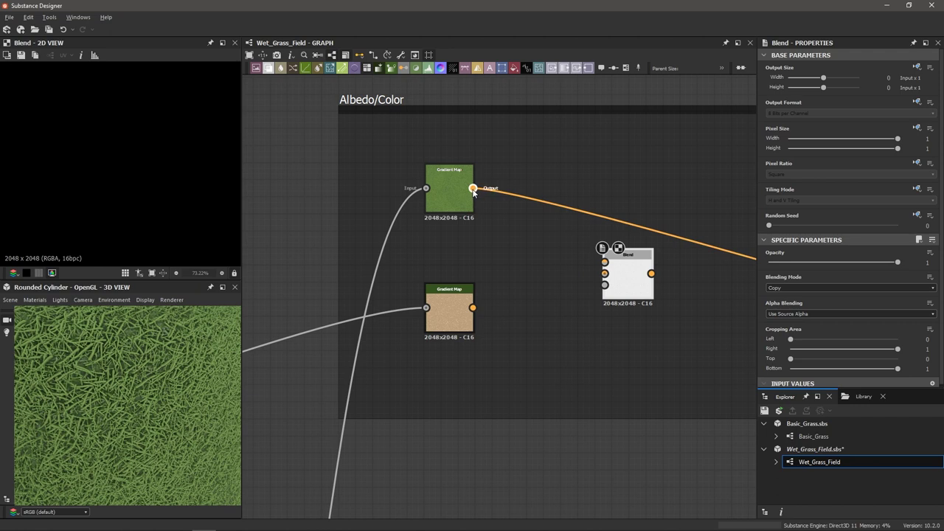
left_click_drag(473, 189, 603, 264)
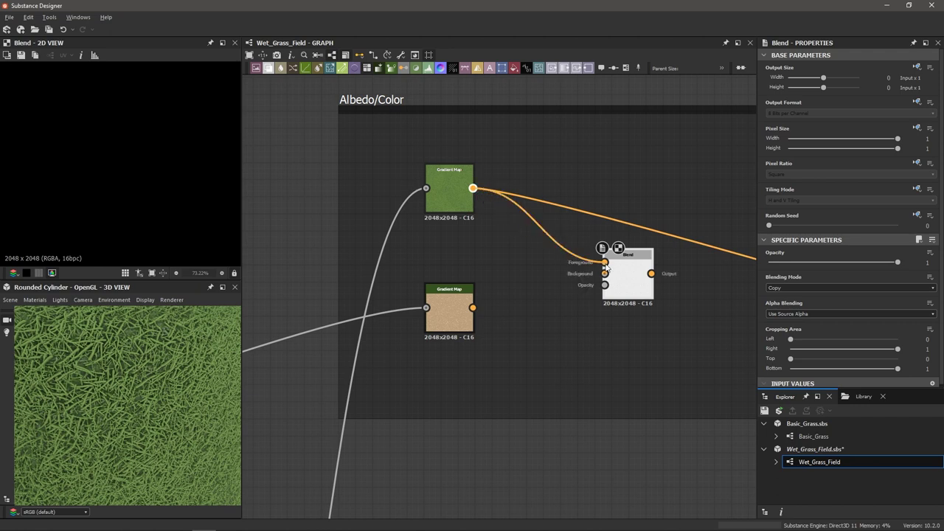
Step: Connect the tan Gradient Map's output to the Background input of the Blend node in the Albedo/Color frame
scroll(463, 306, "up", 1)
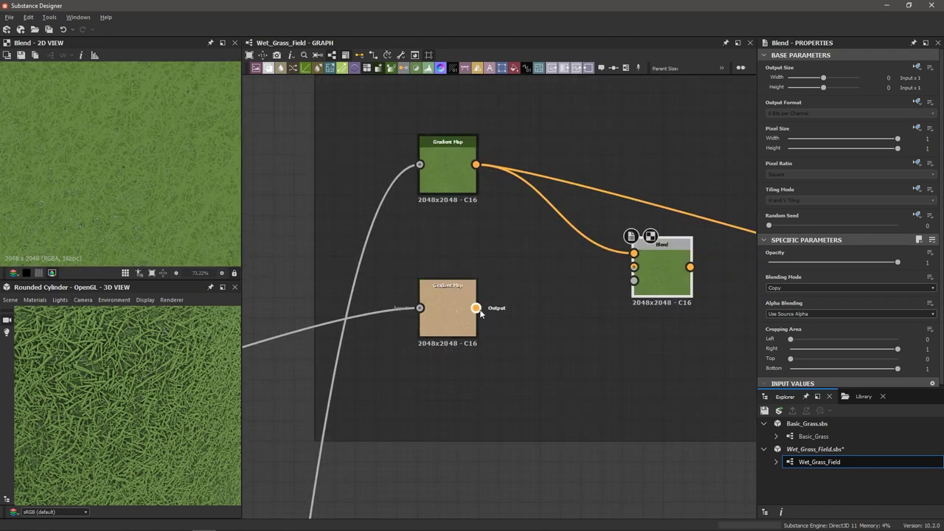
left_click_drag(477, 309, 630, 273)
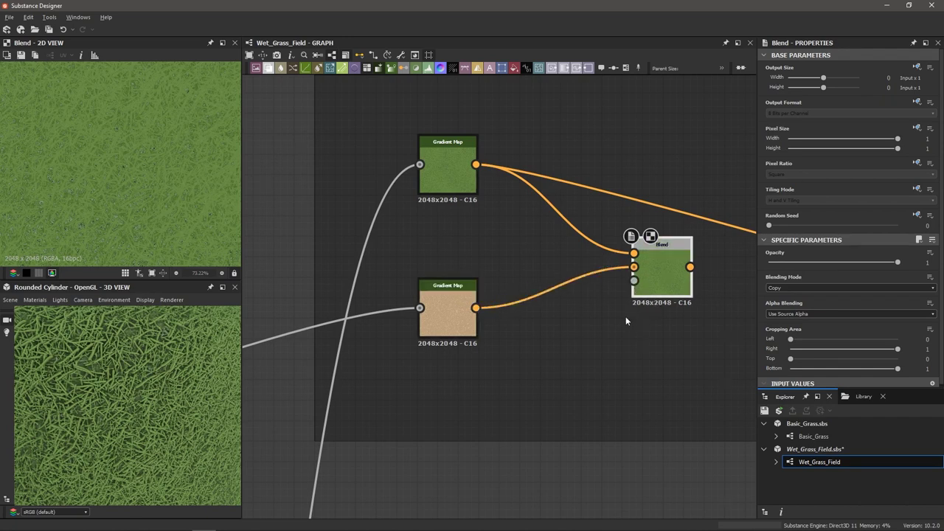
Step: Preview the Height Blend node's Height Mask, try a Contrast of 0.75, and restore the Contrast to 1
scroll(625, 321, "down", 3)
middle_click_drag(591, 332, 581, 247)
scroll(573, 314, "up", 3)
scroll(578, 320, "up", 2)
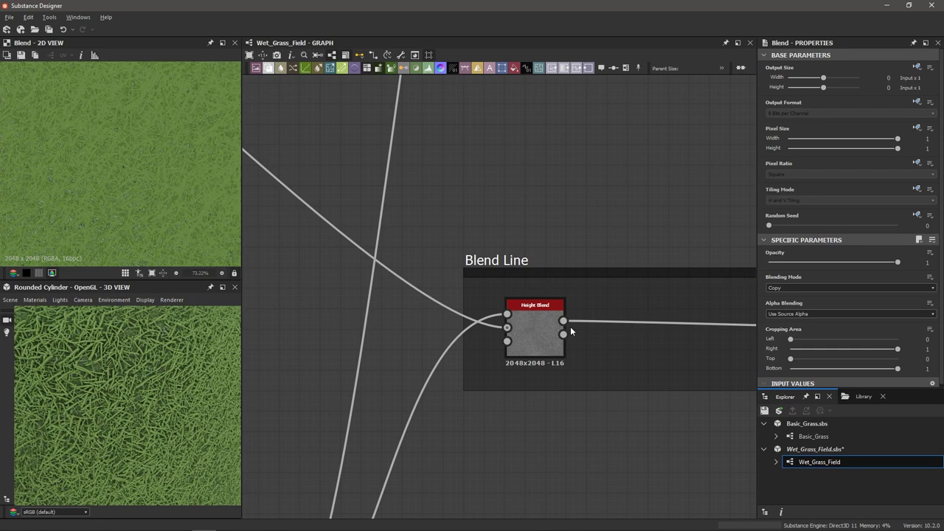
double_click(563, 335)
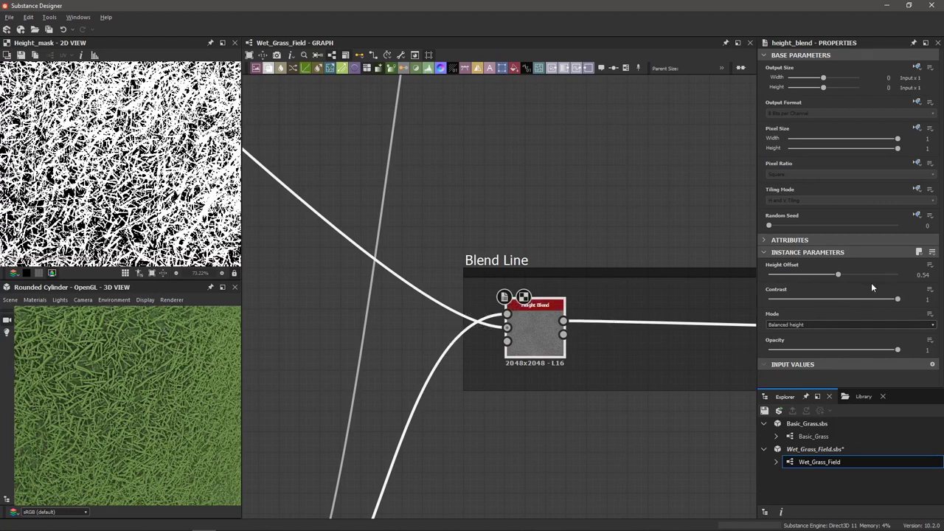
left_click(898, 300)
left_click_drag(897, 300, 866, 300)
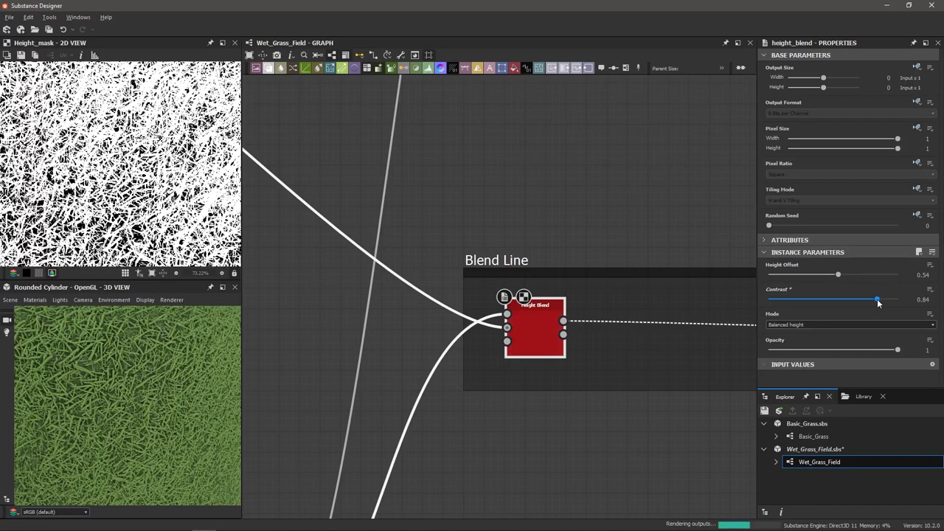
scroll(148, 221, "up", 5)
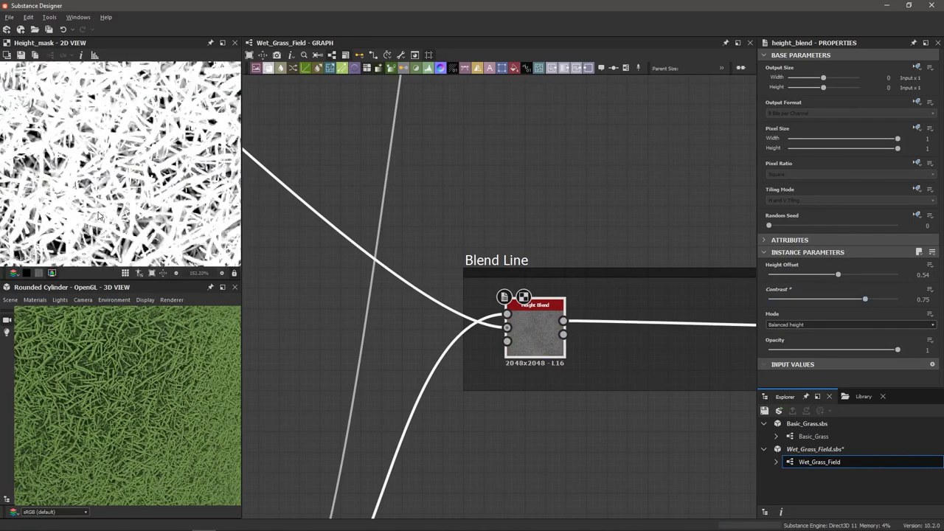
left_click_drag(866, 299, 898, 301)
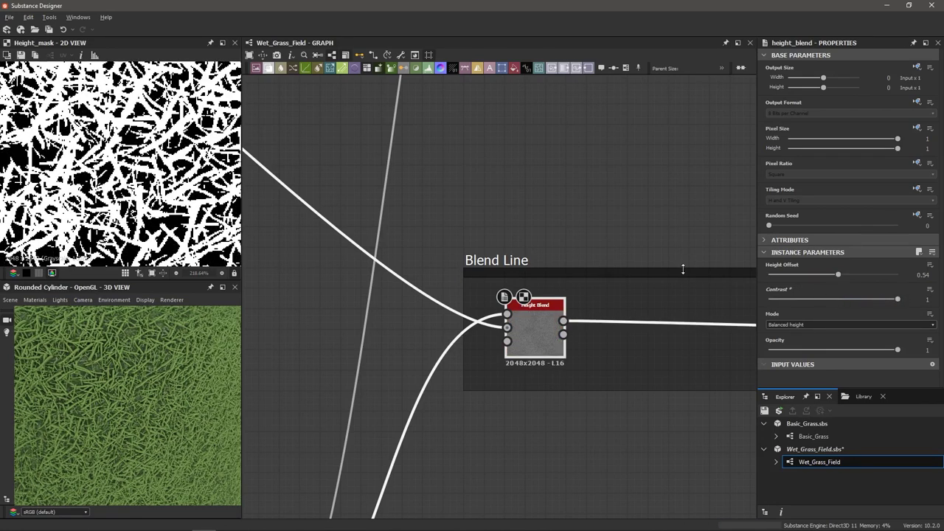
Step: Connect the Height Blend's Height Mask output to the color Blend node's Opacity input and preview the blended color
double_click(563, 321)
double_click(563, 334)
scroll(540, 378, "down", 4)
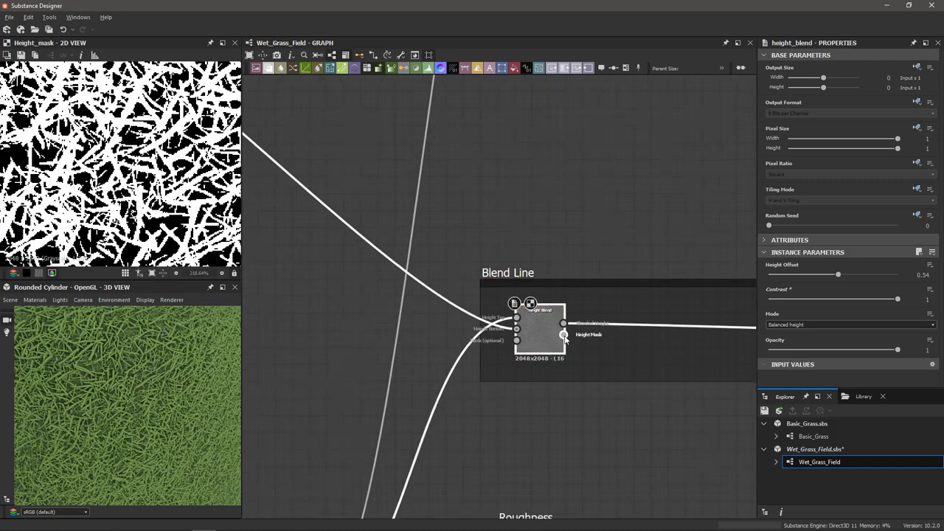
left_click_drag(530, 366, 566, 181)
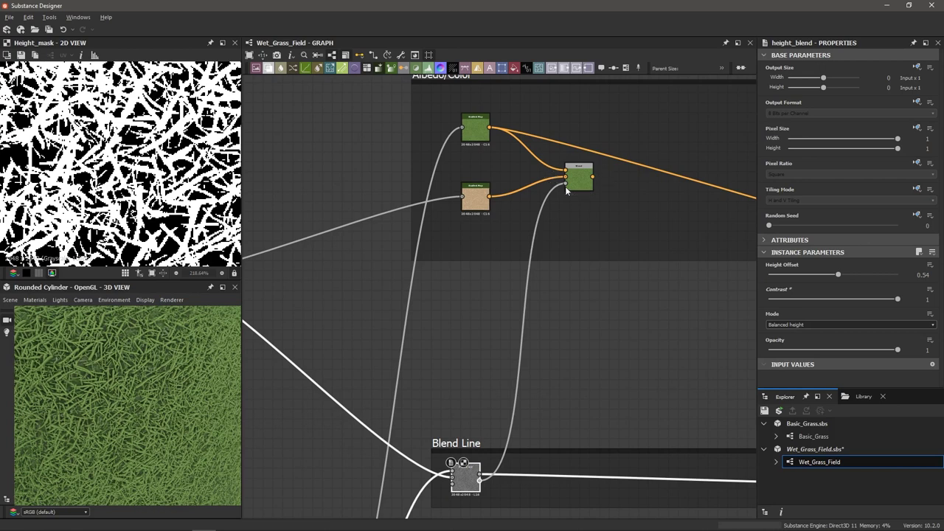
scroll(580, 182, "up", 5)
double_click(612, 175)
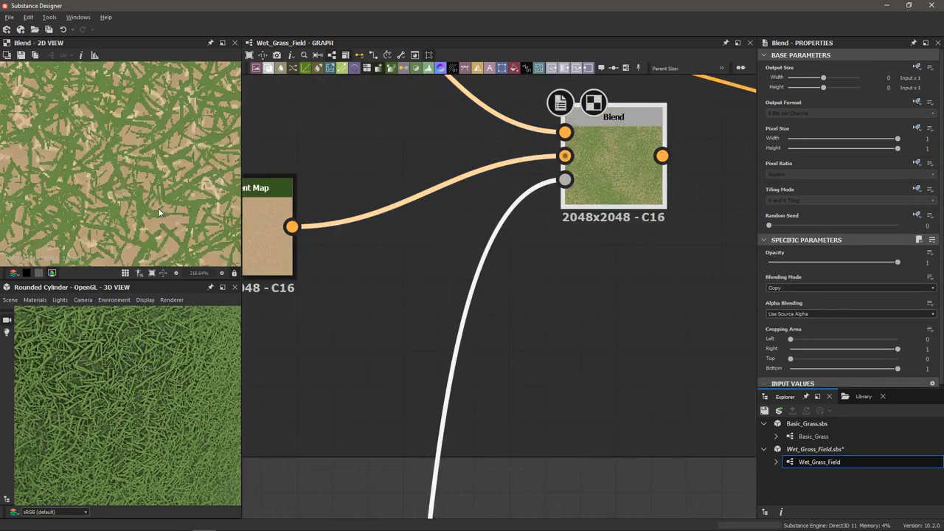
middle_click_drag(565, 180, 570, 217)
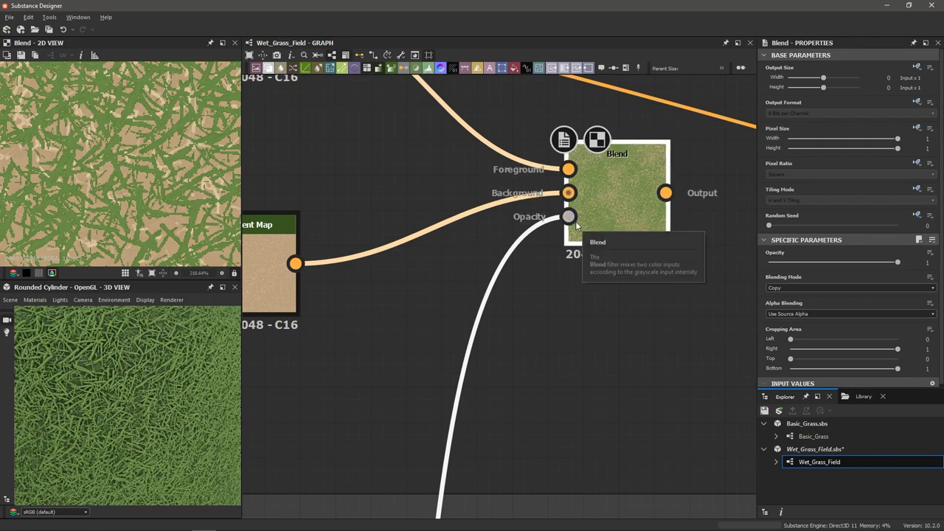
left_click(570, 217)
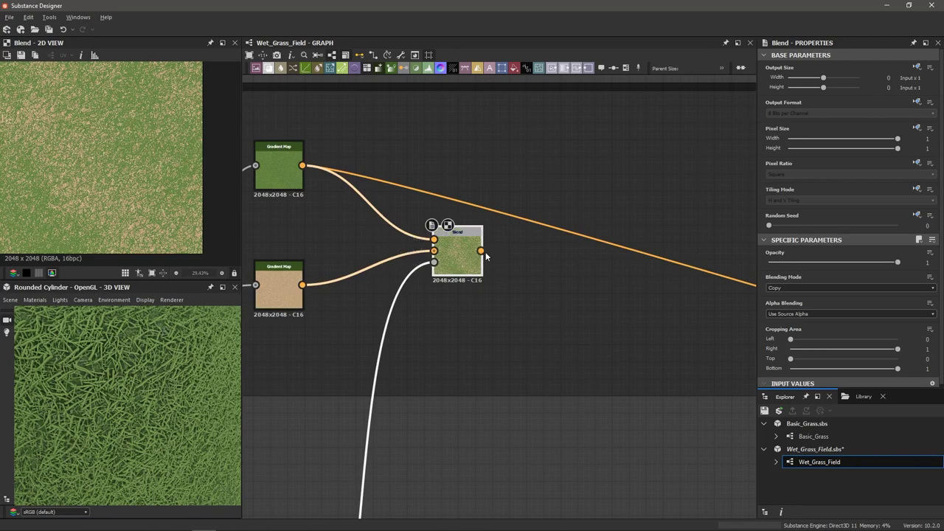
Step: Connect the color Blend node's output to the Base Color output node in place of the green Gradient Map
left_click_drag(482, 251, 594, 333)
scroll(629, 276, "down", 3)
scroll(662, 354, "up", 2)
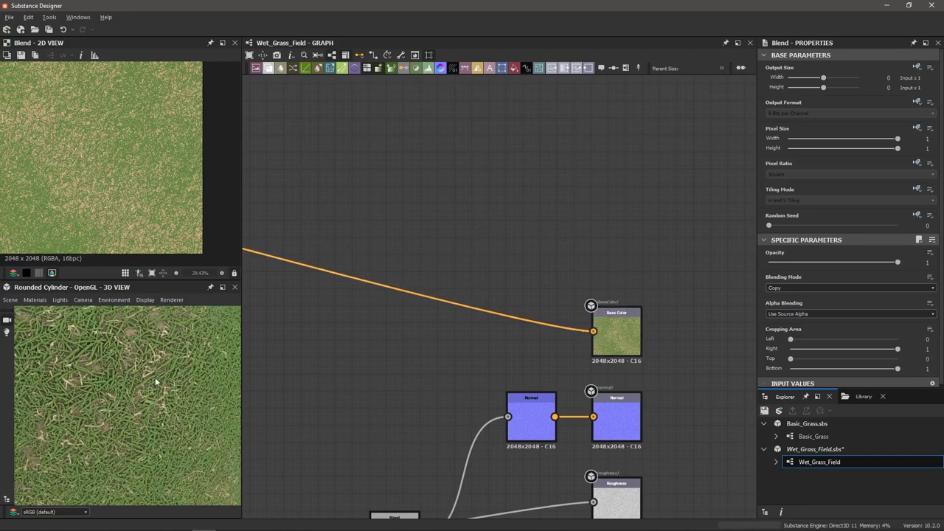
Step: Pick a new gradient for the tan Gradient Map by sampling across the dry blades in the grass reference photo
scroll(121, 387, "down", 2)
middle_click_drag(321, 259, 418, 226)
scroll(324, 249, "up", 1)
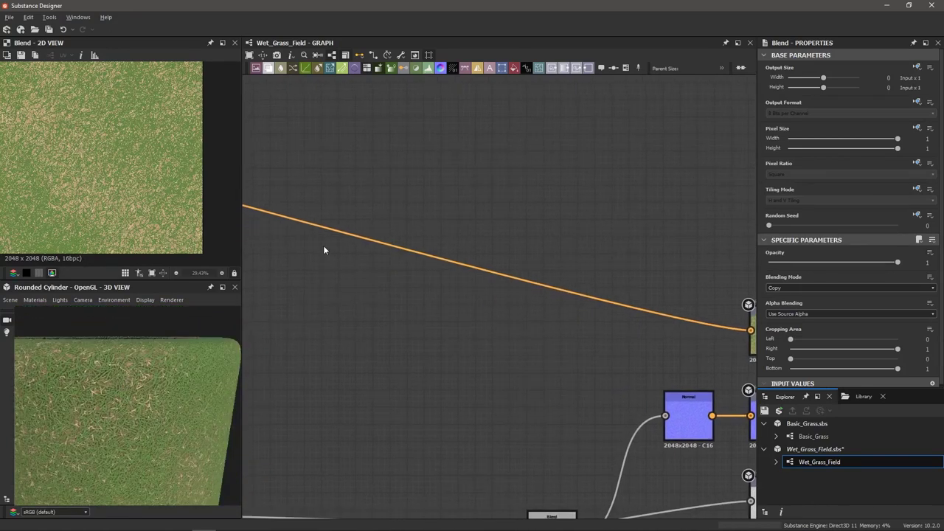
middle_click_drag(325, 248, 436, 231)
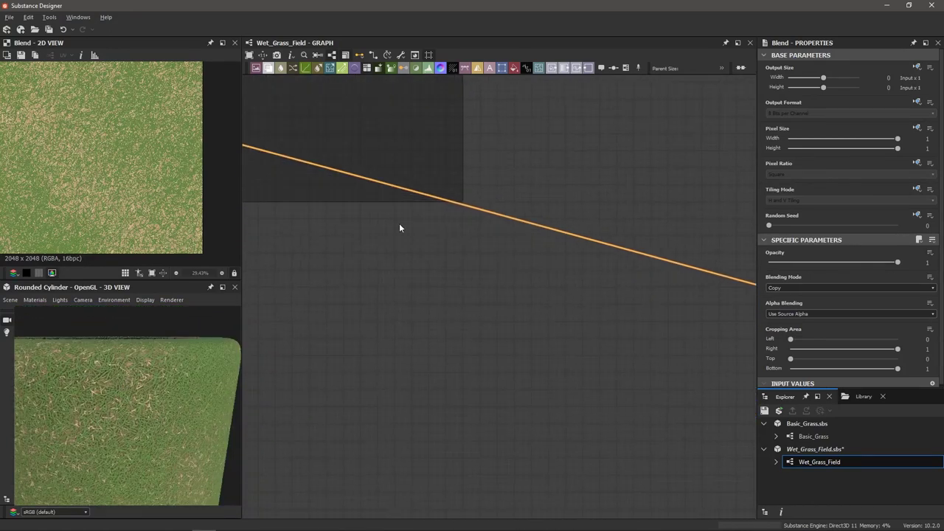
scroll(517, 270, "down", 2)
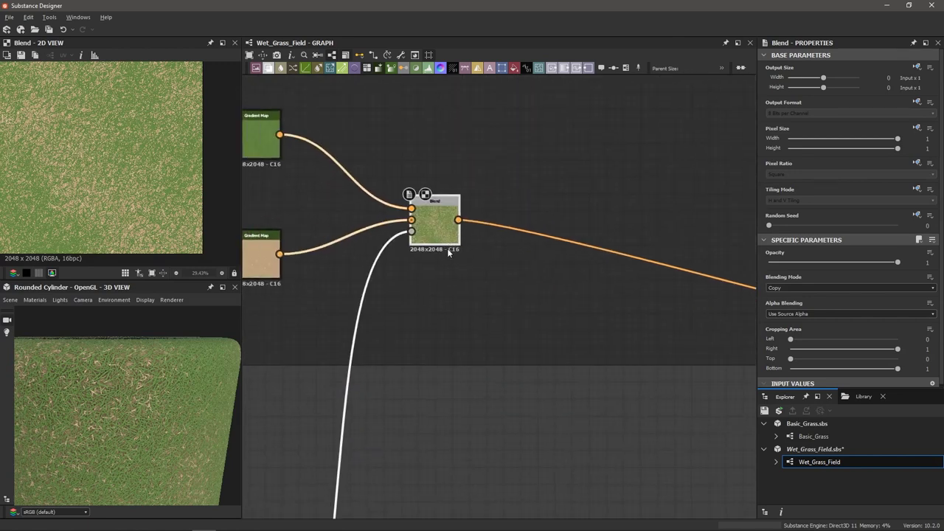
scroll(447, 248, "up", 2)
scroll(389, 256, "down", 1)
middle_click_drag(390, 256, 525, 261)
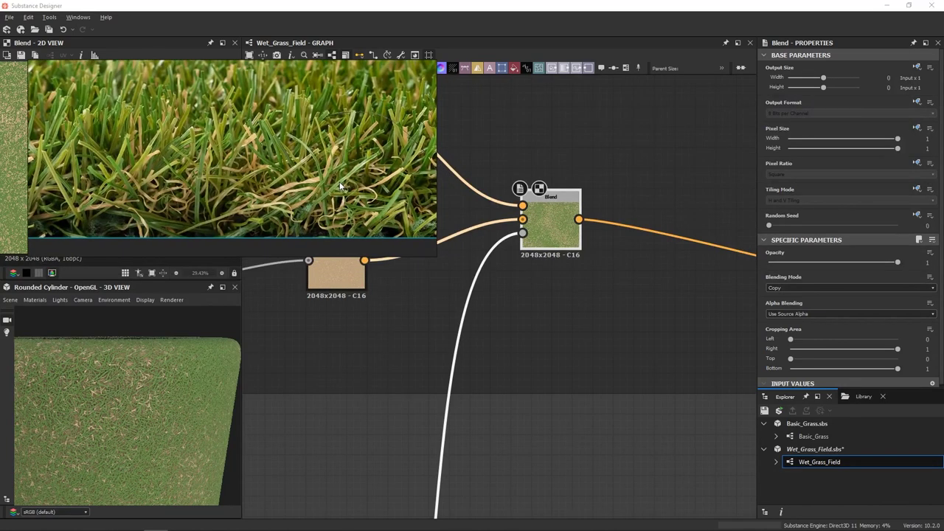
left_click(340, 277)
left_click(911, 353)
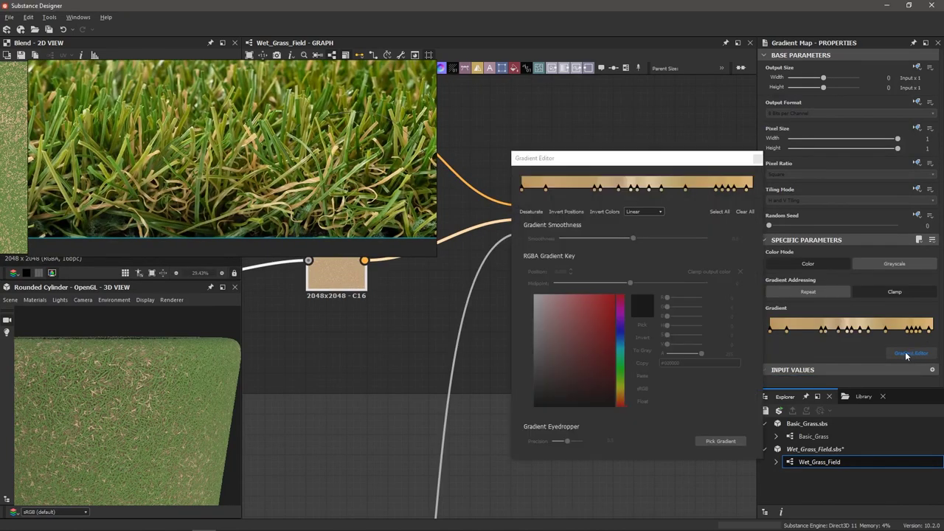
left_click(720, 441)
left_click_drag(434, 214, 295, 190)
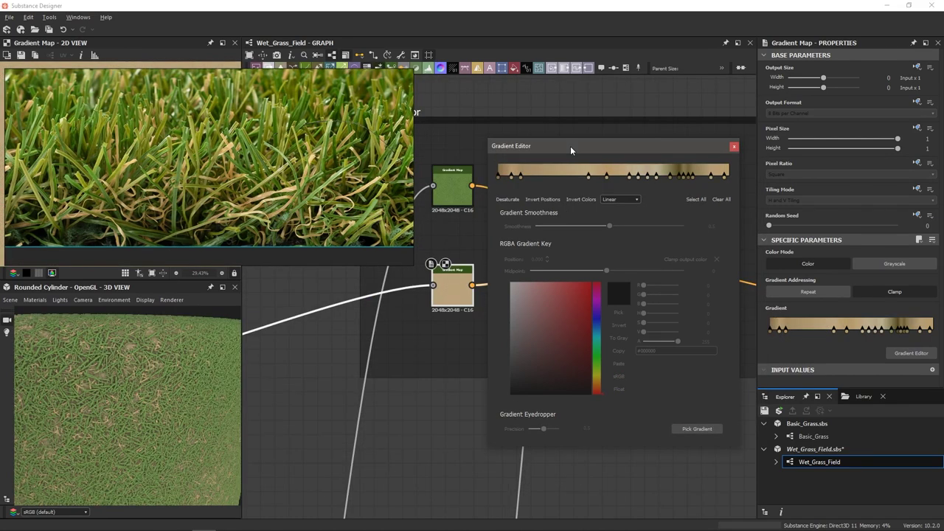
key("Escape")
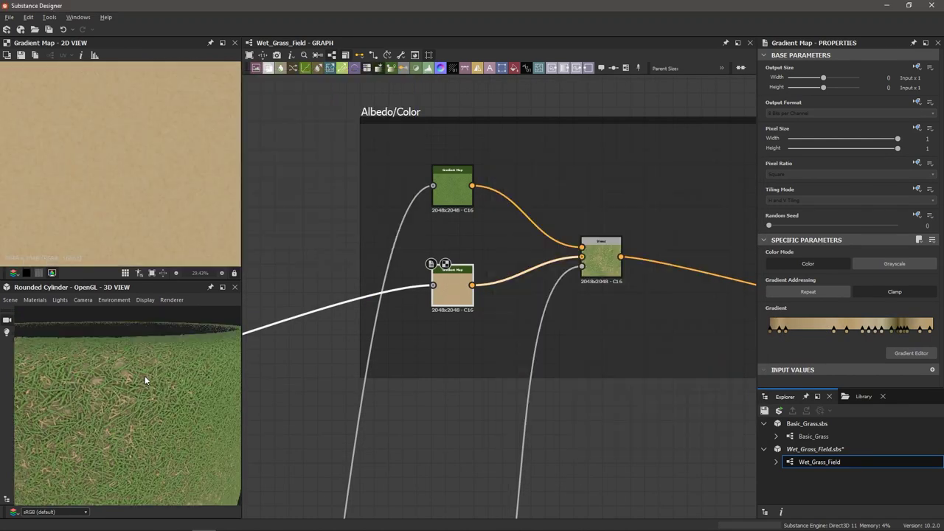
Step: Try a different Height Offset on the Height Blend node in the Blend Line frame
left_click_drag(145, 376, 104, 391)
scroll(510, 416, "down", 2)
scroll(511, 415, "down", 5)
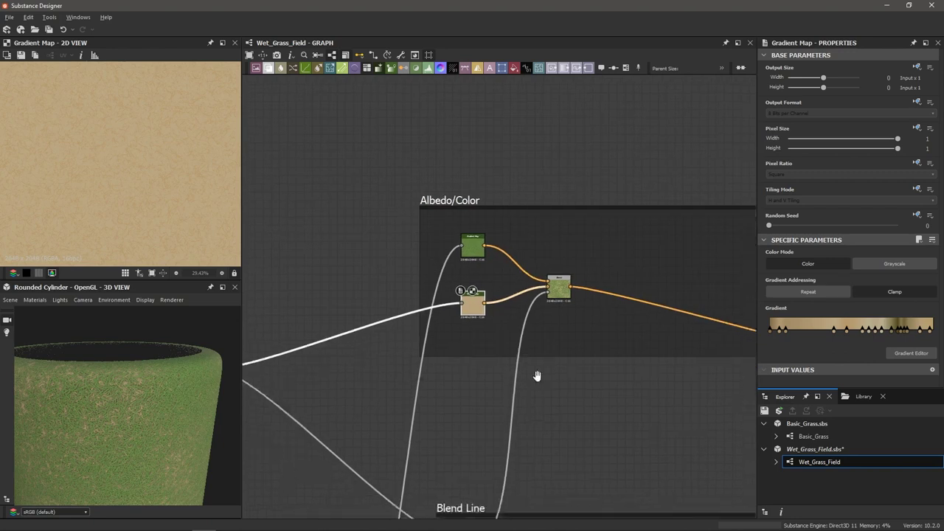
double_click(418, 356)
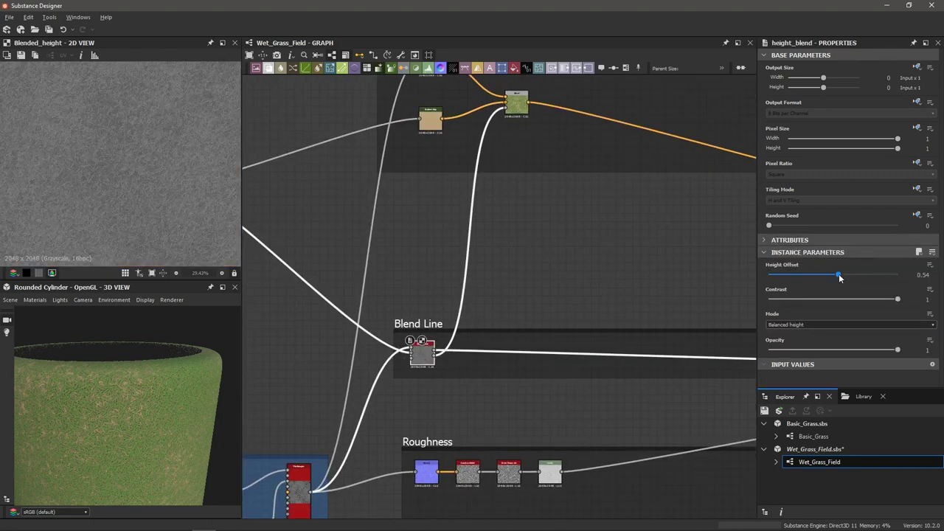
left_click_drag(839, 274, 835, 284)
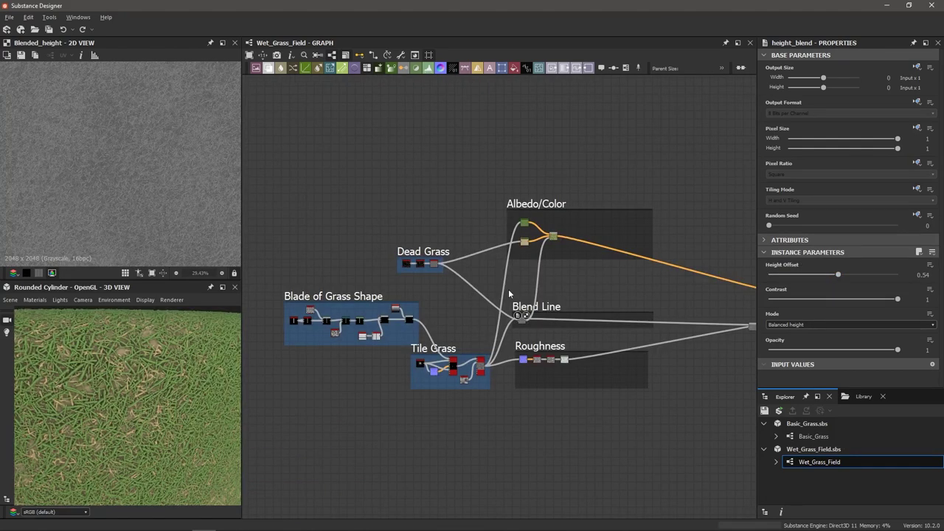
Step: Review the Blade of Grass Shape, Tile Grass and Dead Grass frames, previewing the Tile Sampler and Histogram Range outputs
scroll(481, 303, "up", 2)
scroll(467, 302, "down", 3)
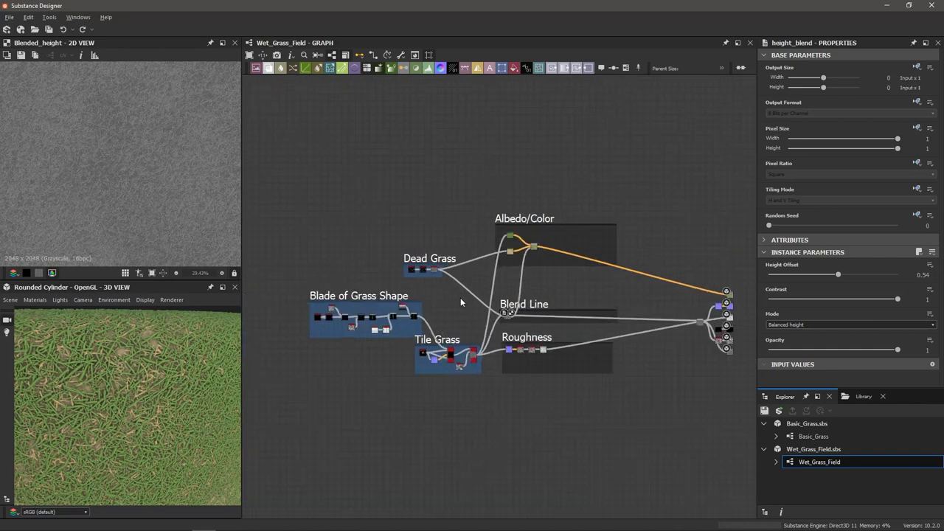
middle_click_drag(466, 303, 491, 281)
scroll(507, 270, "up", 1)
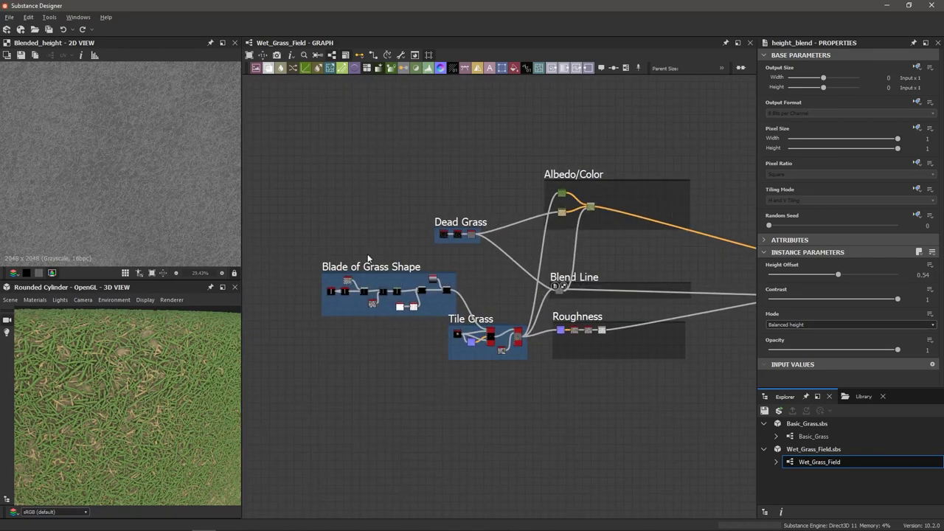
scroll(344, 270, "up", 1)
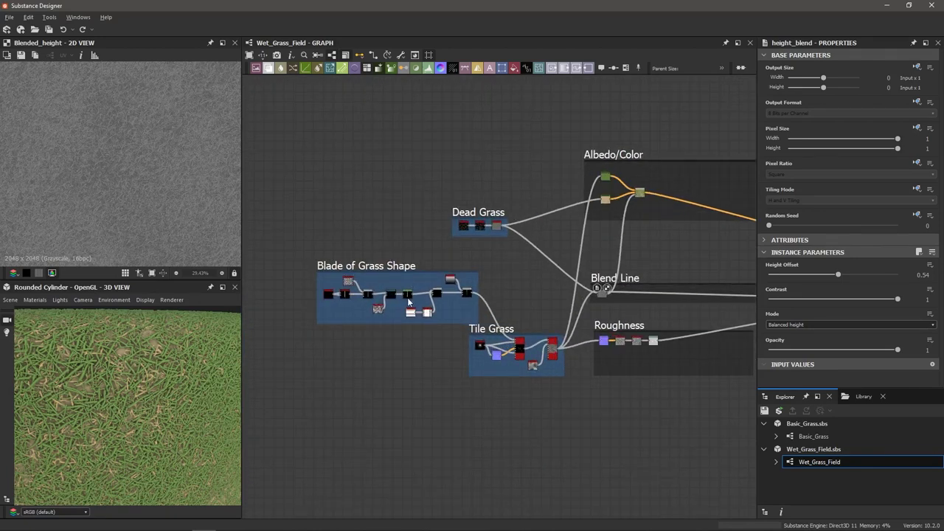
scroll(410, 302, "up", 2)
middle_click_drag(538, 298, 479, 238)
scroll(479, 273, "up", 2)
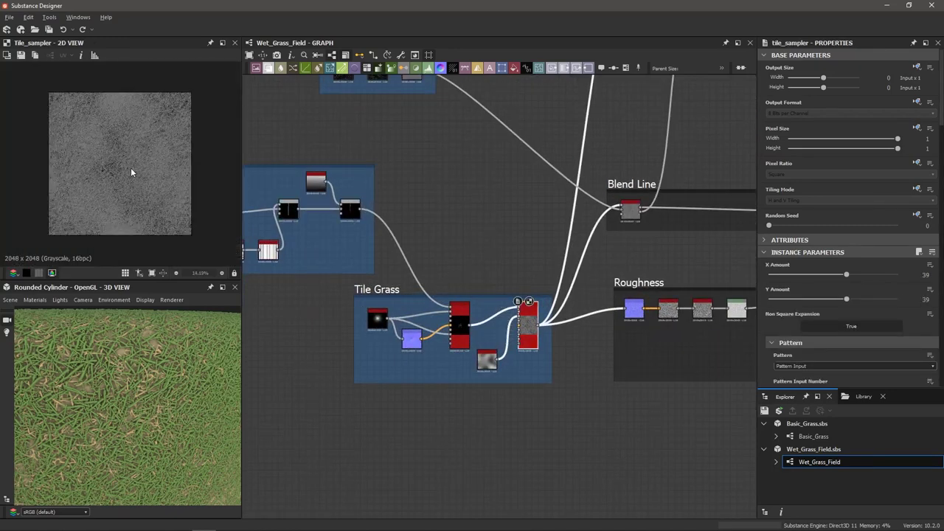
middle_click_drag(455, 172, 451, 236)
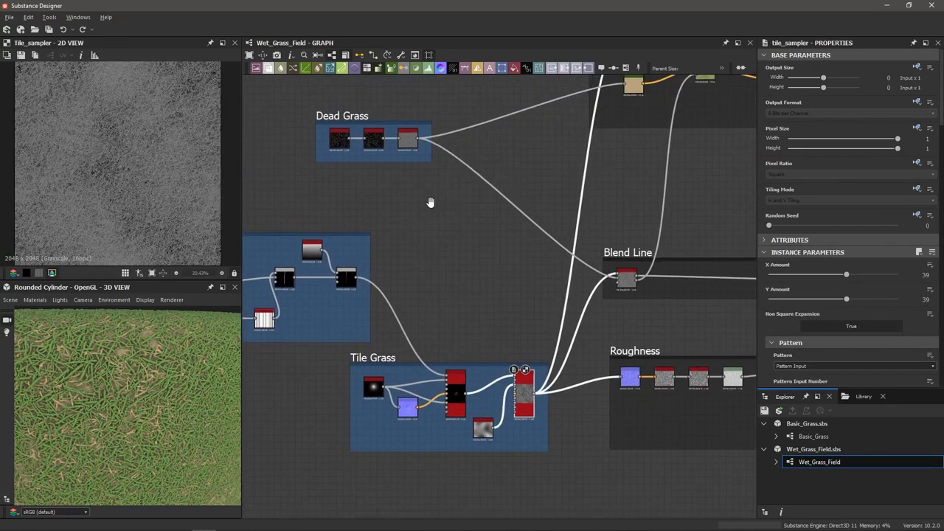
middle_click_drag(430, 203, 439, 235)
scroll(417, 180, "up", 1)
left_click(422, 180)
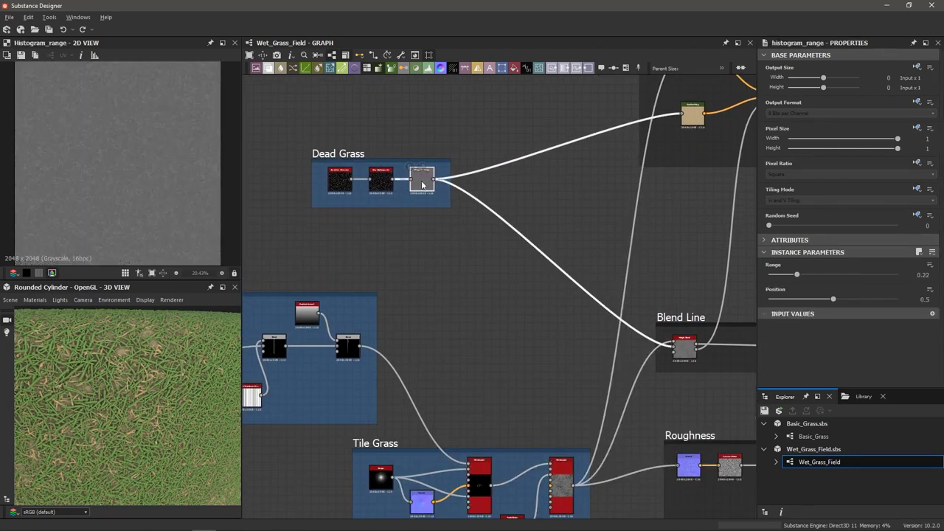
scroll(443, 204, "down", 3)
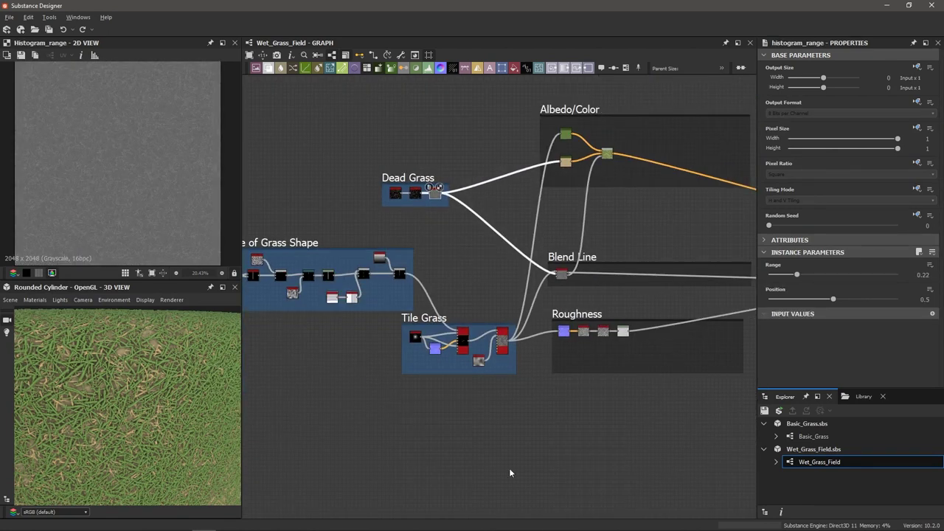
Step: Examine how the Blend Line and Roughness frames connect to the Blend node feeding the material outputs
middle_click_drag(590, 386, 497, 378)
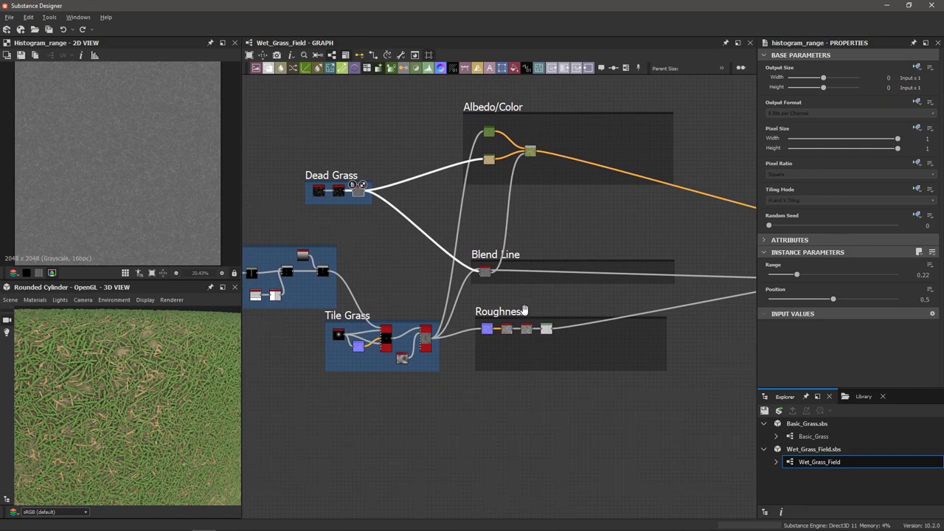
scroll(524, 310, "up", 3)
scroll(476, 225, "down", 2)
middle_click_drag(518, 222, 475, 224)
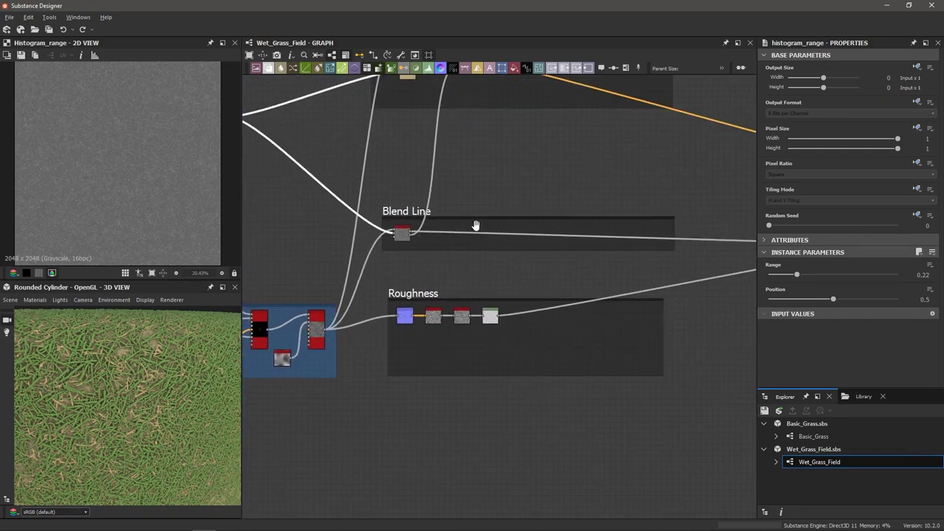
scroll(435, 233, "up", 3)
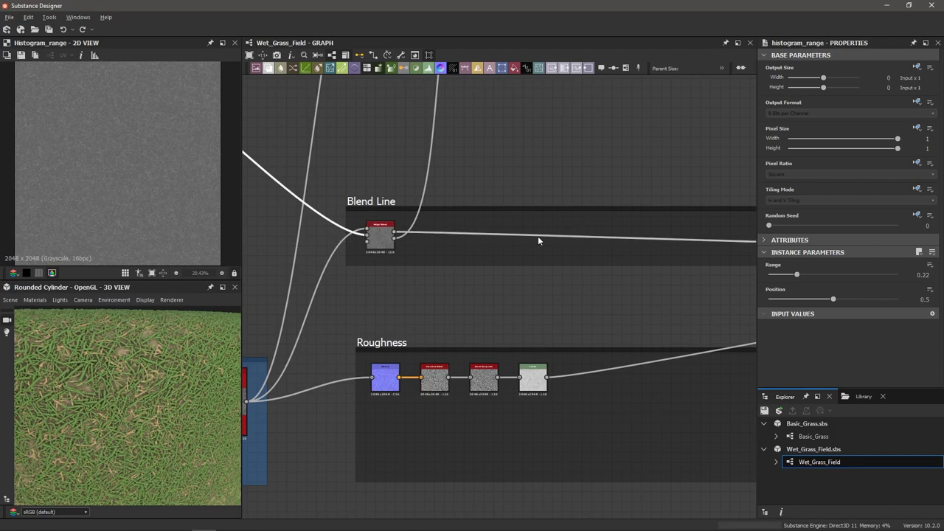
scroll(539, 241, "down", 3)
scroll(528, 239, "up", 2)
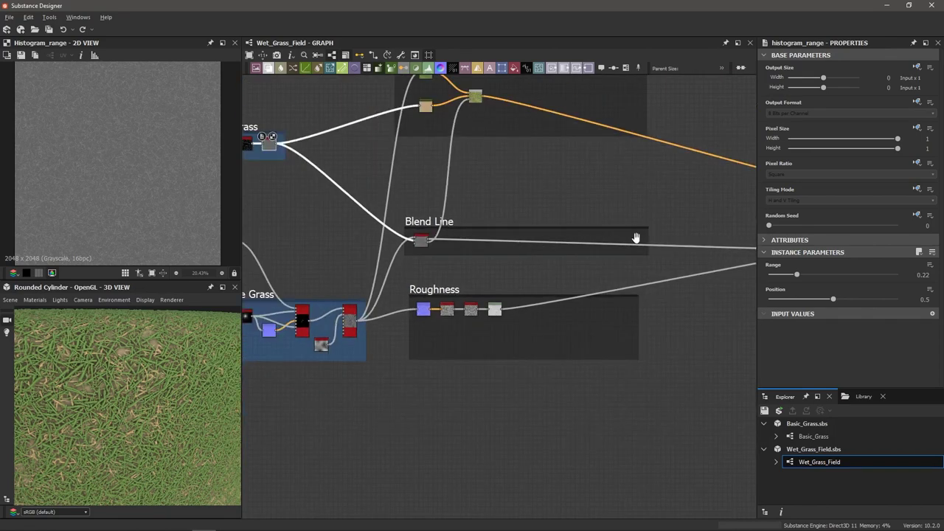
middle_click_drag(565, 238, 477, 247)
scroll(660, 259, "up", 2)
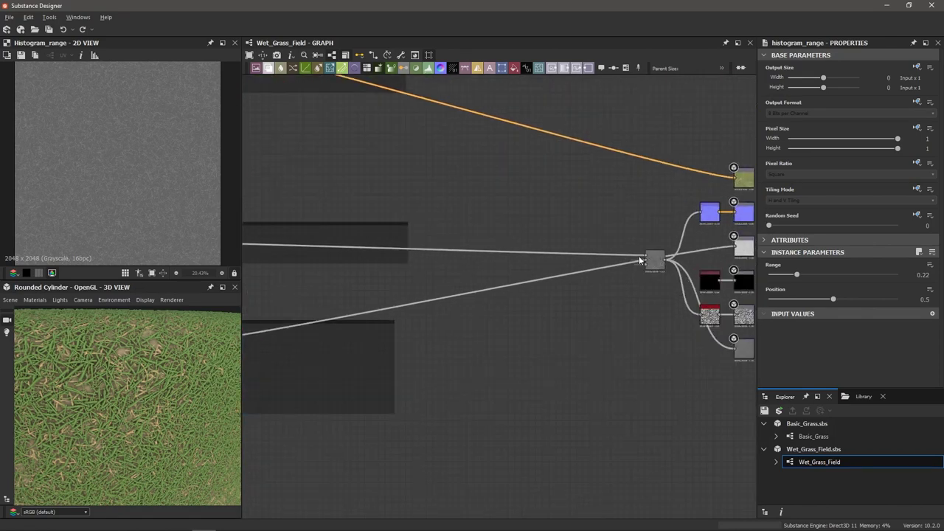
Step: Review how the Roughness, Blend Line and Albedo/Color frames are wired, following the color blend to its output
middle_click_drag(391, 239, 505, 224)
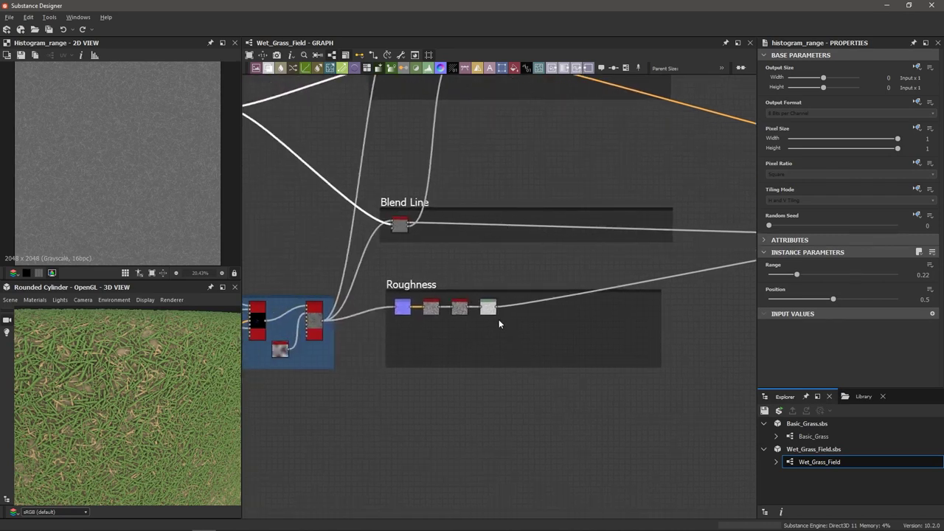
scroll(497, 323, "down", 2)
middle_click_drag(481, 217, 472, 318)
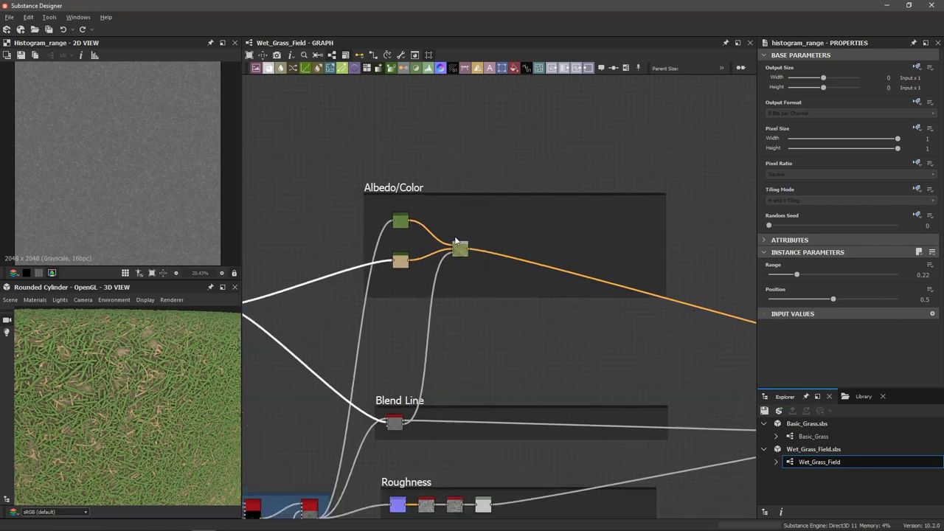
scroll(450, 244, "up", 3)
scroll(425, 251, "down", 4)
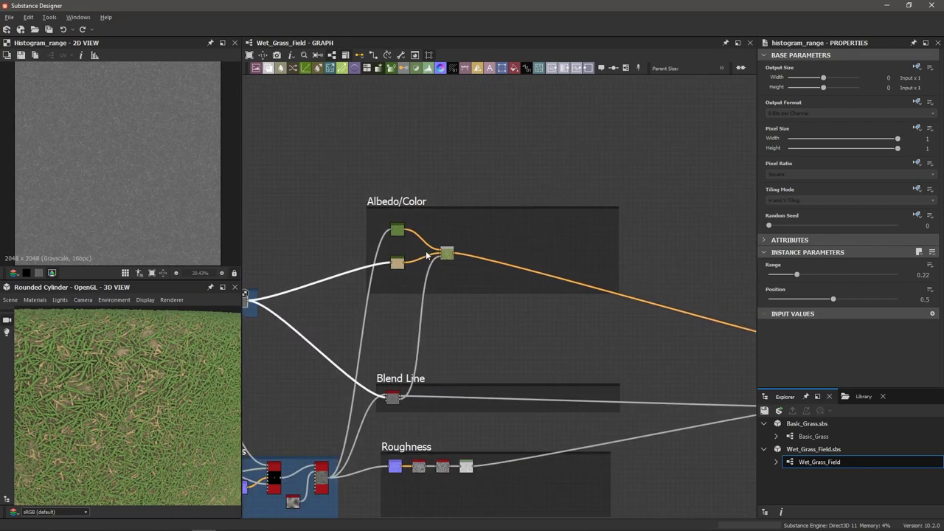
middle_click_drag(454, 286, 563, 255)
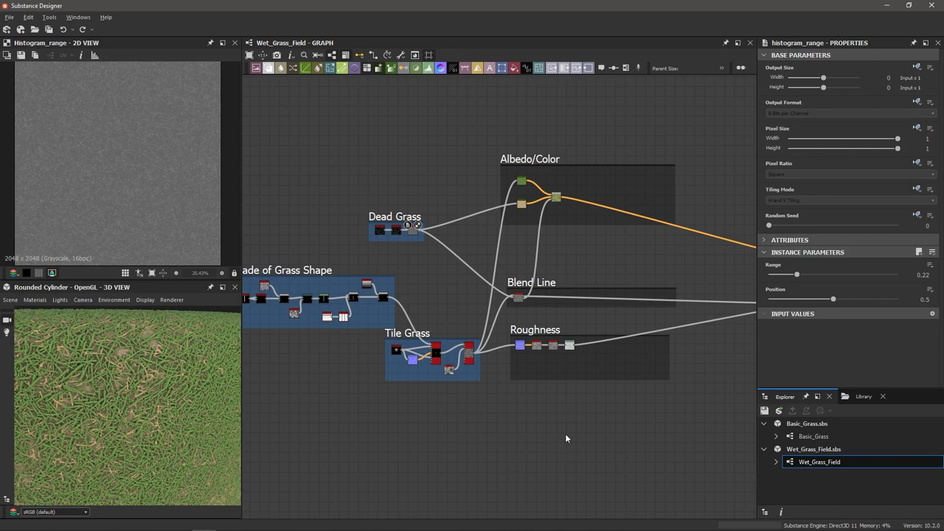
Step: Add a Perlin Noise node in the empty area below the Tile Grass frame and set its Scale to 4
middle_click_drag(565, 438, 516, 369)
scroll(521, 375, "up", 1)
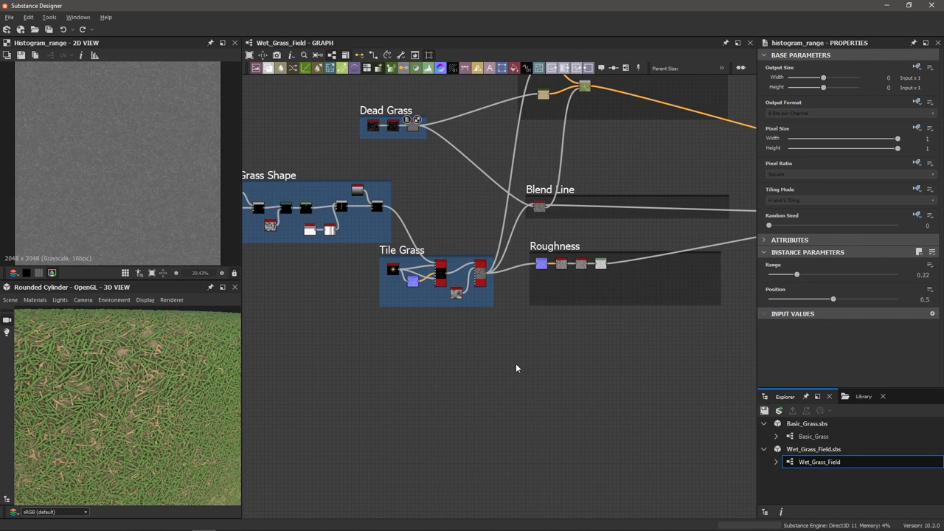
scroll(516, 363, "up", 3)
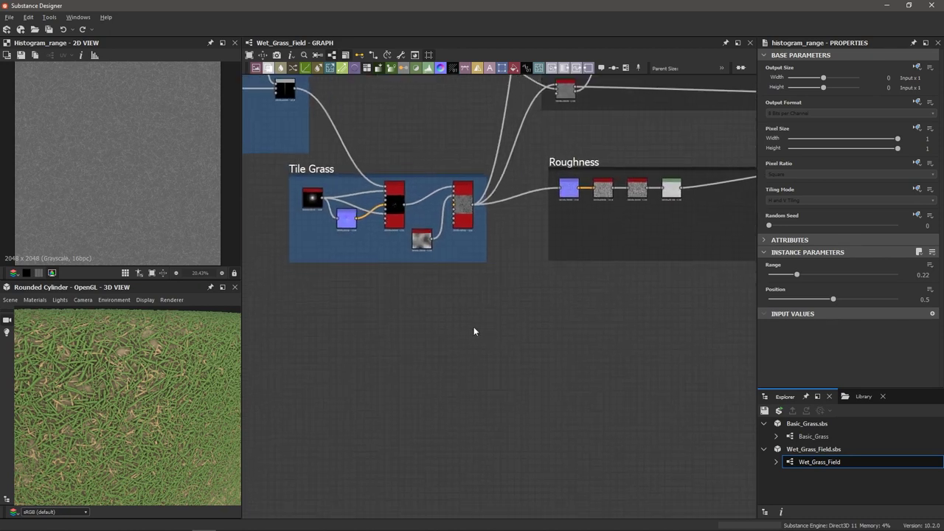
key("space")
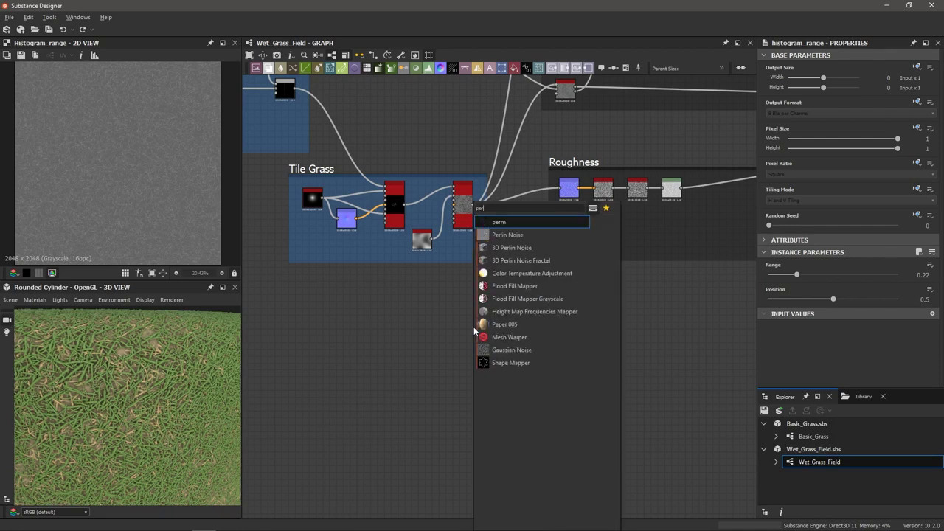
type("perlin")
key("Return")
scroll(474, 330, "up", 4)
left_click_drag(832, 275, 775, 295)
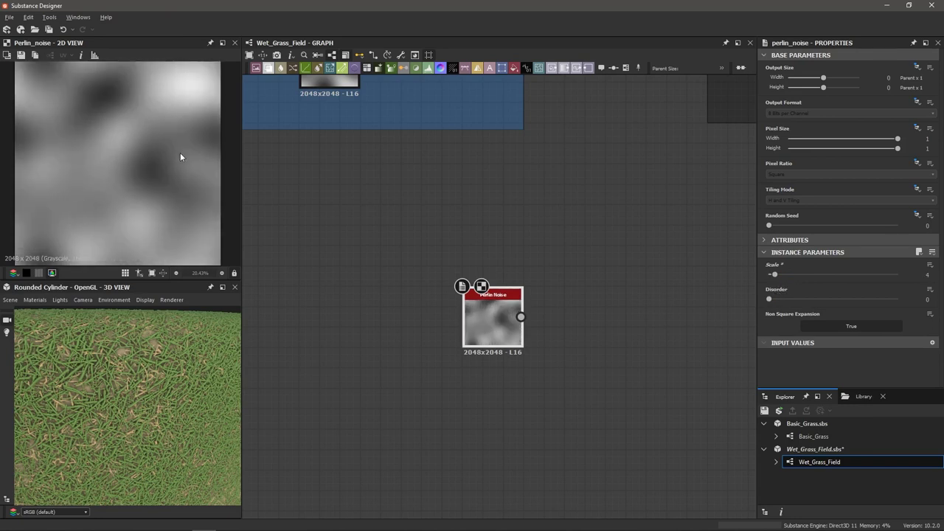
Step: Connect a Histogram Range node after the Perlin Noise and set its Range to 0.26
scroll(175, 188, "down", 1)
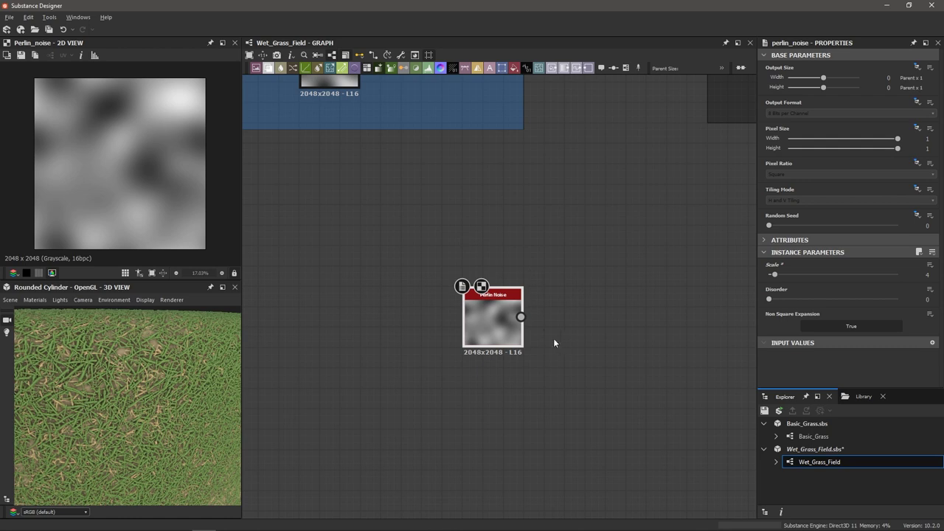
key("space")
type("hist")
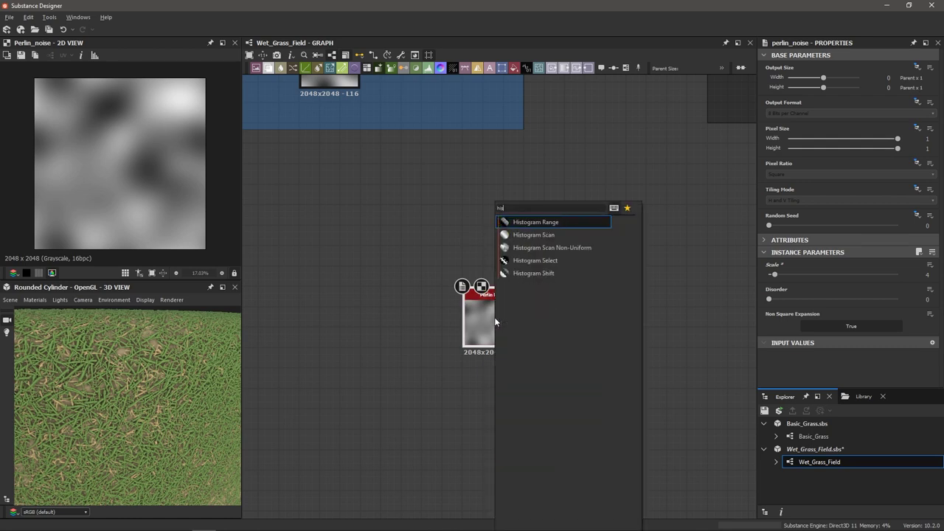
key("Return")
left_click_drag(833, 275, 803, 277)
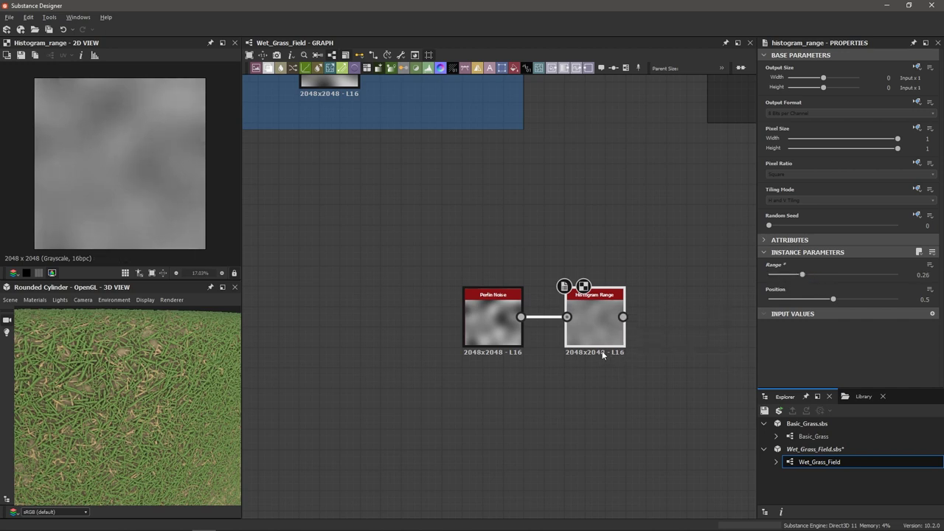
Step: Add a Dirt 3 noise node above the new Histogram Range and inspect its speckle pattern up close
middle_click_drag(647, 357, 546, 379)
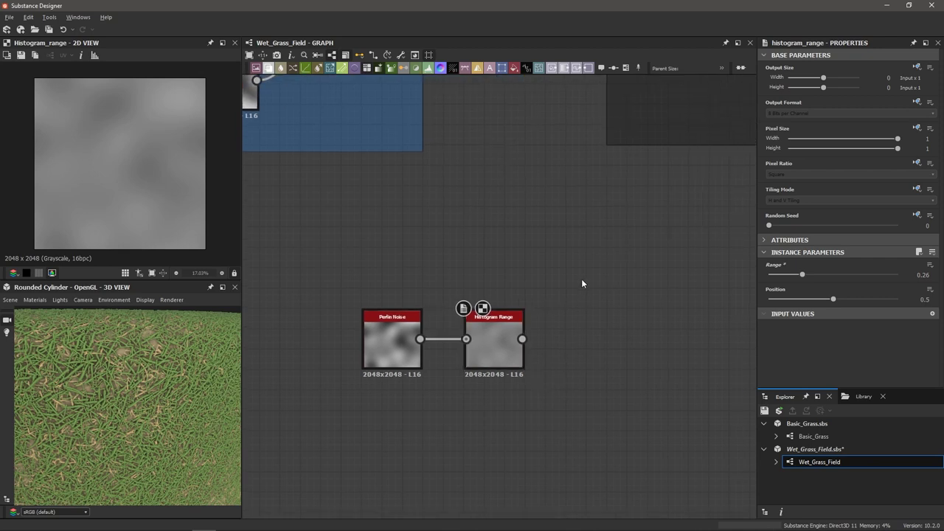
key("space")
type("dirt")
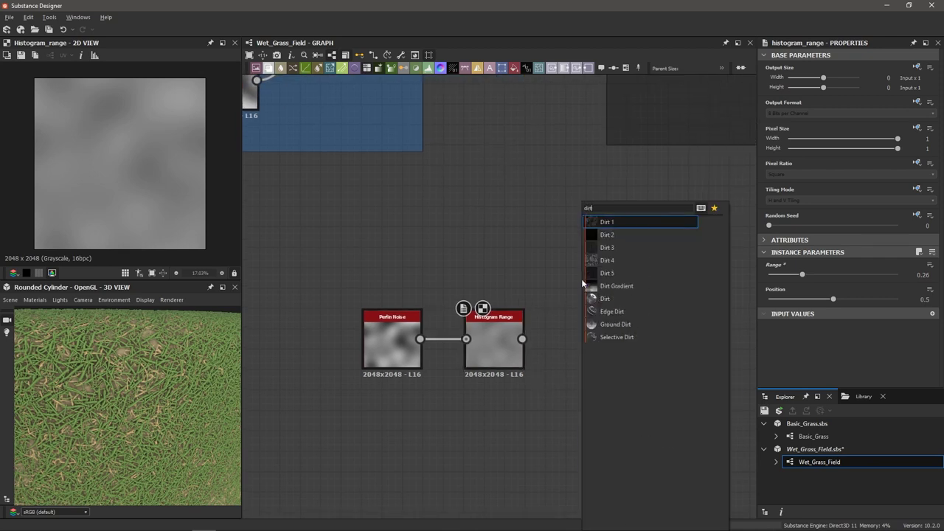
key("Down")
key("Down")
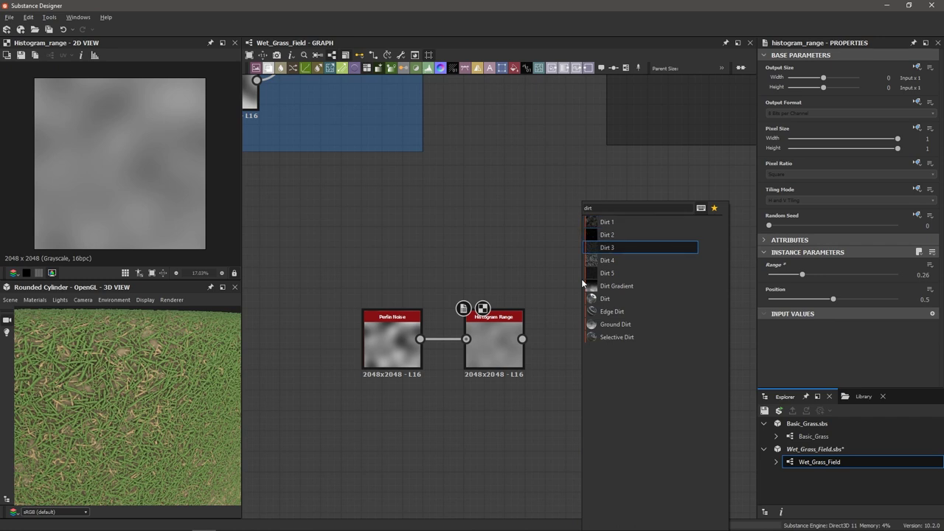
key("Return")
scroll(100, 185, "up", 8)
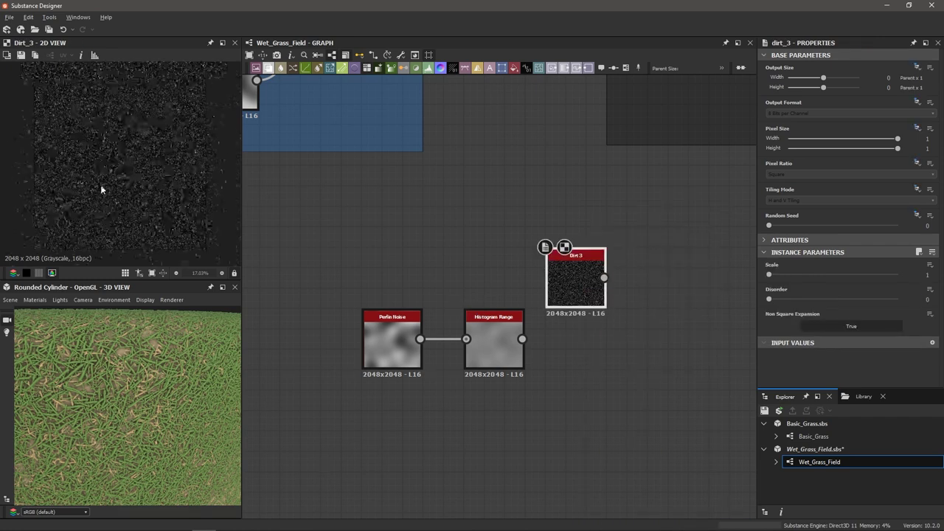
scroll(138, 194, "down", 4)
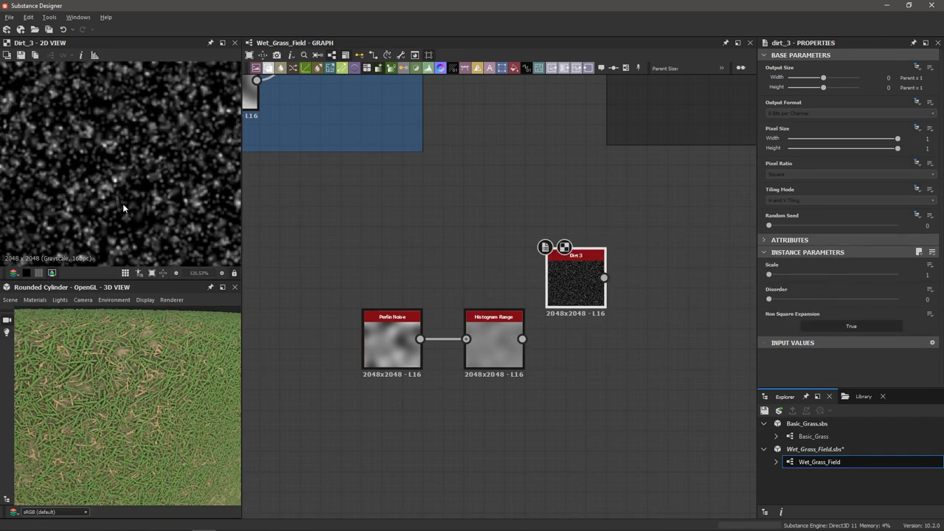
scroll(149, 212, "down", 3)
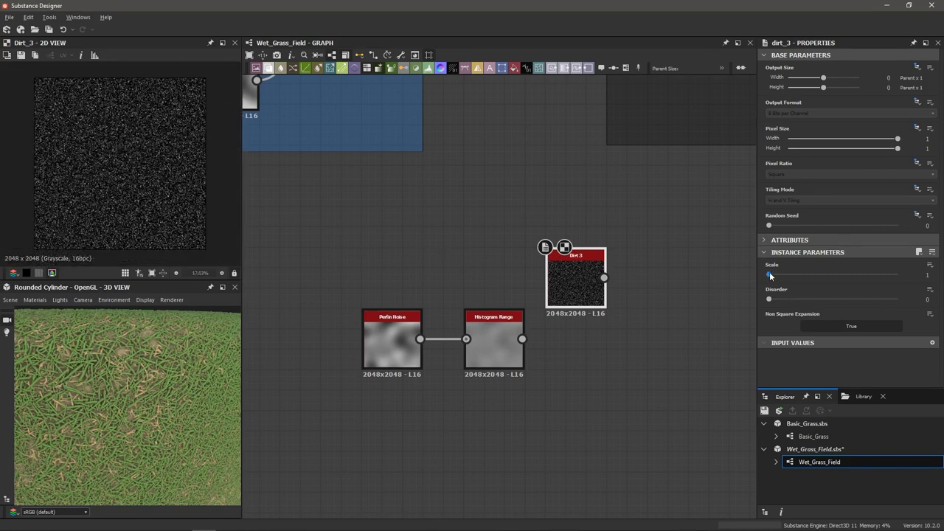
Step: Set the Dirt 3 node's Scale to 4 and check the finer speckles against the grass in the 3D preview
left_click_drag(771, 275, 883, 279)
scroll(146, 196, "up", 5)
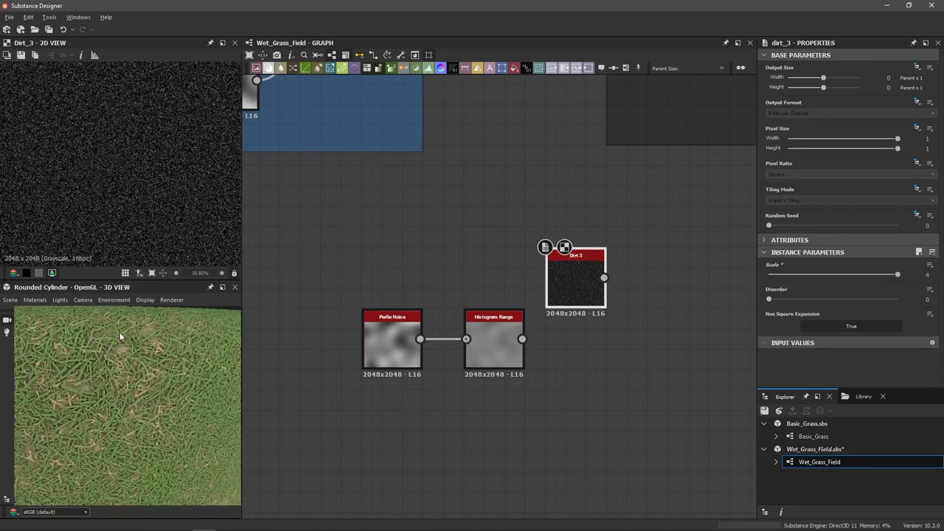
left_click_drag(163, 347, 119, 332)
scroll(115, 193, "down", 2)
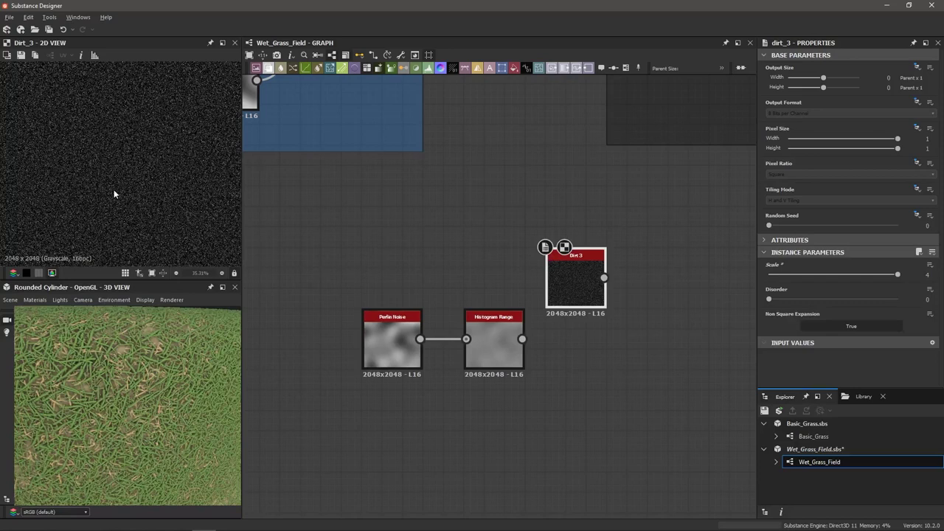
mouse_move(897, 275)
left_mouse_down()
mouse_move(797, 276)
mouse_move(902, 276)
left_mouse_up()
Step: Add a Blend node with Dirt 3 as its foreground and the Perlin noise's Histogram Range as its background
left_click(663, 333)
key("space")
type("b")
key("Return")
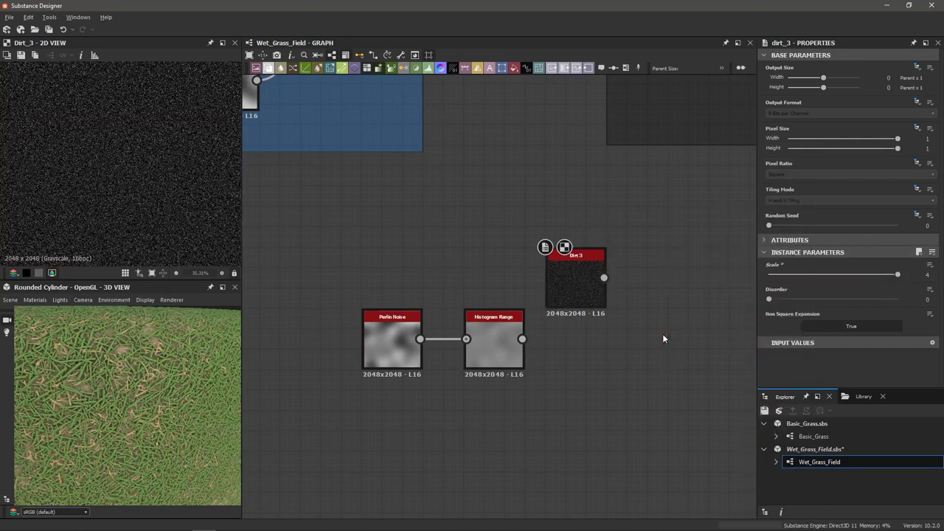
left_click_drag(663, 338, 683, 341)
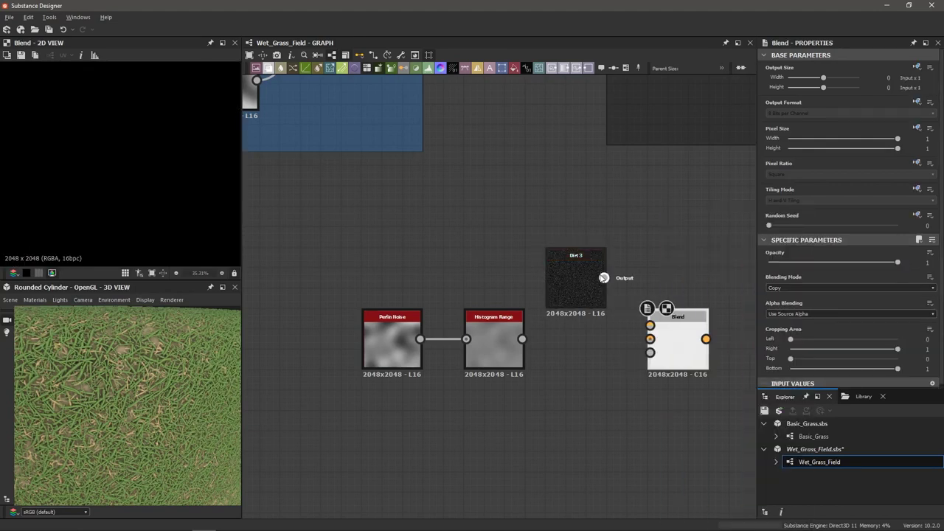
left_click_drag(604, 278, 650, 325)
left_click_drag(523, 339, 650, 339)
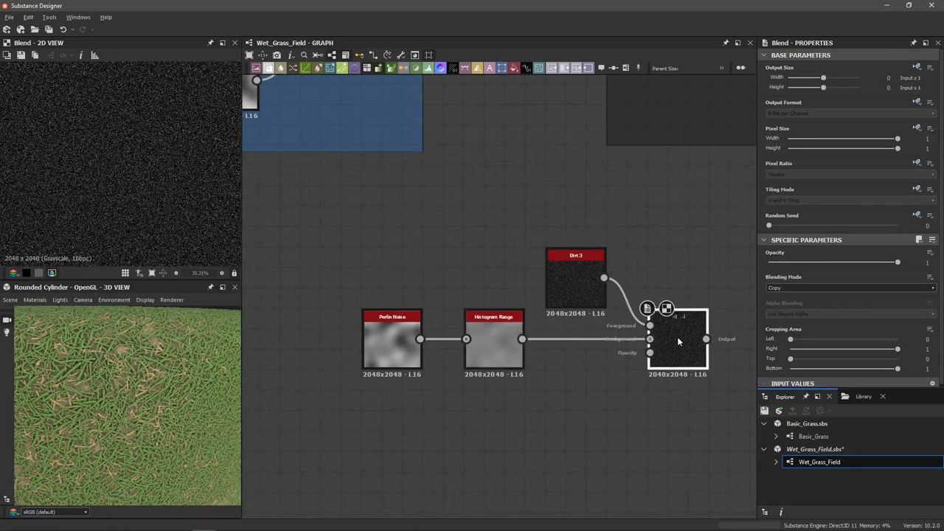
Step: Set the new Blend node to Add (Linear Dodge) with an Opacity of 0.27
left_click(786, 289)
left_click(786, 304)
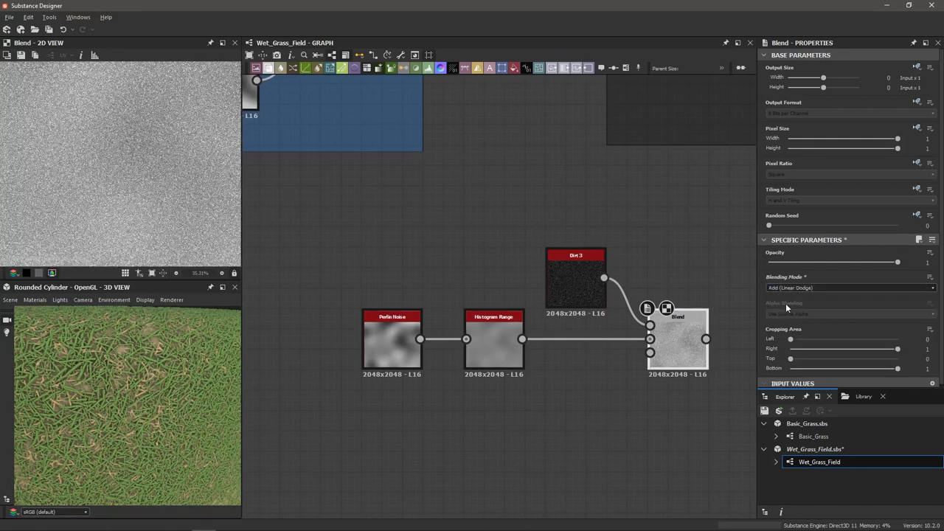
scroll(176, 217, "up", 2)
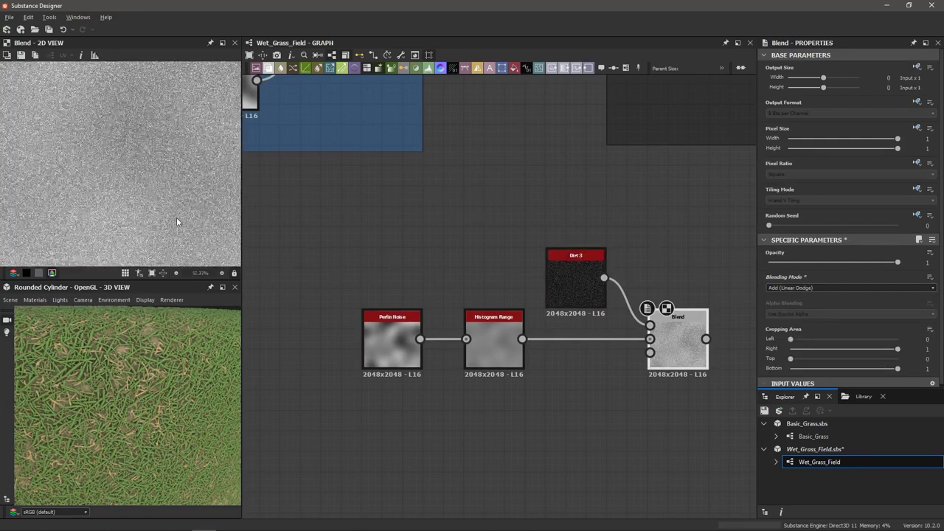
scroll(149, 236, "down", 2)
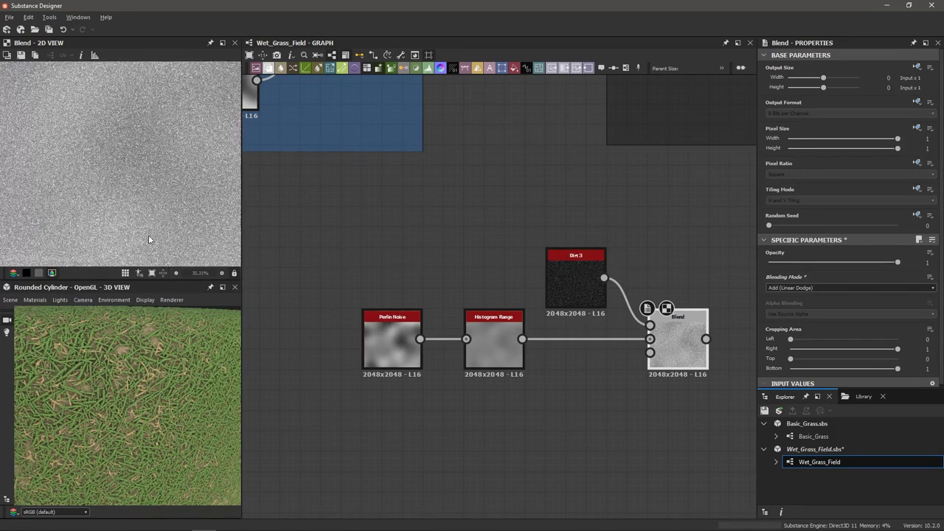
scroll(148, 238, "up", 6)
left_click_drag(898, 262, 804, 273)
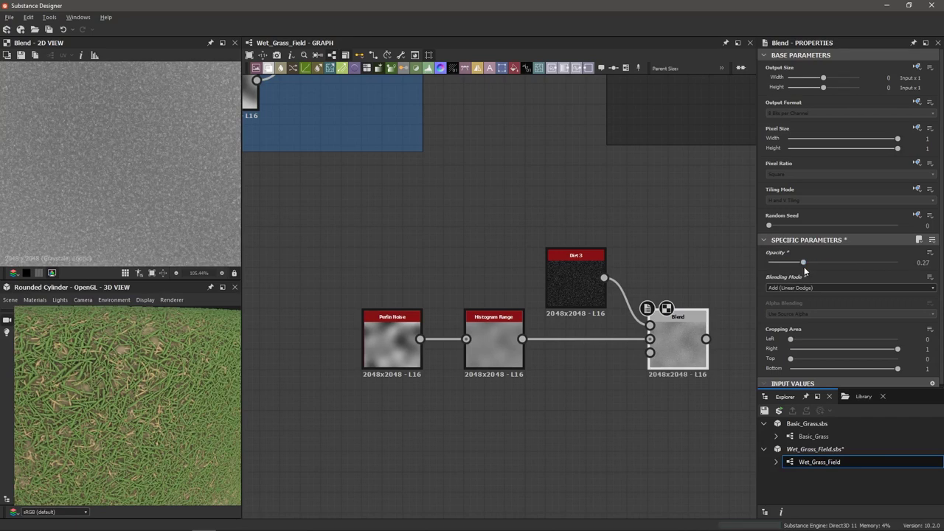
Step: Connect a second Histogram Range node after the dirt Blend and set its Range to 0.17
middle_click_drag(670, 386, 586, 373)
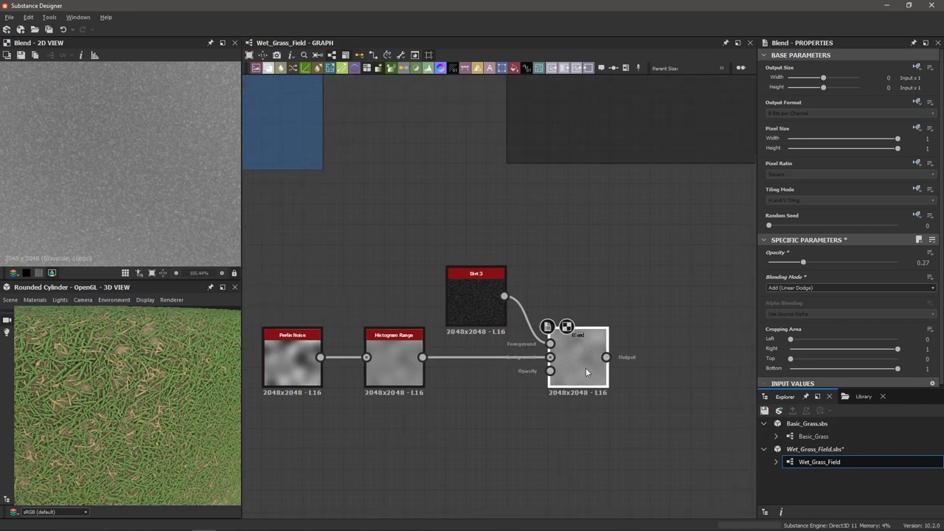
key("space")
type("histo")
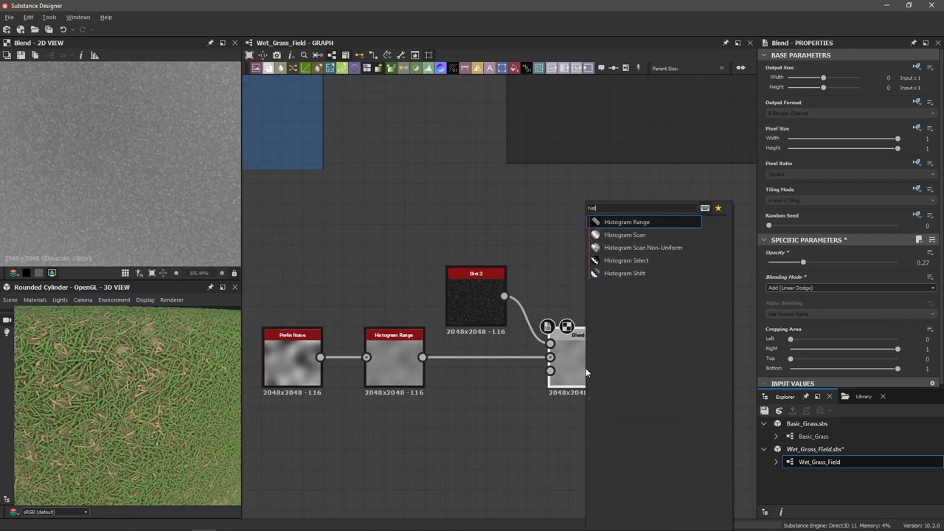
key("Return")
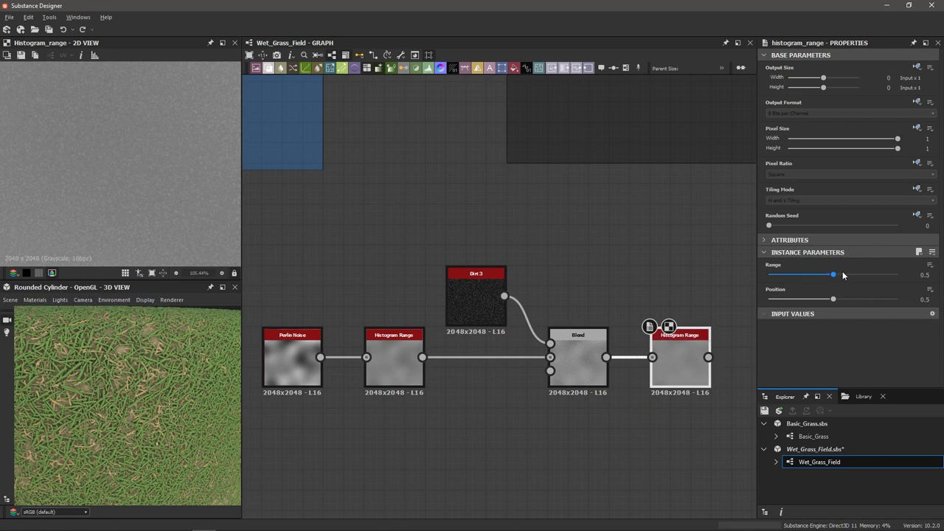
left_click_drag(833, 276, 804, 281)
left_click_drag(801, 282, 791, 277)
Step: Insert a second Height Blend node on the first Height Blend's Blended Height link and place it close beside the first in the Blend Line frame
scroll(671, 292, "down", 3)
middle_click_drag(671, 293, 605, 377)
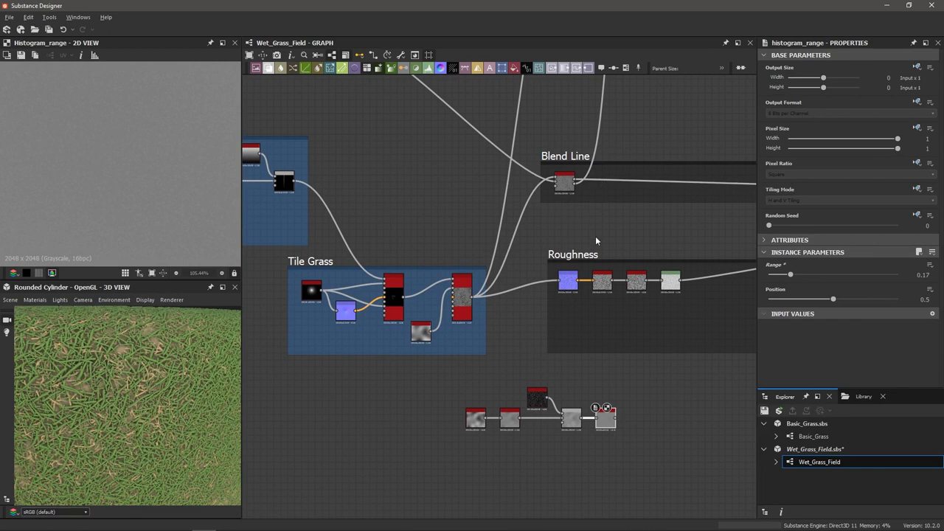
scroll(631, 181, "up", 1)
scroll(624, 163, "up", 1)
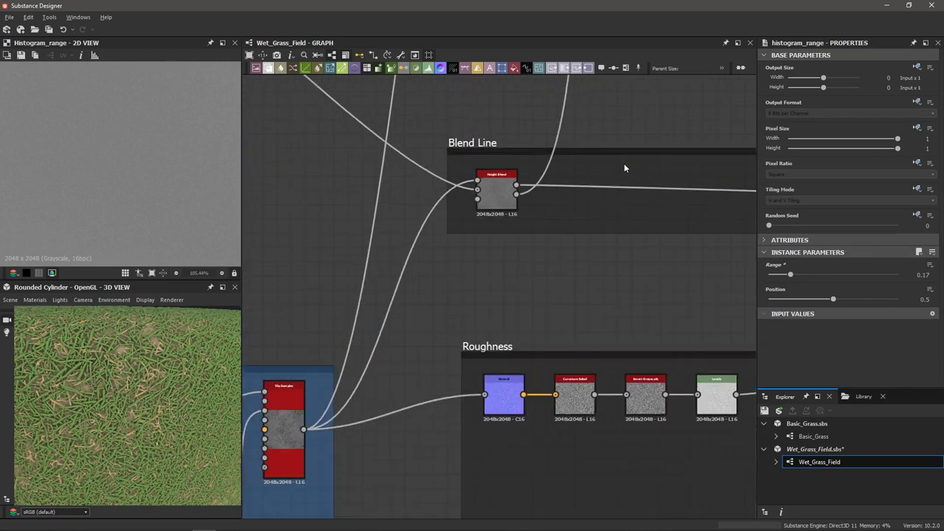
scroll(575, 181, "down", 2)
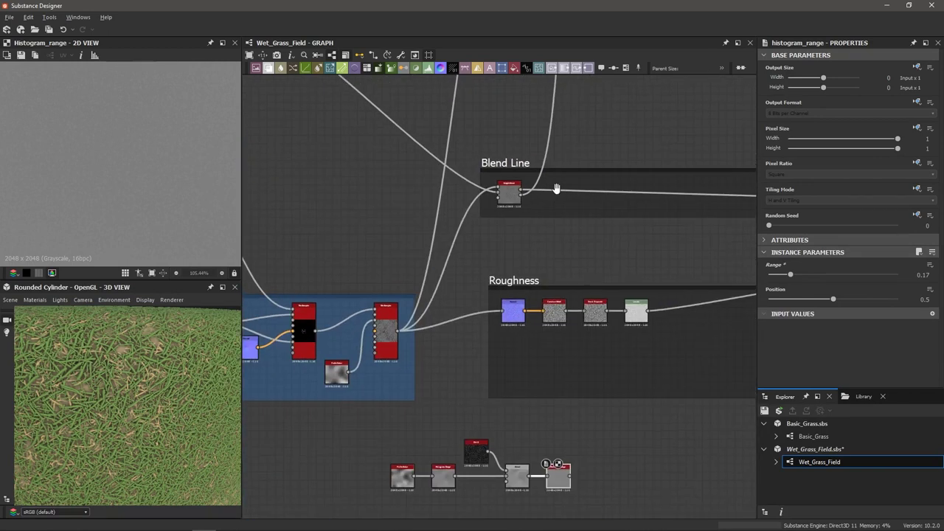
scroll(591, 184, "up", 2)
scroll(407, 203, "up", 1)
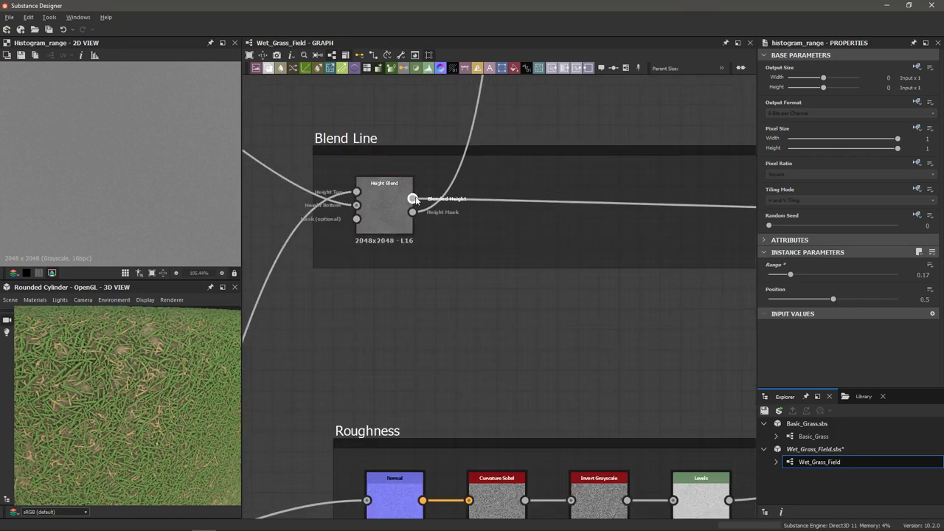
scroll(523, 209, "down", 1)
middle_click_drag(524, 204, 491, 214)
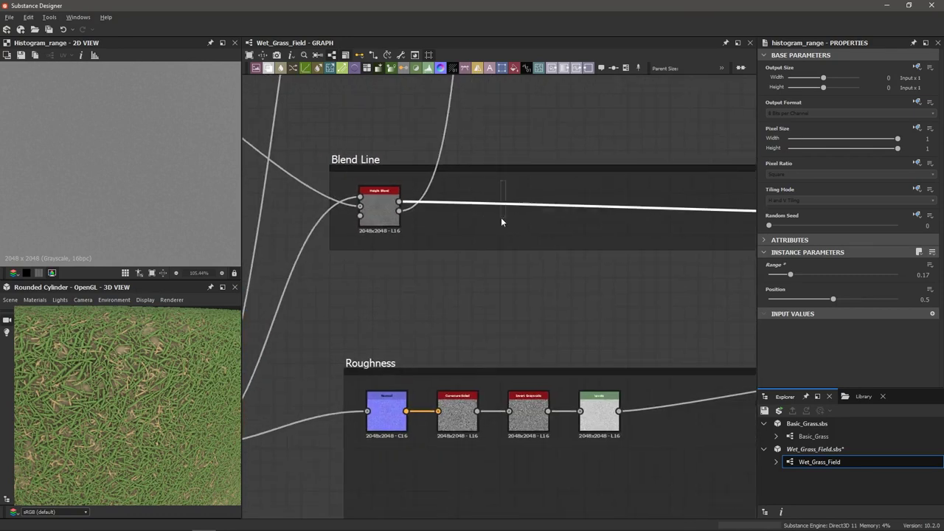
key("space")
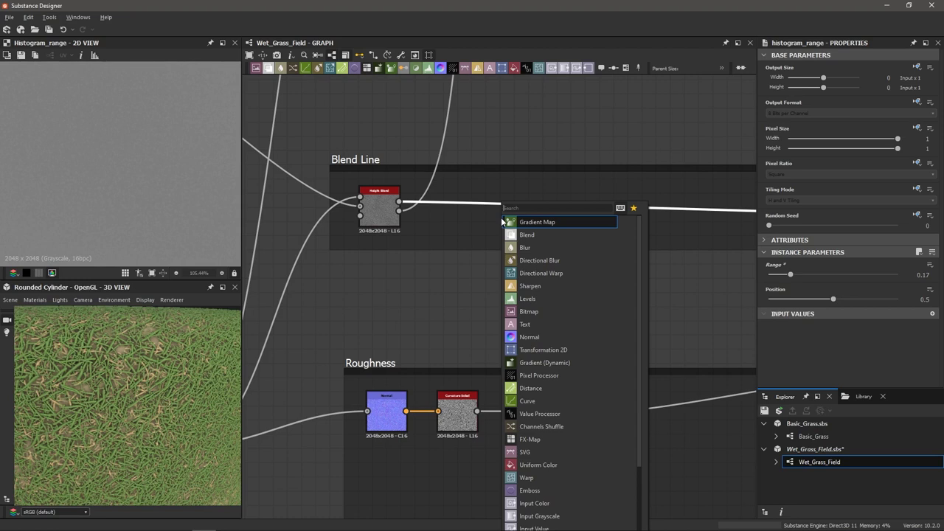
type("height")
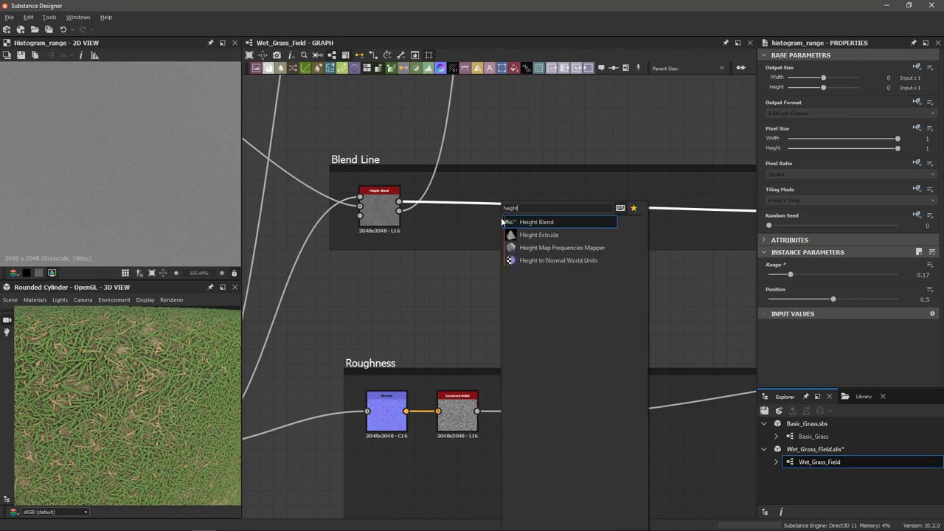
key("Return")
scroll(501, 221, "down", 3)
middle_click_drag(627, 248, 502, 248)
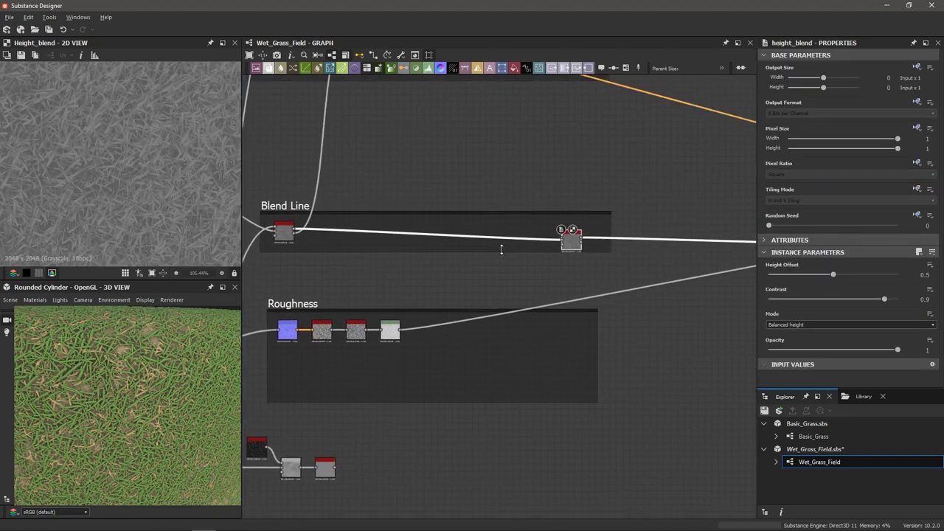
left_click_drag(572, 245, 358, 237)
Step: Move the first Height Blend's link to the new node's Height Top input and connect the dirt's last Histogram Range to Height Bottom
scroll(487, 221, "up", 5)
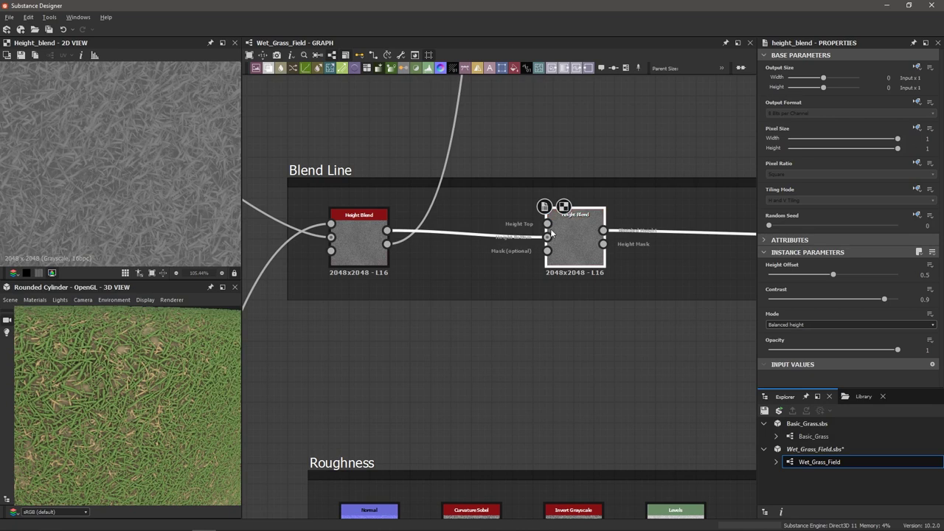
scroll(547, 237, "up", 2)
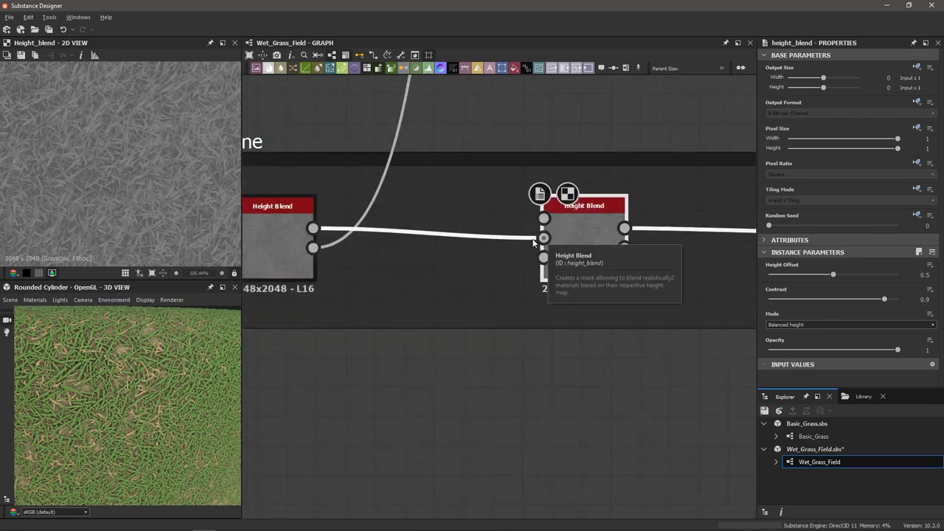
mouse_move(546, 238)
left_mouse_down()
mouse_move(511, 254)
mouse_move(495, 239)
mouse_move(544, 238)
mouse_move(507, 224)
mouse_move(547, 220)
left_mouse_up()
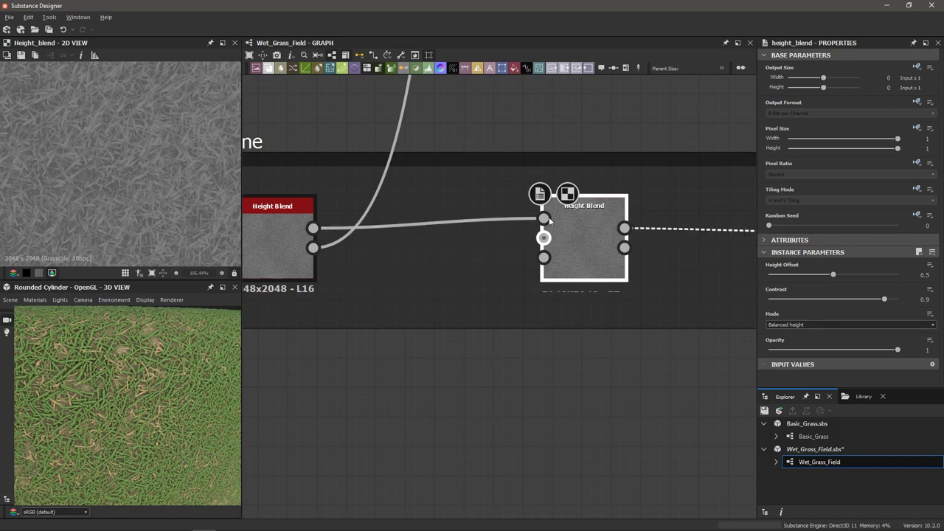
left_click(545, 290)
scroll(522, 299, "down", 2)
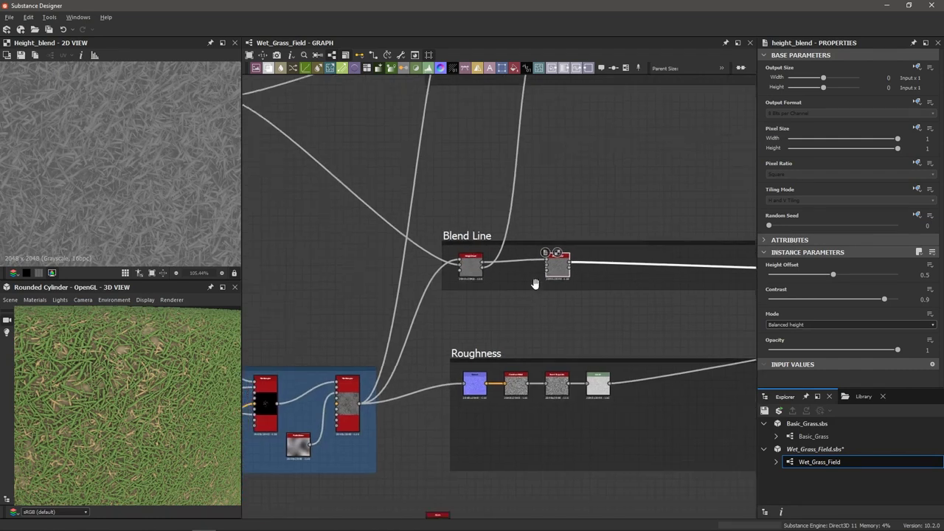
middle_click_drag(536, 281, 580, 143)
scroll(600, 424, "up", 2)
scroll(572, 406, "up", 1)
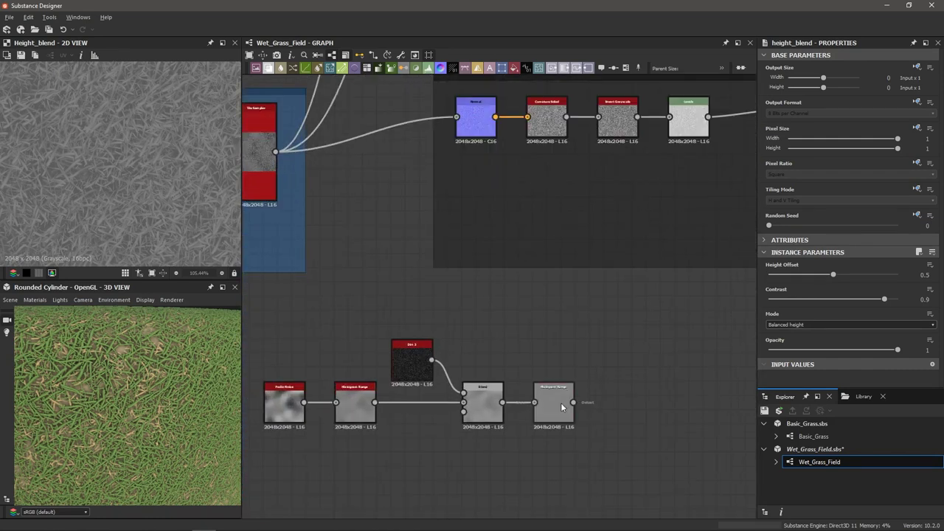
left_click_drag(571, 403, 557, 225)
Step: Set the second Height Blend's Contrast to 1 and its Height Offset to 0.59
scroll(527, 282, "up", 3)
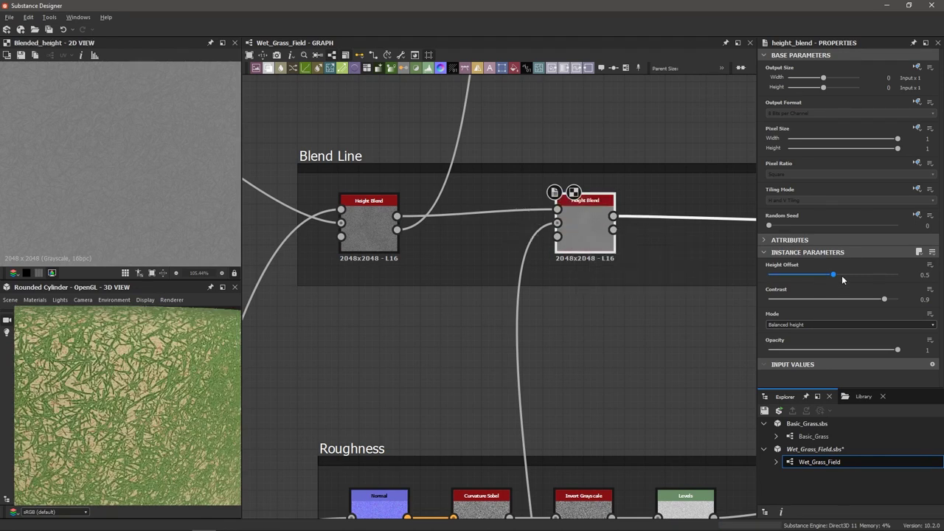
left_click_drag(839, 298, 918, 305)
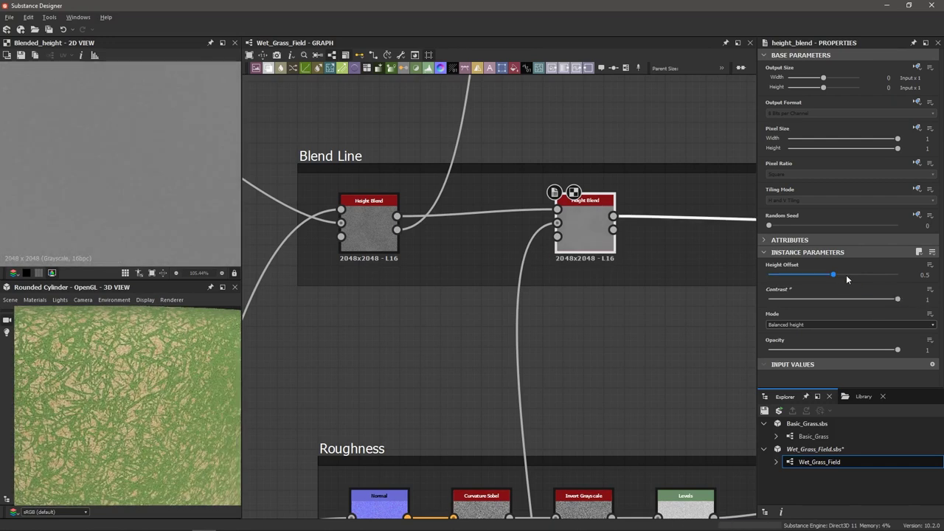
mouse_move(834, 275)
left_mouse_down()
mouse_move(819, 278)
mouse_move(868, 278)
mouse_move(847, 275)
left_mouse_up()
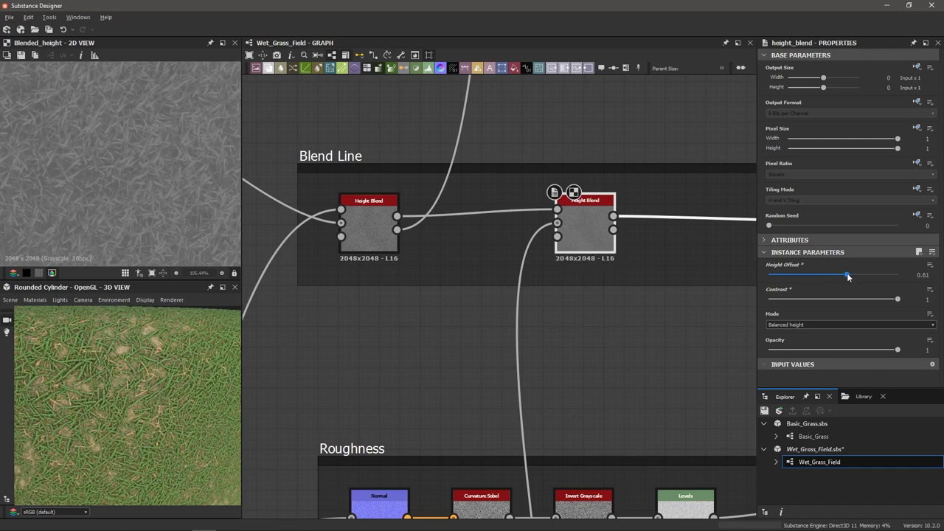
left_click_drag(847, 276, 847, 276)
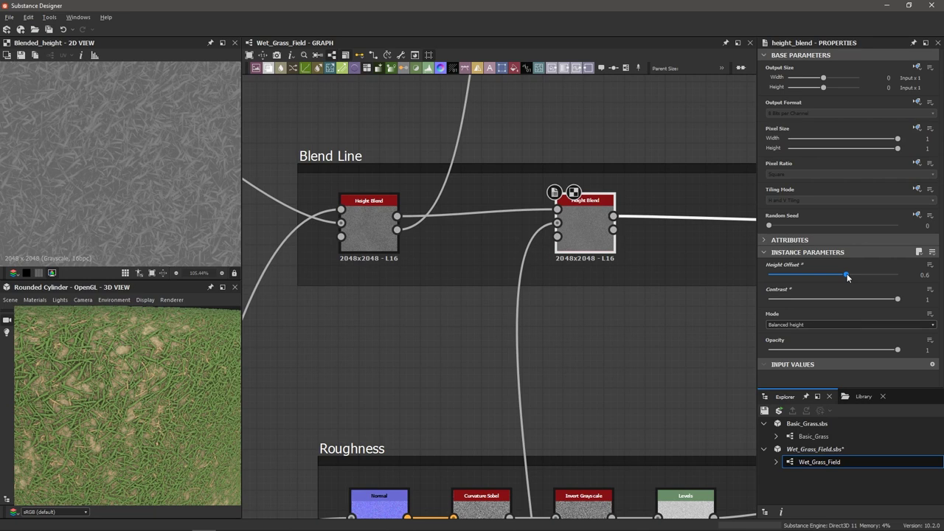
left_click_drag(847, 278, 847, 278)
Step: Put a frame titled Mud/Dirt around the Perlin Noise, Dirt 3, Blend and Histogram Range nodes
scroll(449, 381, "down", 5)
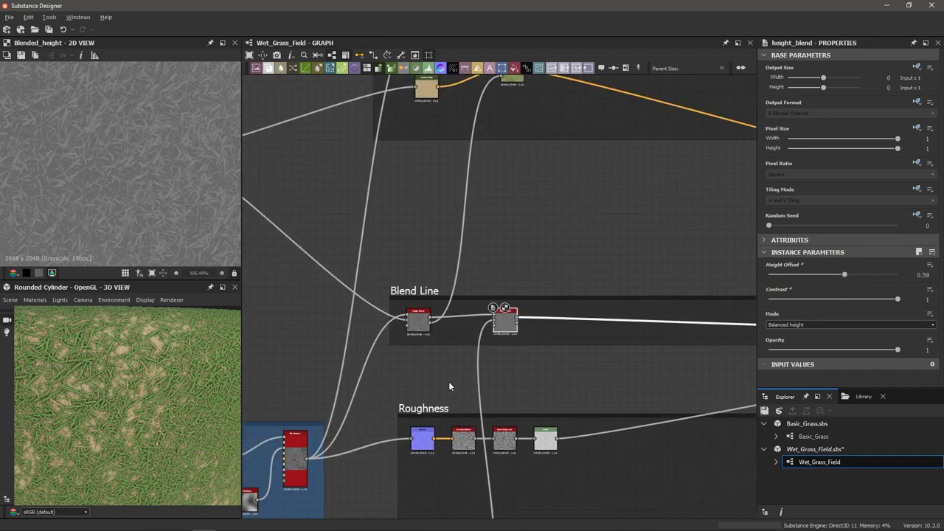
middle_click_drag(445, 385, 464, 354)
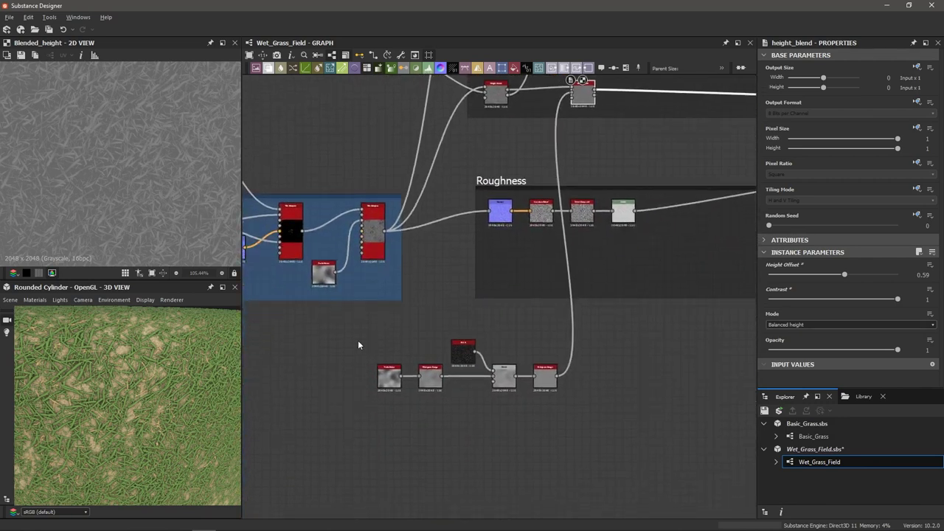
left_click_drag(358, 340, 582, 425)
key("space")
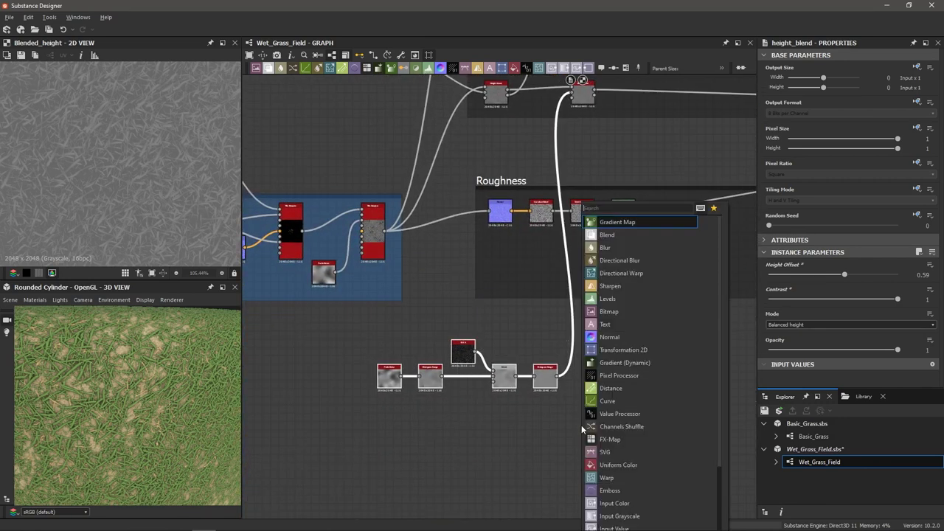
type("frame")
key("Return")
type("Mud")
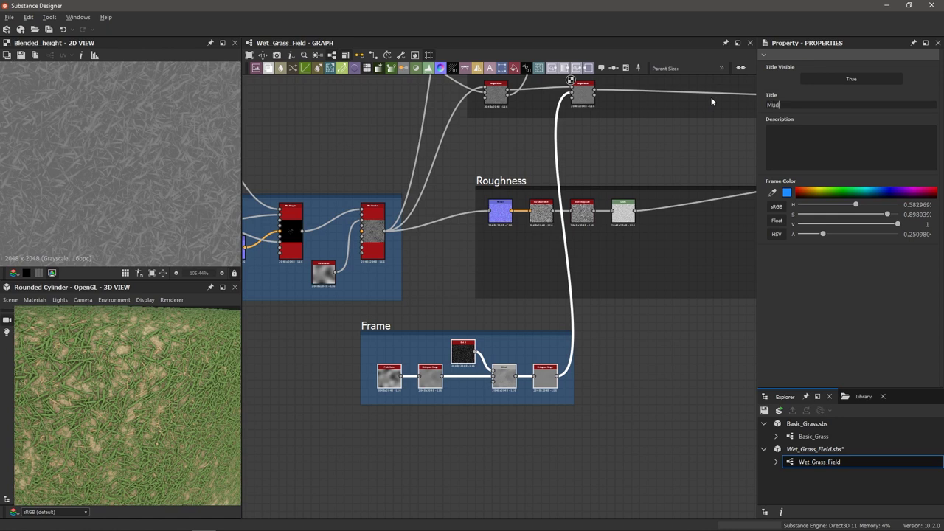
type("/Dirt")
key("Return")
Step: Set the graph's Output Size width and height to 12 (4096 px) and check the ground between the grass in the 3D preview
middle_click_drag(637, 232, 614, 273)
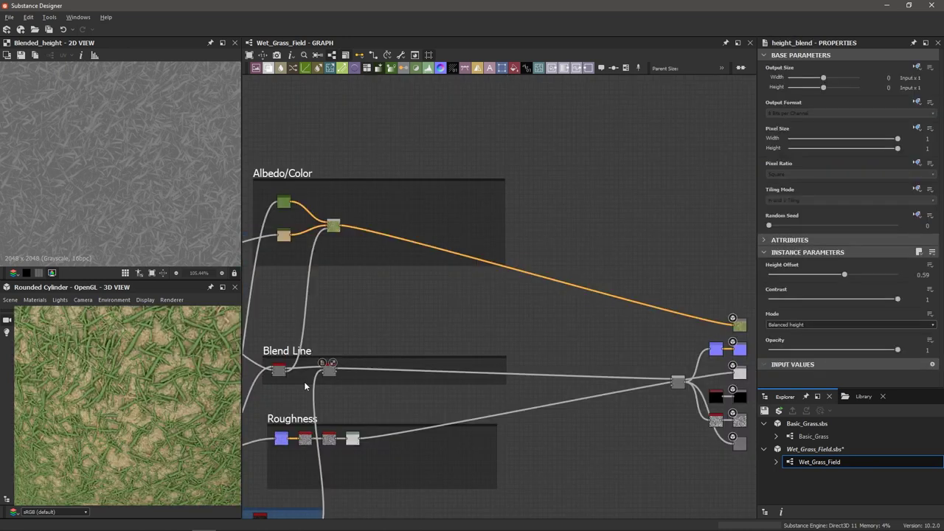
scroll(174, 379, "up", 3)
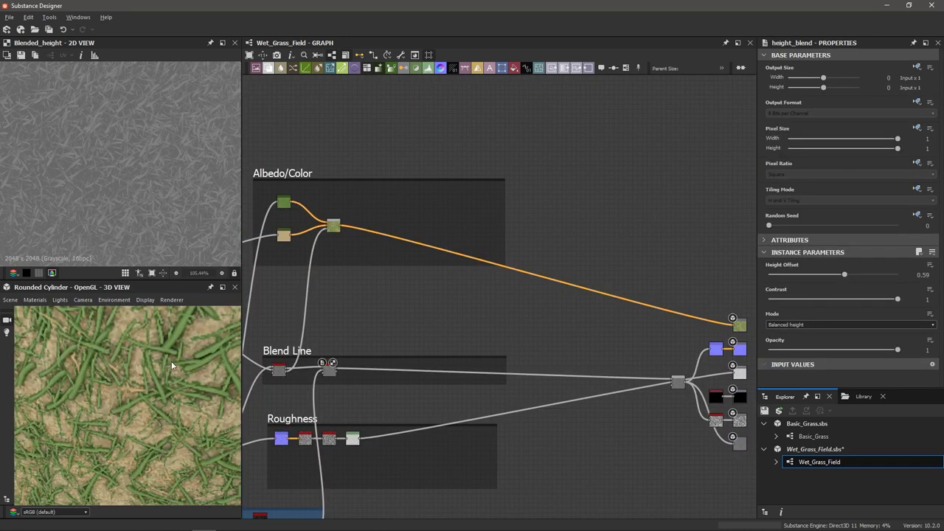
scroll(171, 366, "down", 2)
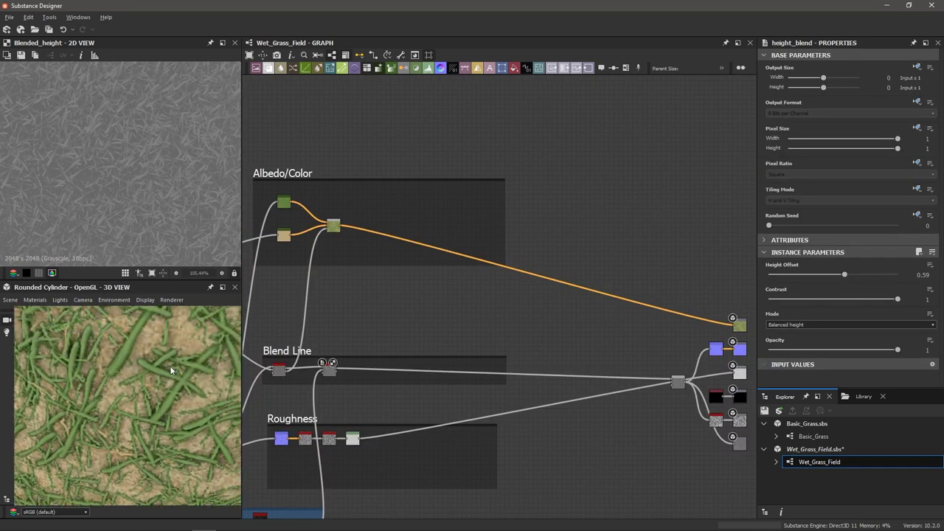
scroll(170, 366, "down", 2)
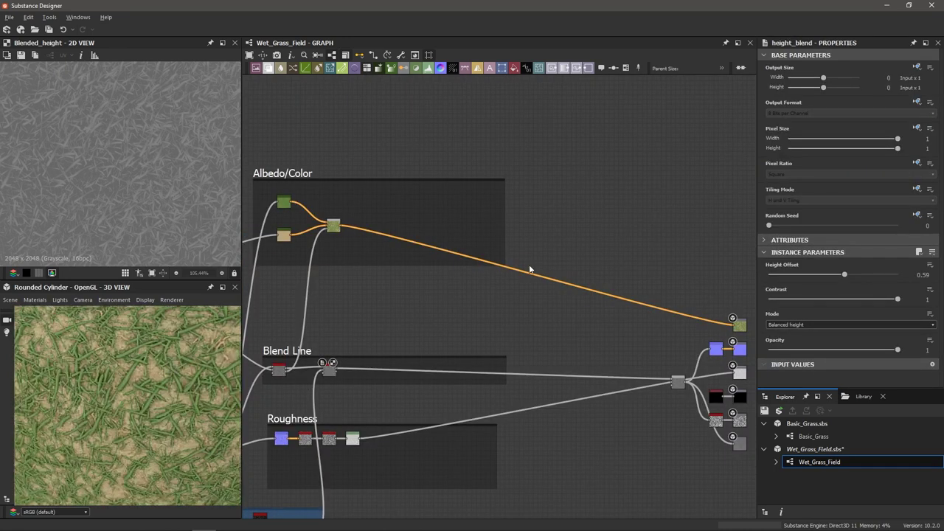
left_click(623, 210)
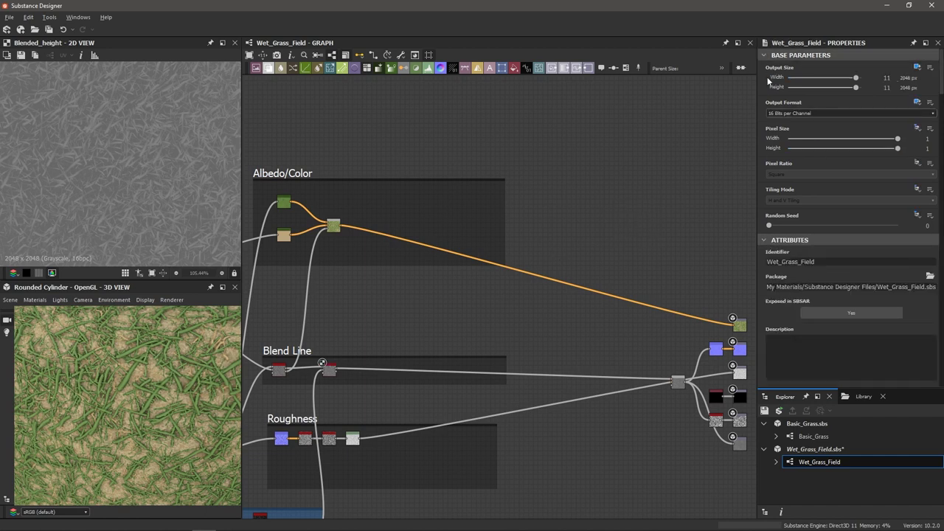
left_click(887, 77)
type("12")
key("Return")
left_click(888, 87)
type("12")
key("Return")
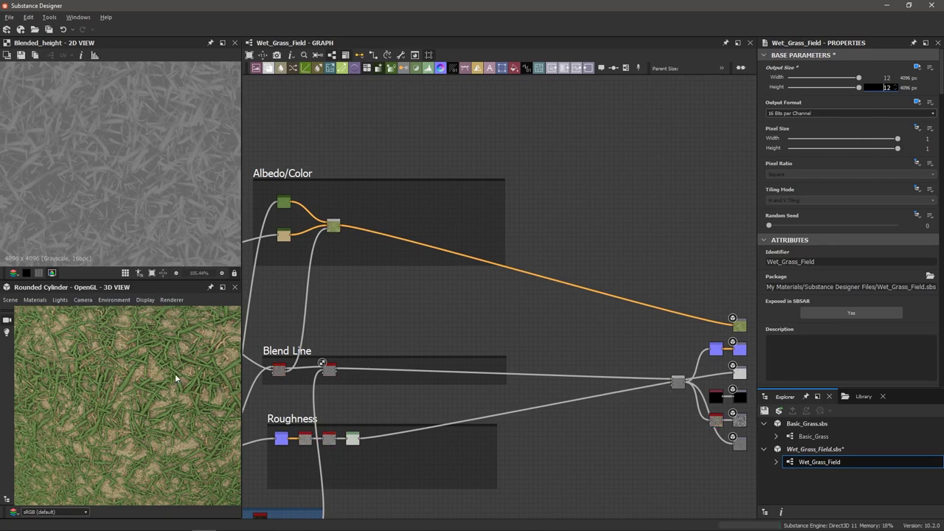
scroll(153, 373, "up", 3)
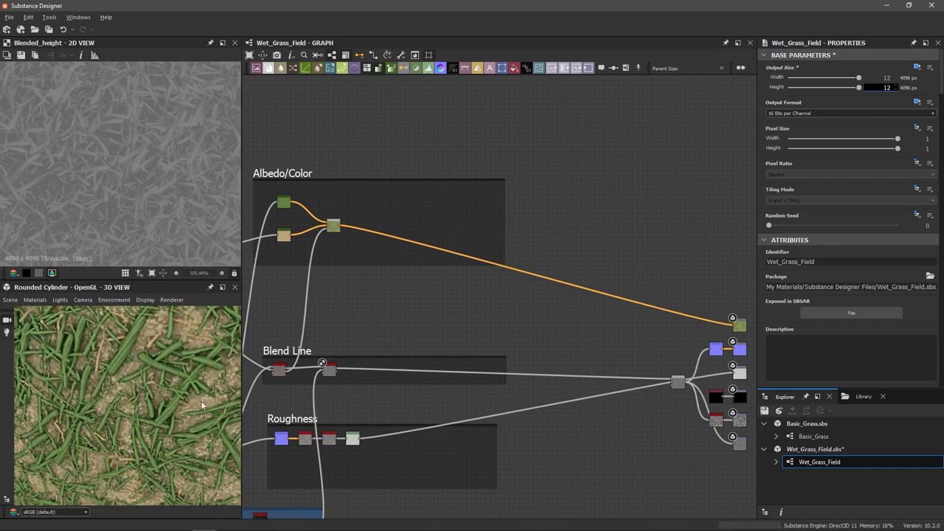
scroll(186, 385, "down", 5)
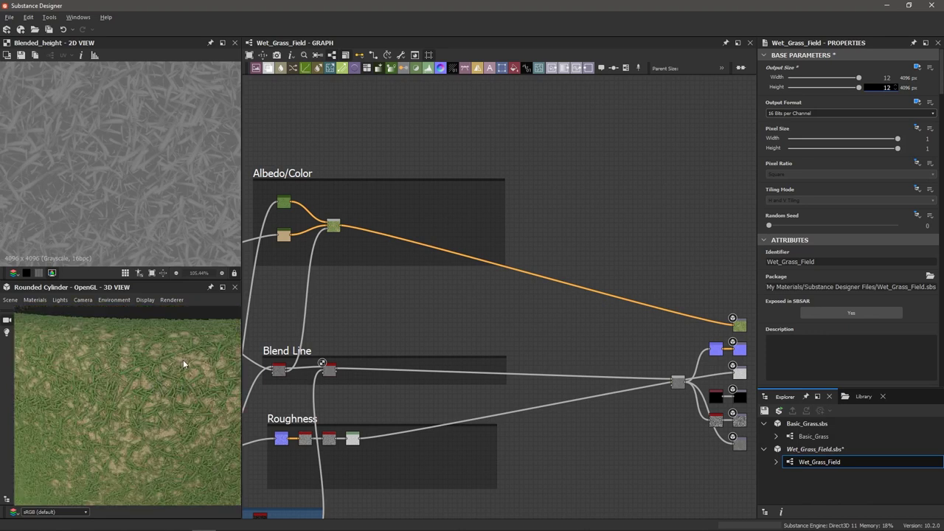
Step: Add a Normal node below the Levels node in the Roughness frame and feed it from the Mud/Dirt frame's last Histogram Range
middle_click_drag(369, 456, 407, 397)
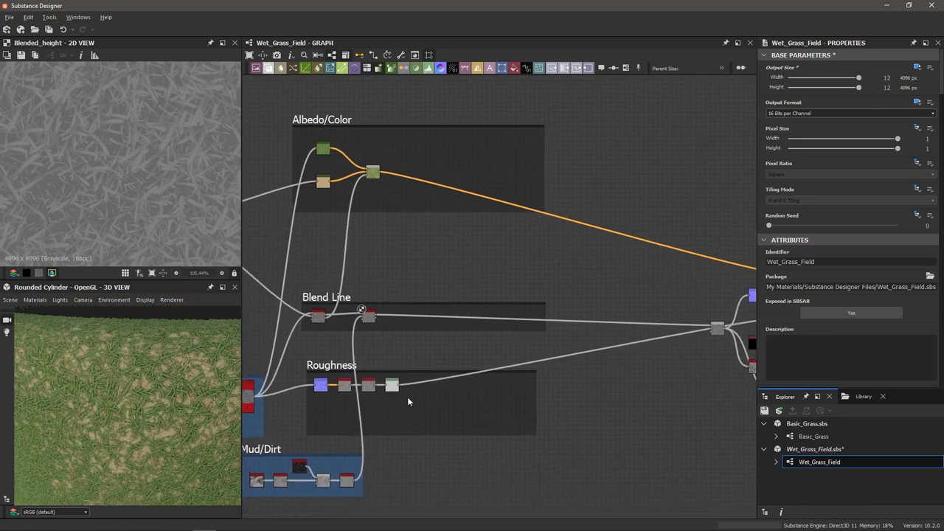
scroll(403, 391, "up", 5)
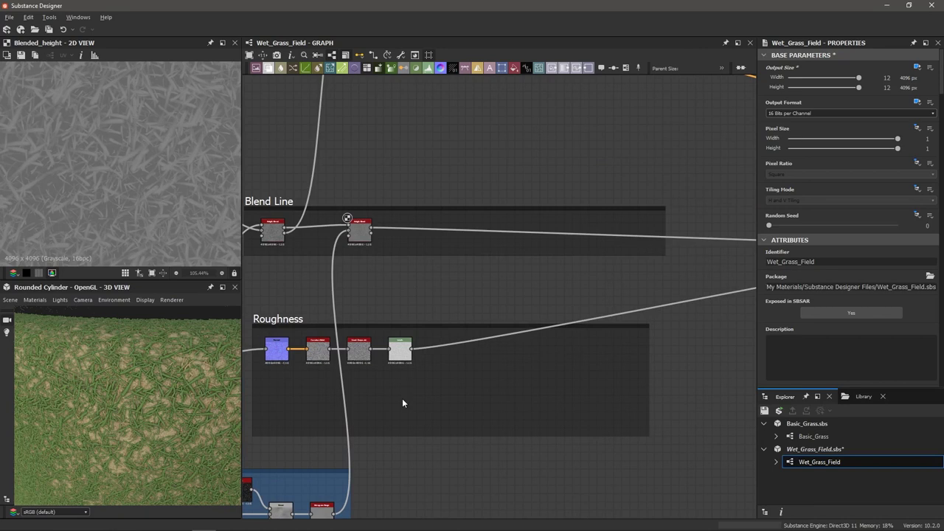
key("space")
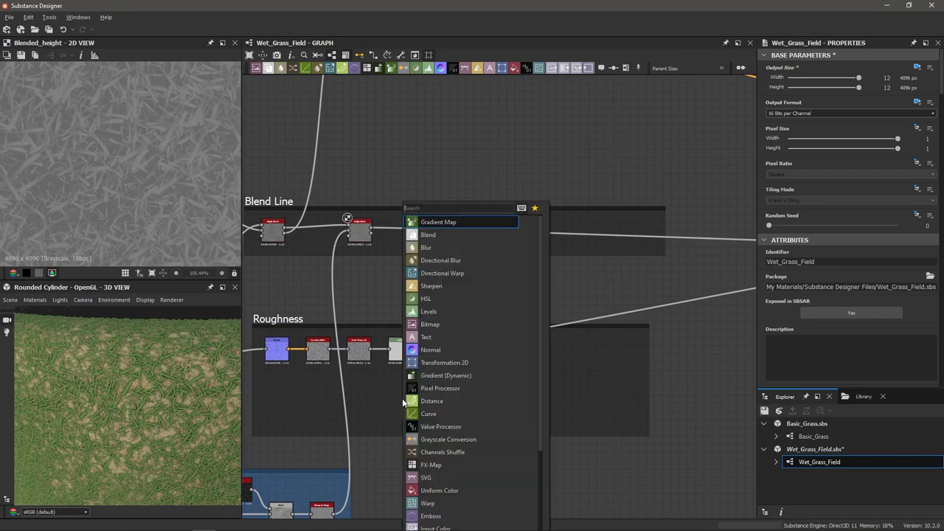
type("nor")
key("Return")
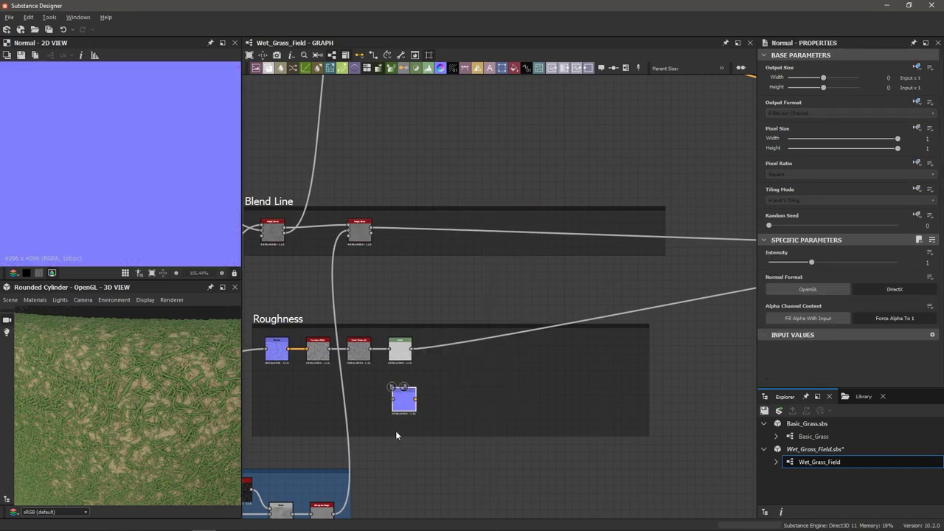
middle_click_drag(402, 398, 480, 377)
scroll(472, 392, "up", 2)
scroll(472, 393, "up", 1)
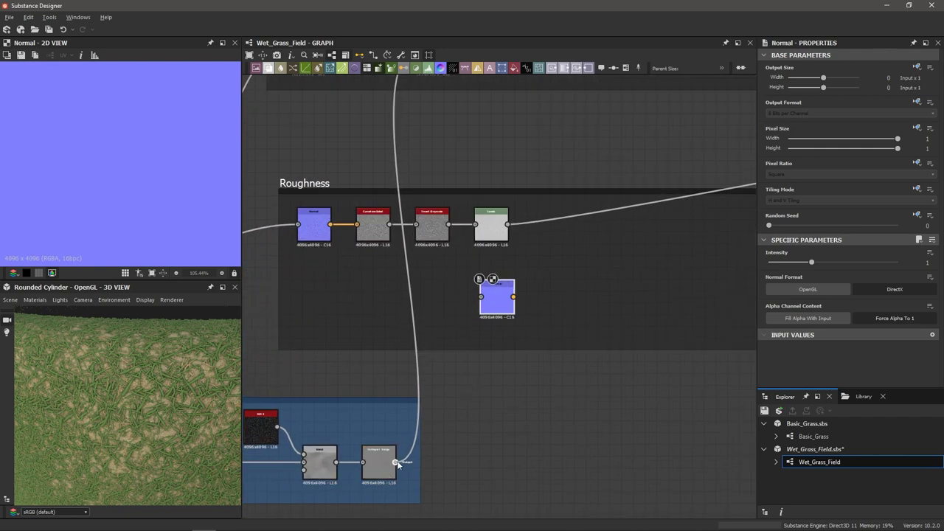
left_click_drag(395, 463, 481, 297)
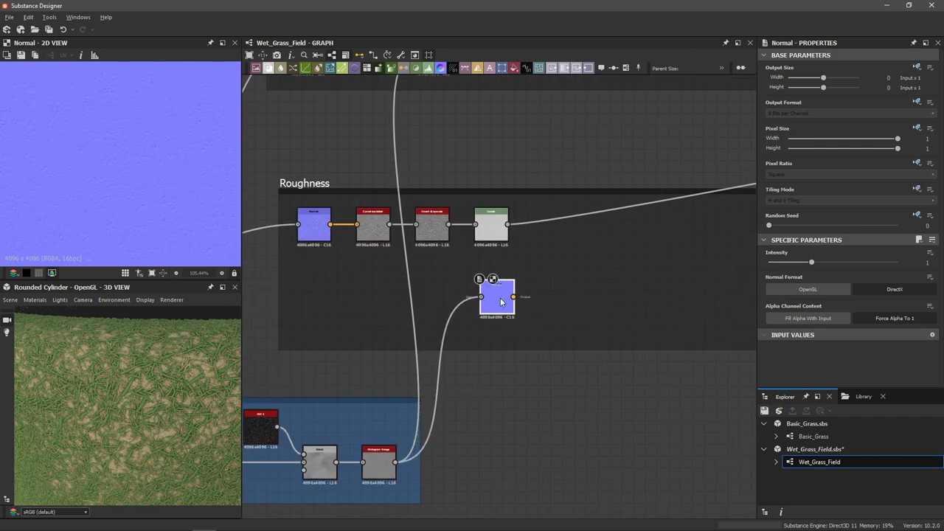
Step: Add a Curvature Smooth node fed by the new Normal node in the Roughness frame
scroll(499, 301, "up", 2)
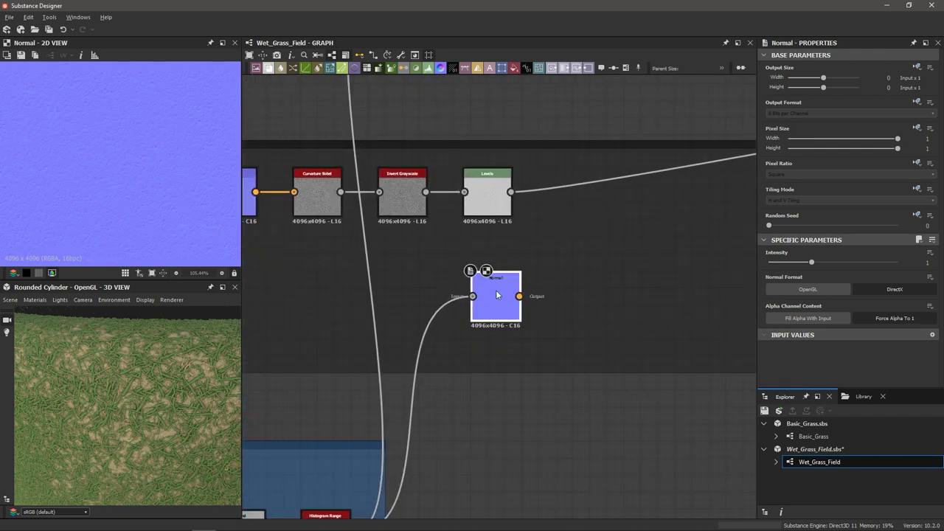
key("space")
type("cur")
key("Down")
key("Down")
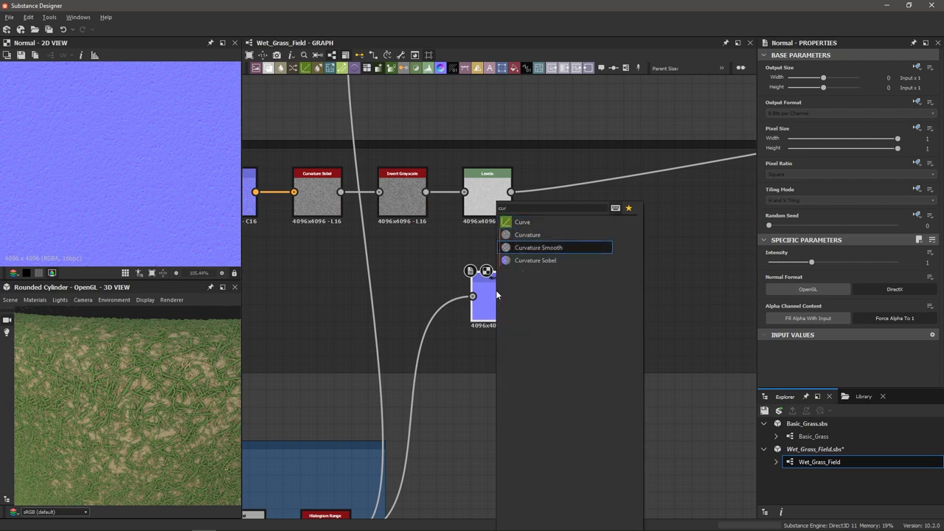
key("Return")
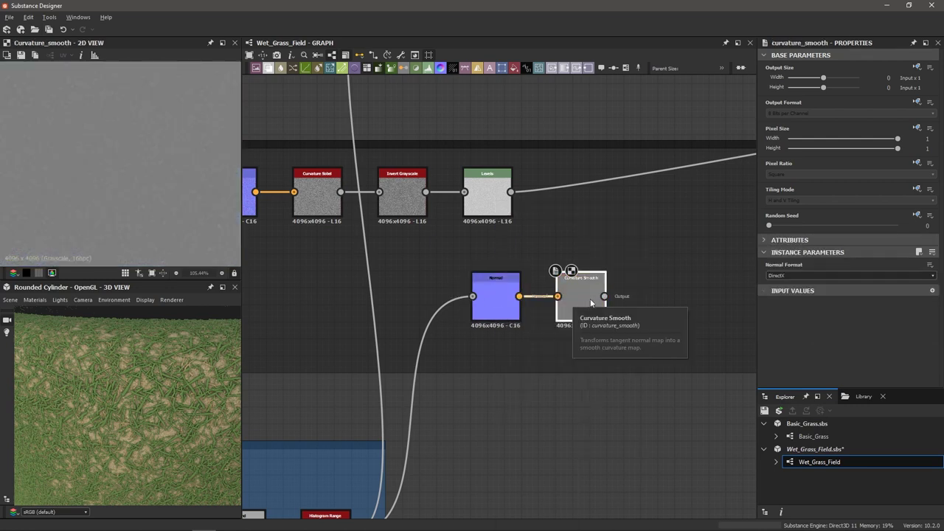
Step: Add a Levels node fed by the Curvature Smooth node
scroll(67, 170, "up", 1)
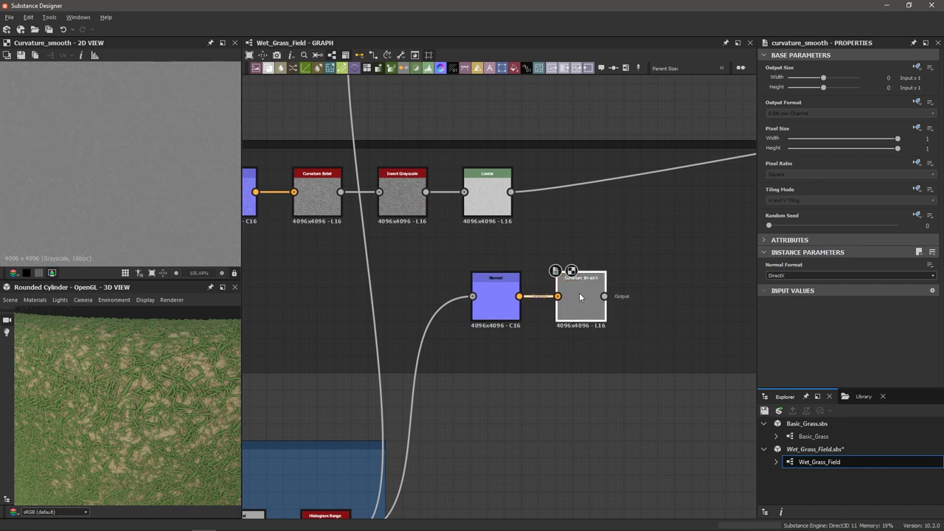
key("space")
type("levels")
key("Return")
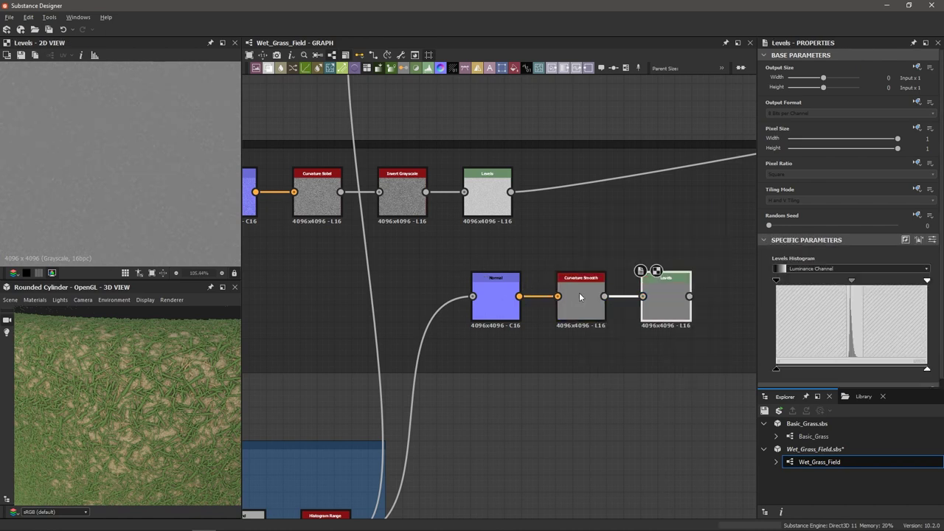
Step: Set the new Levels node's Level In Low to about 0.455, Level In High to about 0.551 and Level Out Low to about 0.437, checking the numeric values
left_click_drag(776, 281, 837, 285)
left_click_drag(928, 282, 870, 291)
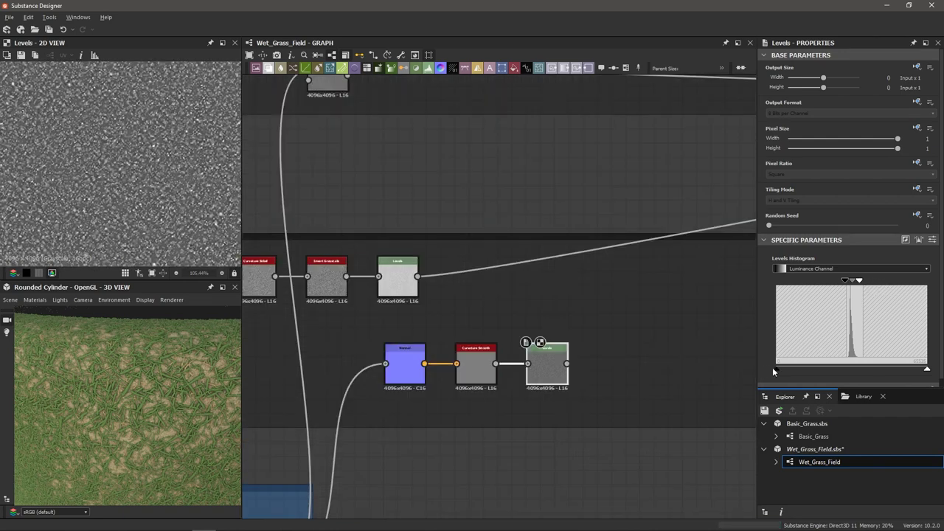
left_click_drag(774, 369, 842, 371)
scroll(151, 203, "up", 3)
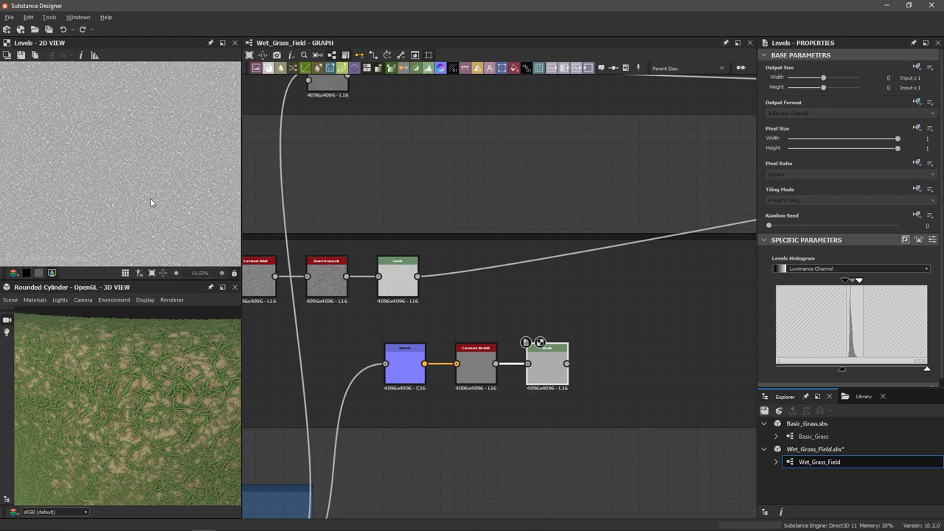
scroll(151, 203, "down", 1)
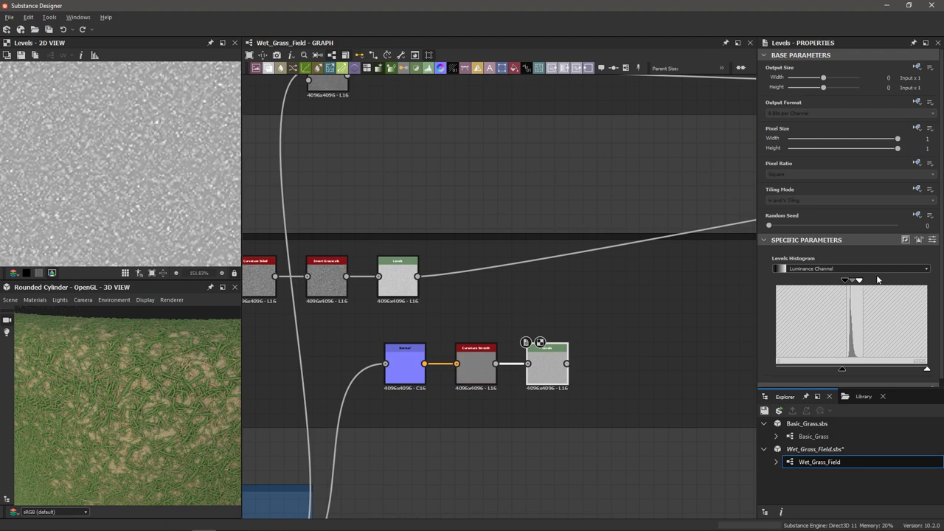
left_click(932, 241)
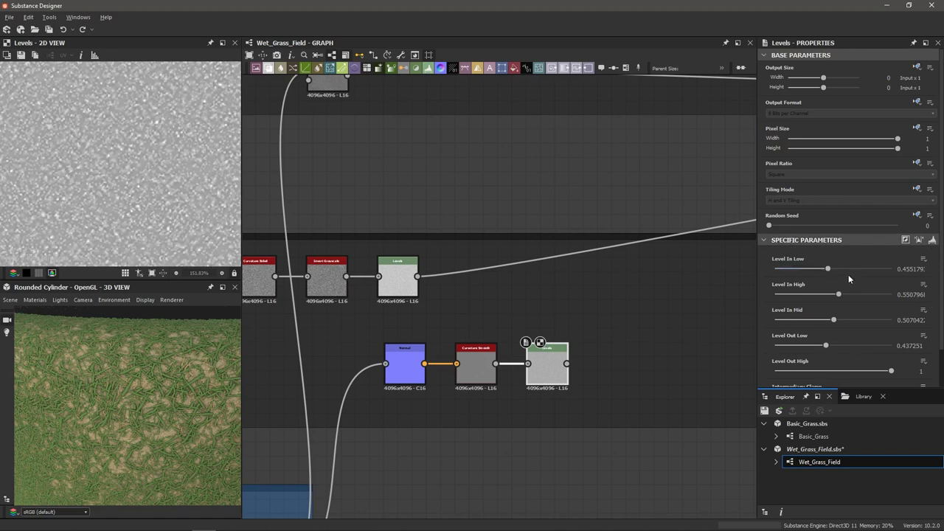
left_click(932, 241)
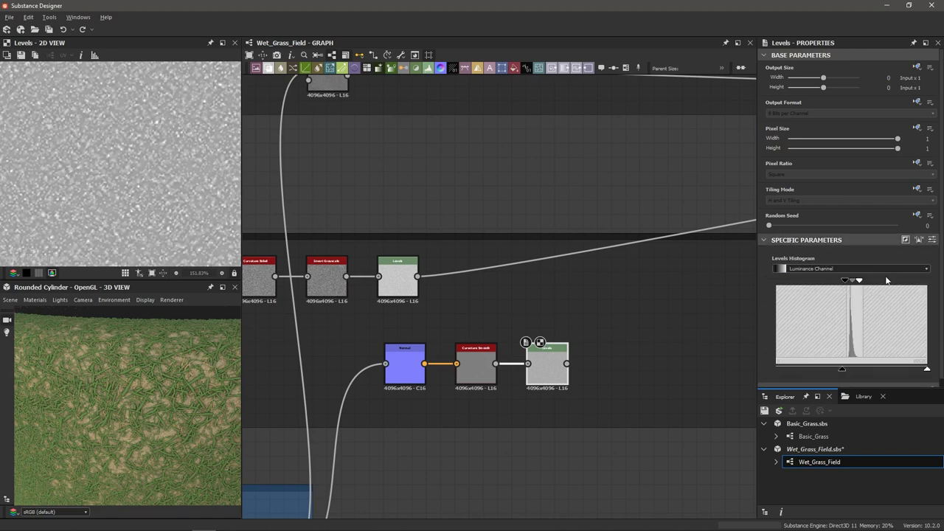
left_click(933, 240)
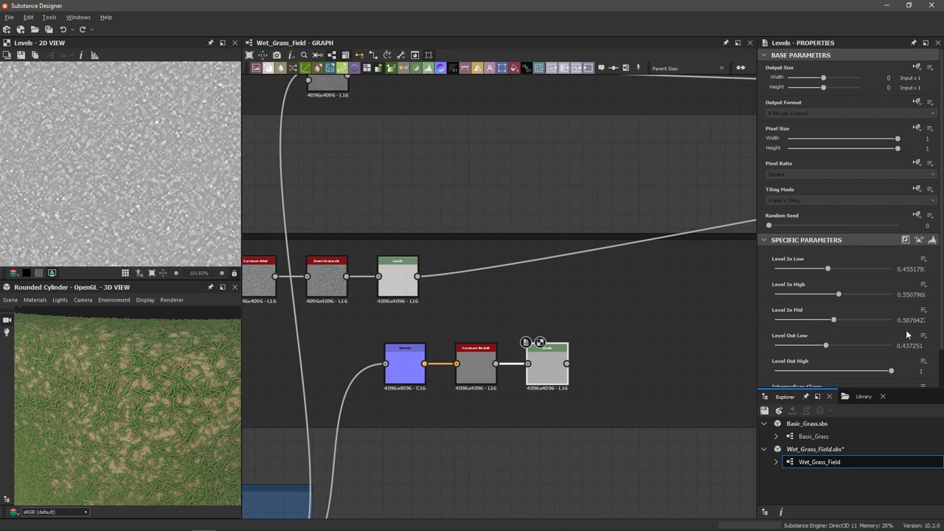
scroll(906, 361, "down", 1)
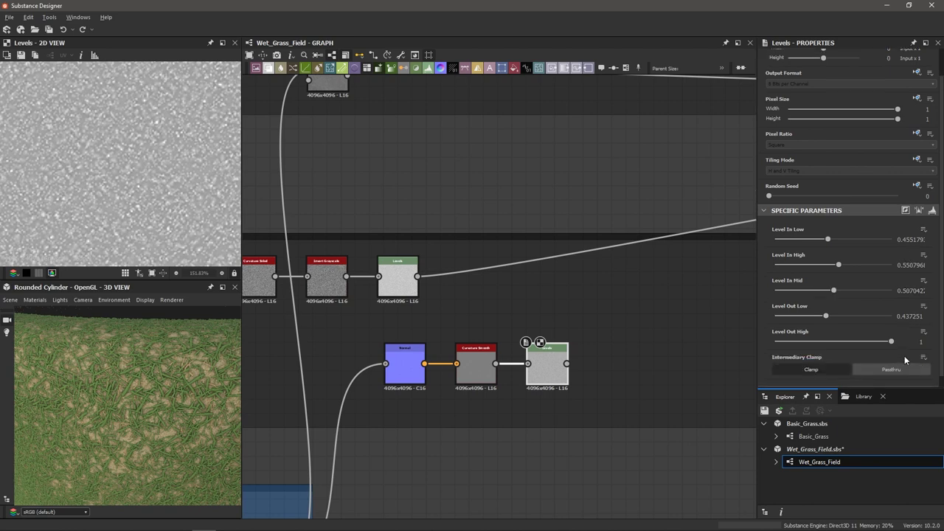
left_click(934, 212)
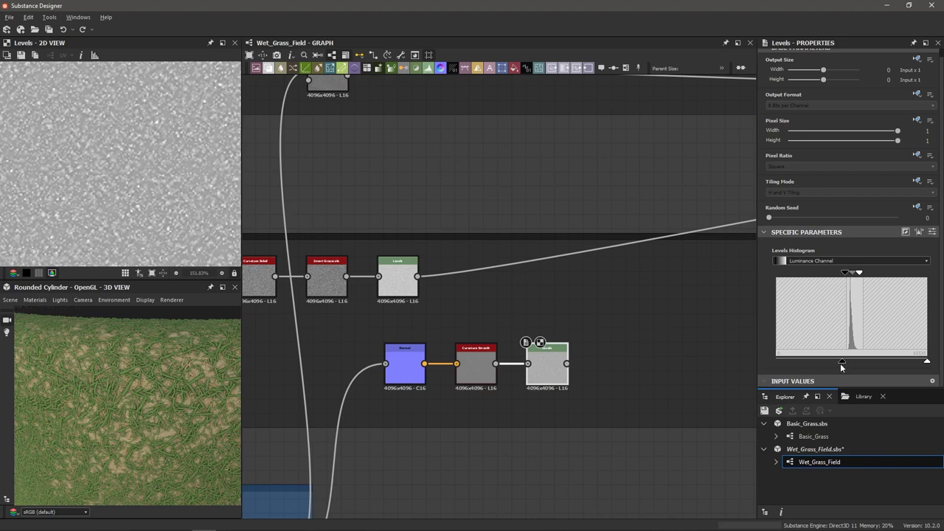
Step: Add a Blend node in the Roughness frame beside the two Levels nodes
scroll(119, 174, "down", 2)
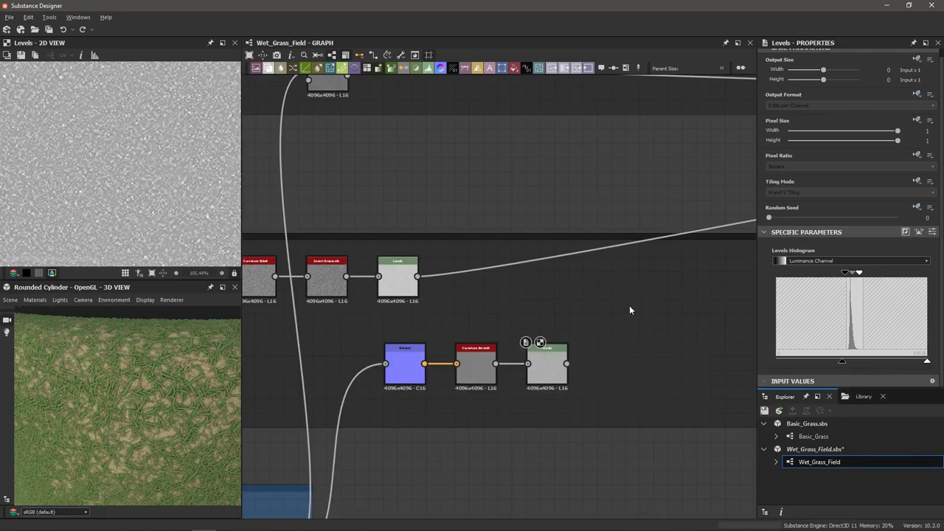
key("space")
type("b")
key("Return")
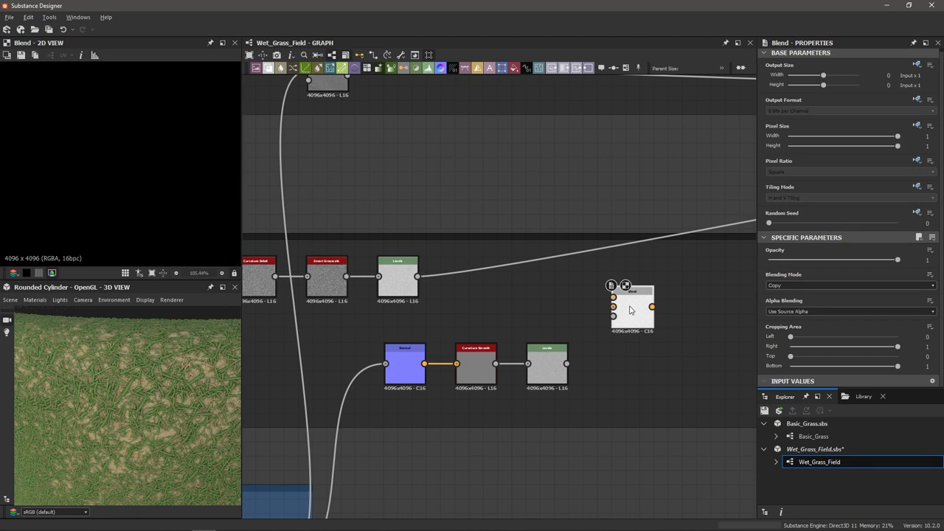
Step: Connect the grass roughness Levels to the Blend's Foreground and the mud roughness Levels to its Background
scroll(402, 271, "down", 2)
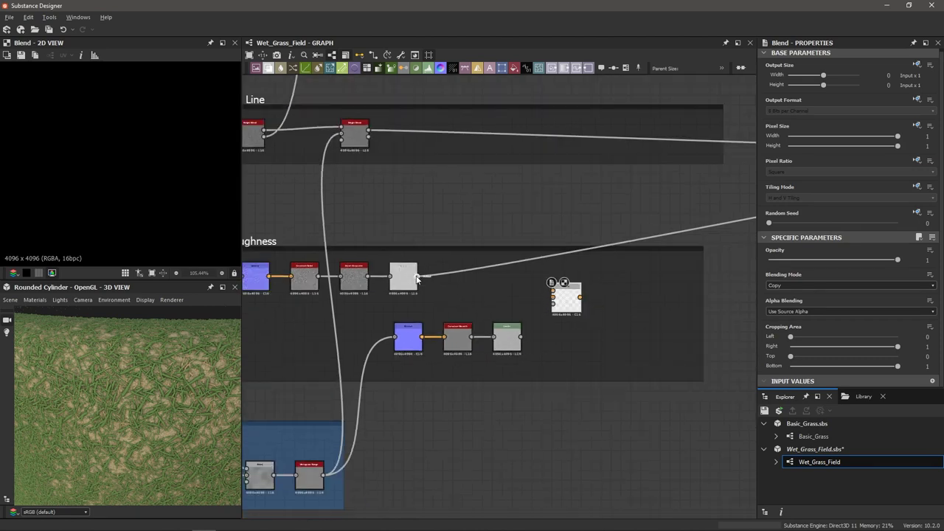
middle_click_drag(402, 271, 432, 276)
scroll(433, 277, "up", 2)
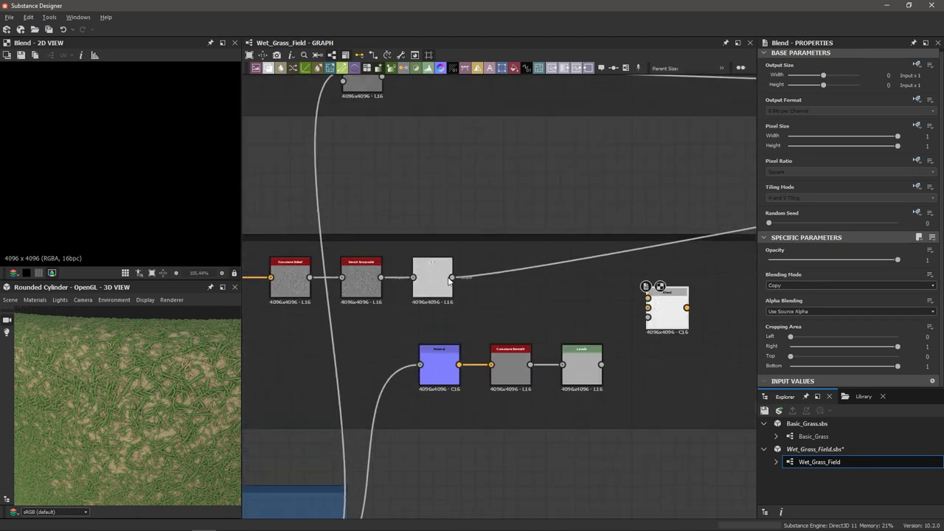
left_click_drag(452, 277, 663, 301)
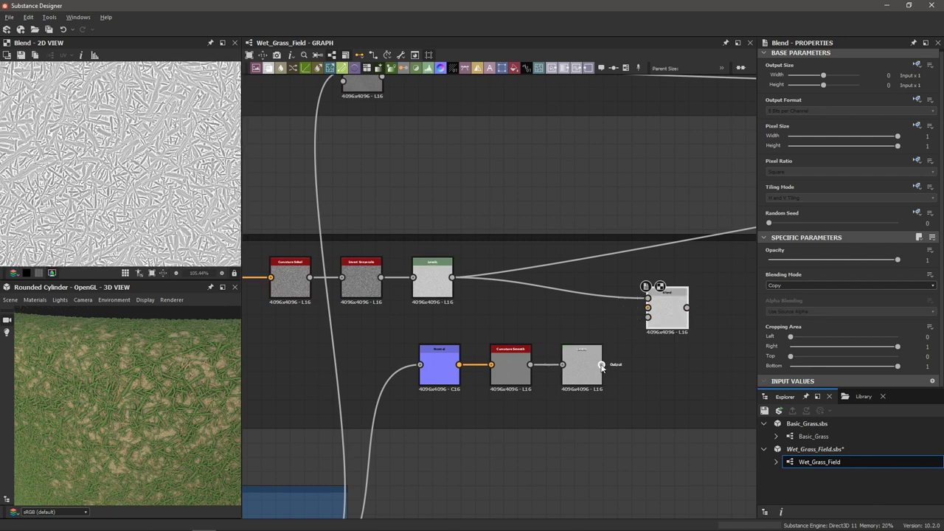
left_click_drag(601, 364, 651, 309)
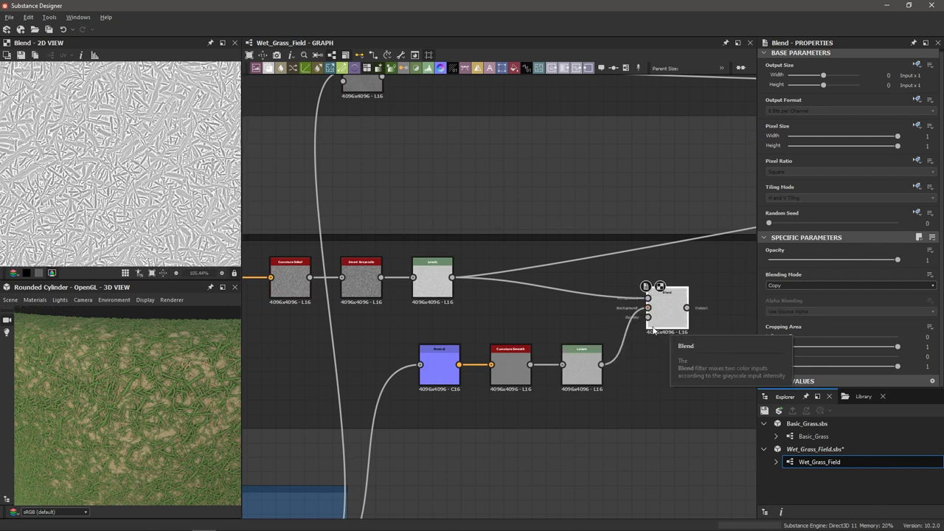
middle_click_drag(643, 350, 643, 308)
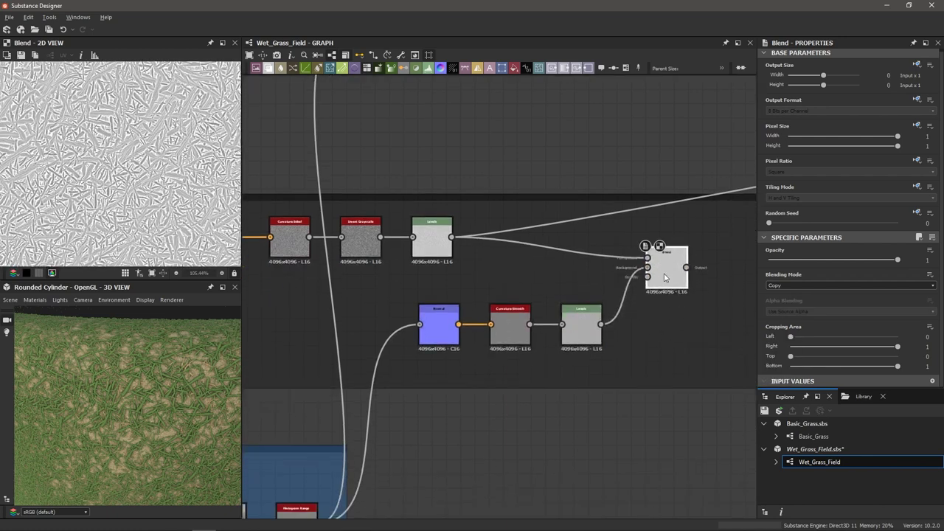
Step: Connect the second Height Blend's Height Mask to the roughness Blend's Opacity input and preview the blended result
scroll(634, 344, "down", 1)
middle_click_drag(634, 343, 639, 325)
middle_click_drag(610, 228, 537, 245)
scroll(593, 262, "down", 1)
scroll(509, 222, "up", 2)
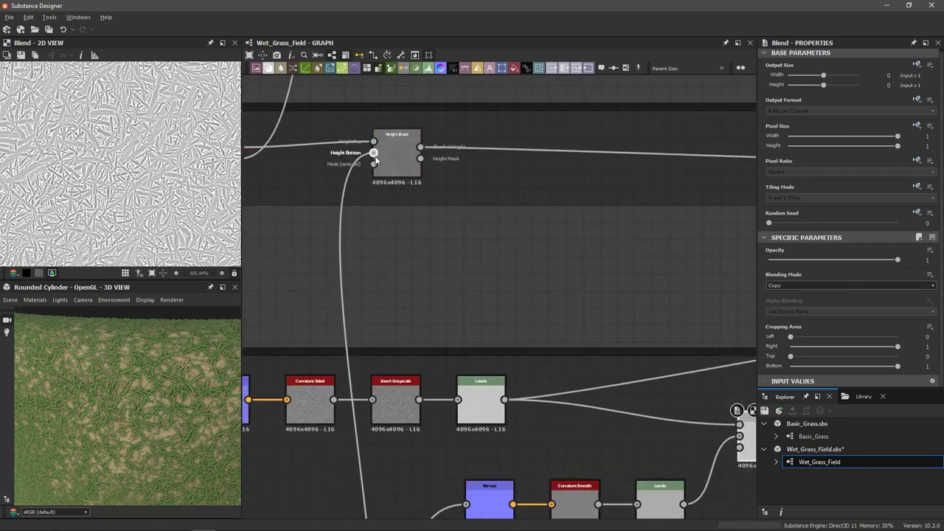
left_click_drag(422, 158, 667, 367)
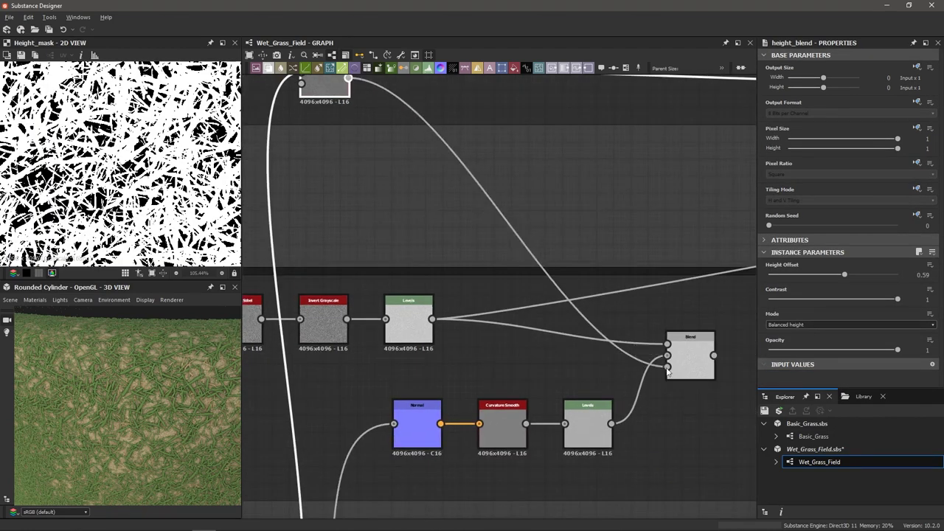
double_click(673, 371)
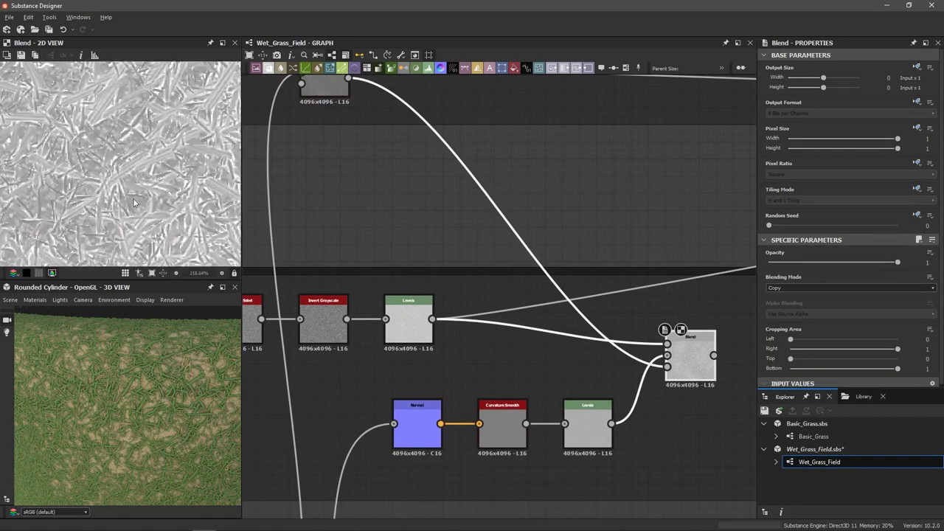
scroll(135, 209, "down", 10)
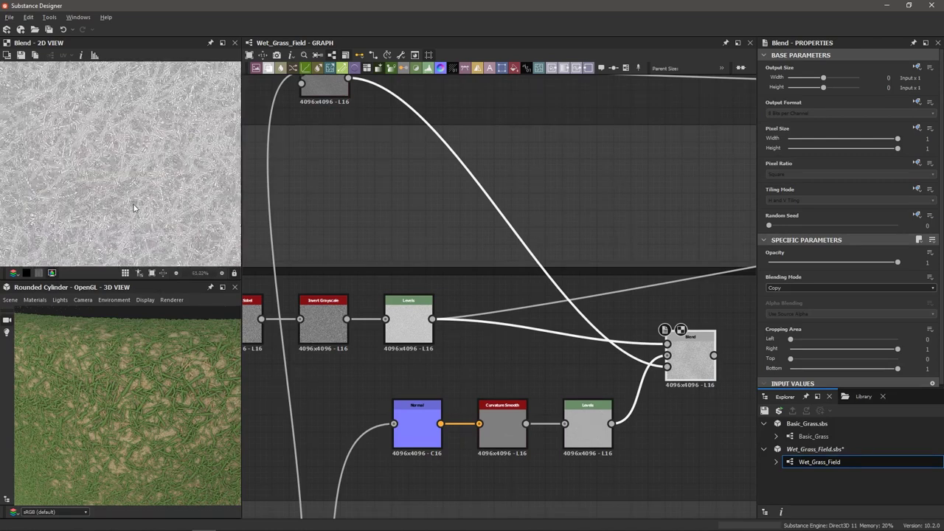
Step: Connect the roughness Blend to the Roughness output node and render the 3D view with Iray
scroll(380, 368, "down", 3)
left_click_drag(375, 358, 666, 266)
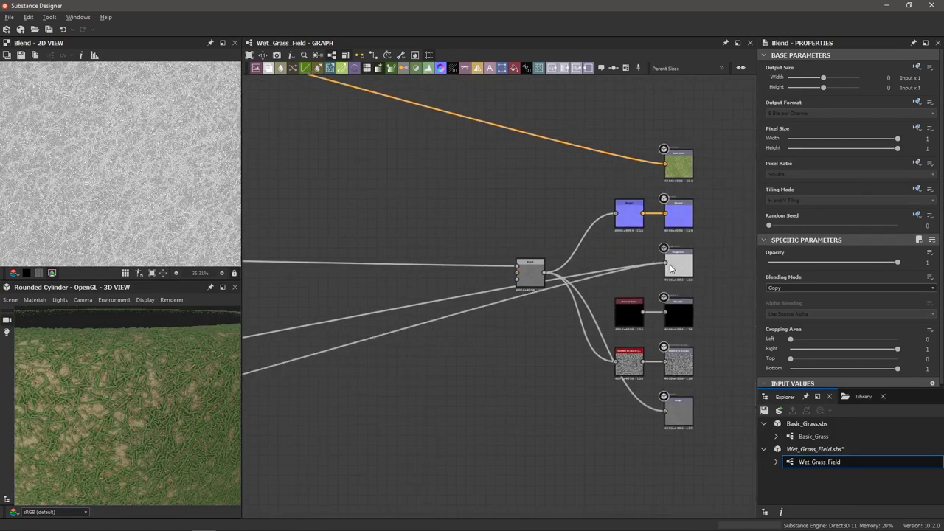
left_click(172, 299)
left_click(179, 338)
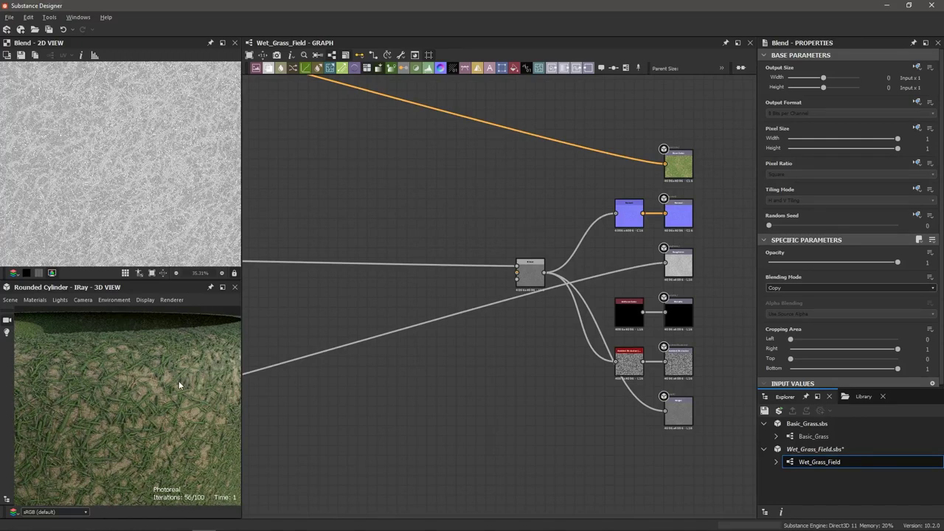
scroll(194, 380, "down", 3)
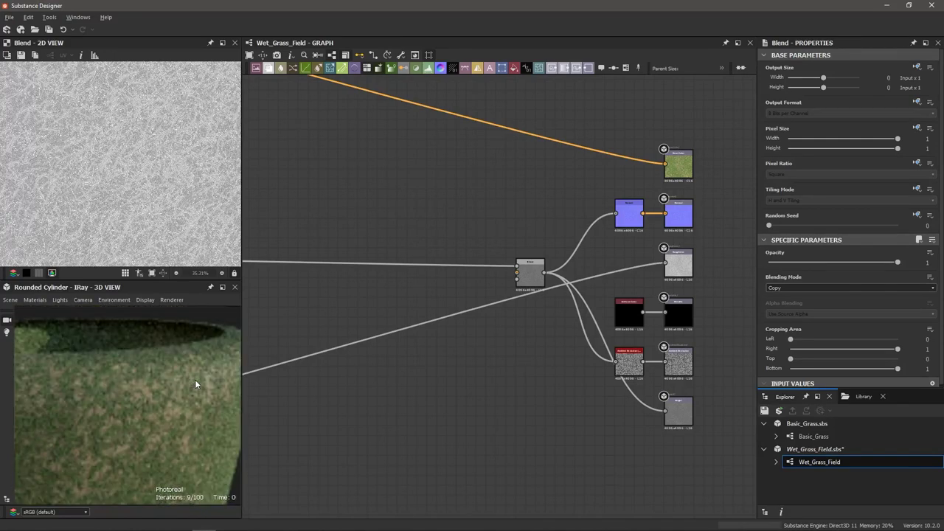
scroll(192, 390, "up", 3)
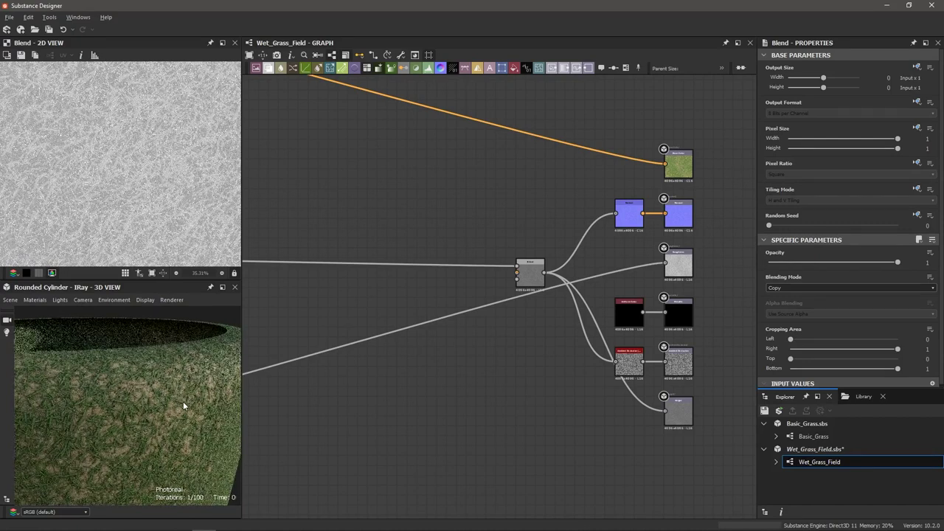
scroll(175, 403, "up", 2)
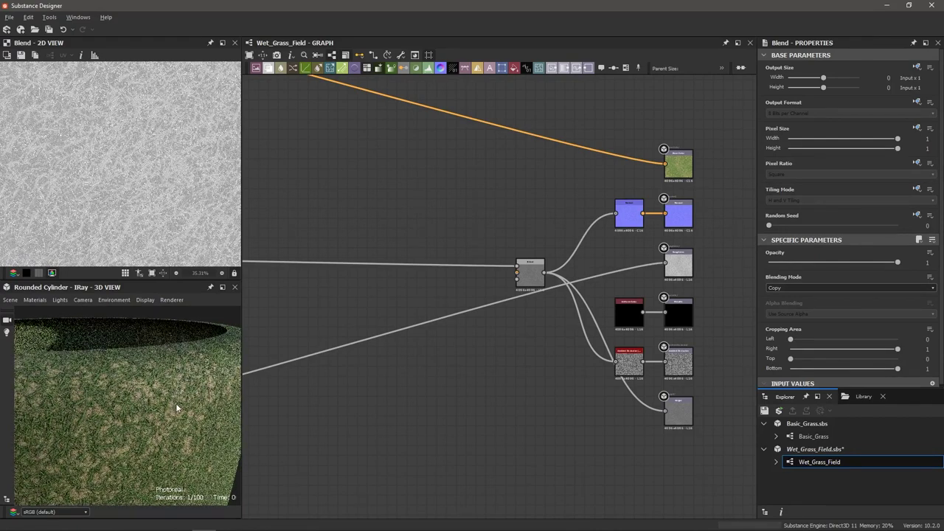
scroll(174, 414, "up", 2)
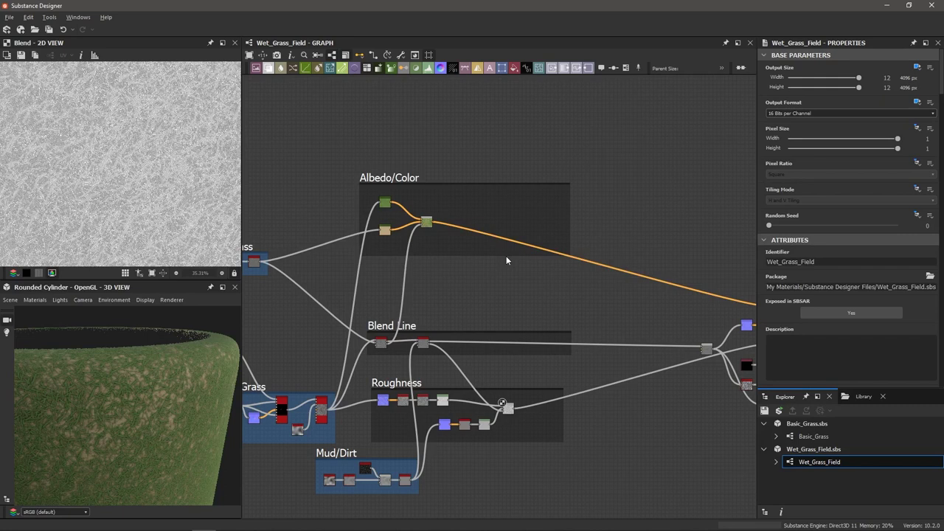
Step: Add a Blend node in the Albedo/Color frame, after the existing colour Blend
scroll(457, 248, "up", 4)
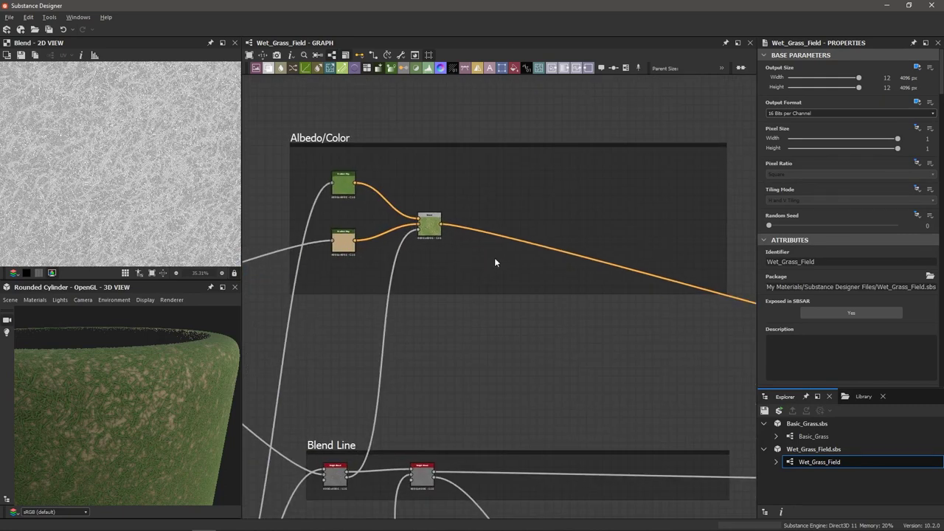
key("space")
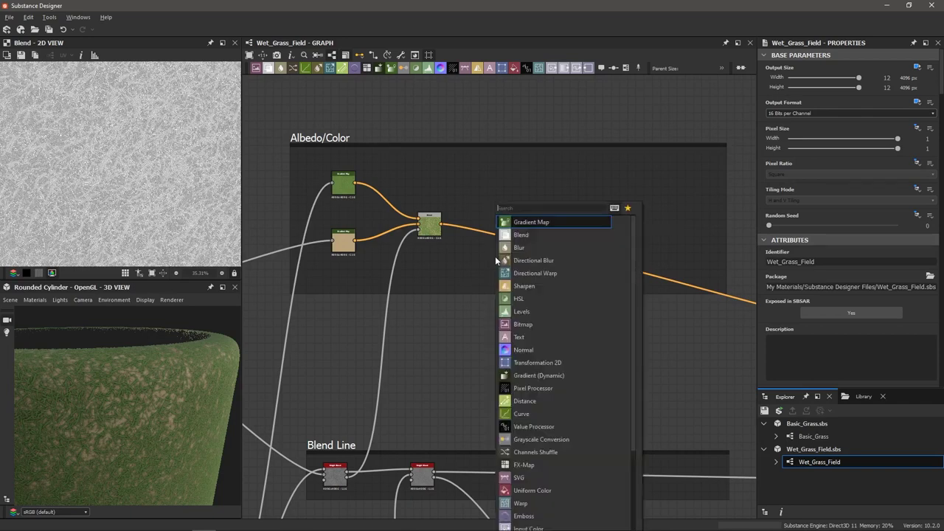
type("blend")
key("Return")
Step: Connect the Mud/Dirt Histogram Range output to the Foreground of the new Blend in the Albedo/Color frame
scroll(516, 347, "down", 3)
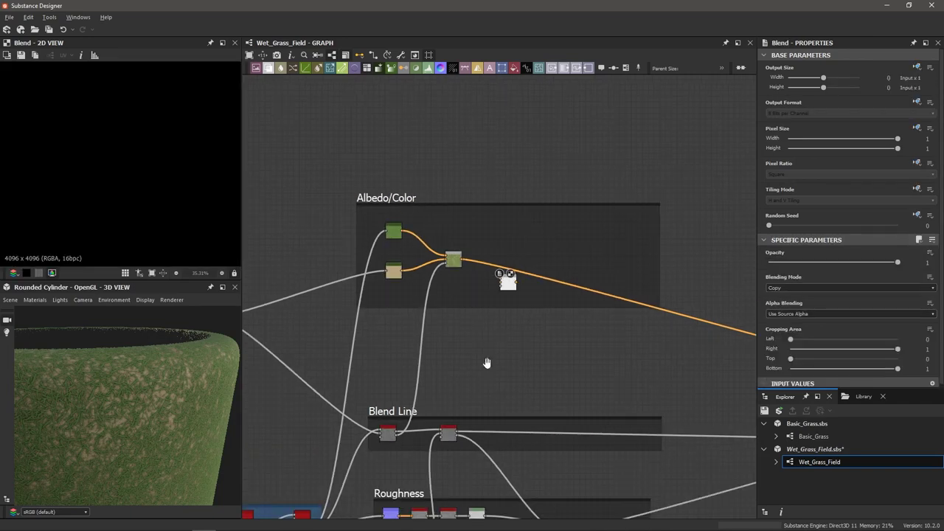
middle_click_drag(489, 362, 509, 335)
scroll(507, 338, "up", 2)
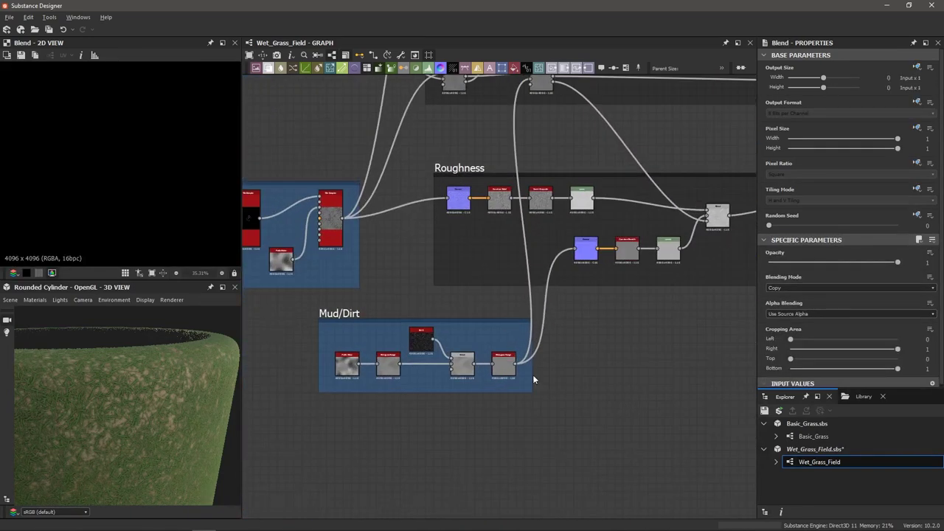
scroll(533, 375, "up", 2)
scroll(509, 361, "up", 2)
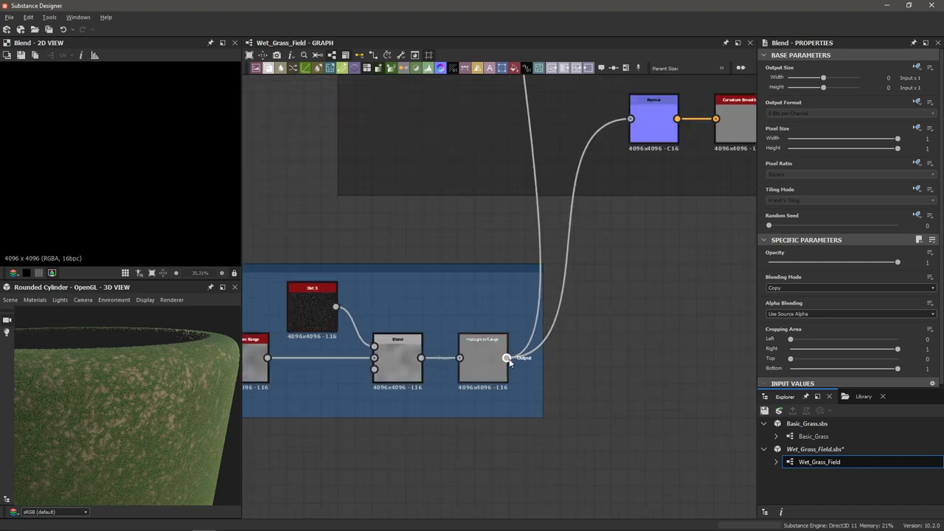
left_click_drag(507, 360, 631, 203)
scroll(629, 287, "down", 4)
scroll(569, 184, "down", 1)
scroll(553, 268, "up", 2)
scroll(572, 233, "up", 2)
scroll(572, 232, "up", 1)
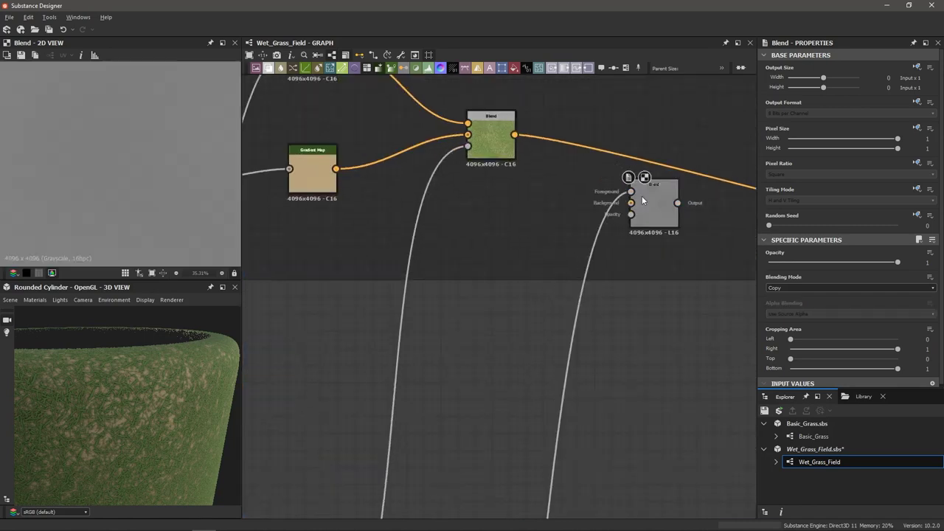
Step: Connect the second Height Blend's Height Mask to the new albedo Blend's Opacity input and inspect the masked result
scroll(649, 206, "down", 2)
middle_click_drag(598, 338, 594, 192)
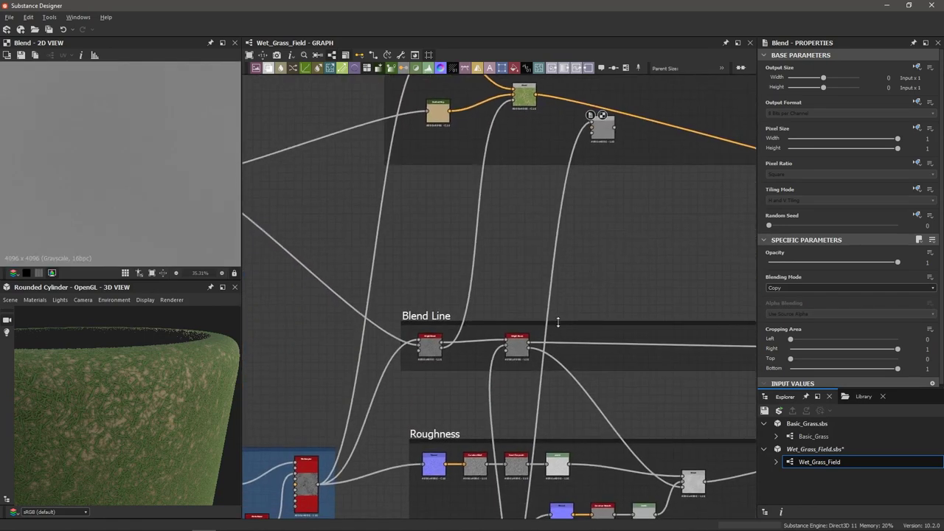
scroll(505, 371, "up", 2)
scroll(506, 371, "up", 1)
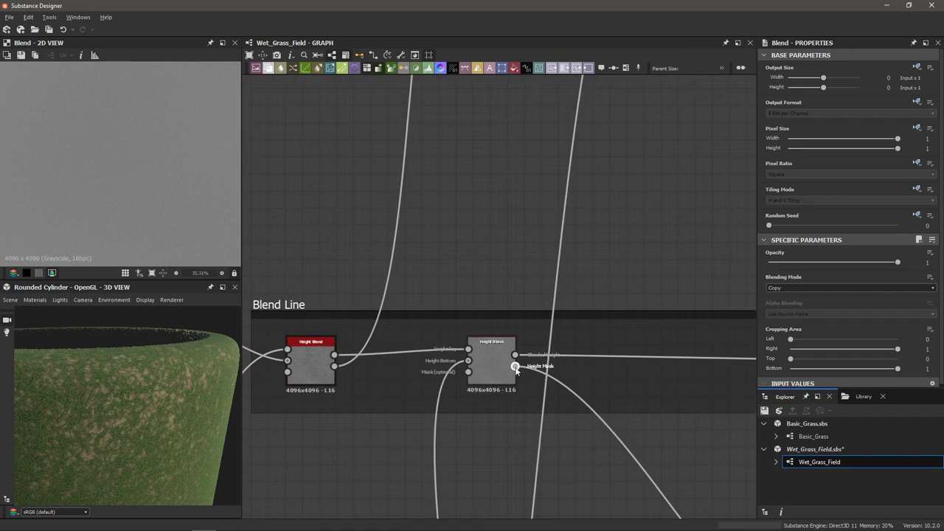
left_click(516, 369)
left_click_drag(516, 369, 577, 241)
scroll(580, 249, "up", 1)
double_click(599, 237)
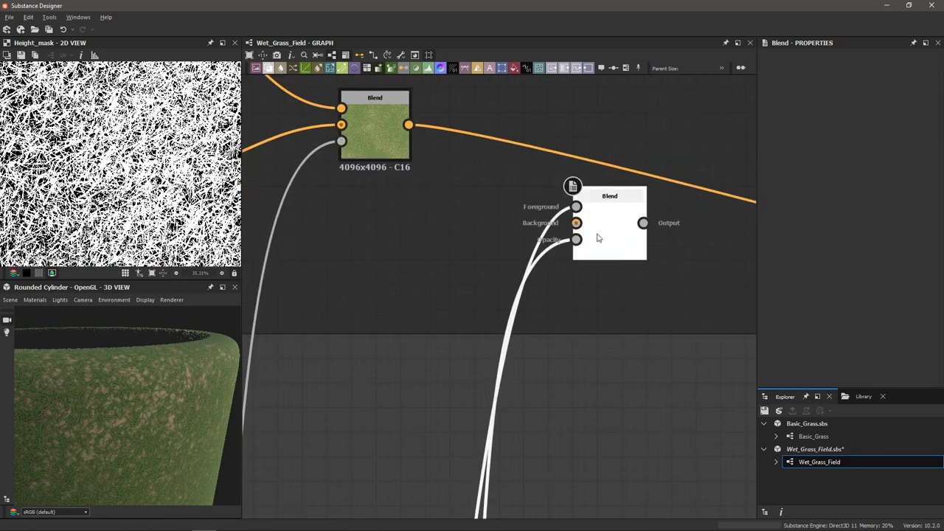
scroll(166, 189, "up", 3)
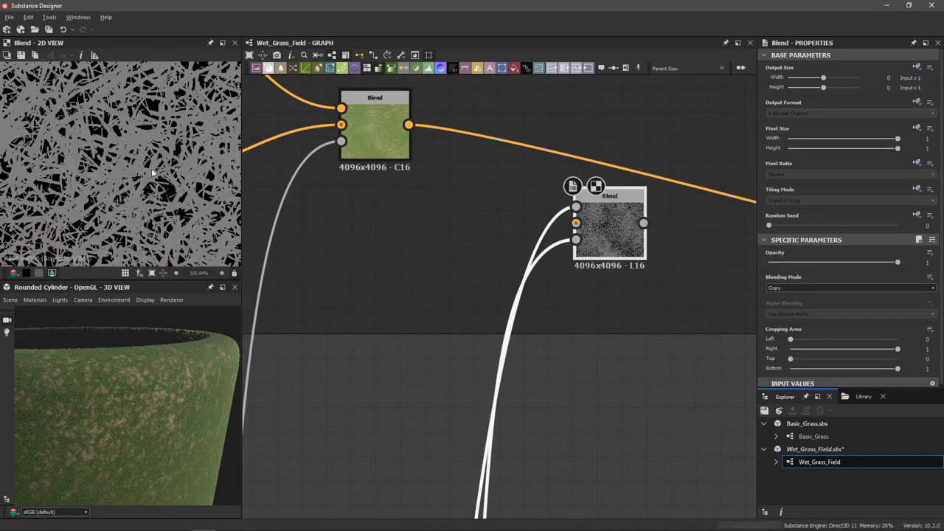
scroll(136, 172, "down", 1)
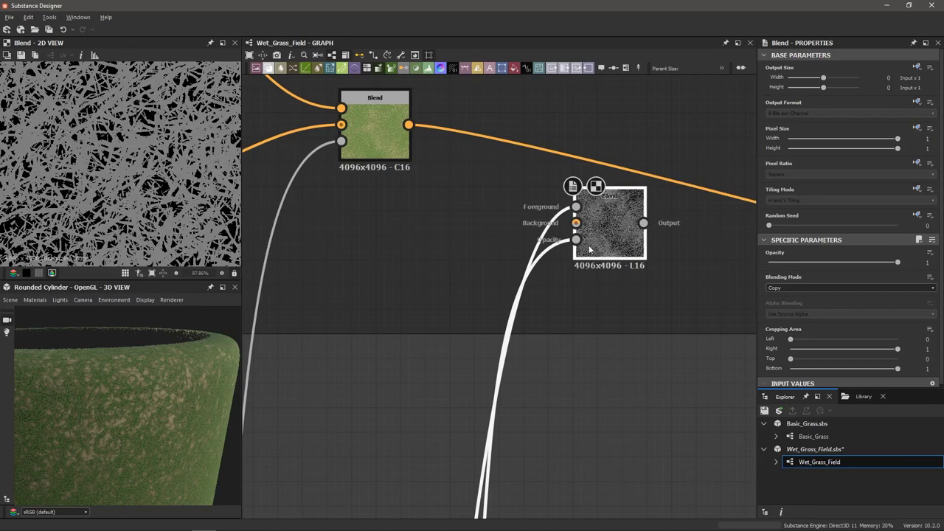
scroll(210, 208, "down", 3)
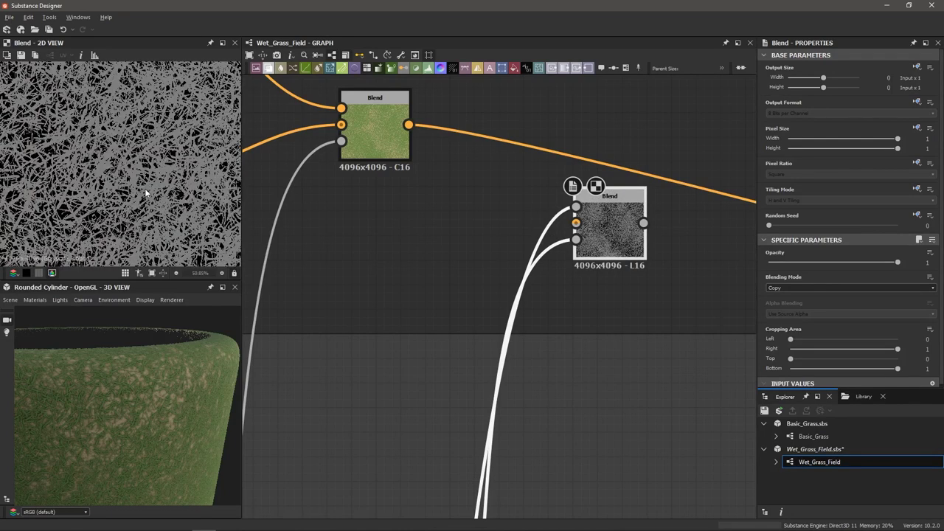
scroll(146, 193, "down", 2)
scroll(147, 192, "down", 1)
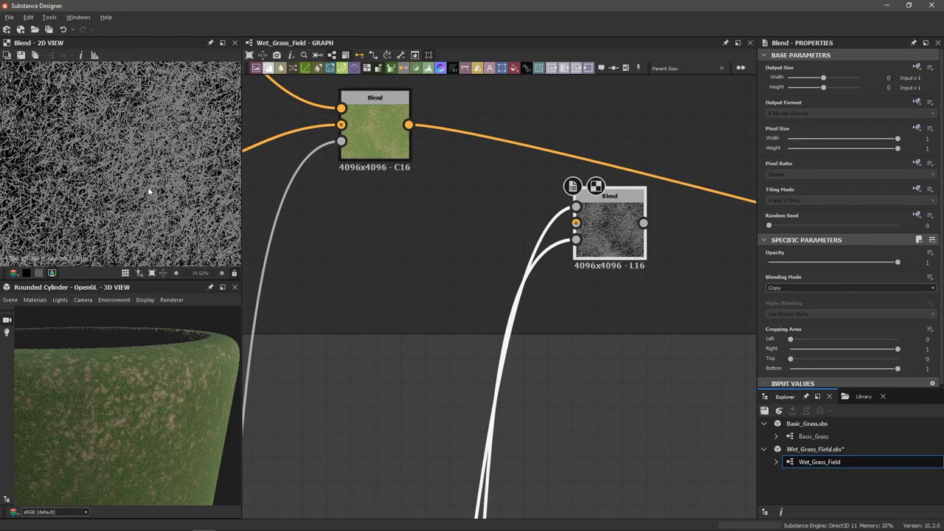
Step: Add a Gradient Map node fed by the output of the masked mud Blend
scroll(647, 283, "down", 3)
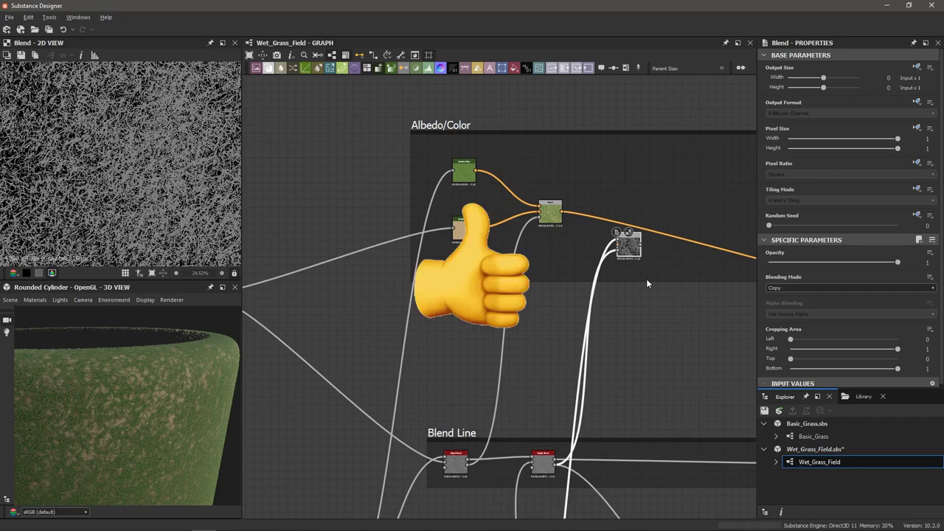
scroll(647, 279, "up", 2)
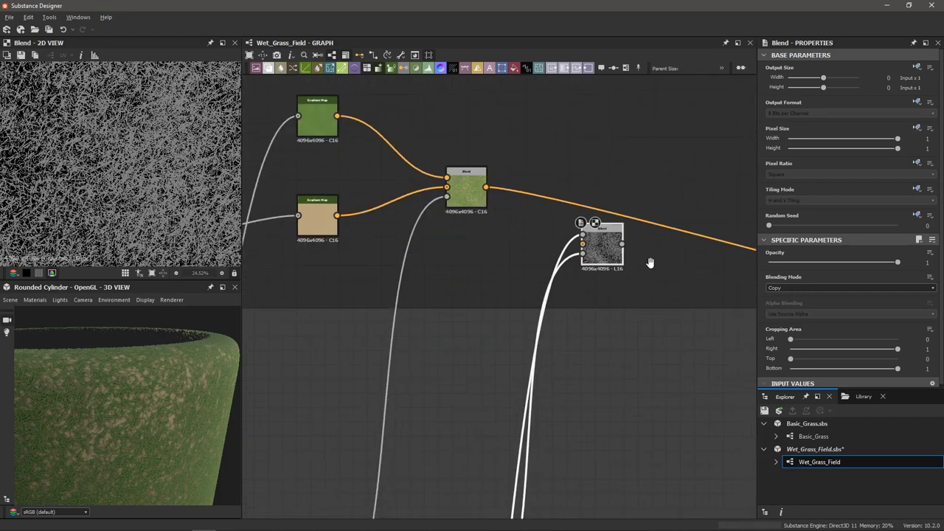
scroll(607, 271, "up", 2)
scroll(583, 269, "up", 1)
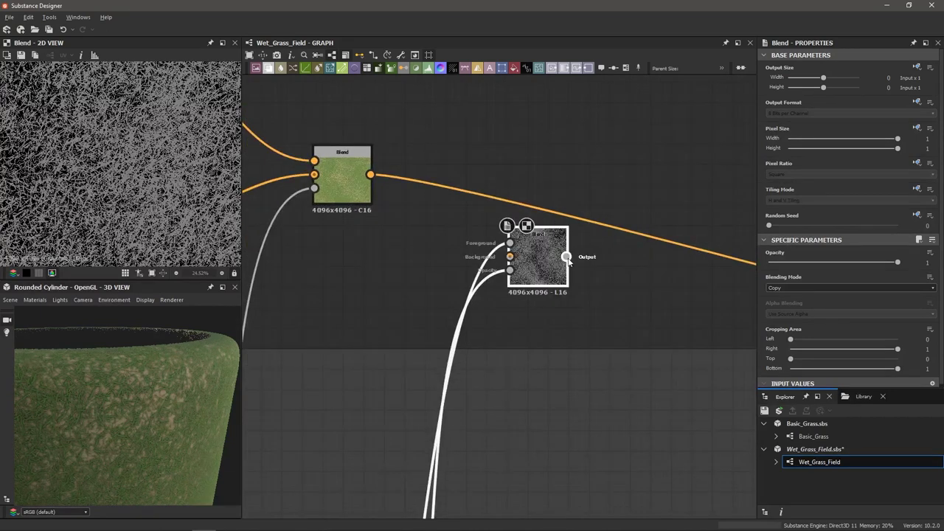
left_click_drag(567, 257, 659, 272)
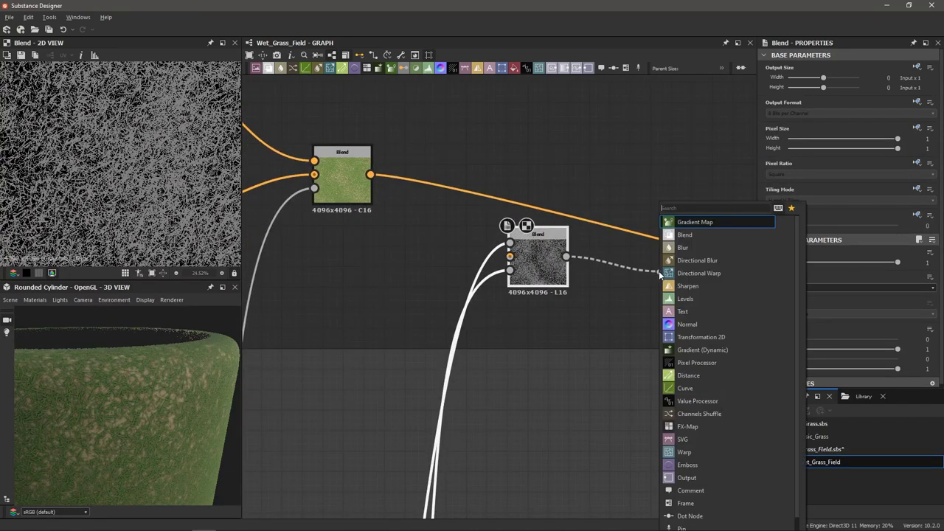
key("Return")
scroll(590, 273, "down", 1)
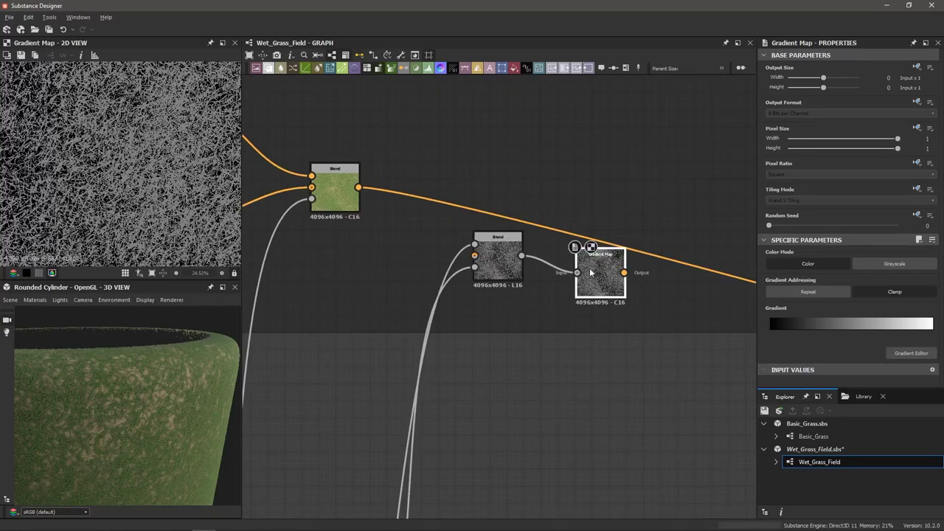
Step: Sample a multi-key brown mud gradient for the Gradient Map using the gradient eyedropper
left_click(895, 353)
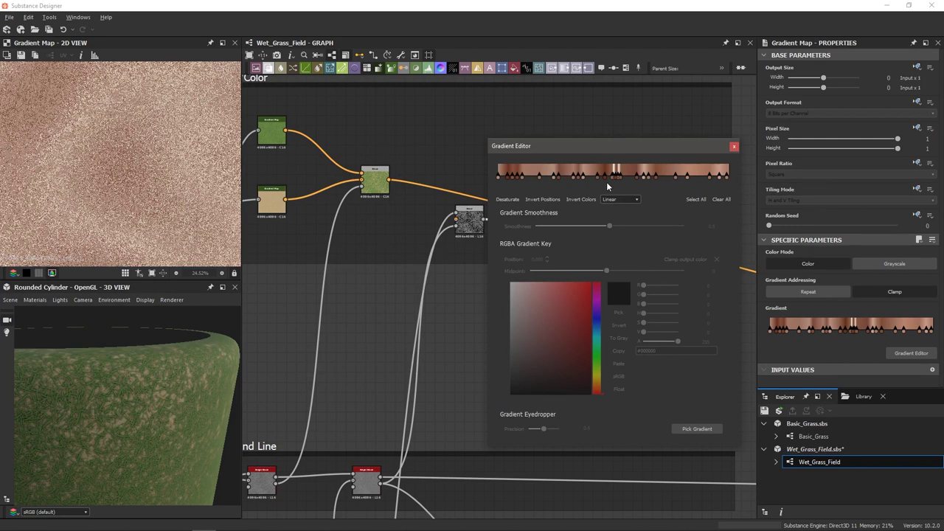
left_click(734, 146)
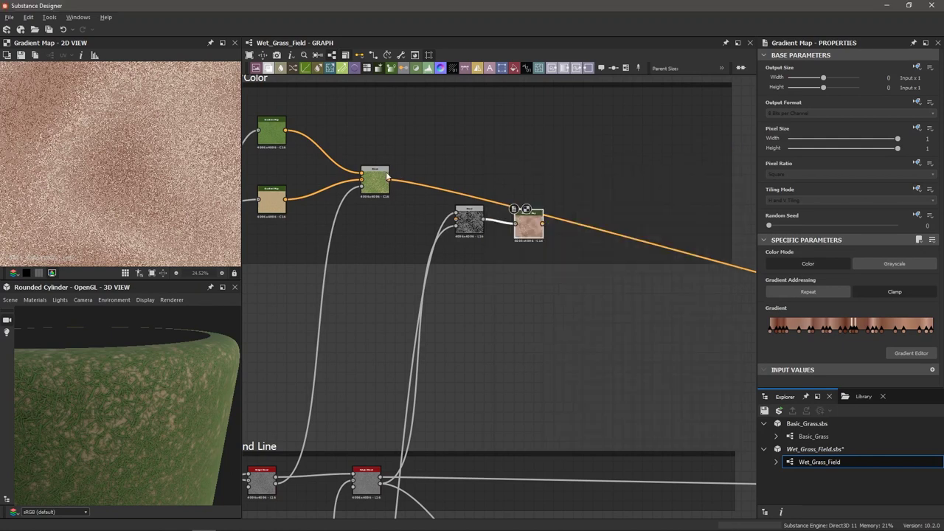
Step: Add another Blend node in the Albedo/Color frame, beyond the mud Gradient Map
middle_click_drag(409, 177, 396, 163)
scroll(561, 166, "up", 1)
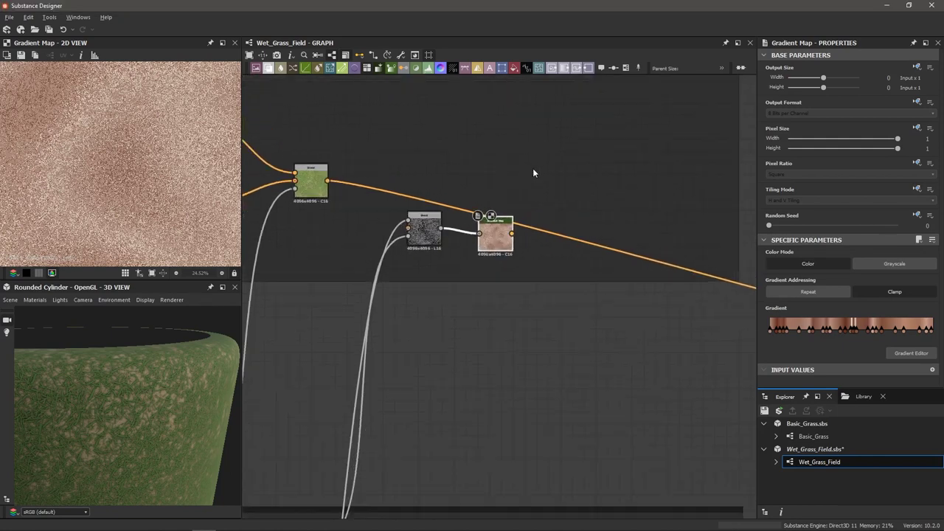
key("space")
type("bl")
key("Return")
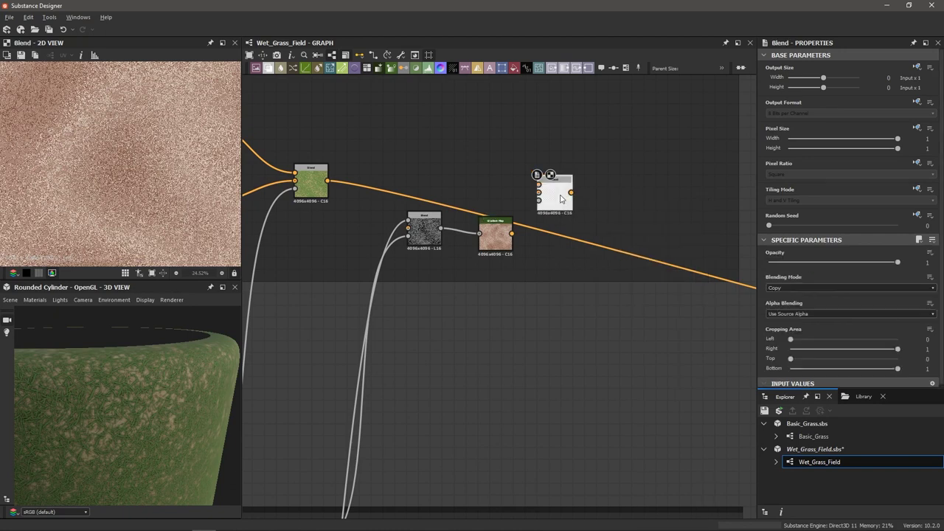
Step: Connect the grass color Blend to the new Blend's Foreground and the mud Gradient Map to its Background
scroll(350, 191, "up", 1)
middle_click_drag(351, 191, 363, 200)
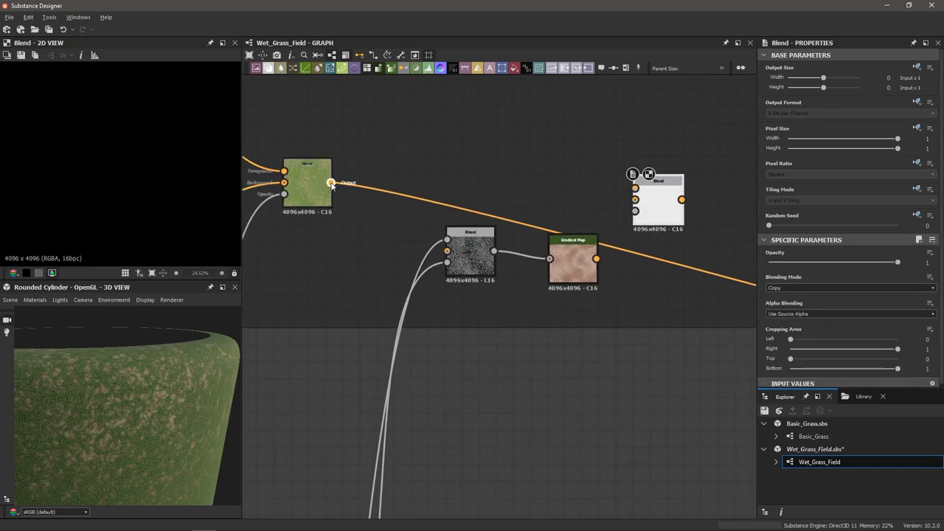
left_click_drag(330, 182, 635, 188)
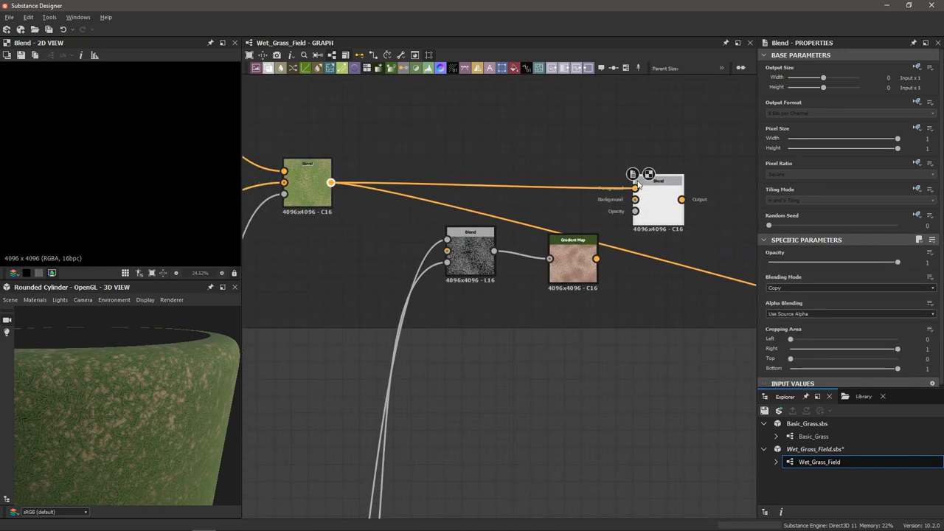
left_click_drag(597, 263, 635, 200)
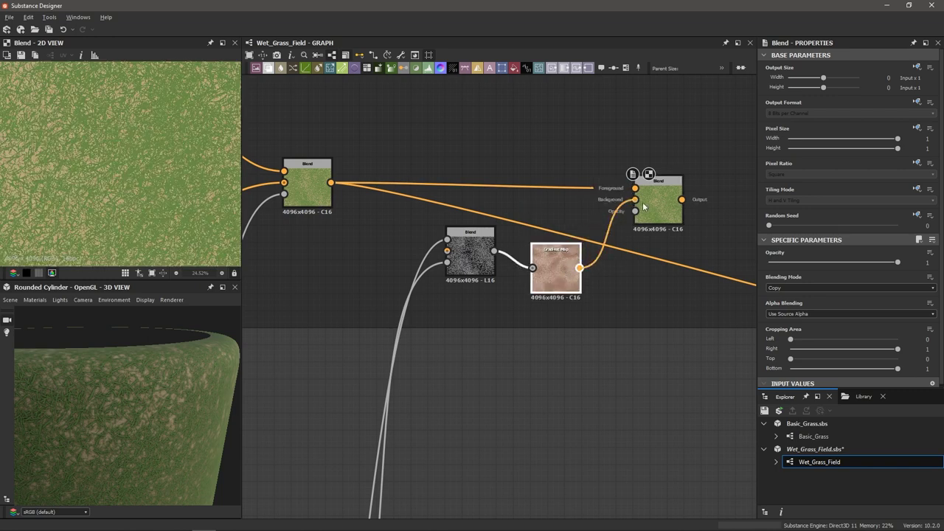
Step: Connect the second Height Blend's Height Mask to the Opacity input of the new grass-and-mud color Blend
scroll(520, 284, "down", 5)
middle_click_drag(528, 341, 539, 294)
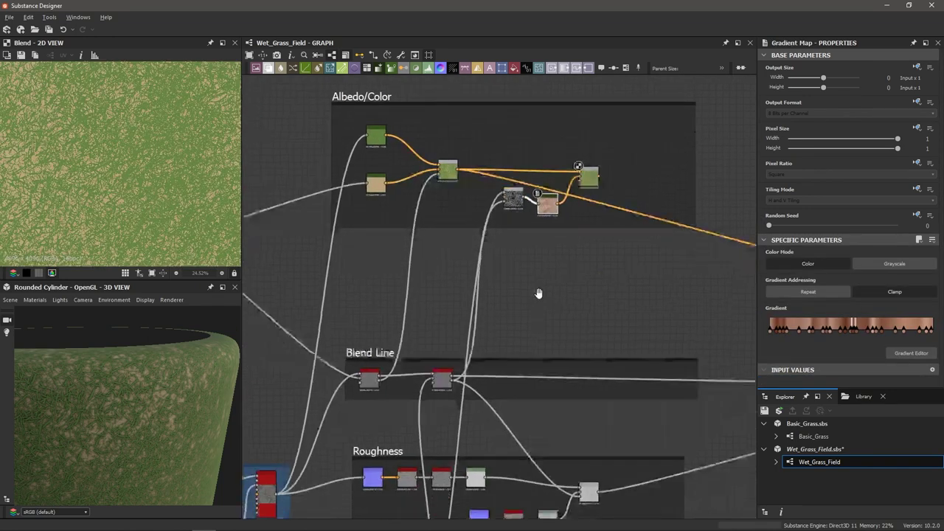
scroll(538, 294, "up", 3)
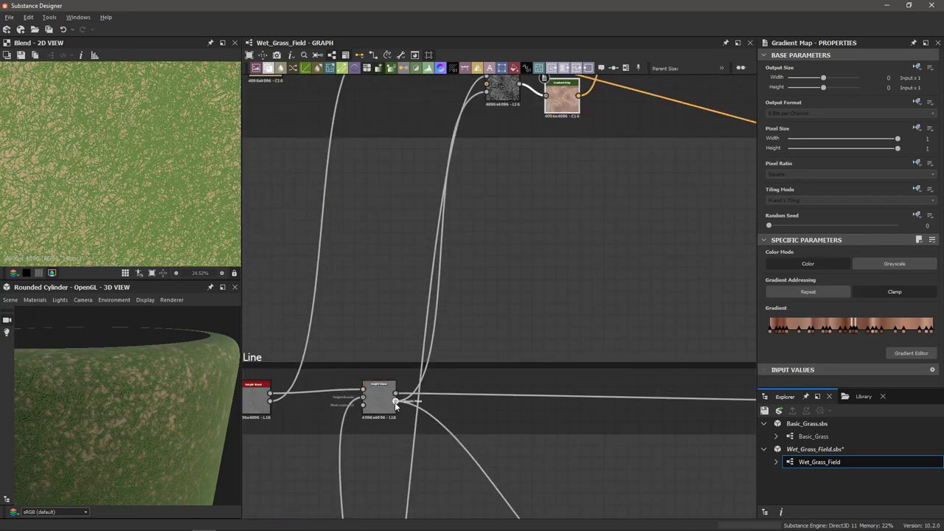
left_click_drag(395, 403, 582, 157)
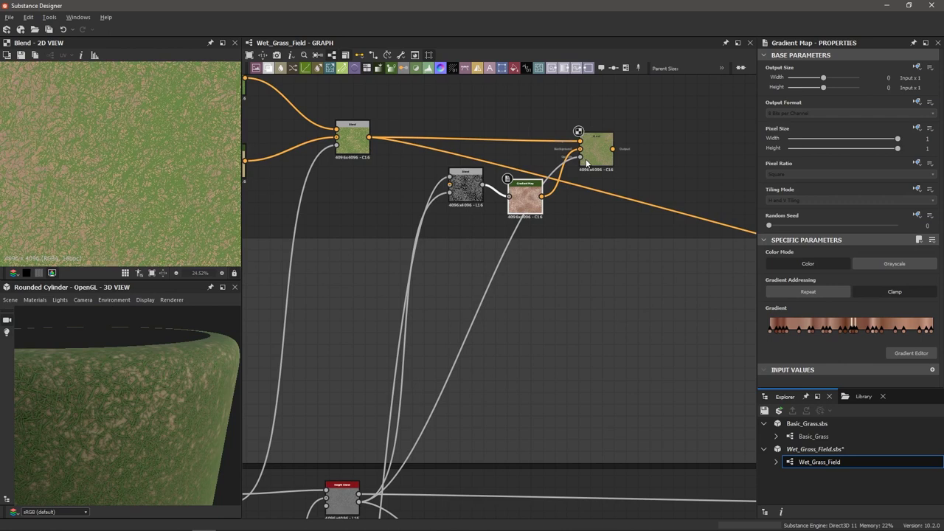
Step: Connect the grass-and-mud color Blend to the graph's color output, replacing the grass-only link
left_click(592, 154)
scroll(591, 154, "down", 2)
middle_click_drag(592, 154, 327, 202)
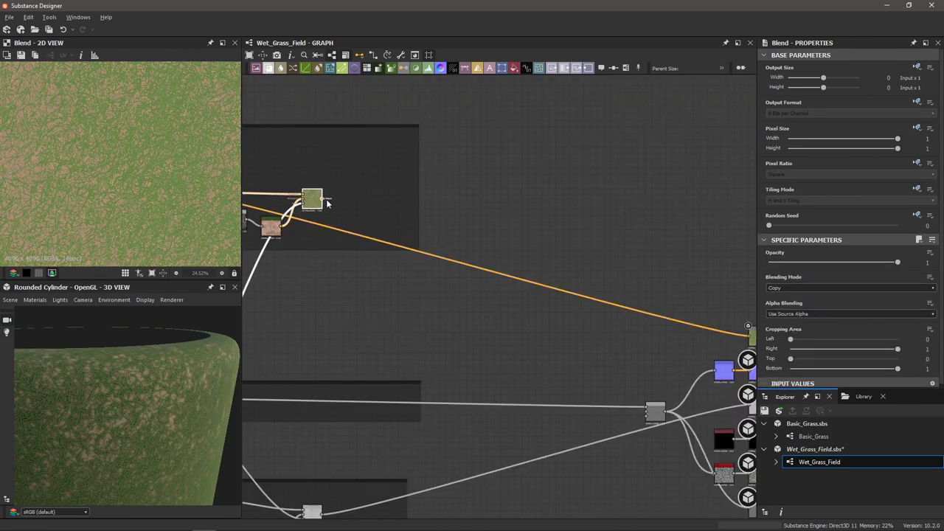
left_click_drag(321, 199, 747, 337)
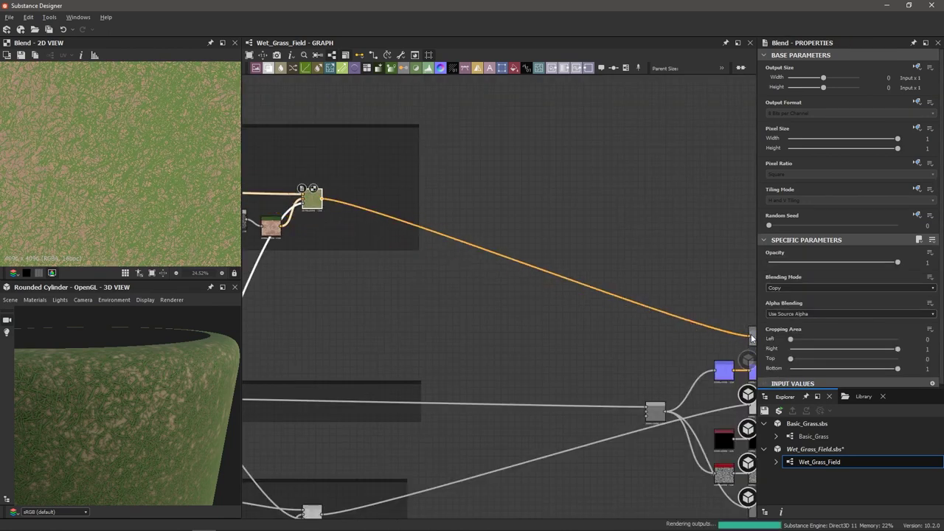
Step: Examine the grass and mud colouring on the rounded cylinder up close and from afar, including with the Iray renderer
scroll(115, 375, "up", 5)
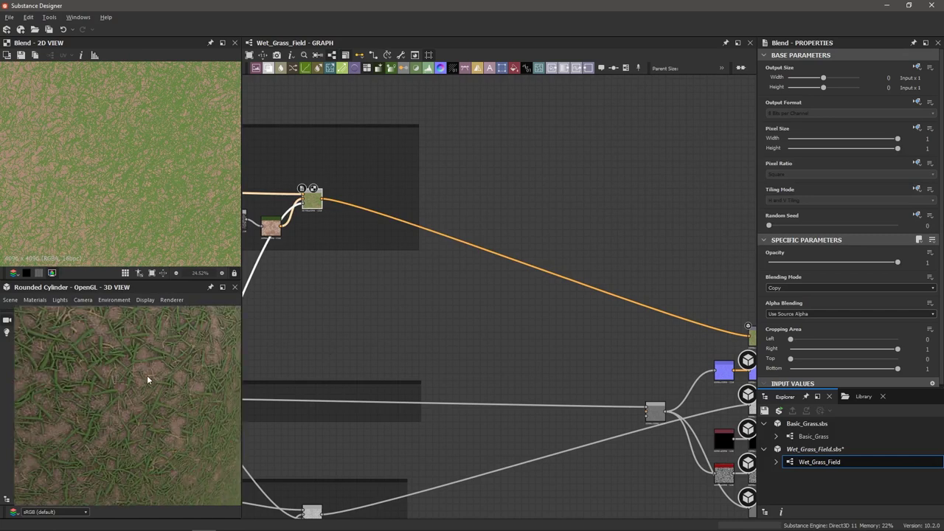
scroll(122, 383, "down", 5)
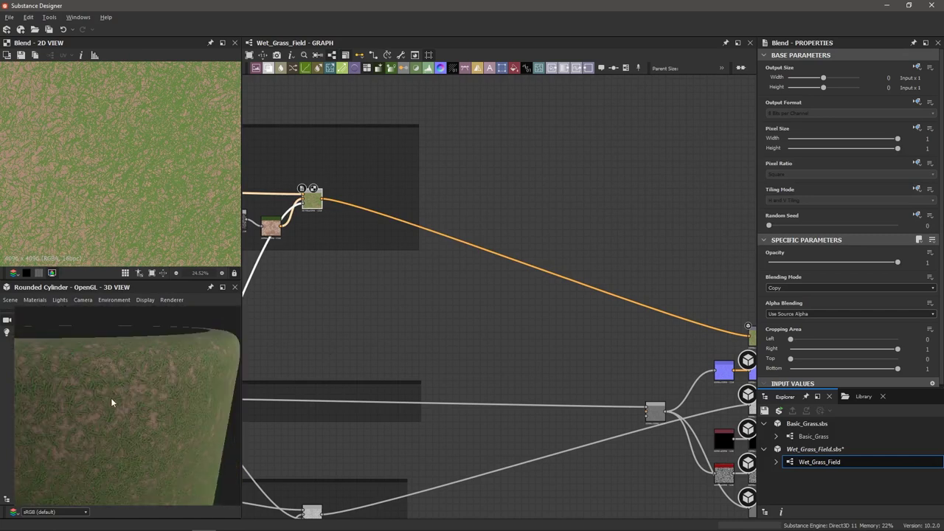
scroll(118, 376, "up", 2)
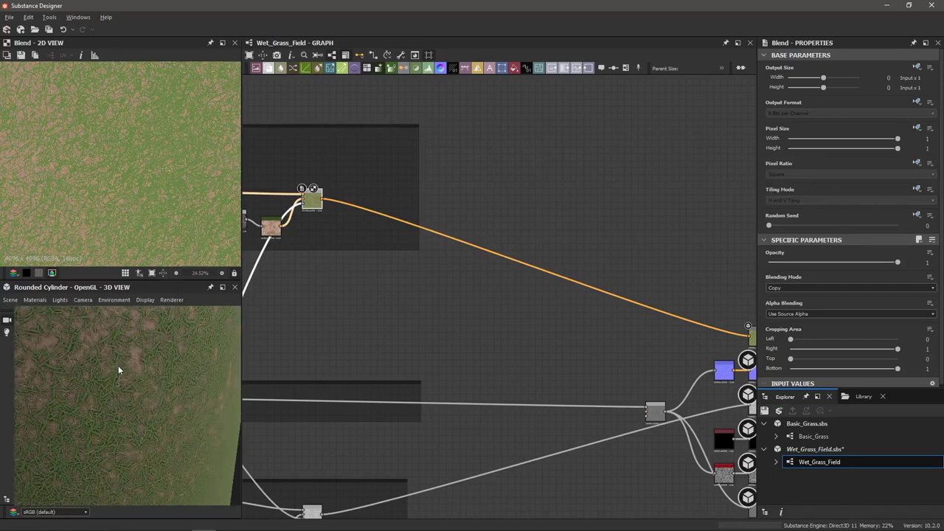
left_click(171, 300)
left_click(177, 337)
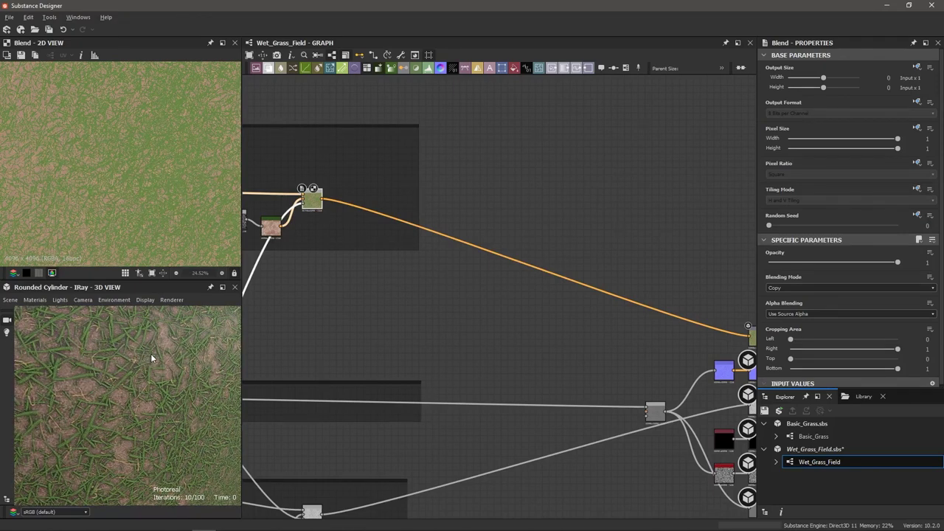
scroll(152, 360, "down", 2)
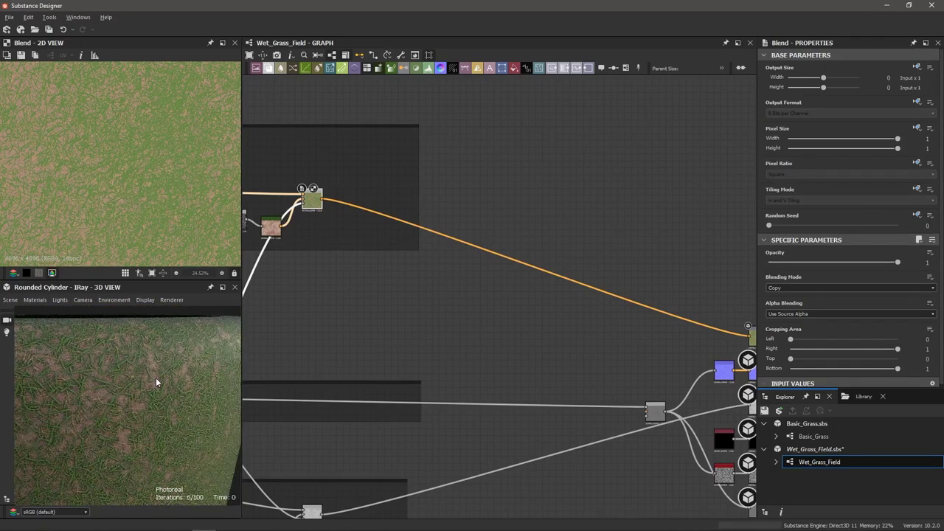
scroll(170, 381, "up", 1)
scroll(173, 382, "up", 1)
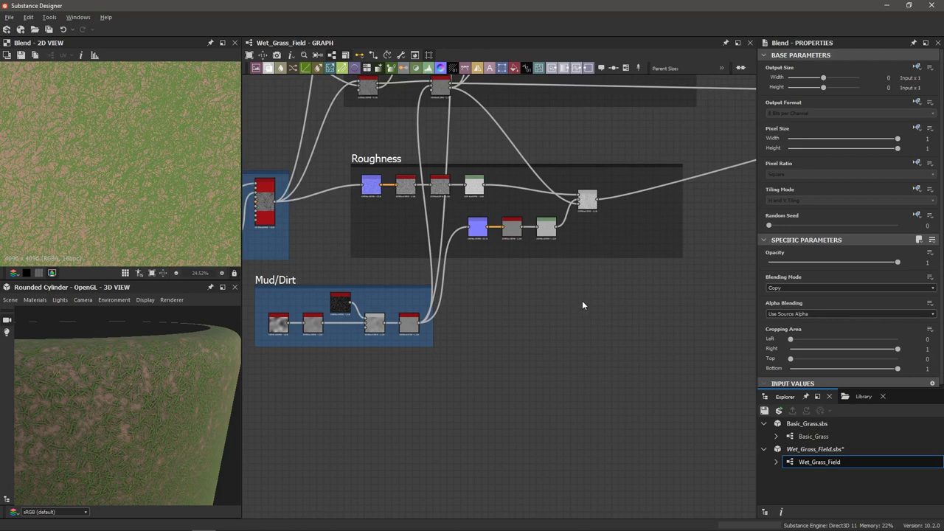
Step: Add a Shape node in the empty graph area below the Roughness frame, beside the Mud/Dirt frame
scroll(556, 360, "up", 2)
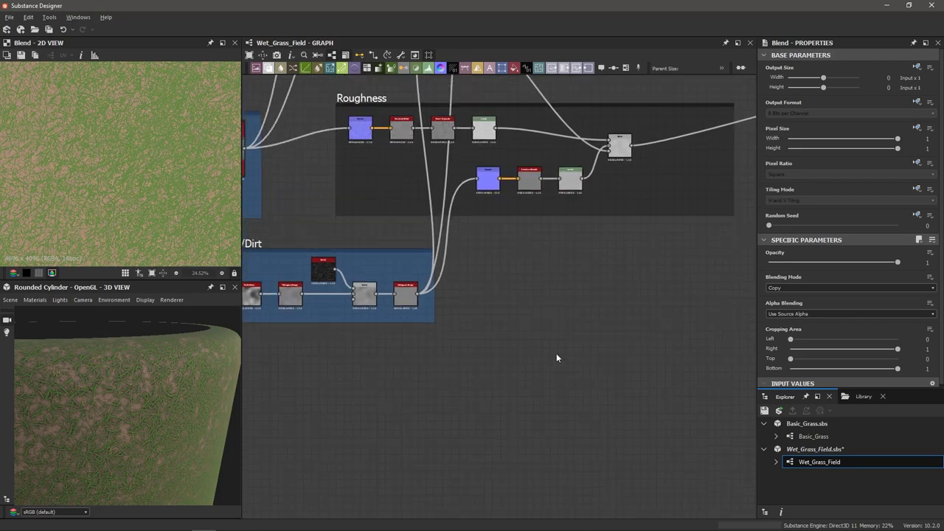
key("space")
type("shape")
key("Return")
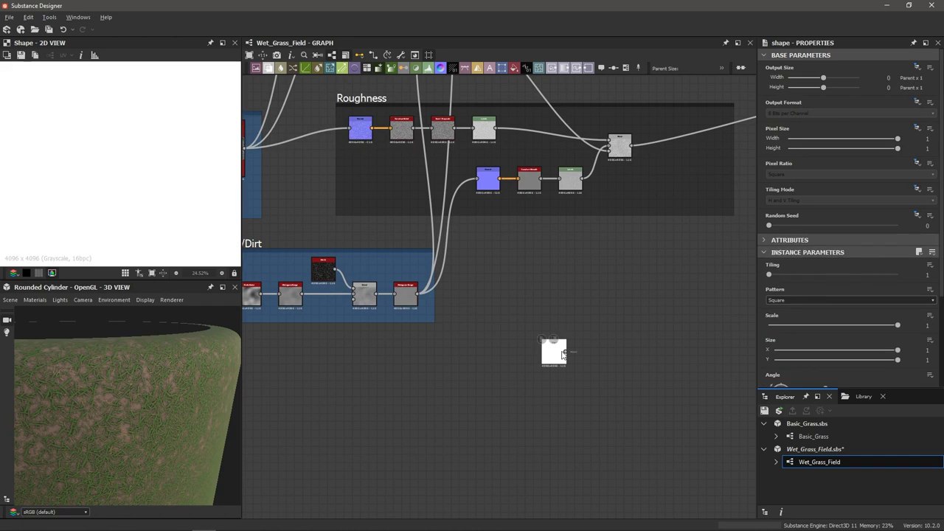
scroll(563, 355, "up", 2)
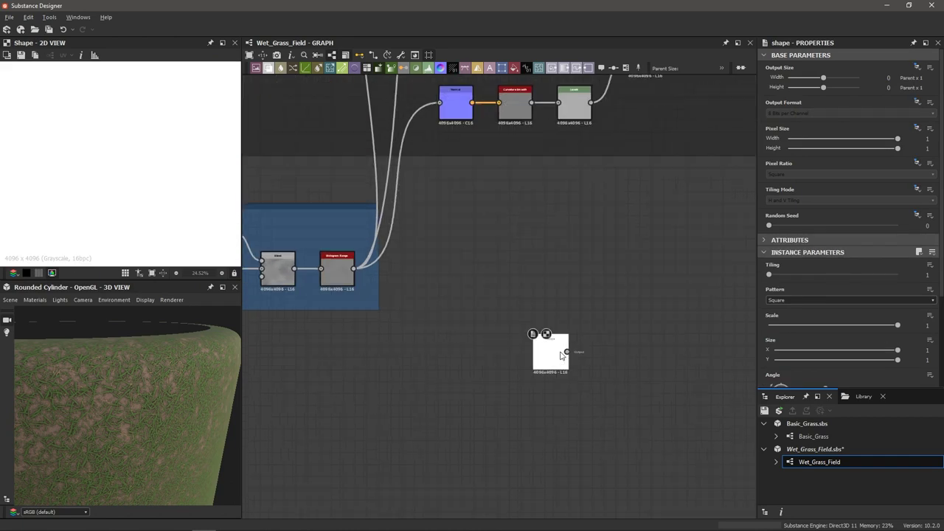
Step: Set the Shape node's Pattern to Paraboloid and its Scale to 0.65
left_click(805, 299)
left_click(794, 326)
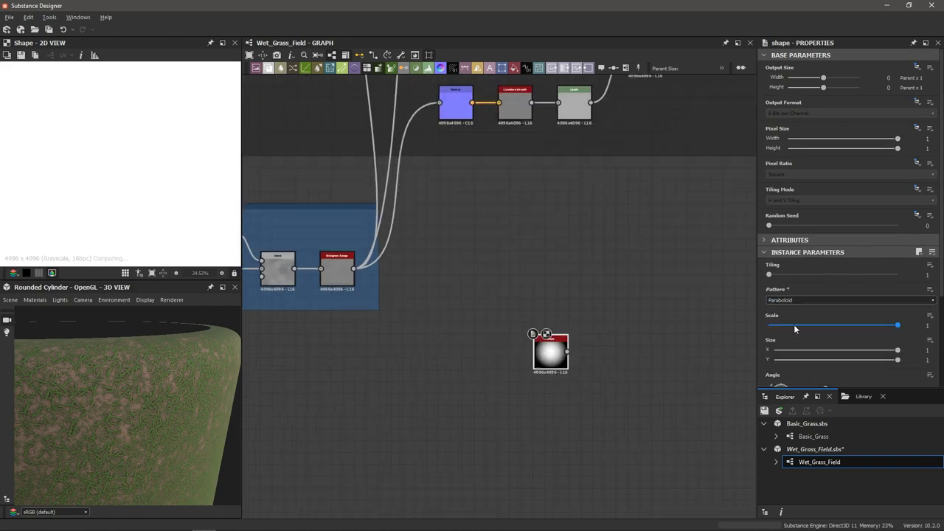
scroll(123, 157, "up", 2)
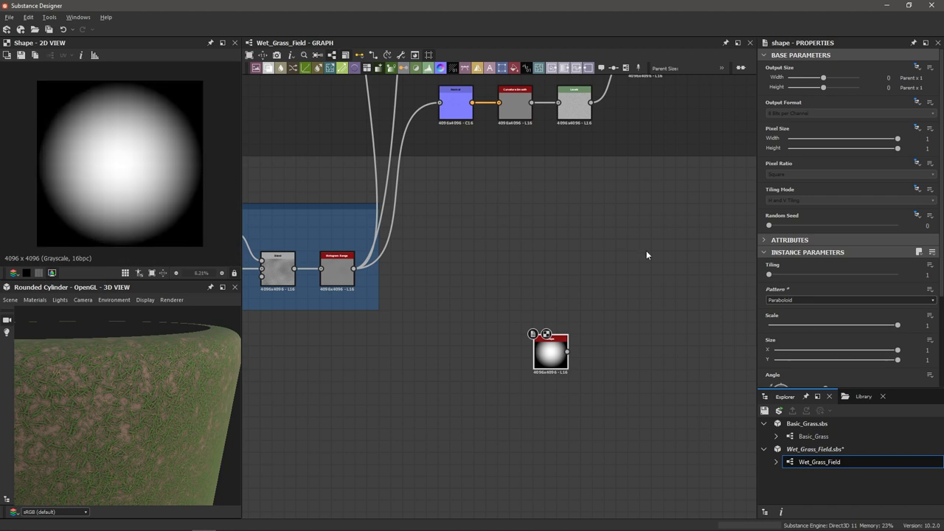
left_click_drag(899, 328, 853, 334)
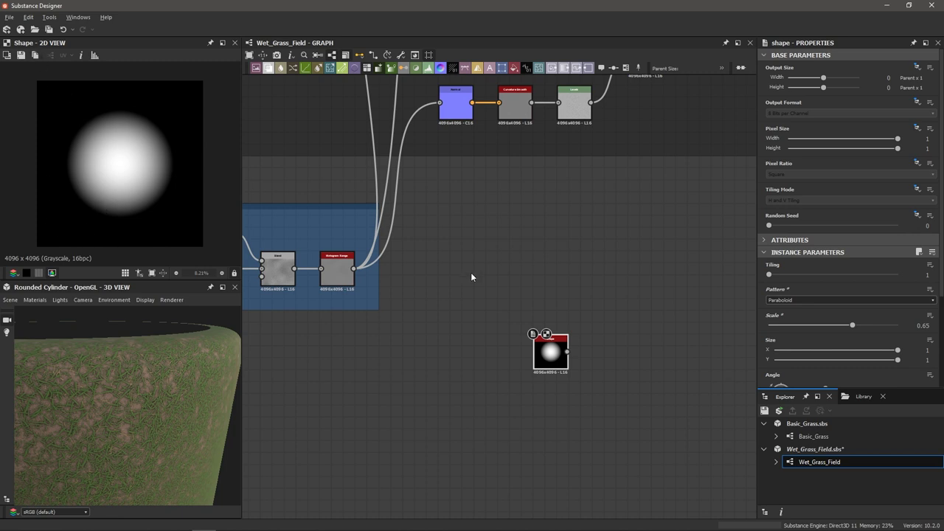
Step: Add a Levels node fed by the paraboloid Shape
left_click(553, 354)
scroll(587, 359, "up", 2)
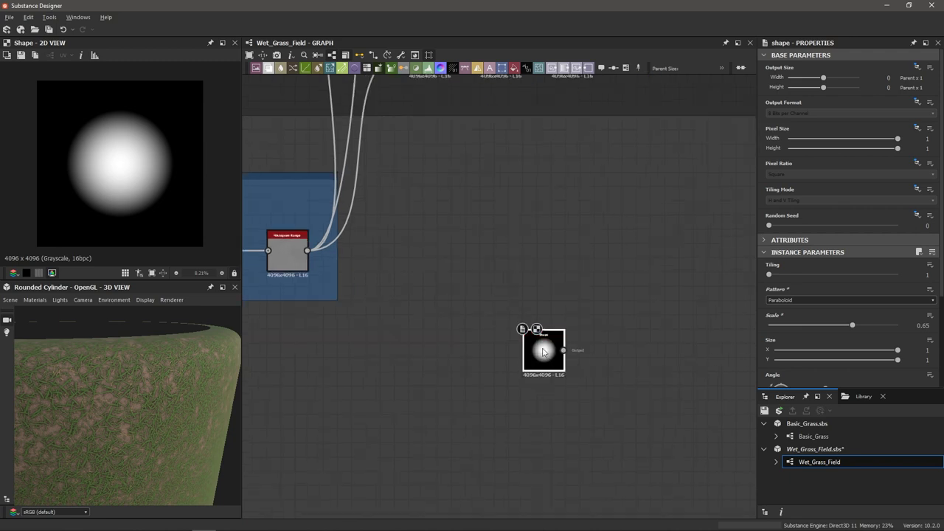
key("space")
left_click(566, 217)
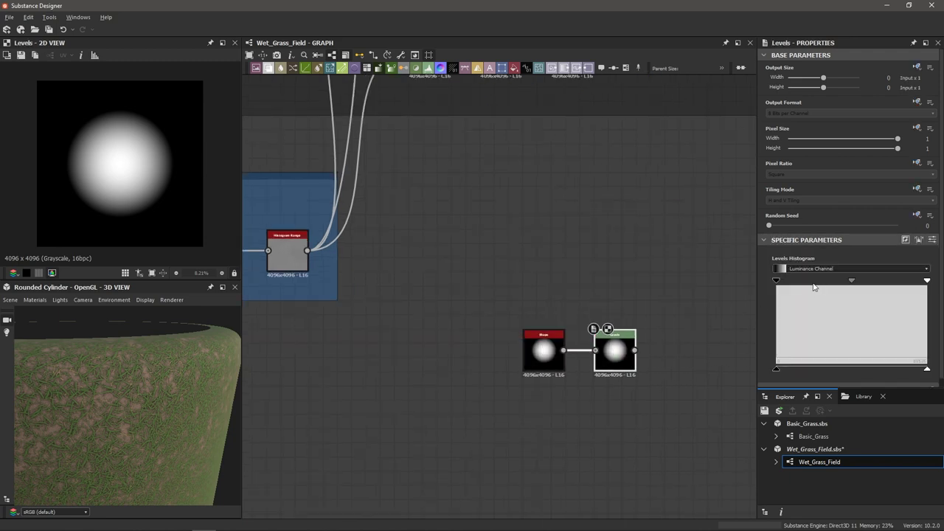
Step: Raise the Levels black point and adjust the midtone to give the paraboloid a fuller, more defined edge
left_click_drag(778, 285, 804, 289)
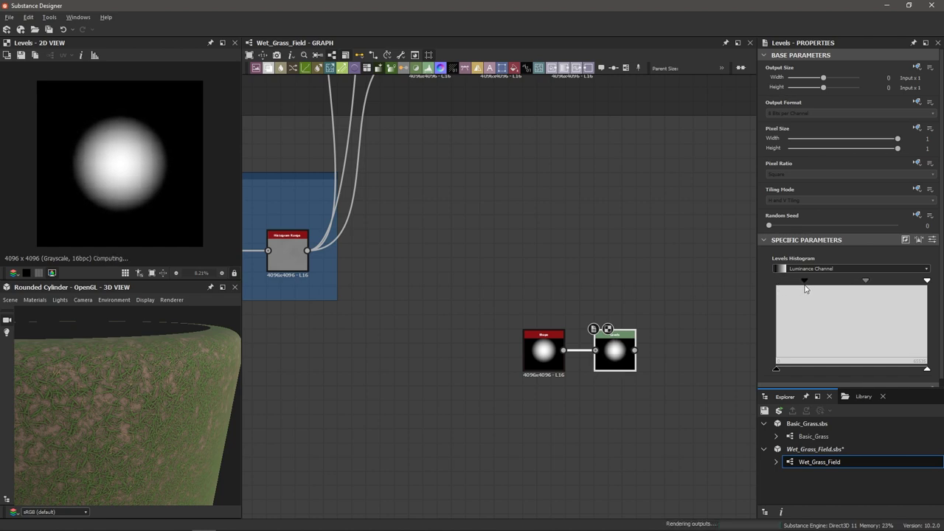
left_click_drag(868, 283, 852, 287)
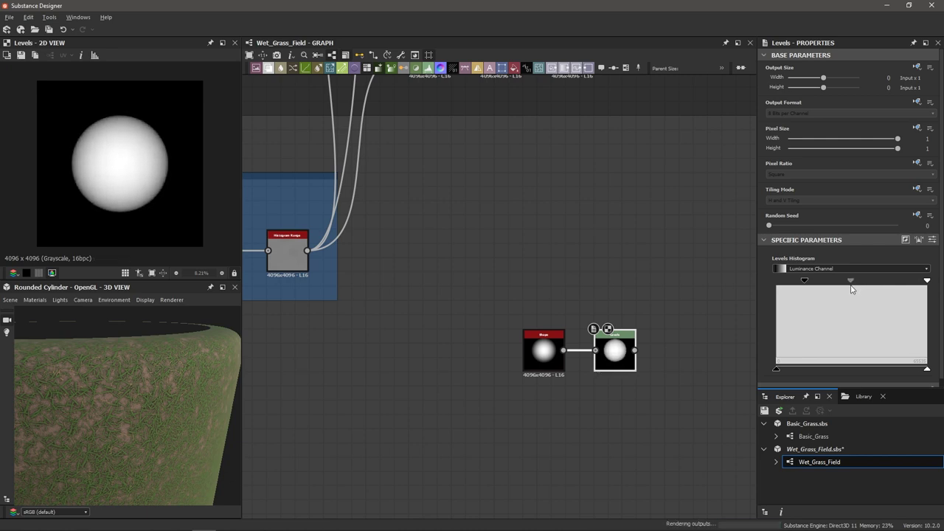
scroll(158, 177, "up", 3)
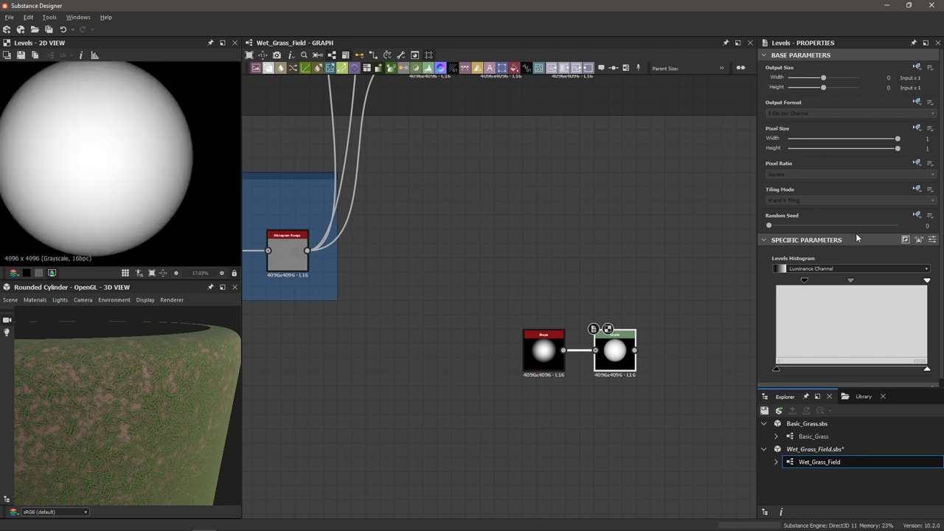
mouse_move(851, 282)
left_mouse_down()
mouse_move(871, 286)
mouse_move(853, 290)
left_mouse_up()
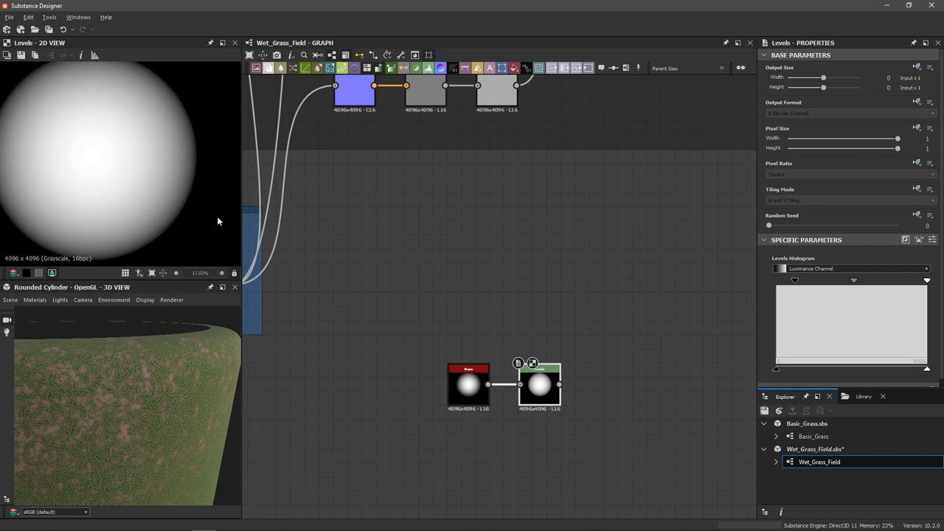
Step: Add a Directional Warp node fed by the Levels output and move it slightly farther from the Levels node
scroll(586, 392, "up", 2)
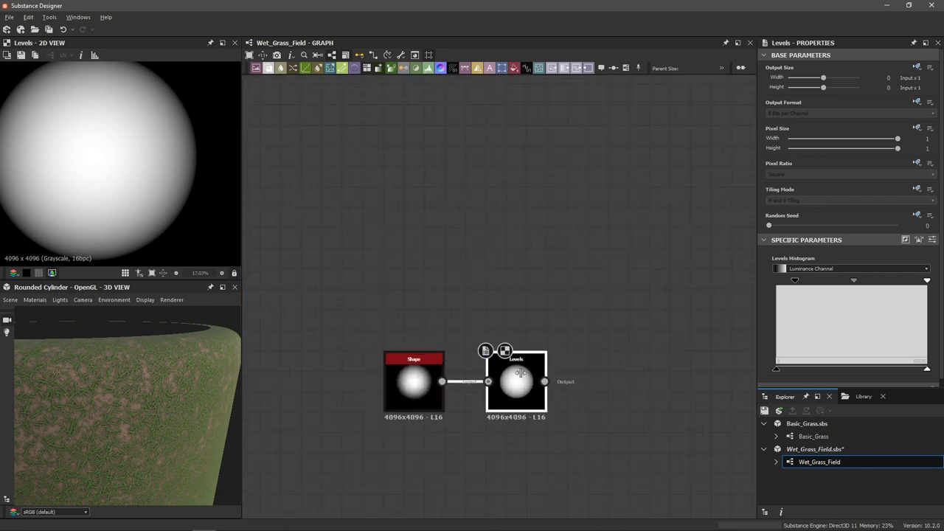
key("space")
type("dire")
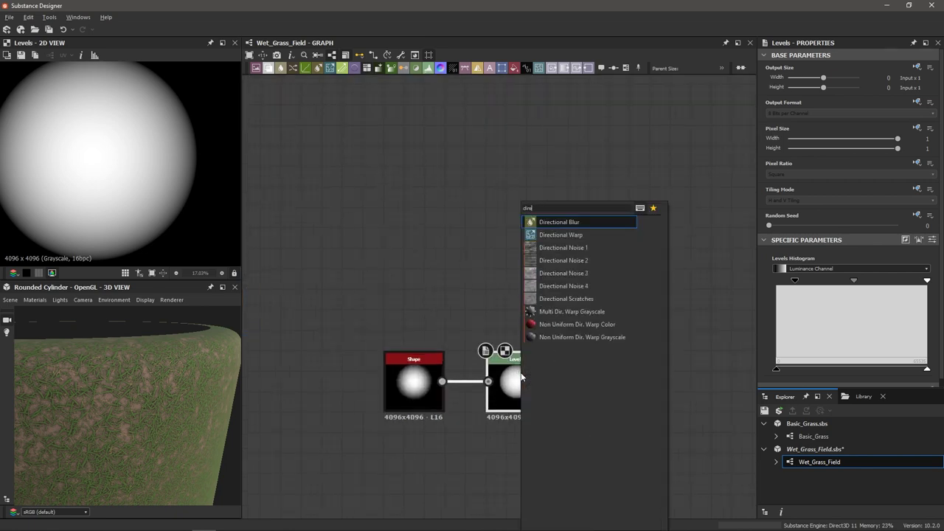
key("Down")
key("Return")
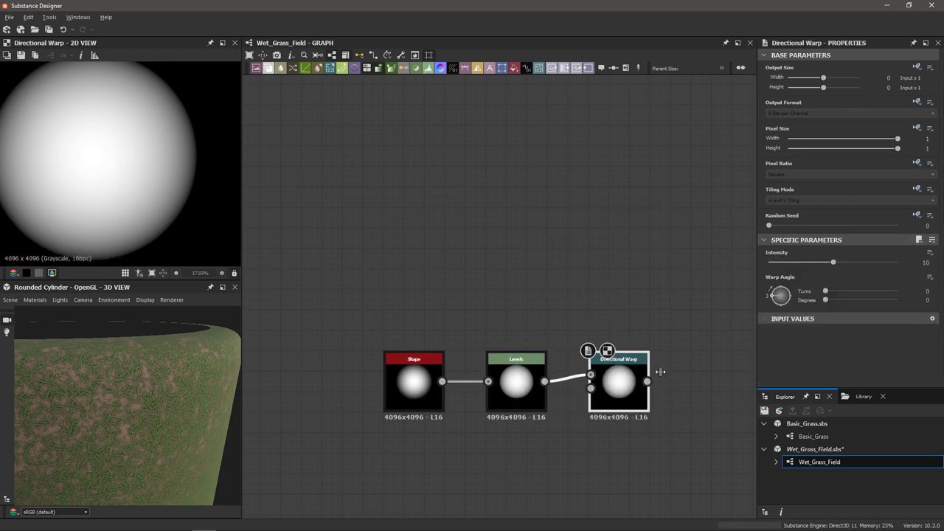
scroll(647, 304, "down", 1)
left_click_drag(644, 288, 668, 288)
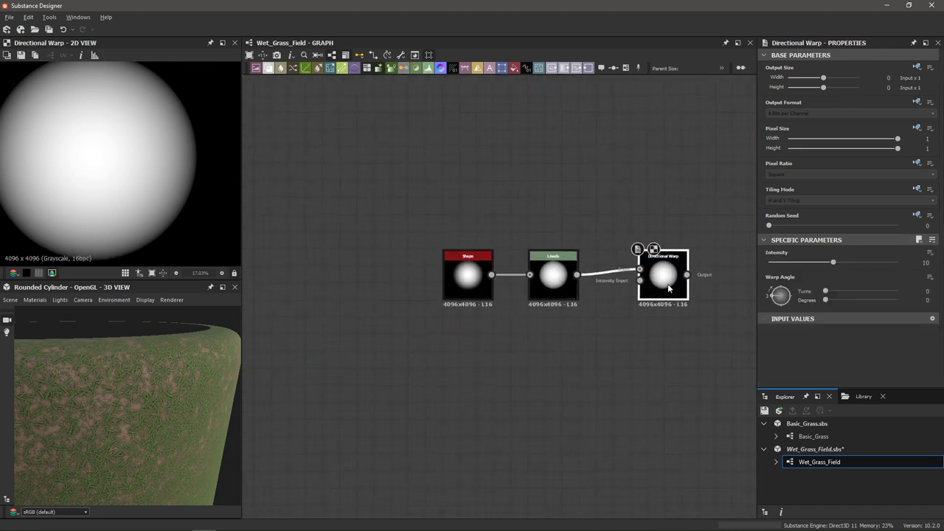
Step: Add a Perlin Noise node with Scale 6 and connect it to the Directional Warp's Intensity Input
left_click(596, 344)
key("space")
type("perlin")
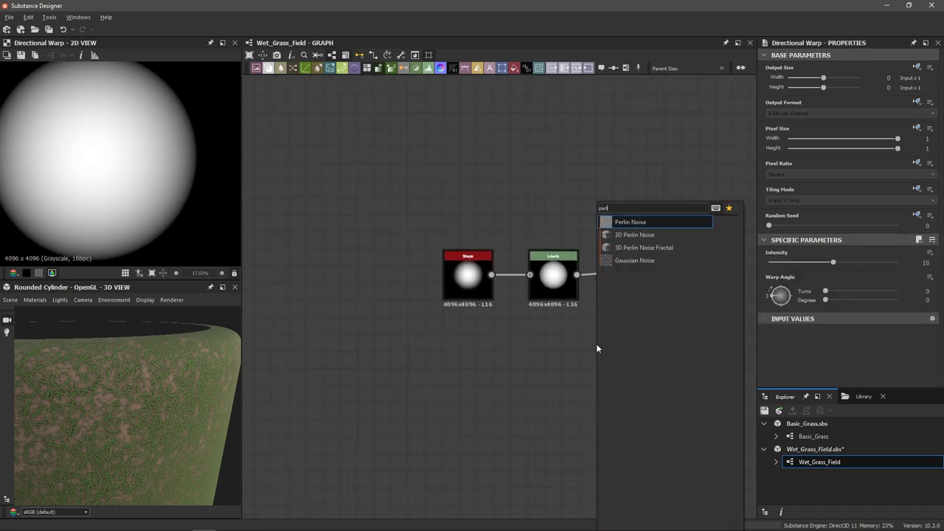
key("Return")
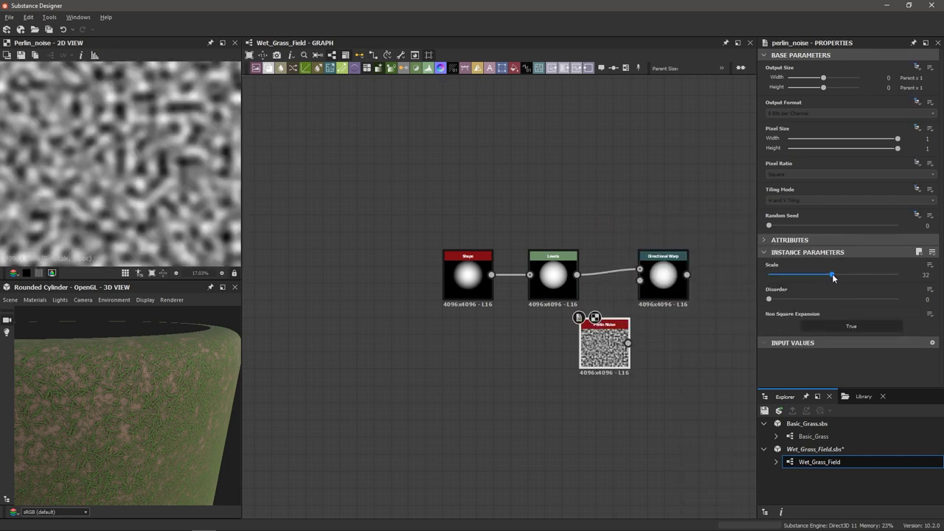
left_click_drag(831, 275, 784, 276)
left_click_drag(781, 277, 779, 277)
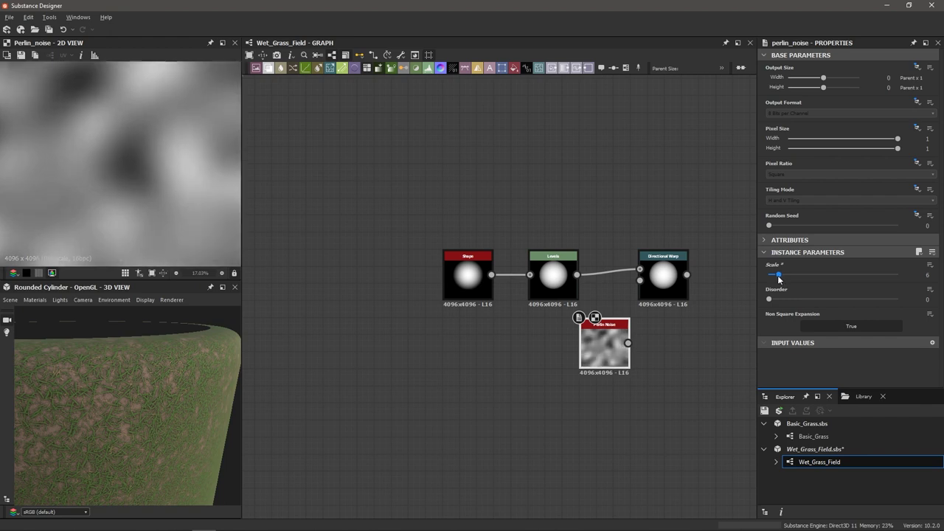
scroll(642, 321, "up", 2)
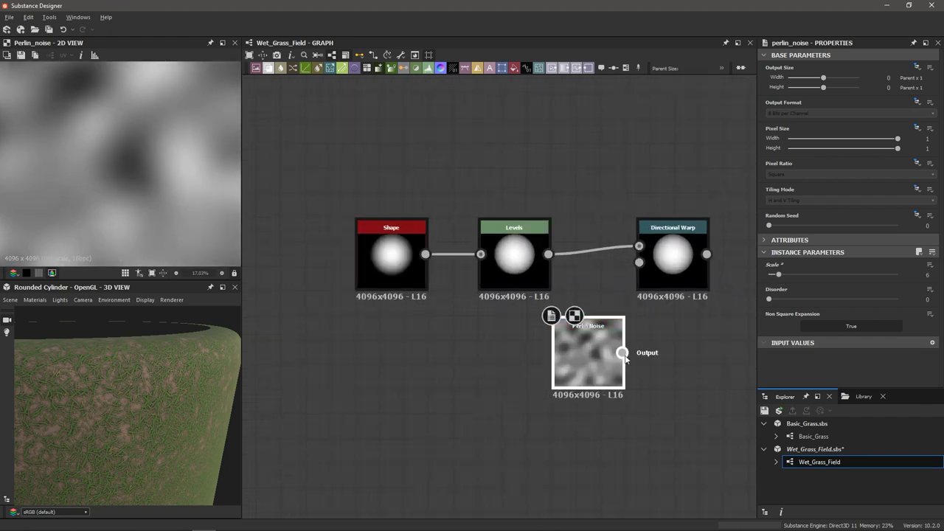
left_click_drag(623, 353, 640, 264)
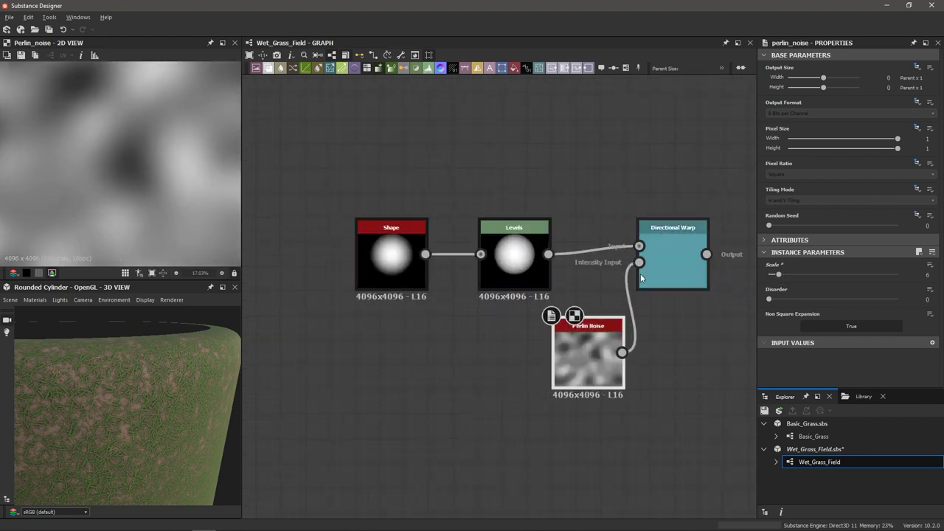
Step: Set the Directional Warp's Intensity to 35.72 and its Warp Angle to -226 degrees
left_click(664, 262)
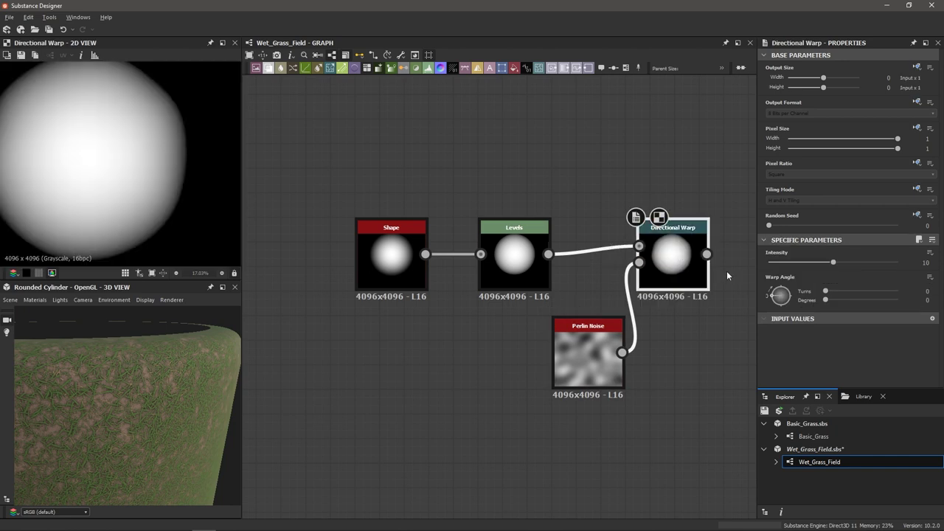
scroll(146, 193, "down", 2)
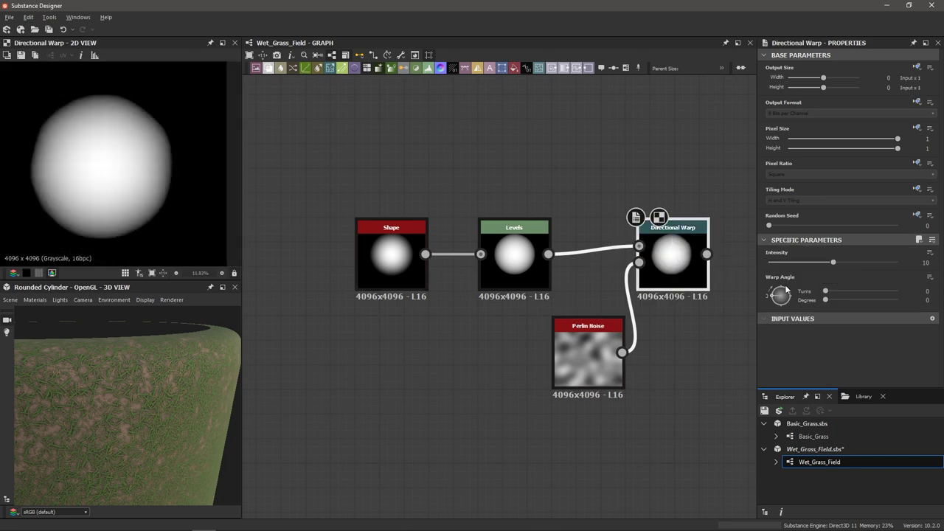
left_click_drag(833, 262, 888, 262)
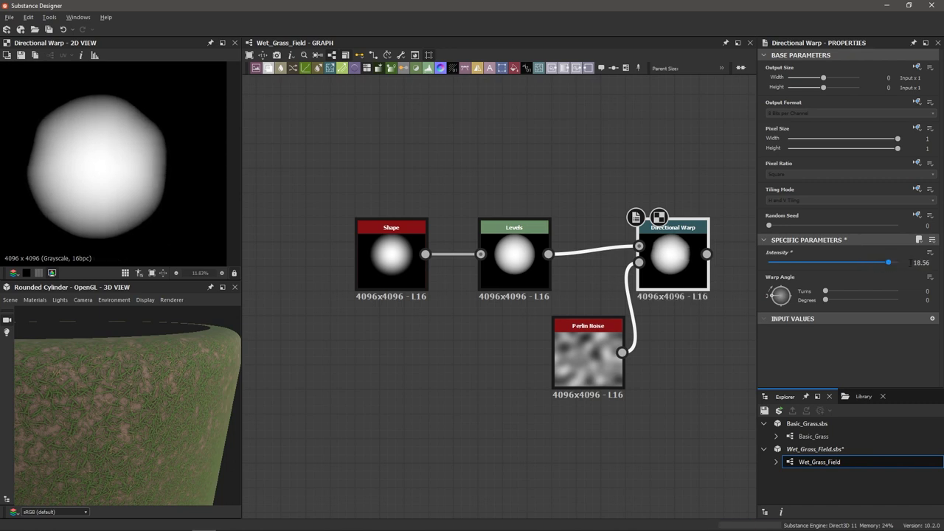
left_click(922, 263)
type("4")
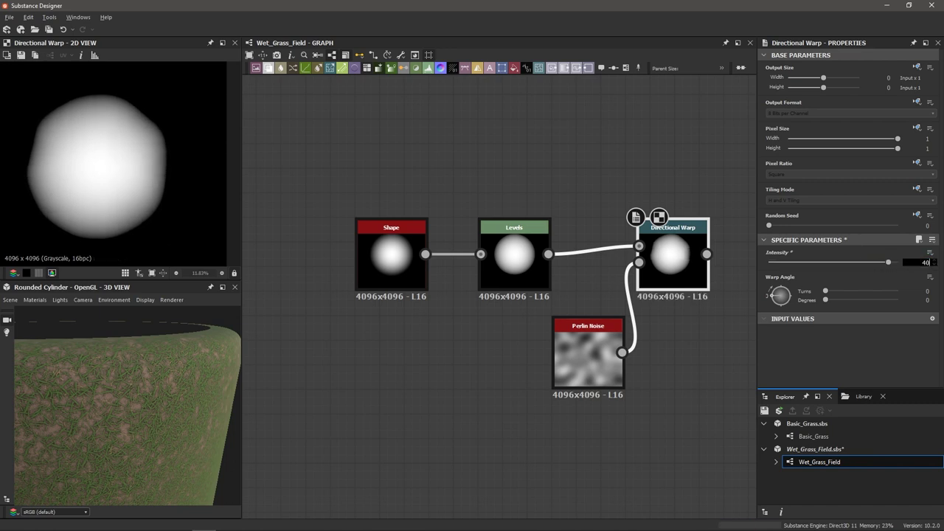
type("0")
key("Return")
scroll(223, 195, "down", 1)
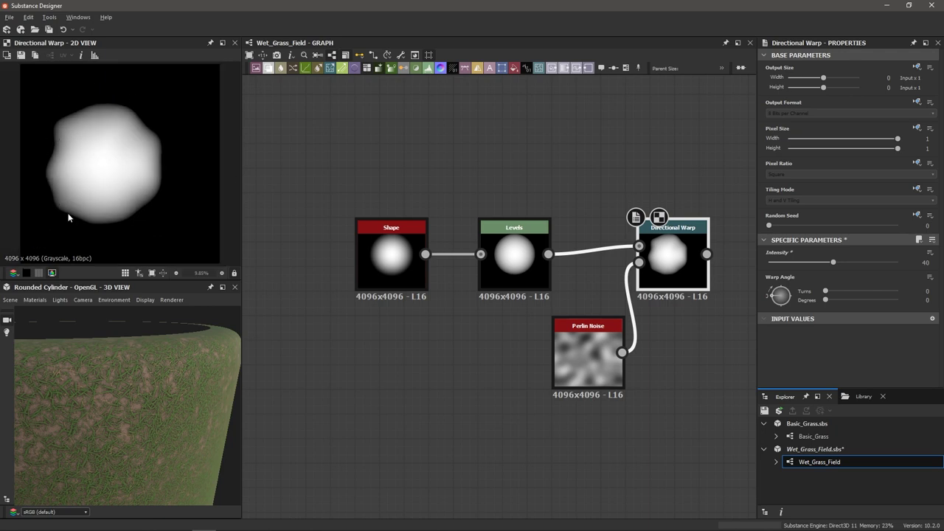
mouse_move(834, 264)
left_mouse_down()
mouse_move(821, 268)
mouse_move(834, 265)
left_mouse_up()
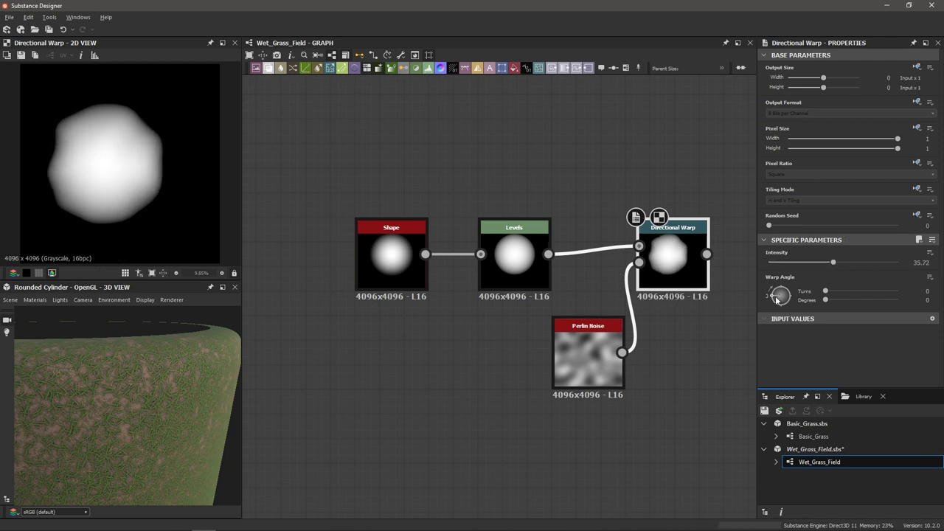
mouse_move(780, 298)
left_mouse_down()
mouse_move(800, 298)
mouse_move(798, 277)
mouse_move(789, 291)
left_mouse_up()
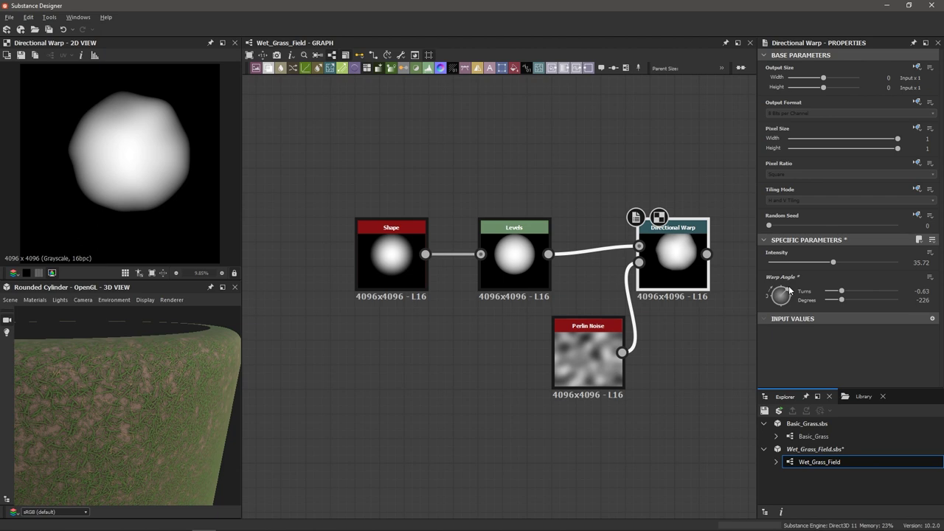
Step: Add a Slope Blur Grayscale node fed by the Directional Warp and move it slightly farther away
middle_click_drag(754, 318, 632, 337)
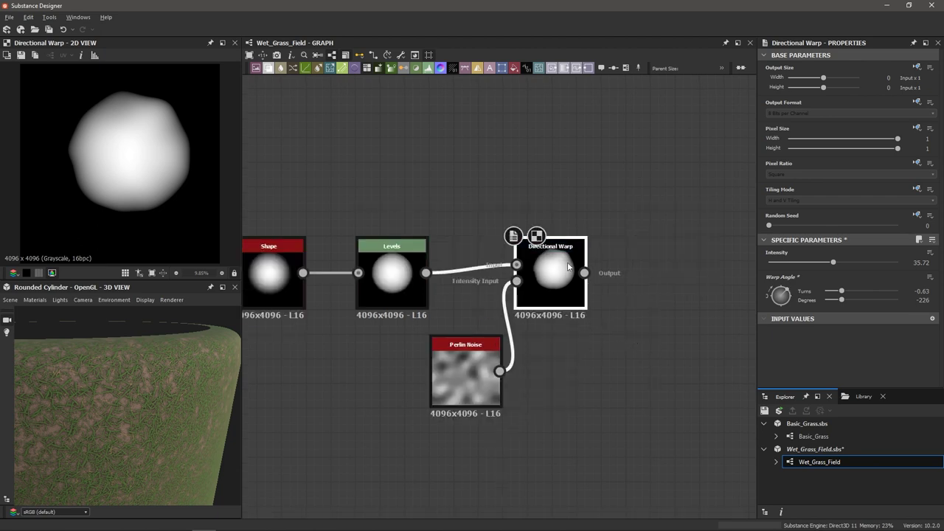
key("space")
type("slope blur")
key("Return")
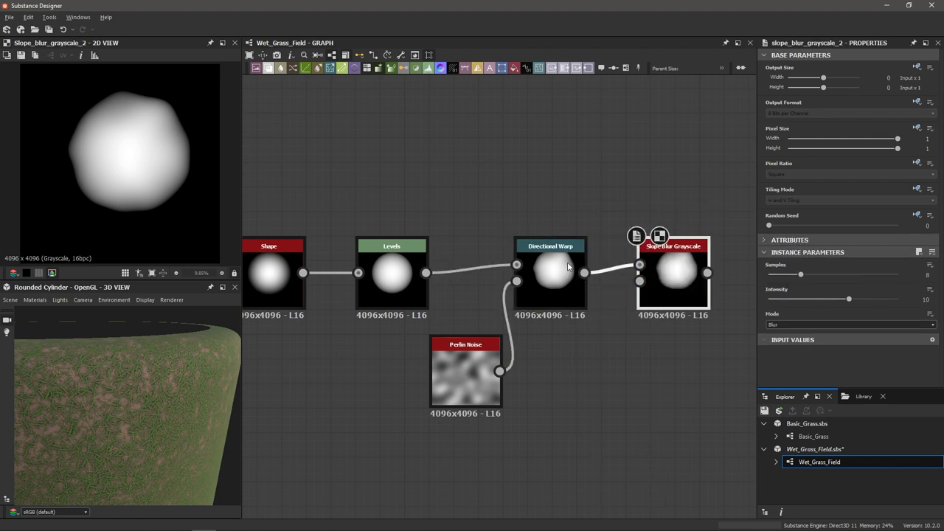
middle_click_drag(665, 333, 611, 359)
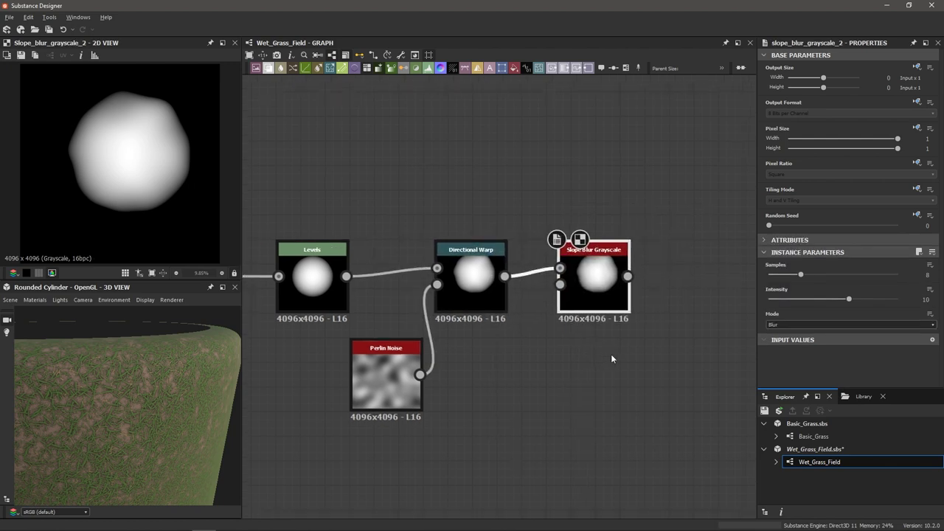
middle_click_drag(615, 348, 617, 352)
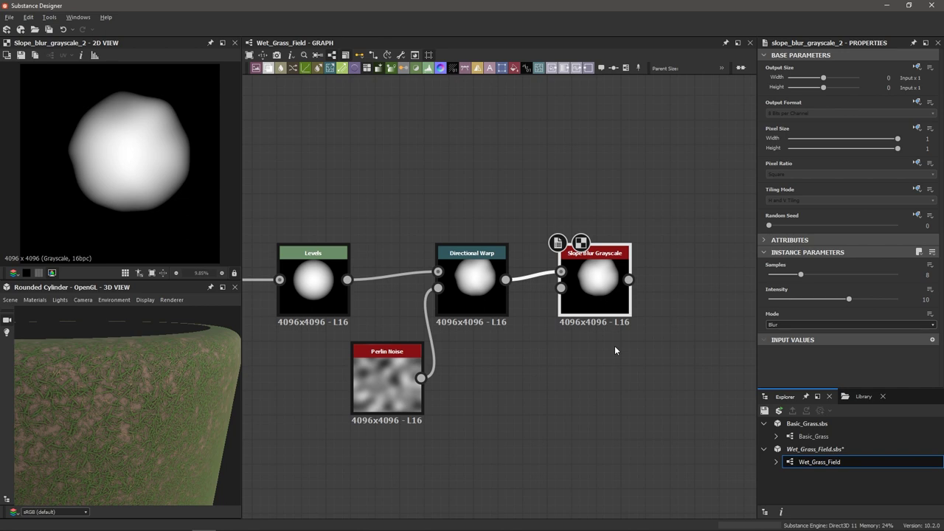
left_click_drag(595, 283, 622, 284)
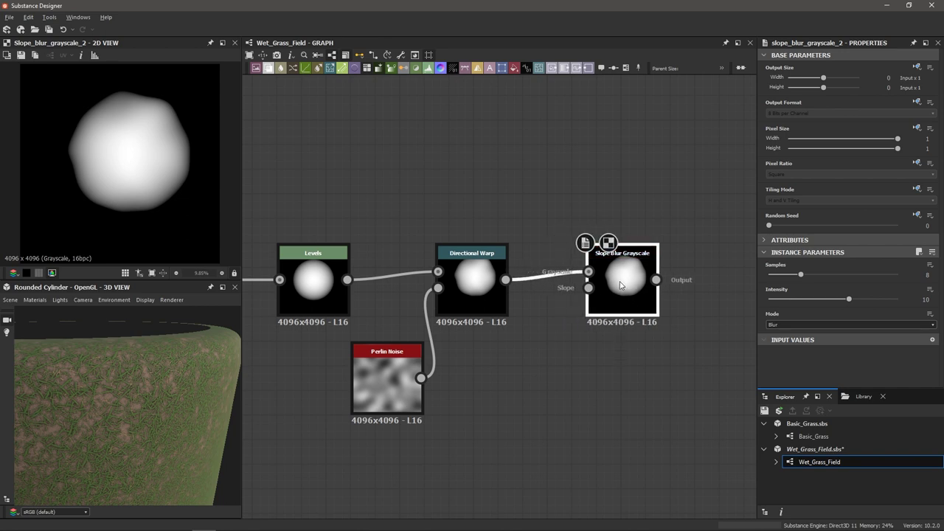
Step: Add a Blur HQ Grayscale node fed by the Directional Warp and connect it to the Slope Blur's Slope input
left_click_drag(505, 280, 527, 372)
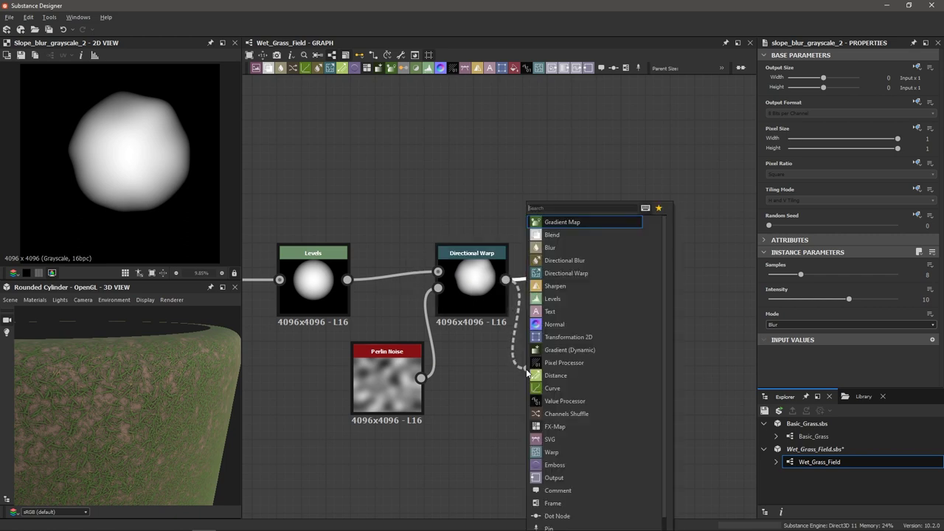
type("blur")
key("Down")
key("Return")
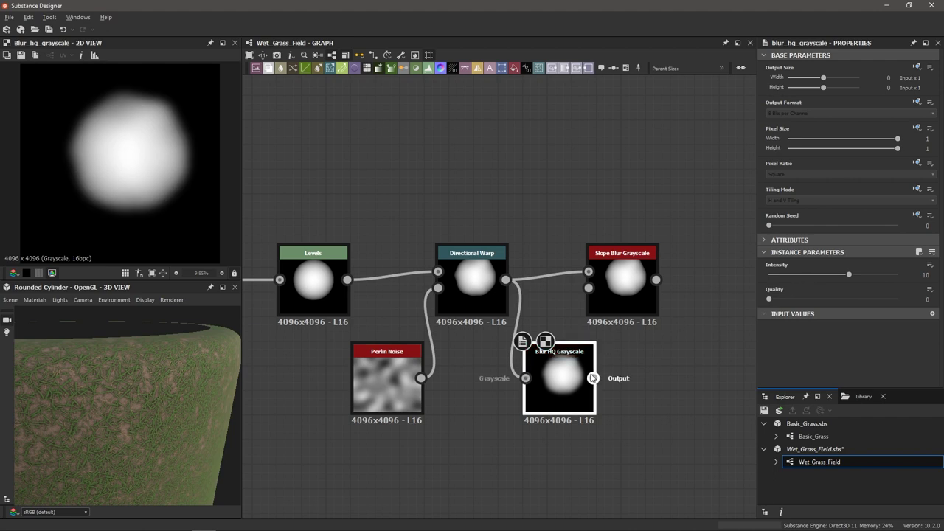
left_click_drag(594, 378, 588, 288)
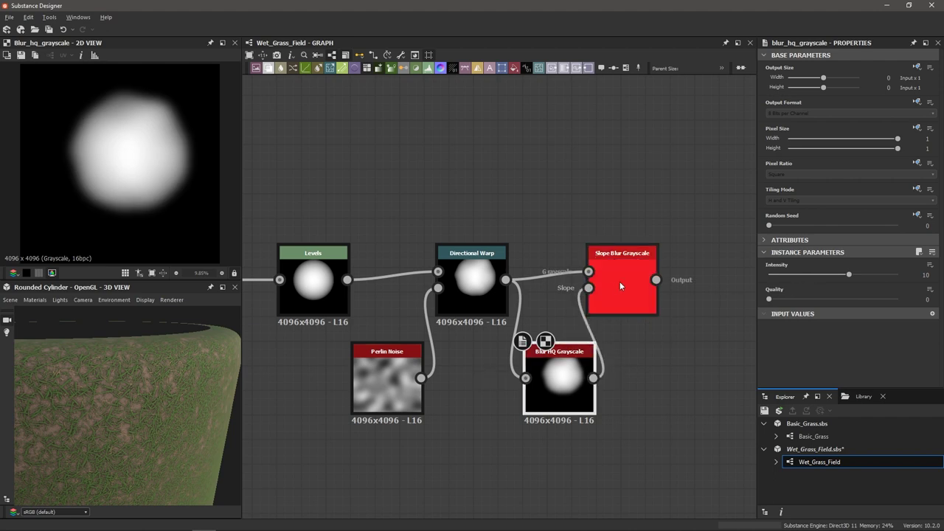
Step: Set the Slope Blur Grayscale's Samples to 32, Mode to Min and Intensity to 13.8
double_click(620, 281)
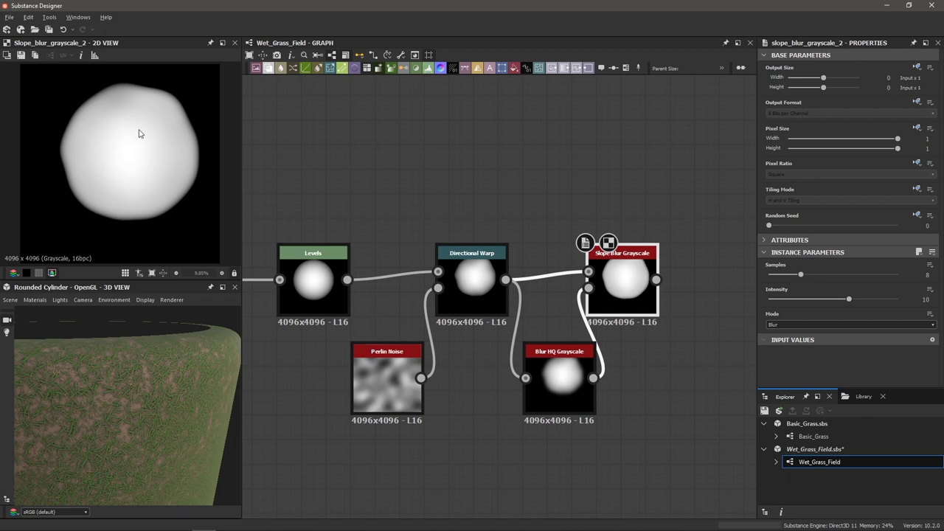
scroll(139, 137, "down", 1)
left_click_drag(800, 275, 906, 285)
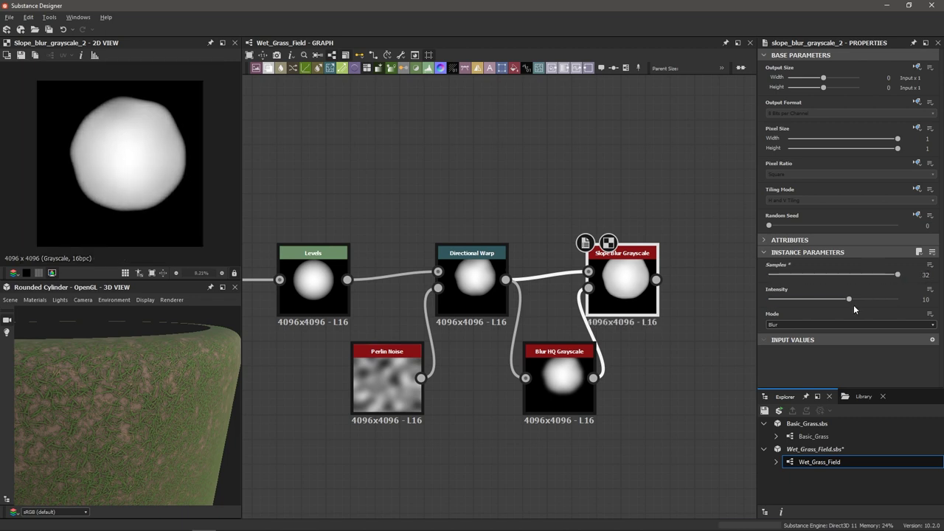
left_click(779, 325)
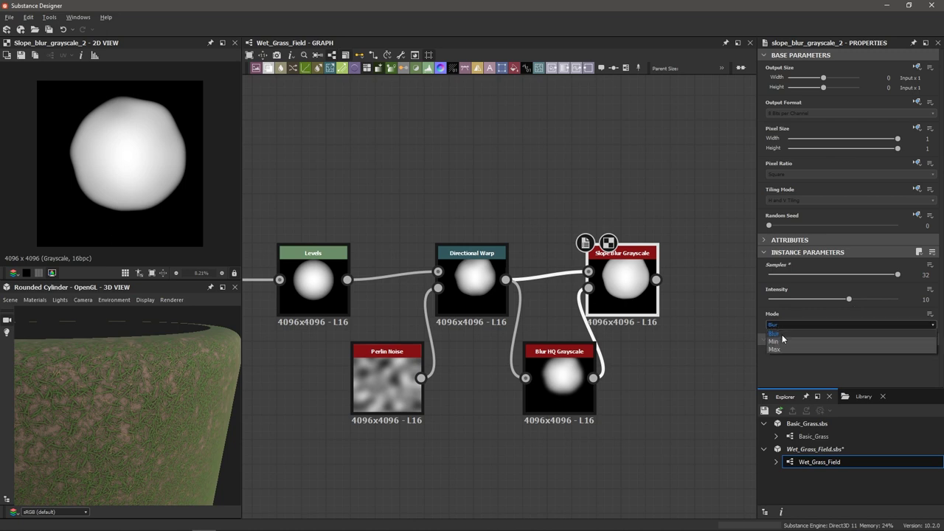
left_click(782, 342)
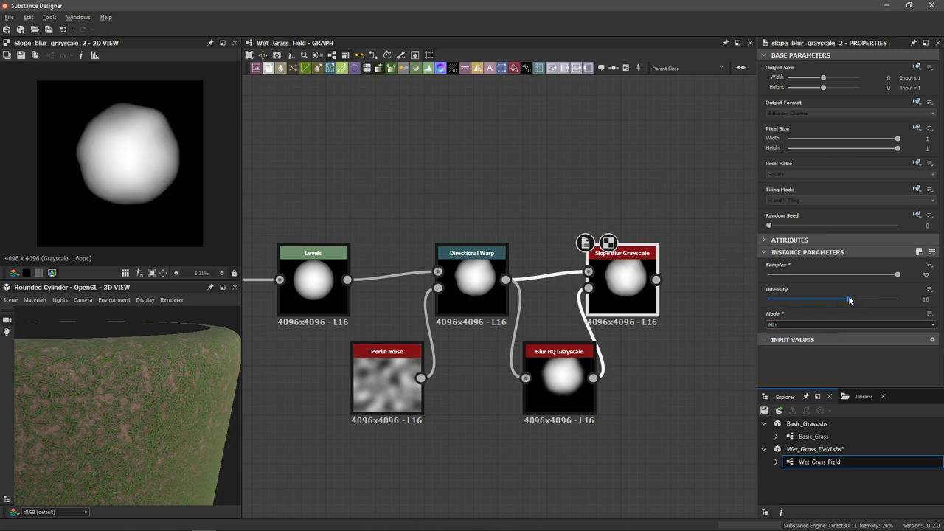
left_click_drag(848, 298, 880, 299)
Step: Add a second Directional Warp after the Slope Blur, spaced farther out, and connect the Perlin Noise to its Intensity Input
middle_click_drag(670, 352, 595, 357)
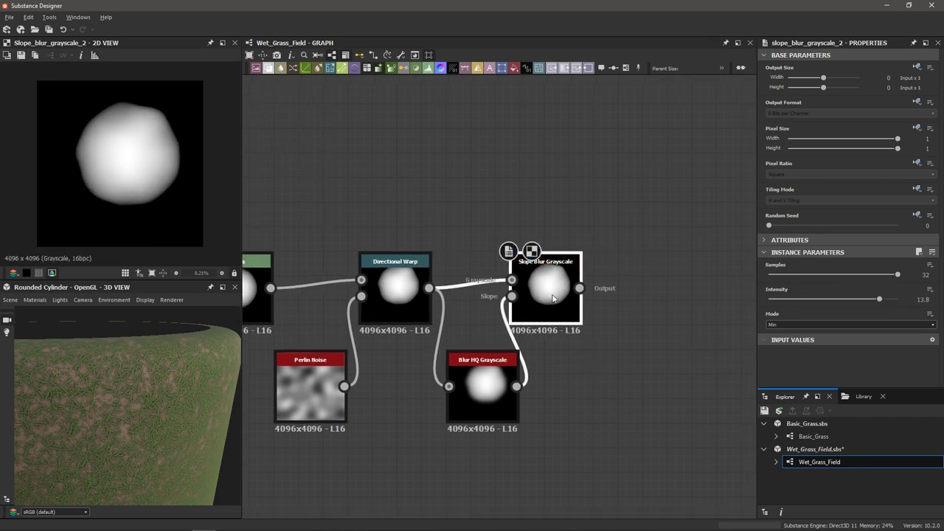
key("space")
type("dire")
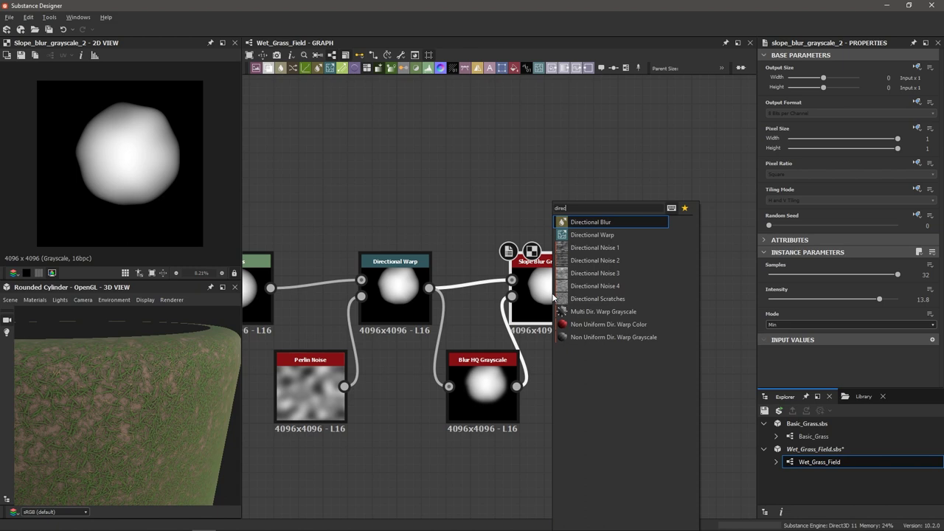
type("c")
key("Down")
key("Return")
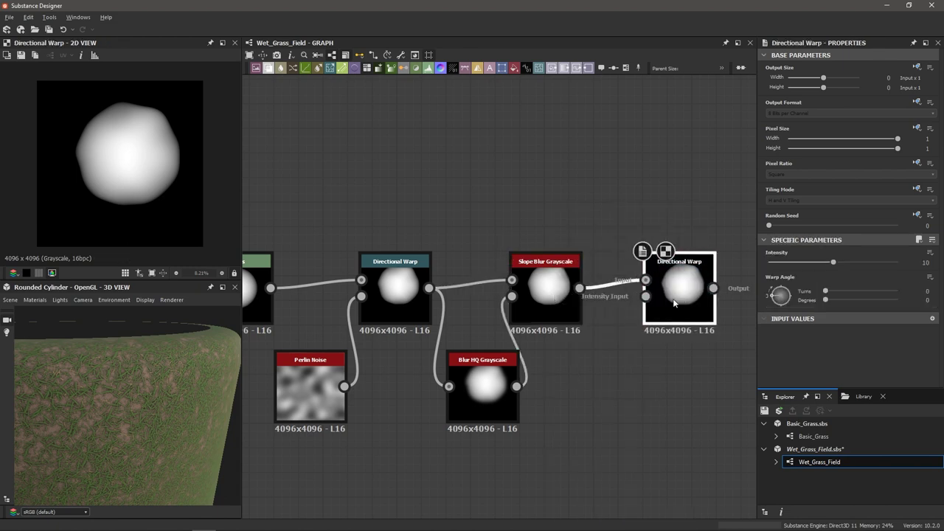
left_click_drag(673, 302, 695, 307)
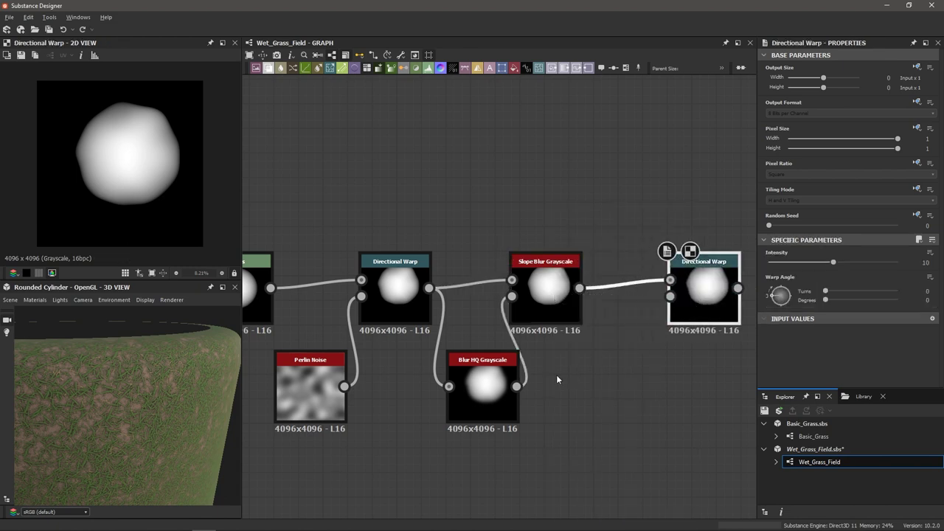
left_click_drag(344, 386, 669, 297)
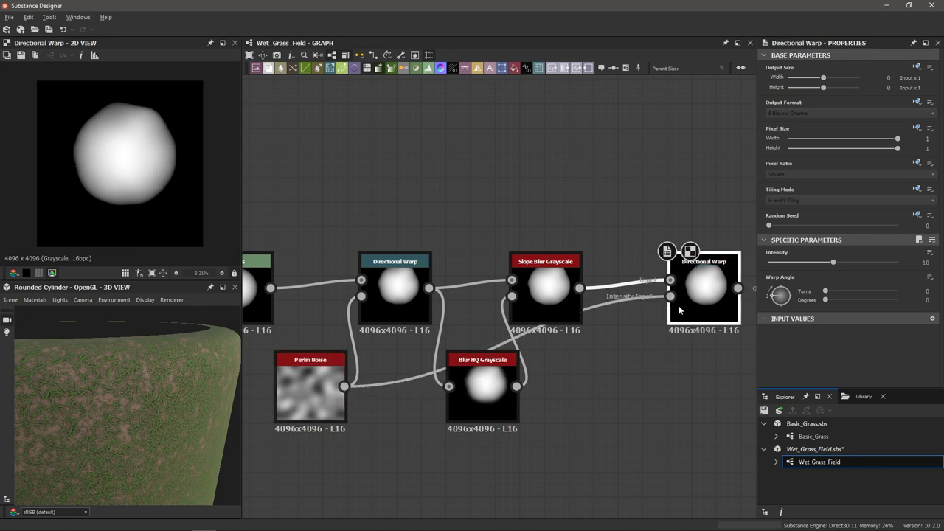
Step: Set the second Directional Warp's Warp Angle to -57 degrees and raise its Intensity to about 16.4
scroll(669, 303, "up", 4)
scroll(631, 302, "down", 3)
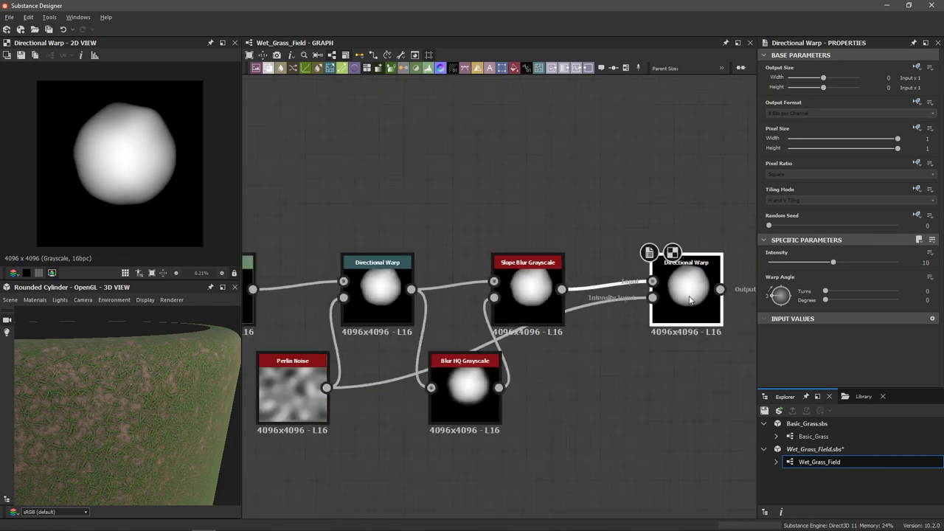
middle_click_drag(681, 306, 624, 321)
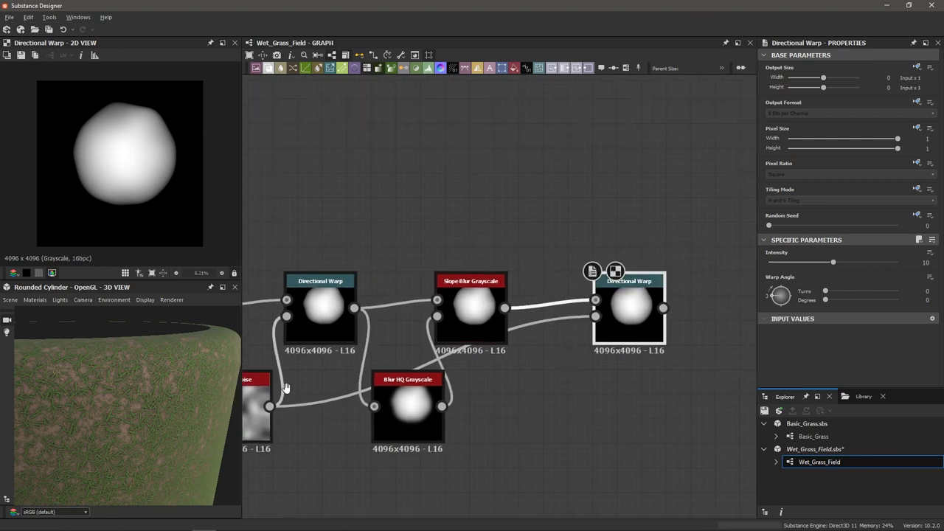
middle_click_drag(284, 388, 364, 375)
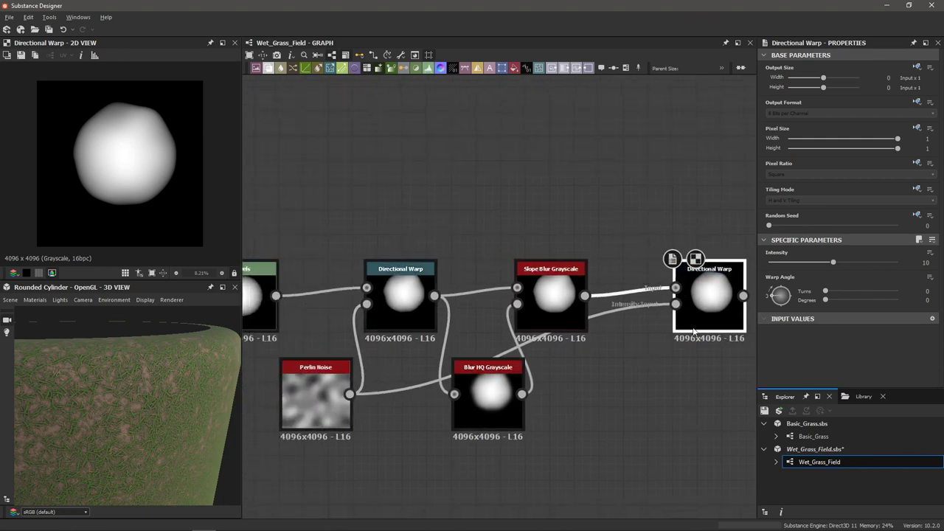
middle_click_drag(708, 314, 618, 349)
scroll(616, 353, "up", 2)
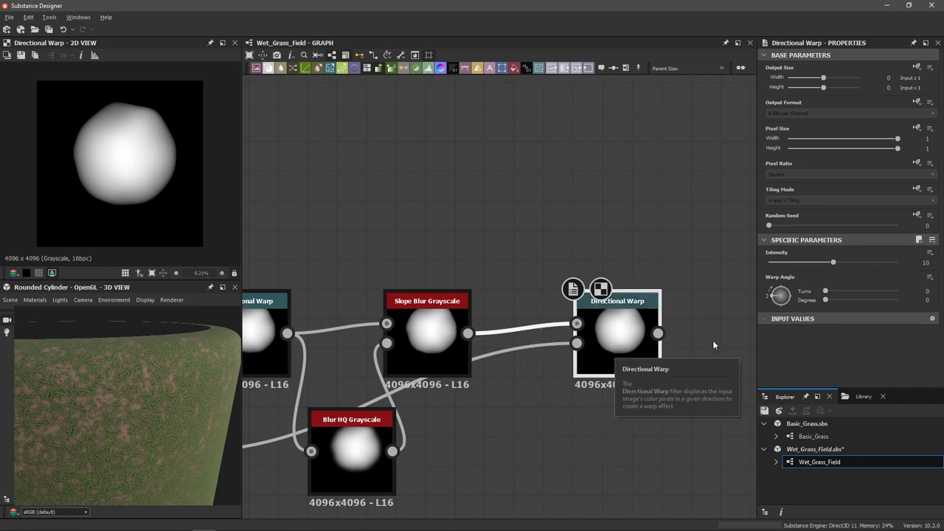
mouse_move(773, 298)
left_mouse_down()
mouse_move(771, 318)
mouse_move(765, 310)
left_mouse_up()
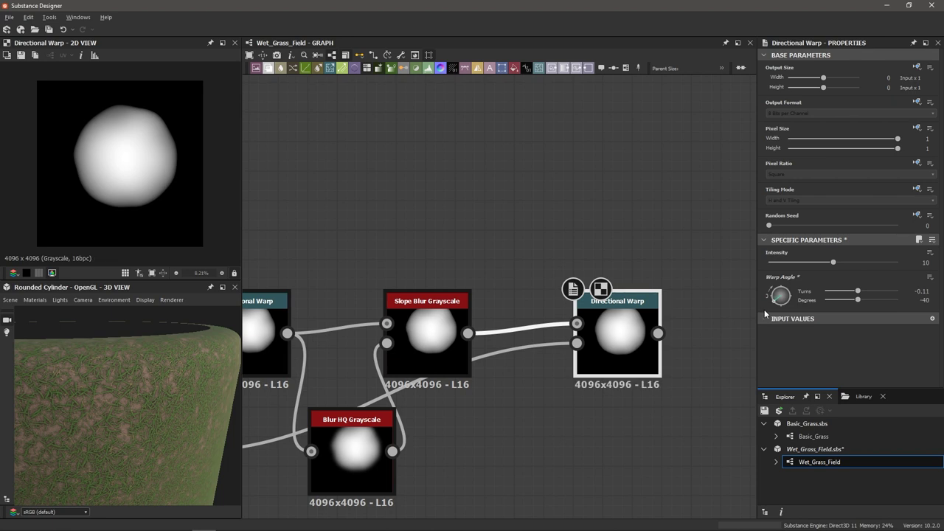
left_click_drag(765, 310, 768, 317)
left_click_drag(833, 262, 878, 264)
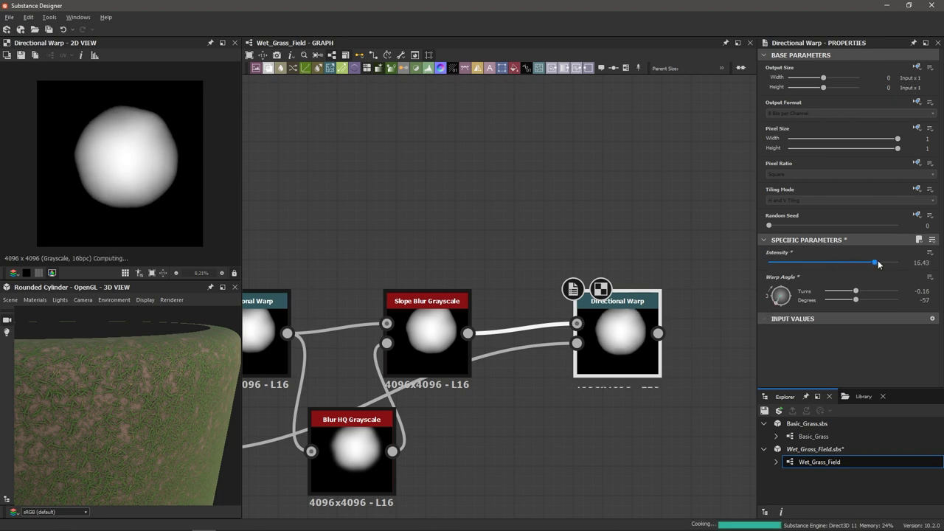
Step: Set the second Directional Warp's Intensity to 50
double_click(922, 263)
type("50")
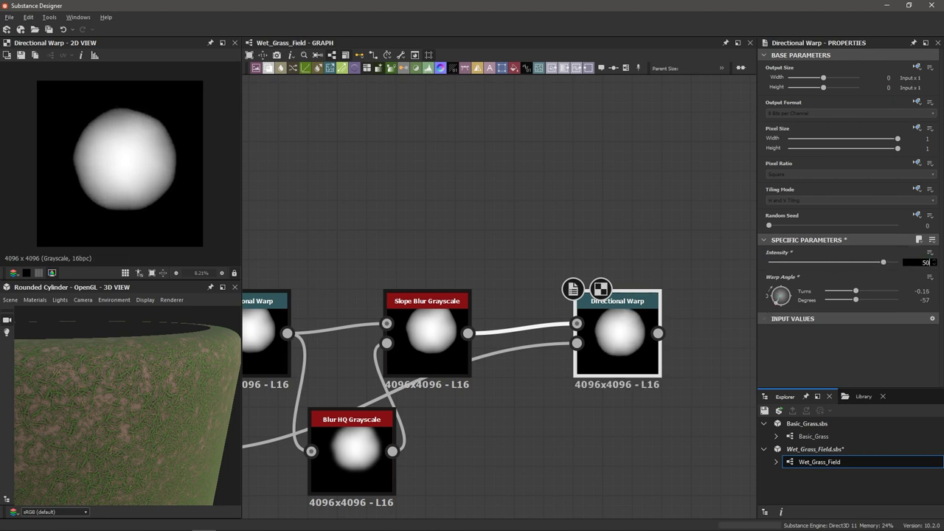
key("Return")
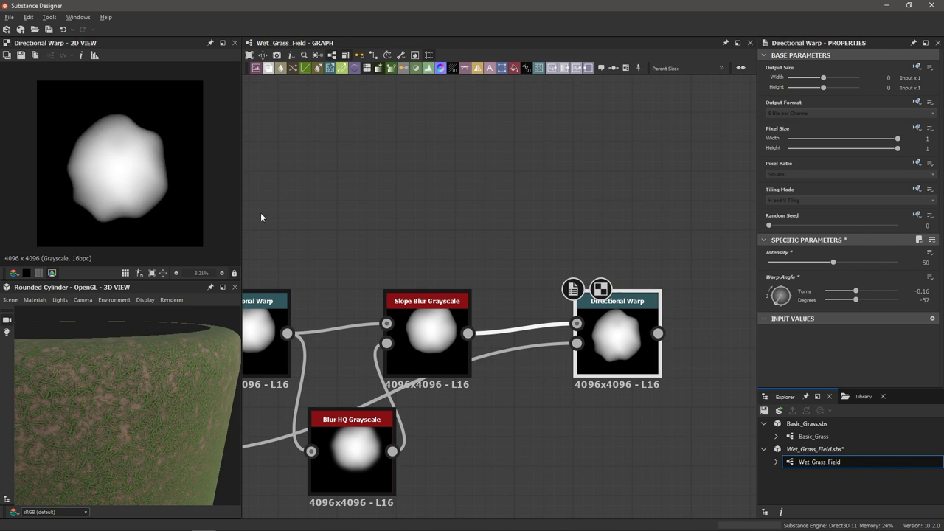
scroll(155, 187, "down", 1)
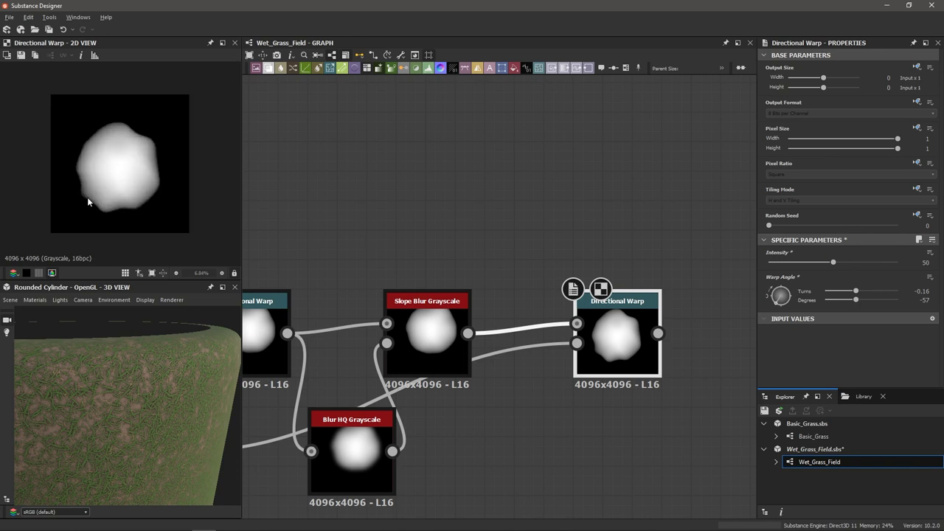
Step: Add a second Slope Blur Grayscale node fed by the second Directional Warp
scroll(369, 283, "down", 1)
middle_click_drag(393, 285, 405, 284)
middle_click_drag(667, 384, 577, 390)
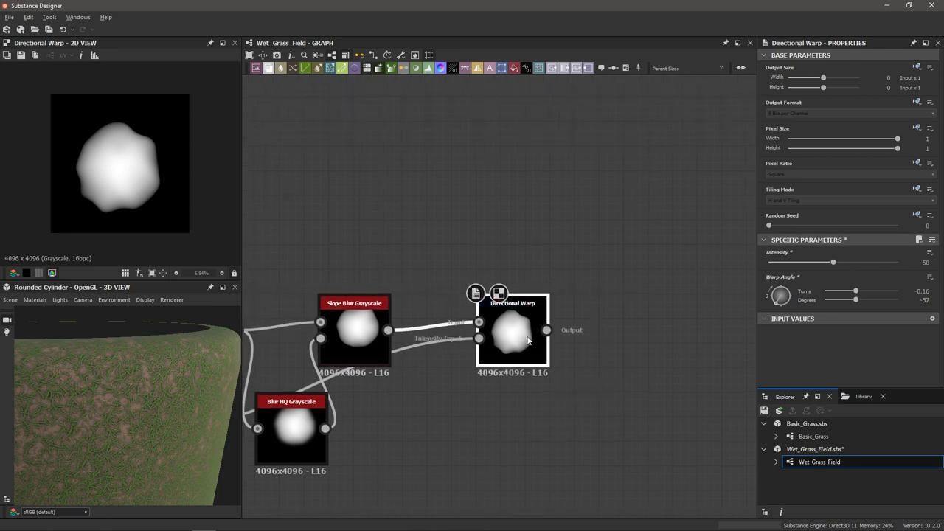
key("space")
type("slo")
key("Return")
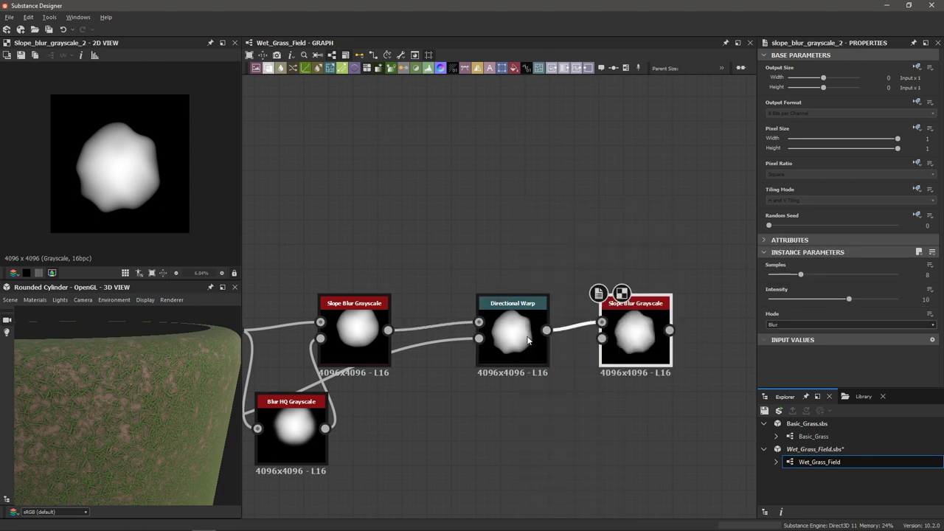
middle_click_drag(570, 390, 561, 359)
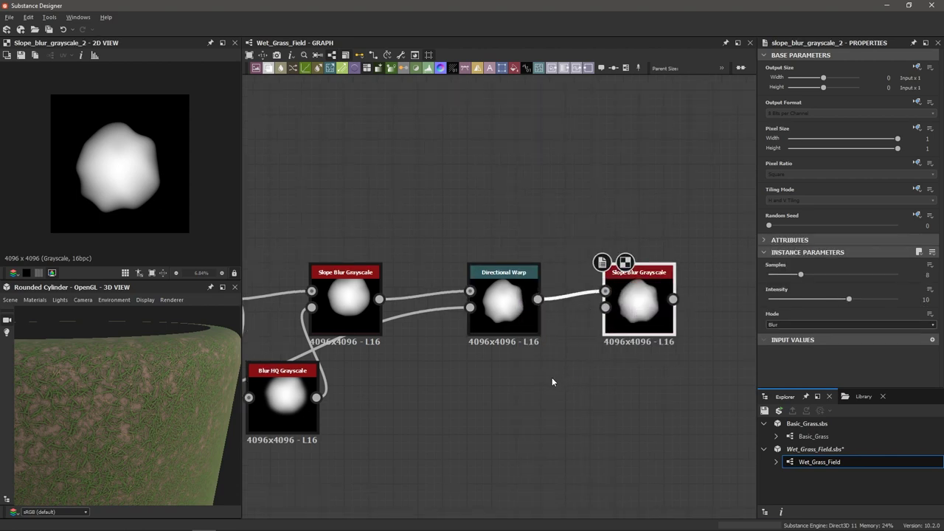
Step: Add a Clouds 2 noise node below and connect it to the new Slope Blur's Slope input
middle_click_drag(554, 373, 517, 384)
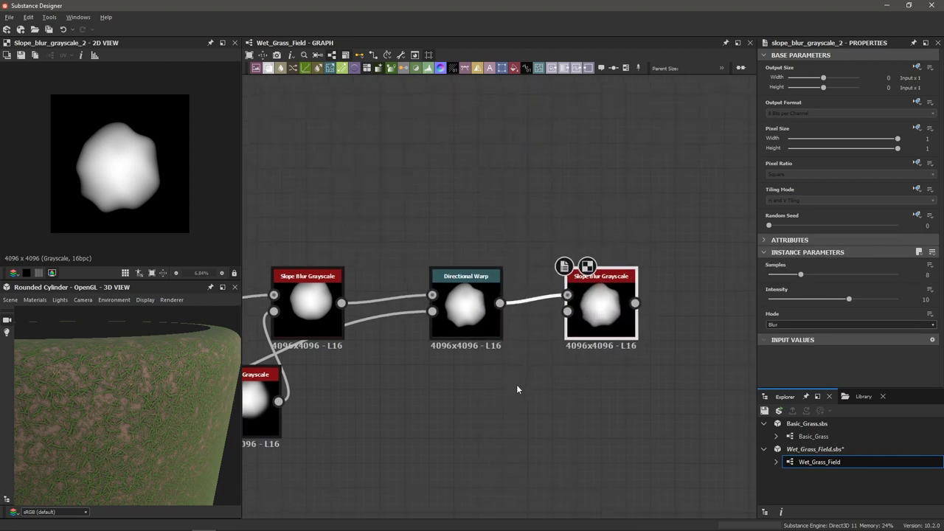
key("space")
type("clouds")
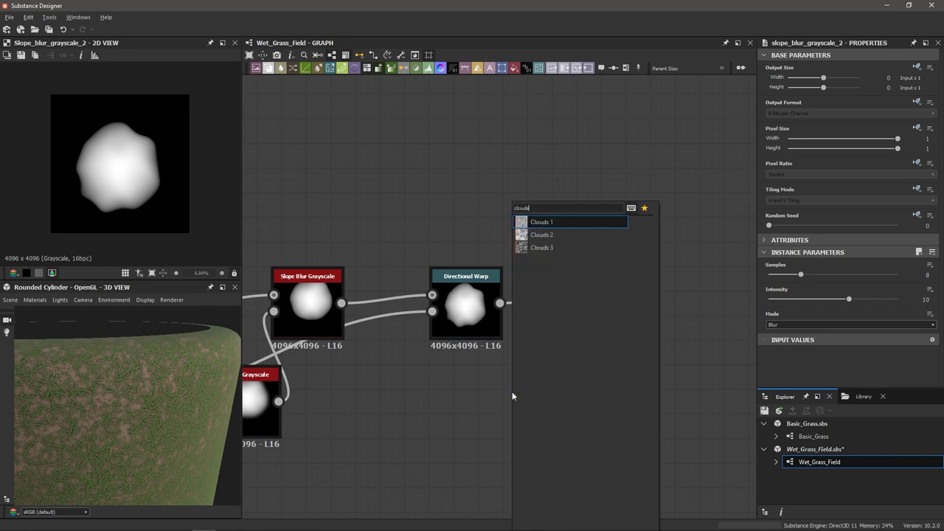
key("Down")
key("Return")
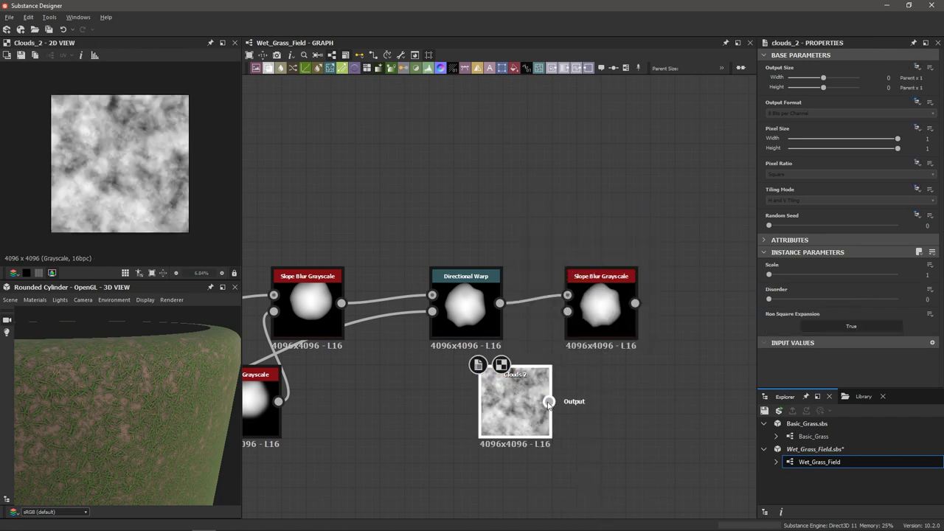
left_click_drag(549, 403, 566, 312)
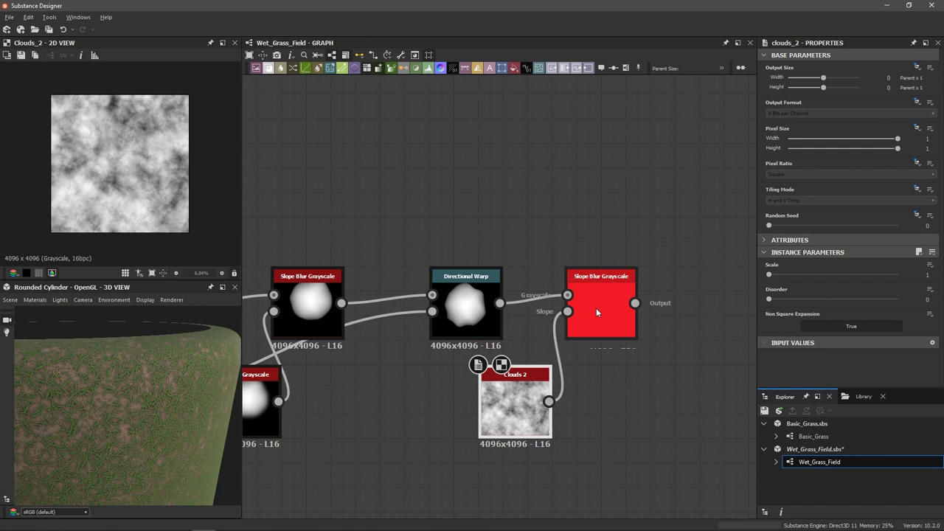
Step: Set the new Slope Blur Grayscale's Samples to 32, Mode to Min and Intensity to about 6.28
left_click(596, 308)
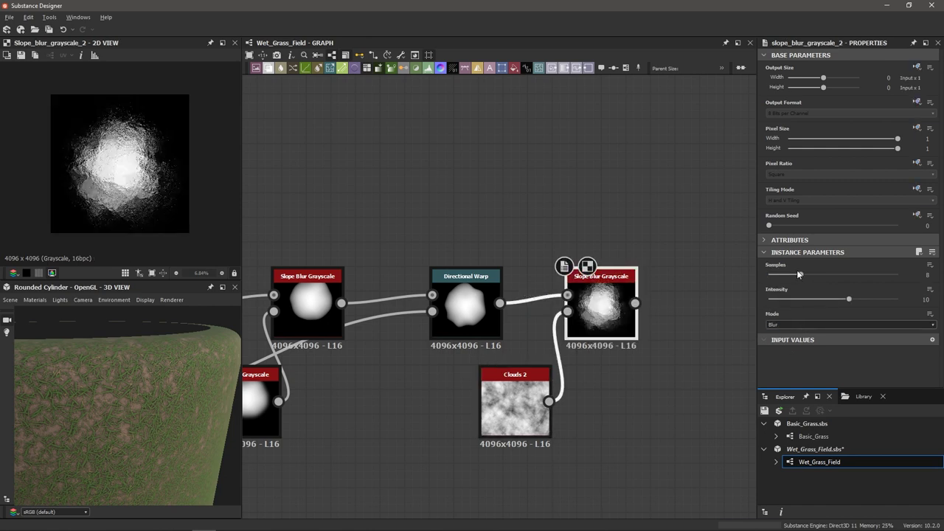
left_click_drag(798, 275, 908, 274)
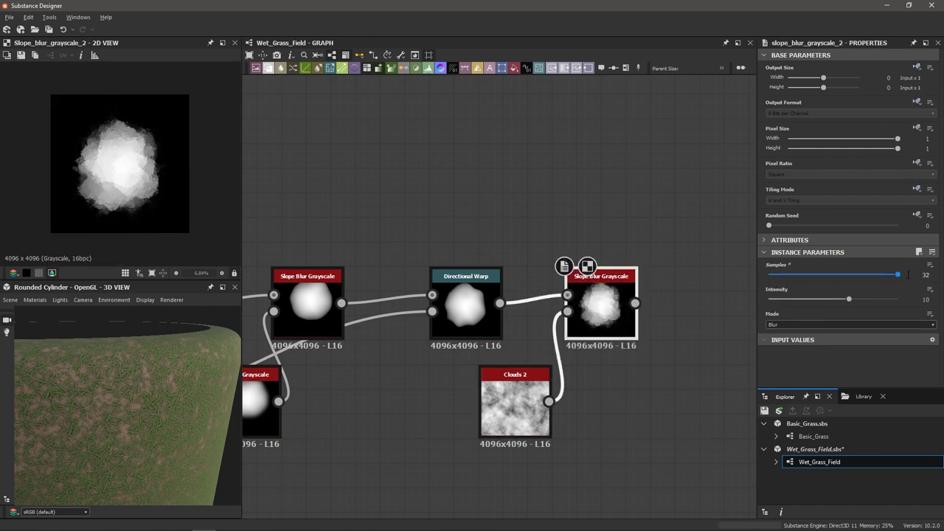
left_click(783, 326)
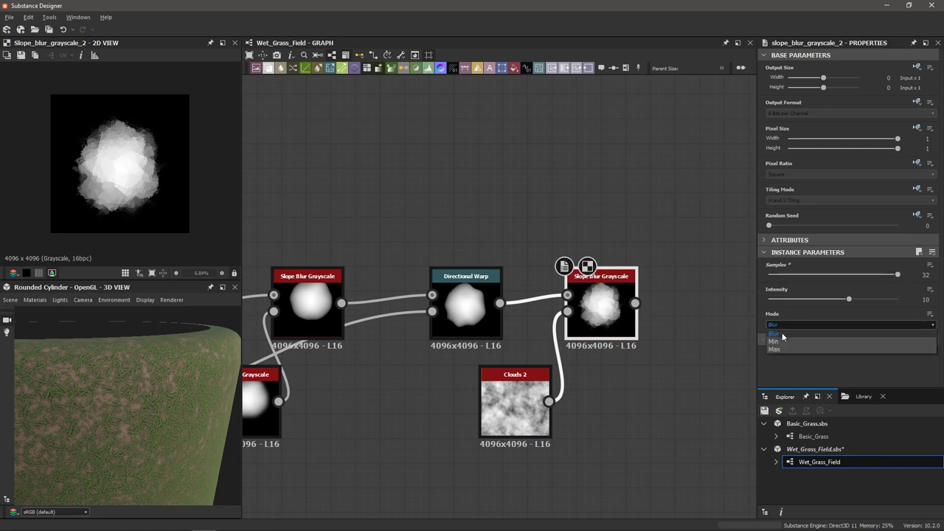
left_click(780, 342)
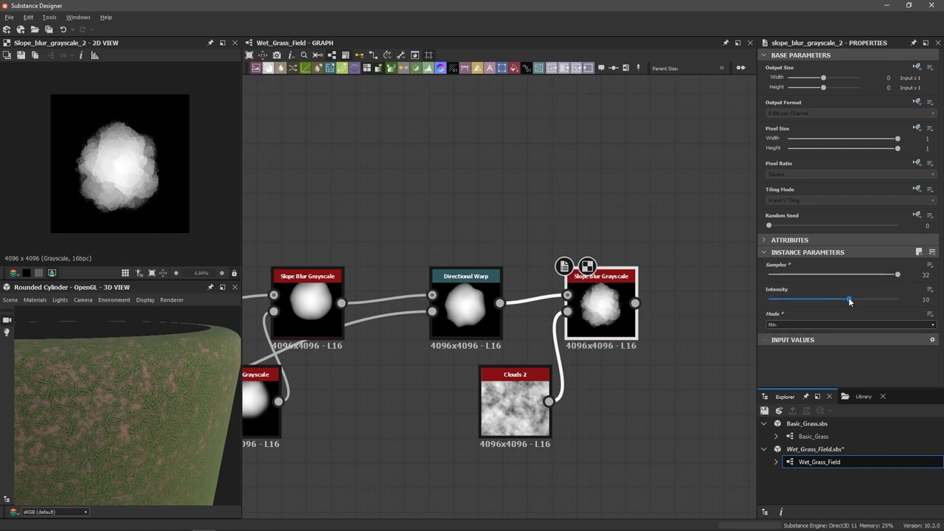
left_click_drag(850, 299, 820, 303)
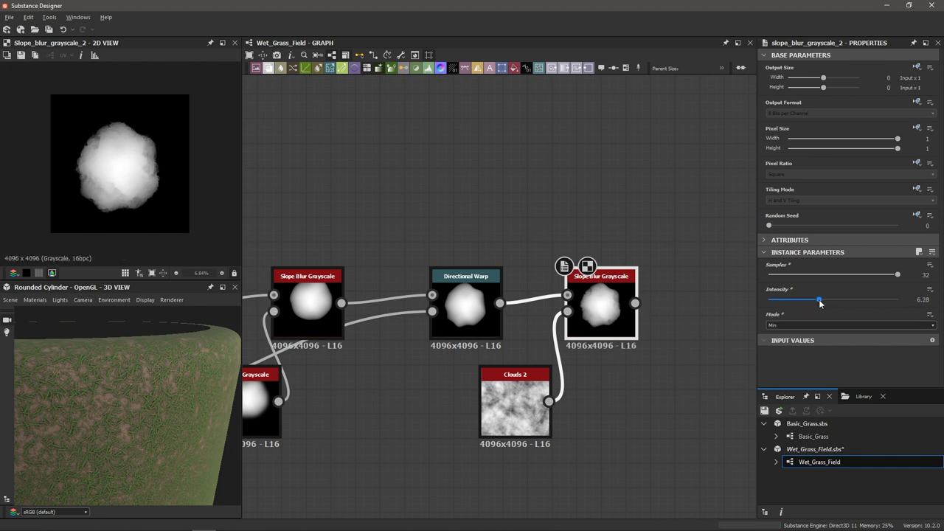
scroll(153, 184, "up", 2)
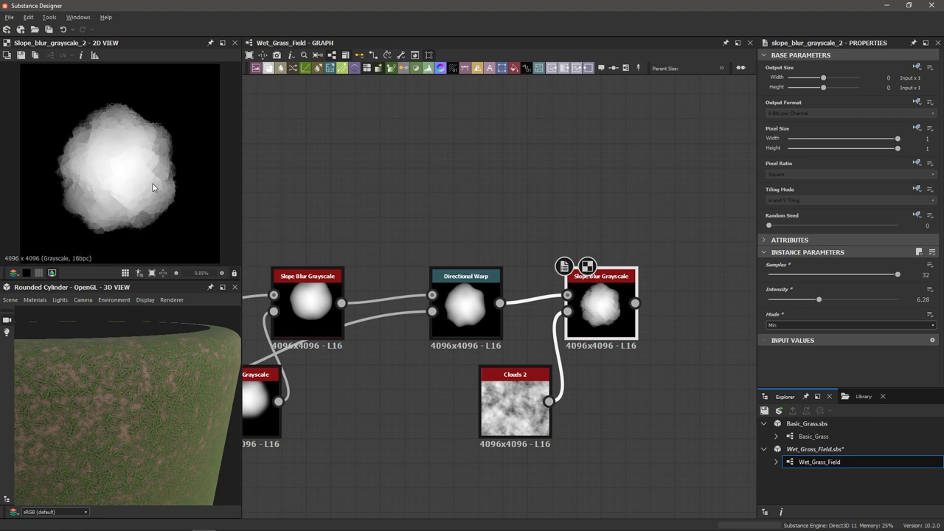
scroll(153, 184, "down", 1)
Step: Insert a Blur node between Clouds 2 and the new Slope Blur, with its Intensity at about 8.95
left_click_drag(529, 410, 455, 447)
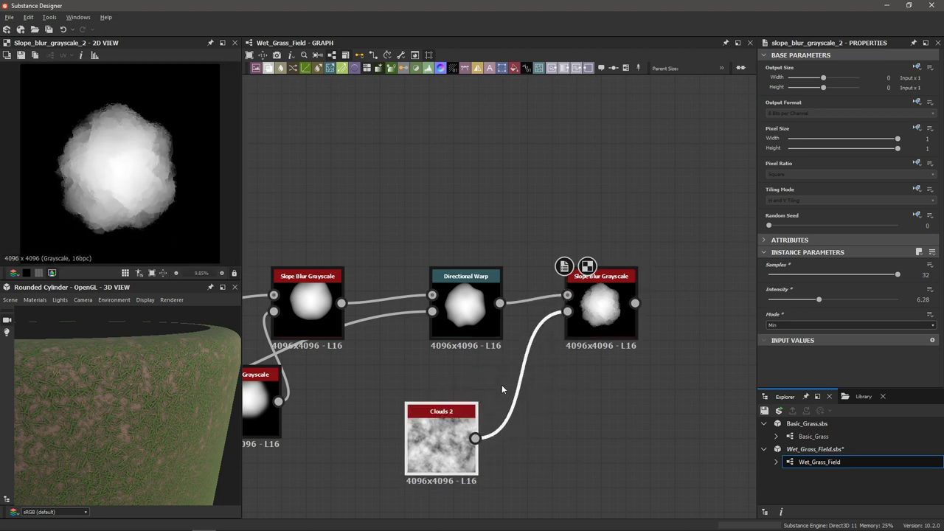
key("space")
type("b")
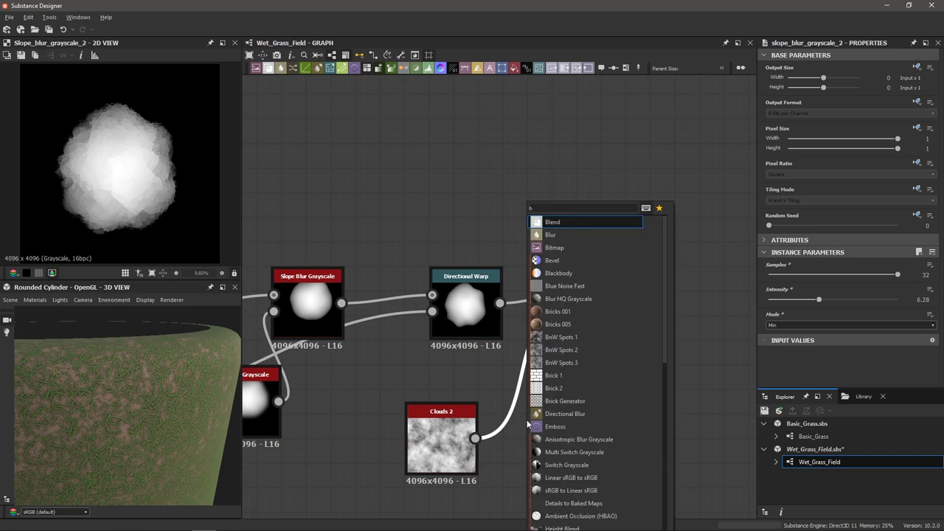
key("Down")
key("Return")
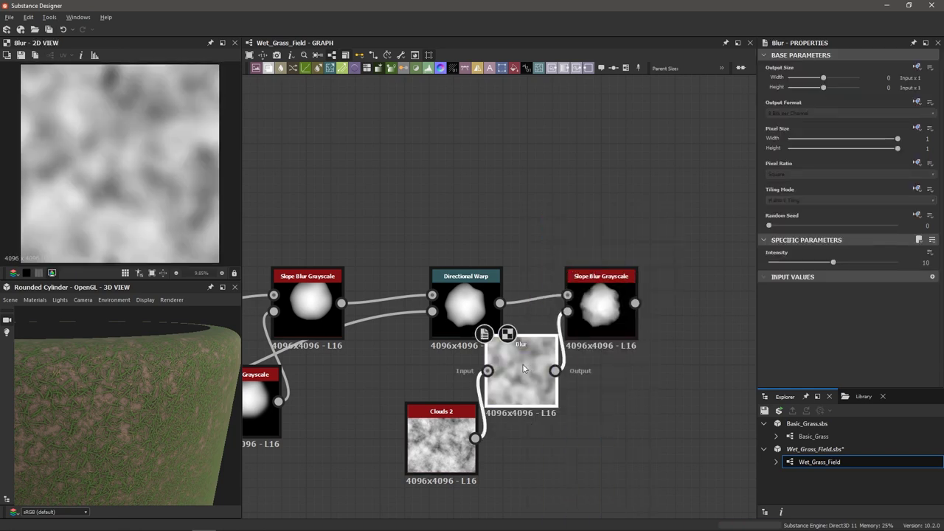
left_click_drag(524, 369, 543, 400)
left_click_drag(833, 262, 827, 263)
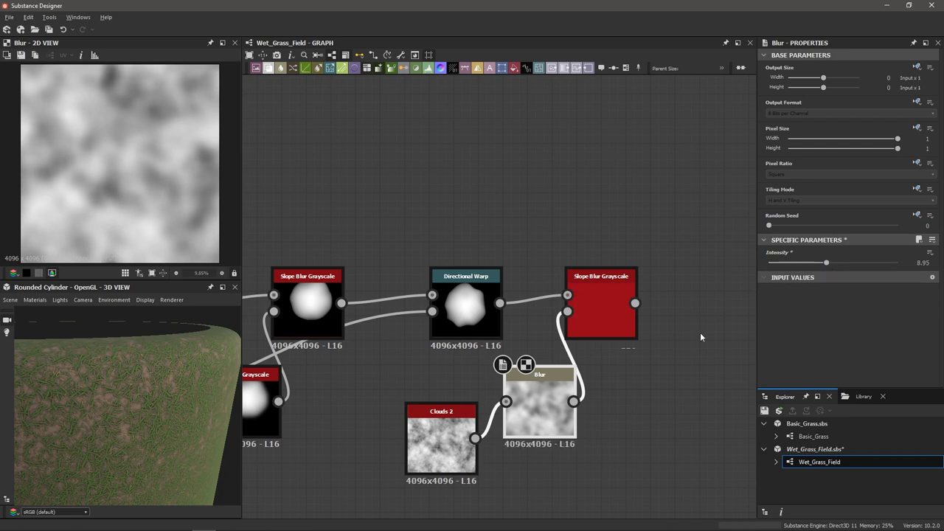
left_click(601, 306)
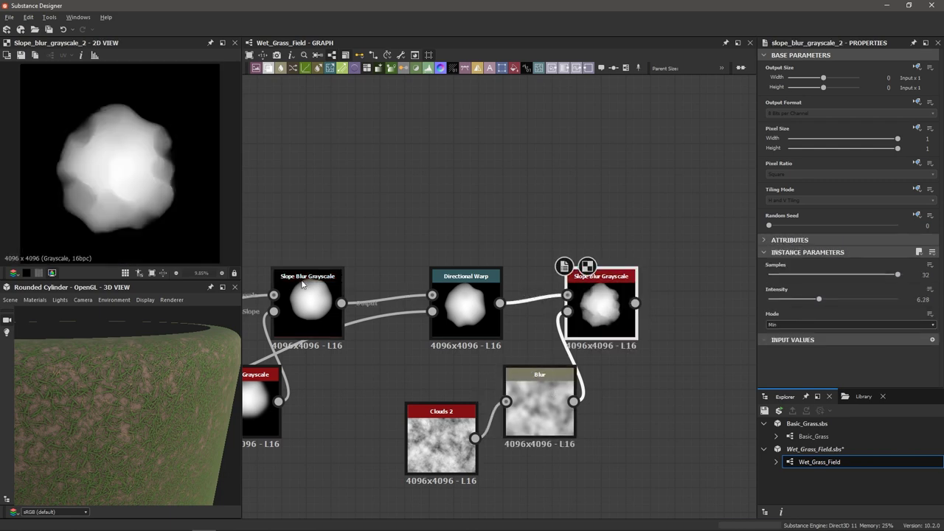
scroll(156, 196, "up", 3)
scroll(155, 197, "down", 2)
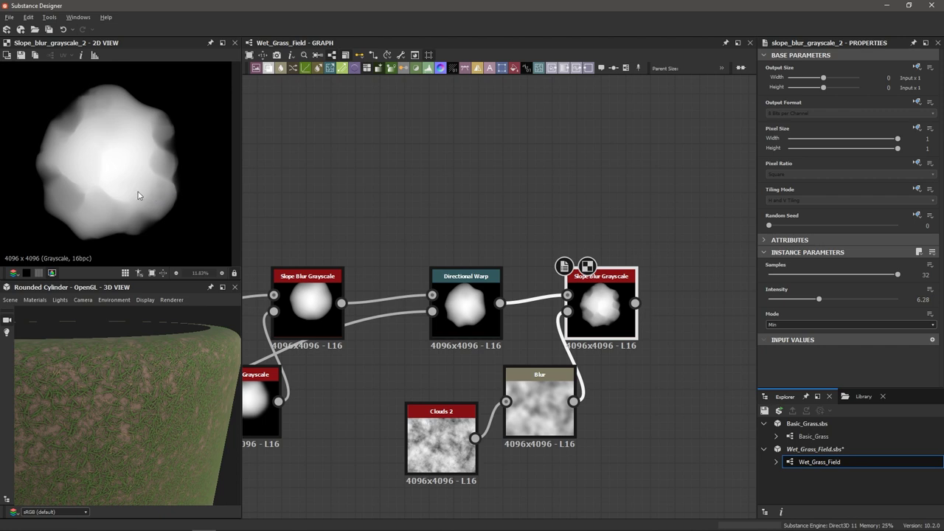
left_click(538, 405)
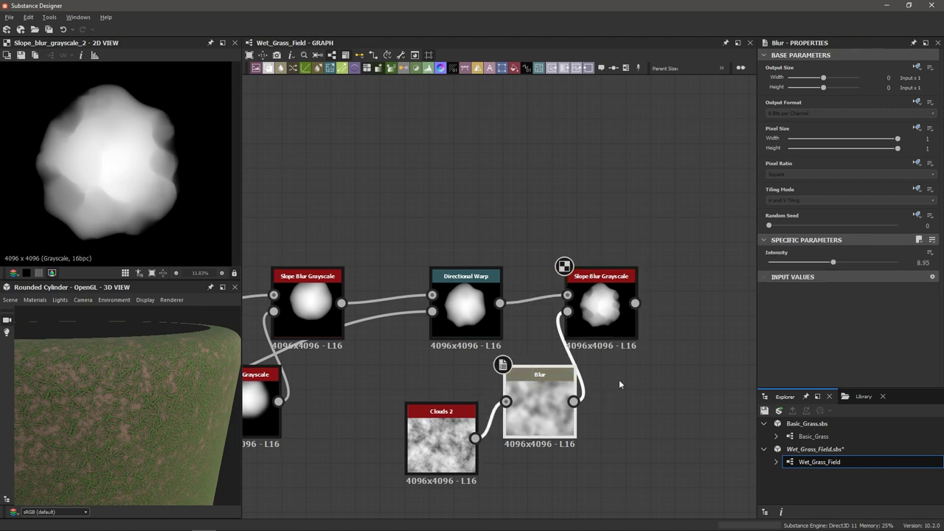
mouse_move(833, 264)
left_mouse_down()
mouse_move(775, 270)
mouse_move(829, 274)
left_mouse_up()
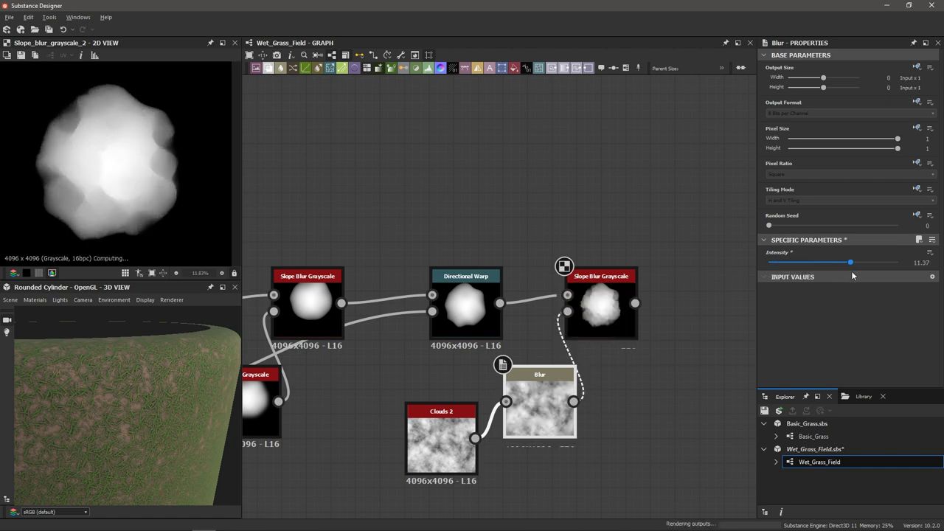
key("ctrl+z")
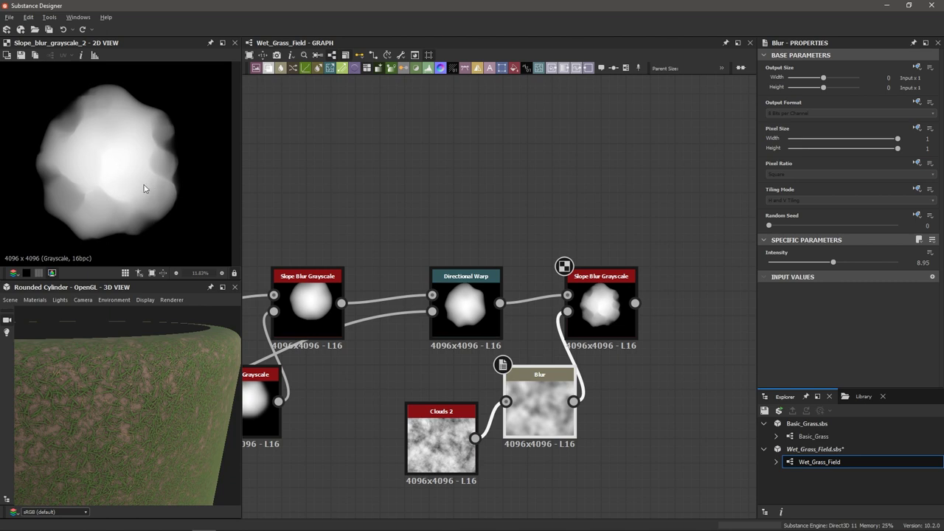
scroll(143, 186, "down", 1)
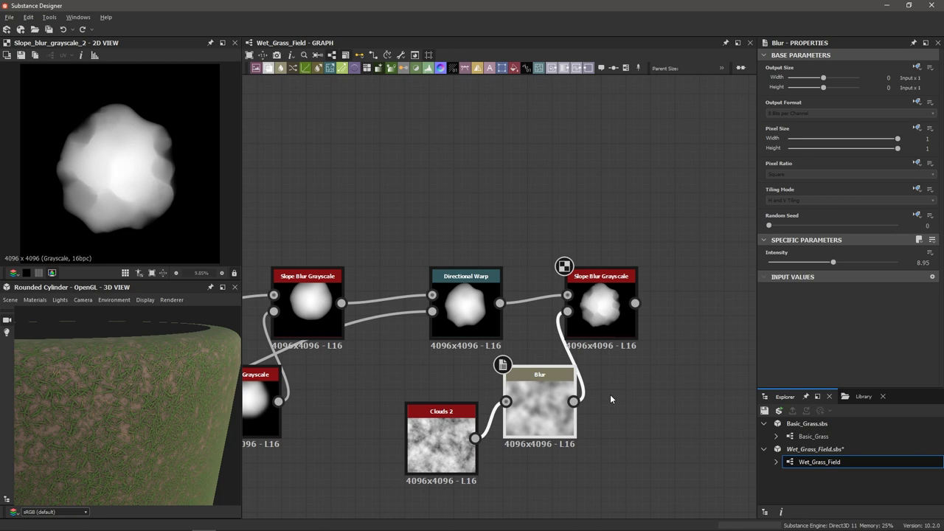
Step: Add a Gradient Linear 1 node and place it above the second Slope Blur Grayscale
scroll(610, 399, "down", 1)
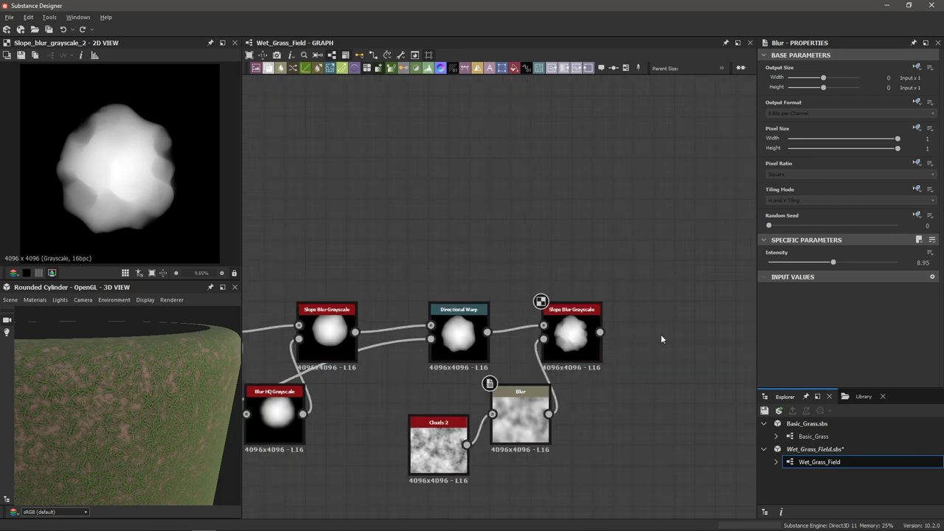
key("space")
type("gradient")
key("Down")
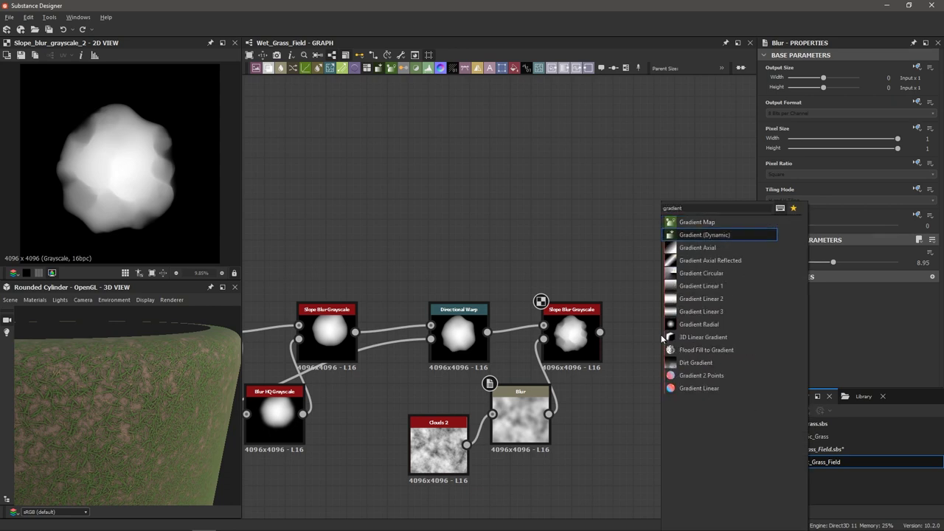
key("Down")
key("Down")
key("Down")
key("Down")
key("Return")
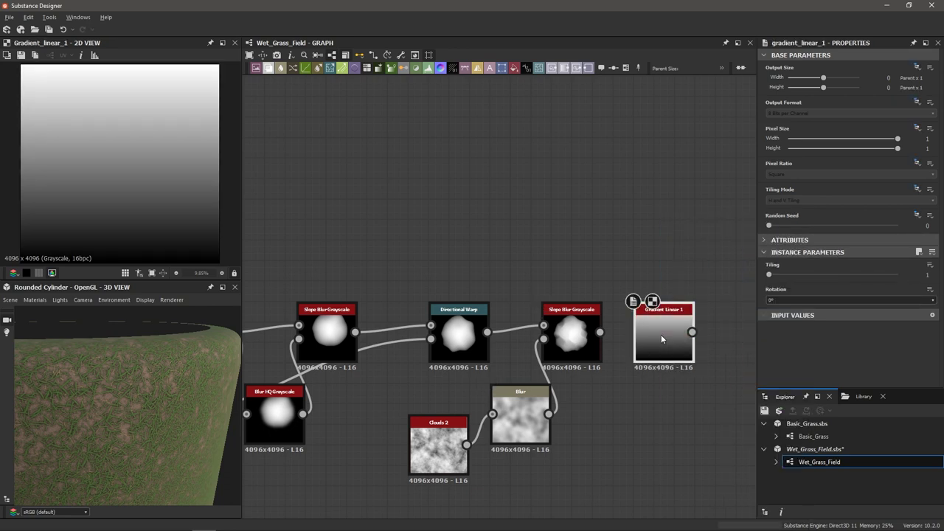
left_click_drag(661, 338, 558, 257)
Step: Add a Blend node with Gradient Linear 1 as its foreground and the second Slope Blur as its background
left_click(650, 333)
key("space")
type("blend")
key("Return")
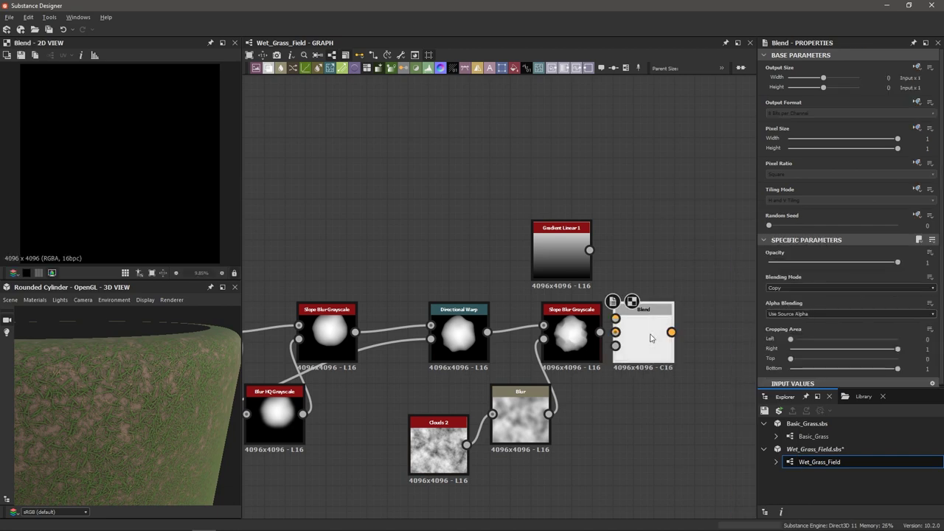
left_click_drag(651, 338, 693, 338)
left_click_drag(589, 250, 657, 318)
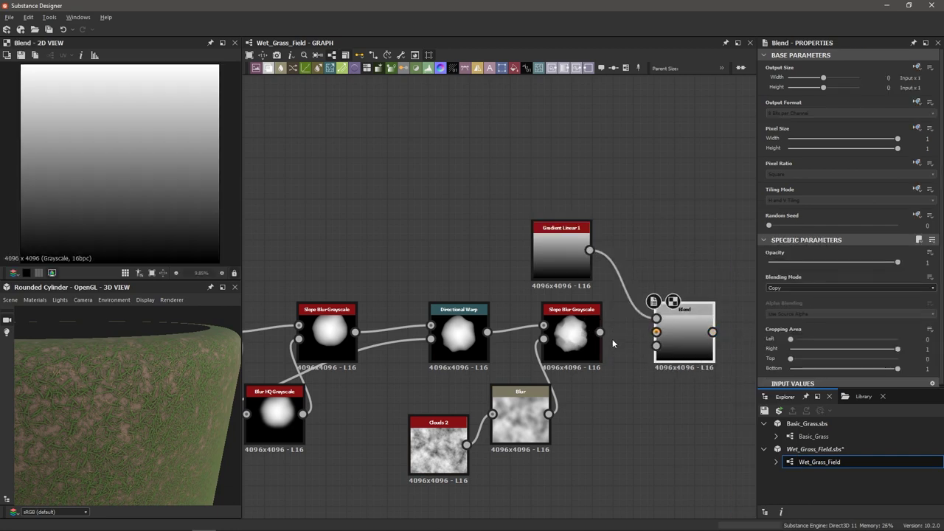
left_click_drag(600, 332, 657, 332)
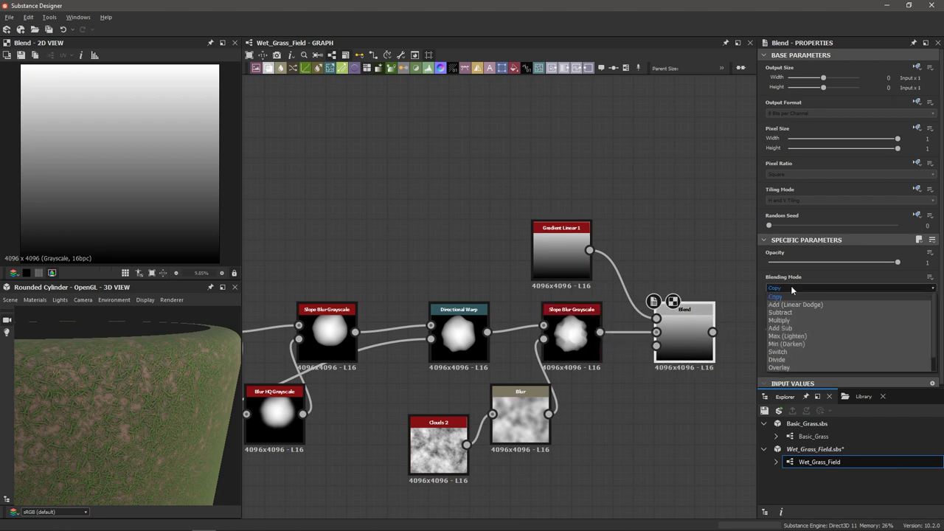
Step: Set the Blend node's Blending Mode to Min (Darken) and its Opacity to about 0.79
left_click(788, 344)
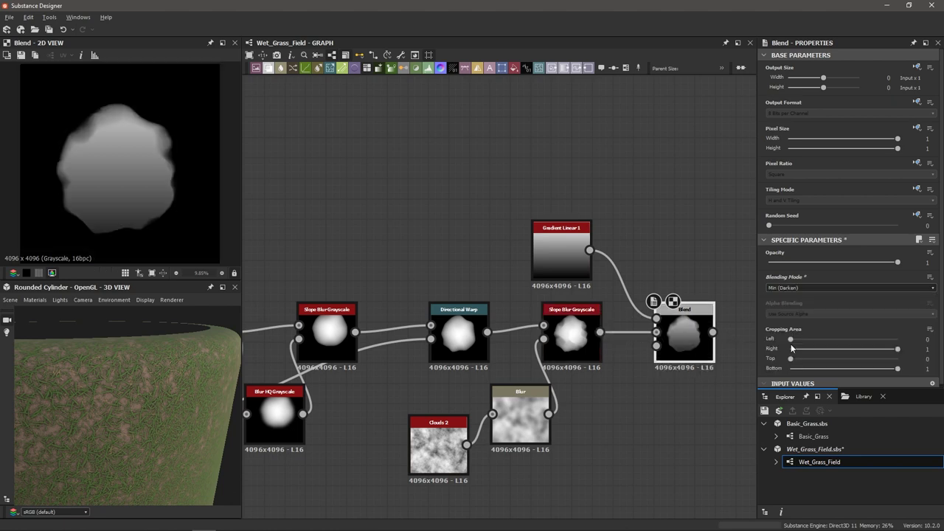
left_click_drag(897, 262, 871, 262)
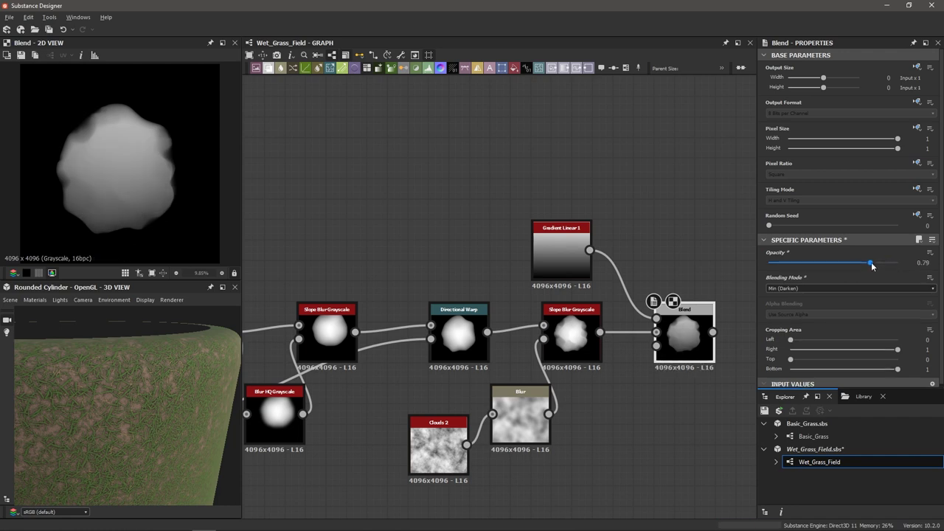
scroll(85, 142, "down", 2)
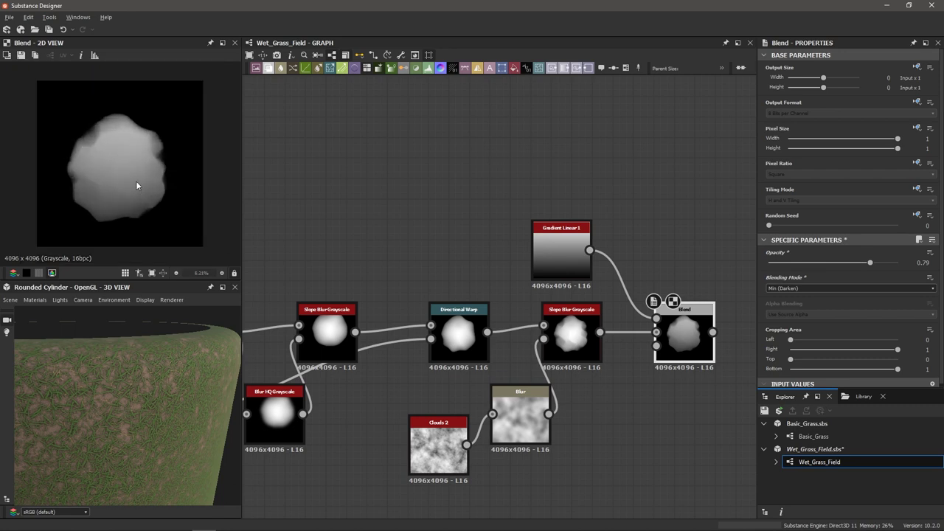
Step: Add a Tile Sampler, feed the gradient Blend into its Pattern Input 1, and set its Pattern to Pattern Input
scroll(638, 331, "down", 5)
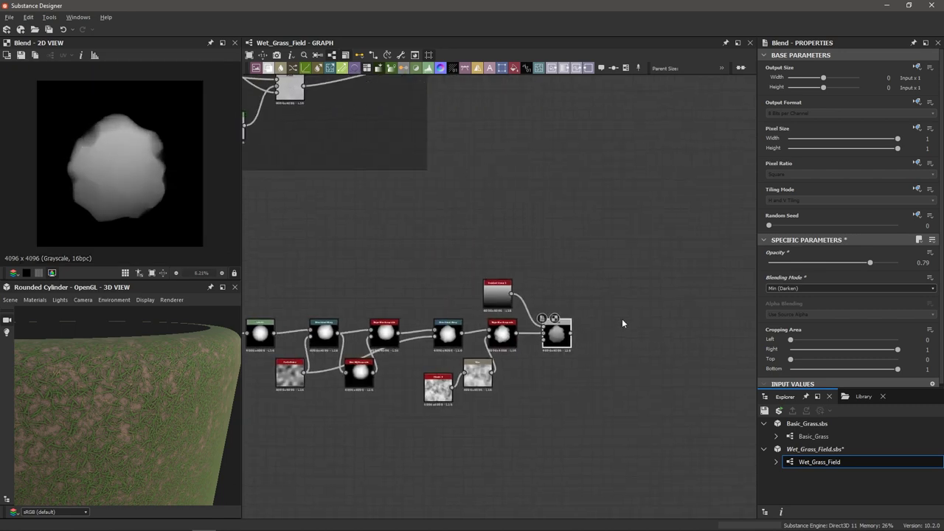
scroll(622, 323, "up", 3)
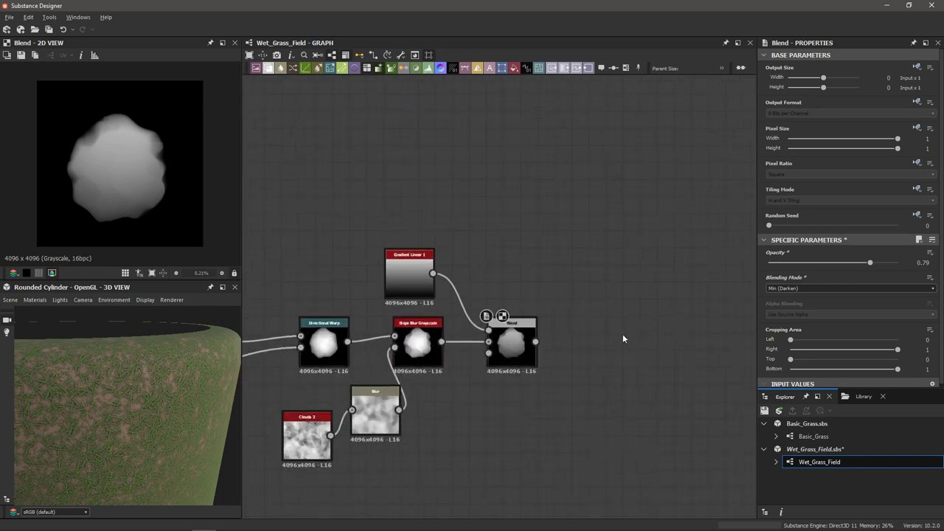
key("space")
type("tile sampler")
key("Return")
scroll(623, 335, "up", 2)
left_click_drag(501, 343, 667, 303)
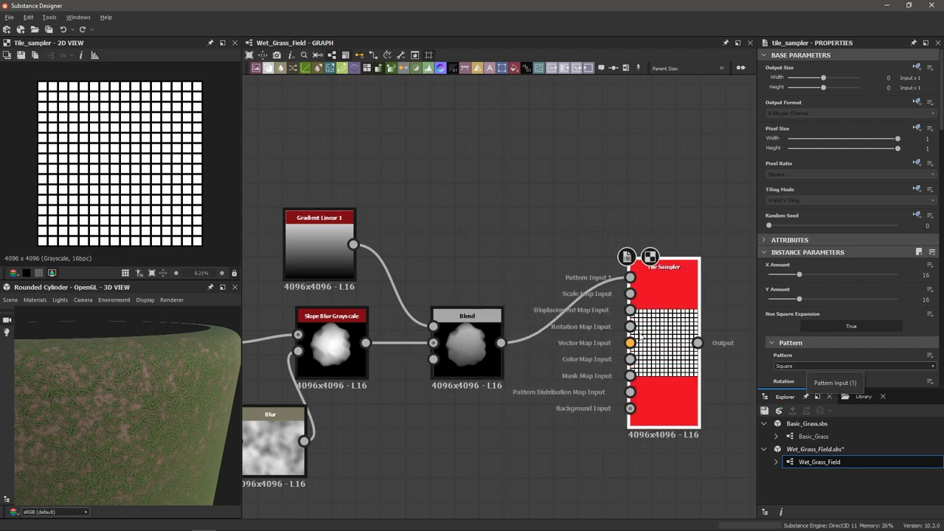
left_click(792, 367)
left_click(795, 375)
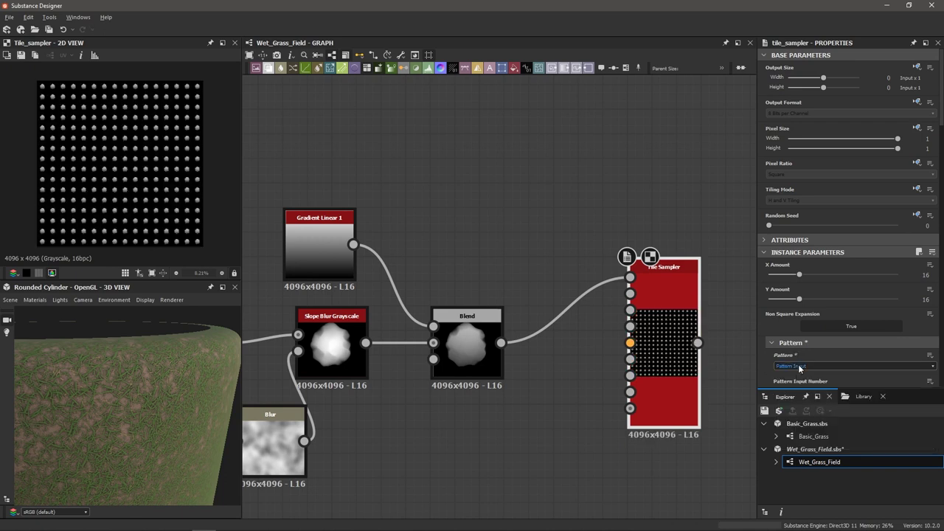
Step: Set the Tile Sampler's X Amount and Y Amount to 30
left_click_drag(799, 274, 828, 299)
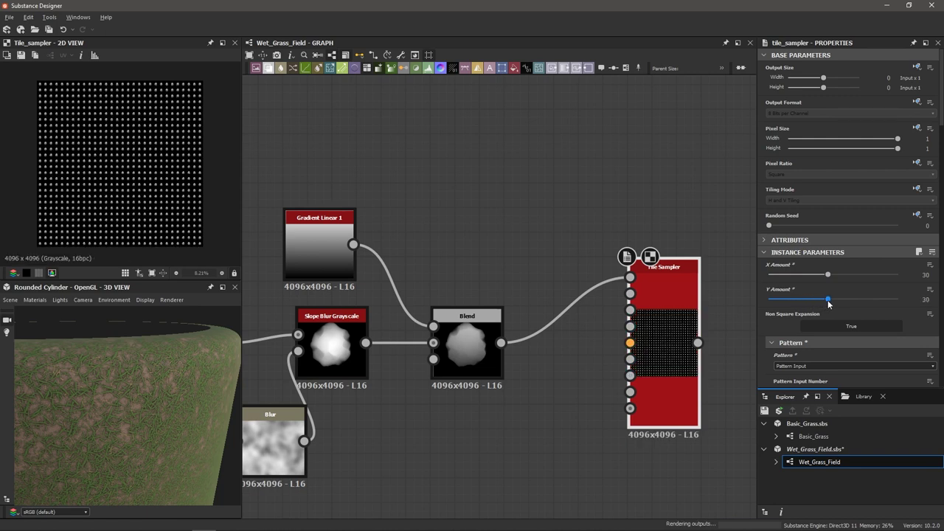
scroll(158, 157, "up", 3)
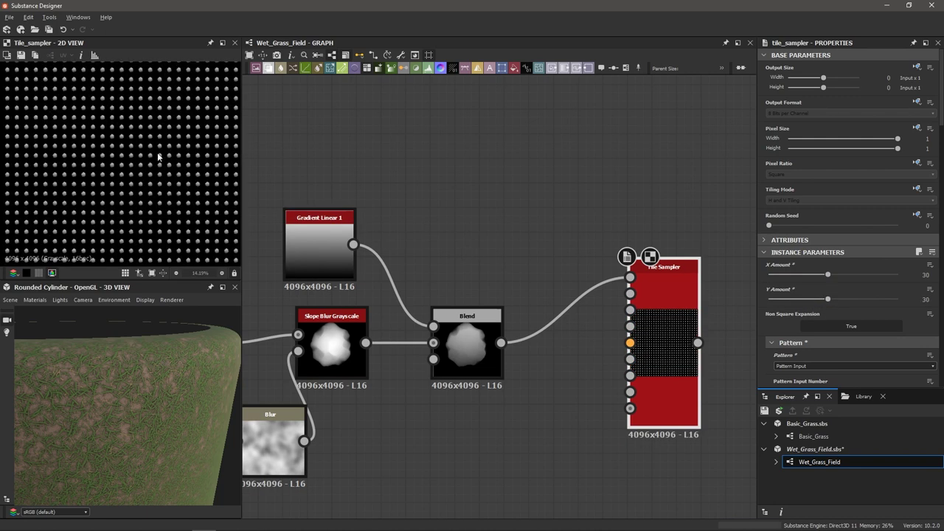
scroll(159, 190, "down", 3)
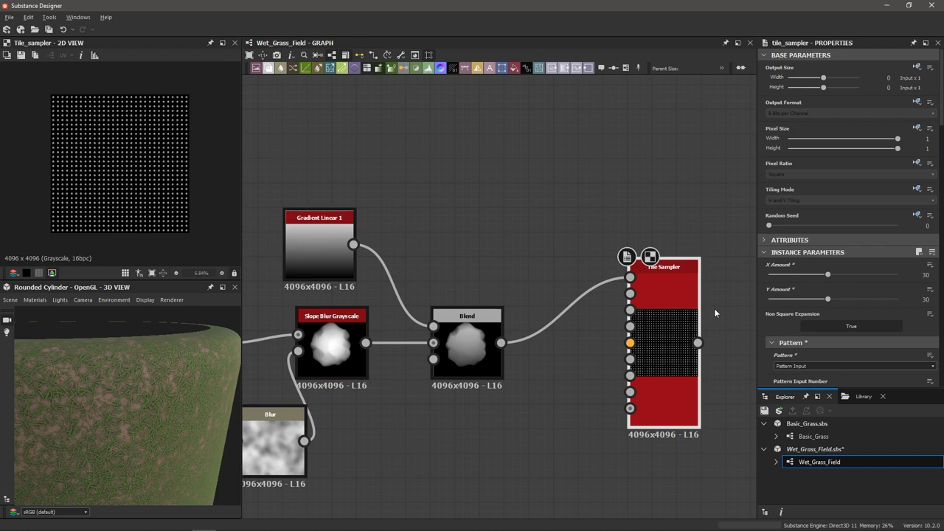
Step: Set the Tile Sampler's Scale to about 0.61 and its Scale Random to 1
scroll(849, 295, "down", 10)
left_click_drag(788, 354, 785, 354)
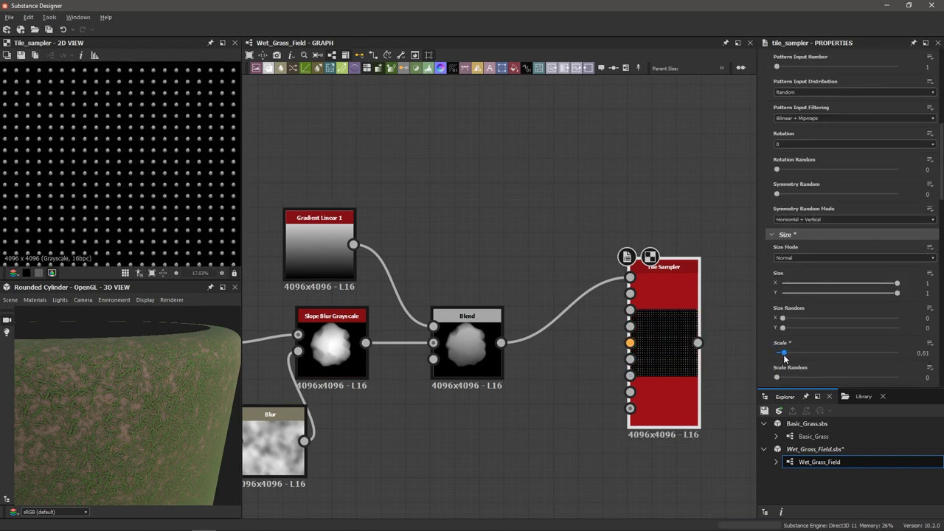
left_click_drag(778, 377, 905, 383)
scroll(165, 206, "up", 2)
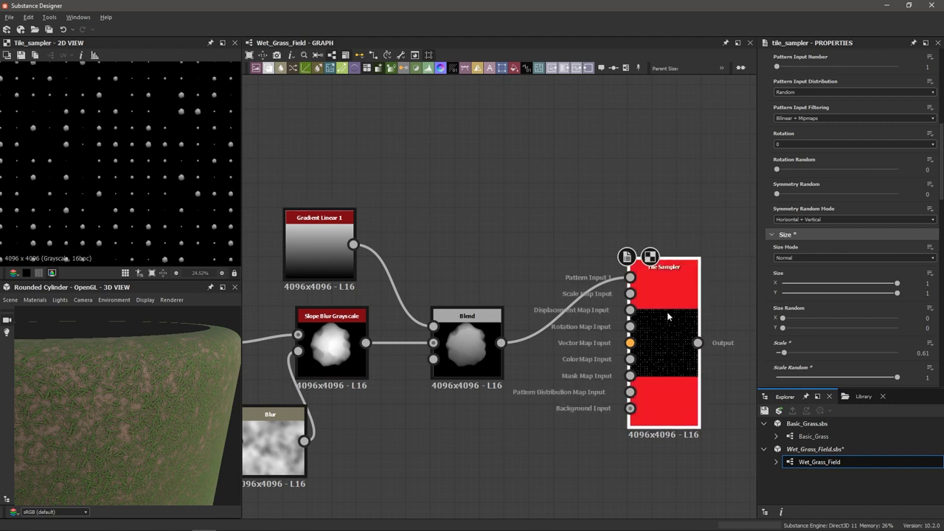
Step: Raise the Tile Sampler's Position Random to scatter the shapes off the regular grid
scroll(835, 330, "down", 5)
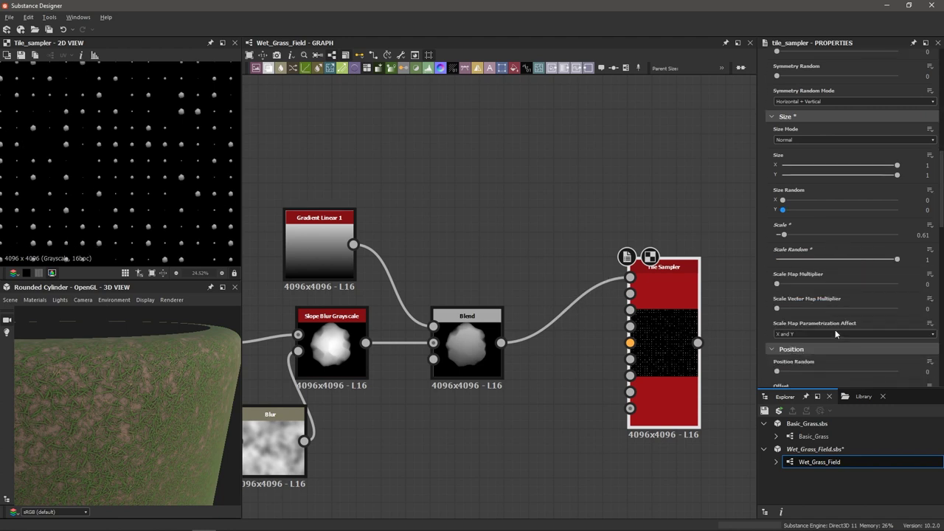
scroll(132, 177, "down", 5)
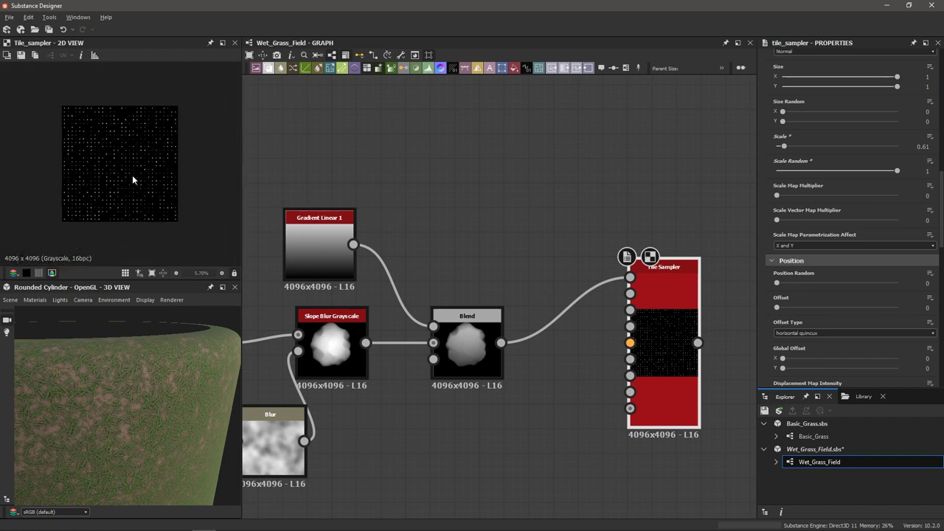
left_click_drag(776, 285, 817, 287)
Step: Thin out the scattered shapes by setting the Tile Sampler's Mask Random to about 0.83
scroll(769, 281, "down", 5)
scroll(769, 278, "down", 5)
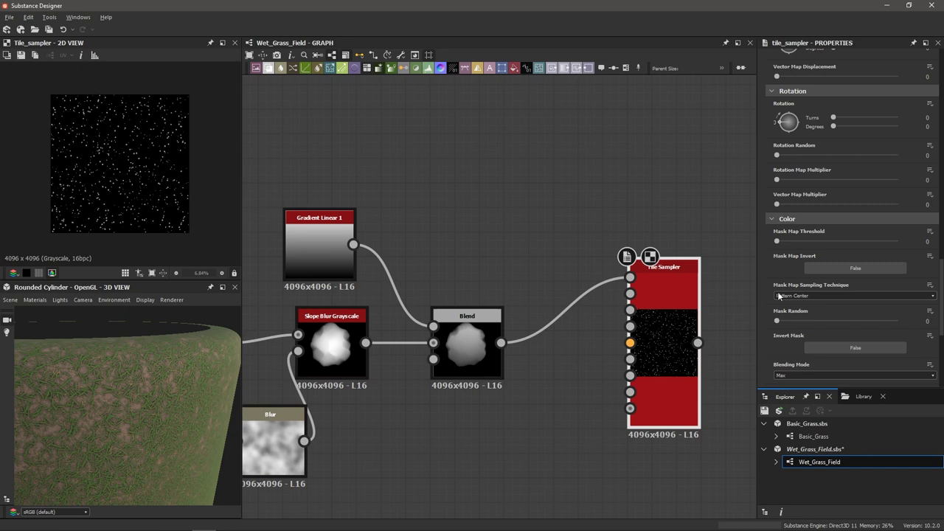
left_click_drag(779, 321, 878, 321)
scroll(126, 206, "up", 3)
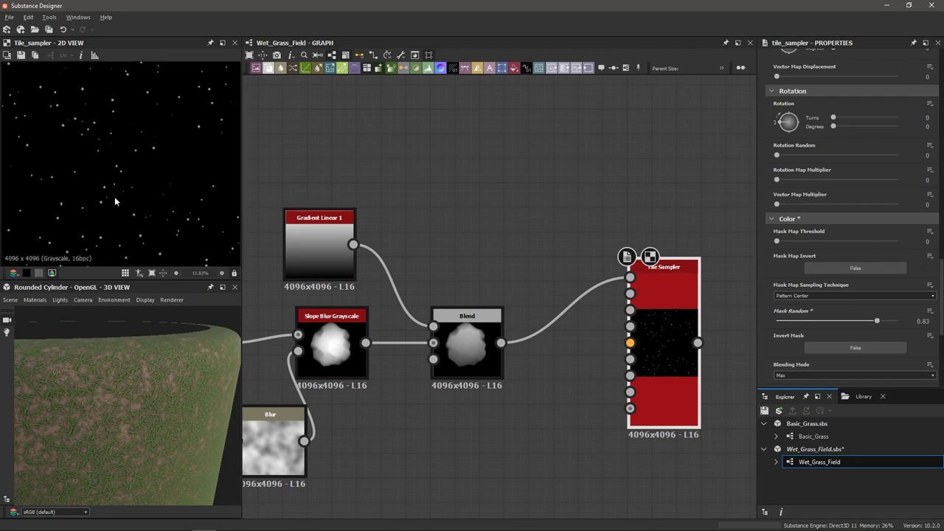
scroll(103, 202, "down", 2)
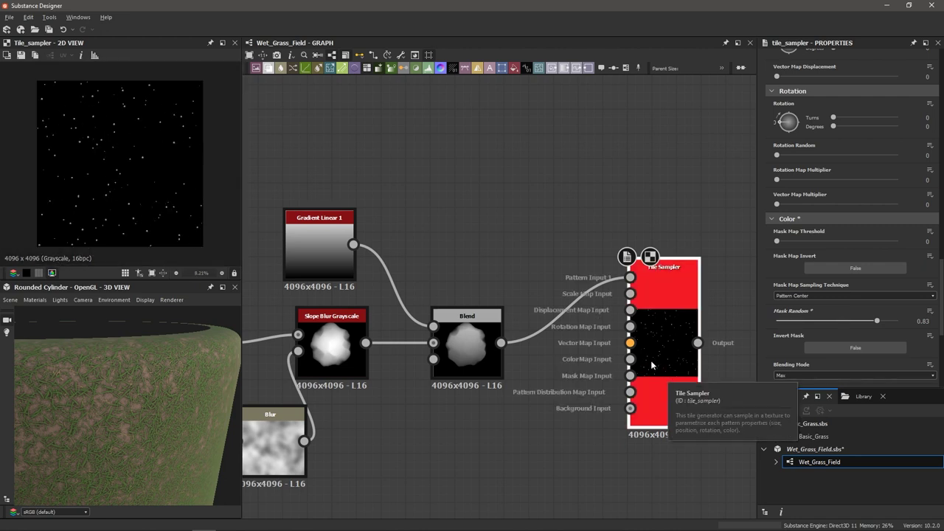
Step: Add a Histogram Range node after the Tile Sampler and set its Range to about 0.43
scroll(651, 364, "down", 3)
middle_click_drag(654, 372, 552, 386)
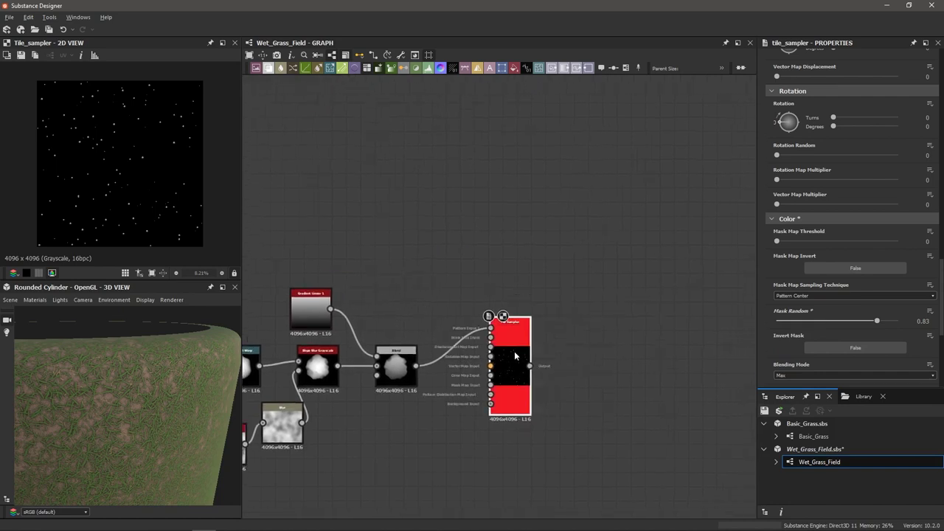
key("space")
type("hist")
key("Return")
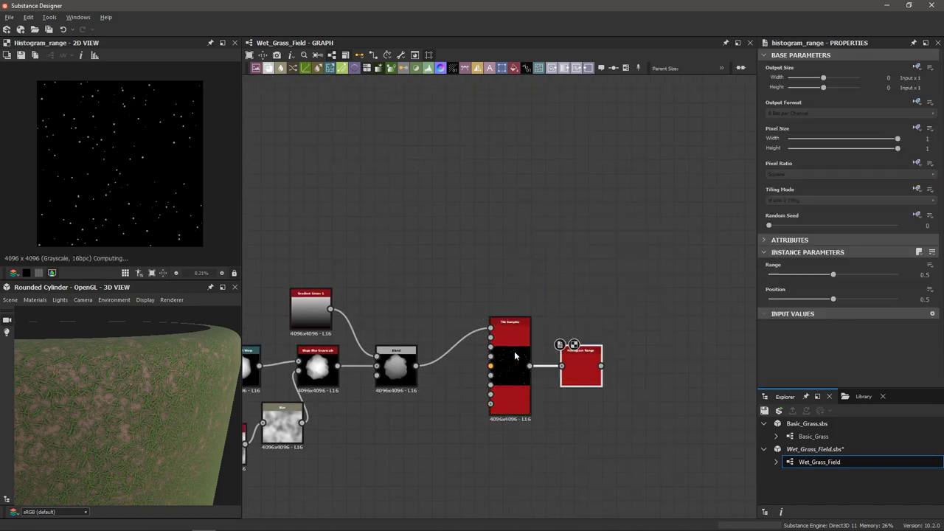
left_click_drag(836, 273, 825, 279)
Step: Add a second Height Blend node in the Blend Line frame, after the existing Height Blend
scroll(518, 227, "down", 8)
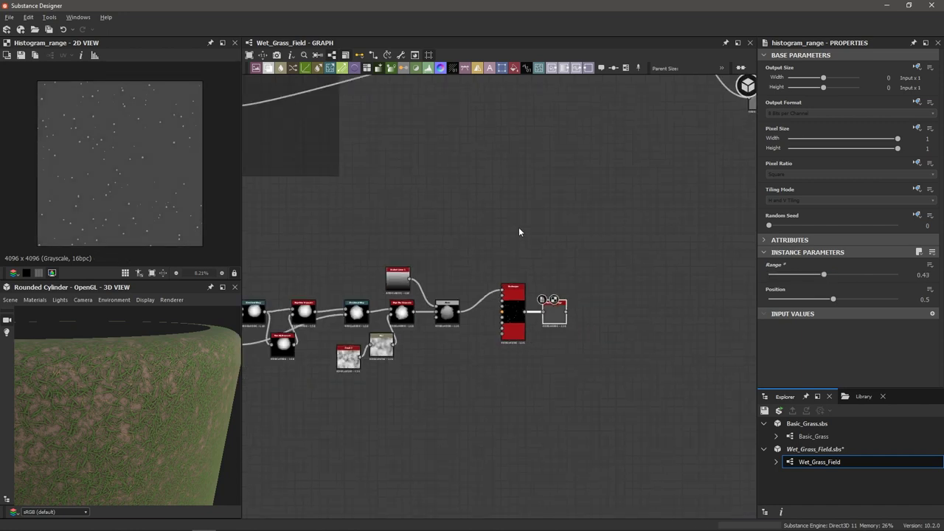
middle_click_drag(502, 259, 569, 272)
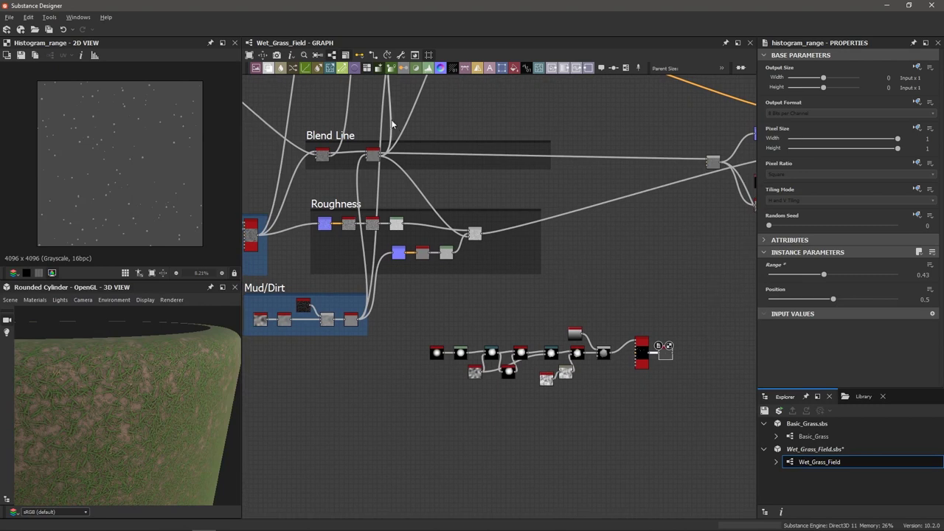
scroll(414, 145, "up", 5)
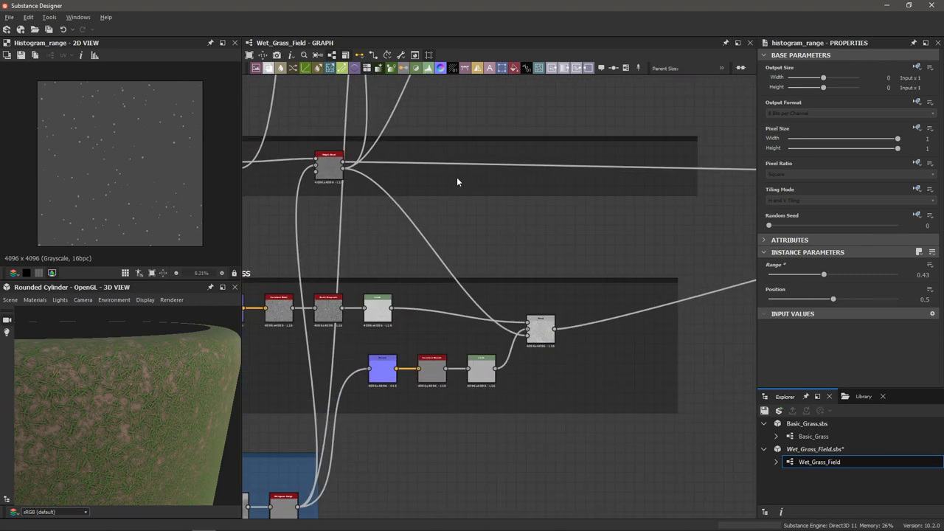
key("space")
type("height")
key("Escape")
scroll(458, 182, "up", 3)
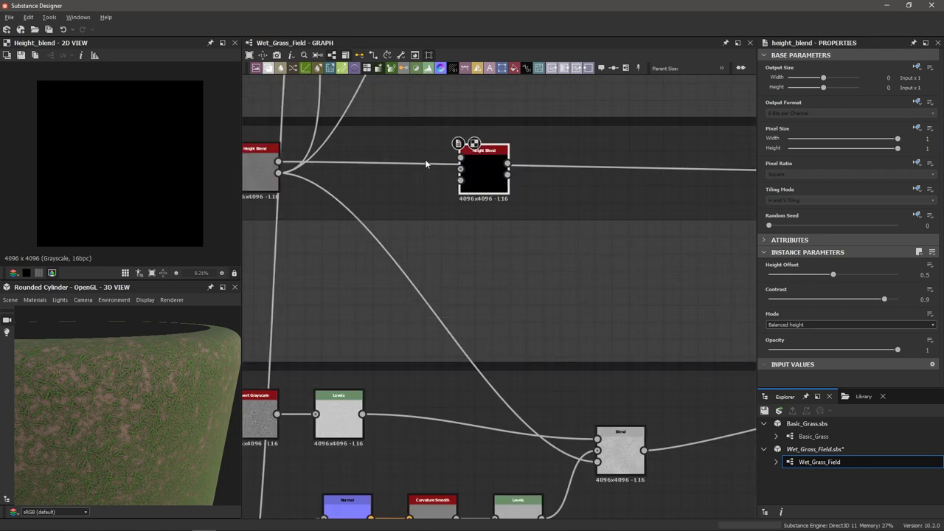
scroll(363, 174, "down", 1)
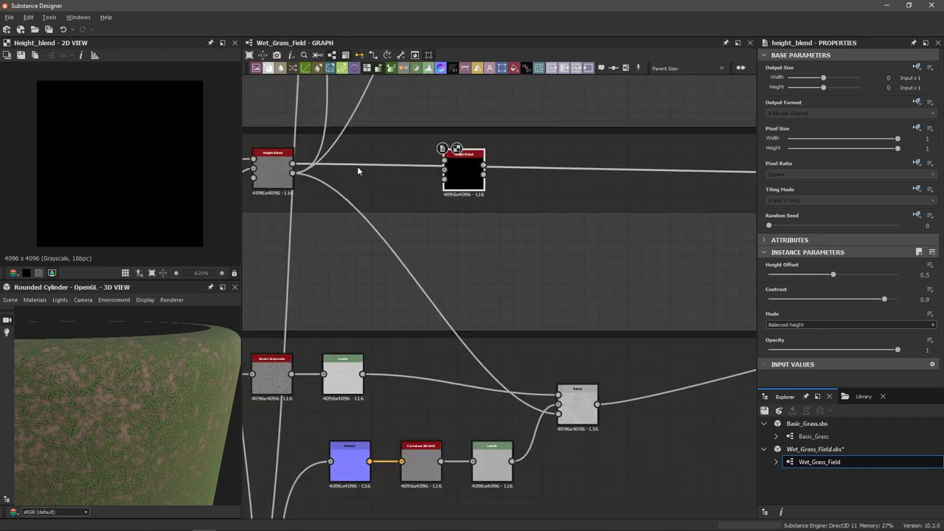
scroll(361, 167, "up", 2)
scroll(330, 163, "down", 1)
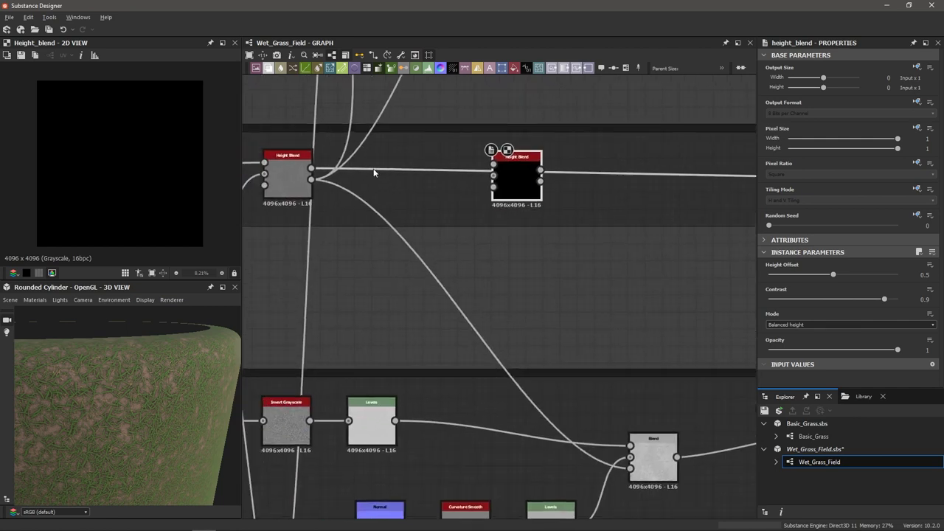
Step: Connect the first Height Blend's blended height to the new one's Height Bottom and the Histogram Range output to its Height Top
left_click_drag(311, 169, 494, 180)
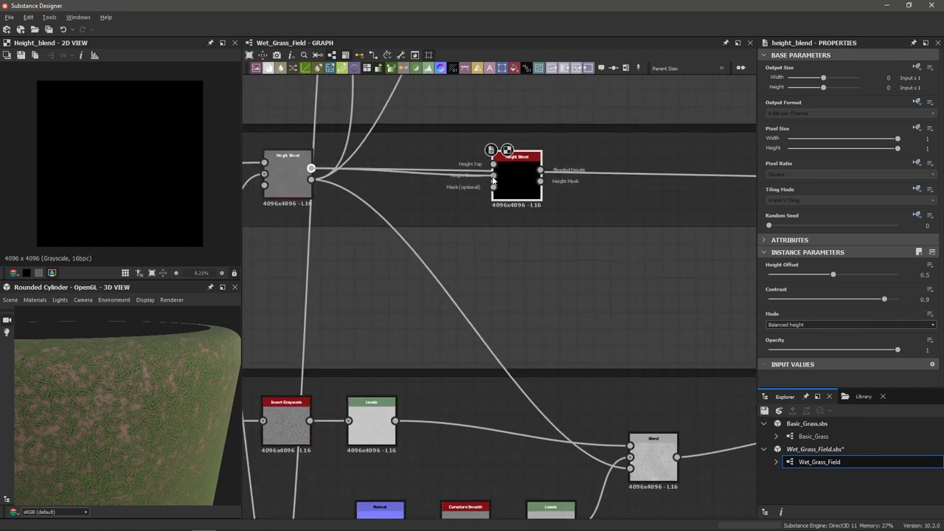
scroll(557, 322, "down", 2)
scroll(515, 241, "up", 1)
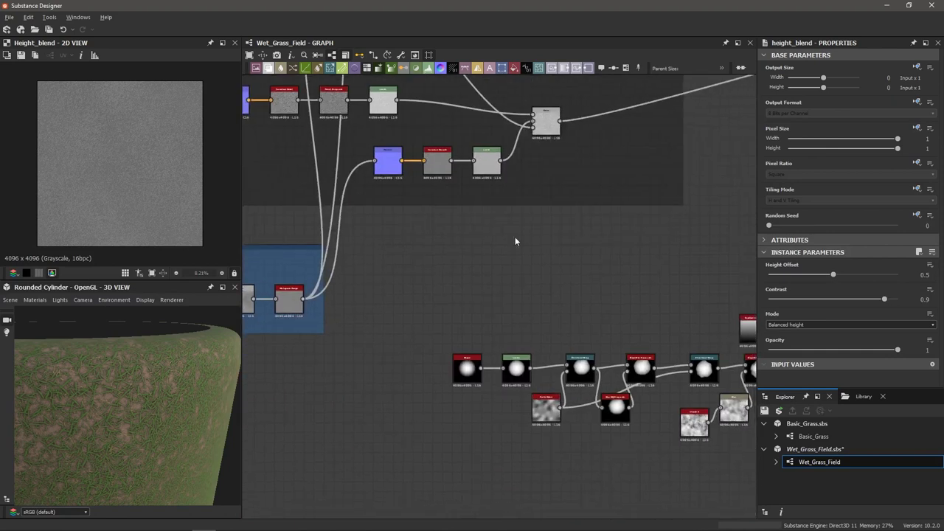
middle_click_drag(515, 241, 407, 261)
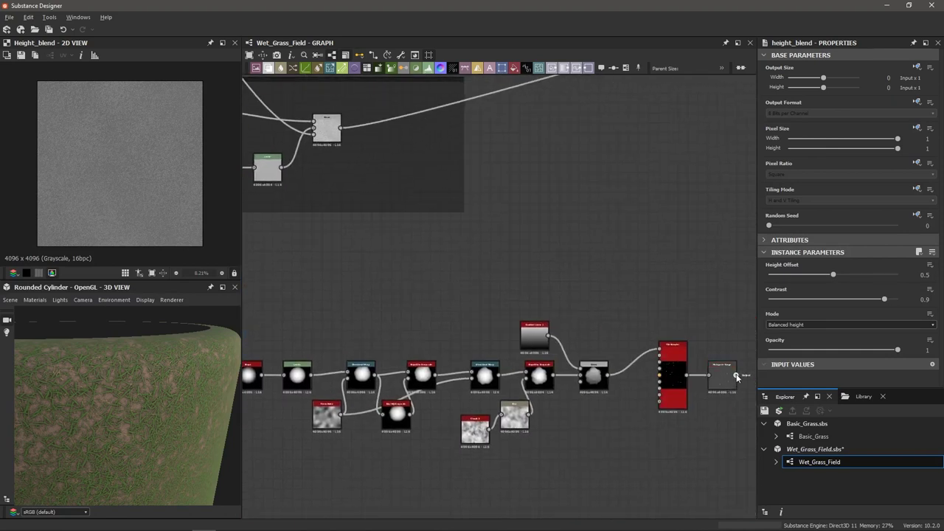
left_click_drag(736, 377, 439, 252)
scroll(432, 232, "up", 1)
scroll(397, 246, "up", 2)
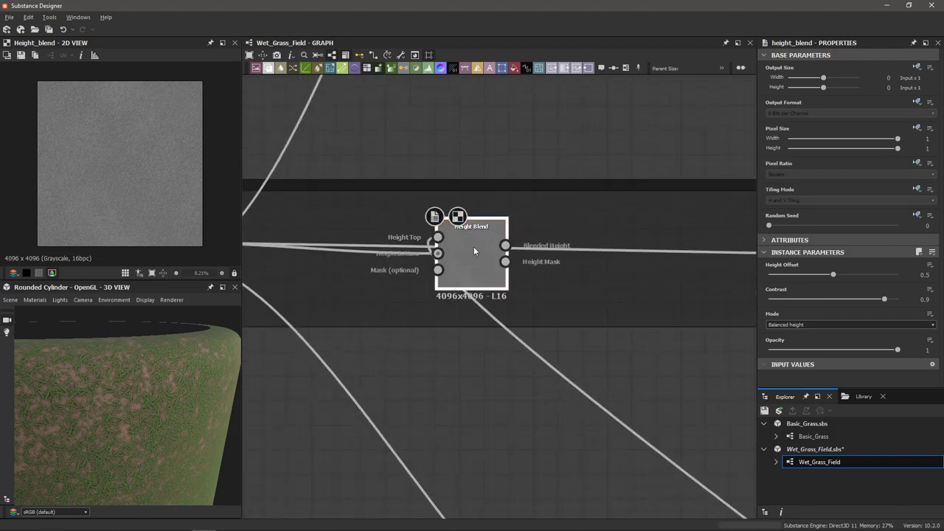
Step: Set the new Height Blend's Height Offset to about 0.43 and check its height mask and the 3D surface
scroll(550, 282, "down", 3)
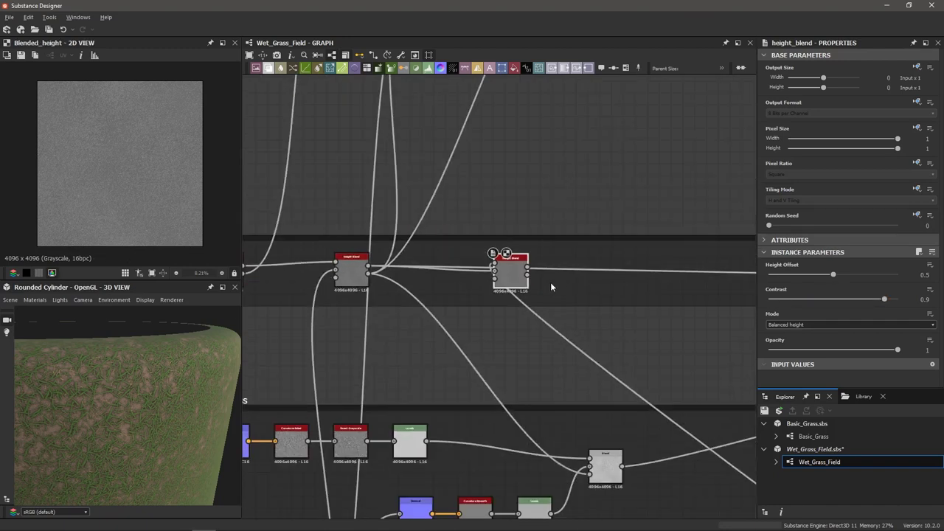
middle_click_drag(550, 282, 392, 279)
left_click_drag(378, 274, 547, 270)
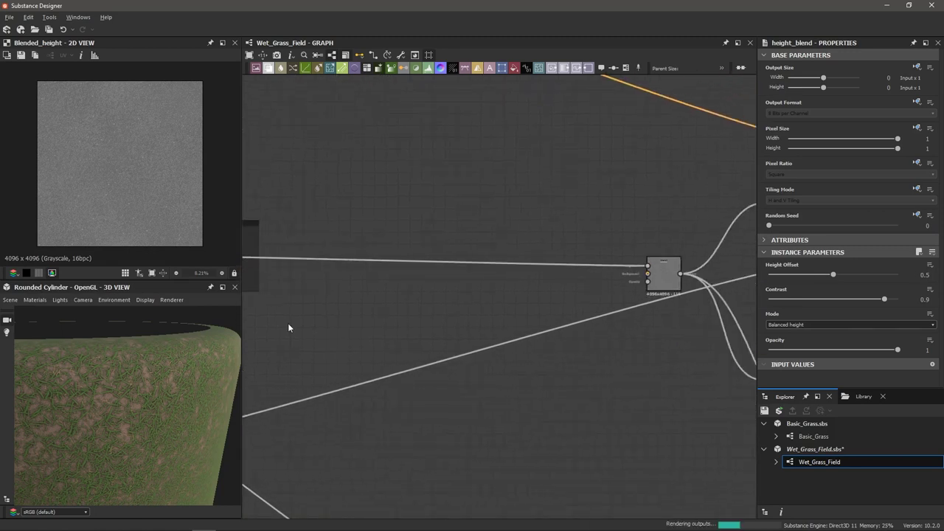
left_click_drag(142, 405, 134, 360)
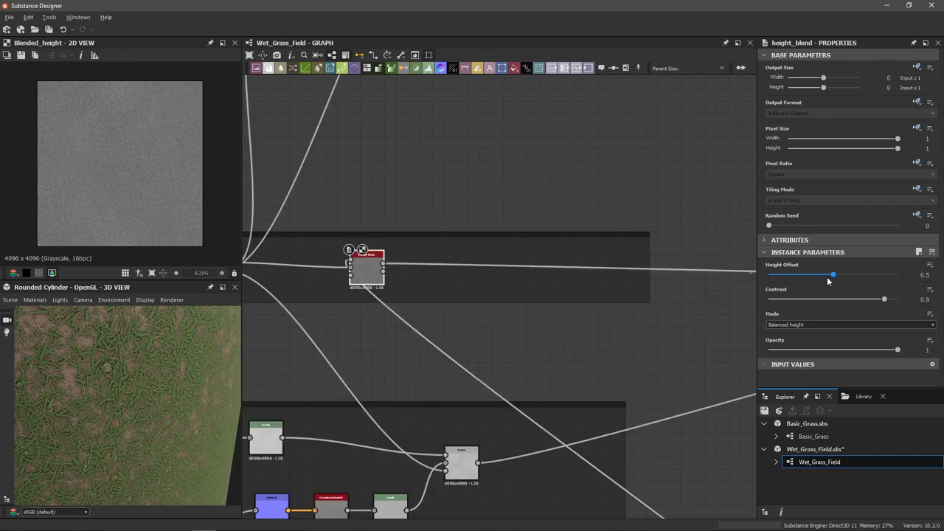
mouse_move(836, 275)
left_mouse_down()
mouse_move(811, 281)
mouse_move(829, 278)
left_mouse_up()
left_click_drag(829, 275, 824, 281)
key("ctrl+z")
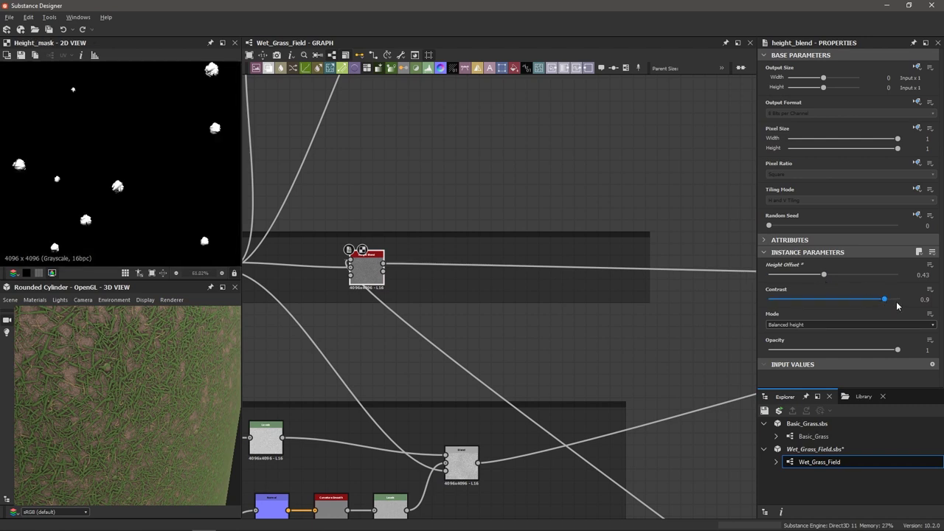
scroll(123, 192, "up", 4)
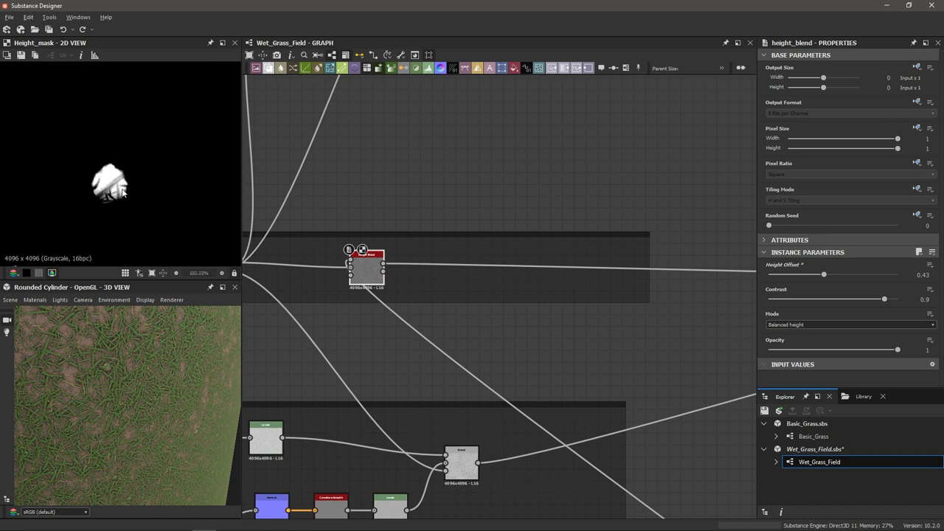
scroll(383, 274, "up", 1)
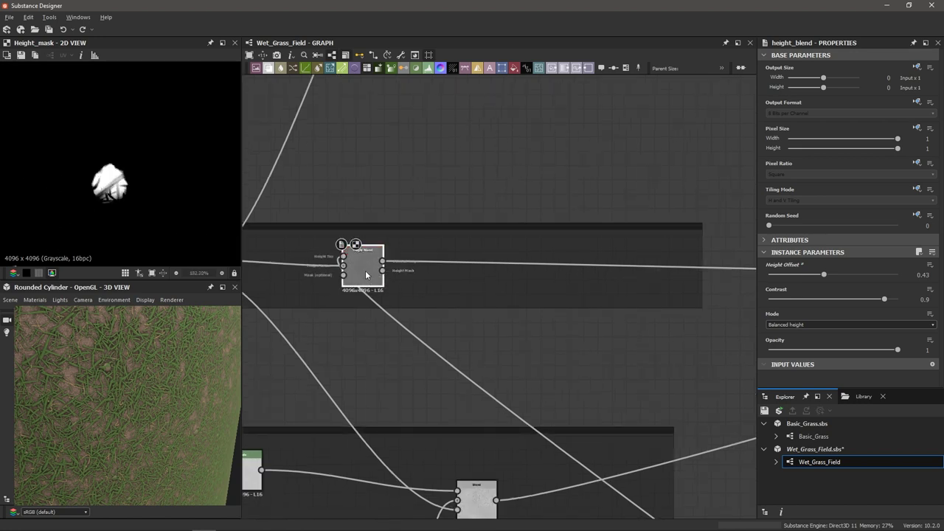
Step: Frame the new node chain from the paraboloid shape to the Histogram Range and title the frame Rocks/Pebbles
scroll(509, 382, "down", 6)
left_click_drag(352, 290, 639, 376)
right_click(639, 377)
left_click(639, 377)
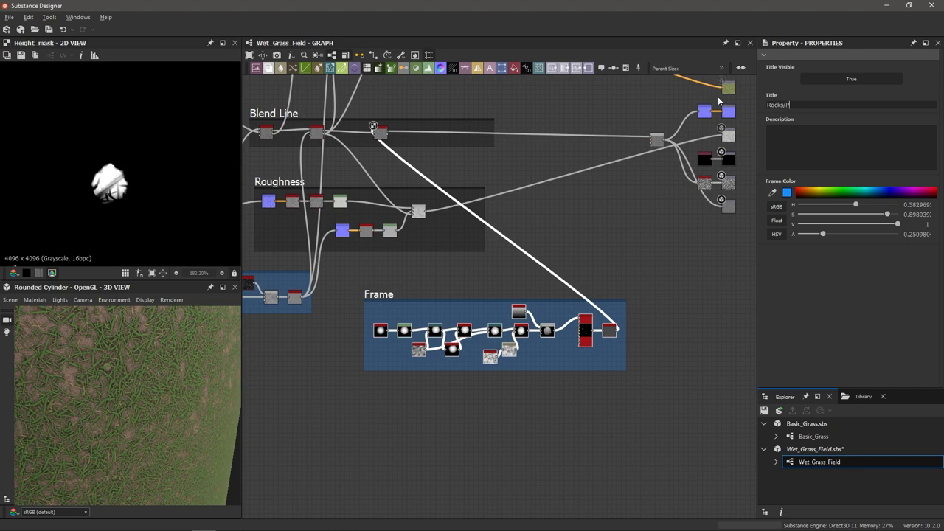
type("Rocks/Pebbles")
key("Return")
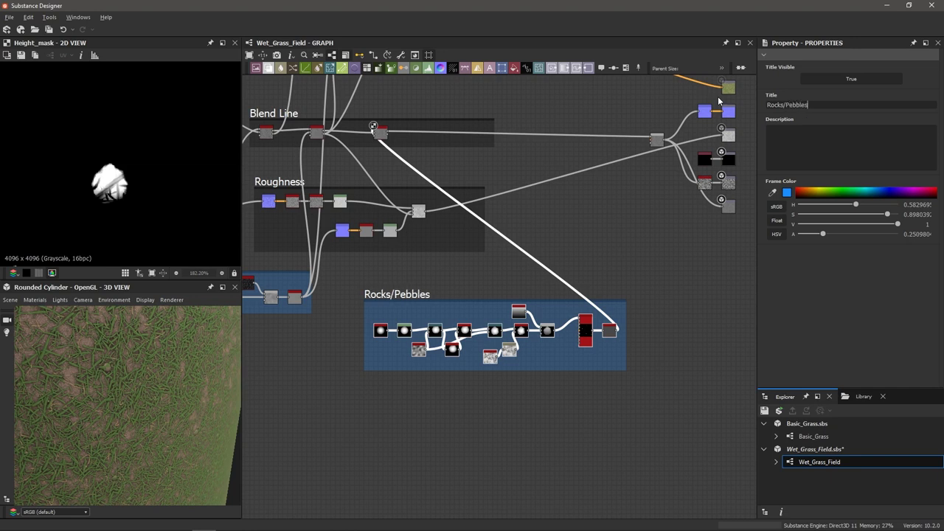
Step: Move the new Height Blend toward the end of the Blend Line frame and reposition the Rocks/Pebbles frame below Mud/Dirt
left_click_drag(383, 134, 456, 134)
left_click_drag(448, 291, 322, 342)
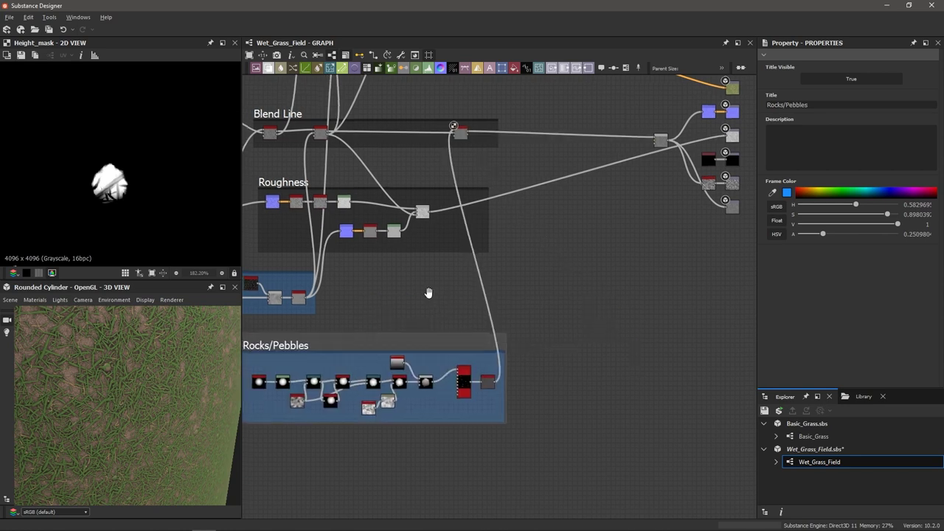
Step: Widen the Roughness frame to make room for more nodes after its existing Blend
middle_click_drag(420, 298, 521, 291)
scroll(521, 285, "down", 1)
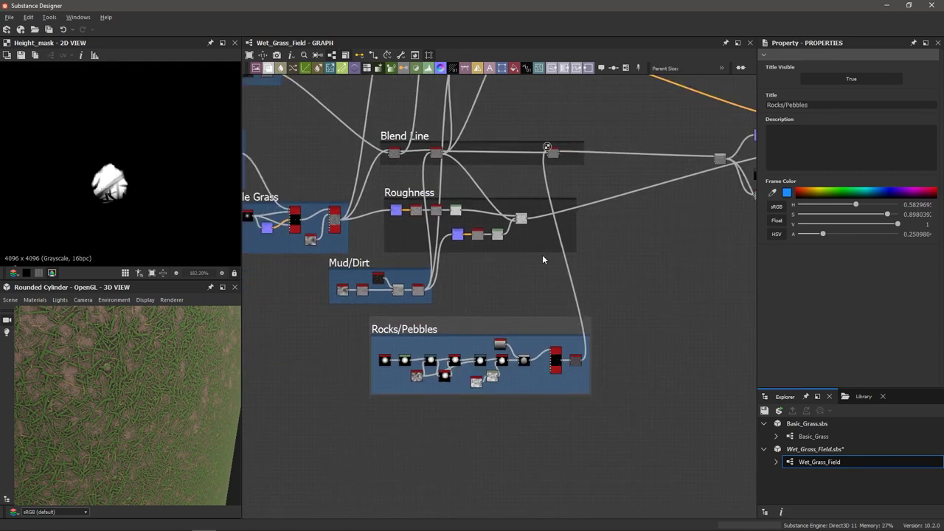
scroll(543, 256, "up", 2)
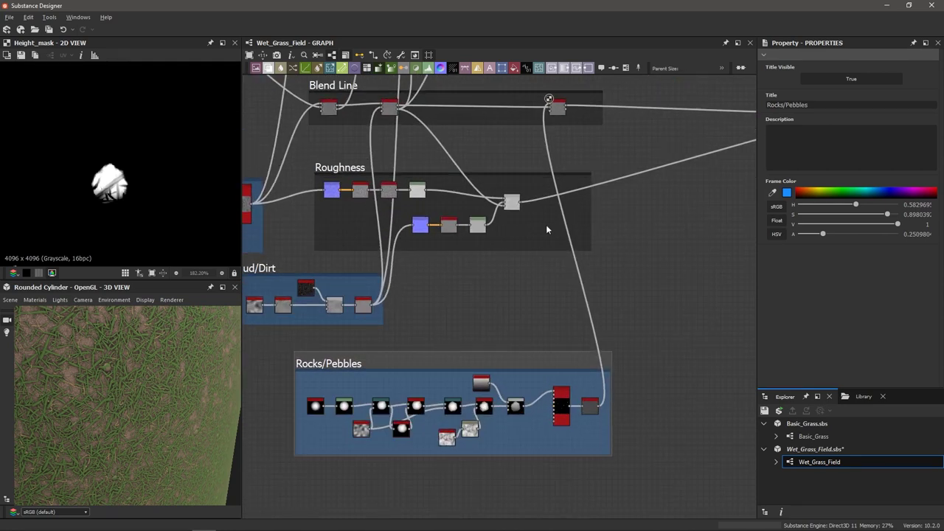
scroll(546, 224, "up", 2)
left_click_drag(599, 200, 689, 214)
scroll(634, 235, "down", 1)
scroll(635, 235, "down", 1)
scroll(670, 273, "up", 1)
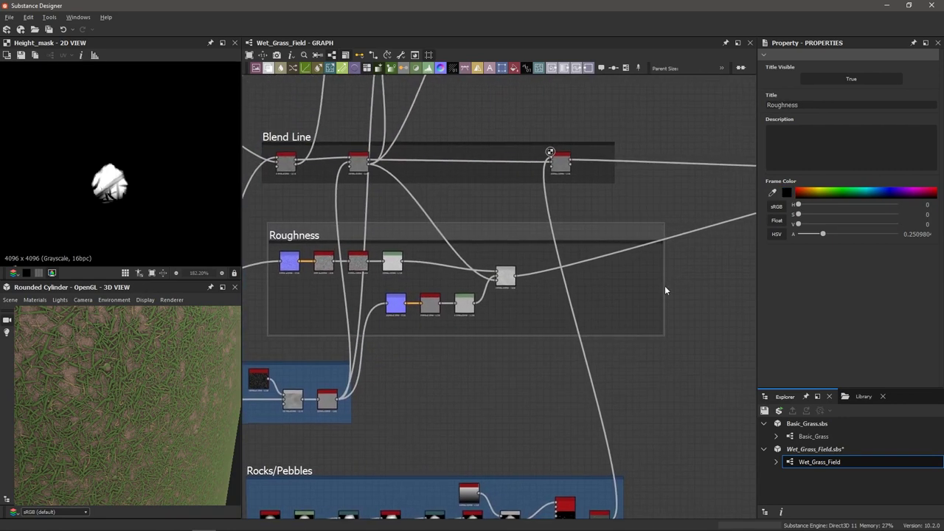
Step: Add a Normal node in the free space of the Roughness frame, after the existing Blend
scroll(590, 290, "up", 2)
key("space")
type("nor")
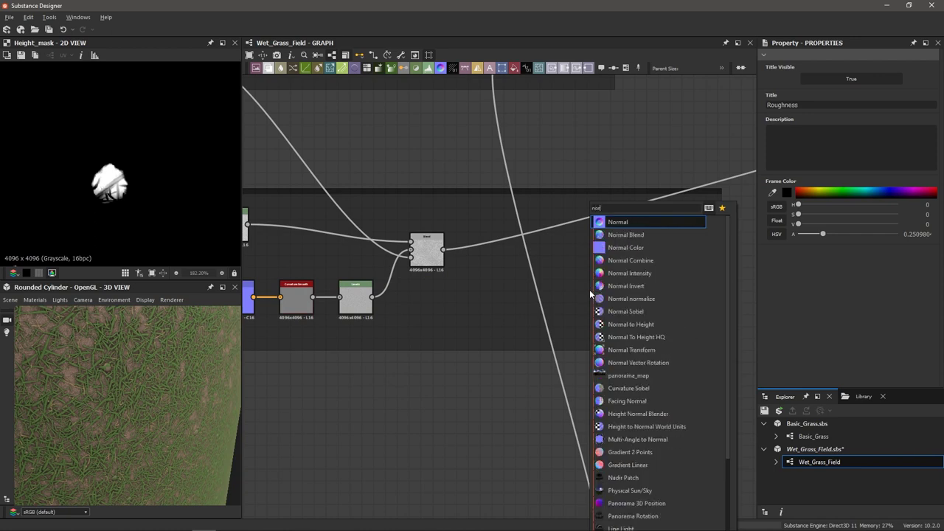
key("Return")
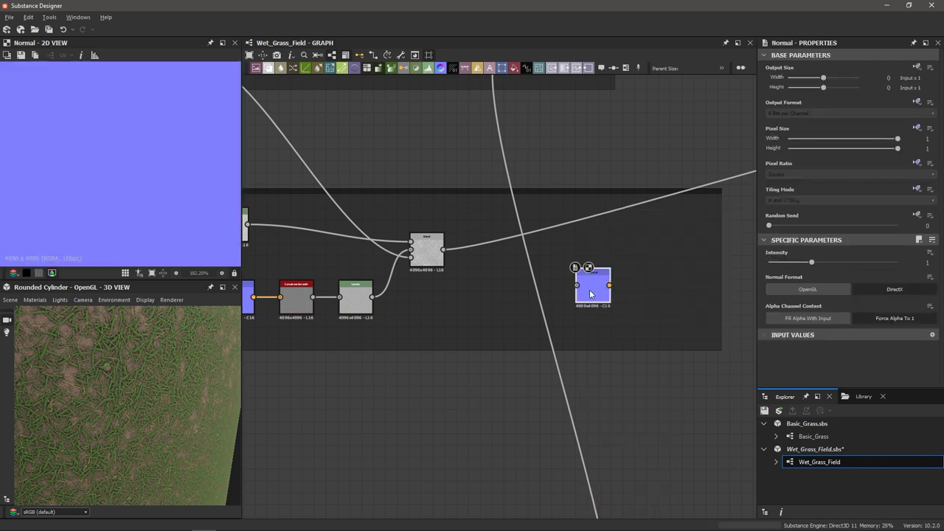
left_click_drag(590, 294, 561, 294)
Step: Add a Curvature Smooth node beside the new Normal node and feed the normal output into it
key("space")
type("cur")
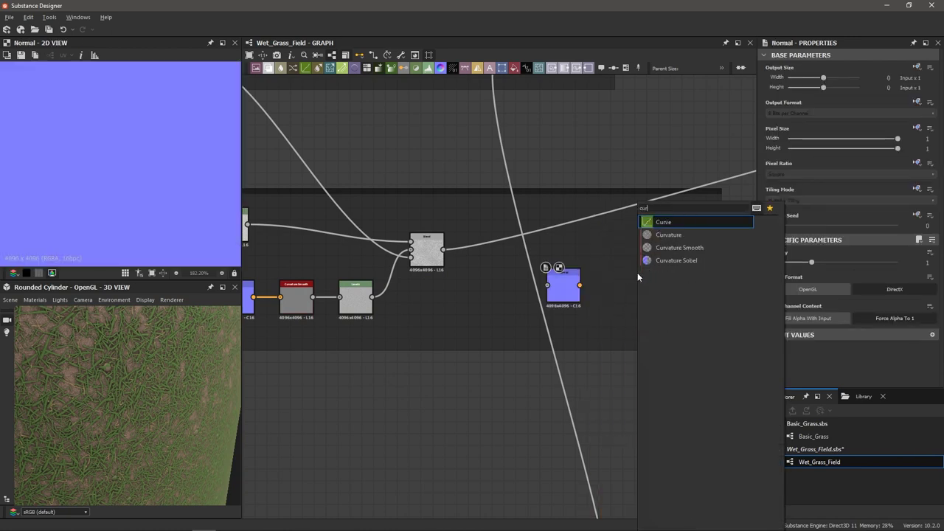
key("Down")
key("Down")
key("Return")
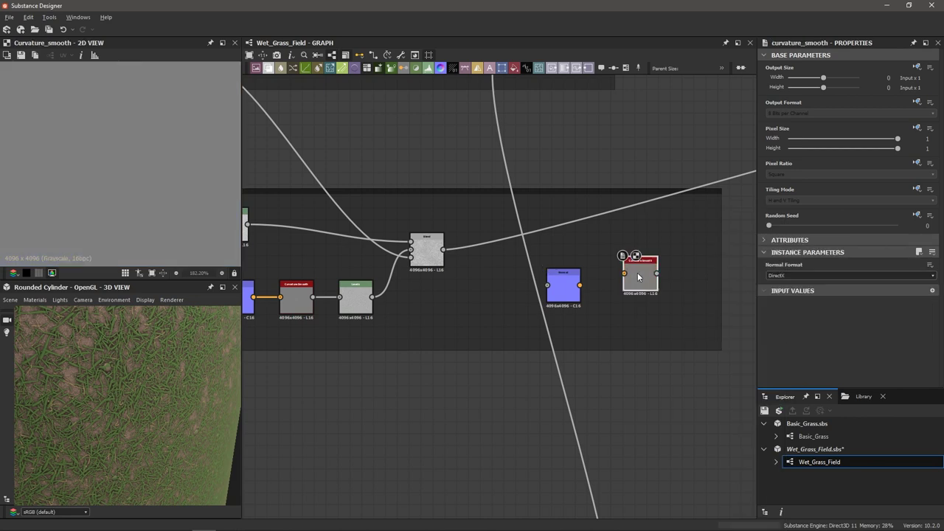
left_click_drag(638, 278, 602, 291)
scroll(611, 294, "up", 3)
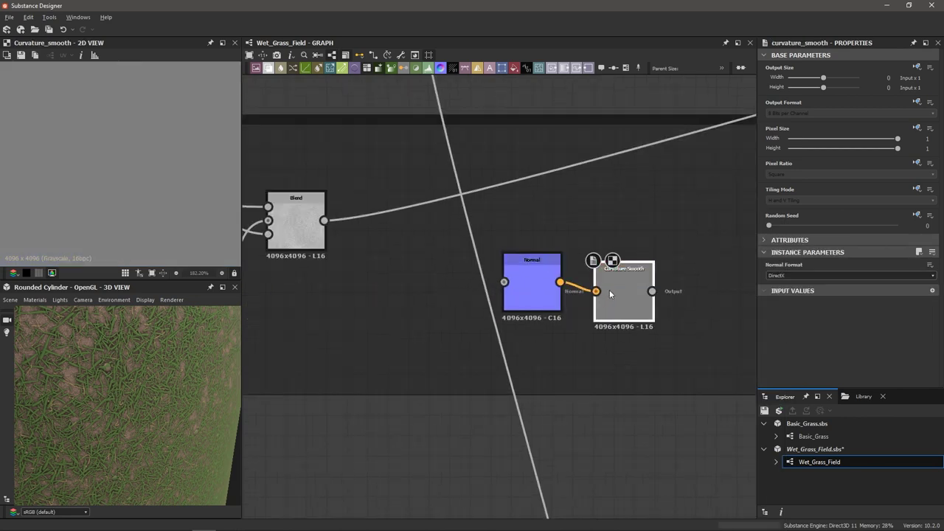
Step: Connect the Rocks/Pebbles Tile Sampler output to the new Normal node and preview the Curvature Smooth result up close
scroll(565, 278, "down", 5)
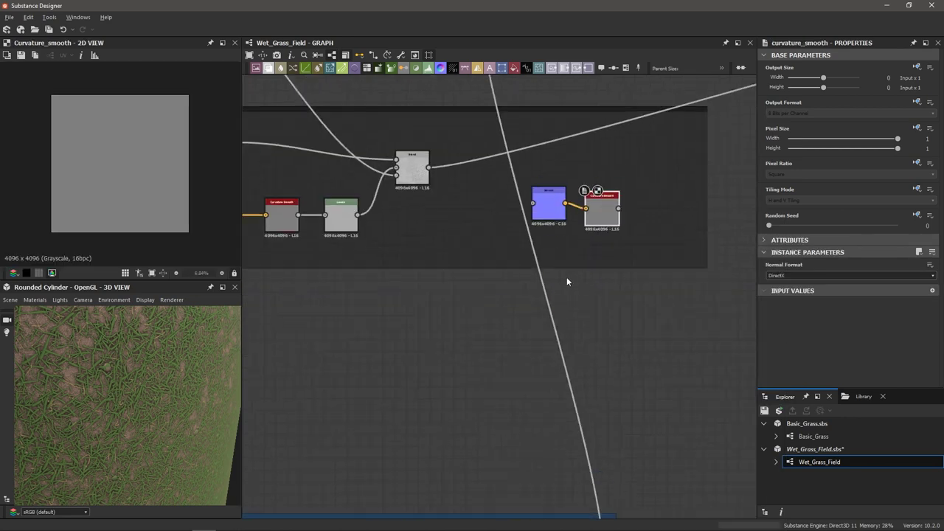
scroll(546, 454, "up", 4)
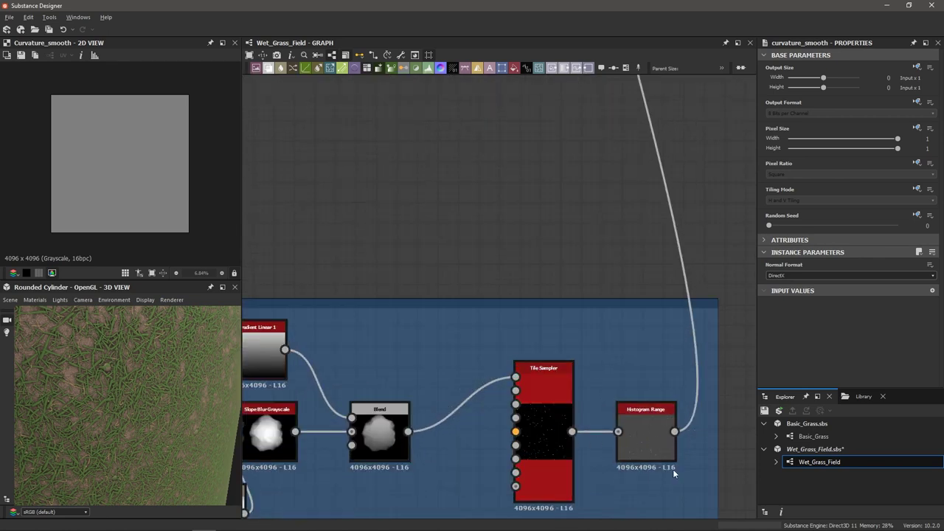
double_click(537, 419)
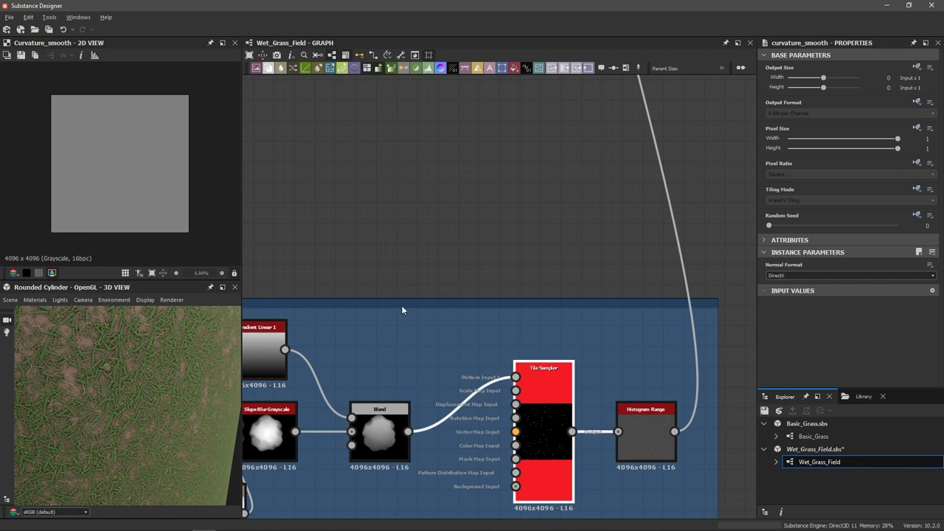
scroll(95, 178, "up", 4)
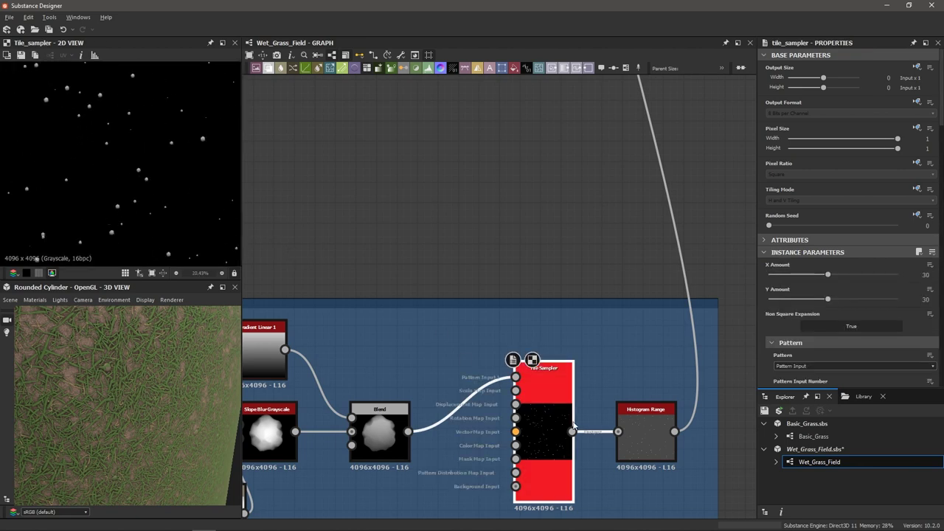
left_click_drag(572, 431, 546, 213)
scroll(569, 270, "down", 3)
scroll(509, 240, "up", 2)
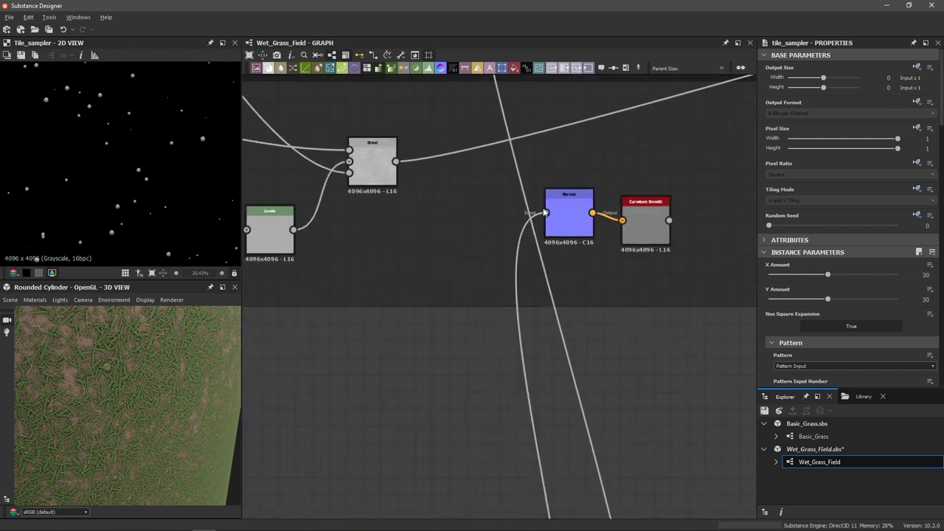
double_click(651, 233)
scroll(137, 173, "up", 2)
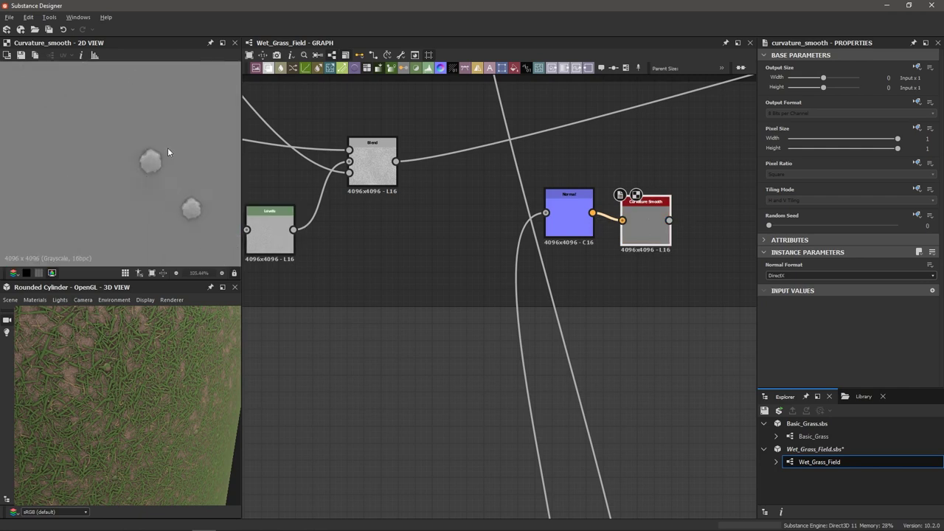
scroll(151, 160, "up", 1)
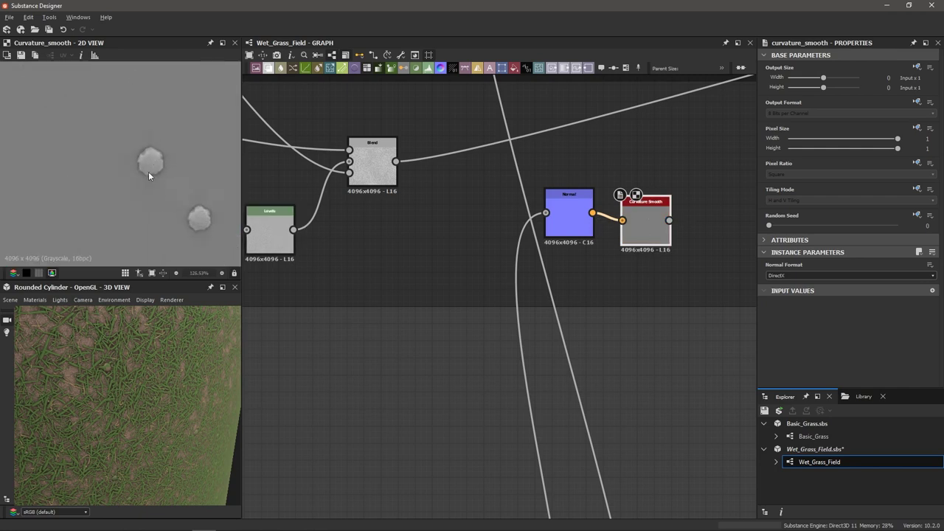
Step: Add a Blend node in the Roughness frame and connect the new Curvature Smooth output to its Foreground
scroll(602, 234, "down", 3)
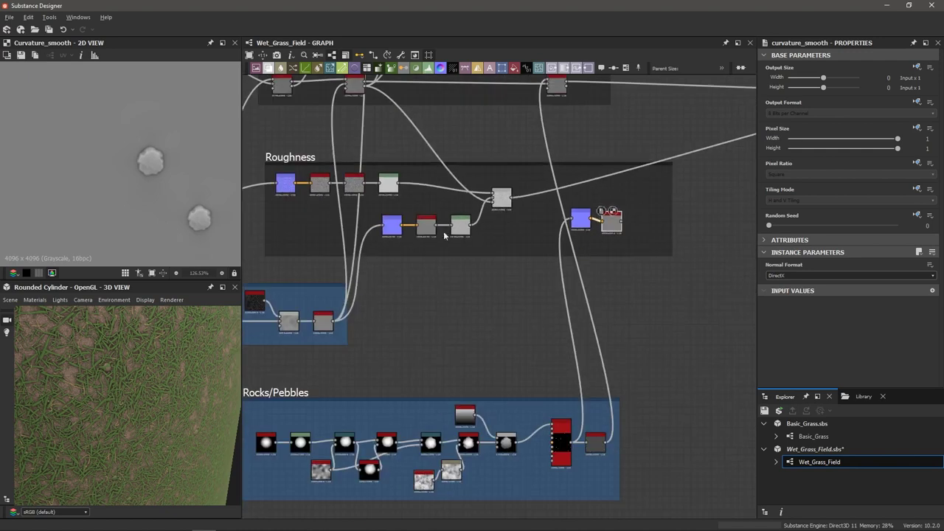
scroll(545, 221, "up", 1)
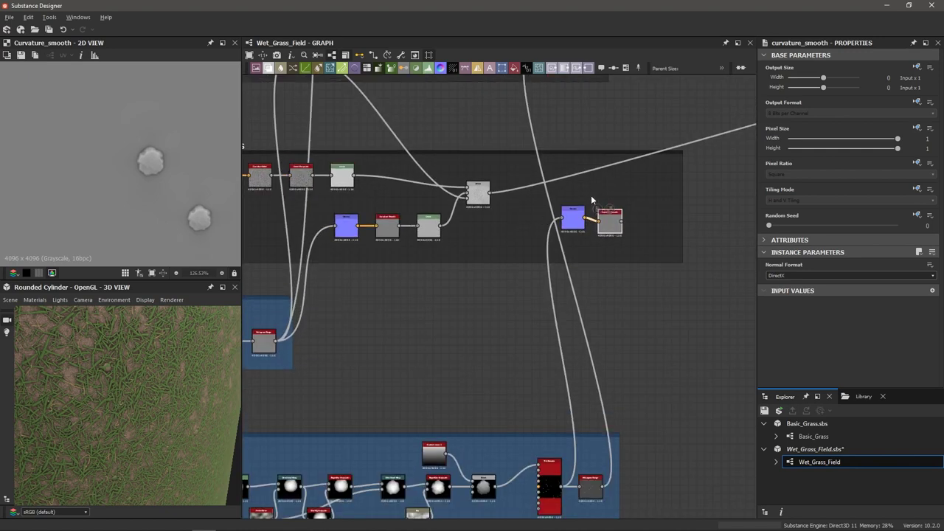
scroll(594, 209, "down", 1)
scroll(509, 212, "up", 1)
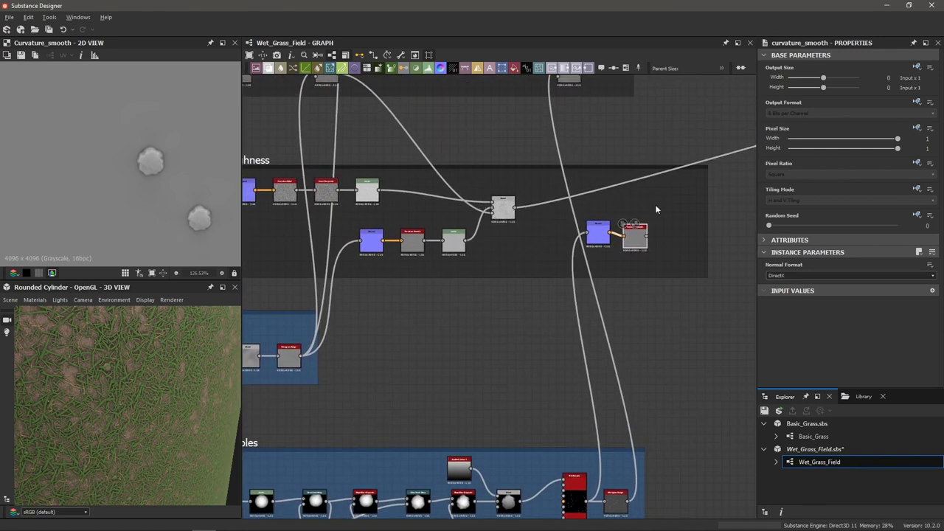
key("space")
key("Return")
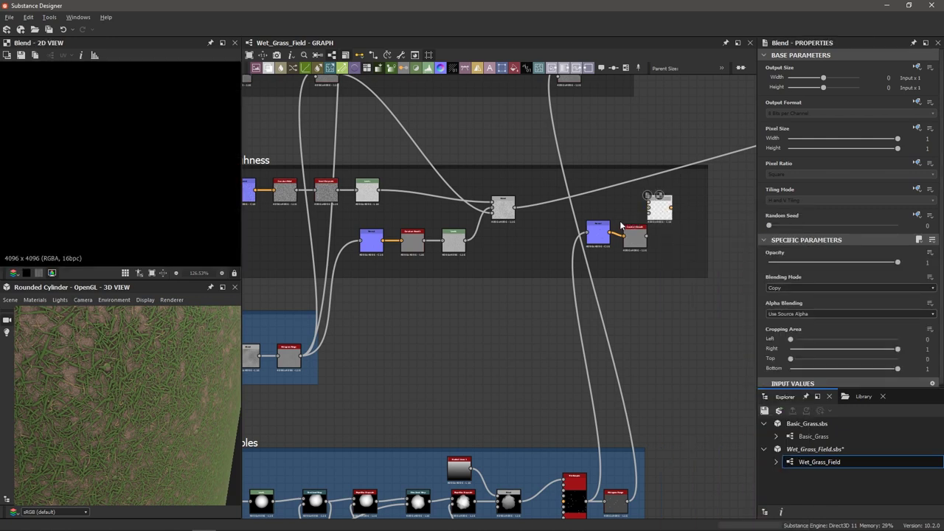
left_click_drag(649, 222, 623, 247)
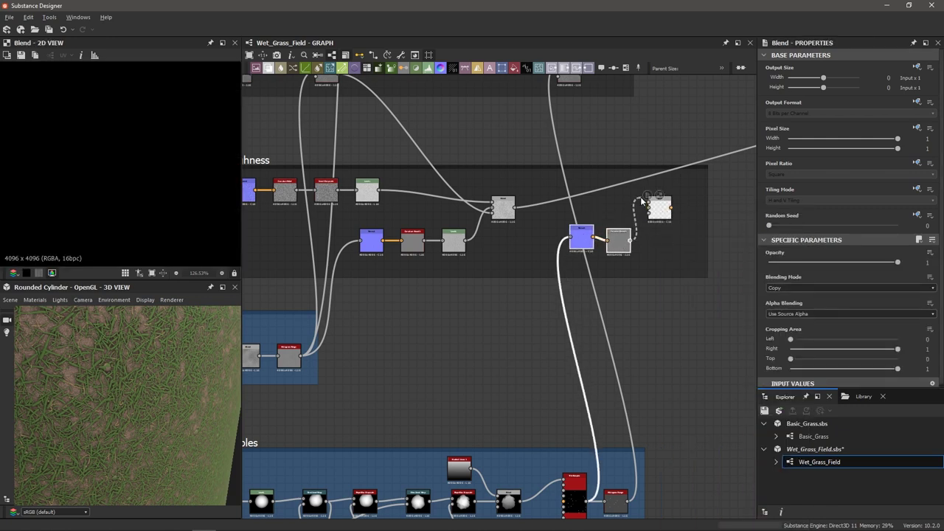
left_click_drag(641, 196, 641, 199)
scroll(643, 203, "up", 3)
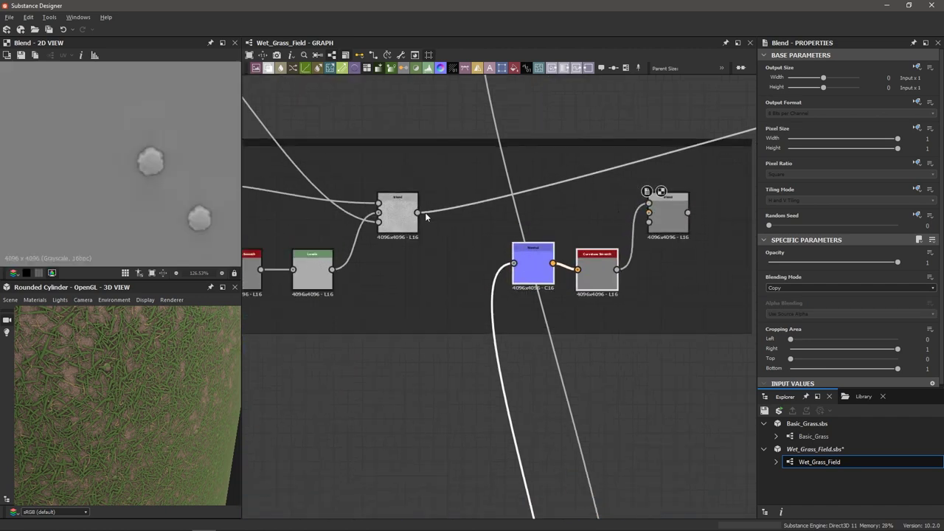
Step: Connect the existing roughness Blend to the new Blend's Background and the last Height Blend's height mask to its Opacity
left_click_drag(419, 213, 649, 214)
scroll(649, 216, "up", 2)
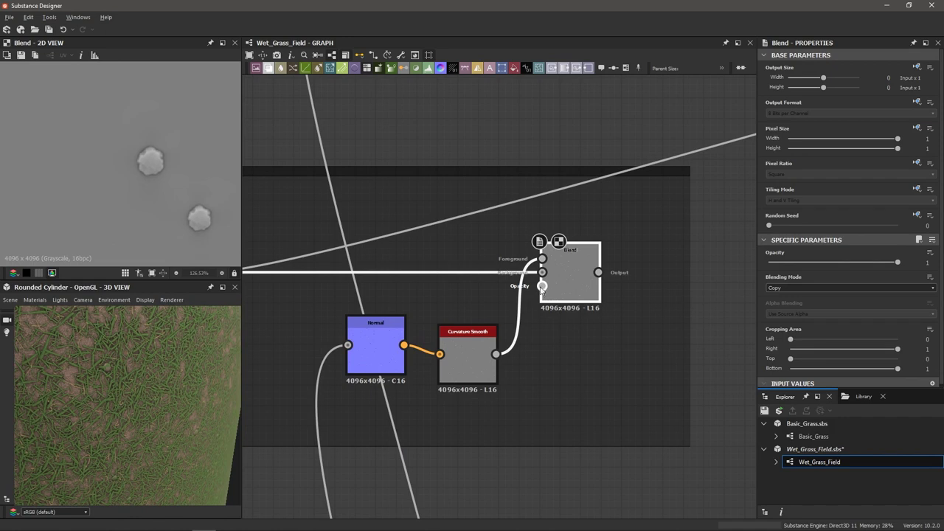
scroll(464, 133, "down", 3)
middle_click_drag(465, 133, 539, 287)
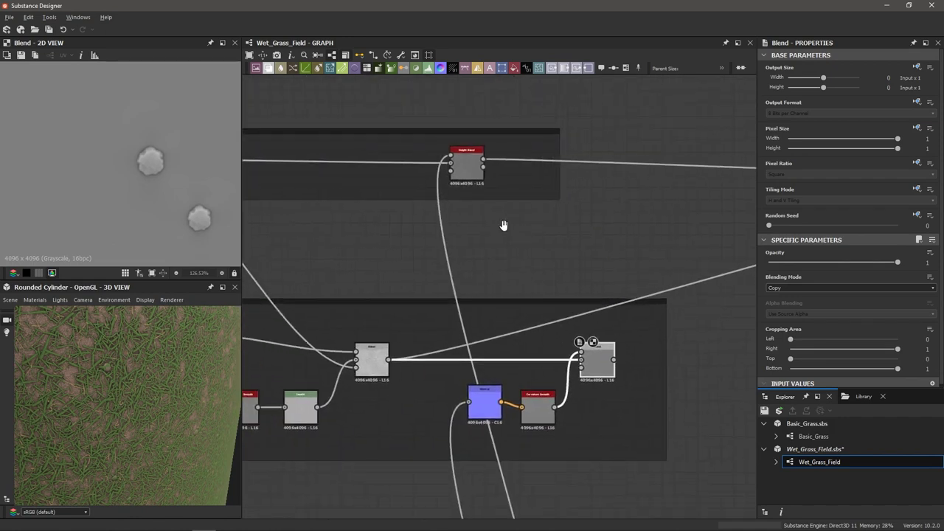
scroll(528, 264, "down", 2)
scroll(507, 214, "down", 2)
scroll(552, 212, "up", 3)
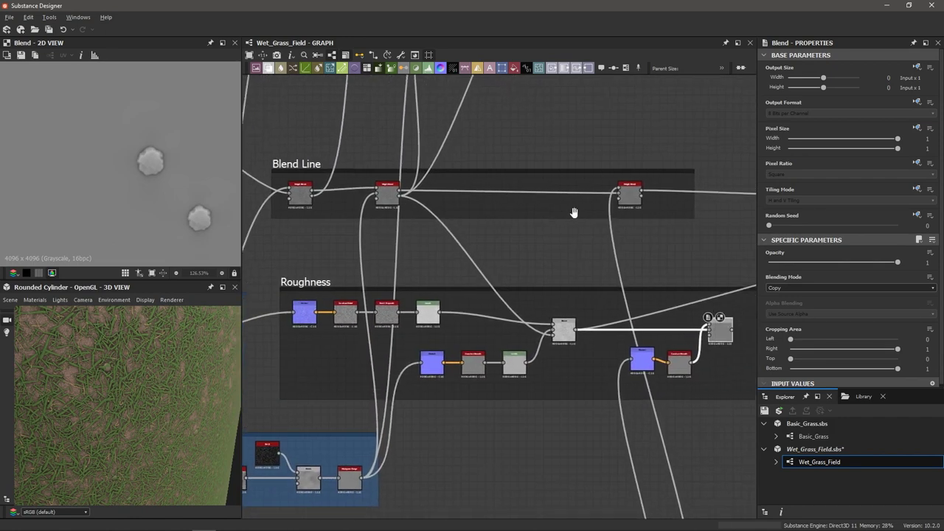
scroll(487, 207, "up", 2)
left_click_drag(477, 196, 574, 396)
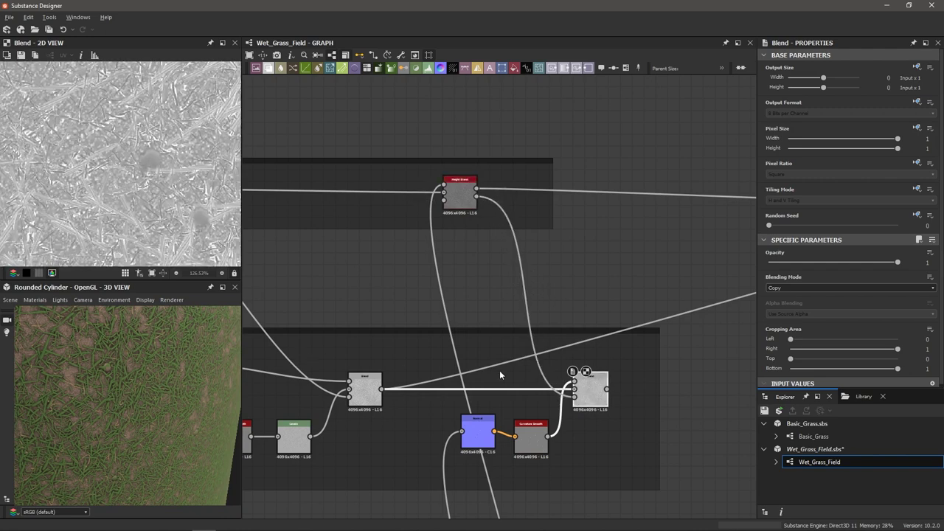
Step: Connect the new Blend to the Roughness output node and inspect a rock up close on the 3D surface
middle_click_drag(500, 375, 376, 366)
scroll(496, 374, "down", 2)
middle_click_drag(561, 379, 465, 366)
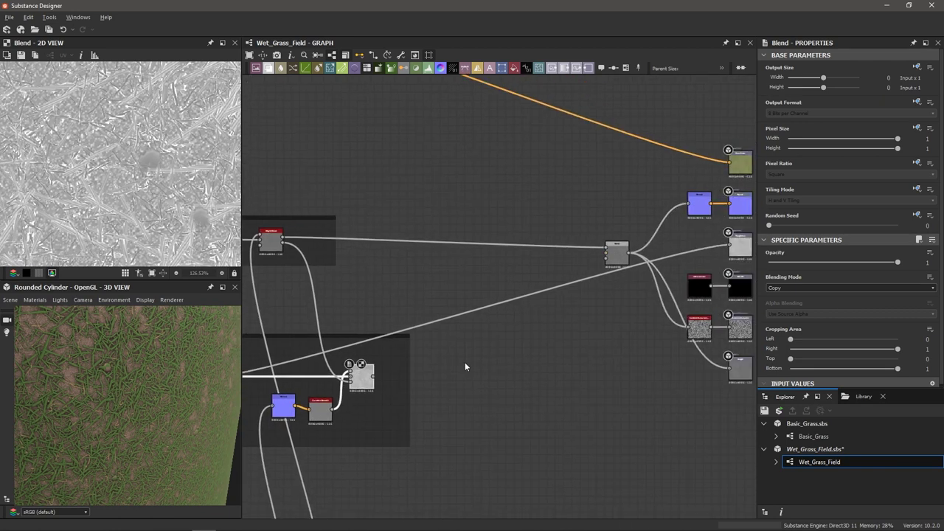
left_click_drag(374, 377, 733, 246)
scroll(733, 246, "up", 2)
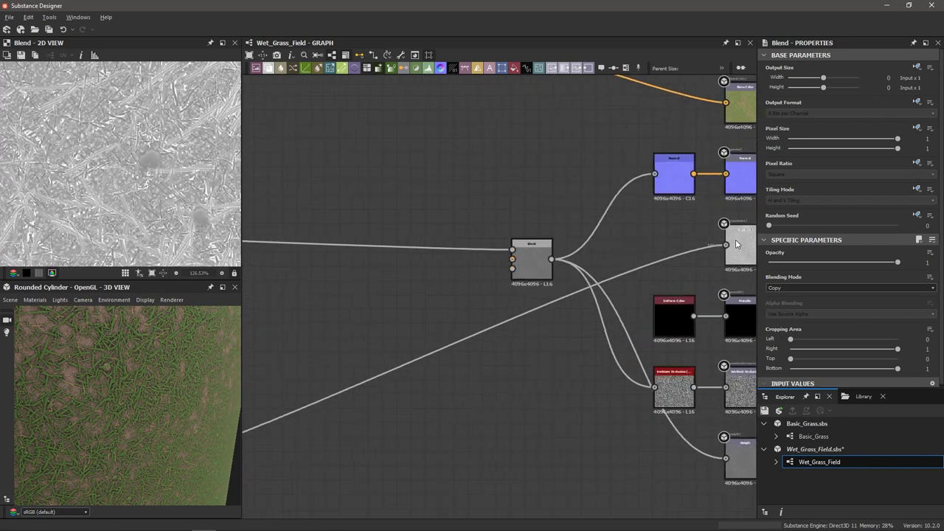
scroll(736, 243, "down", 2)
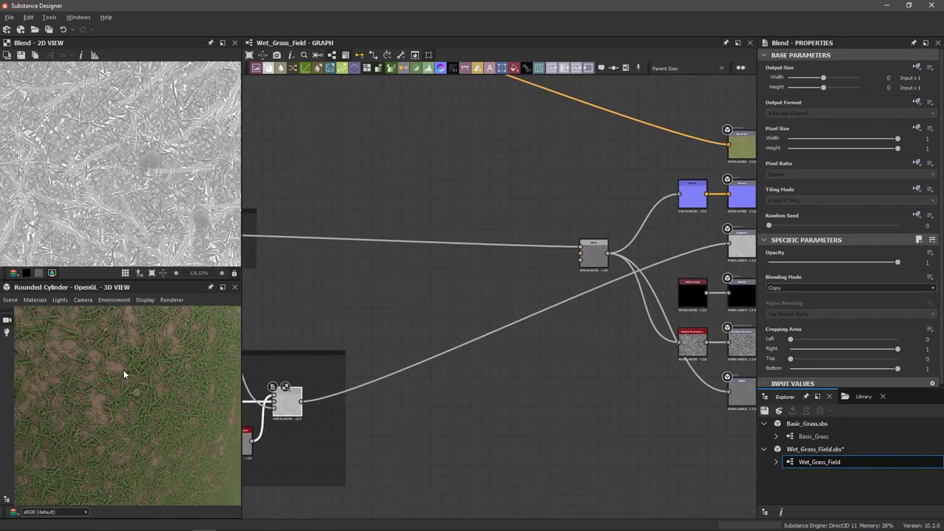
scroll(123, 369, "up", 3)
scroll(143, 385, "up", 2)
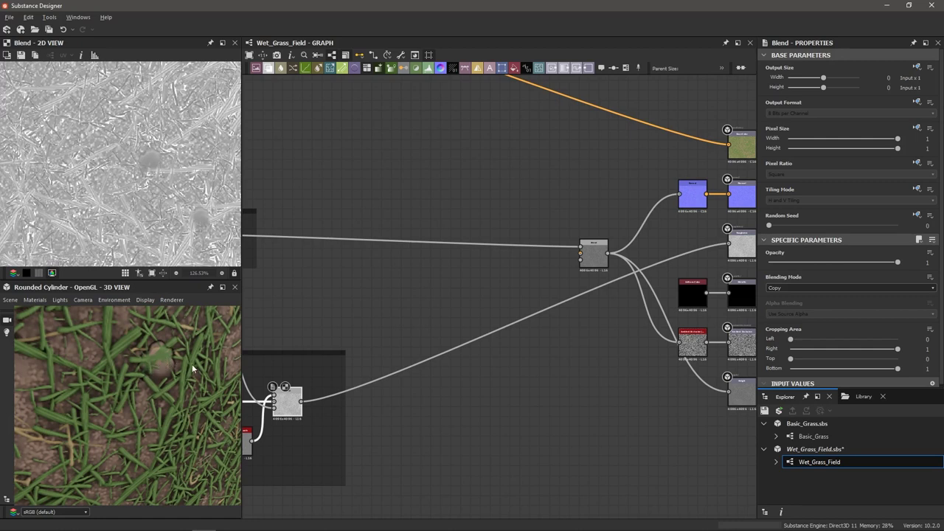
Step: Widen the Albedo/Color frame to make room for rock colour nodes
scroll(522, 289, "down", 5)
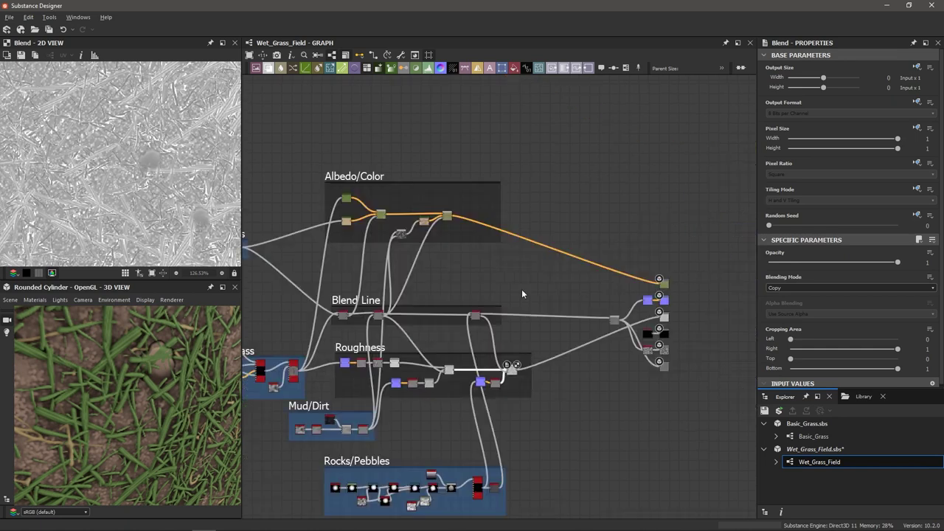
scroll(505, 223, "up", 4)
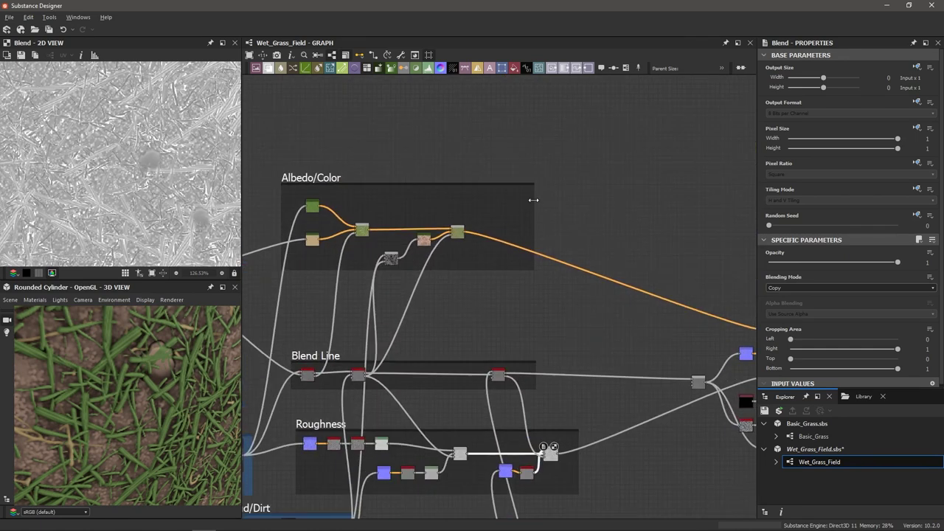
left_click_drag(537, 199, 572, 201)
scroll(516, 220, "up", 2)
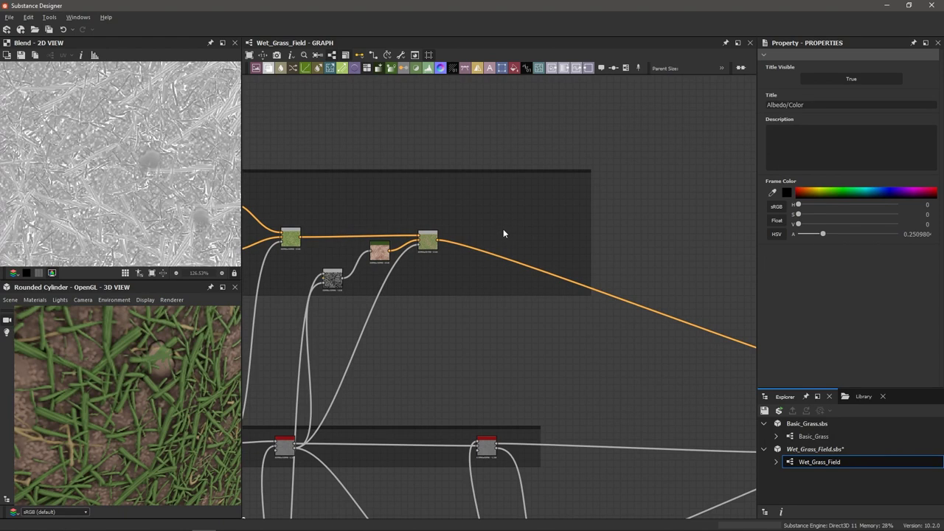
Step: Add a Gradient Map node in the free space of the Albedo/Color frame
key("space")
type("gradient")
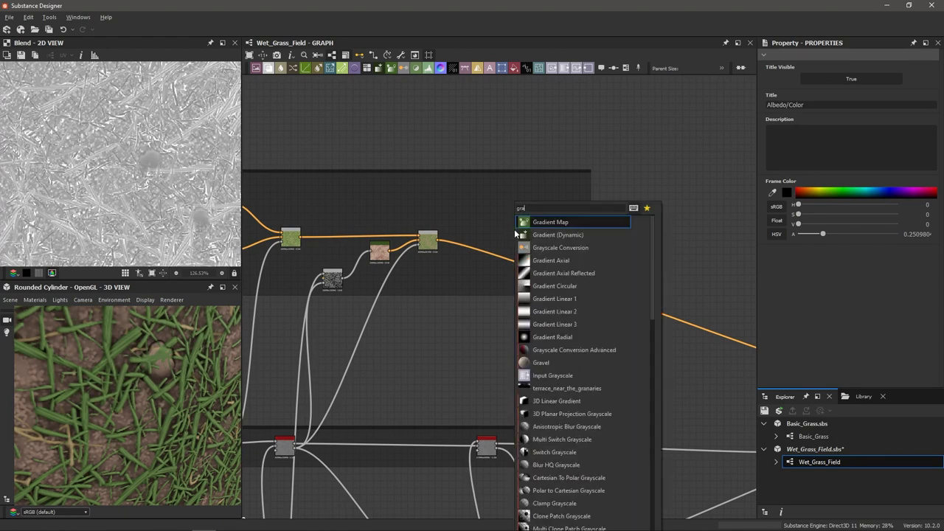
key("Return")
Step: Preview the height mask of the last Height Blend in the Blend Line frame
scroll(579, 163, "down", 1)
scroll(557, 302, "up", 2)
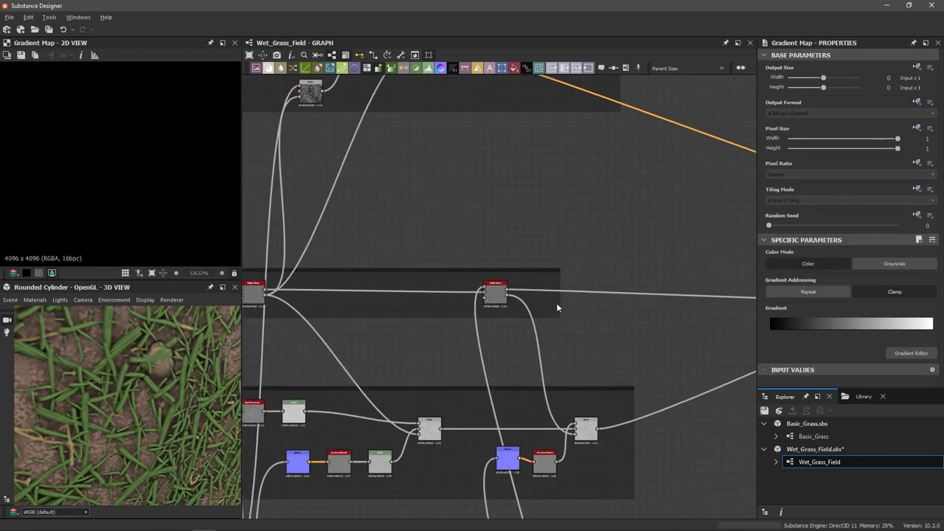
left_click(501, 295)
scroll(479, 285, "down", 1)
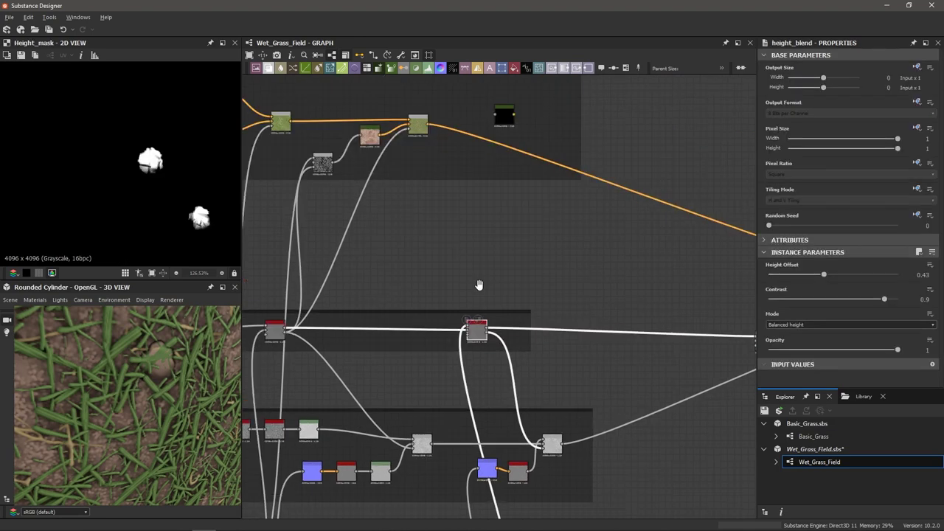
Step: Trace the links between the last Height Blend, the Roughness frame and the Rocks/Pebbles frame
middle_click_drag(479, 285, 481, 277)
middle_click_drag(455, 413, 465, 266)
middle_click_drag(509, 452, 508, 416)
middle_click_drag(509, 493, 498, 371)
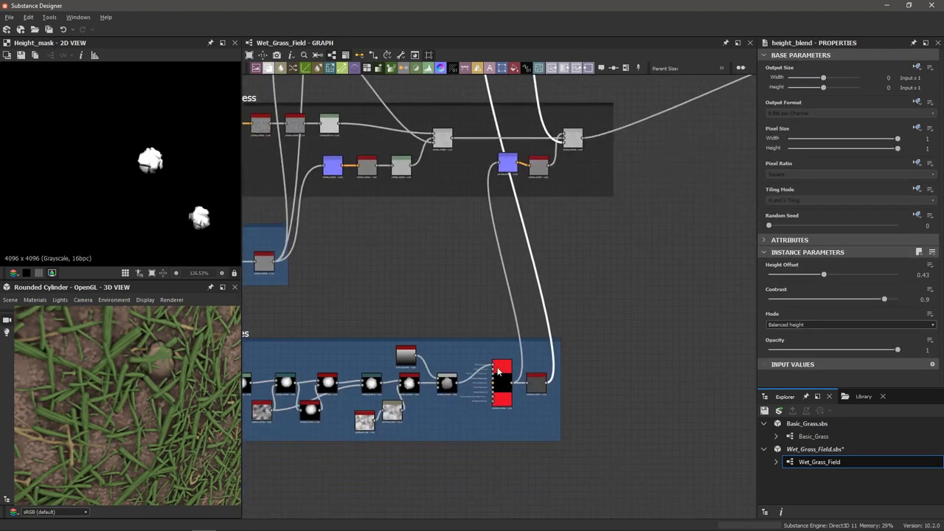
middle_click_drag(472, 270, 474, 387)
middle_click_drag(487, 179, 487, 257)
scroll(480, 237, "up", 3)
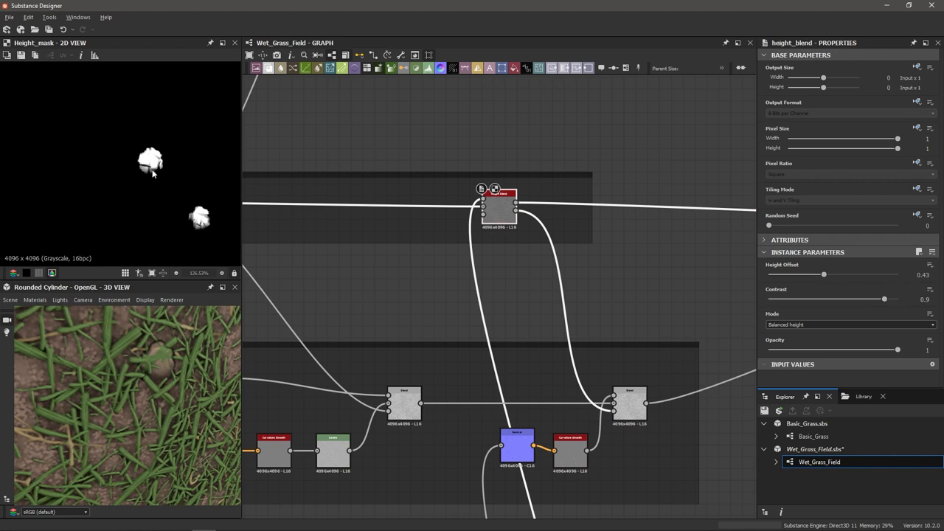
scroll(459, 209, "down", 2)
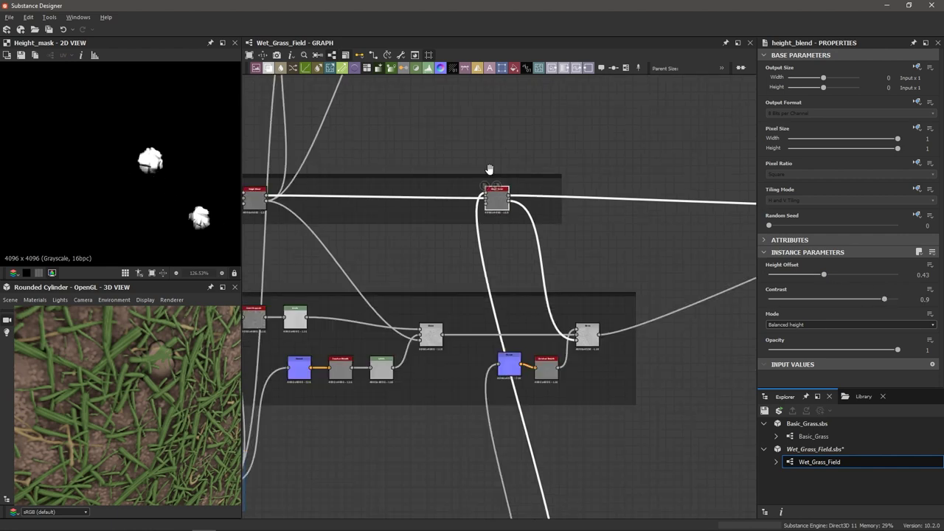
Step: Connect the last Height Blend's height mask to the new Gradient Map and give it a dark brown to beige gradient
middle_click_drag(489, 169, 484, 270)
middle_click_drag(502, 64, 502, 125)
scroll(502, 126, "up", 2)
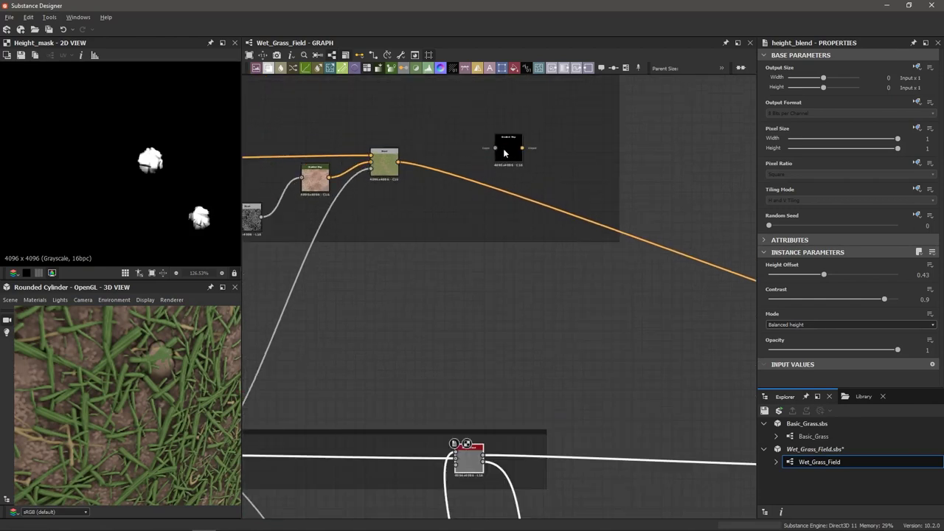
middle_click_drag(489, 211, 505, 142)
middle_click_drag(515, 347, 506, 395)
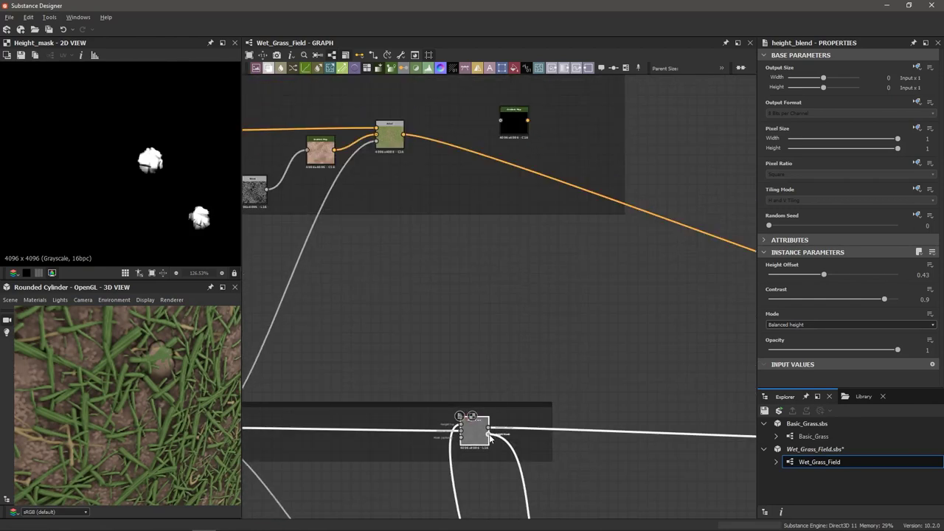
left_click_drag(487, 437, 501, 121)
left_click(513, 118)
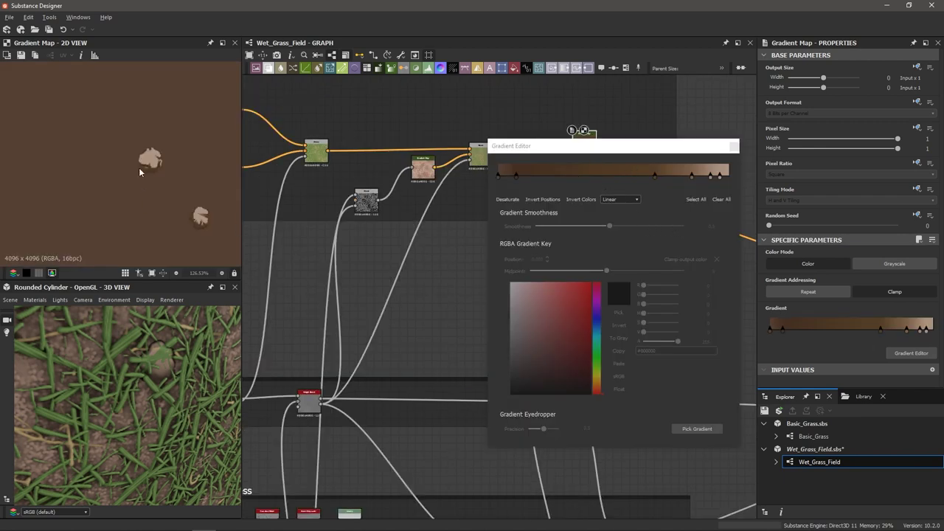
left_click(734, 146)
Step: Make room above the rock Gradient Map and add a Blend node beside it in the Albedo/Color frame
left_click_drag(585, 142, 585, 185)
key("space")
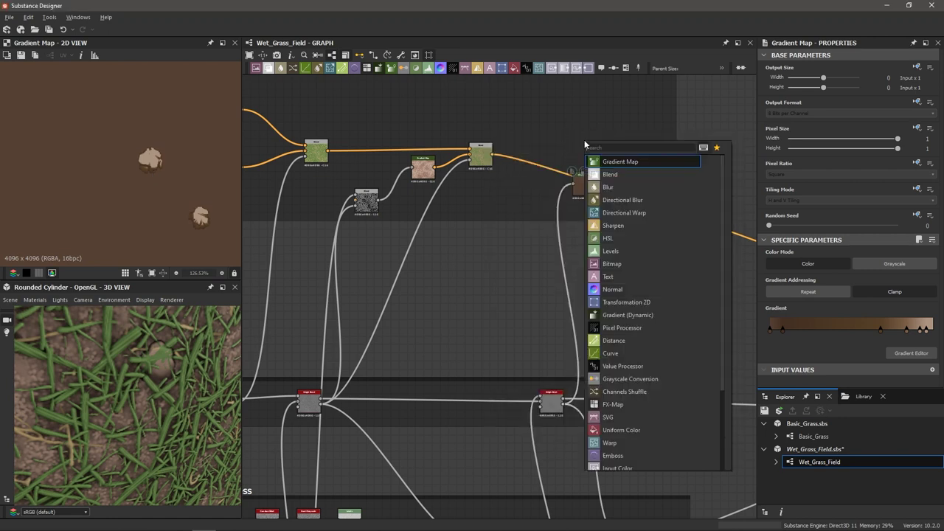
type("blend")
key("Return")
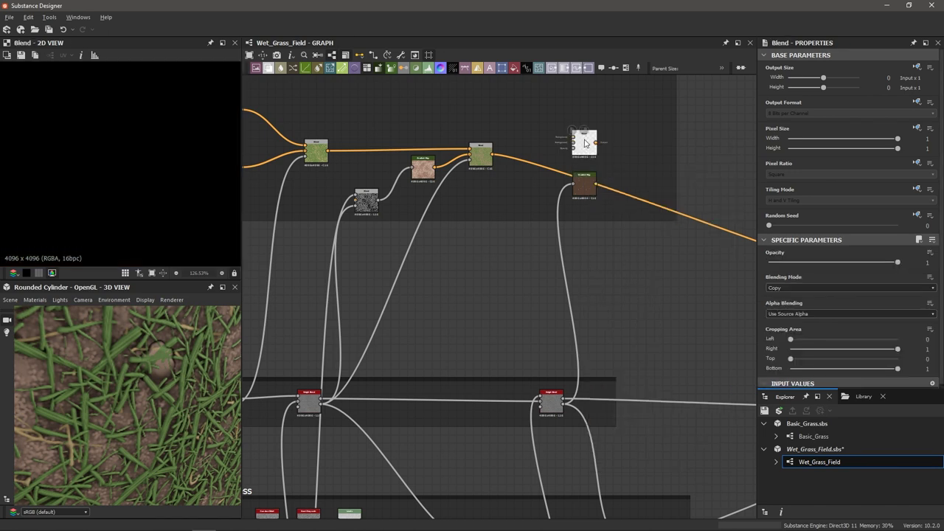
left_click_drag(585, 144, 617, 154)
Step: Connect the rock Gradient Map as the new Blend's foreground, the previous colour Blend as background and the Height Blend's mask as opacity
scroll(617, 154, "up", 2)
left_click_drag(594, 214, 622, 160)
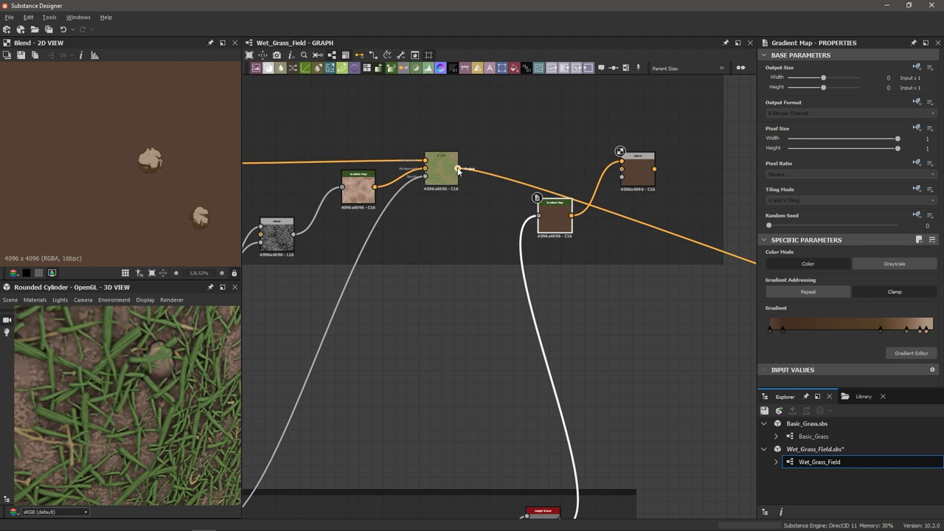
left_click_drag(458, 170, 621, 168)
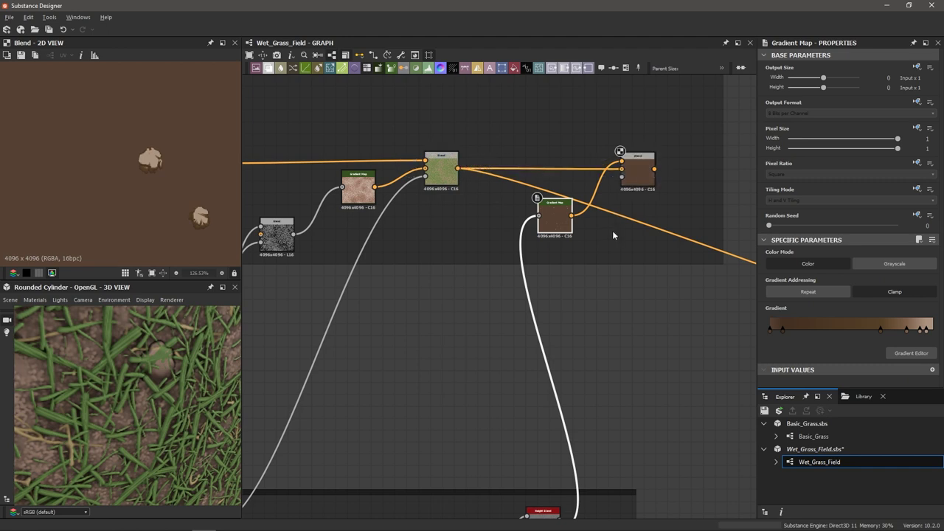
scroll(614, 295, "down", 3)
scroll(564, 430, "up", 3)
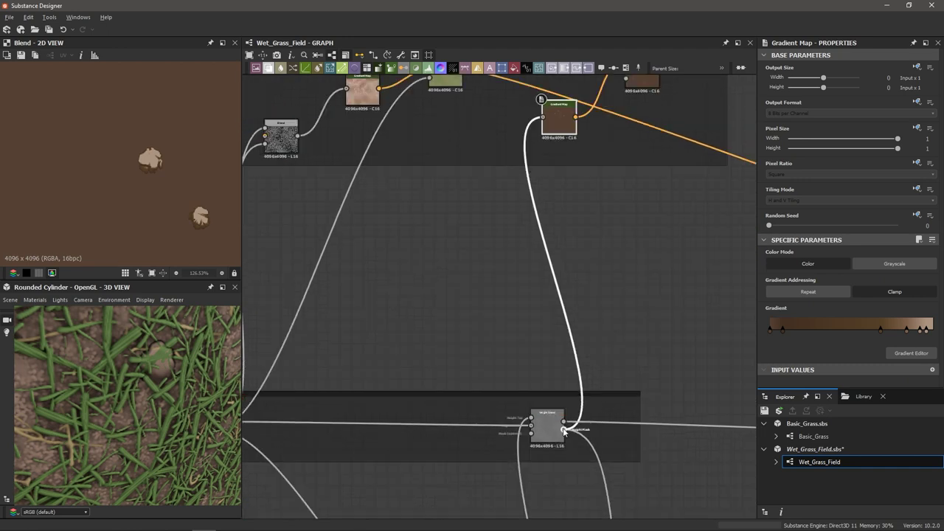
left_click_drag(564, 430, 611, 172)
Step: Connect the rock colour Blend to the Base Color output node and inspect the coloured rocks on the 3D surface
middle_click_drag(617, 157, 424, 188)
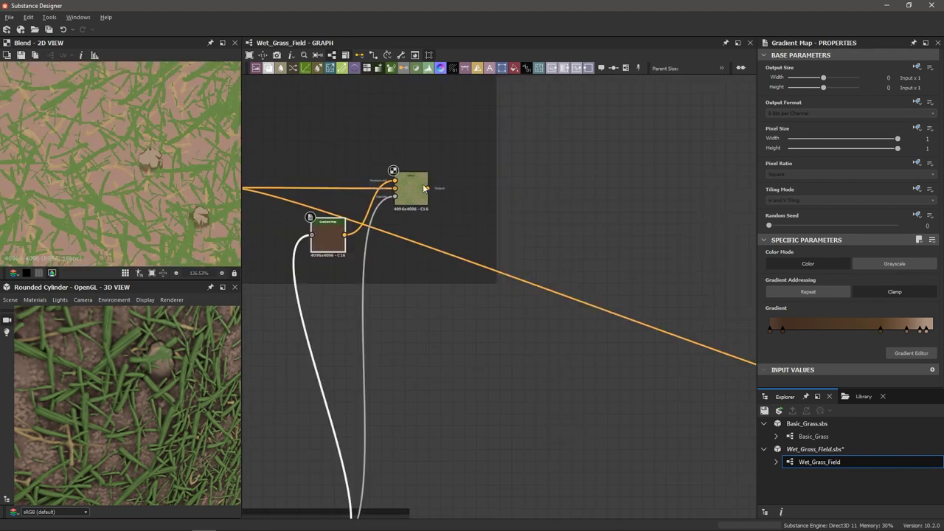
scroll(425, 188, "down", 2)
left_click_drag(426, 189, 627, 326)
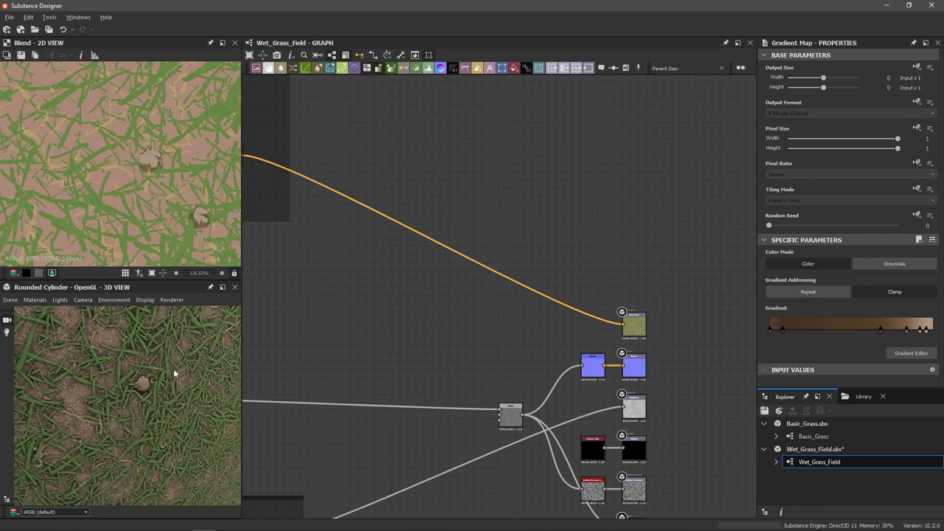
scroll(173, 369, "down", 5)
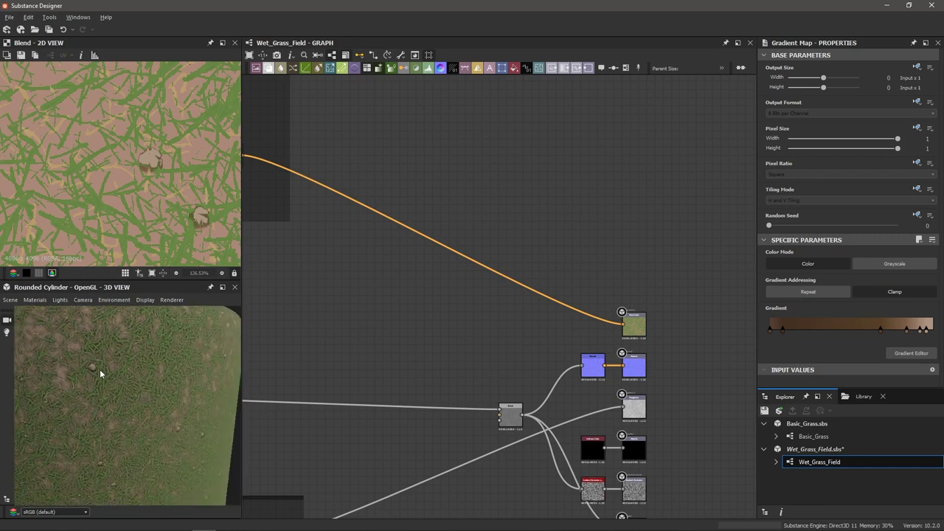
scroll(72, 333, "up", 3)
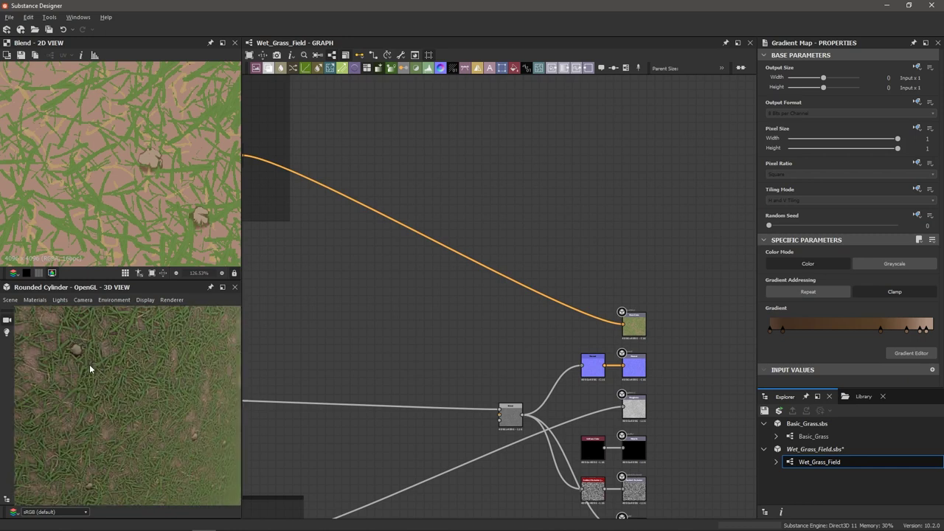
scroll(84, 352, "down", 4)
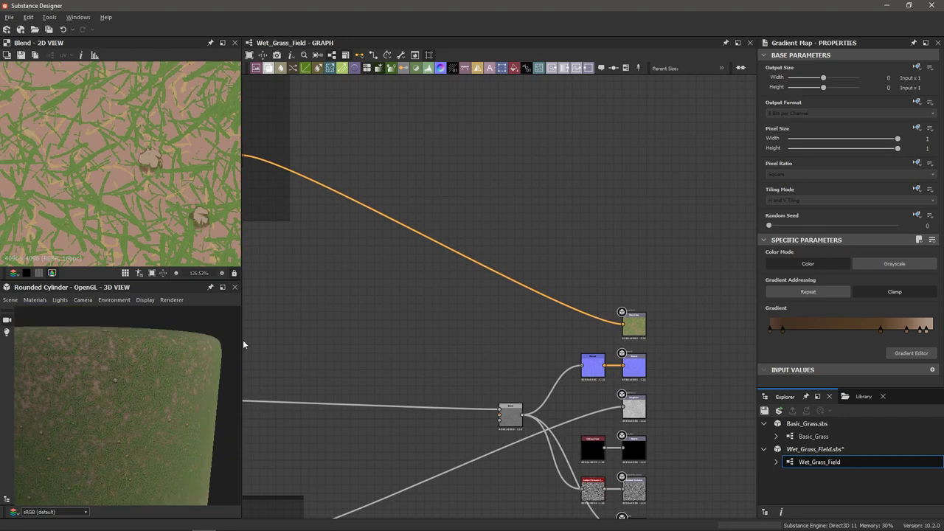
scroll(366, 274, "down", 2)
Step: Review the whole graph, including the Rocks/Pebbles, Mud/Dirt, Roughness, Blend Line and Albedo/Color frames
middle_click_drag(367, 274, 556, 309)
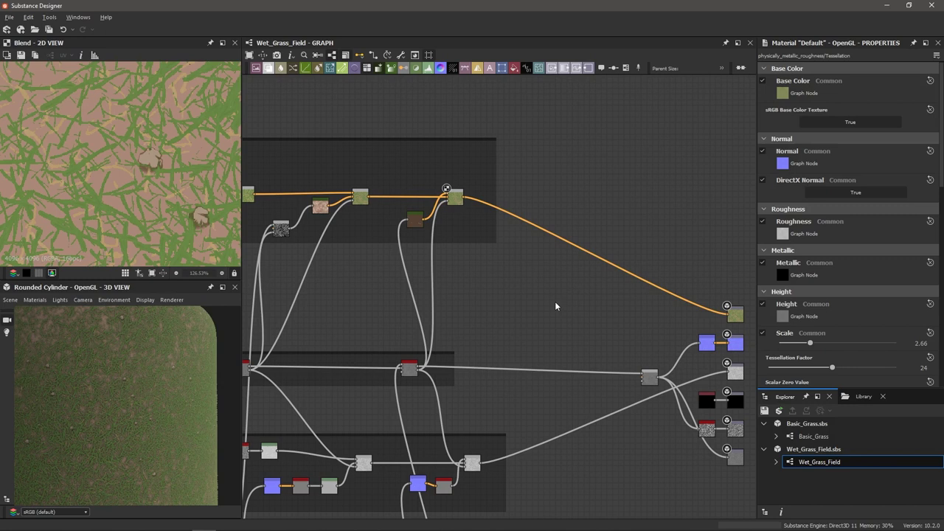
key("f")
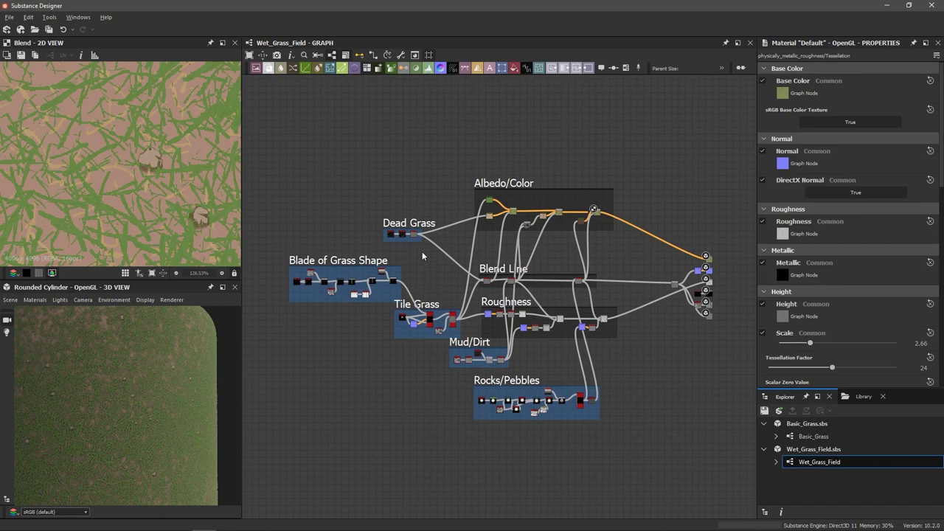
scroll(485, 362, "up", 2)
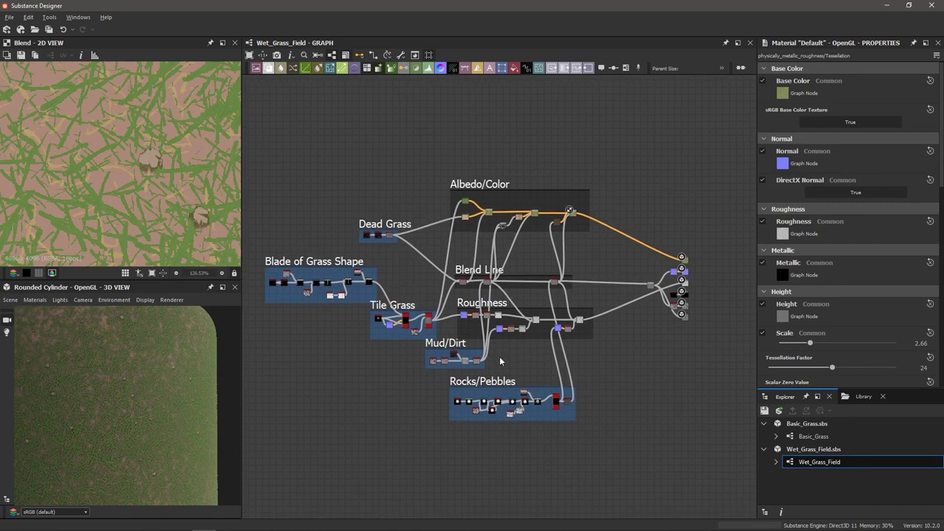
middle_click_drag(519, 361, 482, 287)
scroll(531, 185, "up", 2)
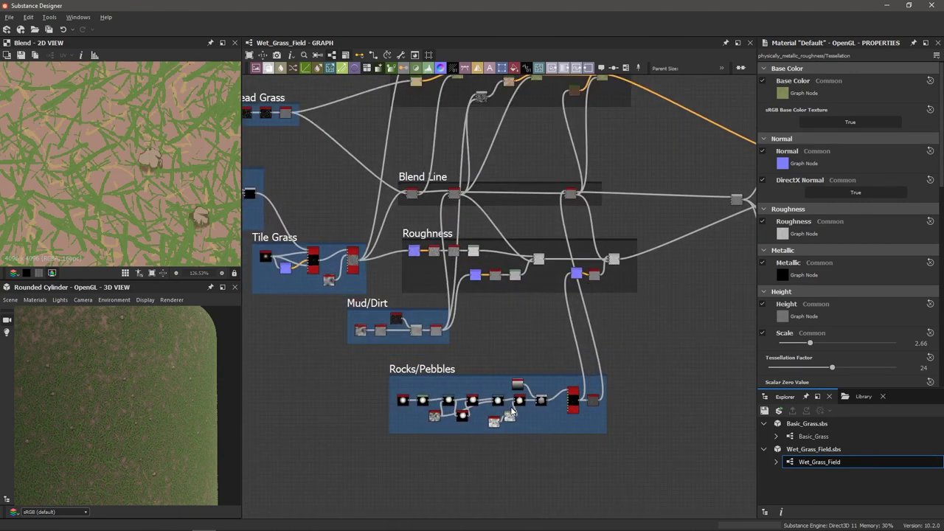
middle_click_drag(550, 322, 546, 344)
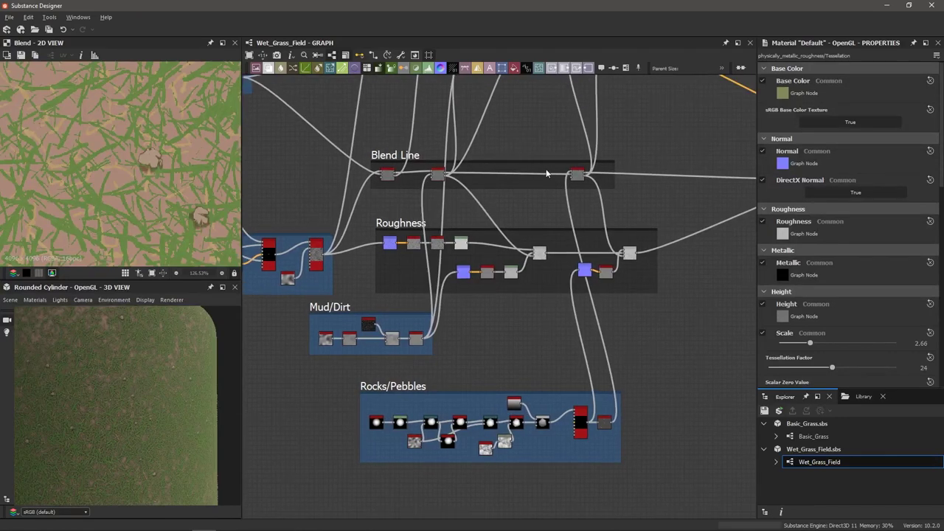
scroll(547, 173, "down", 2)
middle_click_drag(522, 205, 527, 264)
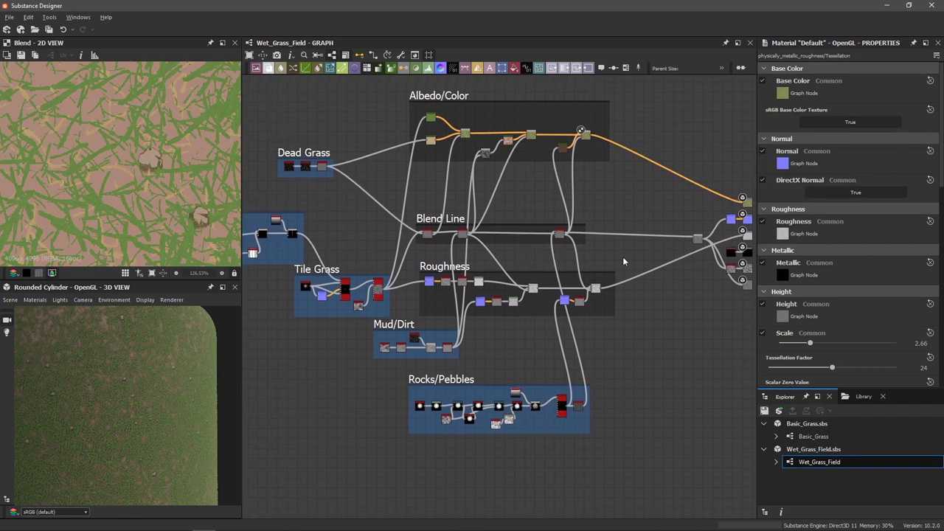
Step: Follow the final roughness and colour Blends through to their output nodes
scroll(702, 279, "up", 2)
middle_click_drag(659, 283, 618, 287)
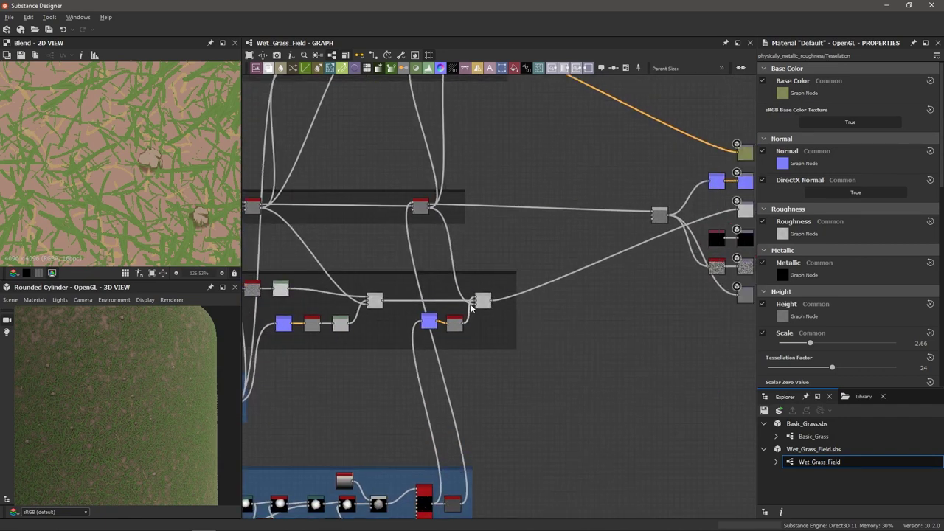
middle_click_drag(538, 295, 476, 297)
scroll(703, 202, "up", 2)
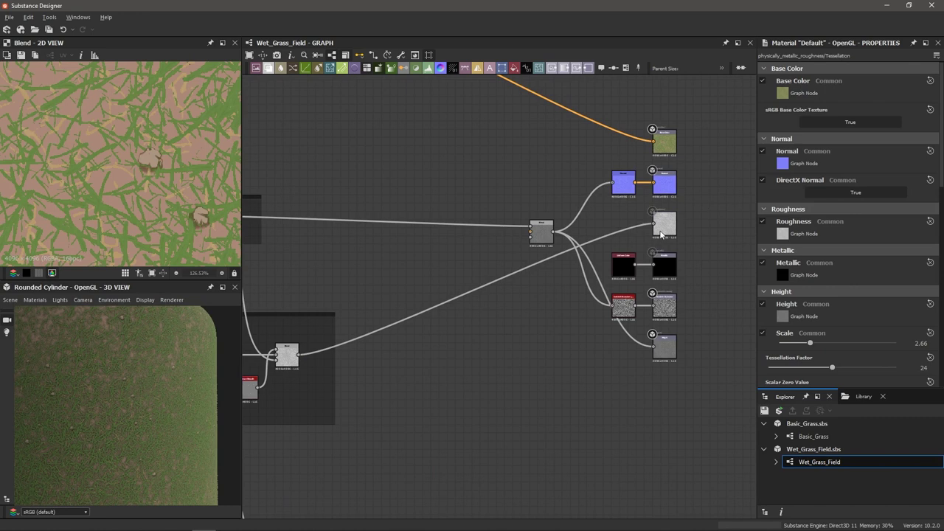
scroll(634, 233, "down", 2)
middle_click_drag(456, 228, 519, 294)
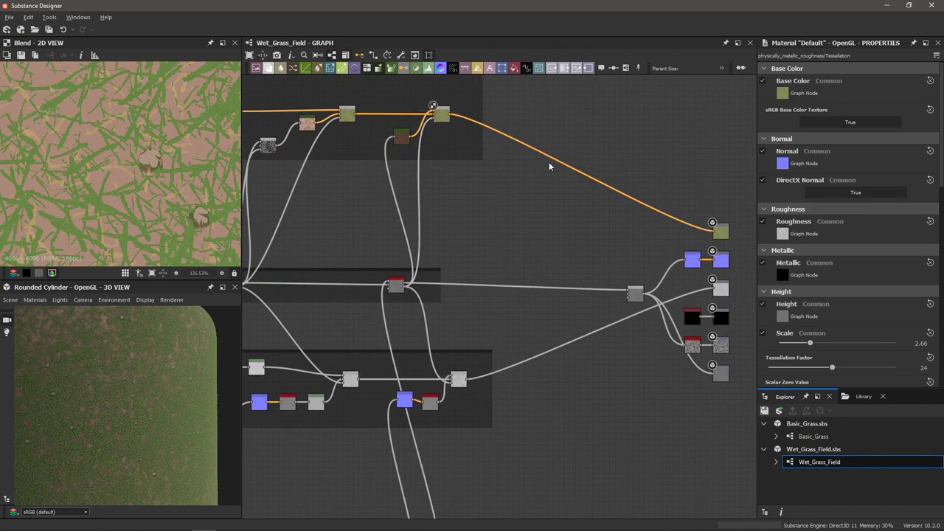
scroll(727, 236, "up", 2)
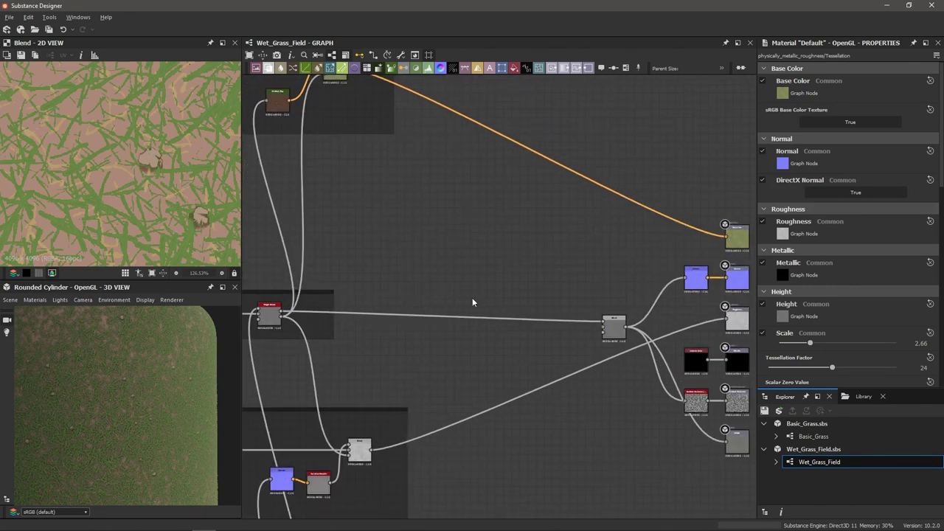
Step: Examine the chain of Height Blend nodes in the Blend Line frame up to the last one
middle_click_drag(472, 301, 590, 281)
middle_click_drag(133, 280, 296, 257)
scroll(296, 257, "up", 2)
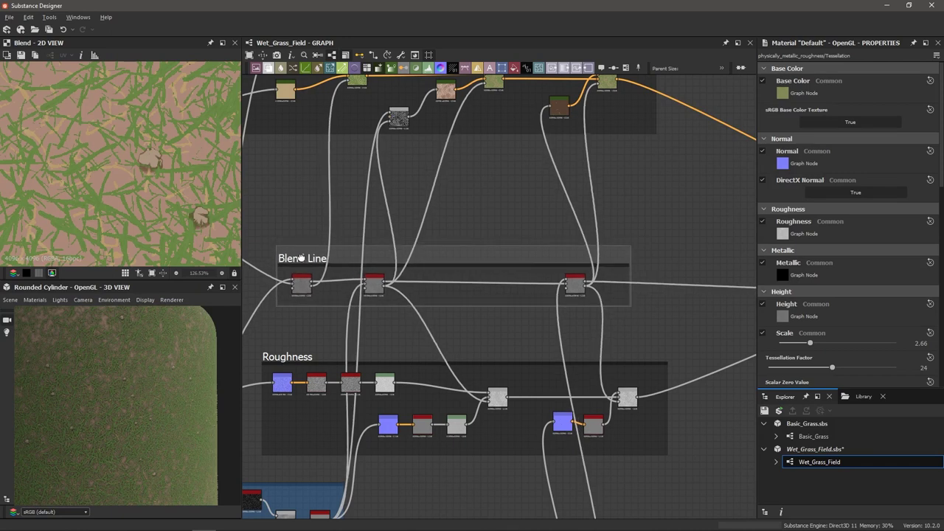
scroll(320, 291, "down", 2)
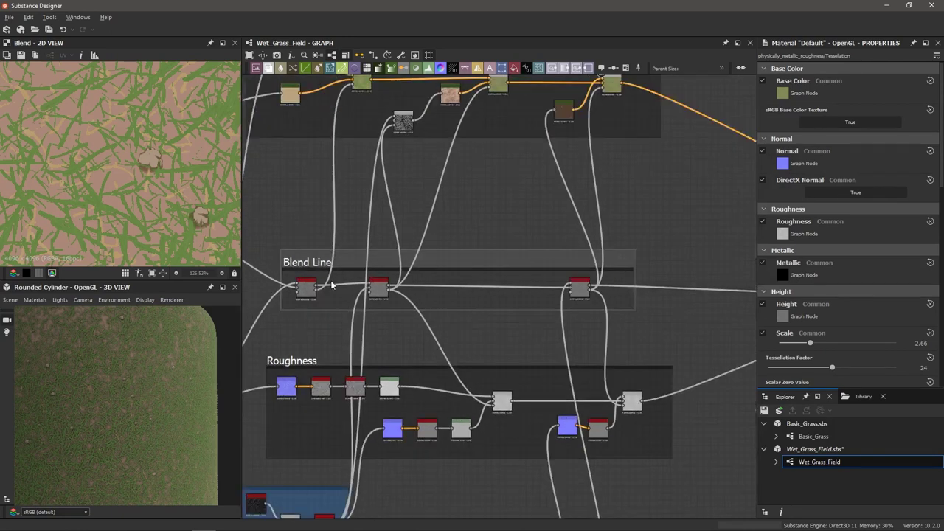
scroll(480, 276, "up", 3)
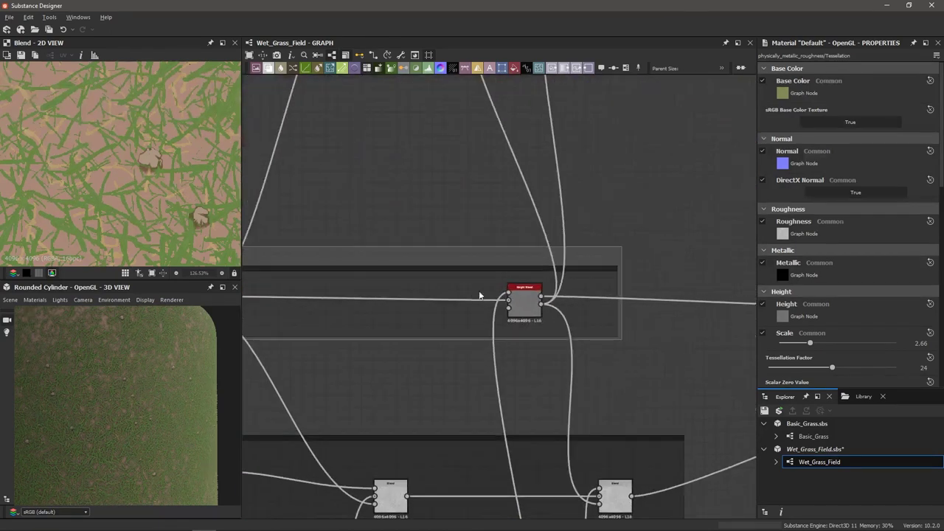
middle_click_drag(570, 283, 482, 281)
scroll(468, 285, "down", 2)
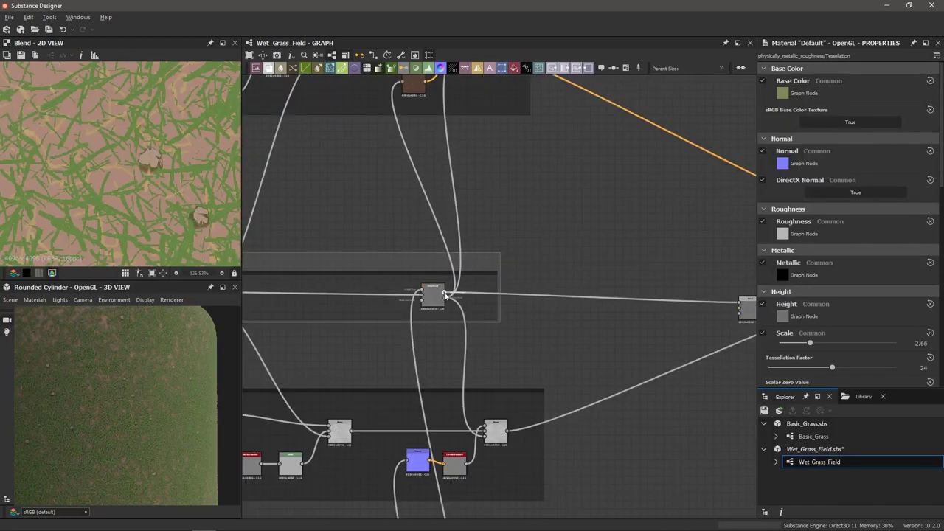
scroll(443, 293, "up", 3)
Step: Preview the blended height of the last Height Blend and follow its link to the output nodes
double_click(442, 297)
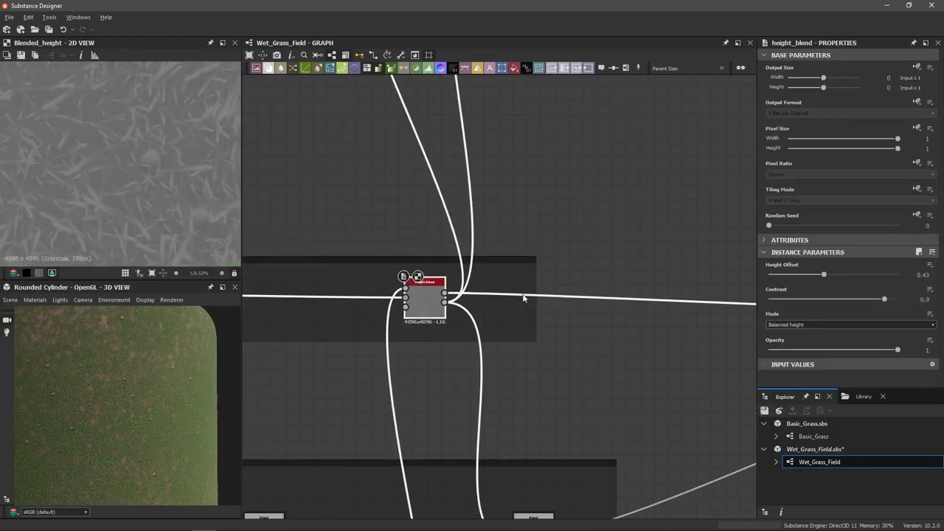
middle_click_drag(523, 298, 459, 283)
scroll(588, 276, "down", 2)
scroll(563, 296, "up", 3)
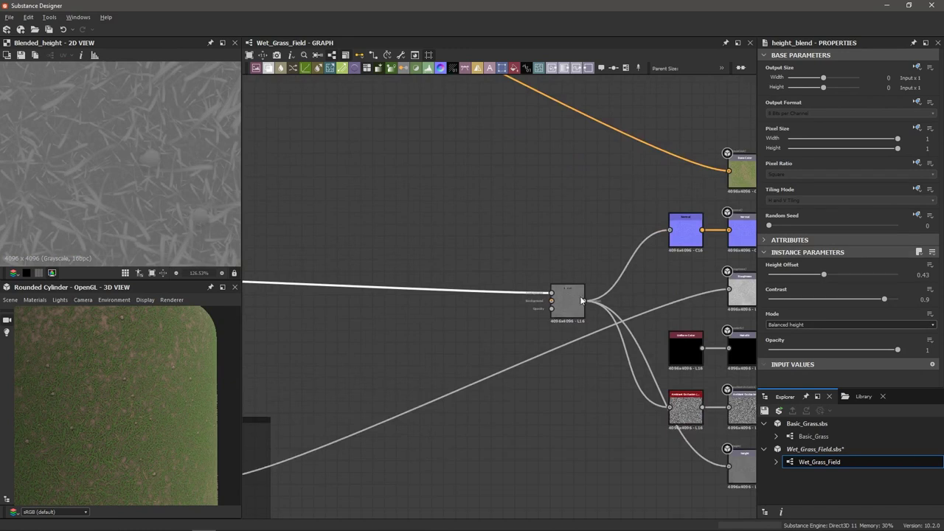
scroll(581, 300, "down", 3)
scroll(567, 313, "up", 1)
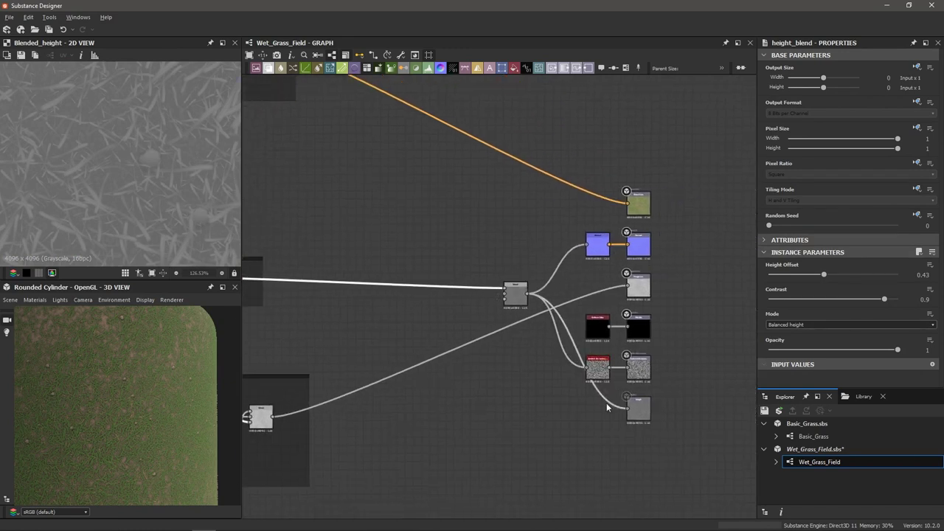
Step: Preview the Blend node that feeds the Normal and Height outputs
left_click_drag(606, 403, 627, 408)
middle_click_drag(344, 294, 443, 288)
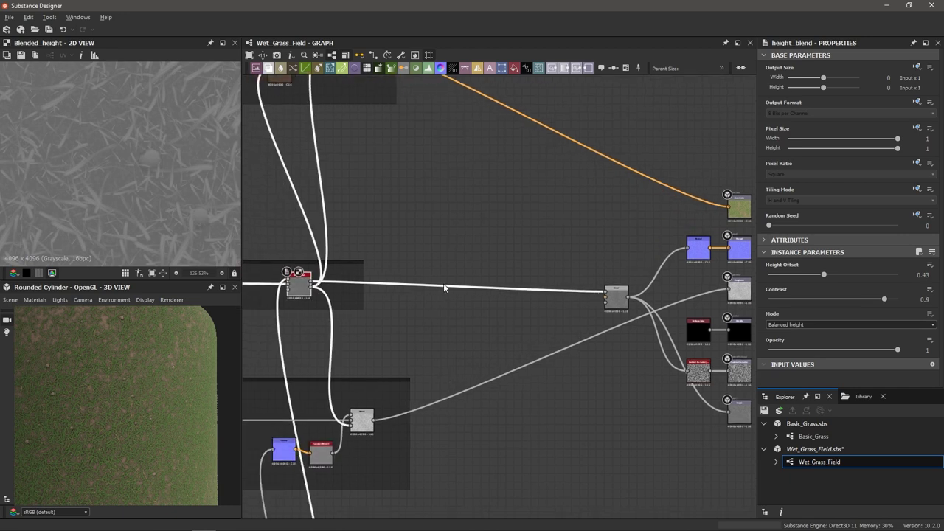
double_click(617, 298)
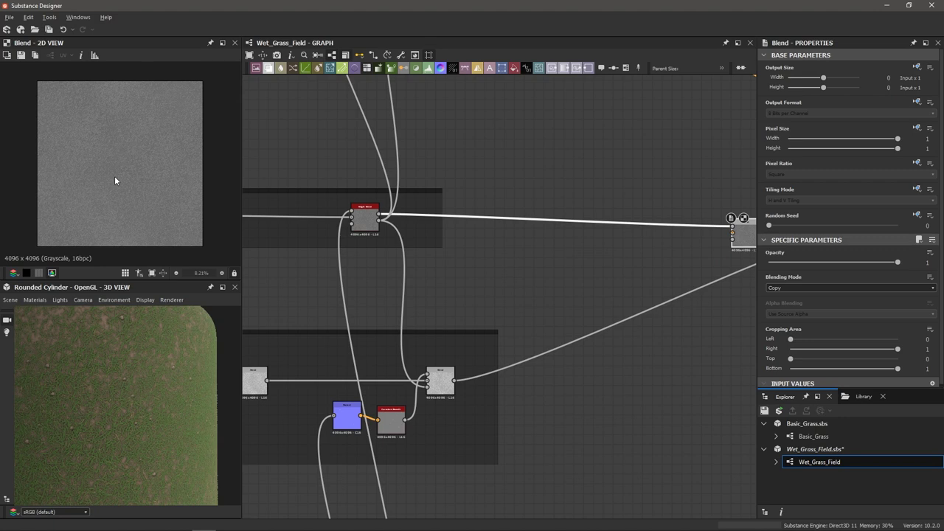
Step: Compare the previews of the Rocks/Pebbles Histogram Range node and the last Height Blend, tracing the link between them
scroll(115, 180, "up", 3)
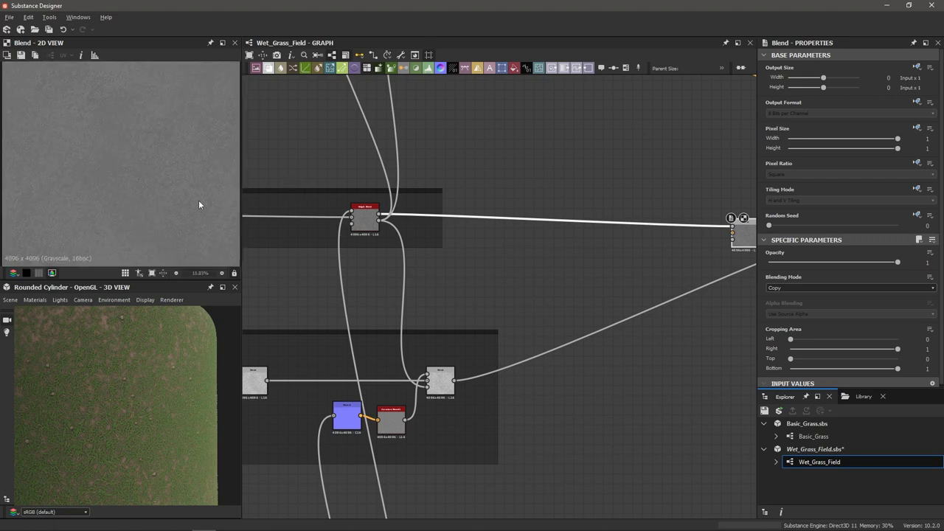
scroll(426, 256, "down", 10)
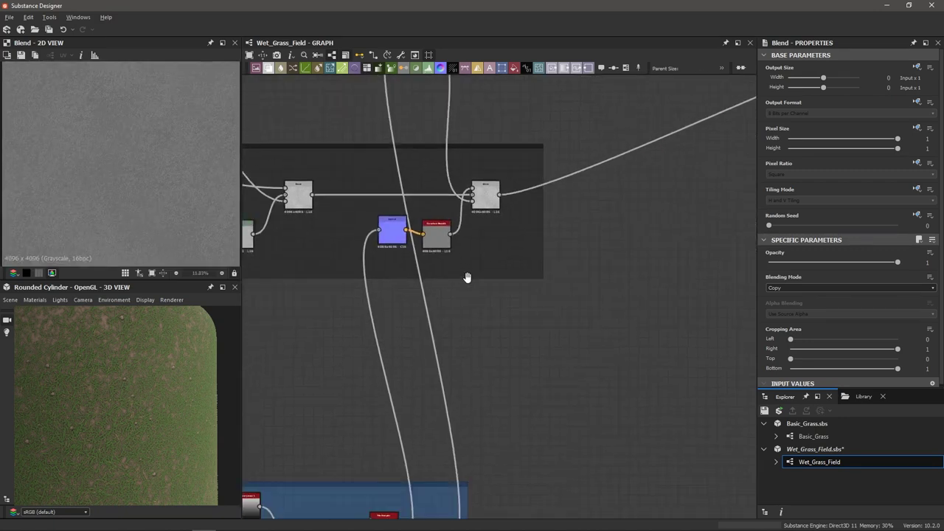
double_click(442, 404)
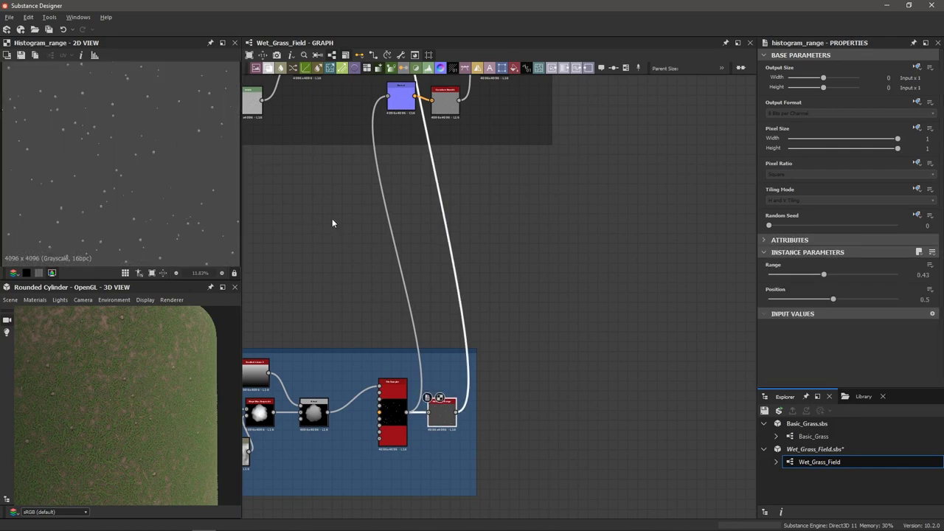
scroll(342, 202, "down", 3)
scroll(394, 225, "up", 5)
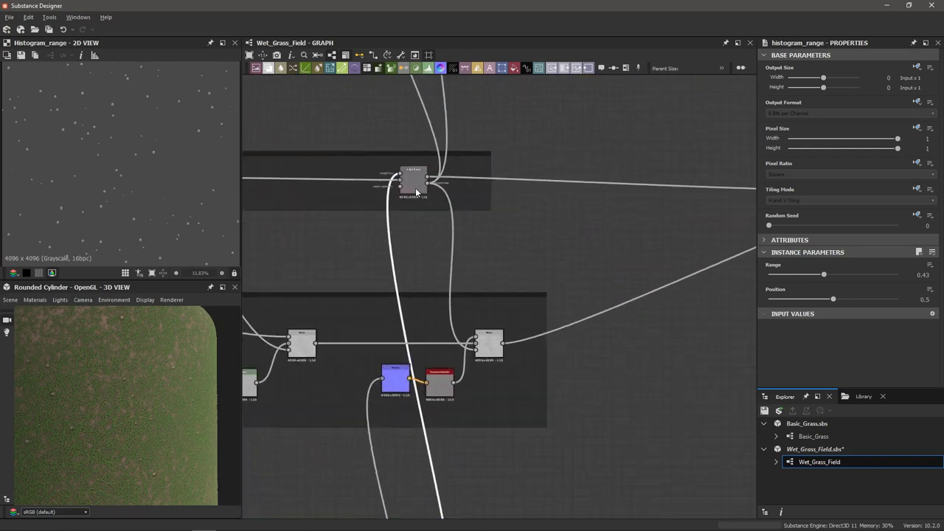
double_click(417, 191)
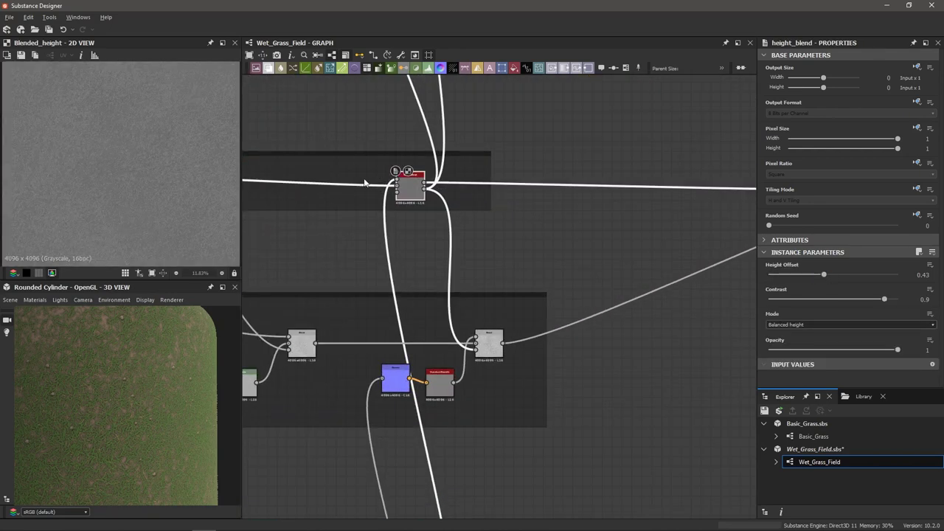
scroll(402, 176, "up", 1)
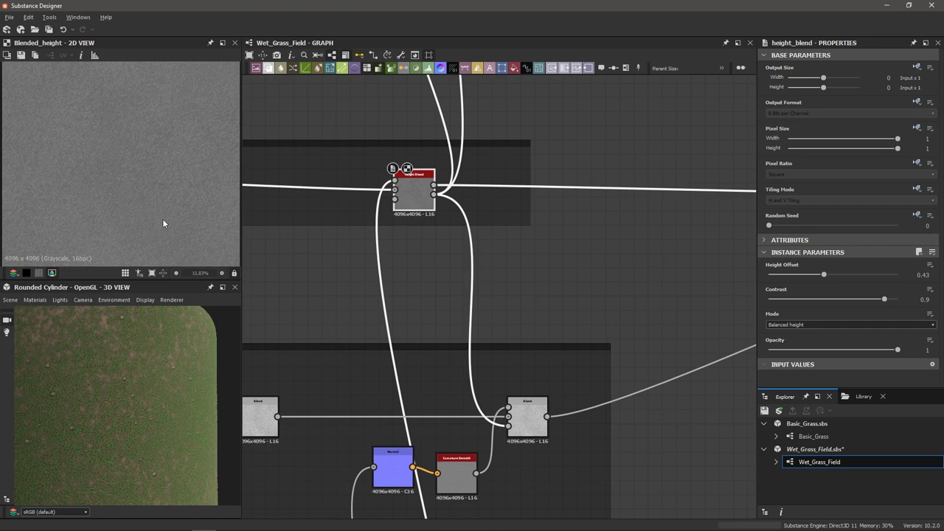
middle_click_drag(567, 249, 505, 247)
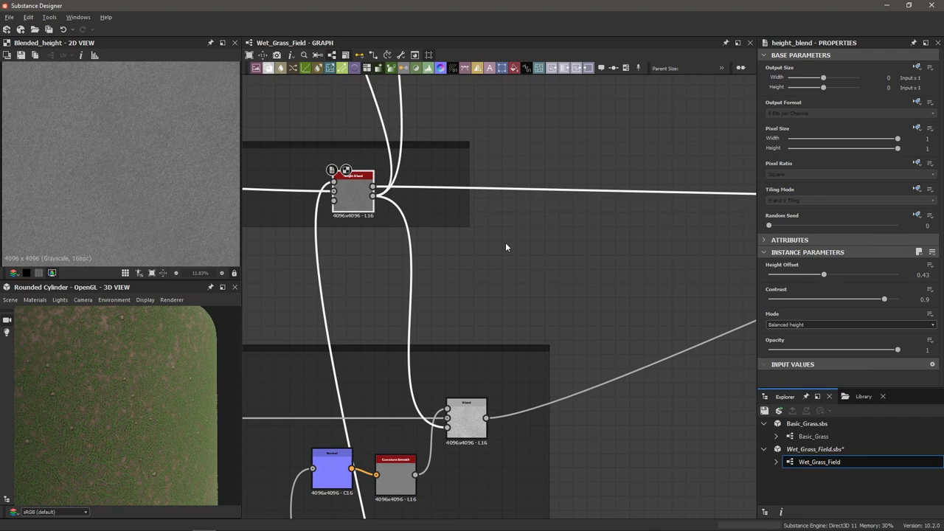
scroll(505, 247, "down", 2)
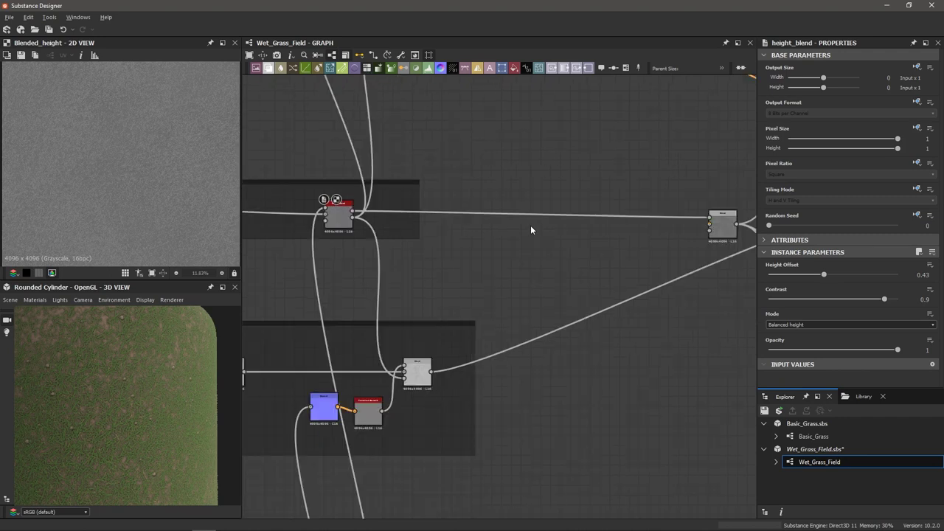
Step: Insert an Auto Levels node on the link between the last Height Blend and the final Blend, and inspect its preview
scroll(538, 194, "up", 2)
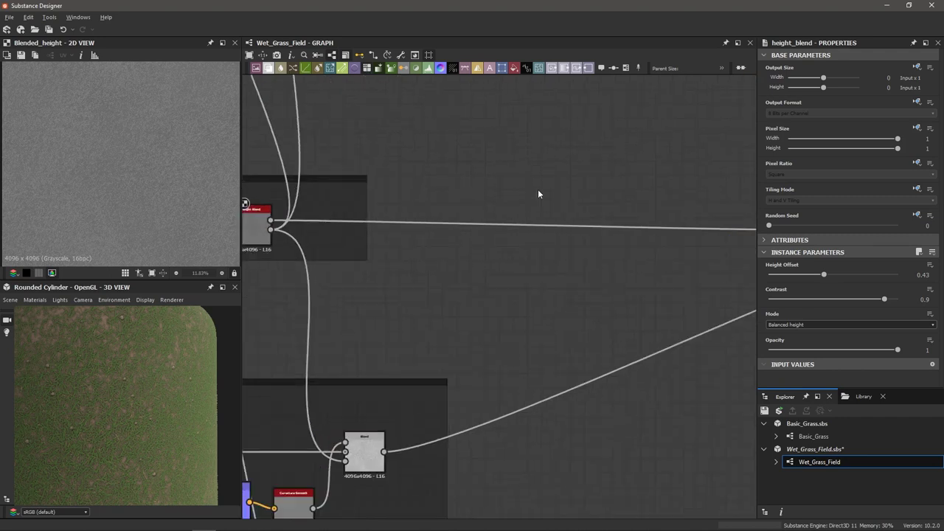
left_click(519, 221)
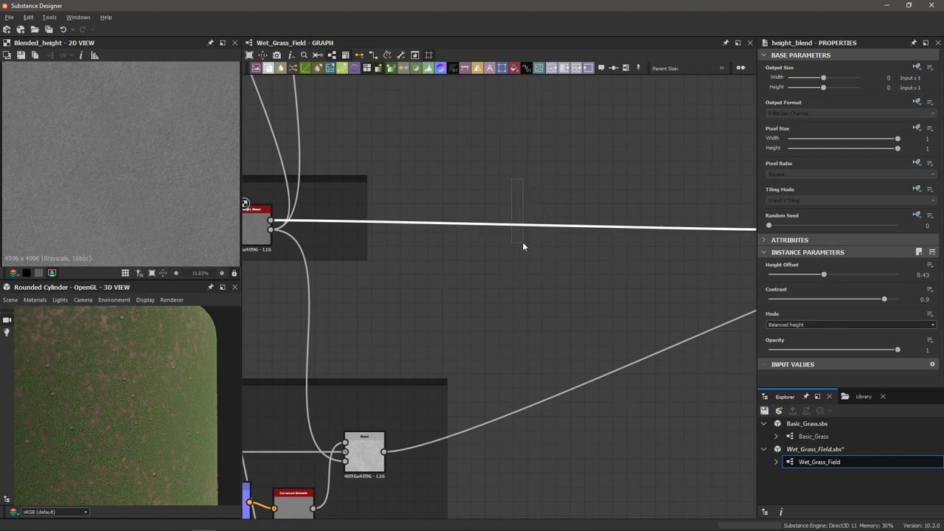
key("space")
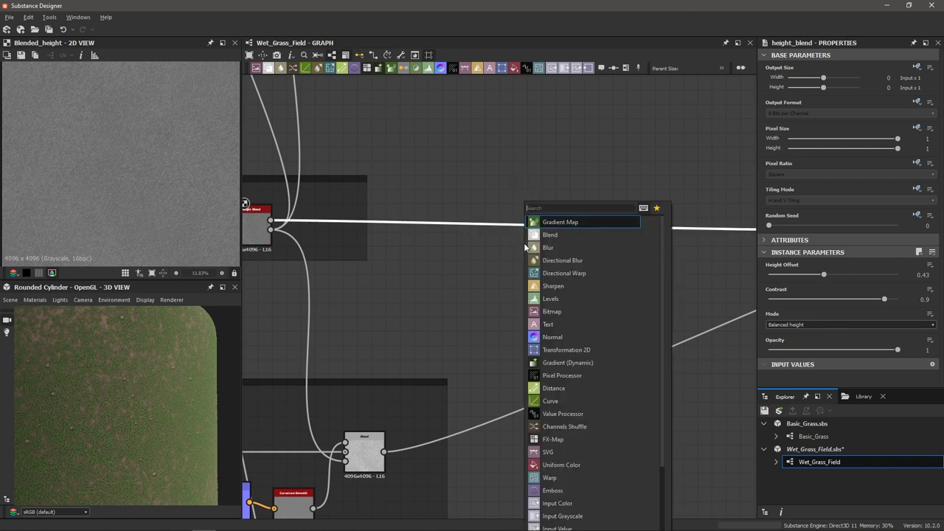
type("auto")
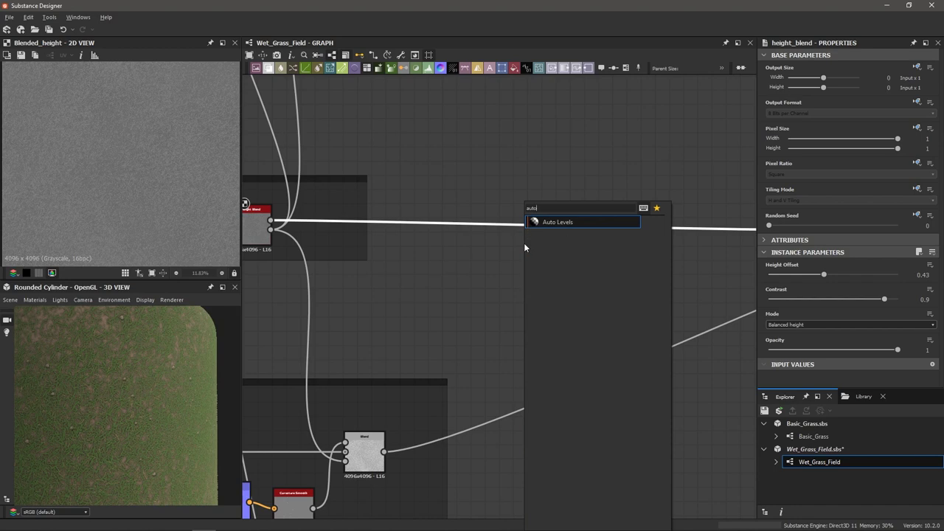
key("Return")
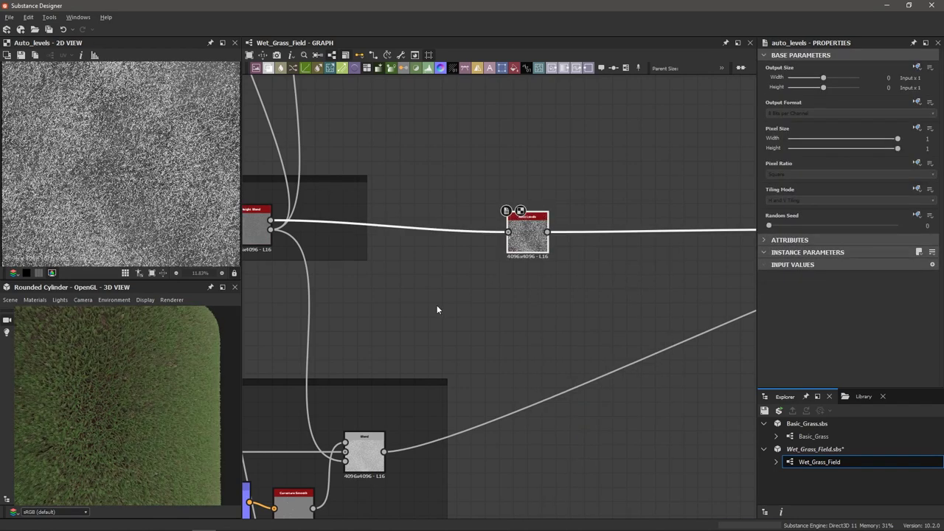
scroll(120, 378, "down", 3)
scroll(118, 380, "up", 2)
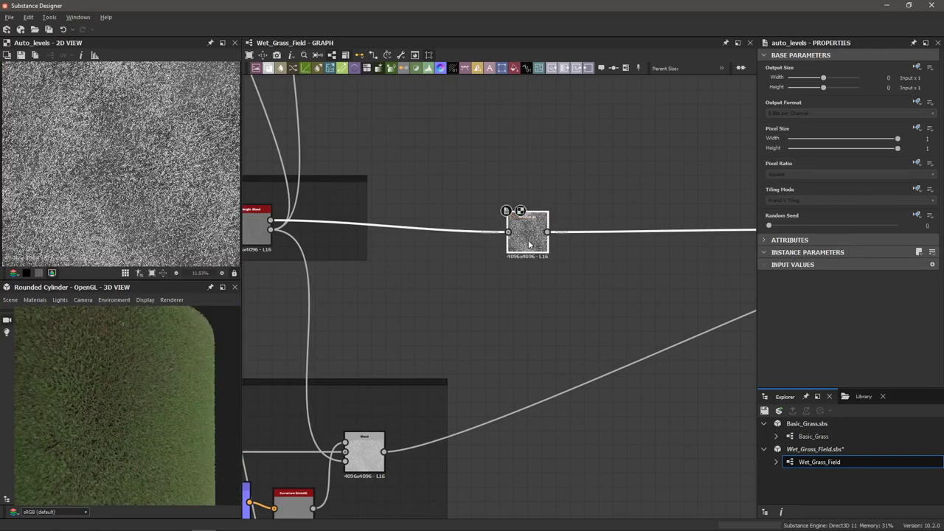
scroll(114, 199, "up", 5)
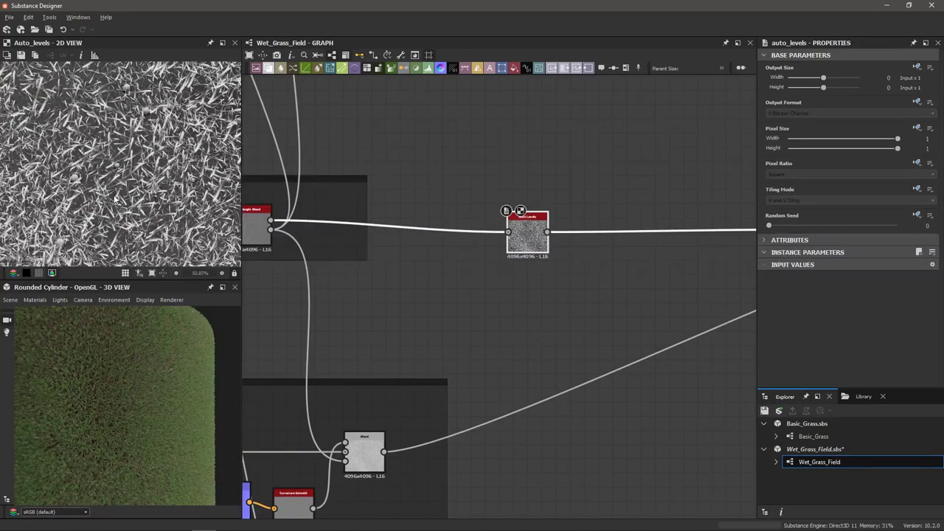
scroll(114, 199, "down", 3)
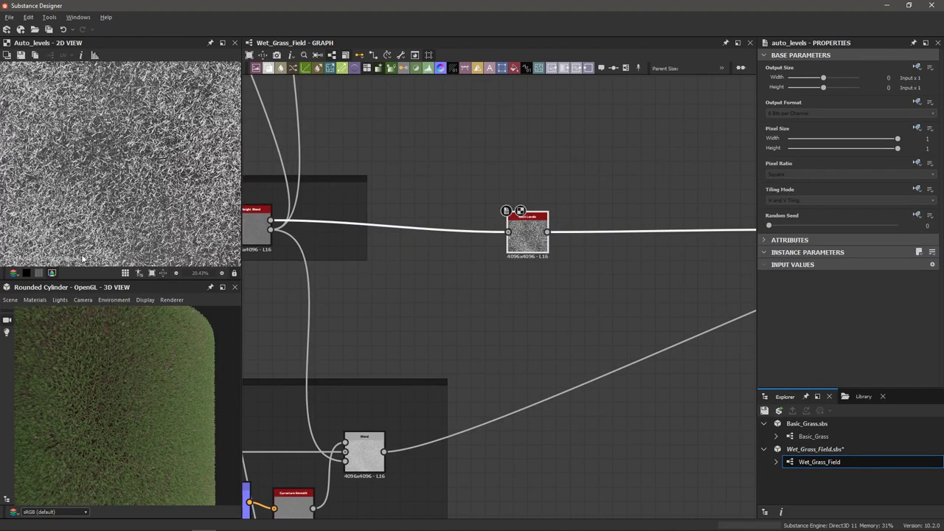
Step: Set the height scale of the 3D view's default metallic-roughness Tessellation material to 0.38
left_click(35, 300)
mouse_move(41, 311)
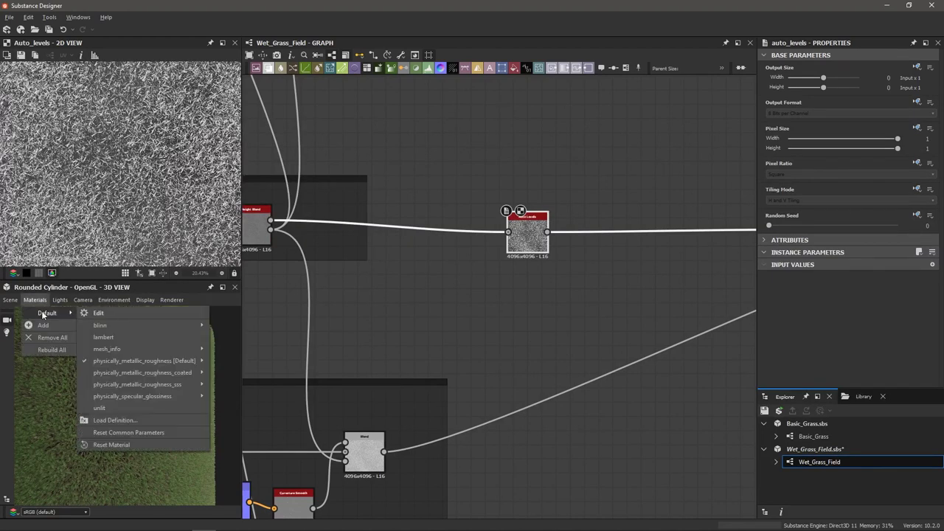
mouse_move(124, 361)
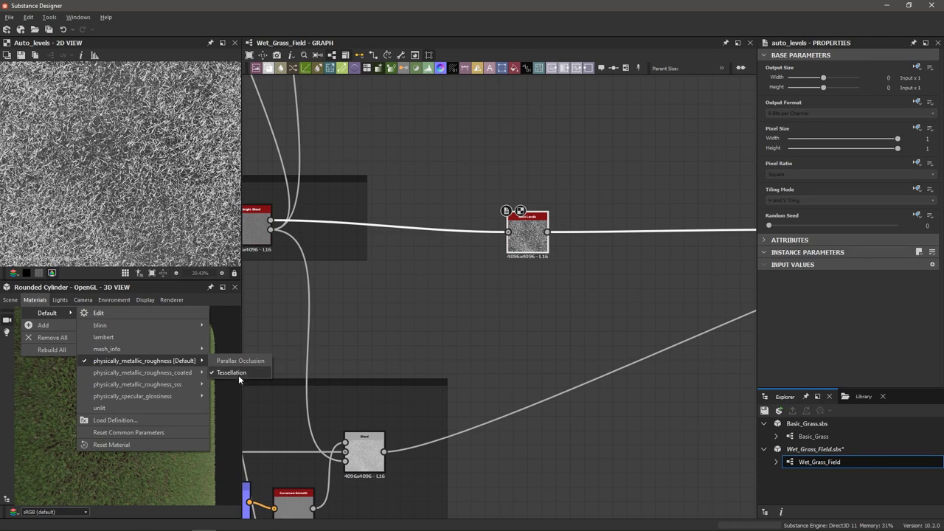
left_click(239, 374)
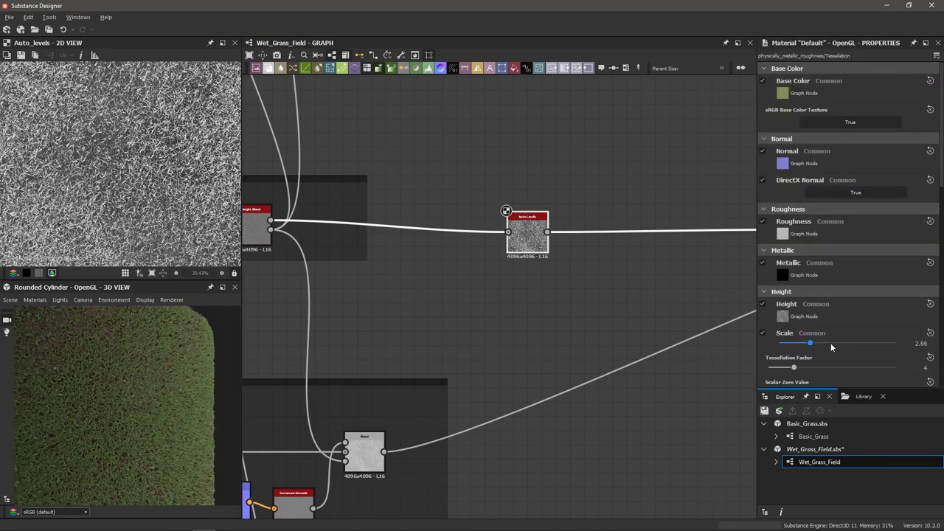
left_click_drag(809, 343, 785, 358)
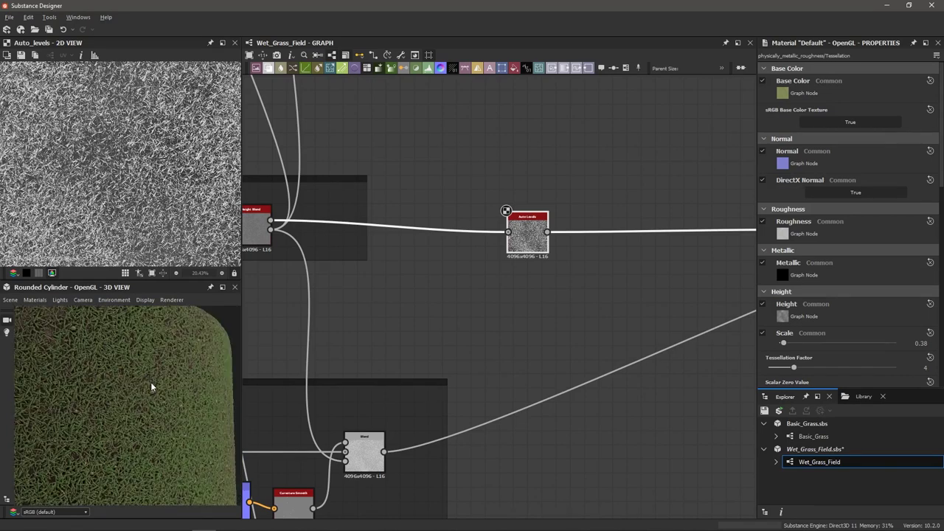
scroll(151, 382, "up", 3)
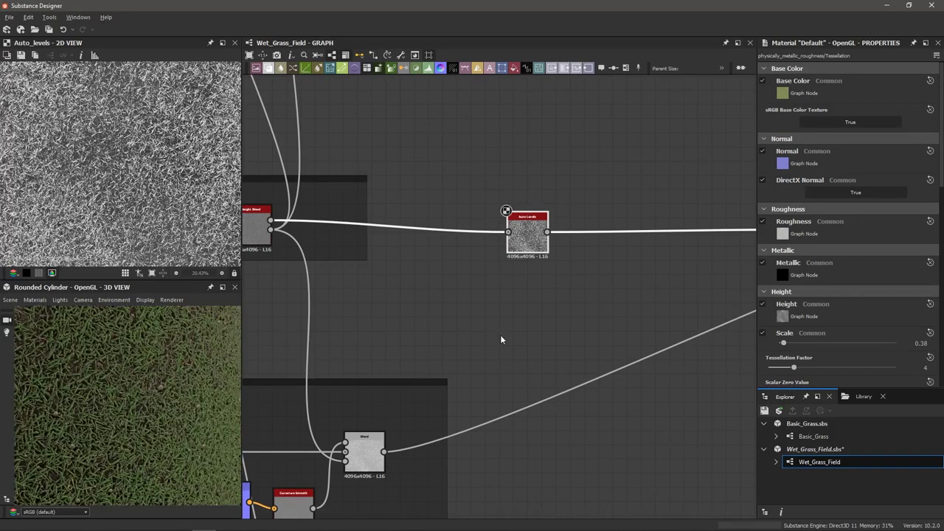
Step: Set the Height Depth of the HBAO node that feeds the ambient occlusion output to 0.12
scroll(568, 335, "down", 3)
middle_click_drag(575, 333, 544, 327)
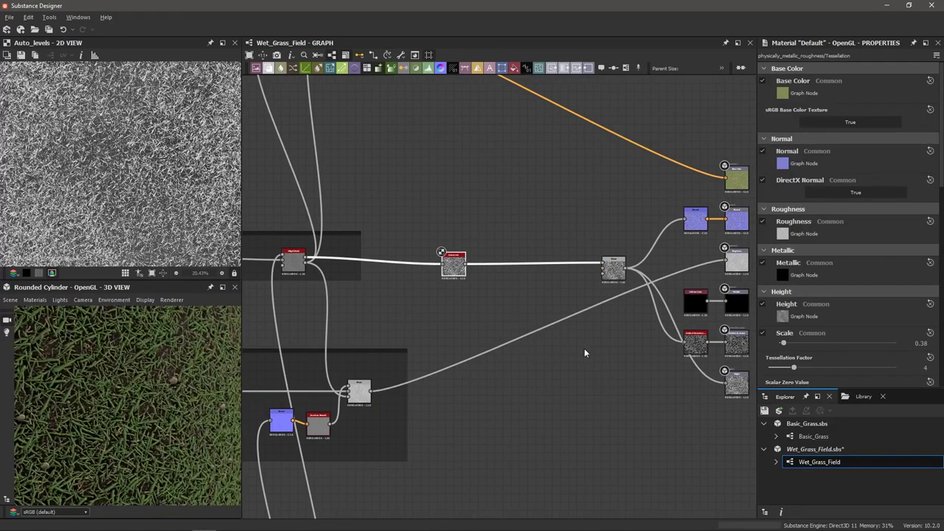
double_click(695, 344)
scroll(696, 345, "up", 2)
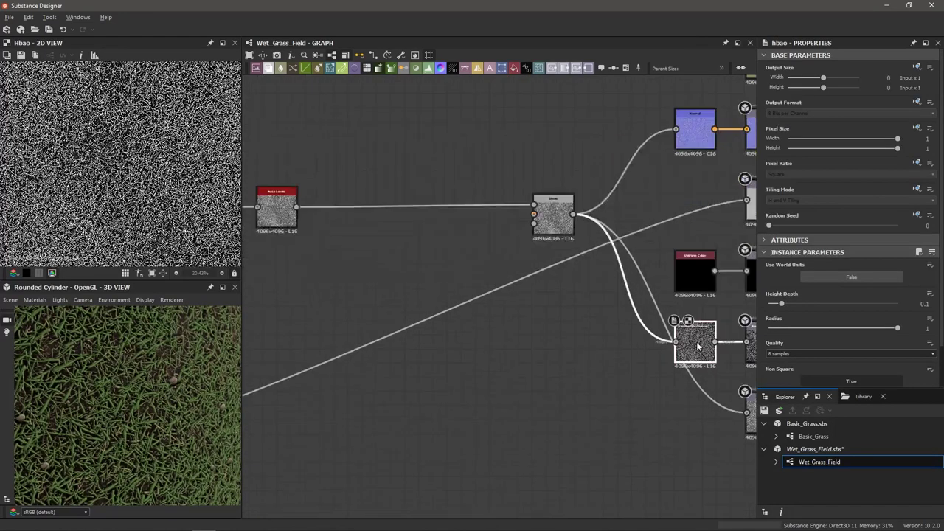
scroll(698, 345, "up", 1)
scroll(703, 343, "down", 3)
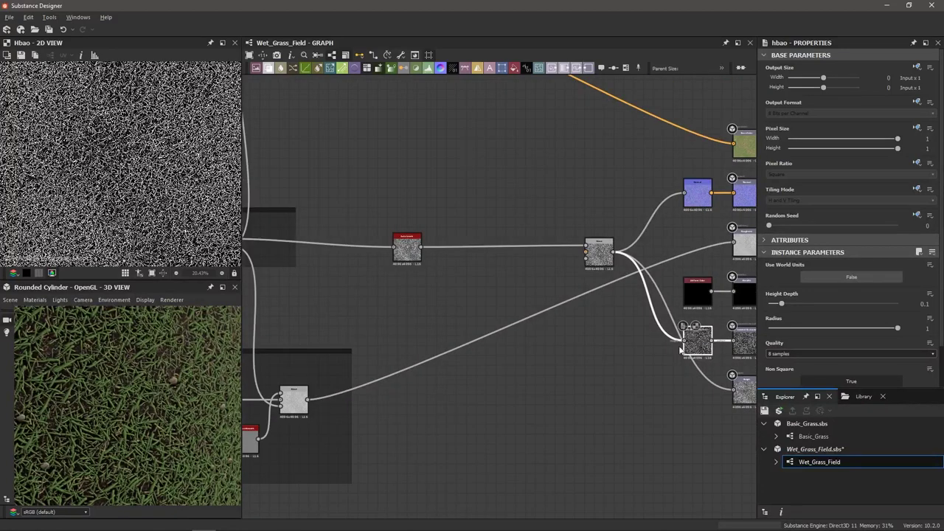
mouse_move(783, 305)
left_mouse_down()
mouse_move(774, 305)
mouse_move(785, 316)
left_mouse_up()
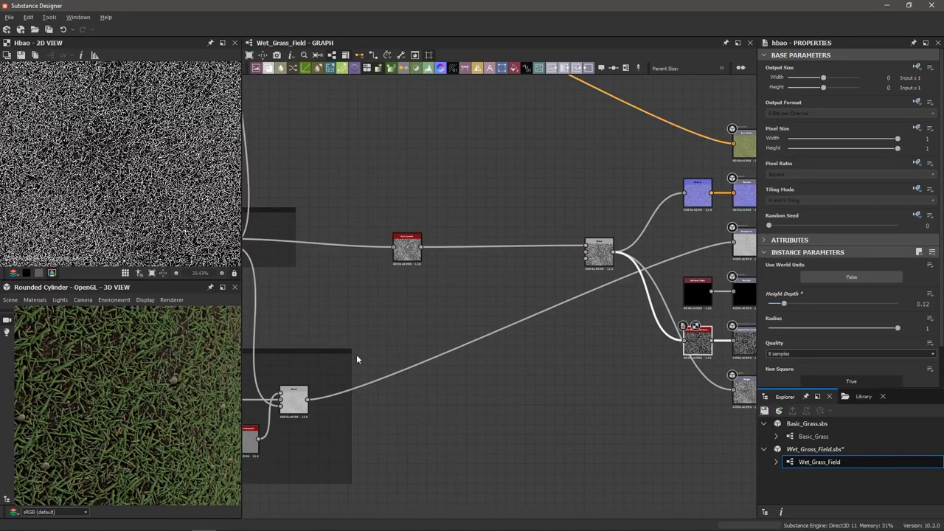
Step: Switch the 3D view's renderer to Iray and open the scene mesh properties of the rounded cylinder
scroll(129, 397, "down", 5)
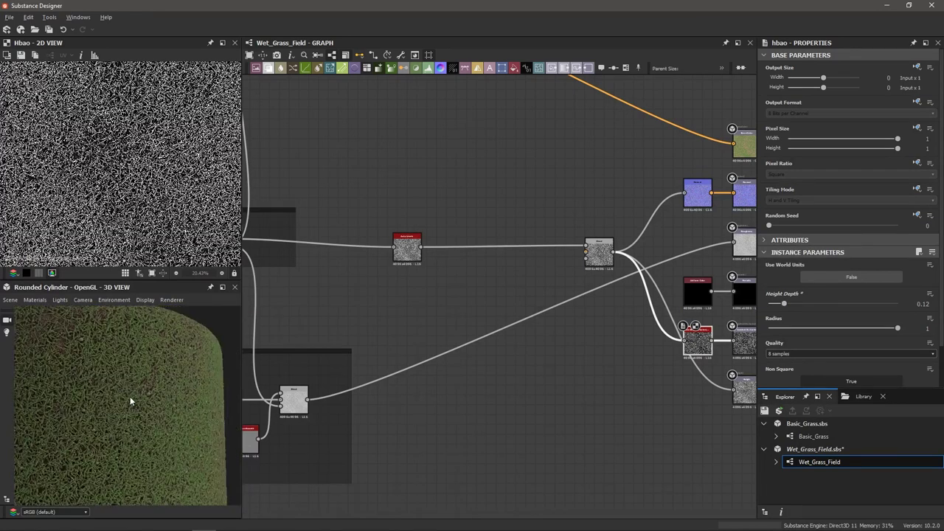
scroll(123, 389, "up", 5)
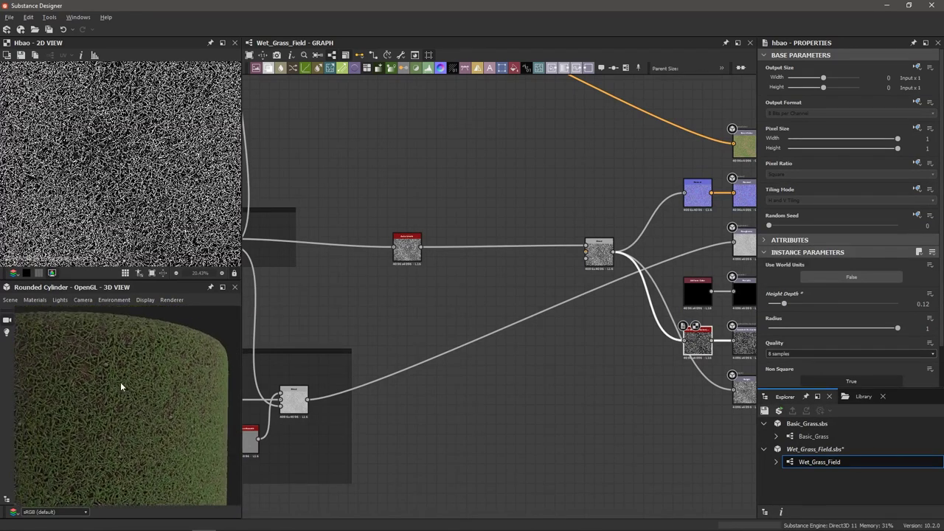
scroll(131, 389, "down", 5)
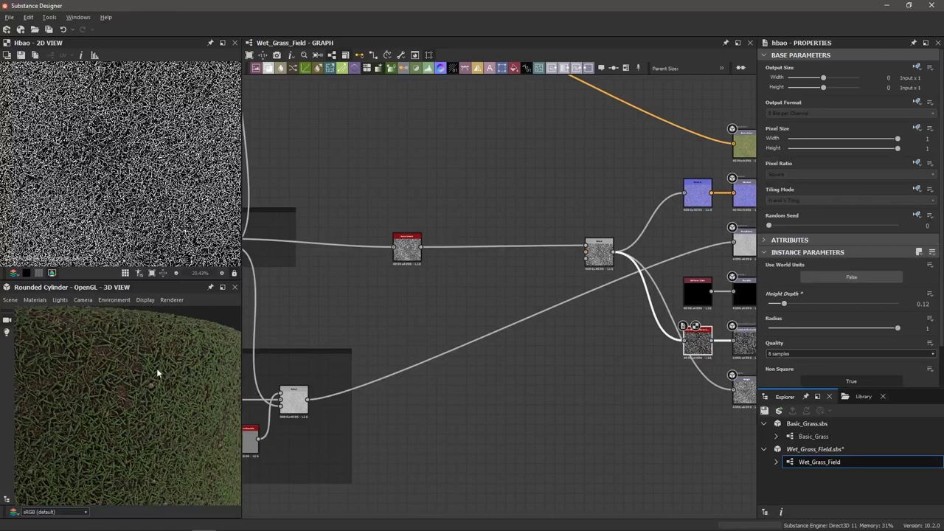
left_click(171, 301)
left_click(180, 337)
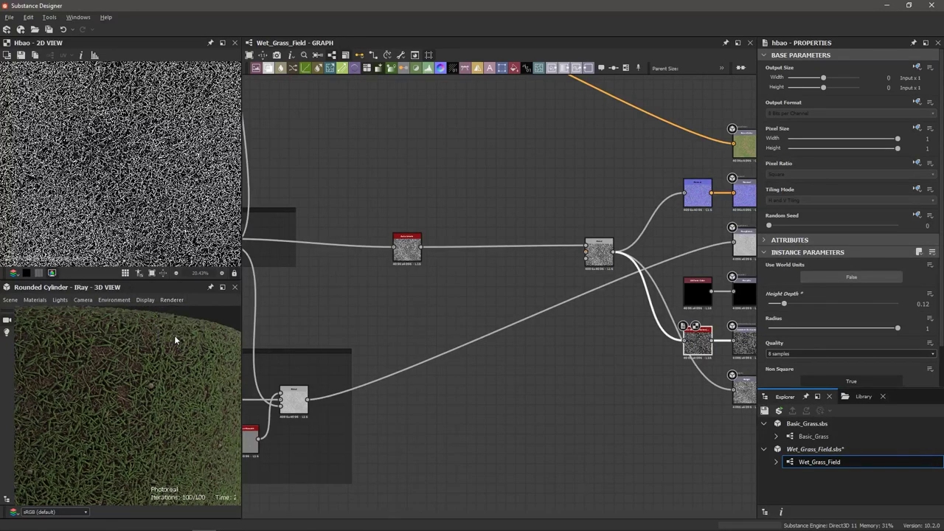
left_click(10, 301)
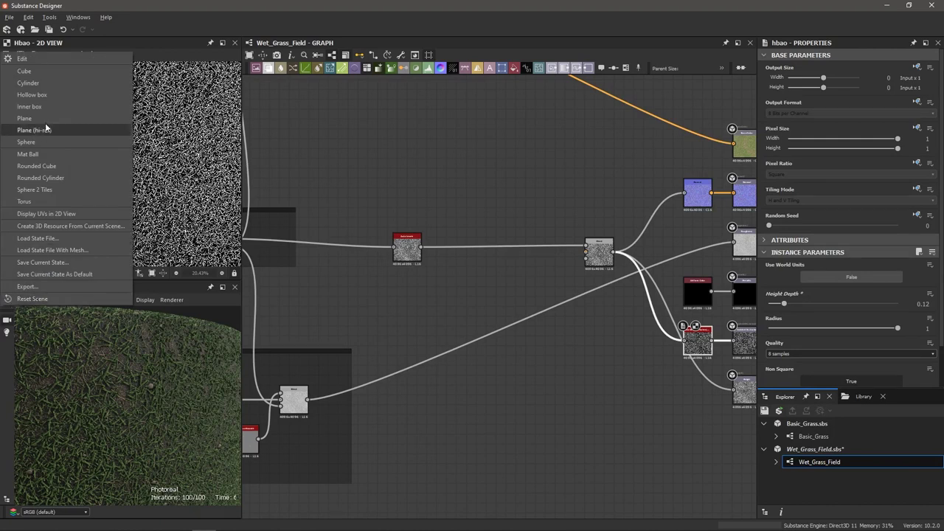
left_click(37, 59)
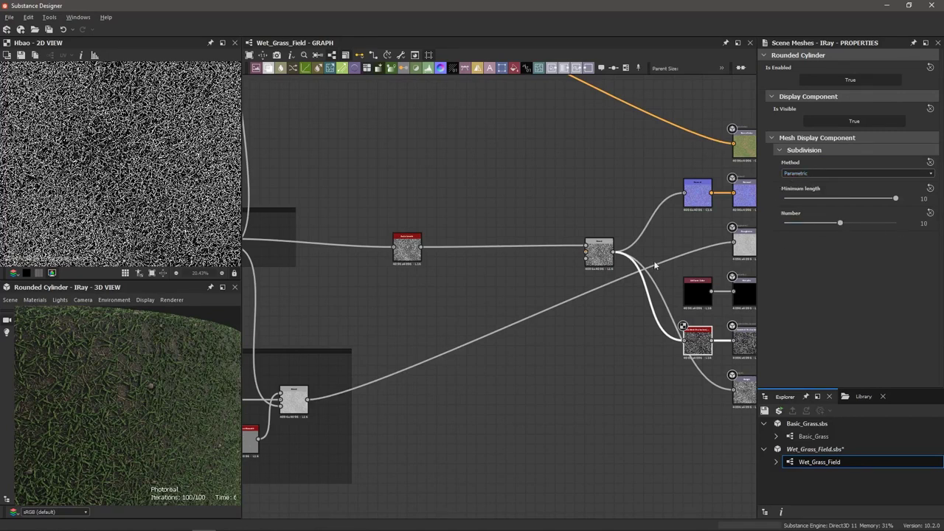
Step: Examine the Iray render of the wet grass on the rounded cylinder from close up and farther away
scroll(174, 360, "up", 3)
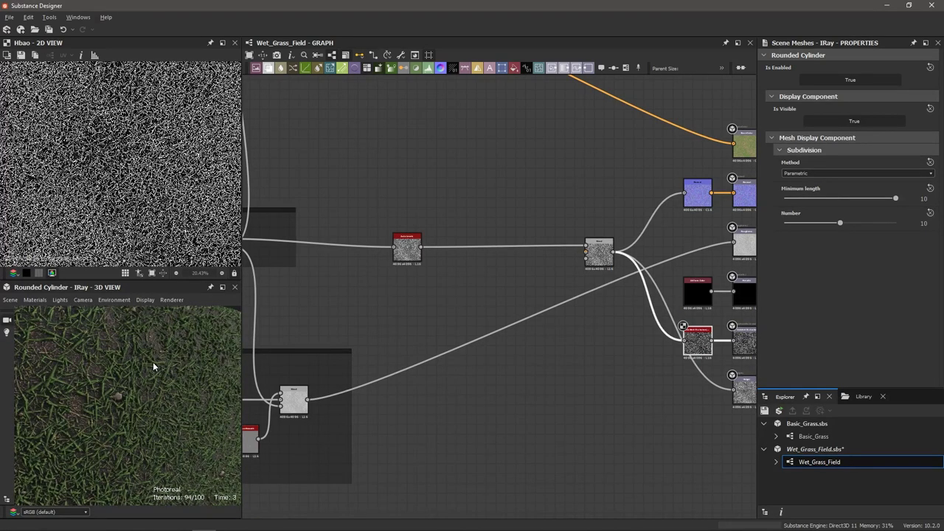
scroll(163, 361, "down", 2)
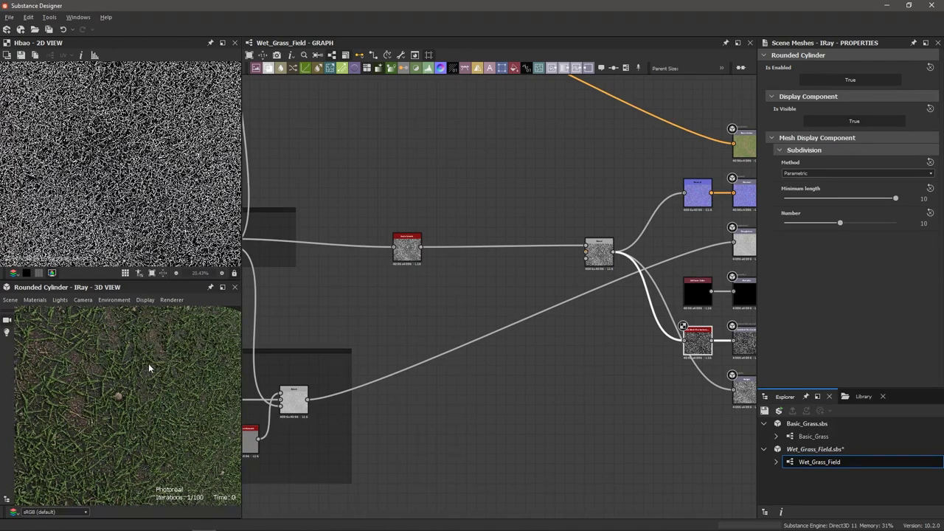
scroll(148, 363, "down", 2)
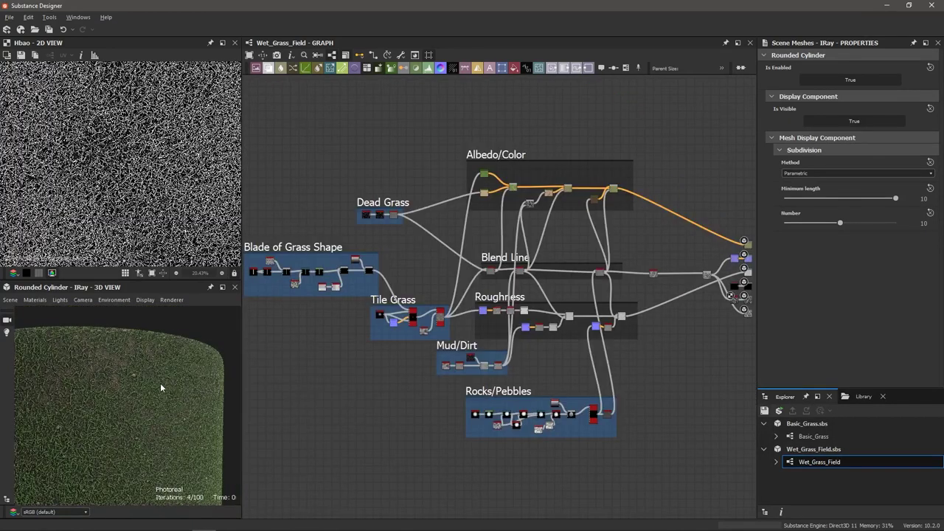
scroll(160, 385, "up", 3)
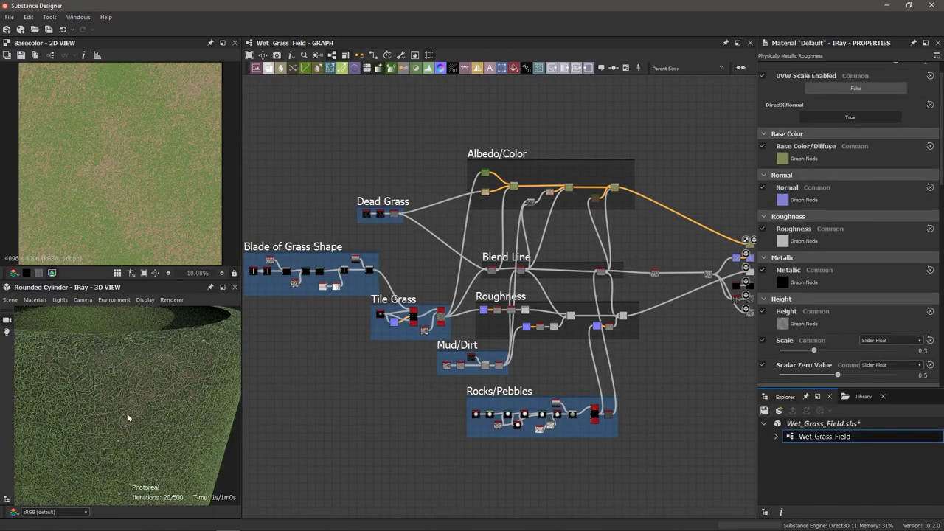
left_click_drag(127, 419, 156, 400)
scroll(156, 400, "up", 5)
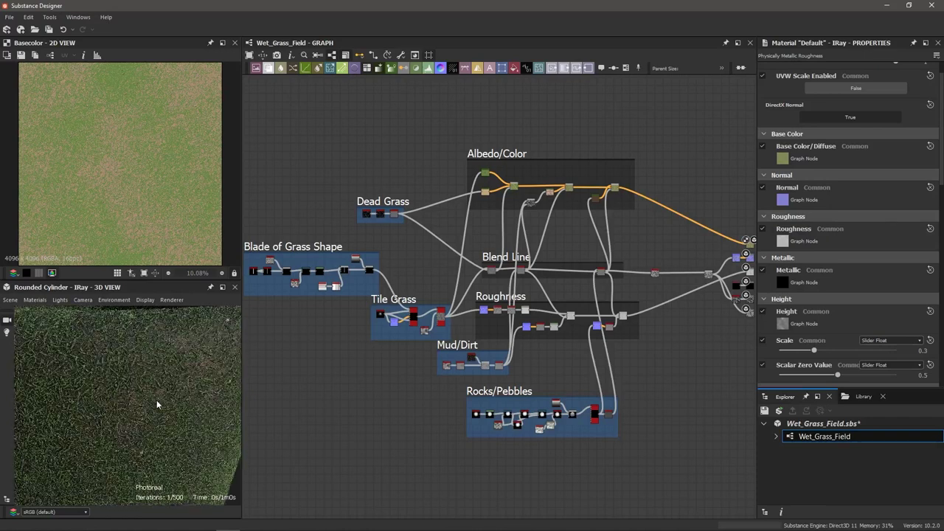